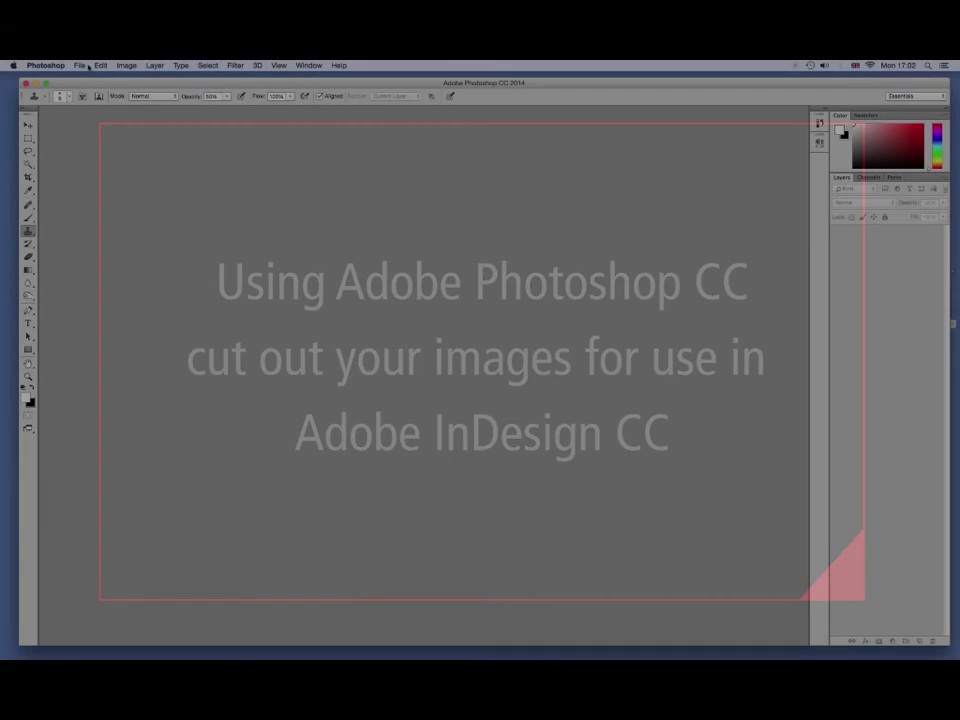
Open the silver sports car photo Cover-image-01.jpg from the Cover Demo folder.
left_click(87, 65)
left_click(95, 87)
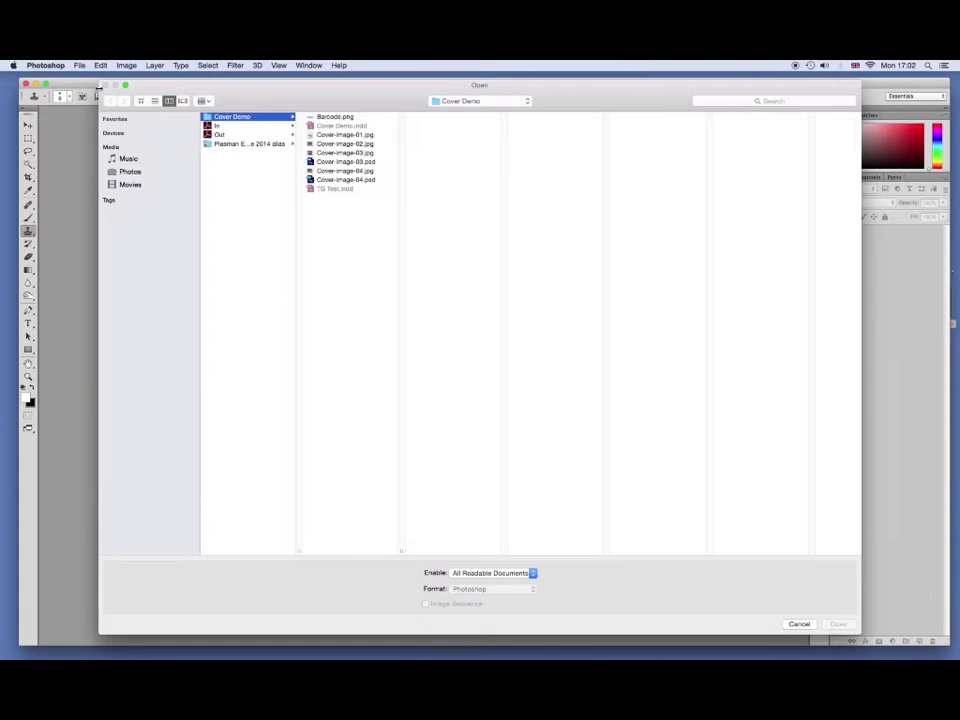
left_click(345, 135)
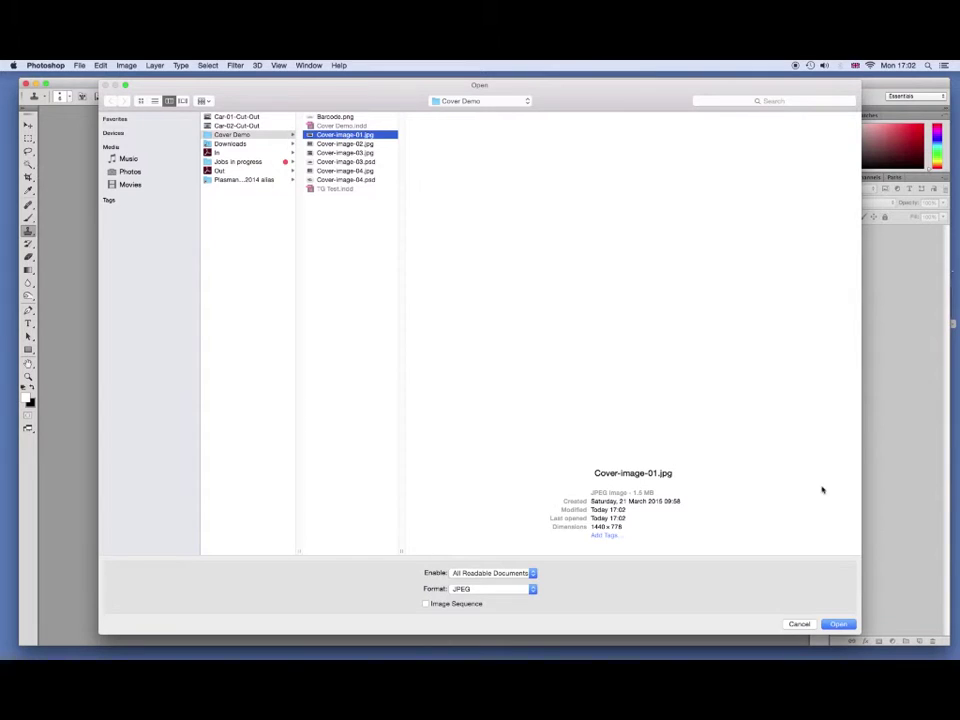
left_click(836, 624)
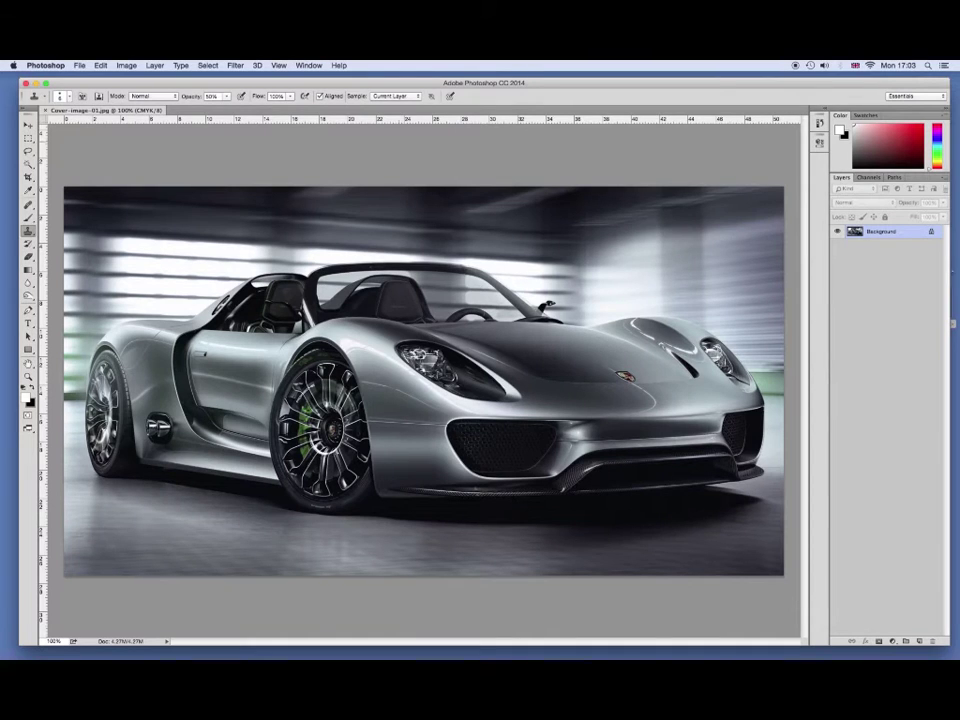
Convert the locked Background into an ordinary layer named 'car'.
left_click(79, 65)
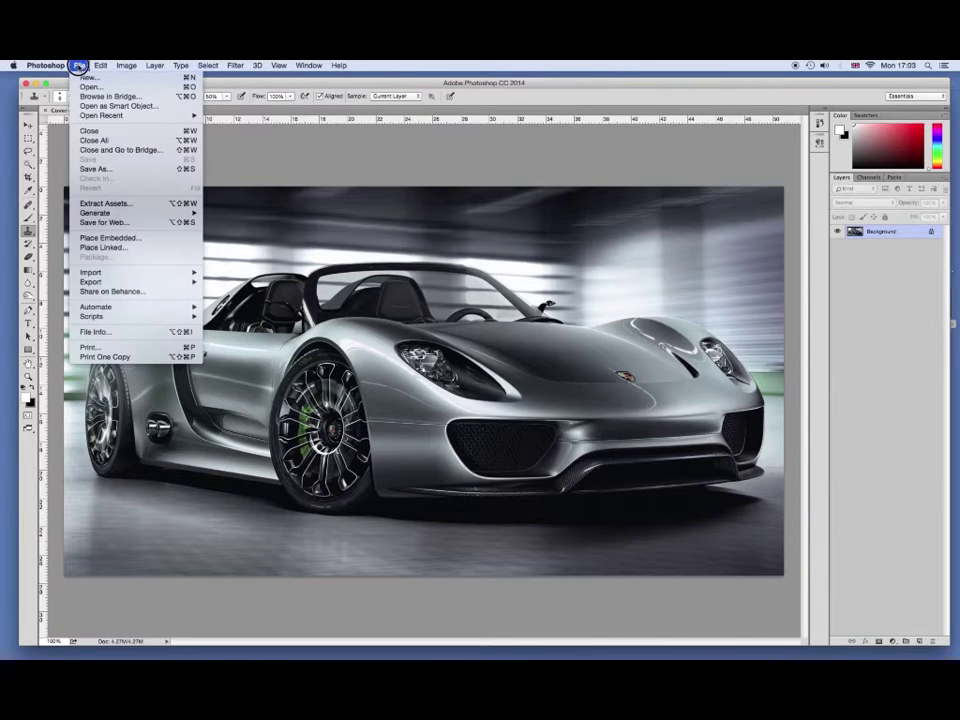
left_click(84, 66)
double_click(896, 232)
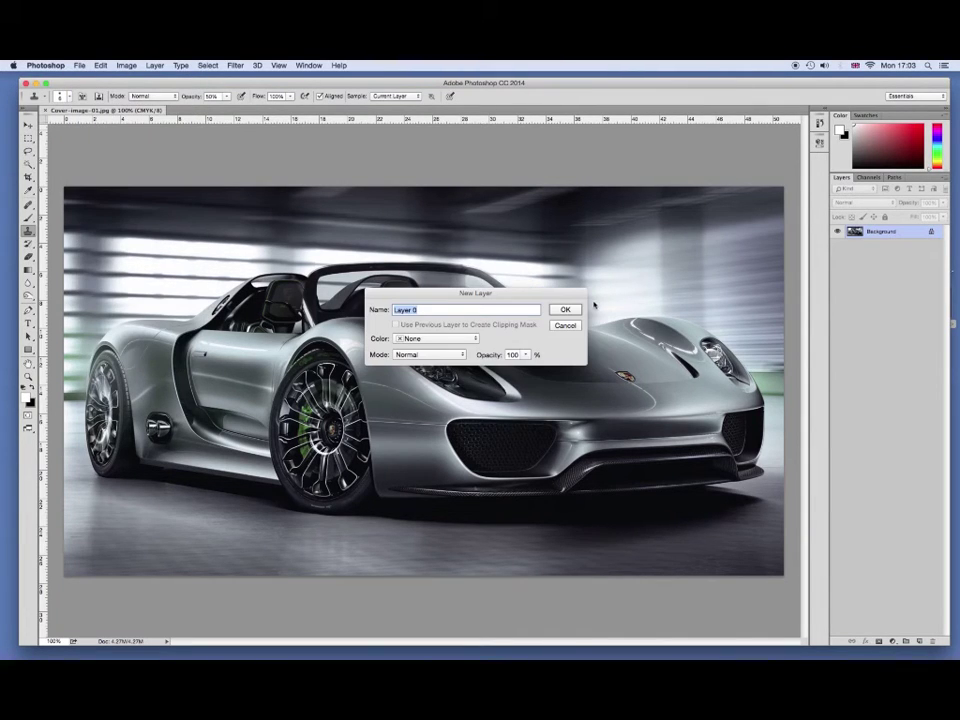
type("car")
key("Return")
Save the image as Photoshop file Cover-image-01-Background.psd, accepting the format options.
left_click(79, 65)
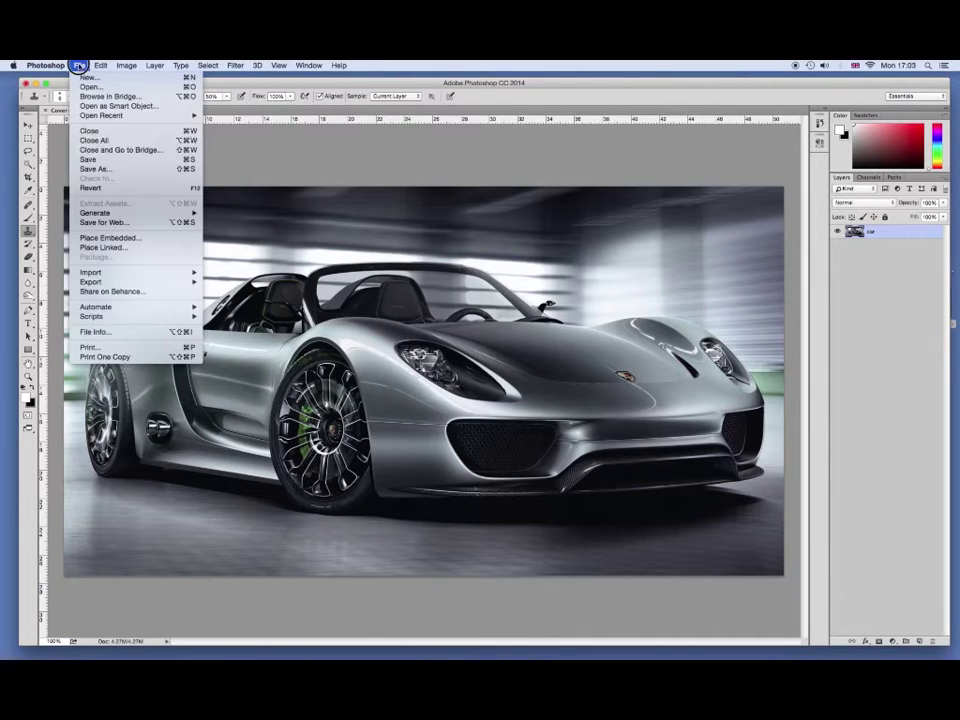
left_click(88, 166)
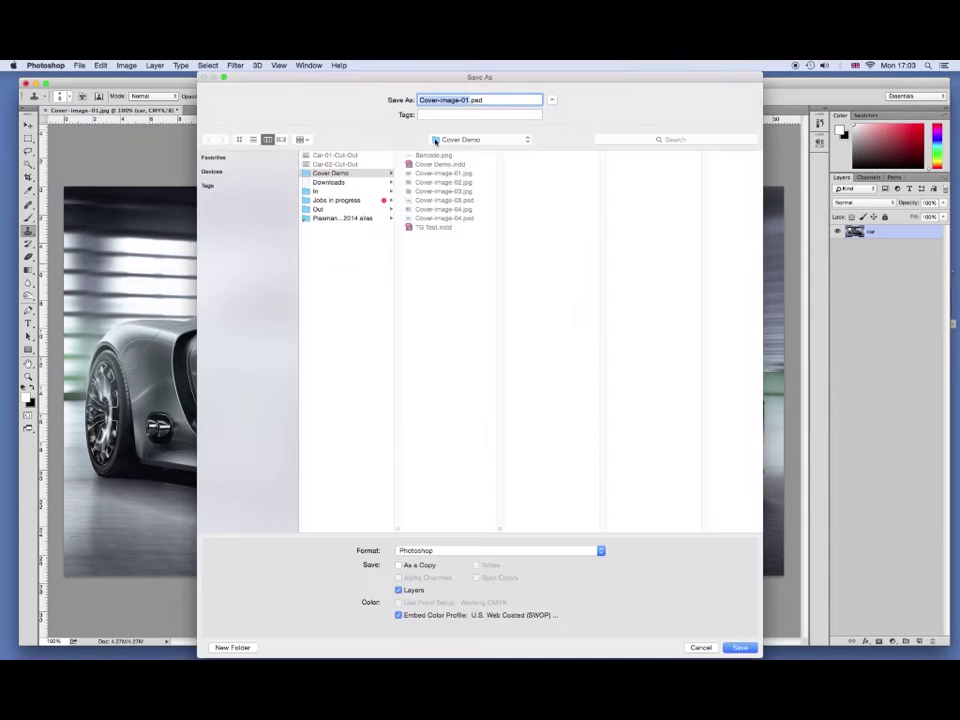
left_click(469, 101)
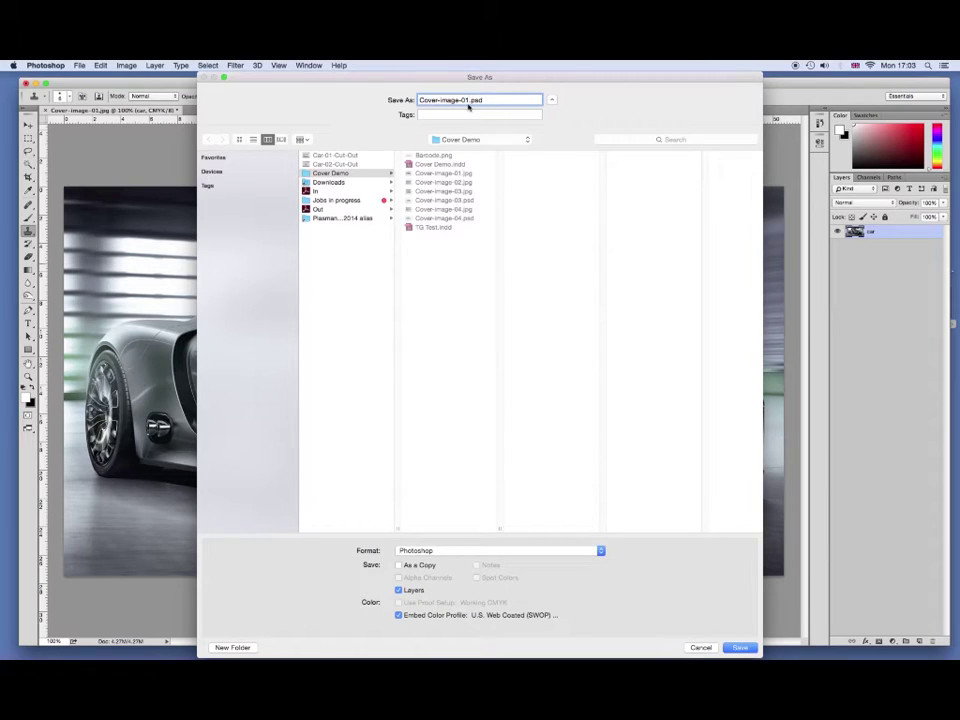
type("_ba")
left_click(740, 648)
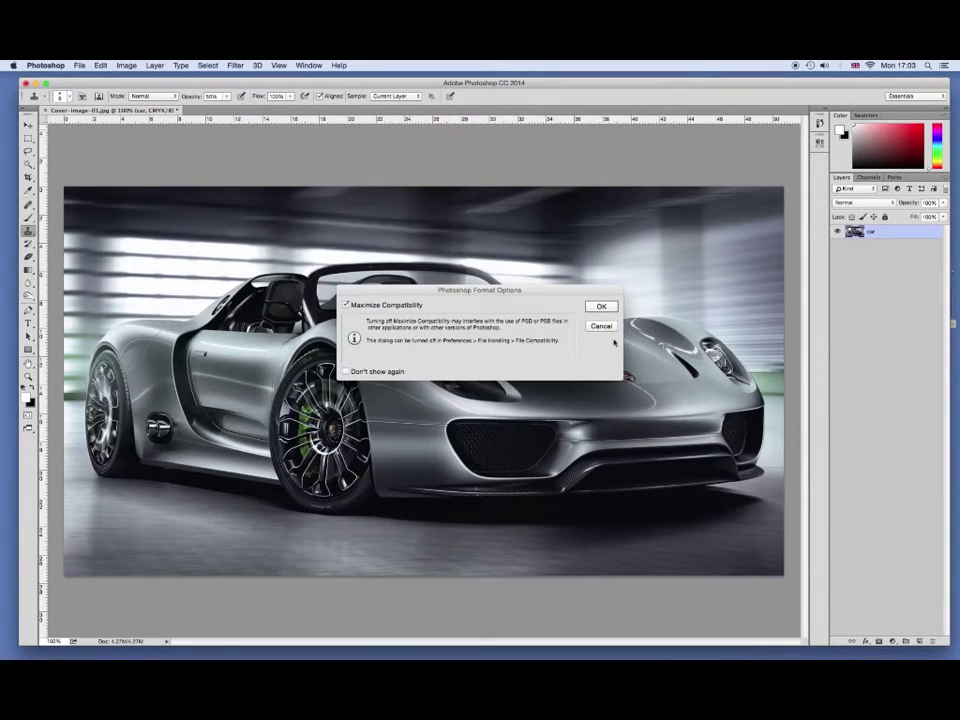
left_click(601, 306)
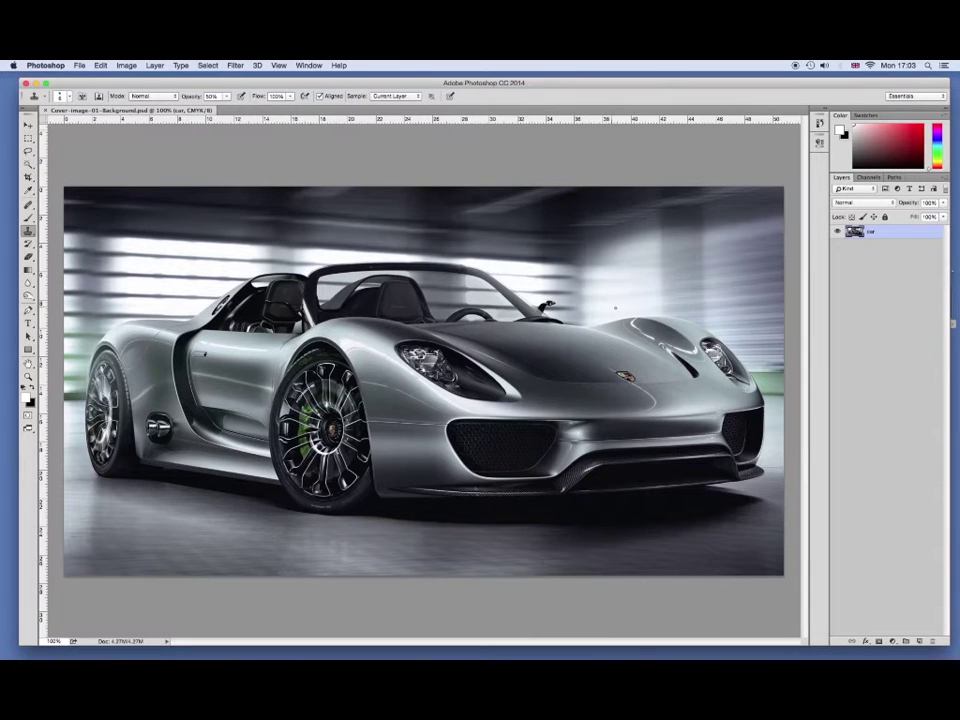
Zoom to 300% on the cockpit area and switch to the Pen tool.
left_click(29, 376)
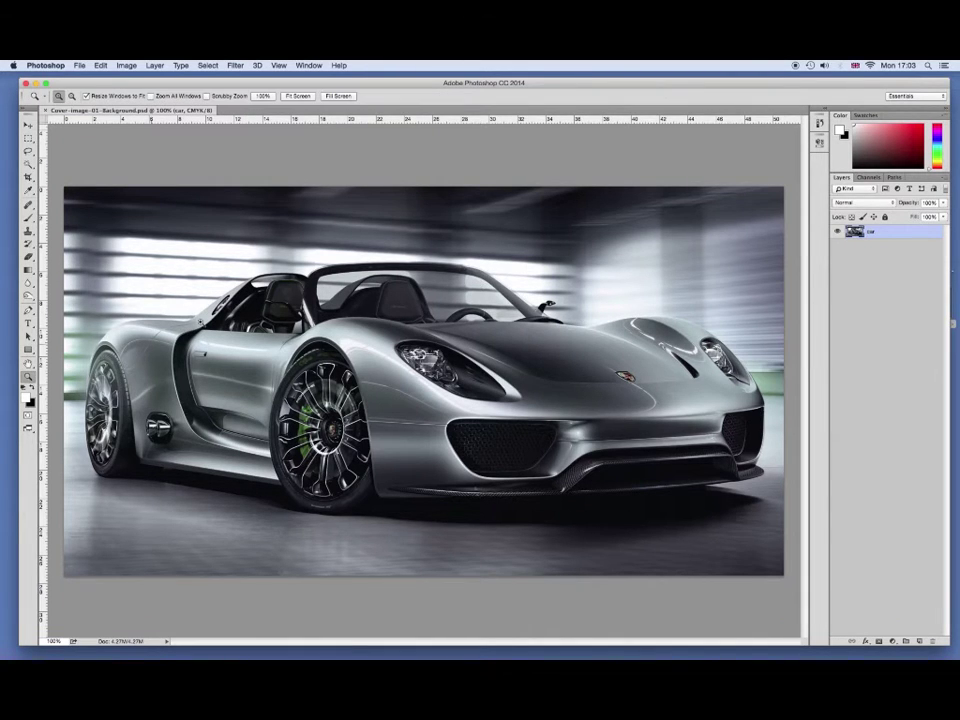
left_click(240, 240)
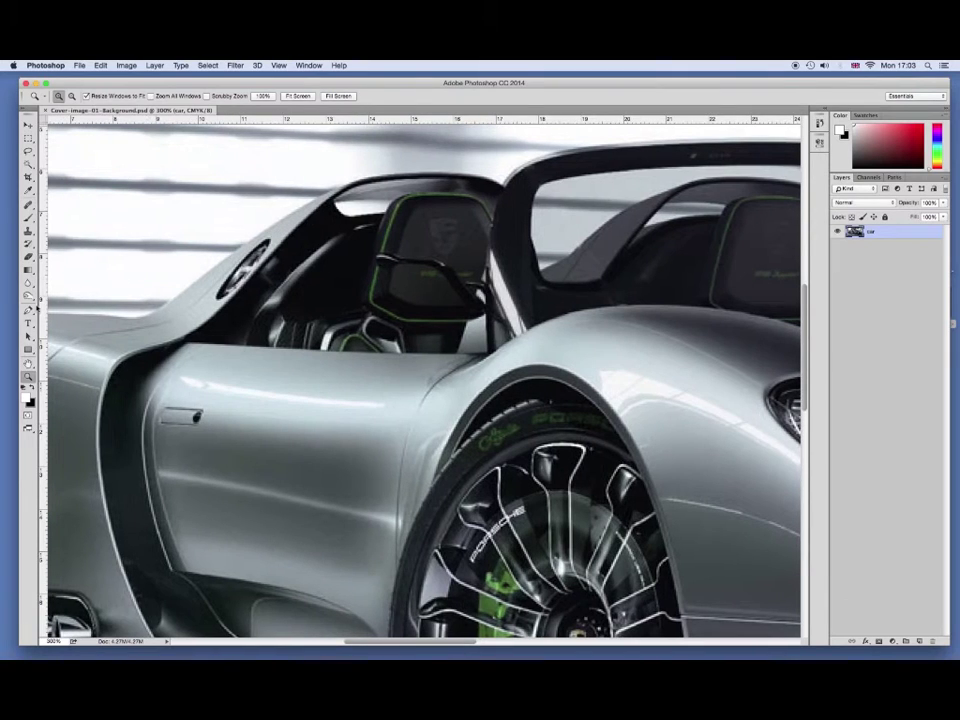
key("super+r")
key("p")
Start the path behind the cockpit and run it up to the roof edge.
left_click(110, 315)
left_click(159, 311)
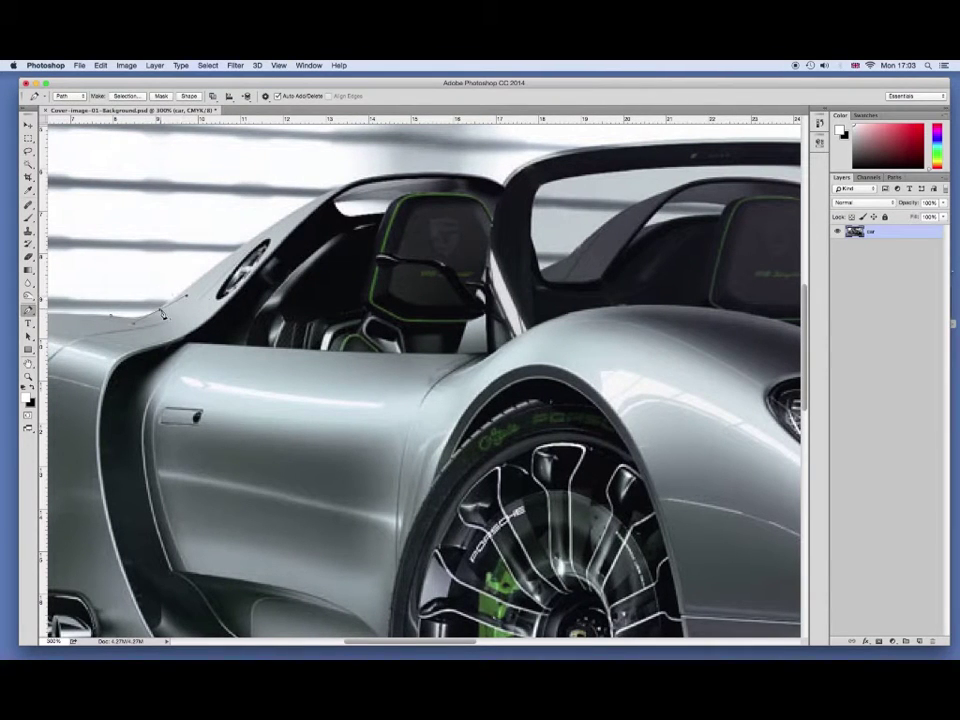
left_click(238, 250)
left_click_drag(375, 179, 330, 181)
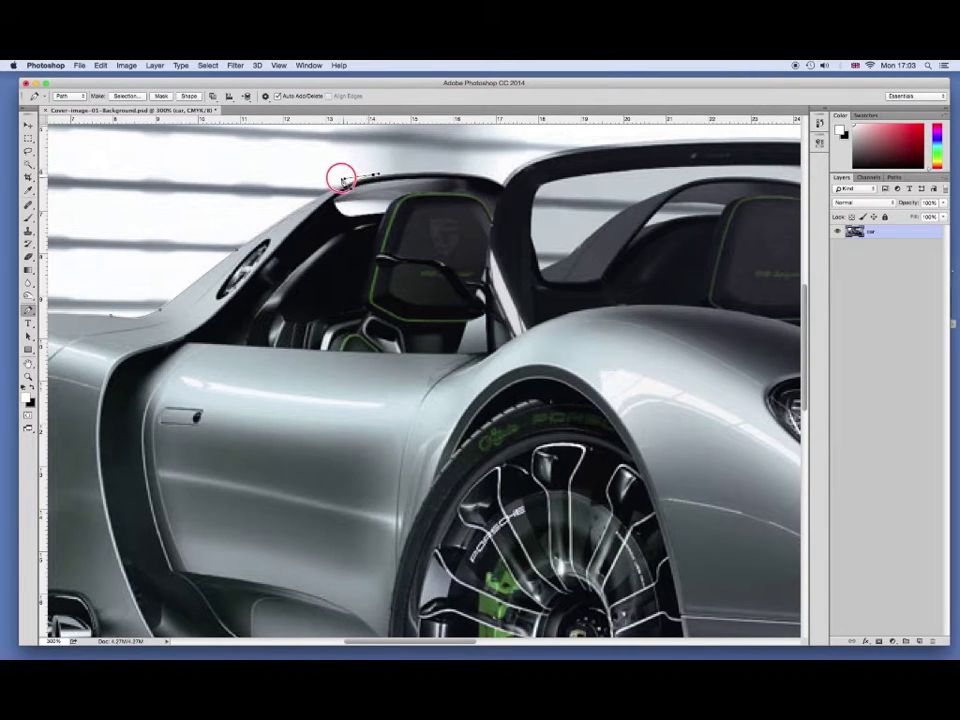
left_click_drag(330, 181, 329, 180)
left_click(375, 177, "alt")
Continue the path along the roof to the rear pillar corner and rear roof edge.
left_click(455, 176)
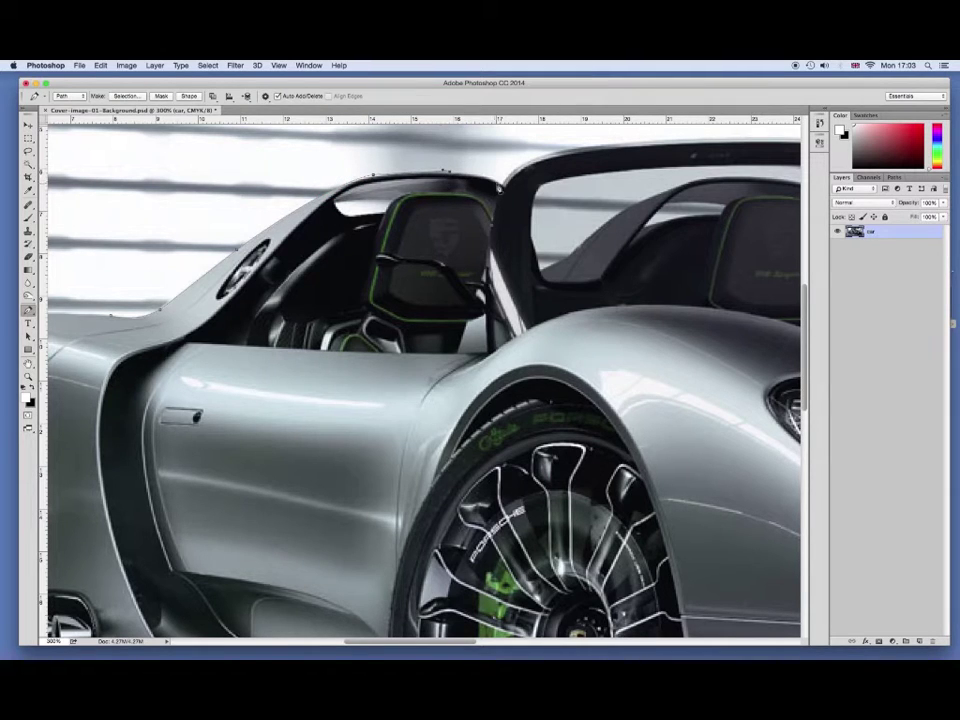
left_click_drag(508, 192, 510, 197)
left_click(492, 178, "alt")
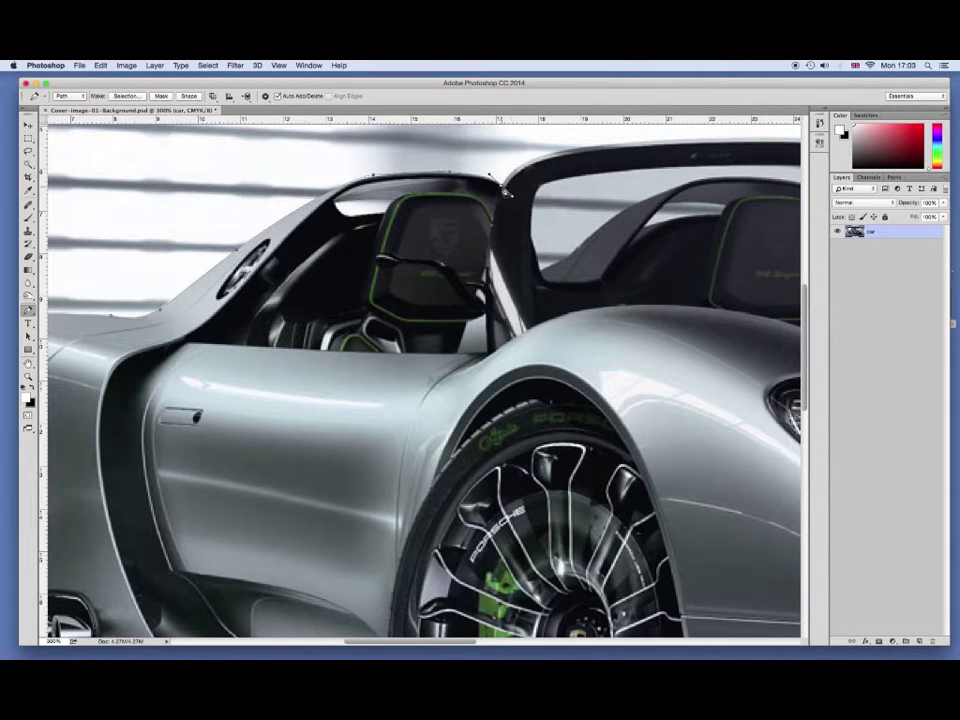
left_click_drag(547, 157, 578, 148)
left_click(548, 158, "alt")
Trace the top of the roll bar and the windshield edge with curved anchors.
scroll(465, 253, "right", 10)
scroll(465, 253, "up", 4)
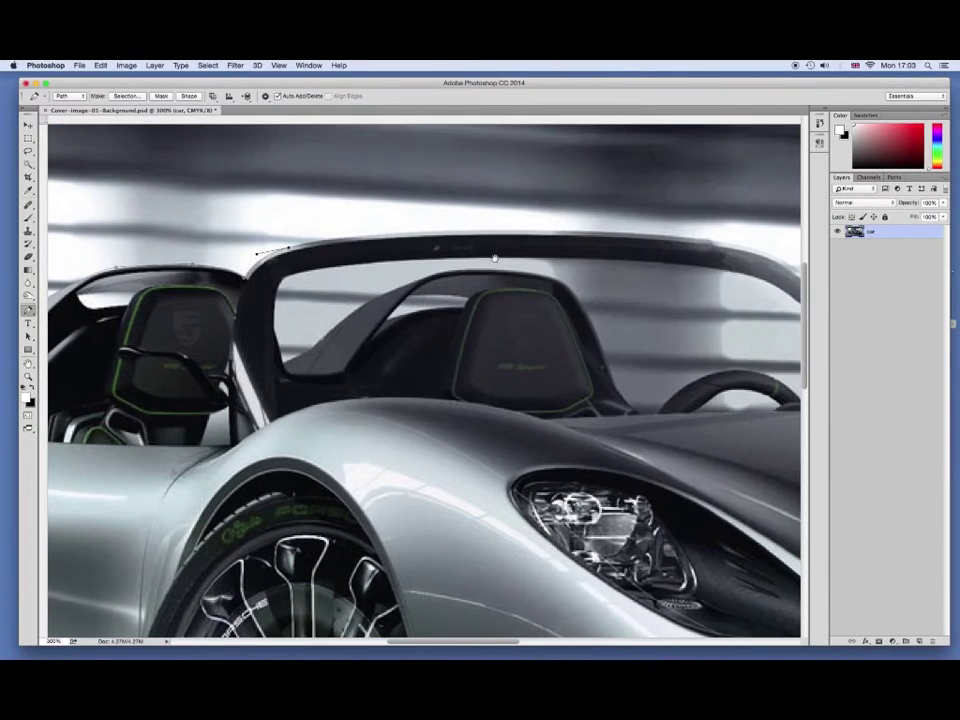
left_click(548, 231)
left_click_drag(548, 231, 321, 231)
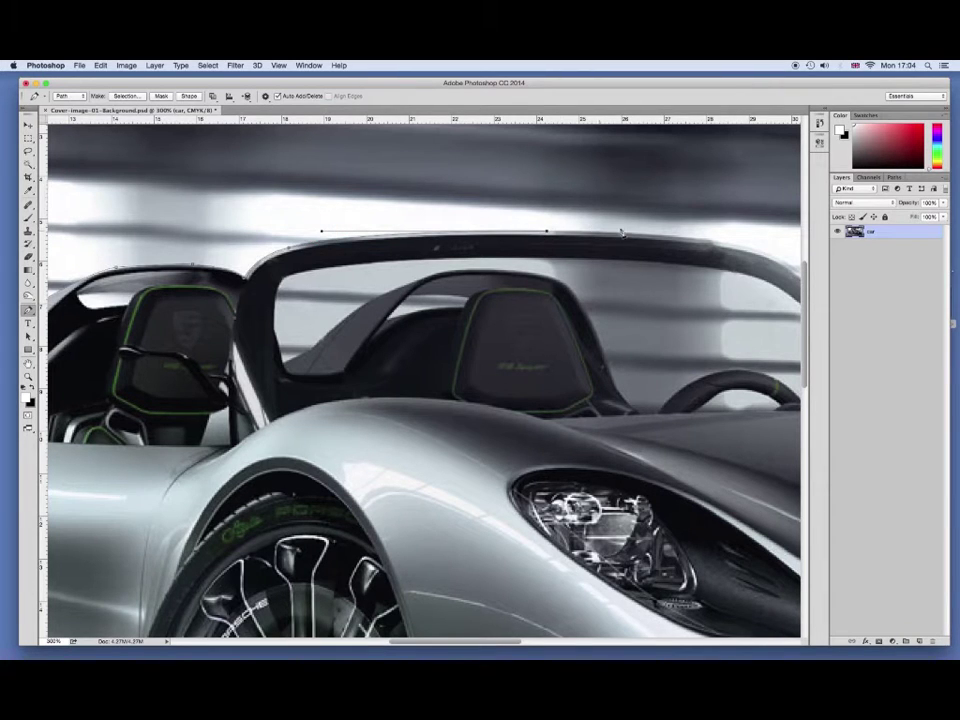
scroll(600, 225, "right", 3)
scroll(574, 214, "right", 3)
scroll(523, 216, "right", 3)
scroll(563, 264, "right", 2)
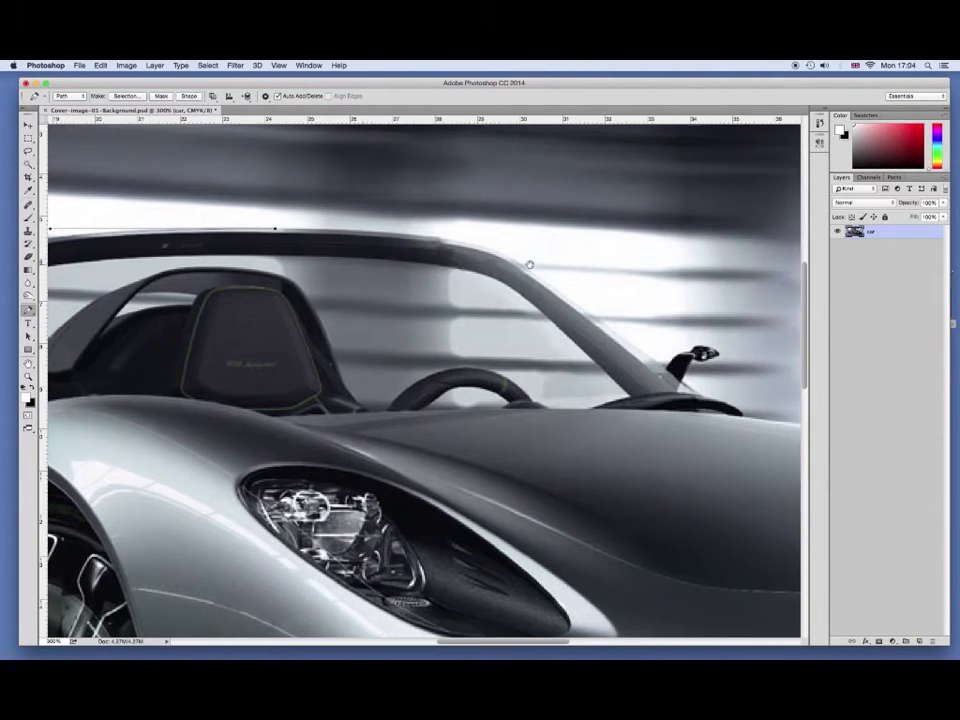
left_click_drag(518, 262, 553, 301)
left_click(375, 231)
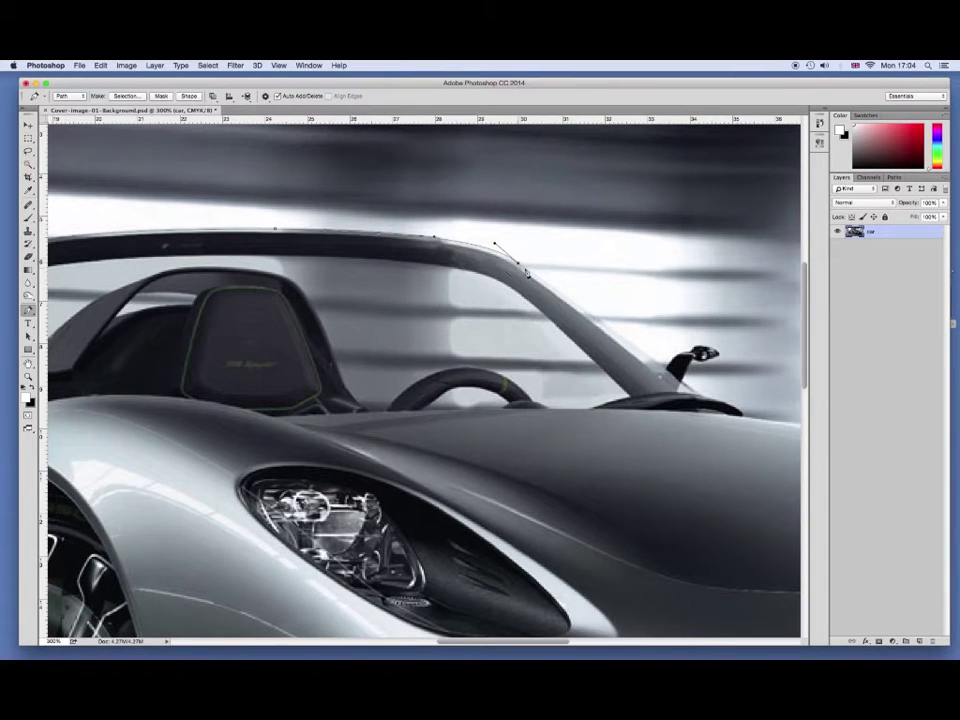
Extend the path down the windshield pillar to the mirror and past its base.
left_click(668, 375)
left_click(692, 359)
left_click(692, 359)
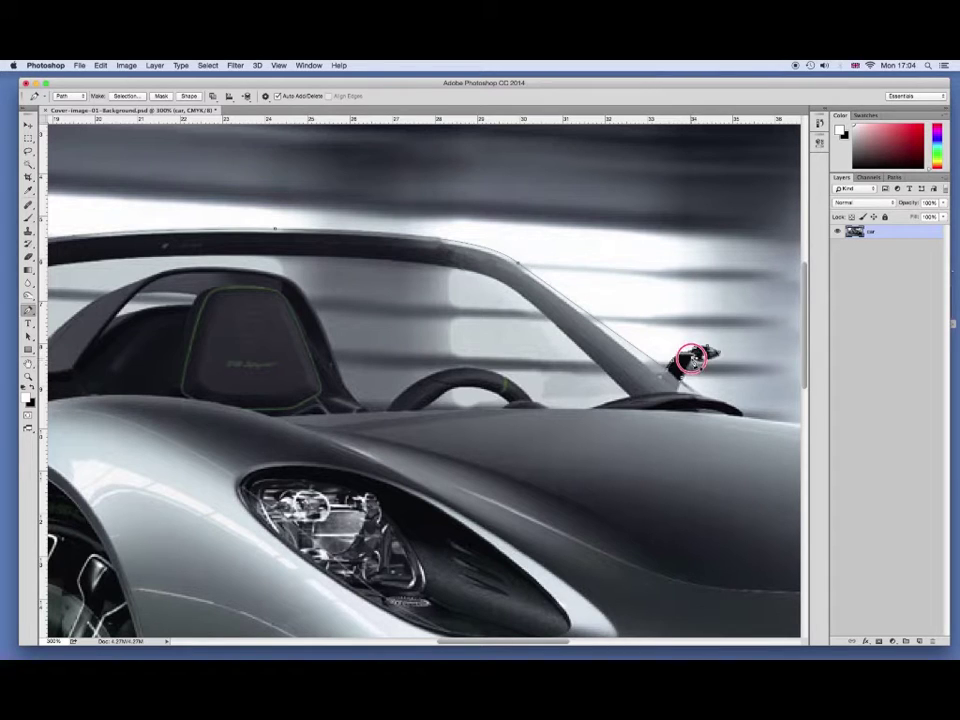
left_click(692, 359)
left_click(747, 422)
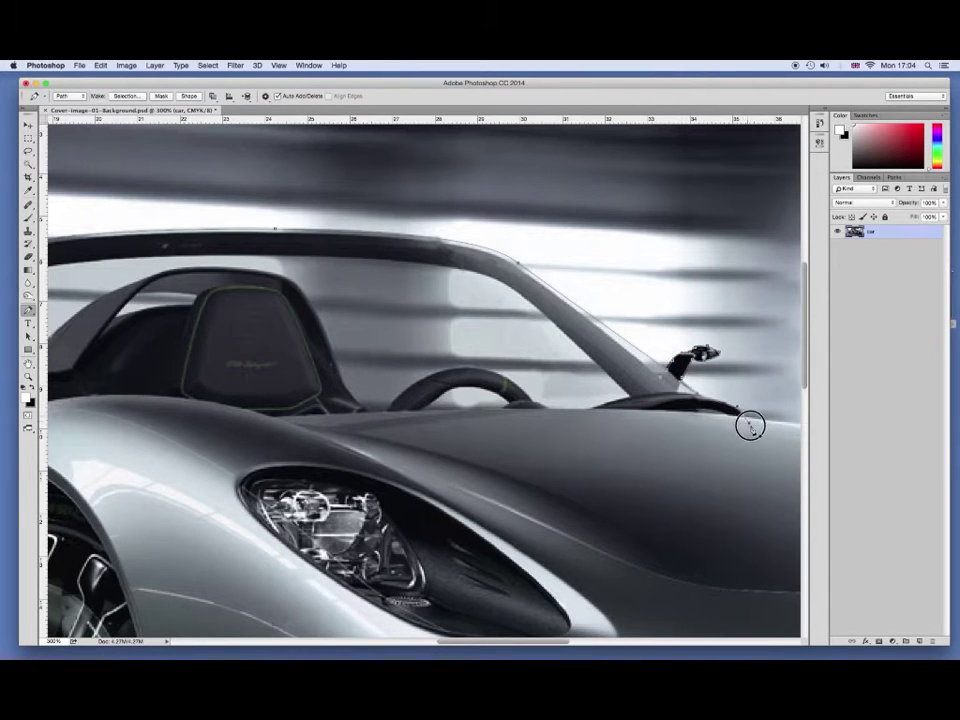
Add anchors along the hood edge up to where the hood rises.
left_click_drag(747, 348, 472, 232)
left_click(506, 299)
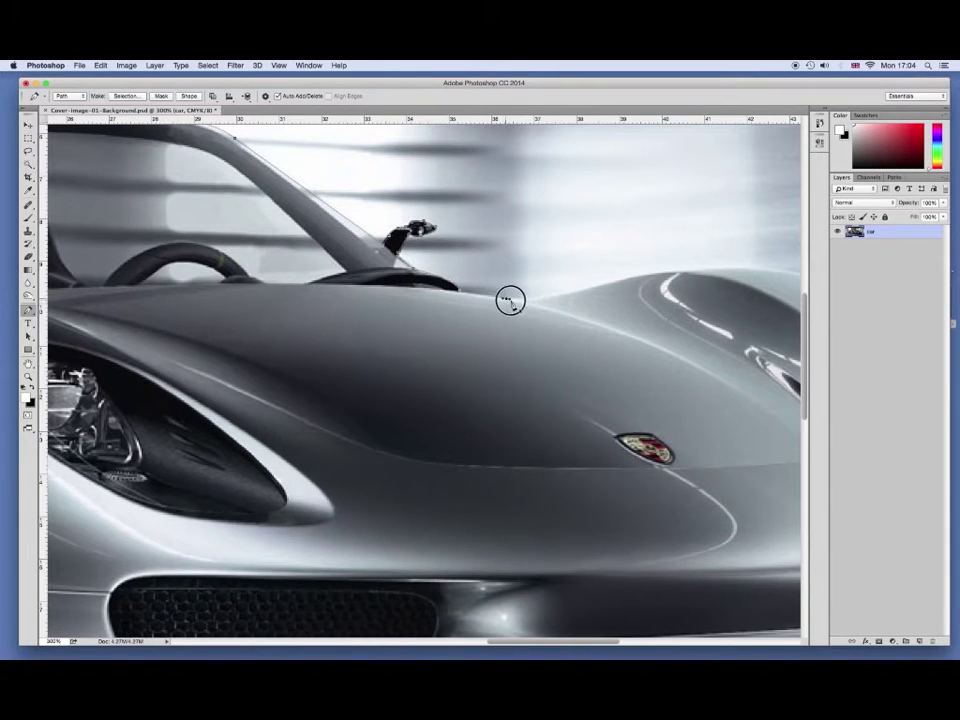
left_click(452, 277)
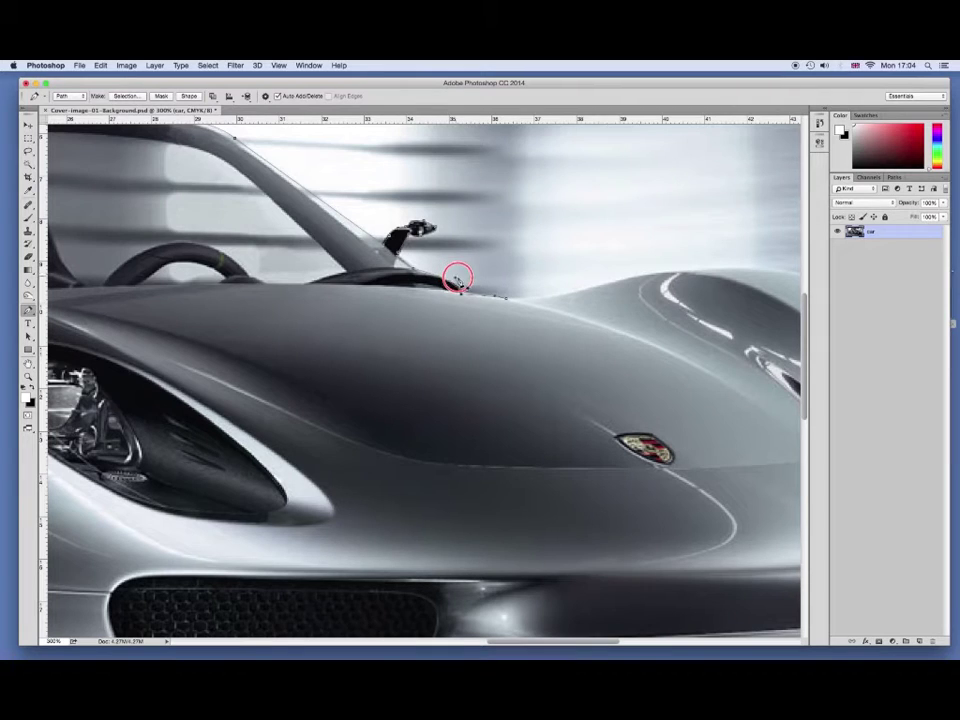
left_click(568, 295)
left_click_drag(698, 273, 744, 276)
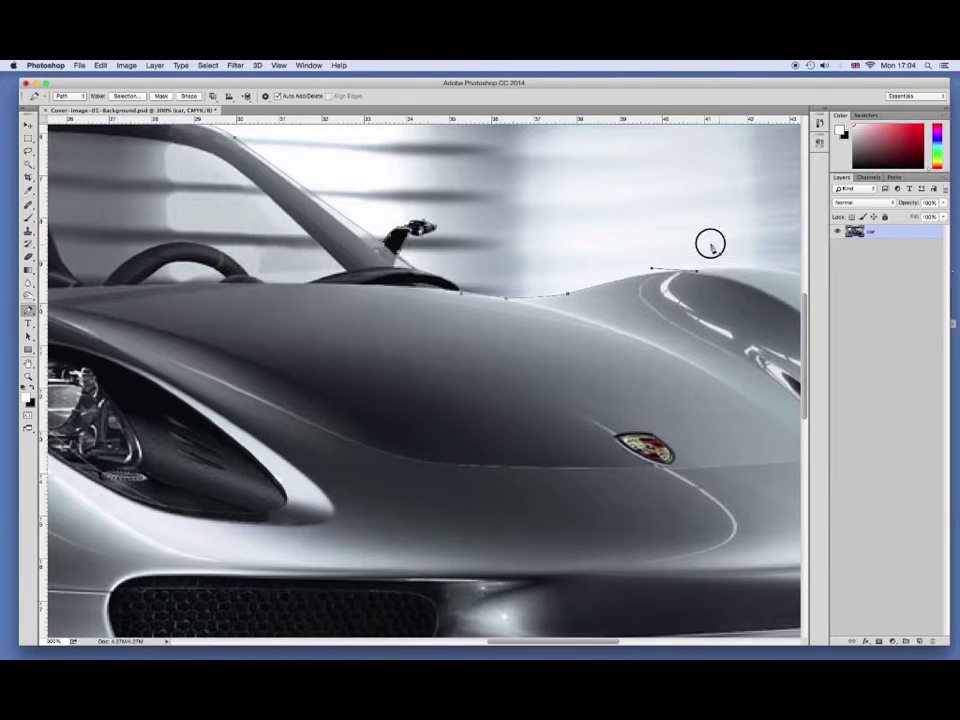
Curve the path over the front wing hump and down around the headlight.
scroll(583, 229, "right", 2)
scroll(583, 278, "right", 3)
mouse_move(657, 297)
left_mouse_down()
mouse_move(672, 313)
mouse_move(579, 244)
left_mouse_up()
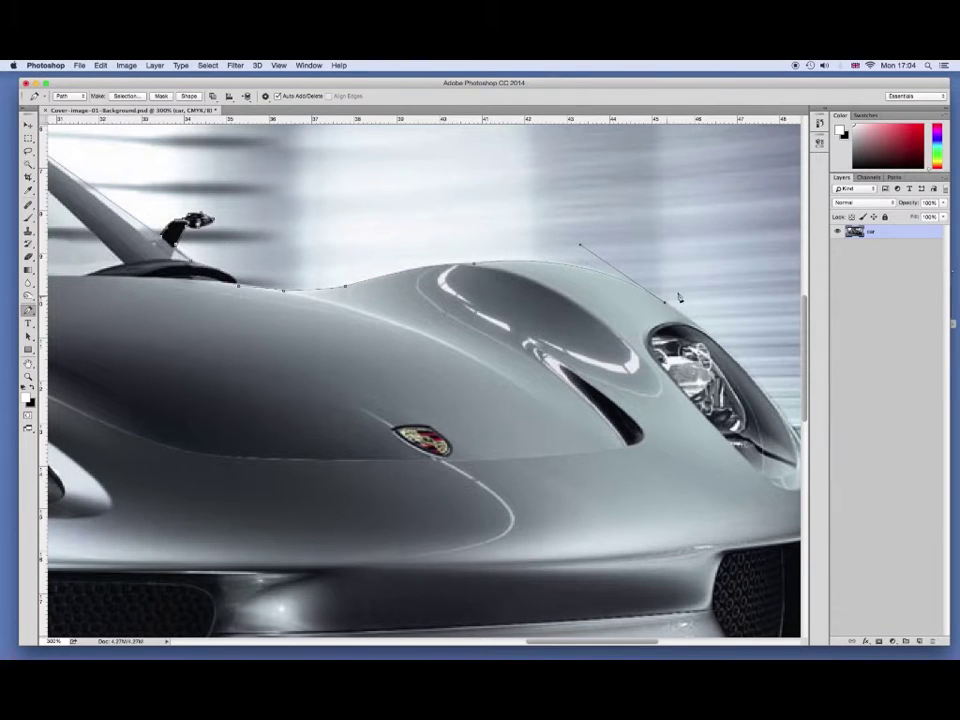
scroll(686, 274, "down", 3)
scroll(626, 223, "right", 2)
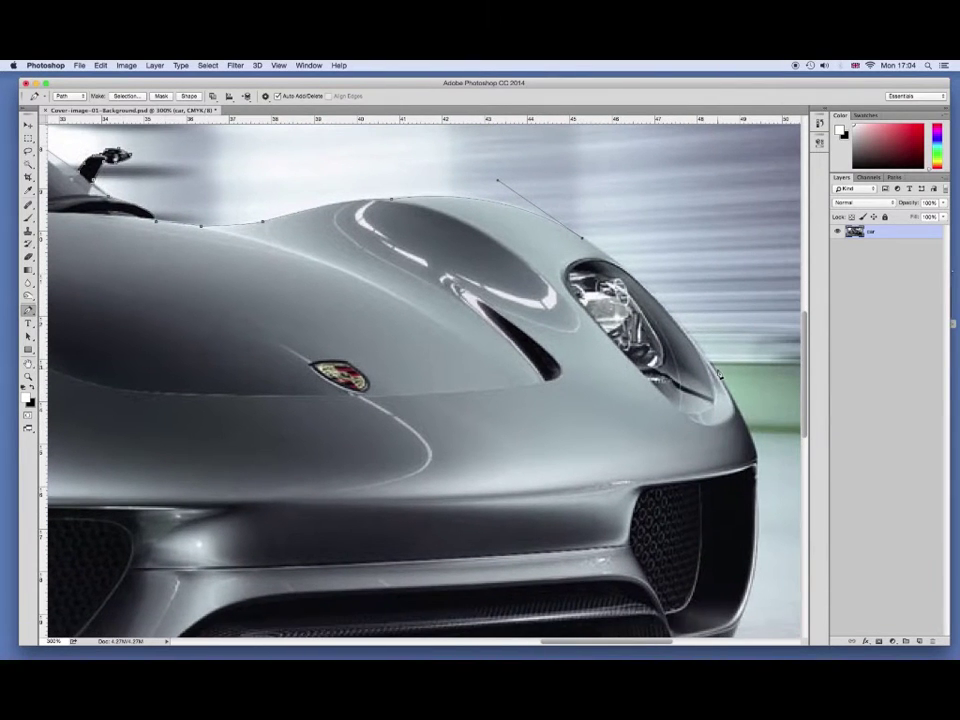
left_click_drag(716, 370, 651, 277)
Zoom out to view the whole car, then return to 300% at the roll hoop.
key("ctrl+0")
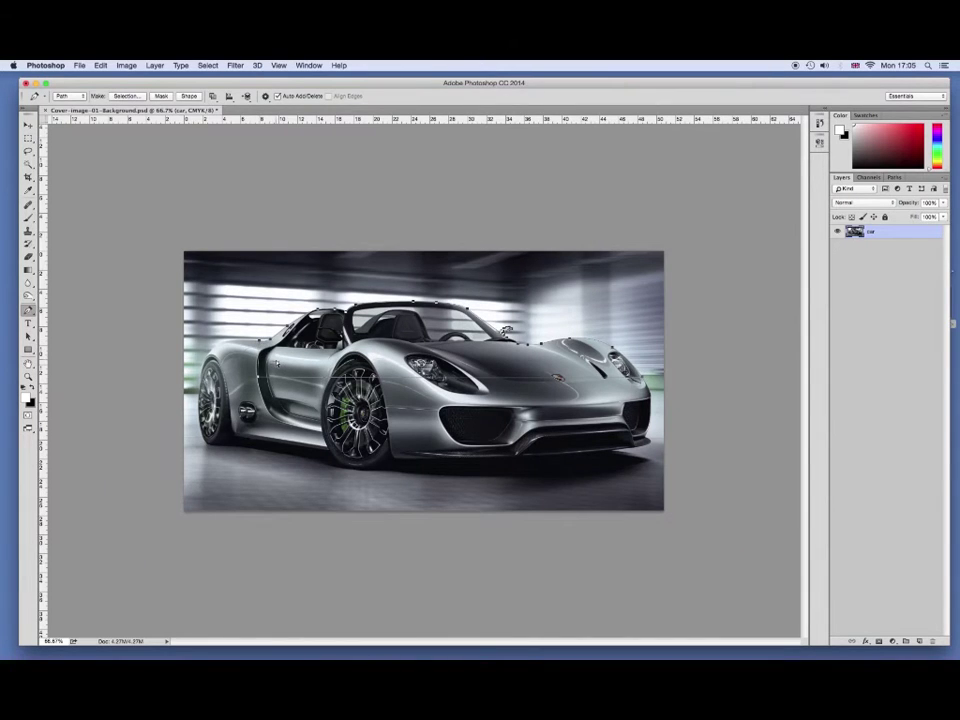
key("ctrl+plus")
key("ctrl+plus")
key("ctrl+plus")
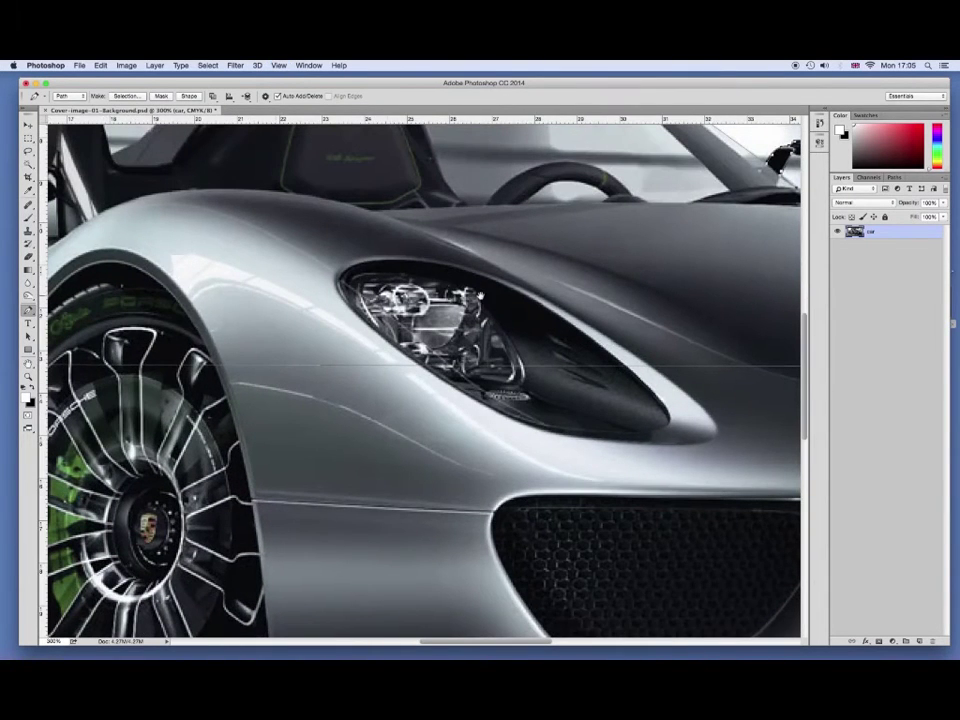
scroll(352, 217, "up", 5)
scroll(352, 217, "left", 3)
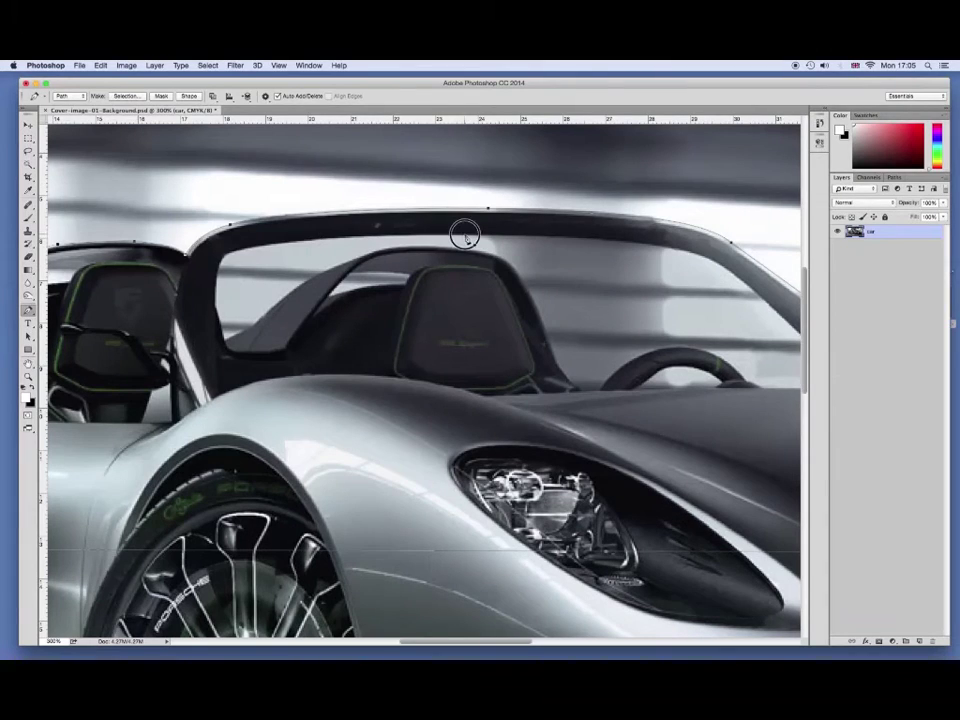
Trace the roll hoop's outer and inner edges with curved anchors.
left_click(293, 240)
mouse_move(293, 240)
left_mouse_down()
mouse_move(258, 244)
mouse_move(216, 287)
left_mouse_up()
left_click(217, 314)
left_click(226, 341)
left_click_drag(332, 266, 390, 255)
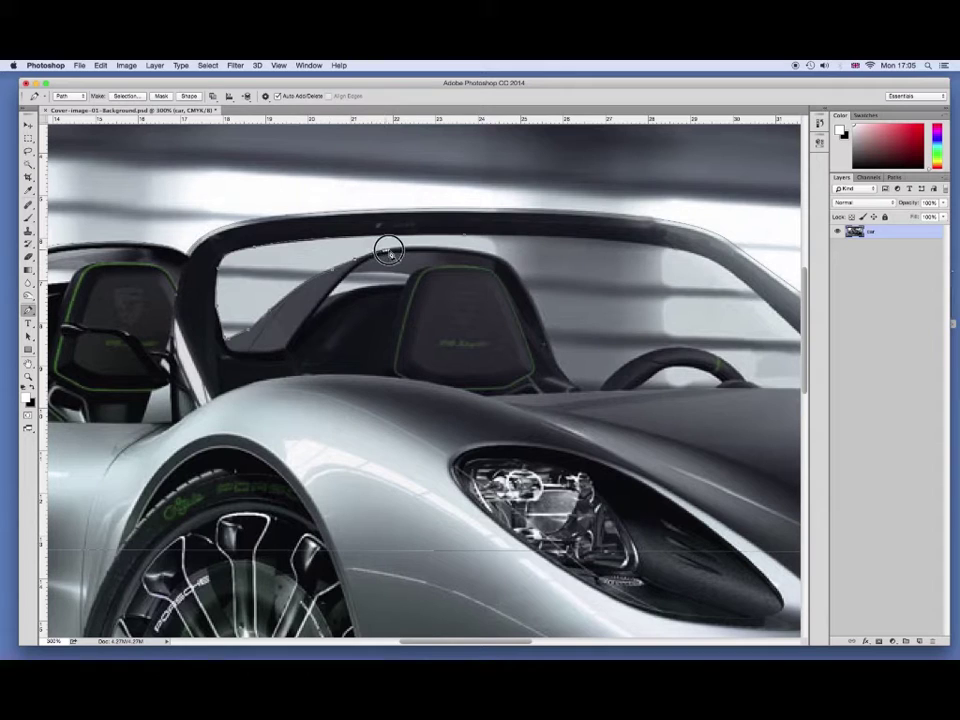
Extend the path down the headrest edge to where it meets the body.
left_click_drag(505, 257, 540, 270)
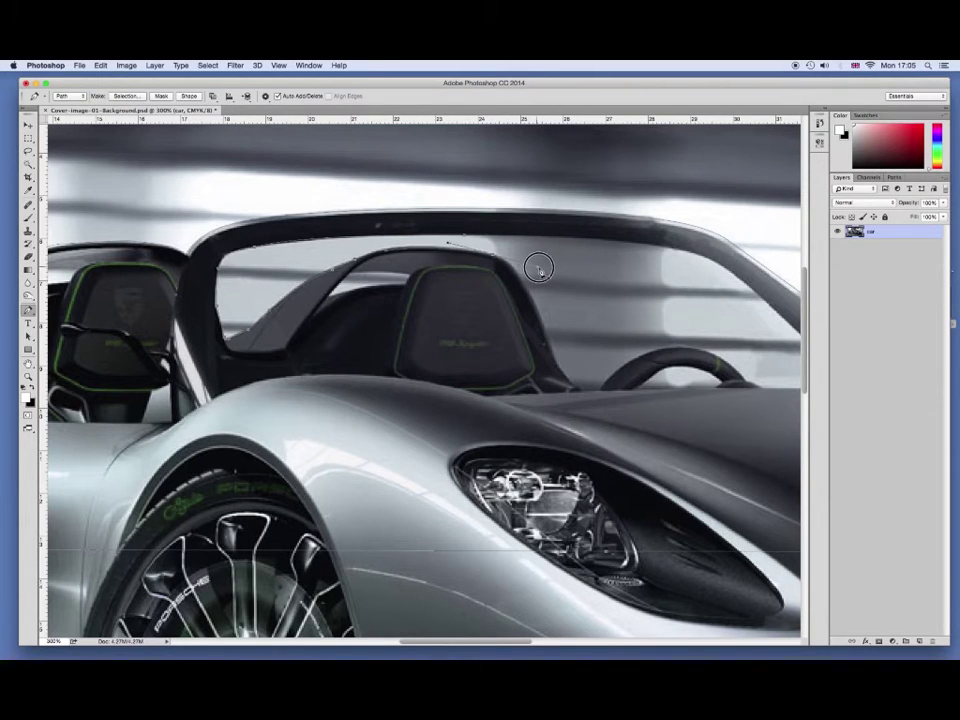
left_click_drag(521, 274, 523, 285)
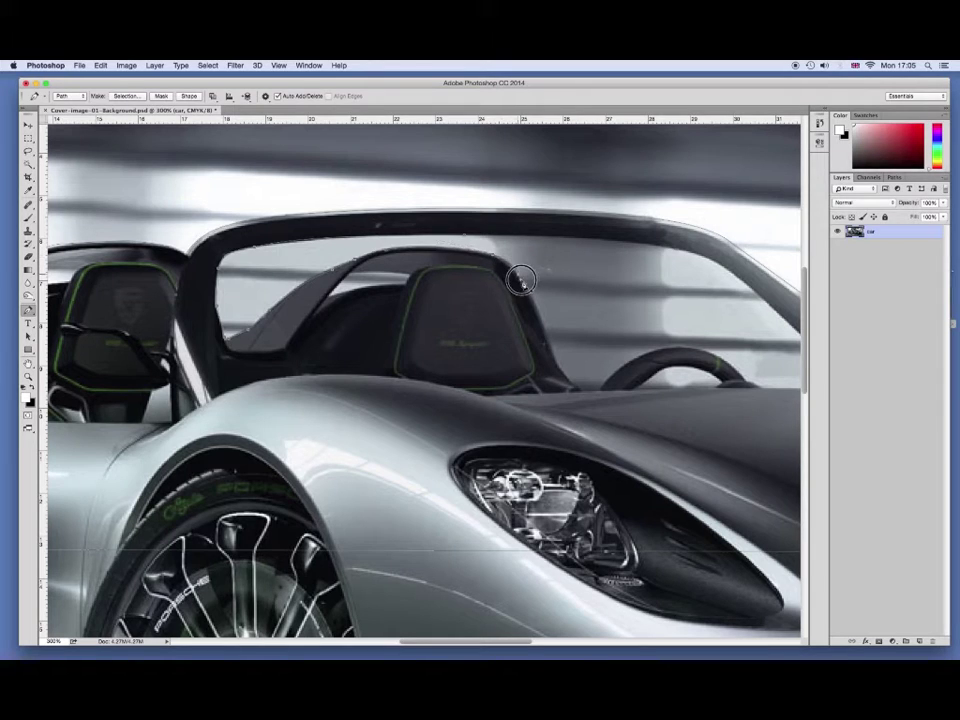
left_click_drag(542, 332, 547, 349)
left_click(567, 382)
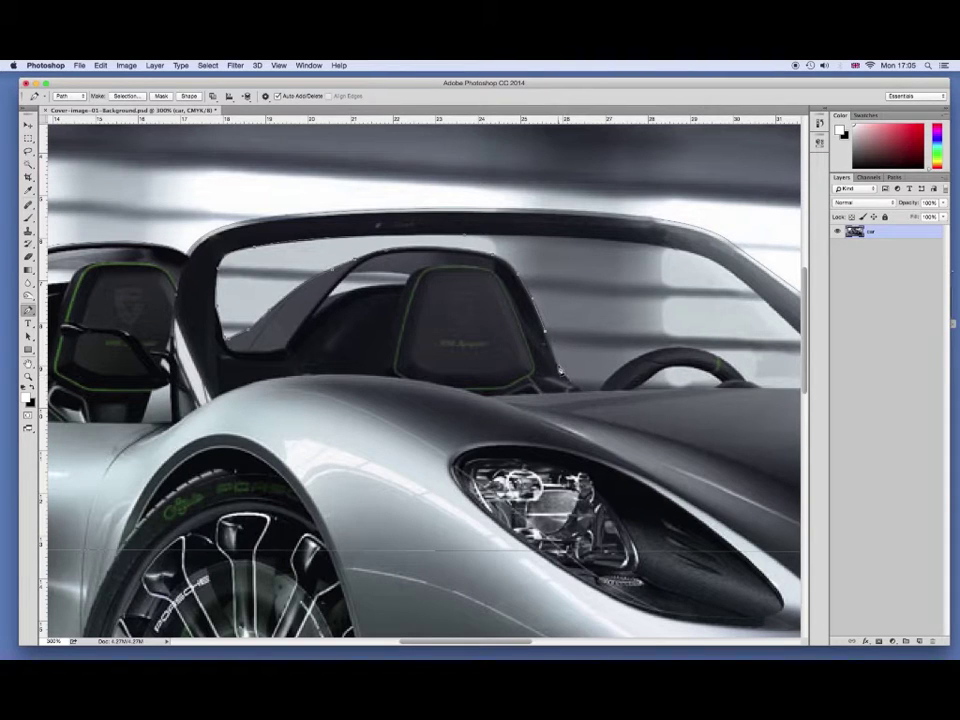
Add anchors along the car body edge beyond the headrest.
left_click(590, 396)
left_click(582, 391)
left_click(601, 393)
scroll(519, 311, "right", 5)
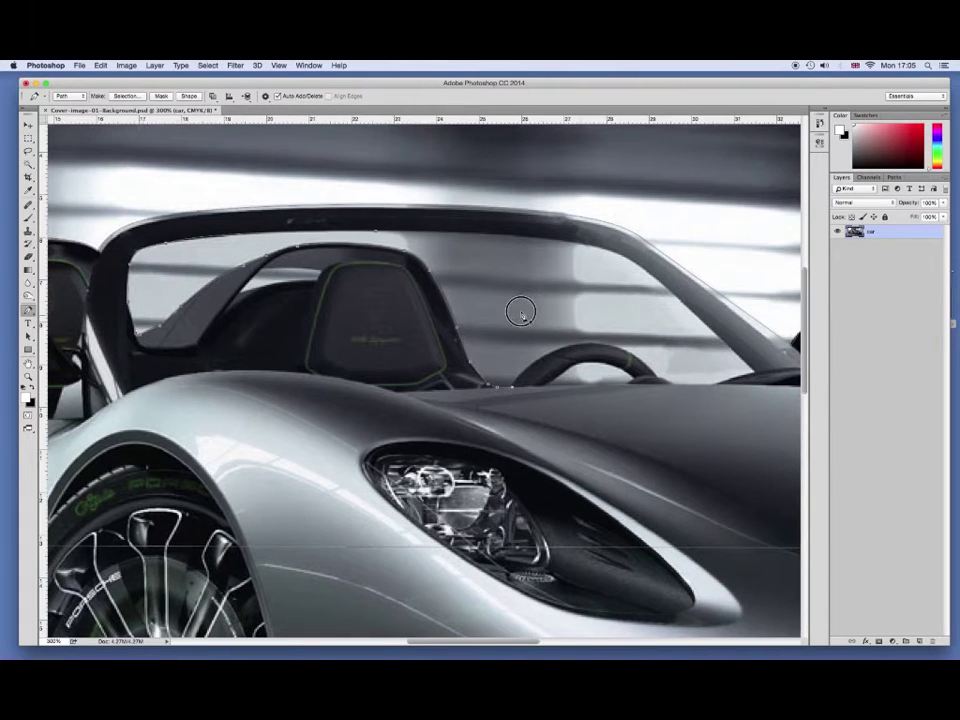
scroll(486, 330, "right", 5)
Trace the steering wheel rim from its top to its base.
left_click(484, 336)
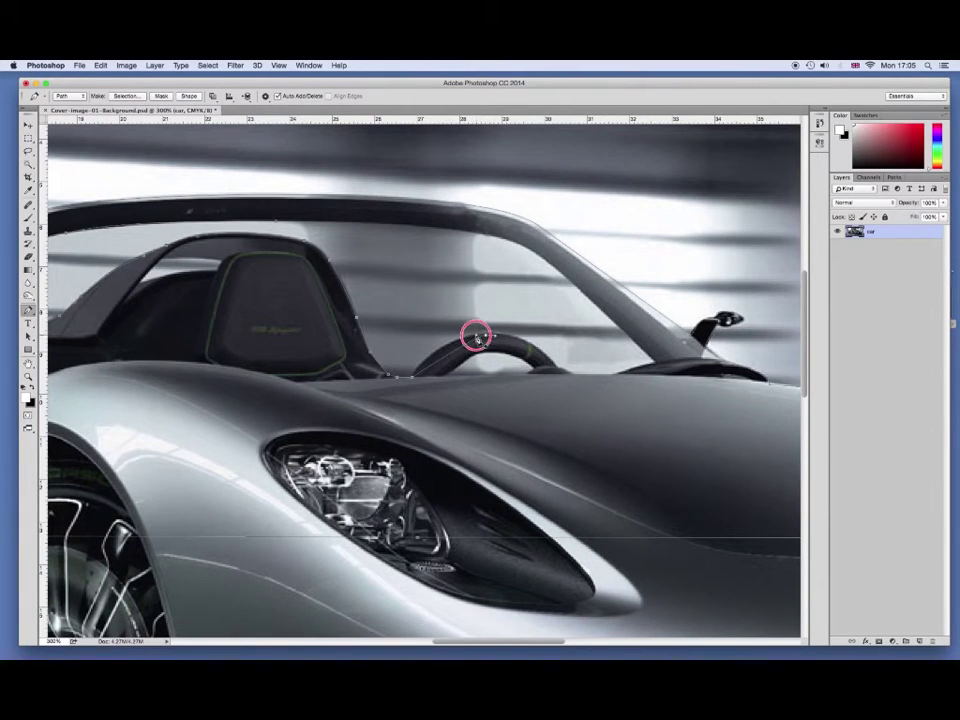
left_click(556, 369)
left_click(537, 331)
left_click(571, 374)
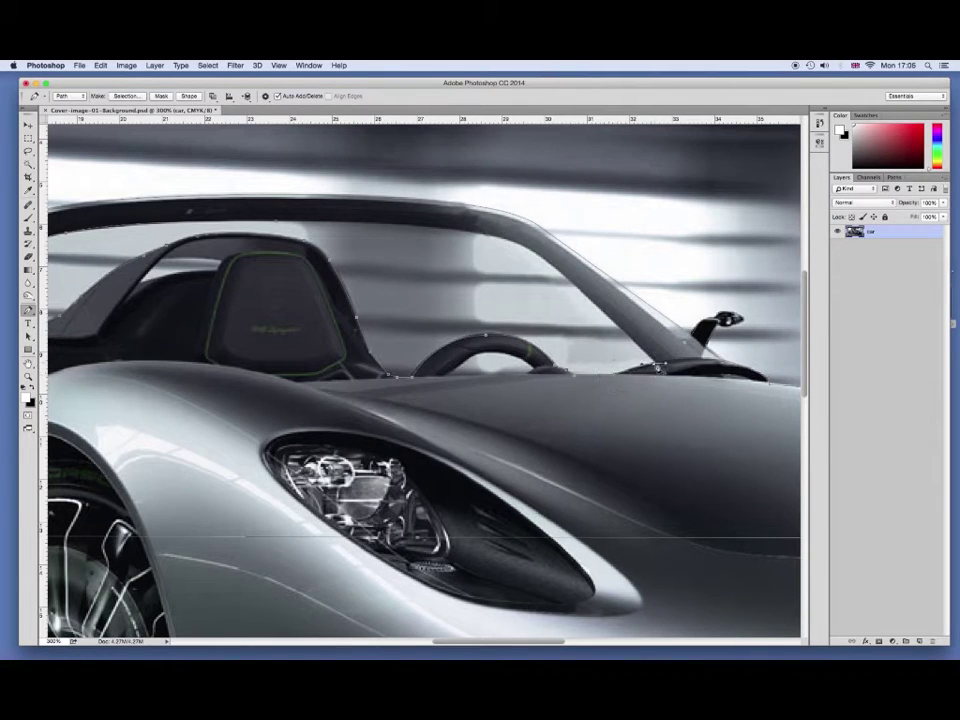
Trace the windscreen base, pillar and roof line, then the top of the steering wheel.
left_click(656, 358)
left_click_drag(492, 231, 514, 236)
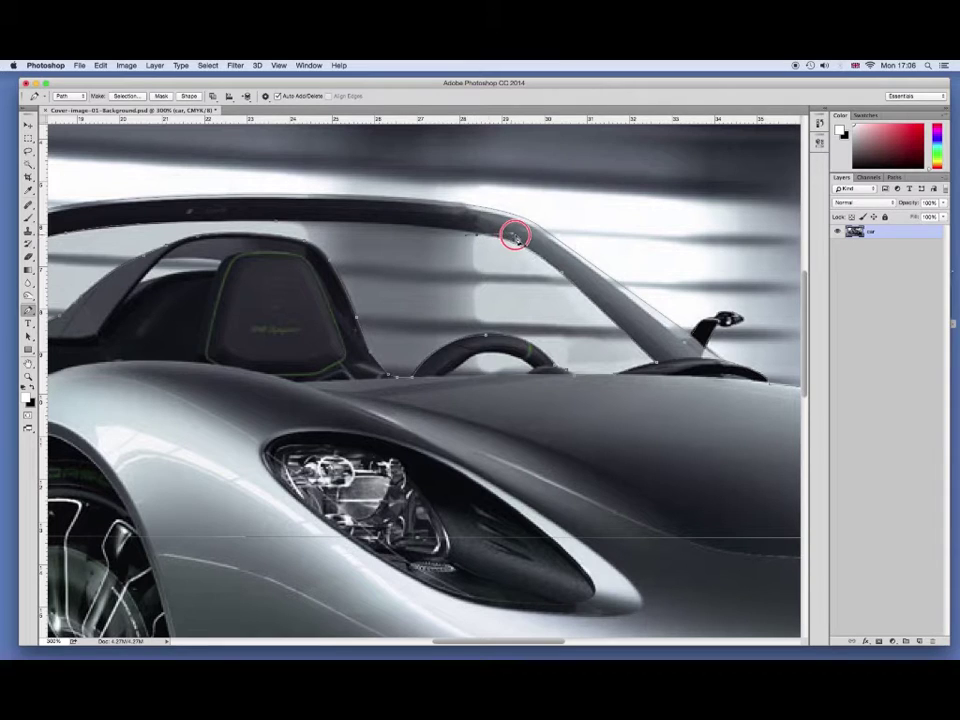
left_click(275, 220)
left_click_drag(350, 224, 394, 219)
left_click_drag(326, 216, 361, 217)
left_click(469, 233)
left_click_drag(447, 377, 528, 375)
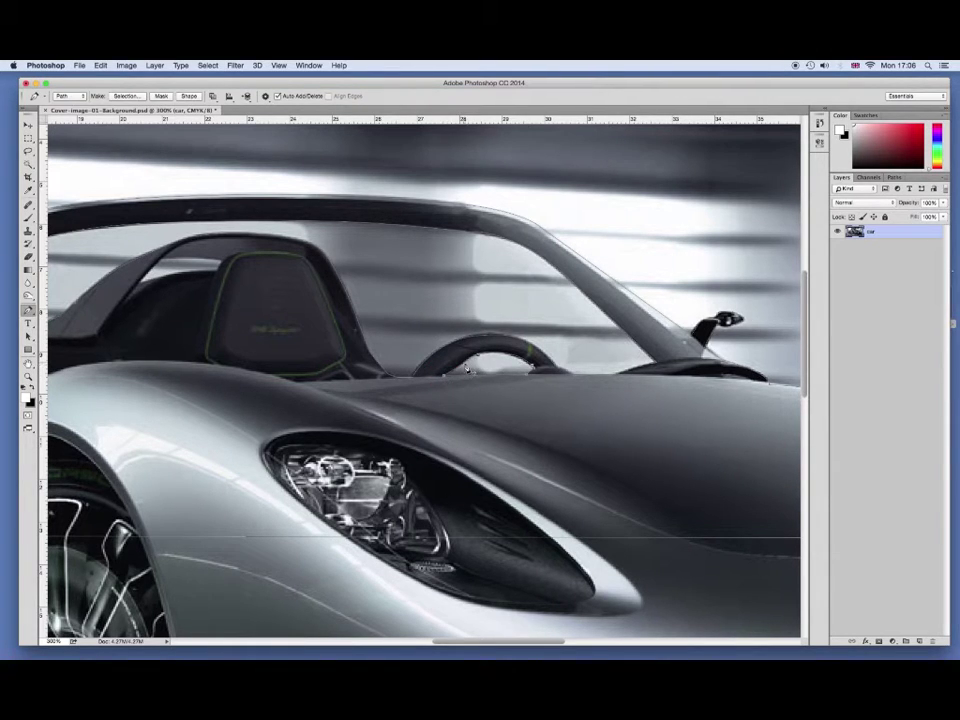
left_click(463, 363)
Save the Work Path in the Paths panel as a path named Car.
left_click(894, 177)
double_click(860, 189)
type("Car")
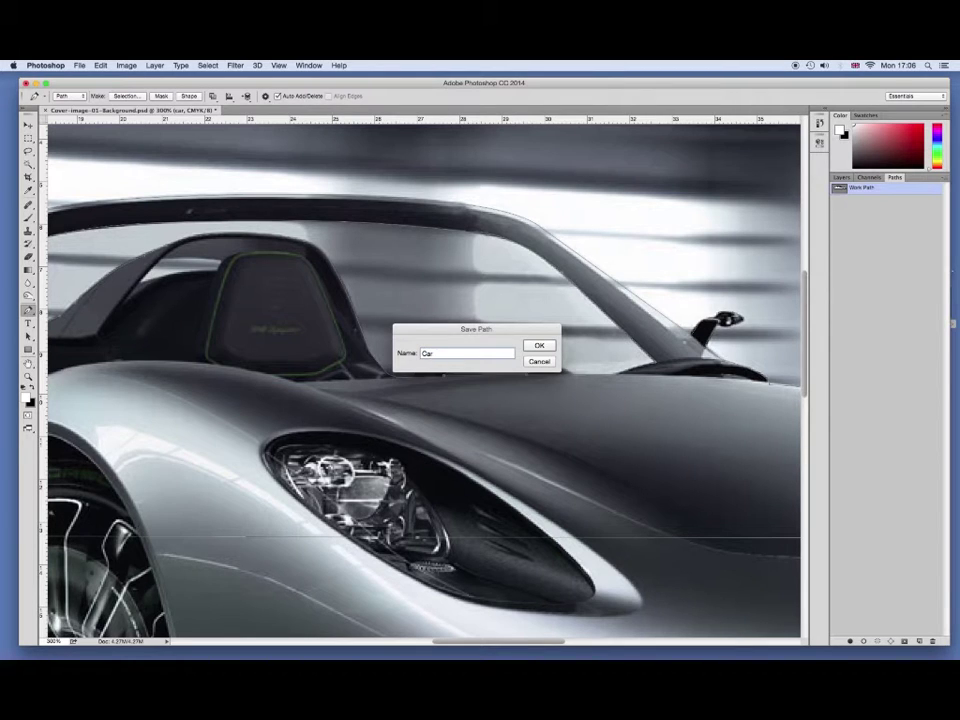
key("Return")
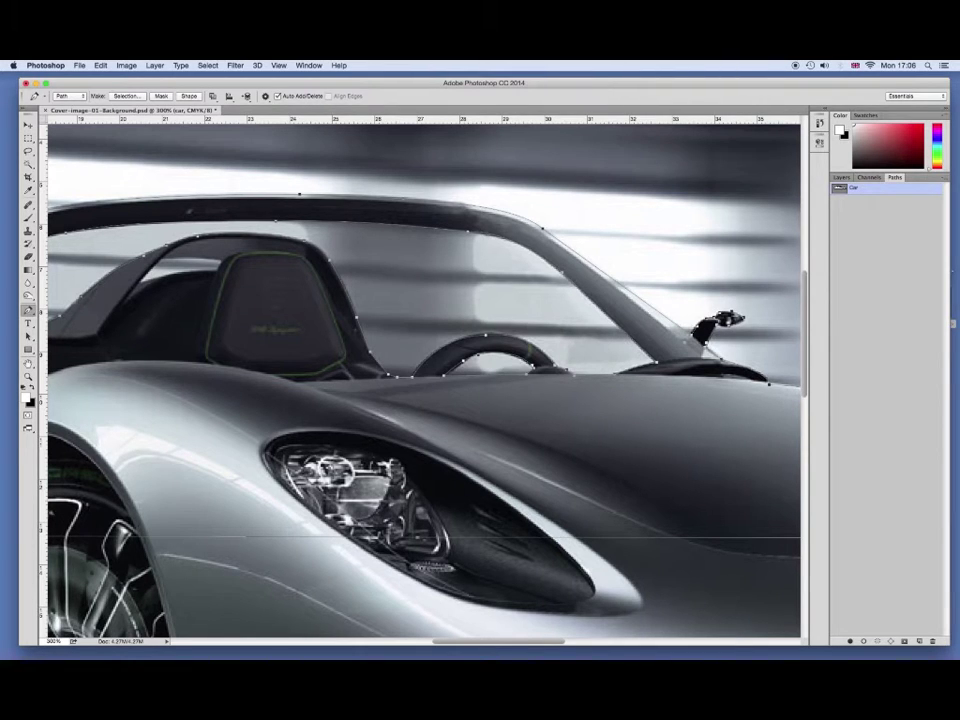
Set Car as the image's clipping path and zoom out to the whole car.
left_click(943, 178)
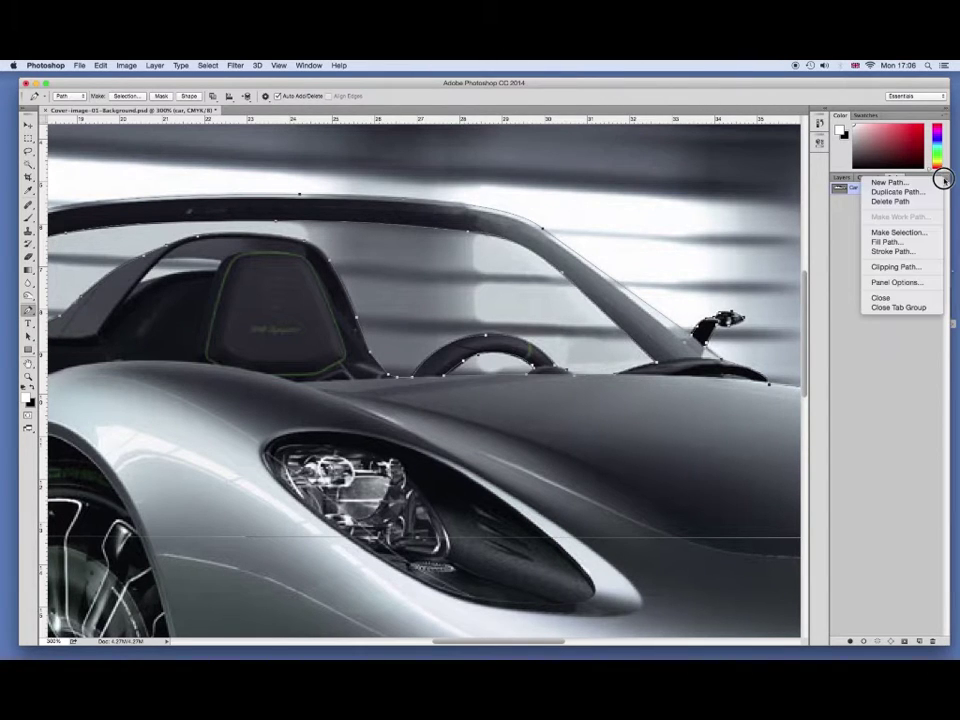
left_click(896, 267)
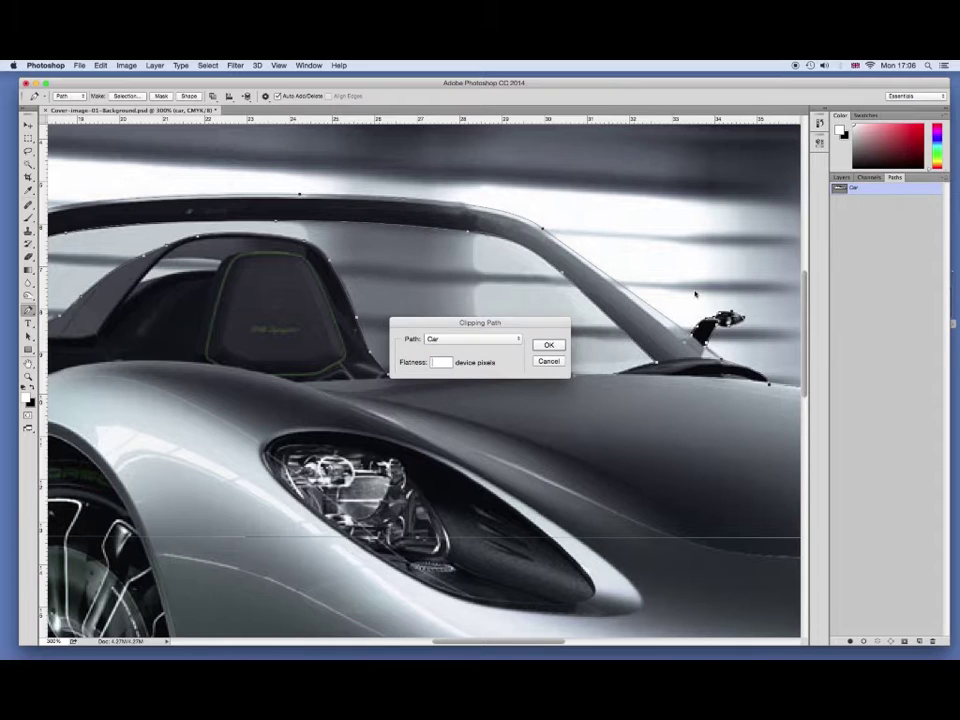
left_click(478, 342)
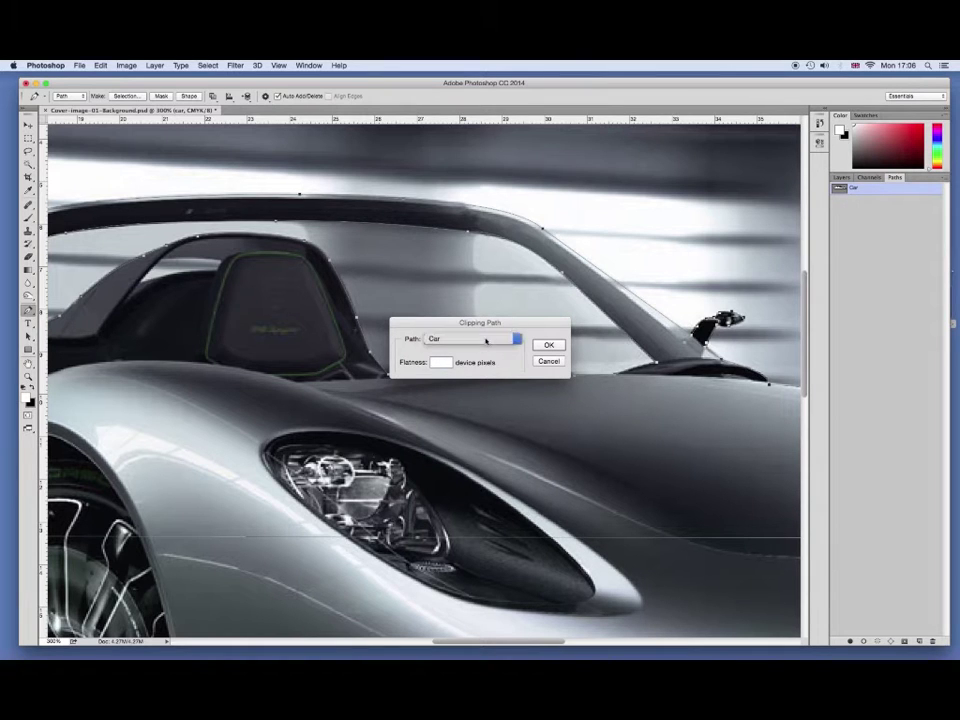
left_click(548, 345)
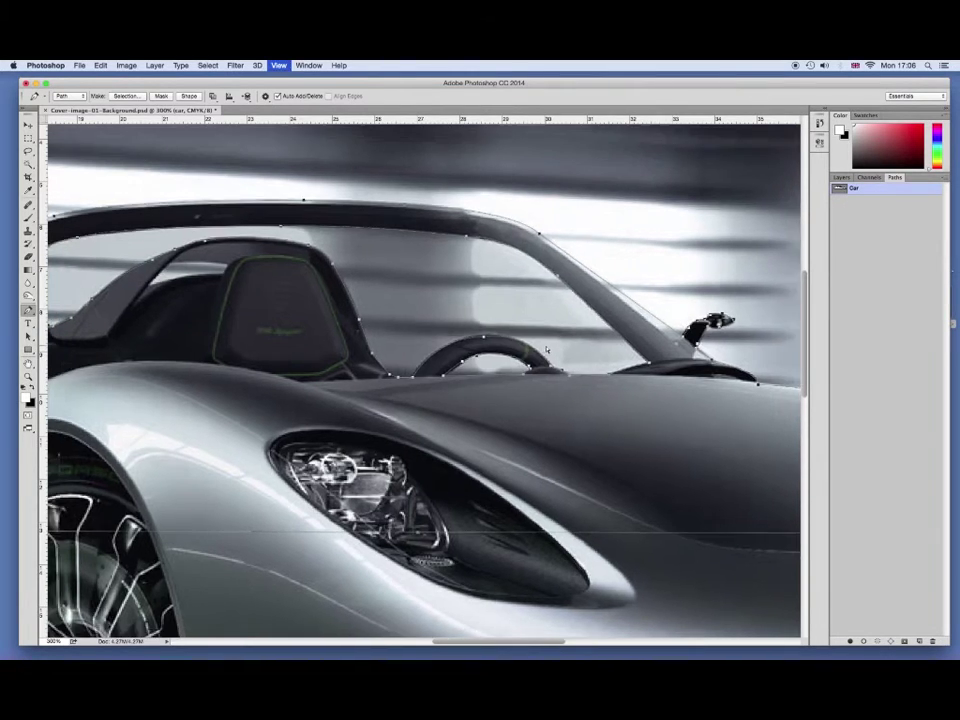
key("ctrl+minus")
key("ctrl+minus")
key("ctrl+minus")
left_click(79, 65)
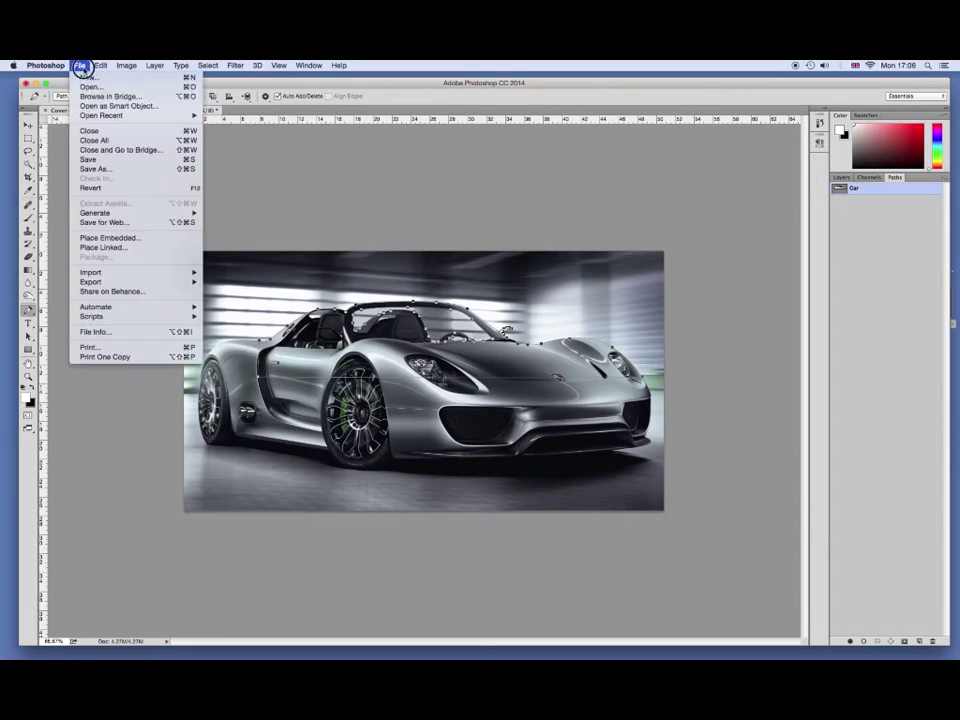
Save as layered Cover-image-01-Foreground.psd, accepting Maximize Compatibility.
left_click(96, 170)
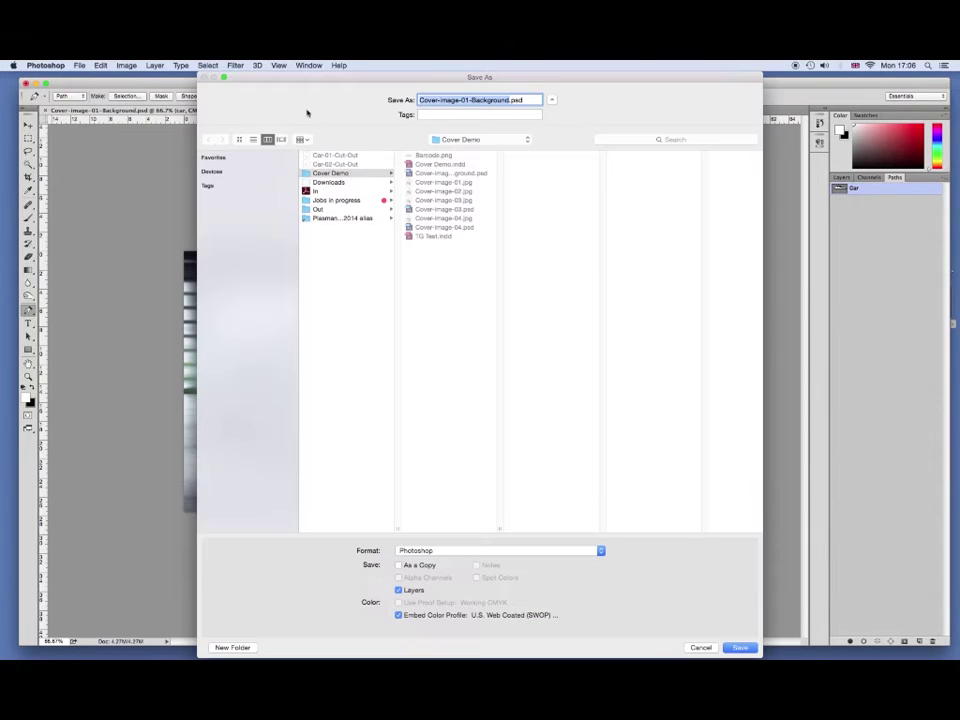
left_click(510, 100)
key("BackSpace")
type("Fore")
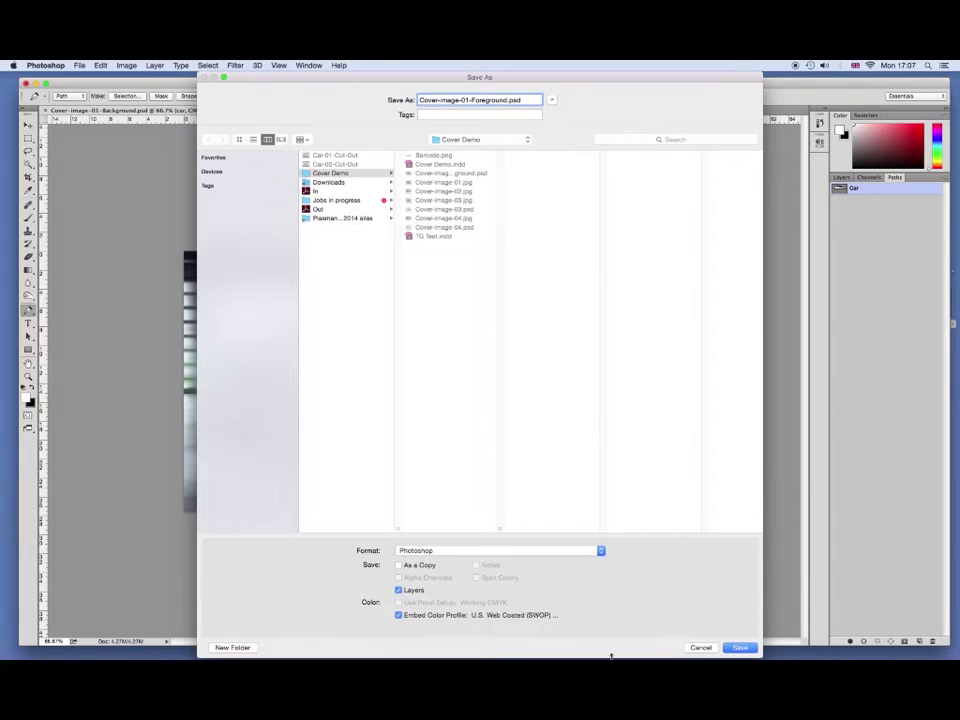
left_click(740, 647)
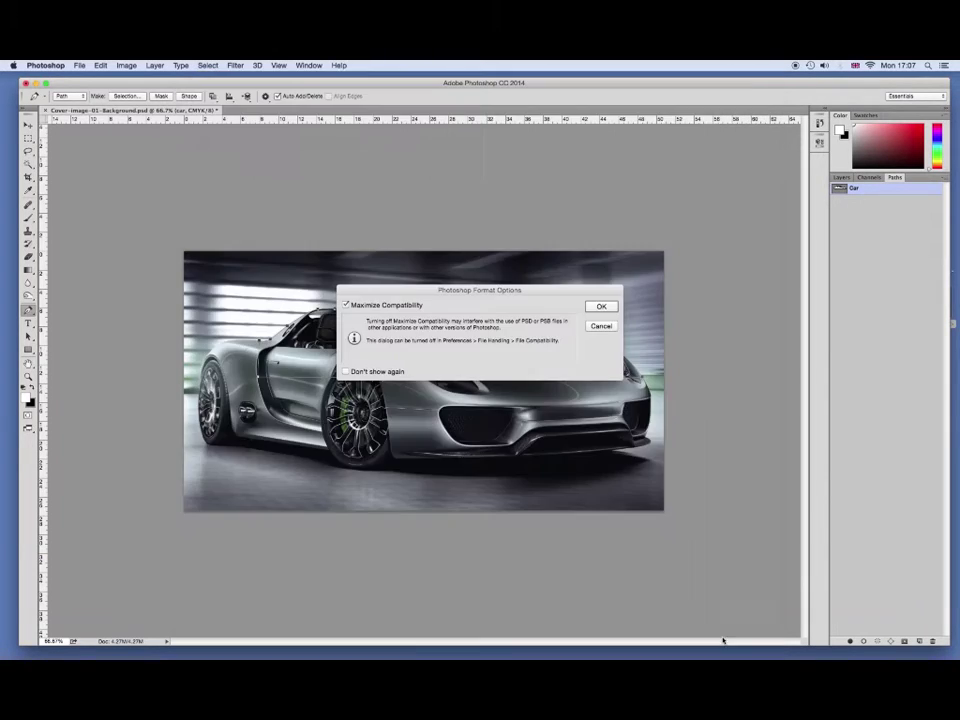
left_click(603, 309)
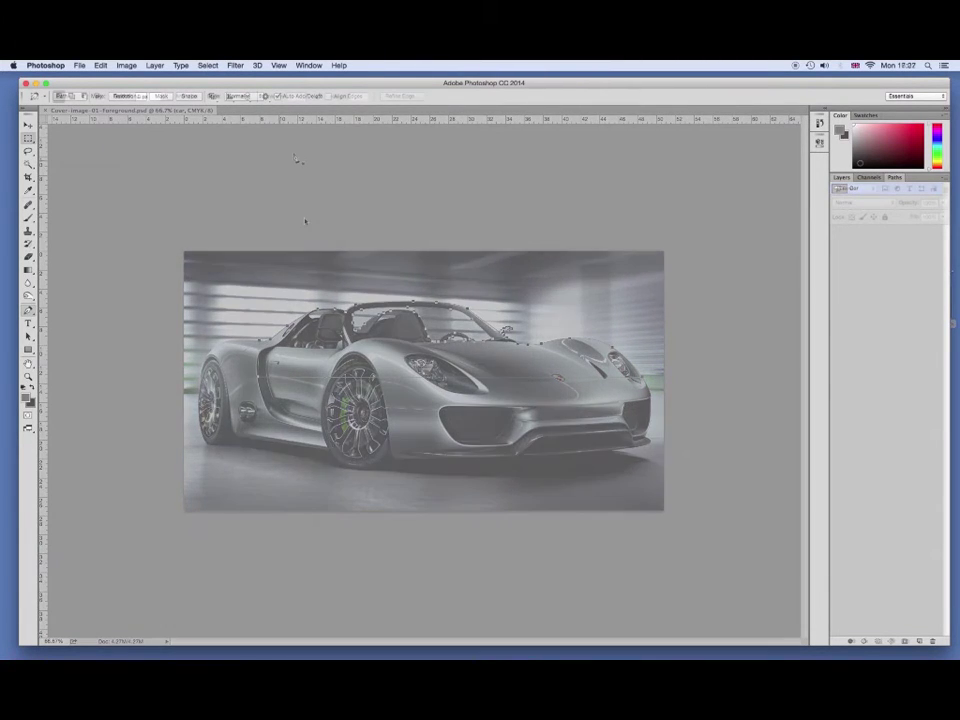
left_click(79, 65)
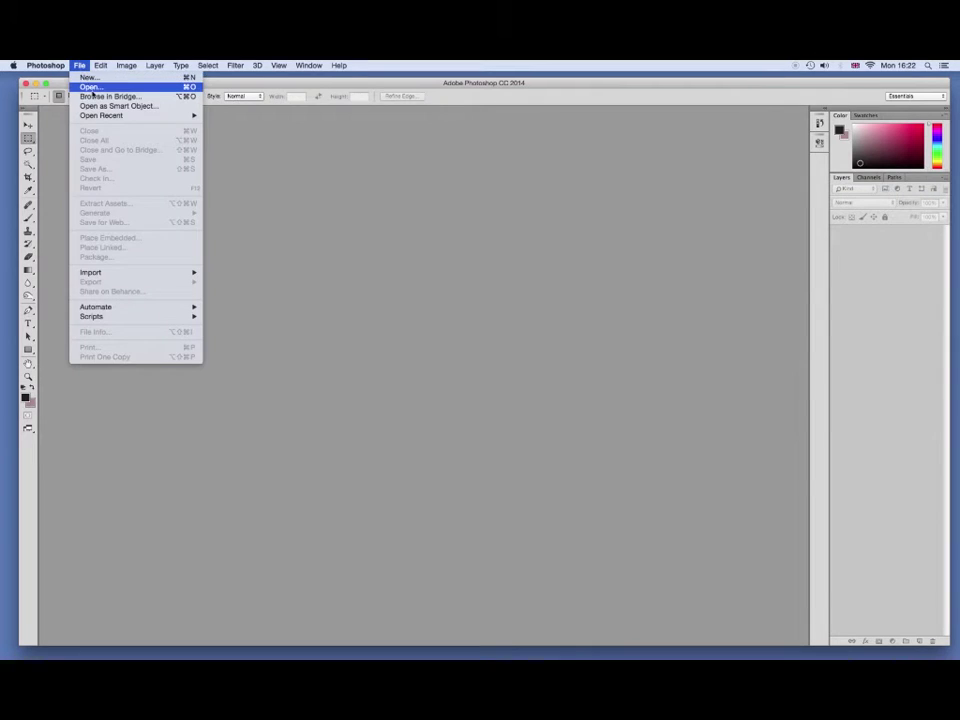
Open the white sports car photo Cover-image-04.jpg from the Cover Demo folder.
left_click(91, 88)
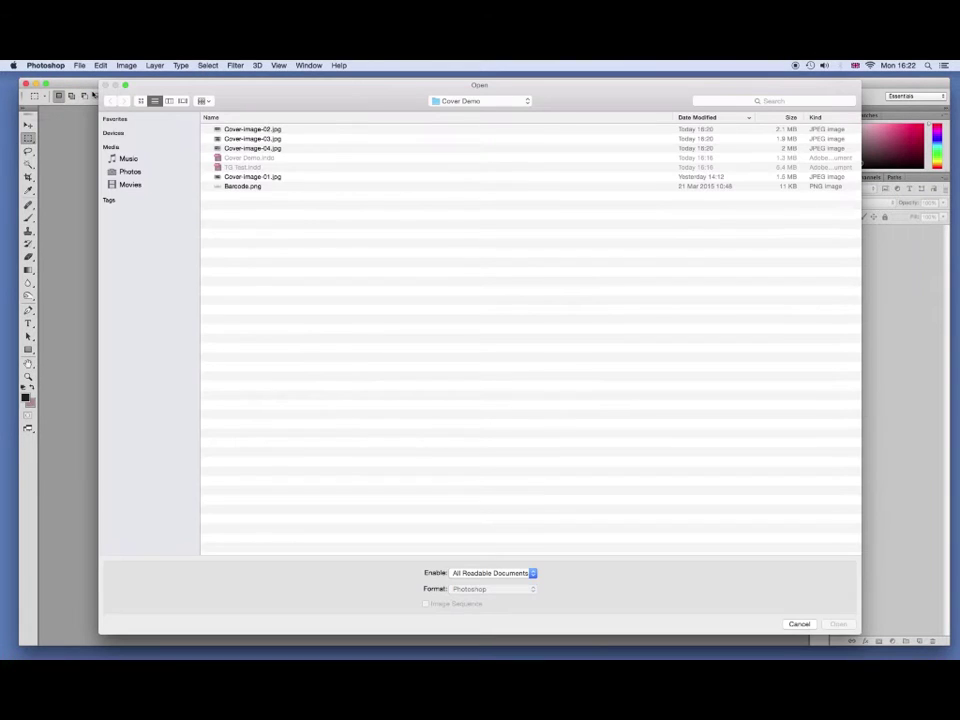
left_click(233, 148)
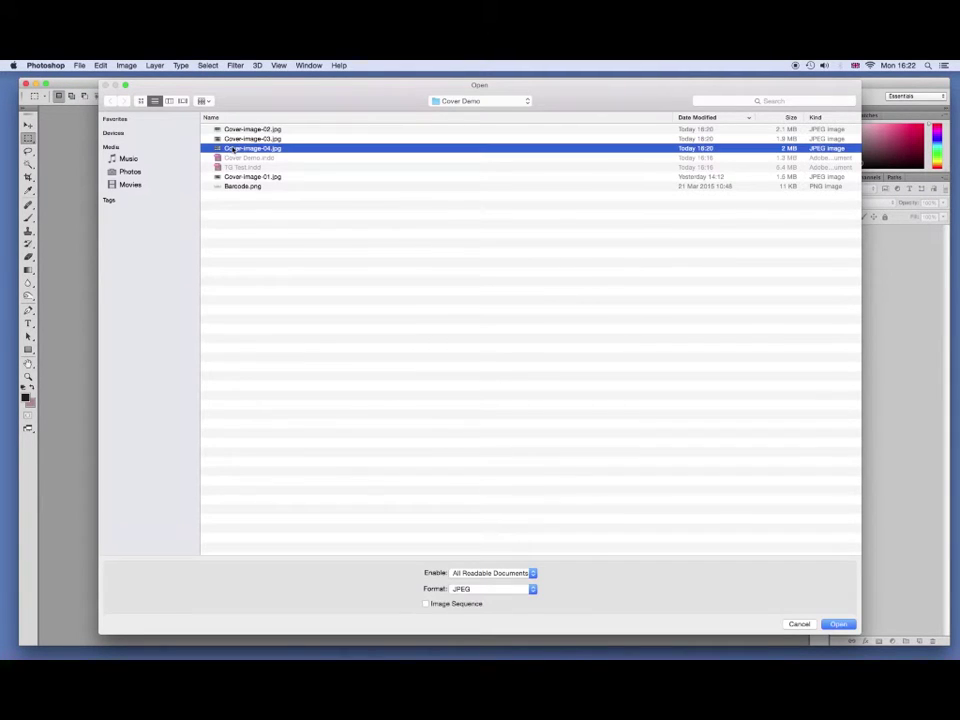
left_click(837, 625)
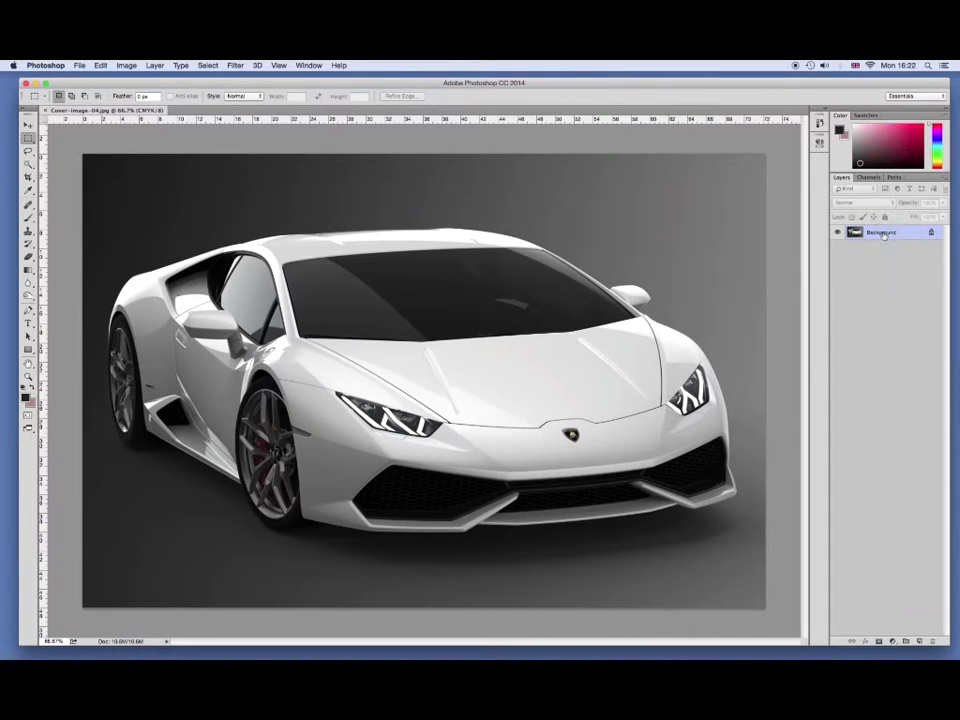
Rename the white car's Background to an ordinary layer 'Car' and show the empty Paths panel.
double_click(881, 233)
type("C")
key("Return")
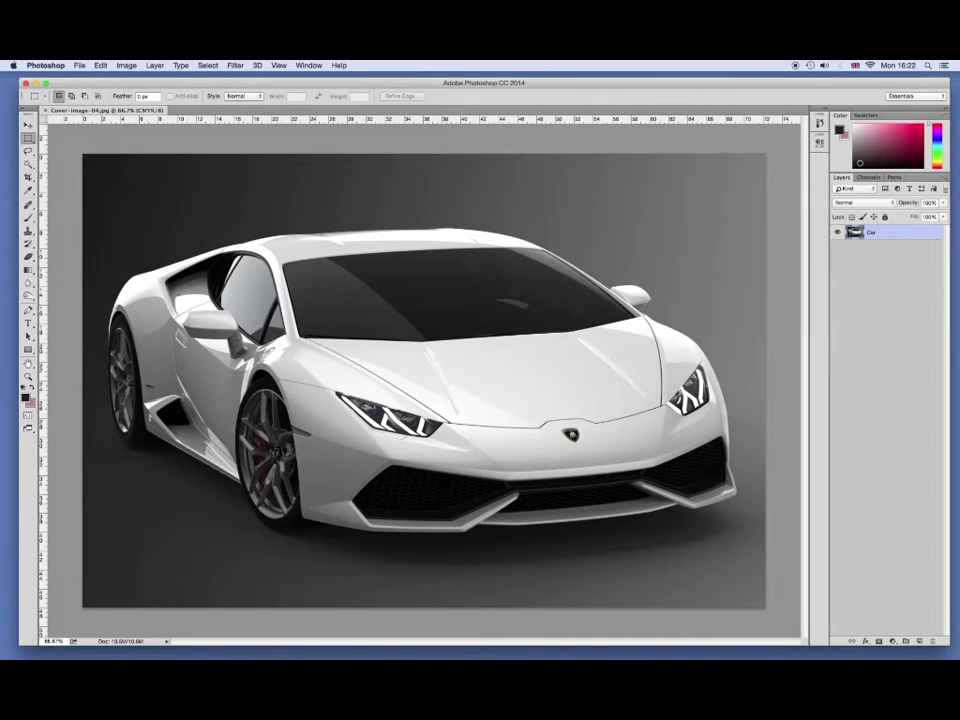
left_click(894, 177)
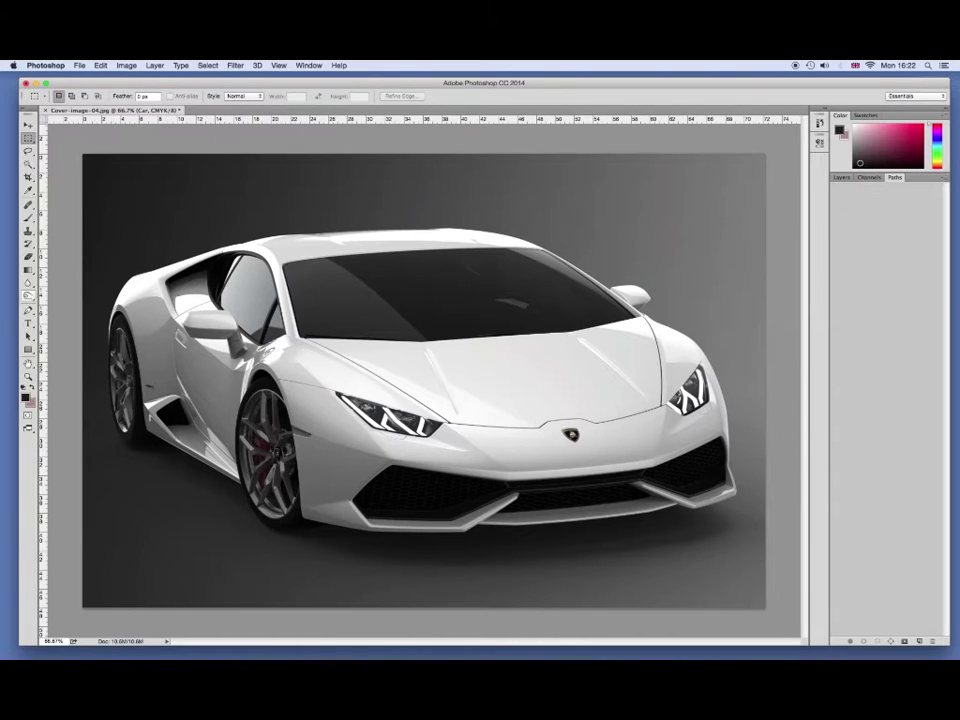
left_click(28, 311)
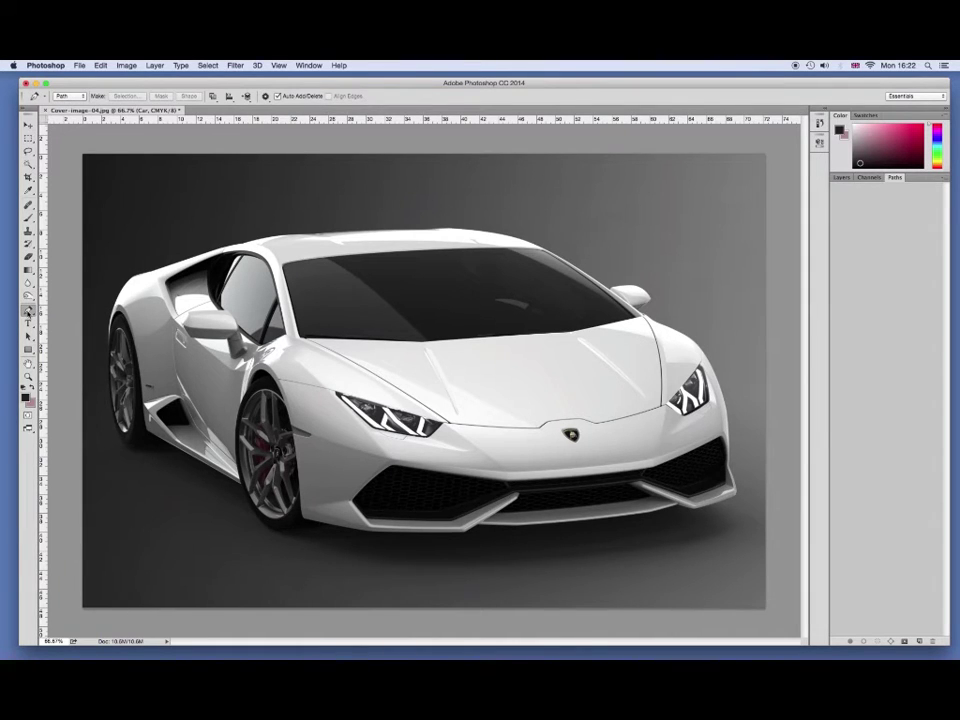
Zoom to 200% and start the path with anchors along the roof edge to the windshield pillar.
key("ctrl+plus")
key("ctrl+plus")
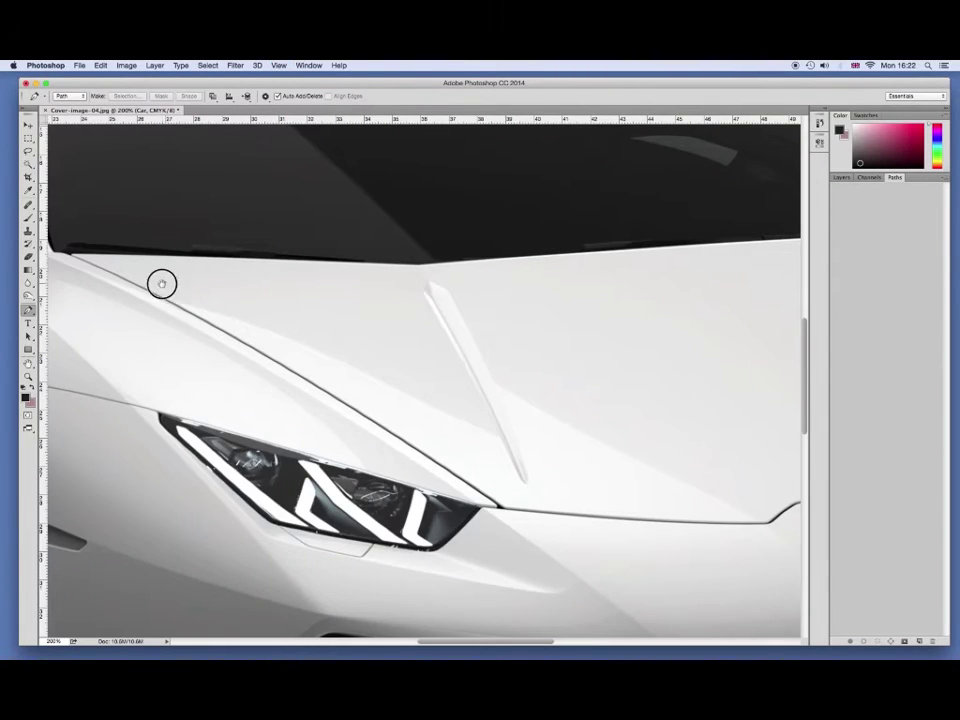
left_click_drag(161, 284, 336, 478)
left_click_drag(334, 250, 334, 437)
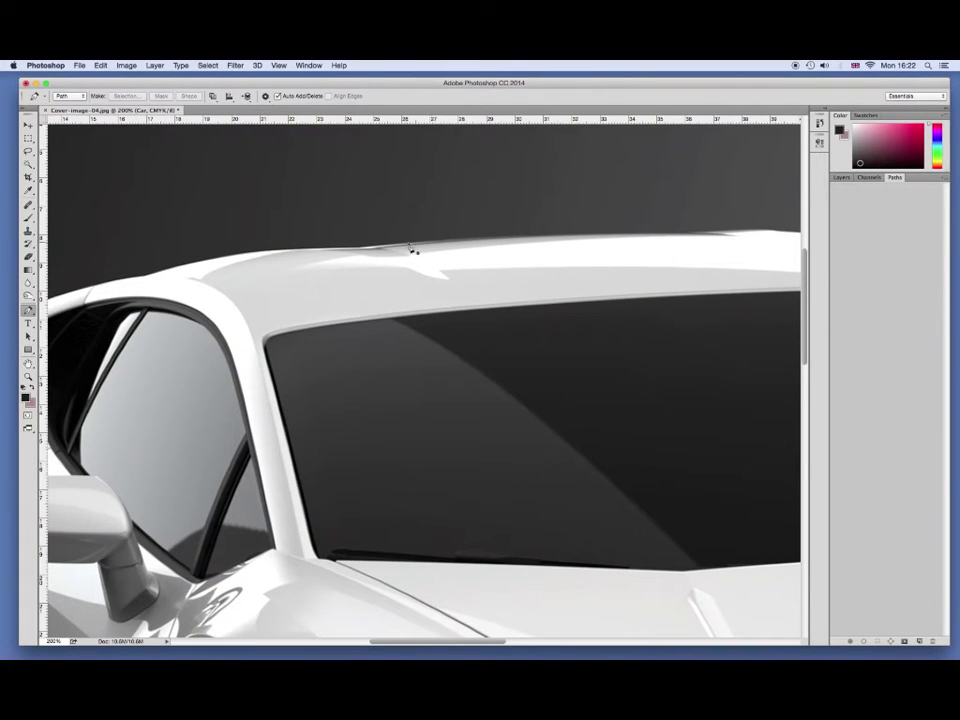
left_click(404, 243)
left_click(366, 246)
left_click_drag(227, 258, 203, 265)
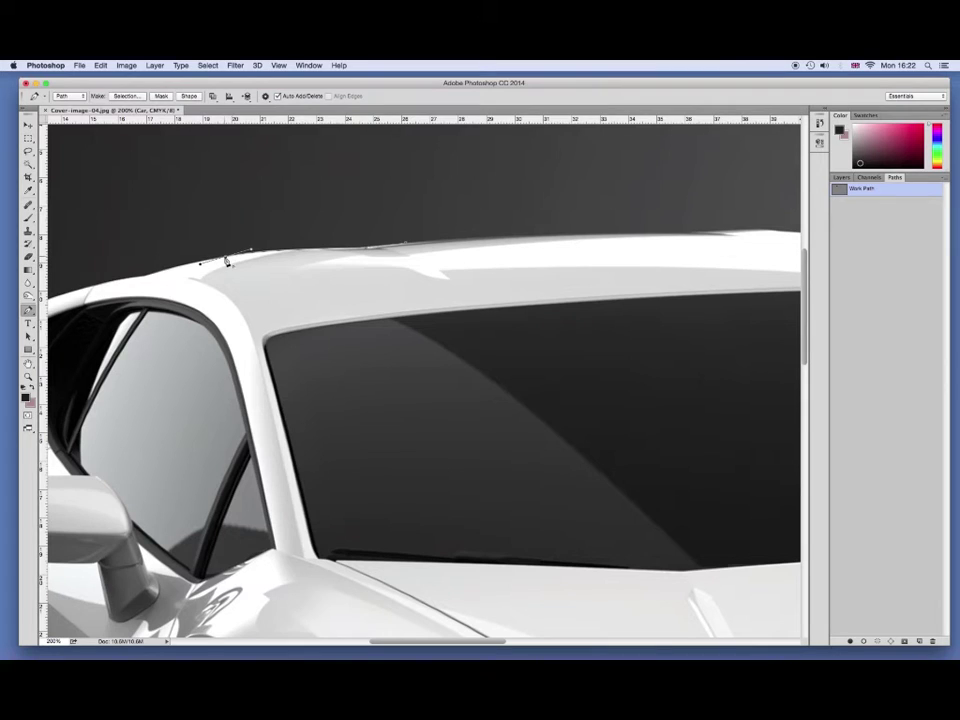
left_click_drag(144, 274, 136, 281)
mouse_move(134, 282)
left_mouse_down()
mouse_move(234, 238)
mouse_move(484, 274)
mouse_move(466, 283)
left_mouse_up()
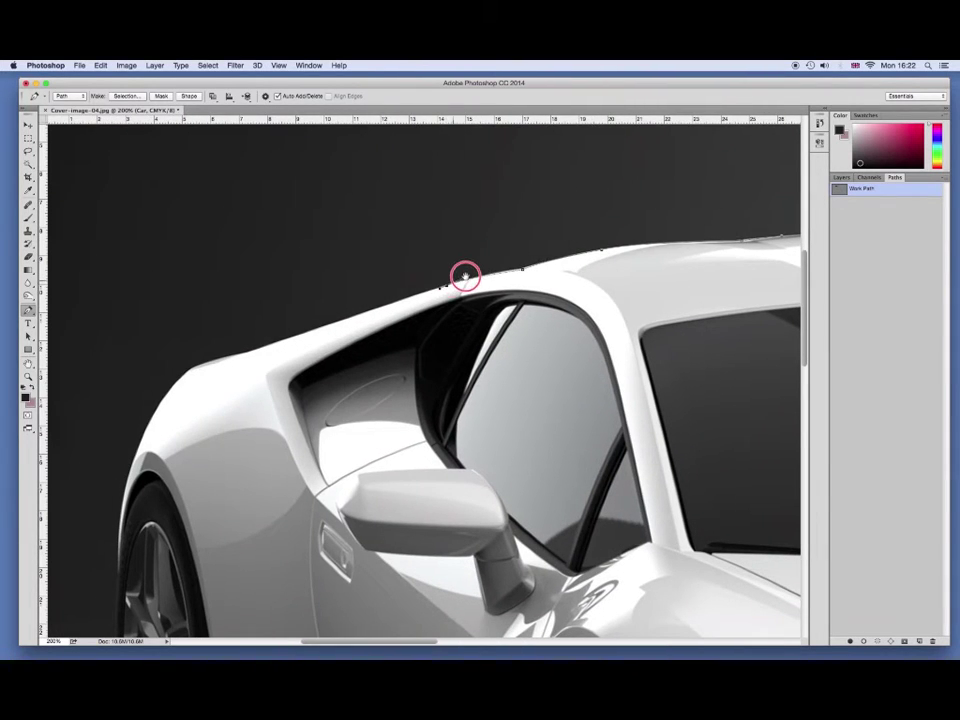
left_click(444, 286, "alt")
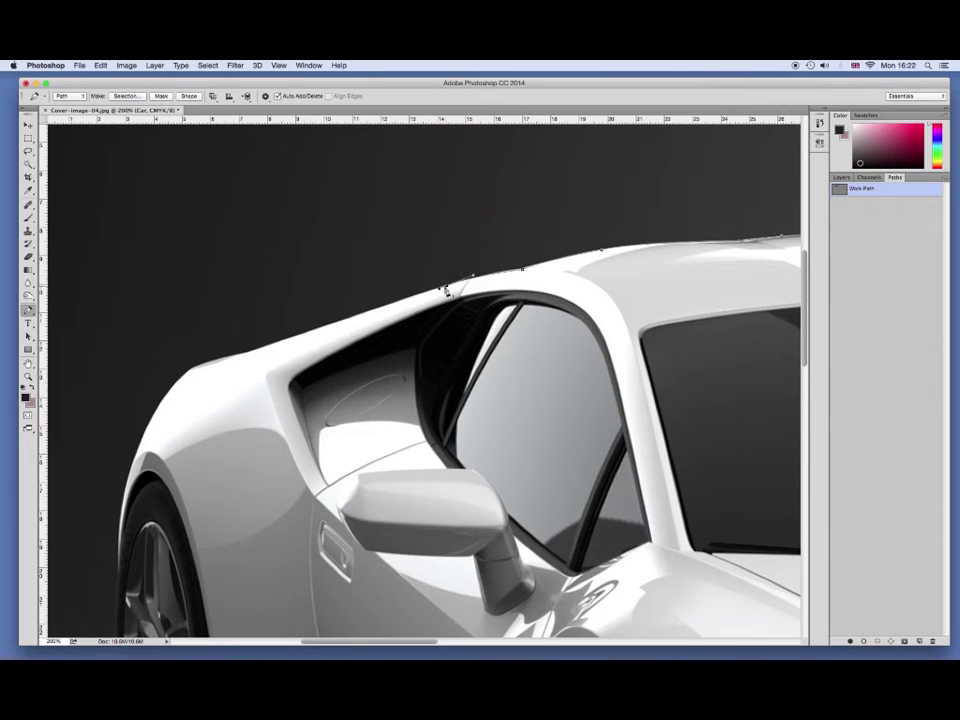
Run the path down the roofline and rear edge, over the fender to the rear wheel.
left_click(251, 357)
left_click(251, 350, "alt")
left_click(192, 368)
left_click(192, 367, "alt")
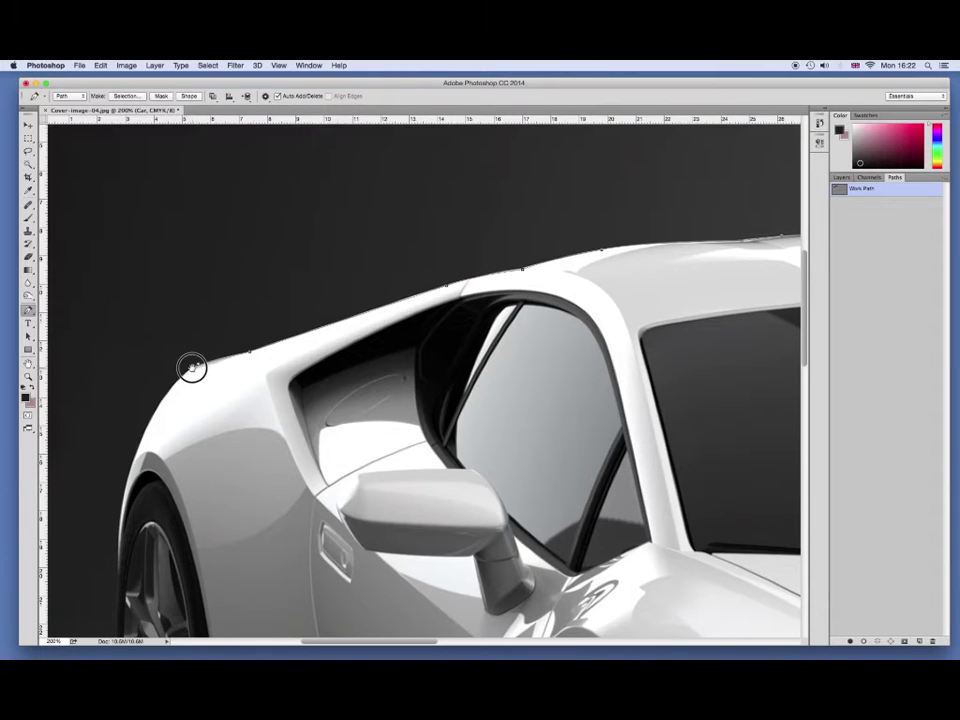
left_click(118, 570)
left_click_drag(118, 570, 115, 422)
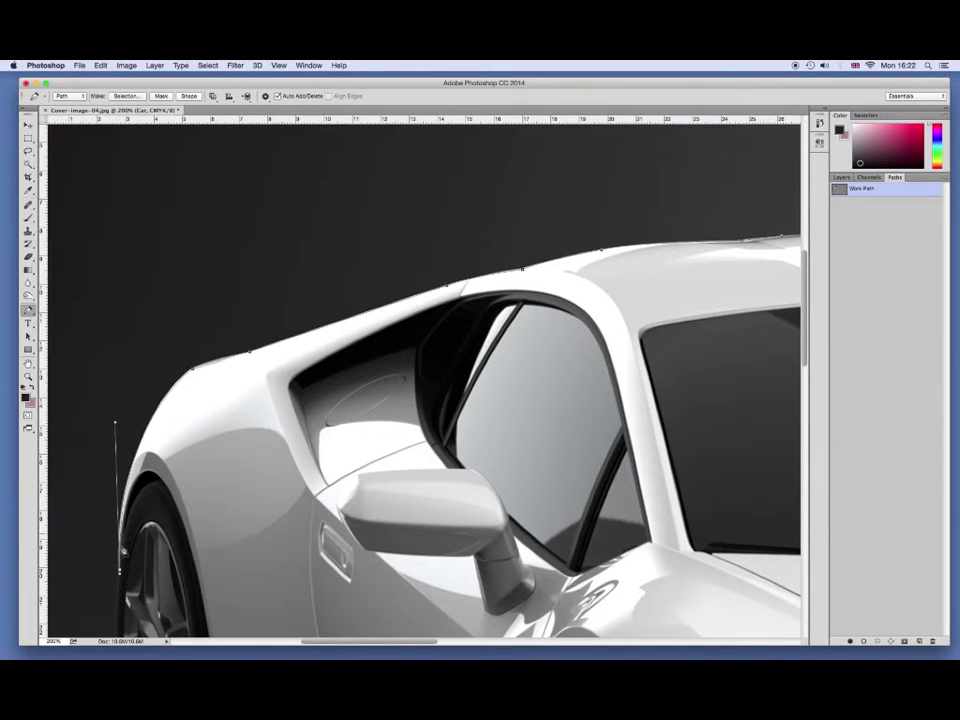
Curve the path around the rear wheel's edge and bottom toward the side sill.
left_click_drag(197, 508, 229, 254)
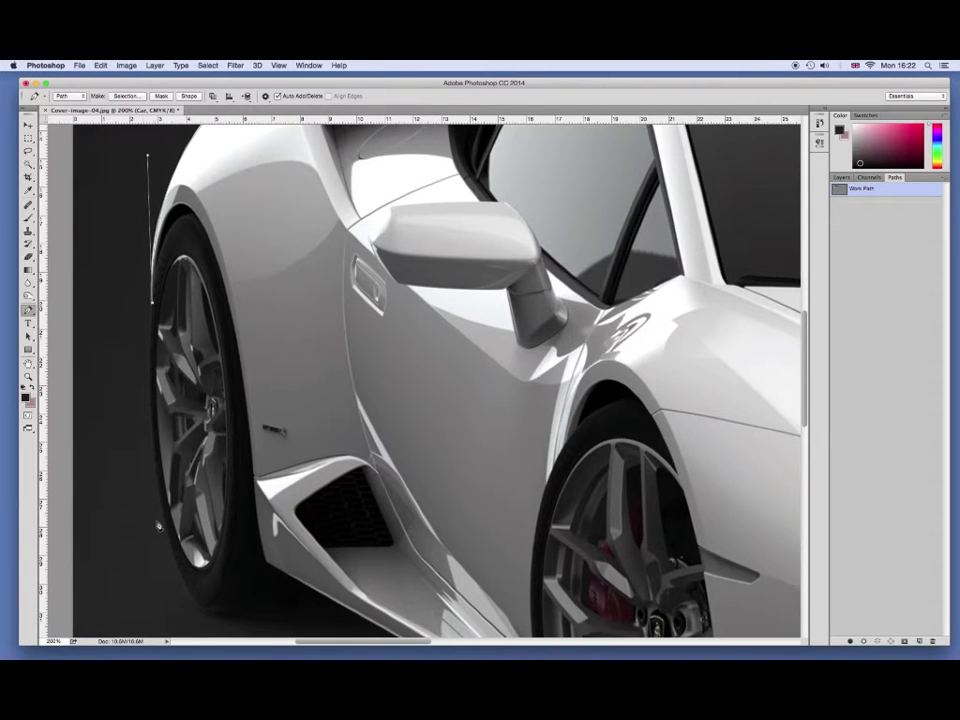
left_click_drag(161, 512, 144, 418)
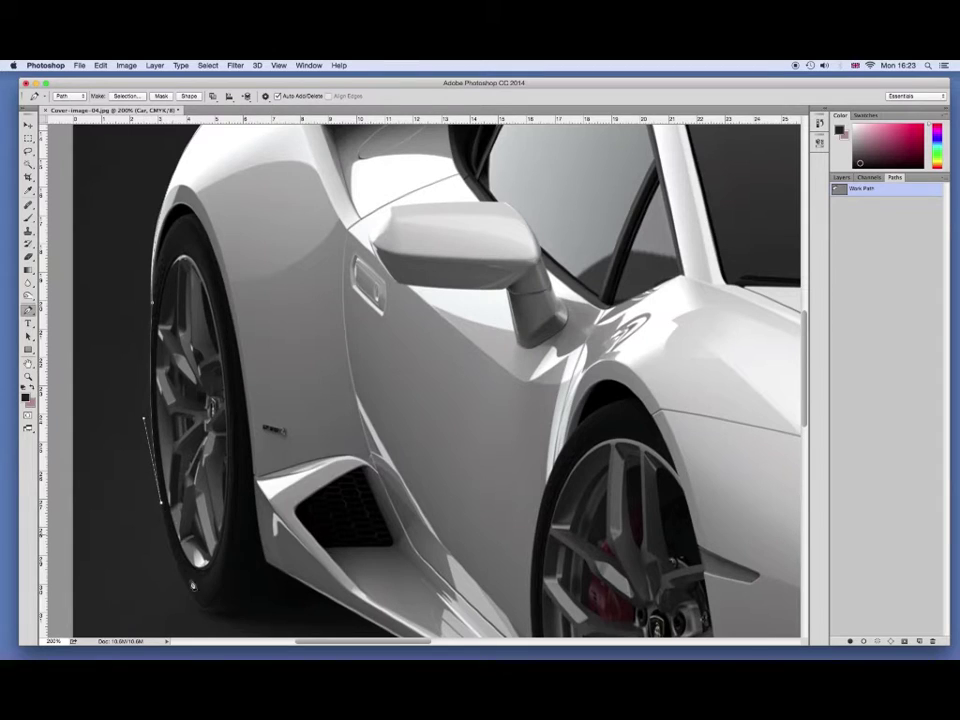
left_click_drag(206, 608, 236, 622)
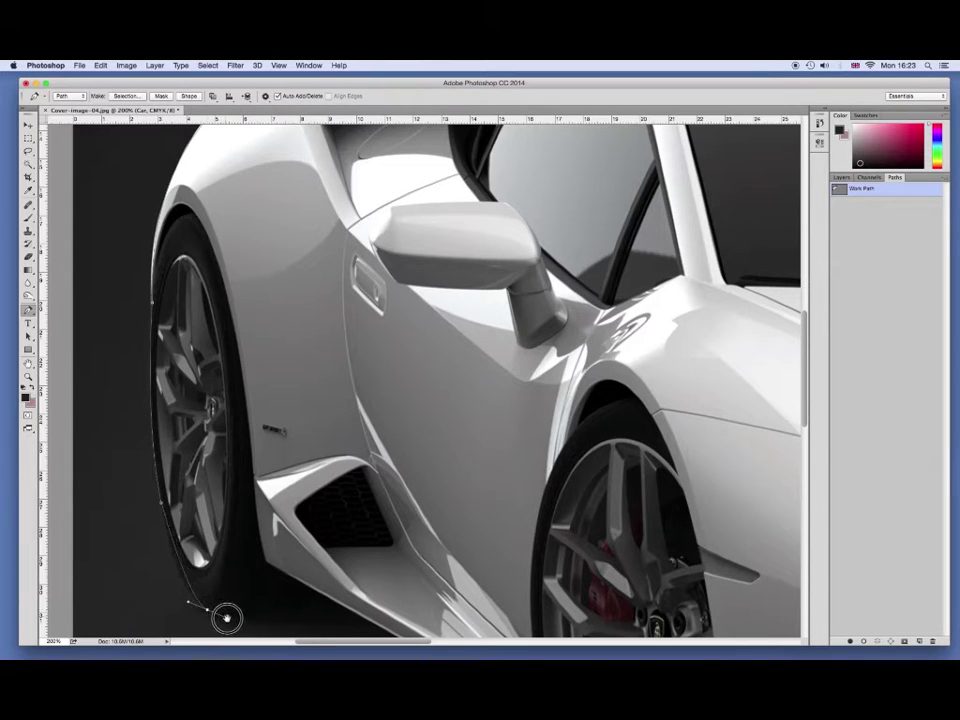
left_click(206, 608, "alt")
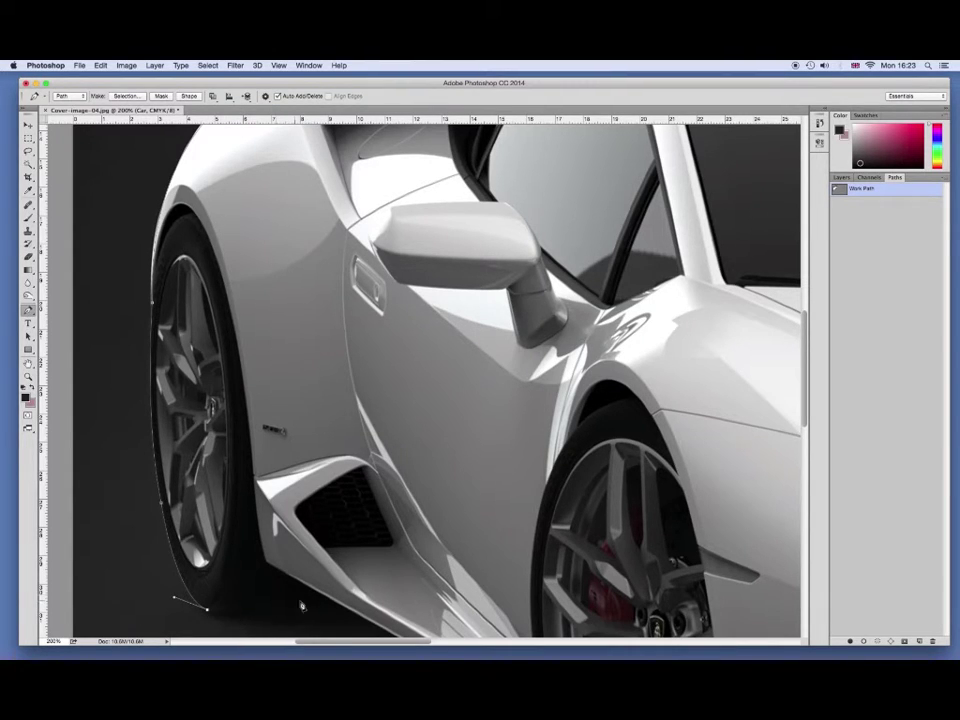
left_click_drag(313, 596, 363, 553)
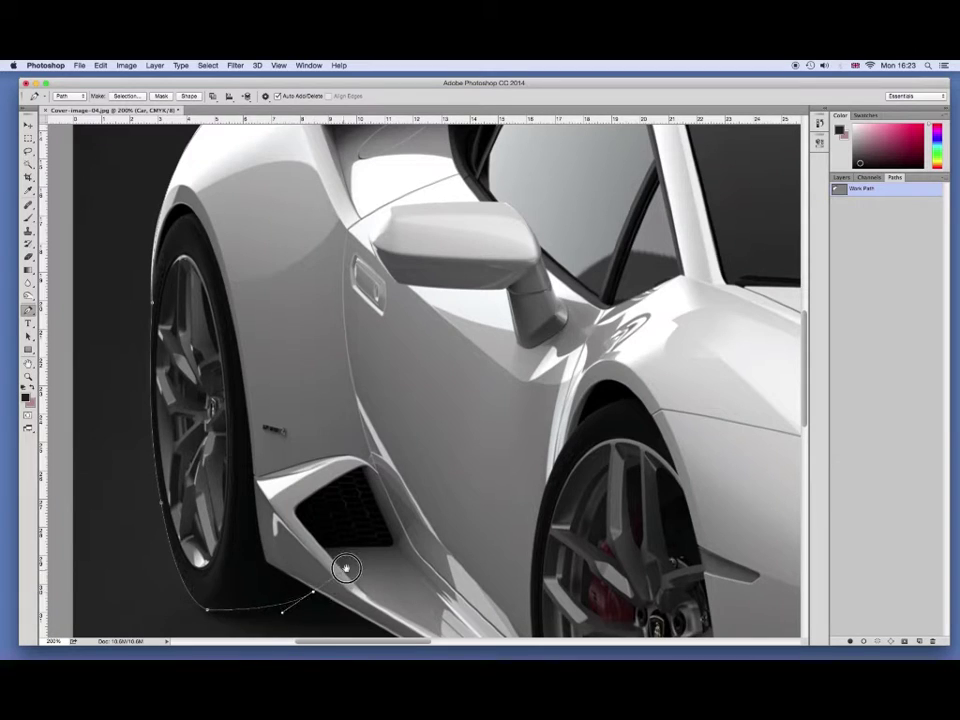
left_click(314, 595, "alt")
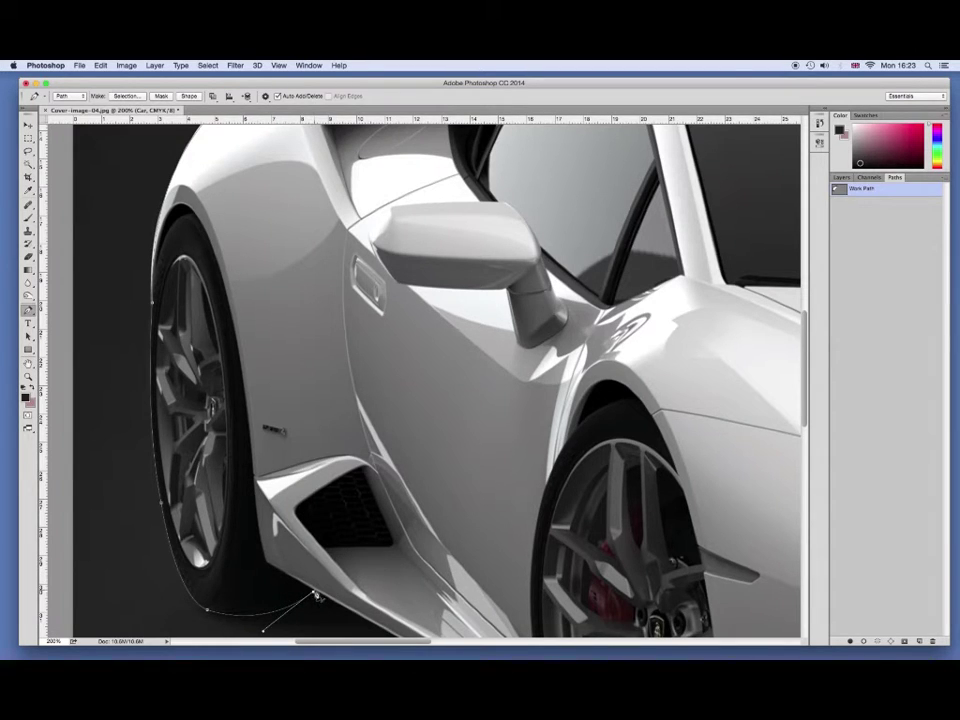
left_click(313, 595)
left_click(313, 594)
scroll(313, 594, "down", 5)
scroll(300, 440, "right", 2)
scroll(252, 358, "down", 1)
scroll(252, 358, "right", 1)
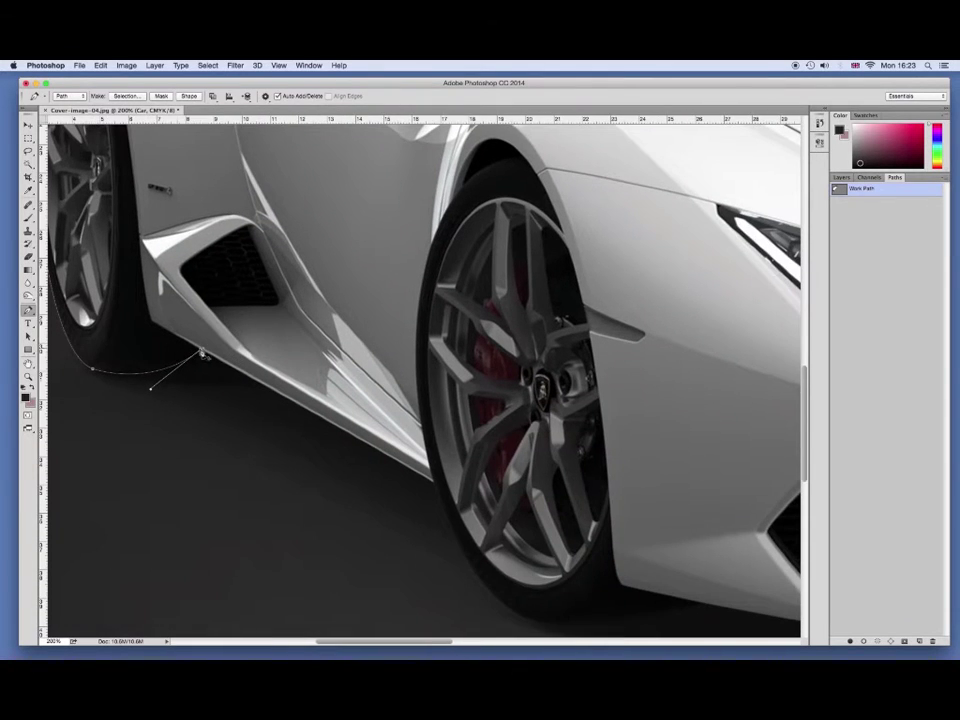
Trace the path from the sill tip around the front tyre and along the lower bumper.
left_click(431, 478)
left_click_drag(529, 616, 592, 640)
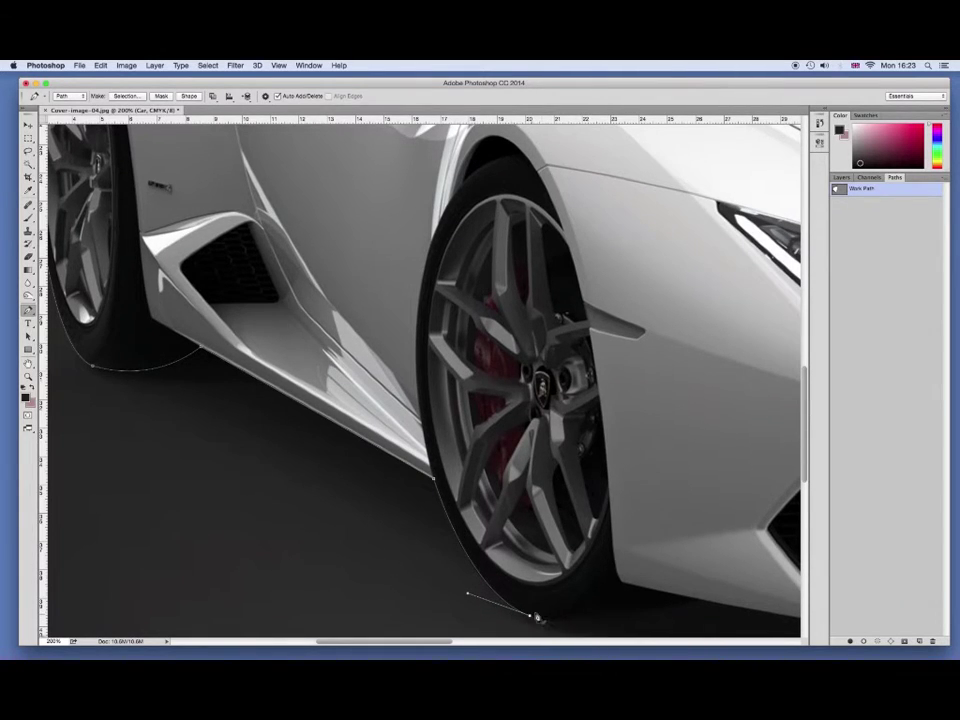
left_click_drag(637, 521, 337, 436)
mouse_move(352, 505)
left_mouse_down()
mouse_move(361, 498)
mouse_move(287, 550)
left_mouse_up()
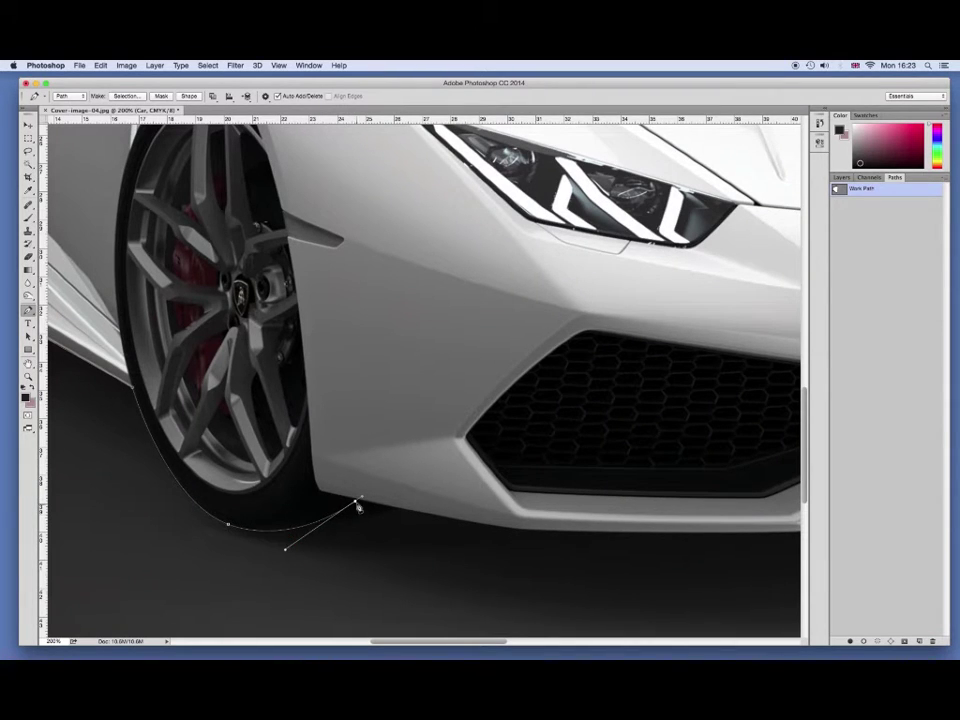
left_click(356, 501, "alt")
left_click(489, 524)
left_click(518, 528)
left_click(602, 529)
Continue anchors along the bumper edge to its outer corner and up its side.
left_click_drag(613, 489, 236, 489)
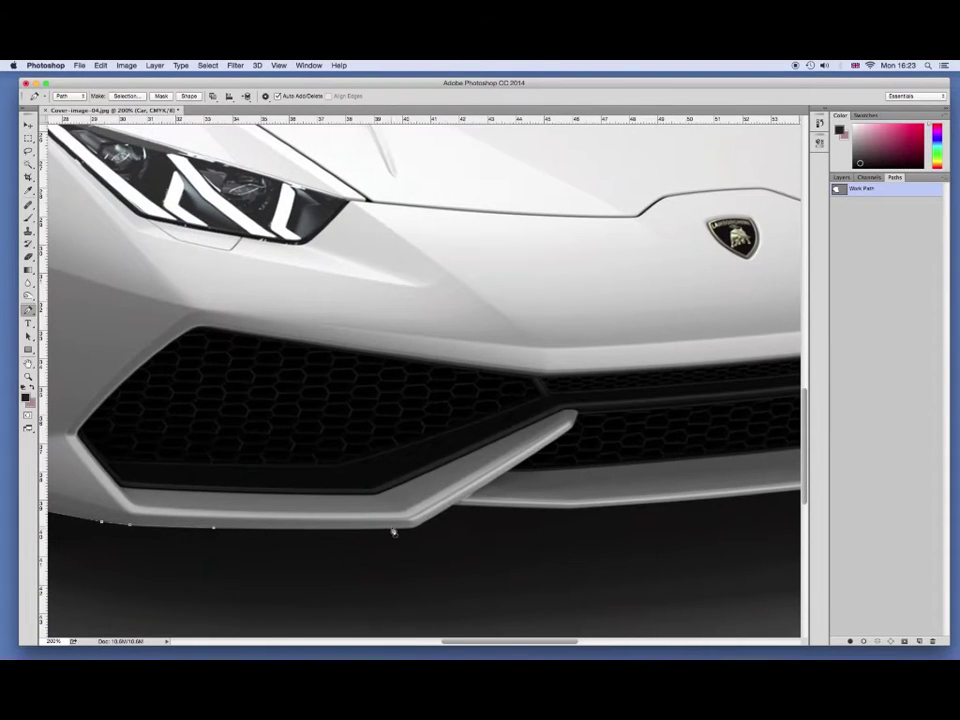
left_click(414, 524)
left_click(577, 509)
left_click_drag(625, 523, 220, 553)
left_click(396, 520)
left_click(554, 501)
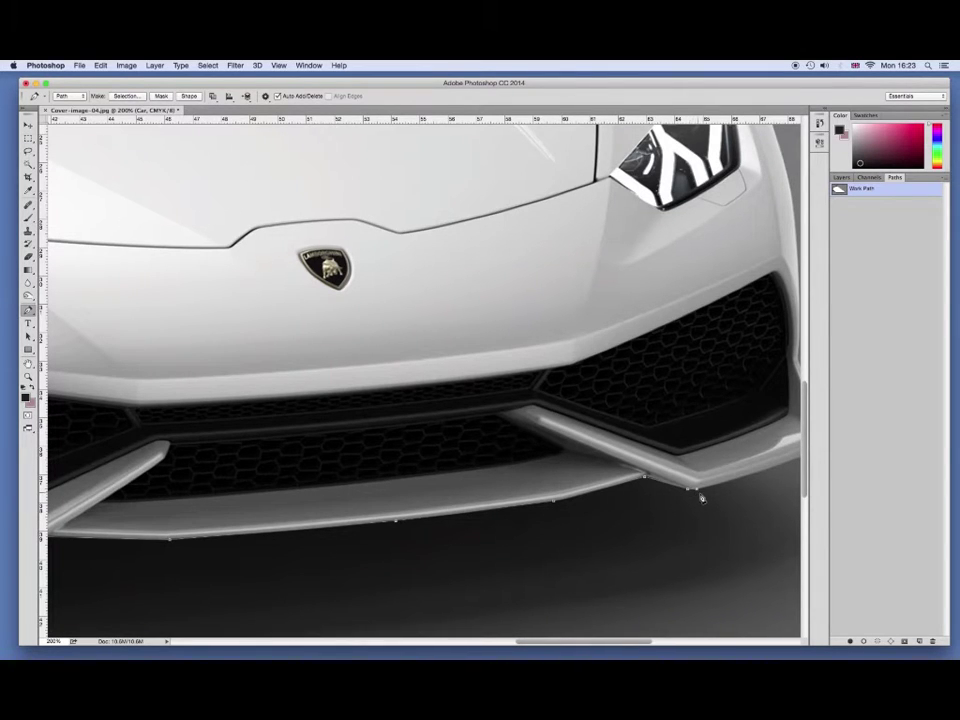
left_click_drag(688, 503, 326, 528)
key("ctrl+r")
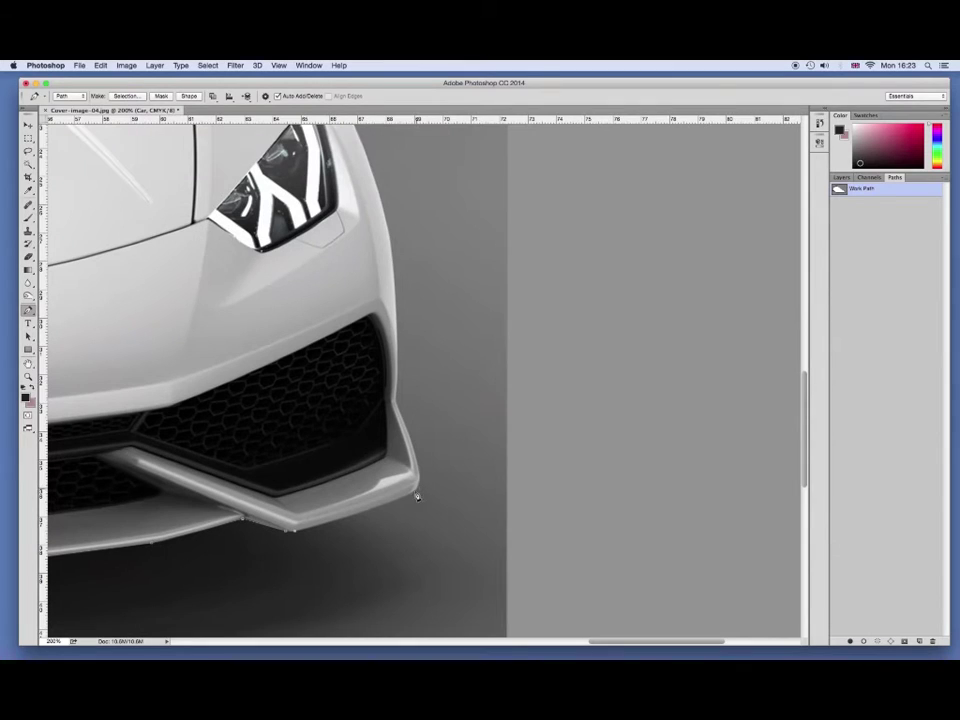
left_click(382, 506)
left_click(416, 467)
left_click(394, 400)
Trace the path up the front fender edge to where it meets the windshield.
scroll(407, 265, "up", 3)
scroll(430, 400, "up", 3)
left_click(335, 242)
mouse_move(375, 285)
left_mouse_down()
mouse_move(427, 350)
mouse_move(454, 362)
left_mouse_up()
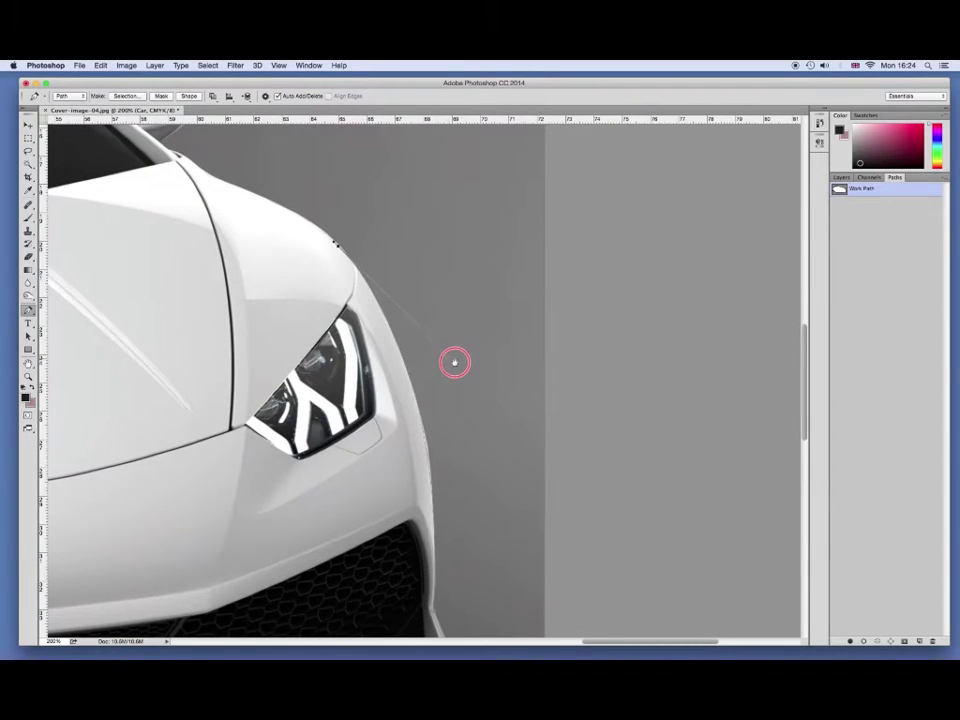
left_click_drag(454, 362, 458, 387)
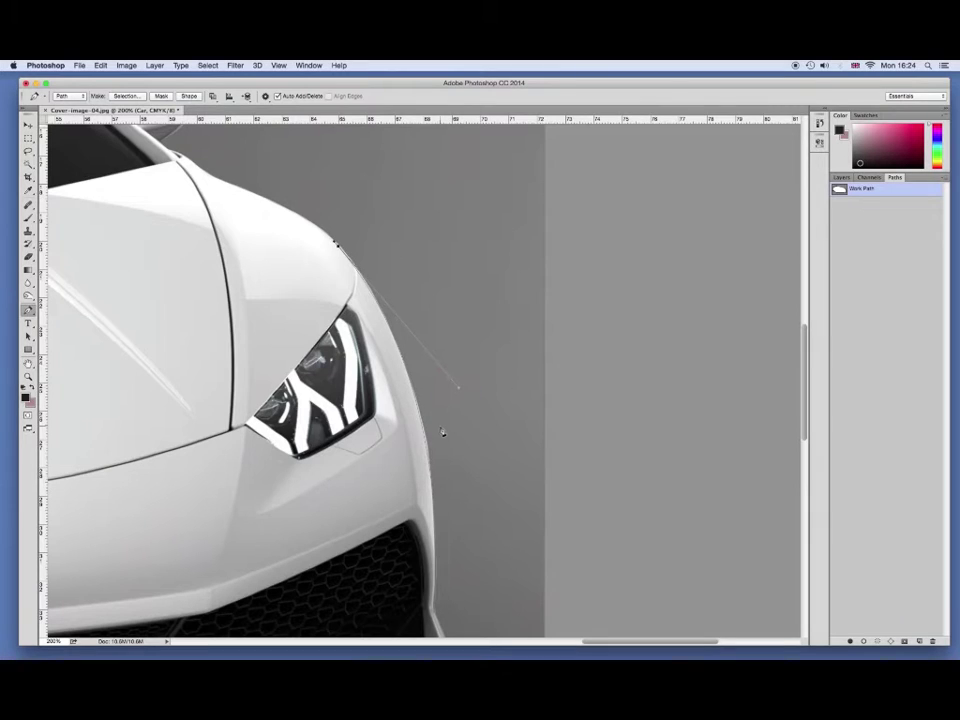
left_click(432, 610)
left_click_drag(425, 436, 408, 413)
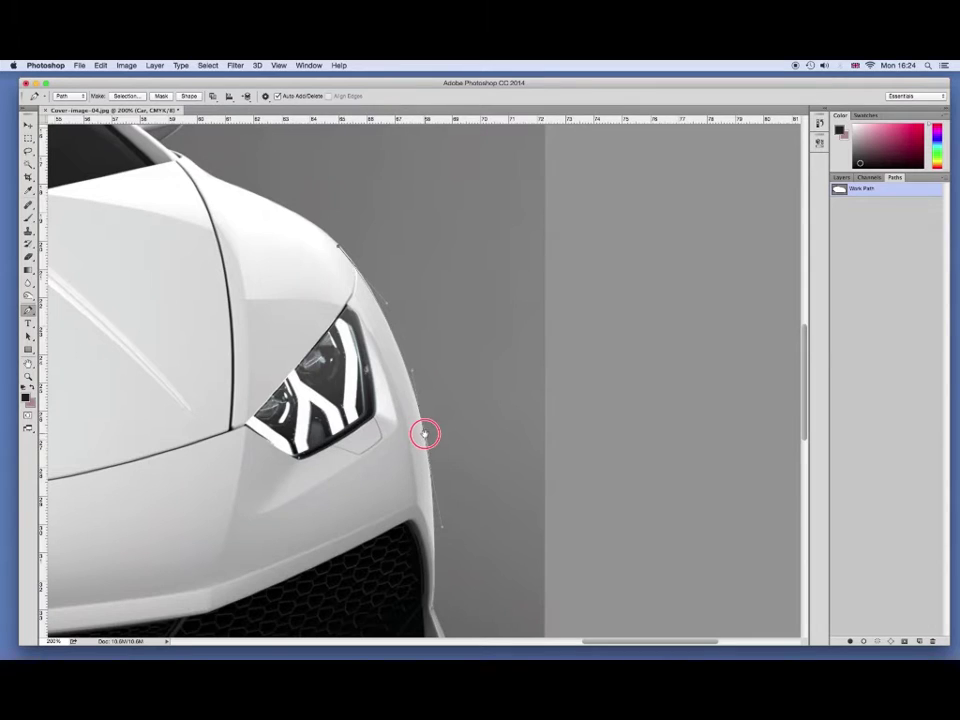
left_click(341, 250)
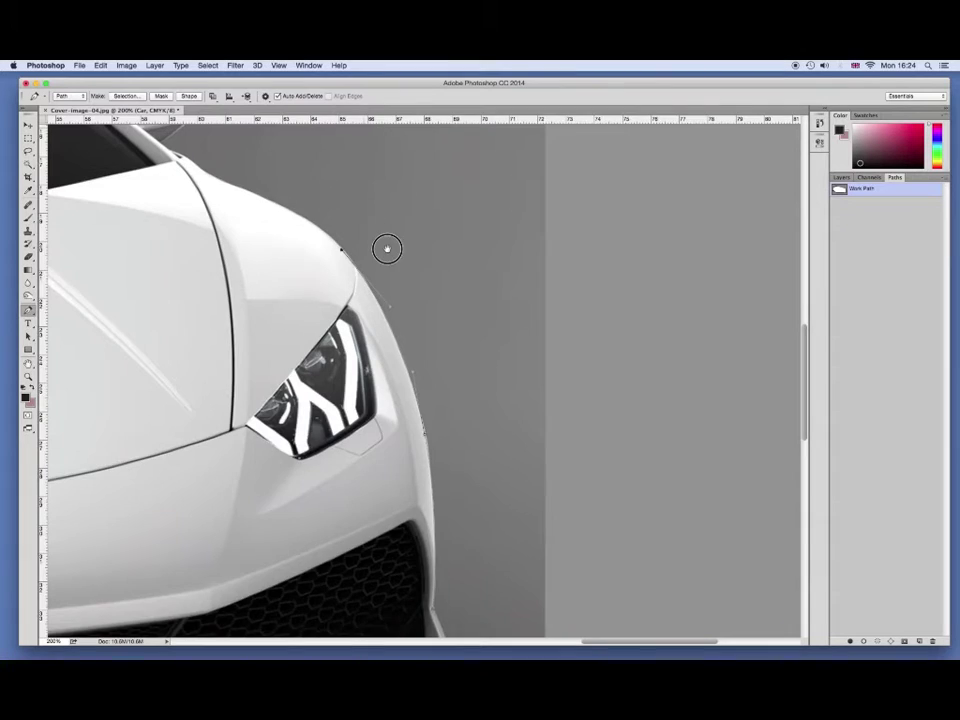
left_click_drag(364, 231, 476, 405)
left_click_drag(347, 359, 433, 390)
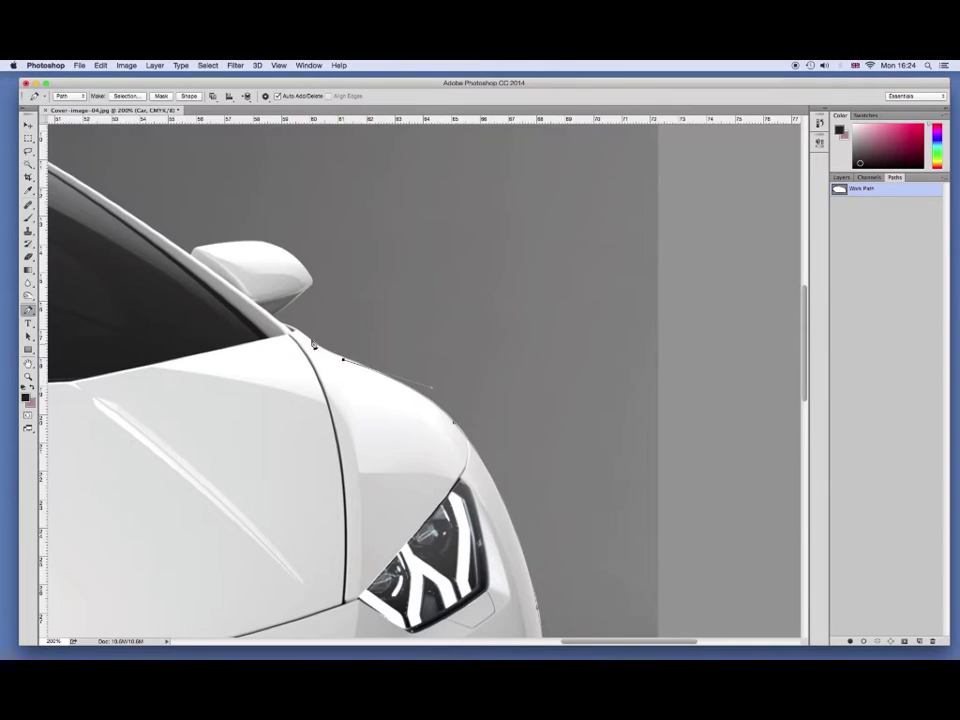
Outline the wing mirror with curved anchors over its top and a sharp corner.
left_click(299, 334)
left_click(282, 326)
left_click(308, 293)
left_click(306, 279)
left_click(306, 268)
left_click_drag(321, 250, 361, 357)
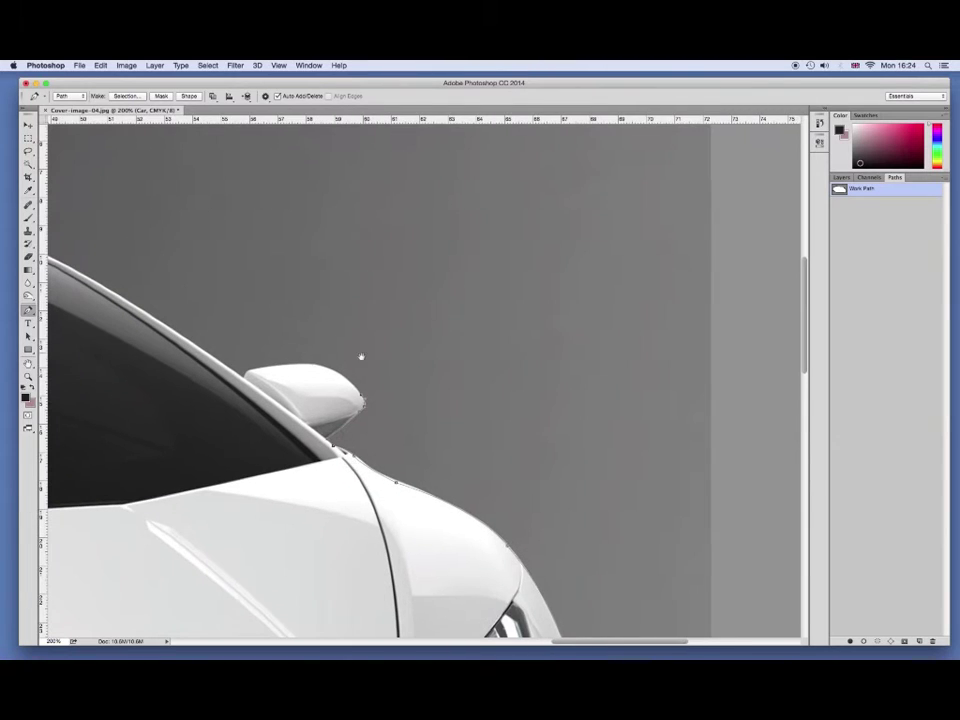
left_click(306, 365)
left_click(335, 365)
left_click_drag(336, 363, 318, 368)
left_click_drag(279, 365, 258, 375)
left_click(246, 379, "alt")
Trace the roofline from the windshield corner and close the outline at the mirror.
mouse_move(205, 302)
left_mouse_down()
mouse_move(465, 349)
mouse_move(503, 377)
left_mouse_up()
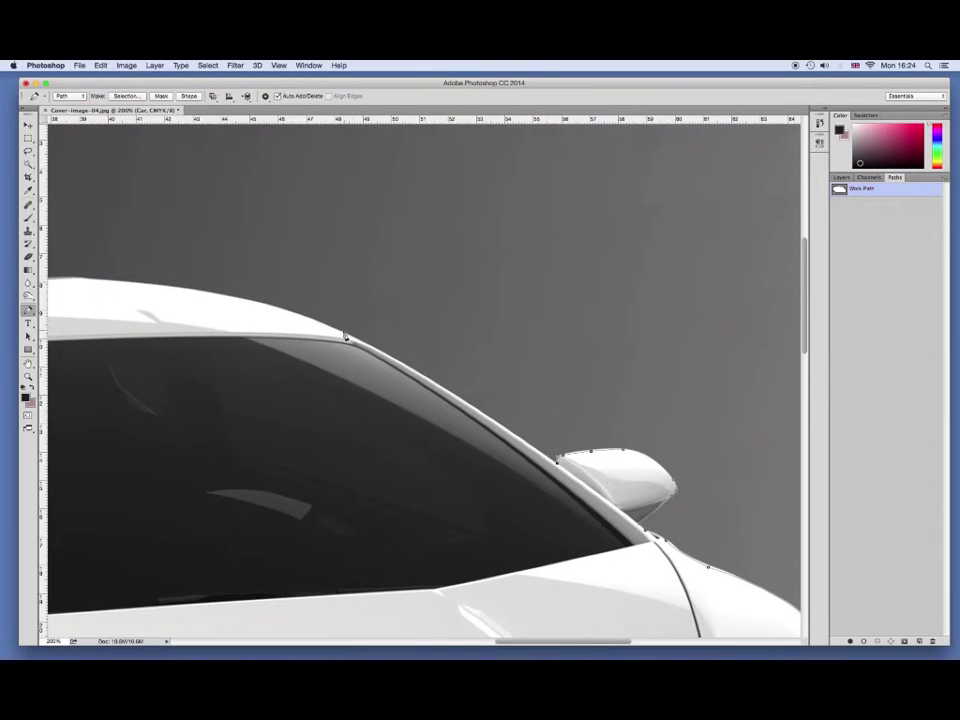
left_click_drag(338, 331, 410, 357)
left_click(340, 333, "alt")
left_click_drag(311, 279, 529, 322)
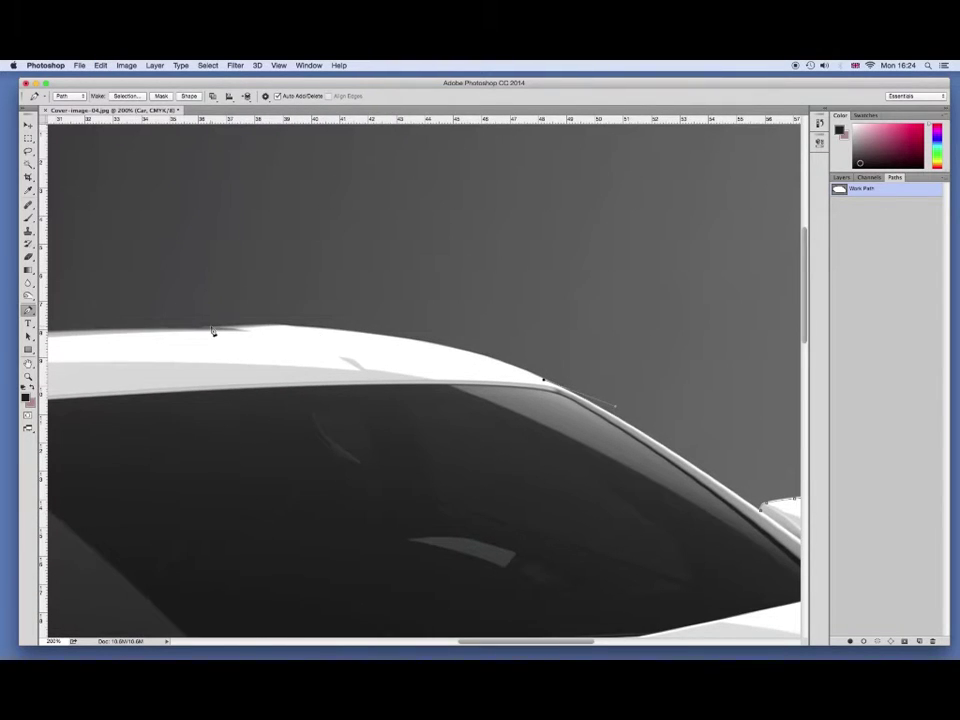
left_click_drag(231, 326, 322, 331)
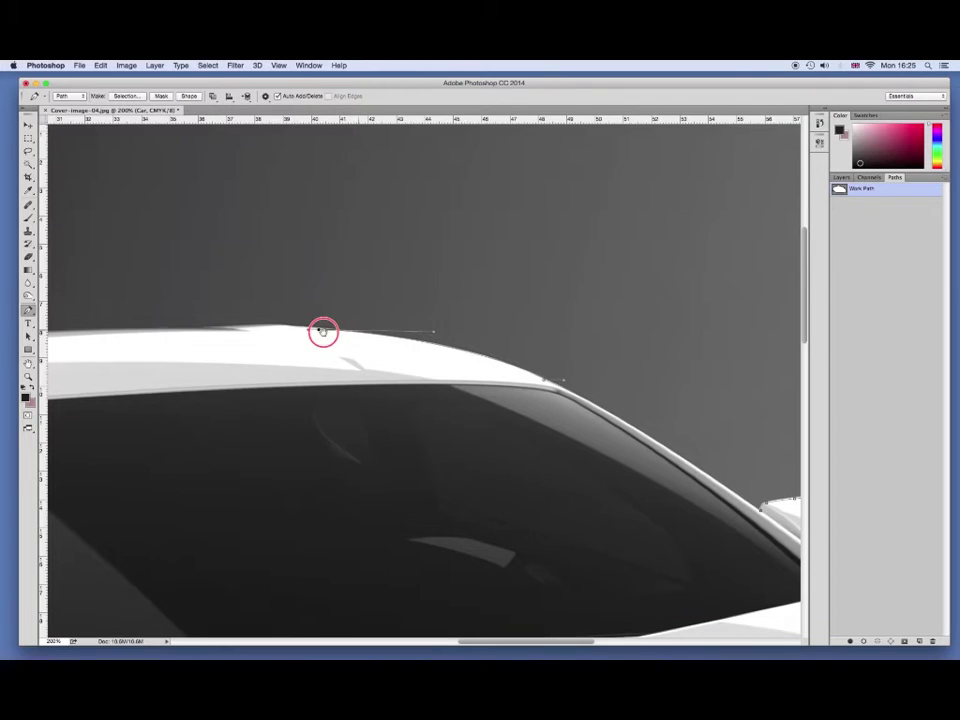
mouse_move(322, 331)
left_mouse_down()
mouse_move(221, 331)
mouse_move(436, 319)
left_mouse_up()
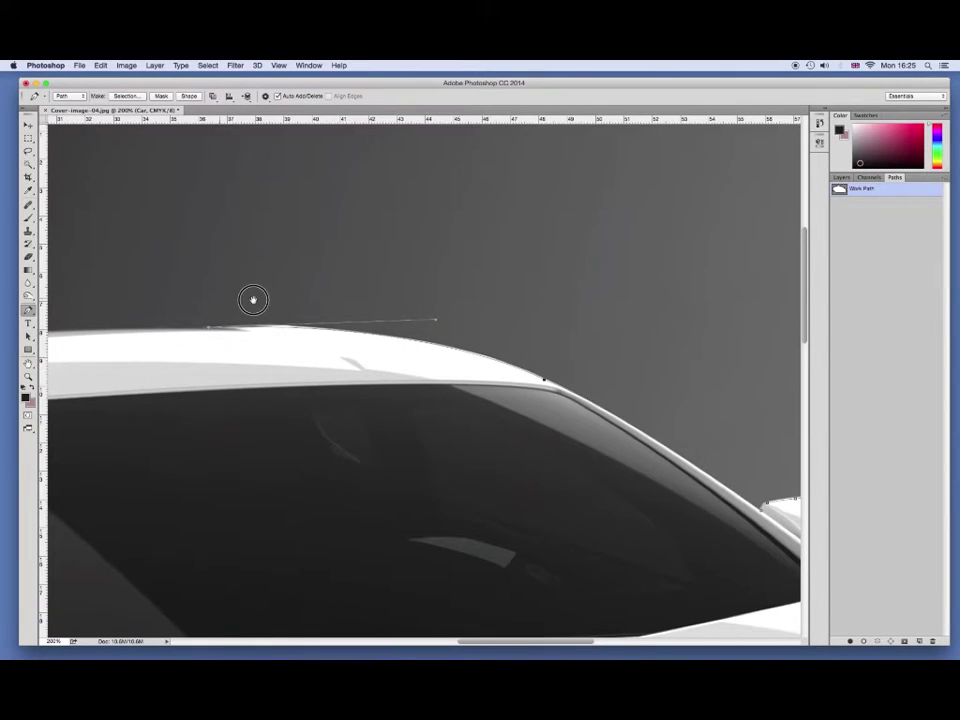
left_click_drag(253, 298, 463, 311)
left_click(195, 353)
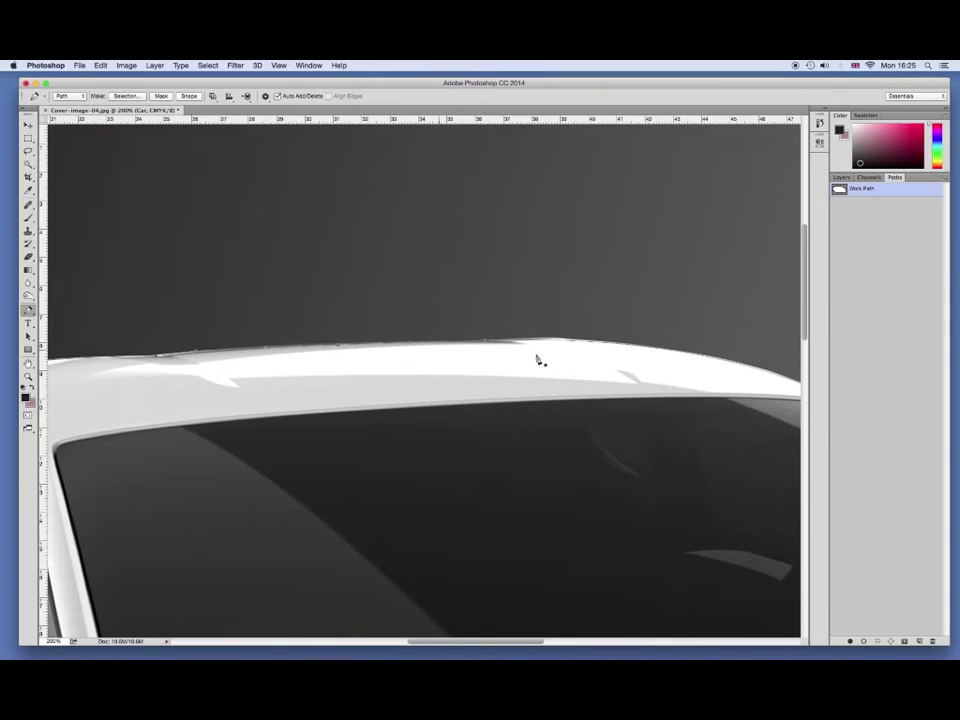
left_click_drag(545, 362, 201, 368)
scroll(201, 368, "right", 3)
scroll(347, 345, "down", 1)
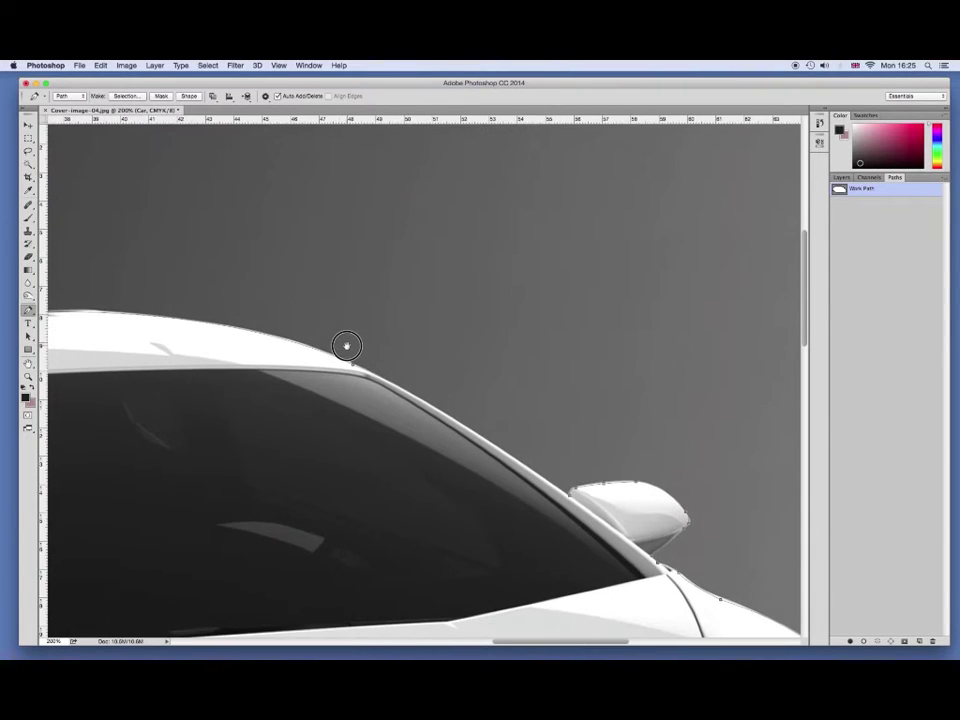
left_click(306, 344)
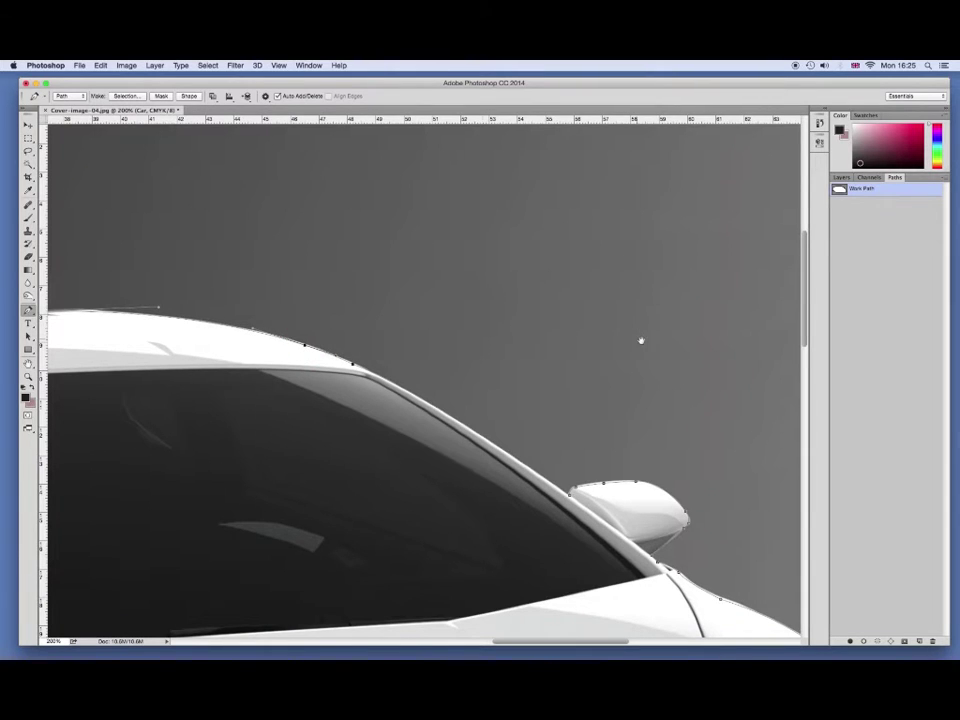
left_click(603, 484)
Save the work path as 'Car' and fit the whole image on screen.
double_click(874, 192)
type("Car")
key("Return")
key("super+0")
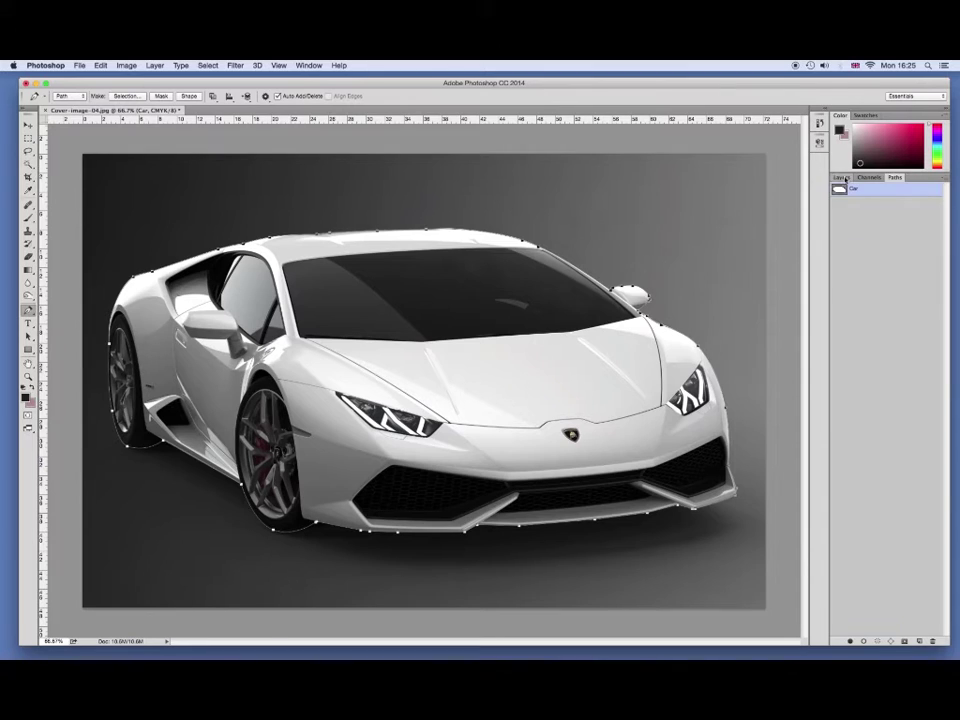
Load the Car path as a selection and add a layer mask to the car layer.
left_click(842, 177)
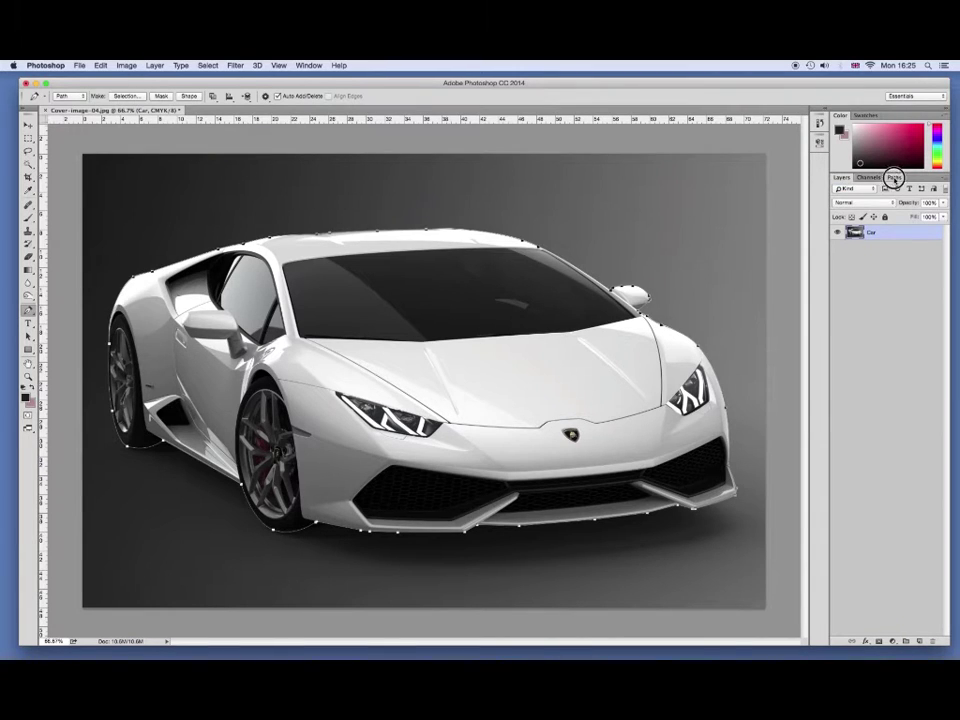
left_click(894, 177)
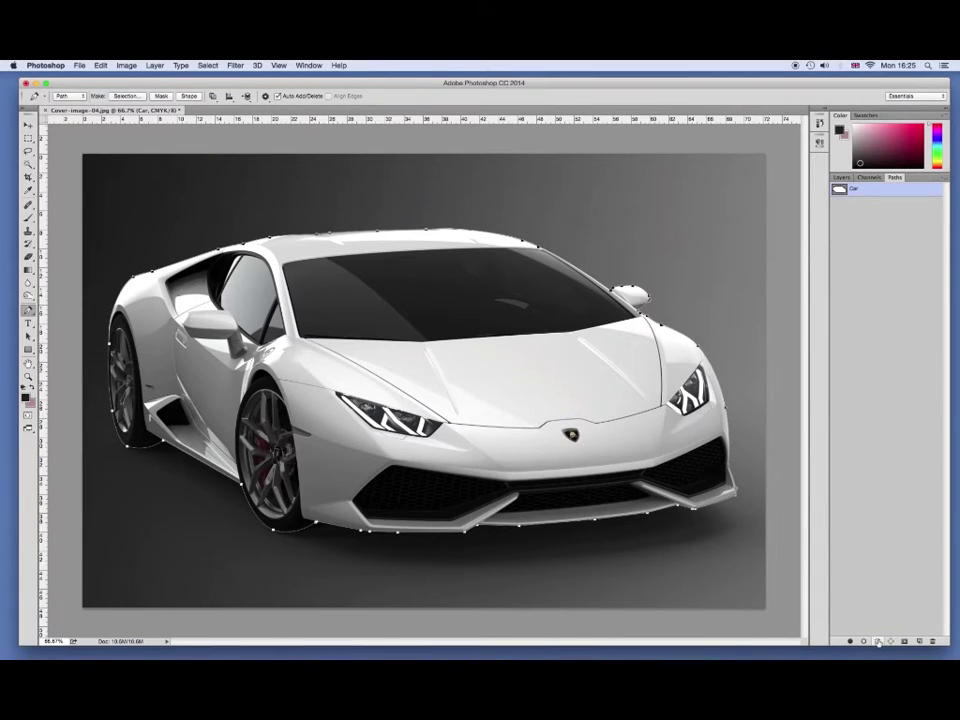
left_click(877, 641)
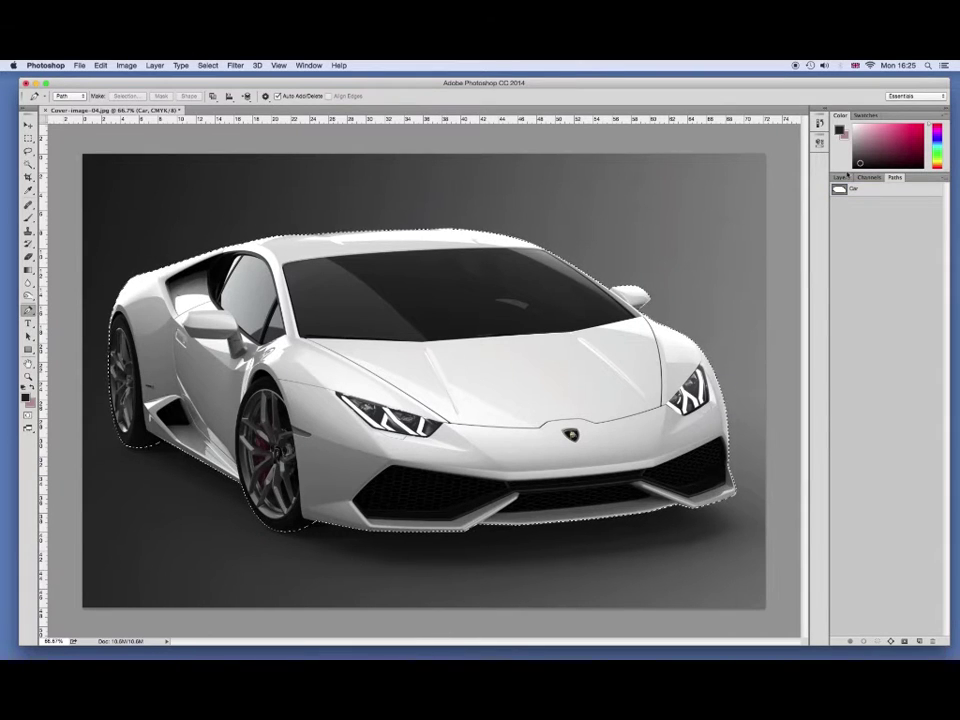
key("F7")
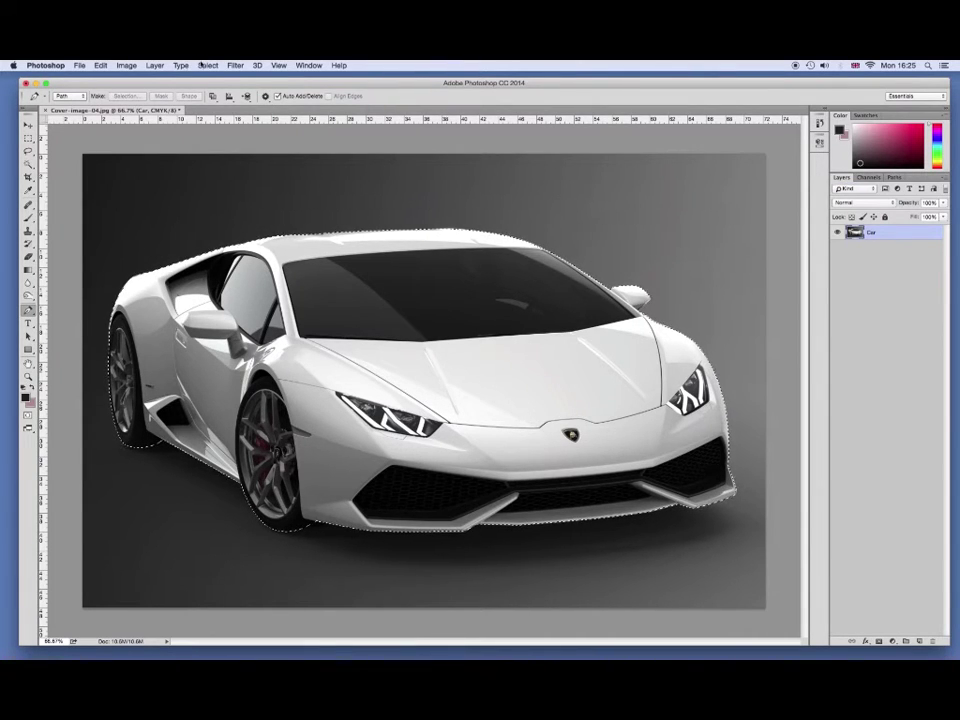
left_click(207, 65)
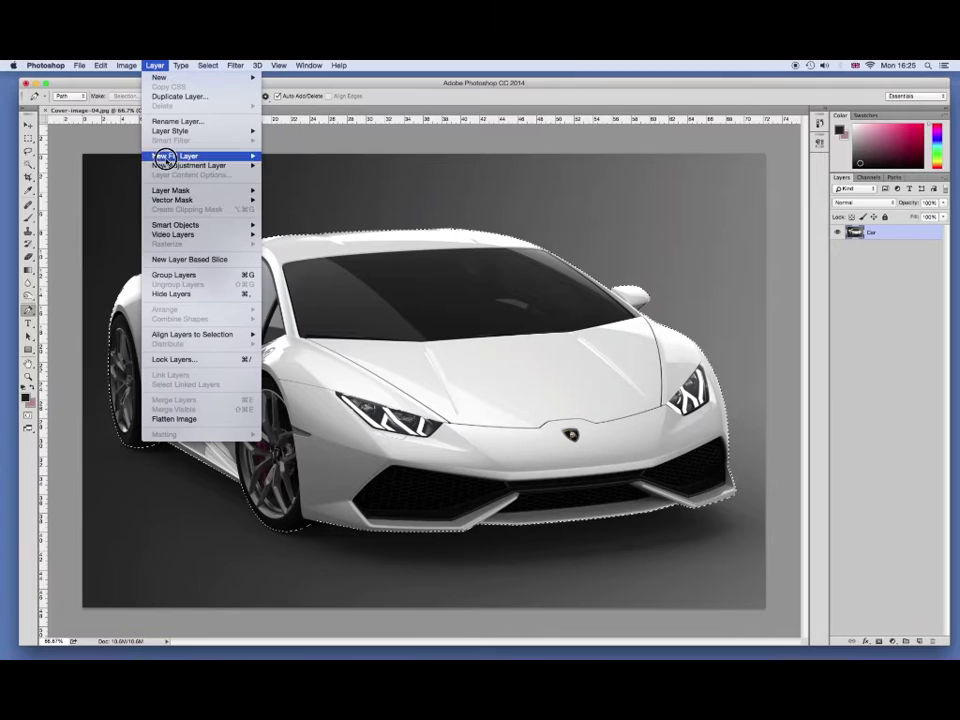
mouse_move(171, 190)
left_click(285, 190)
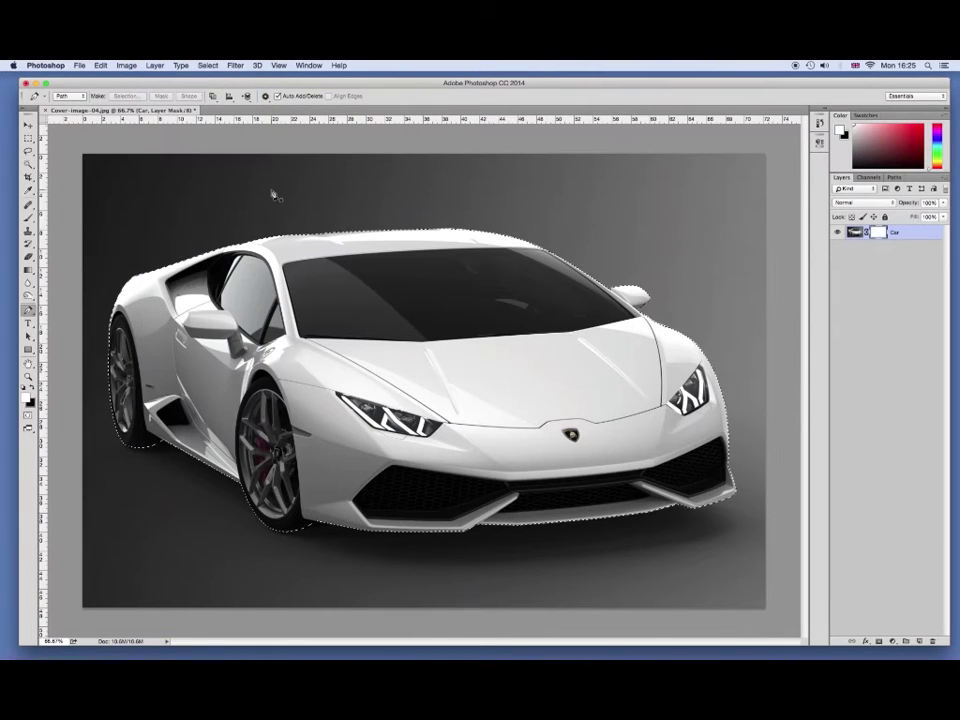
Invert the selection, fill the mask to hide the grey background, and deselect.
left_click(208, 65)
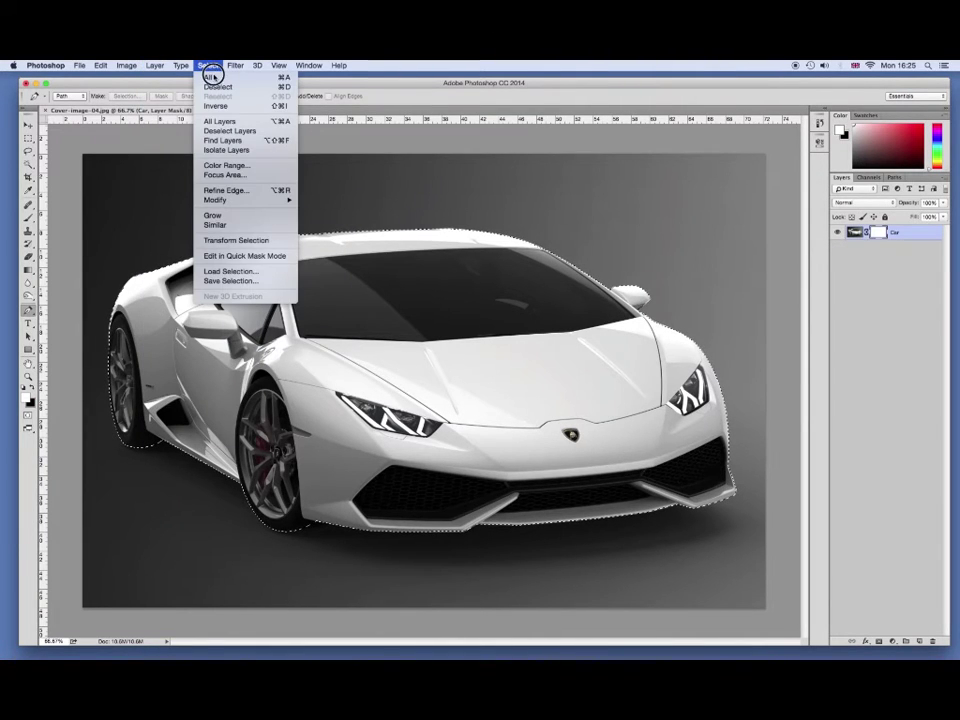
left_click(221, 107)
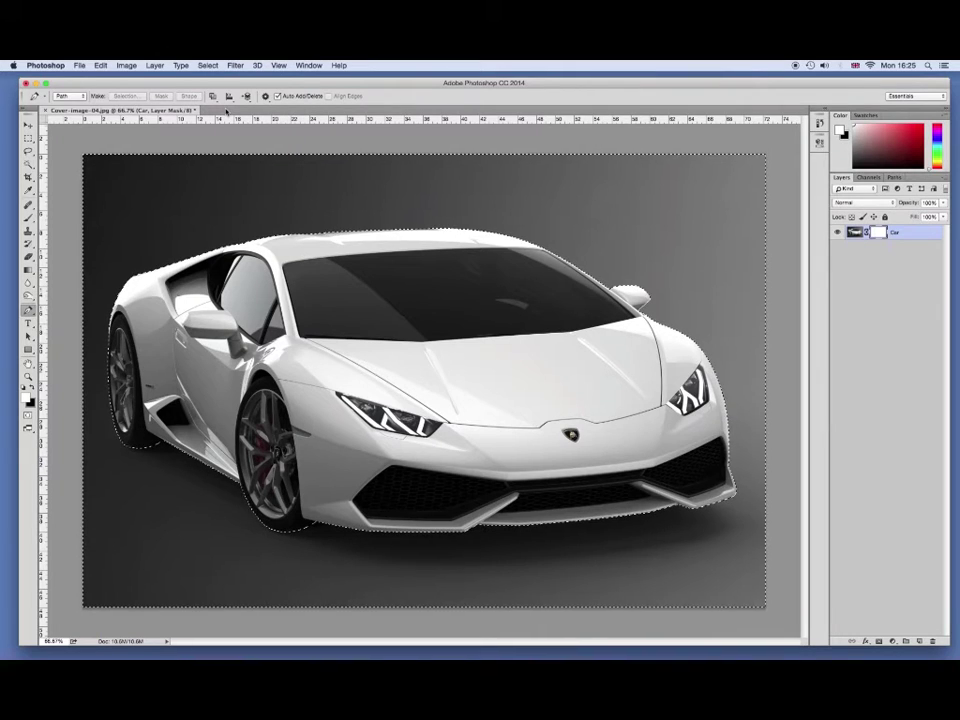
key("BackSpace")
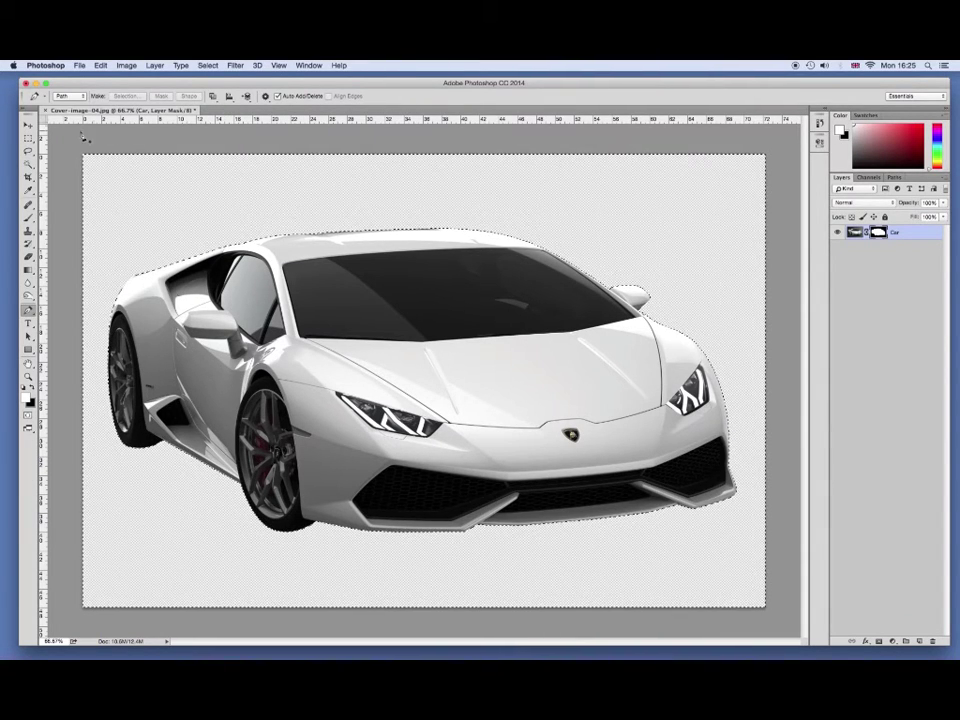
key("ctrl+d")
left_click(29, 138)
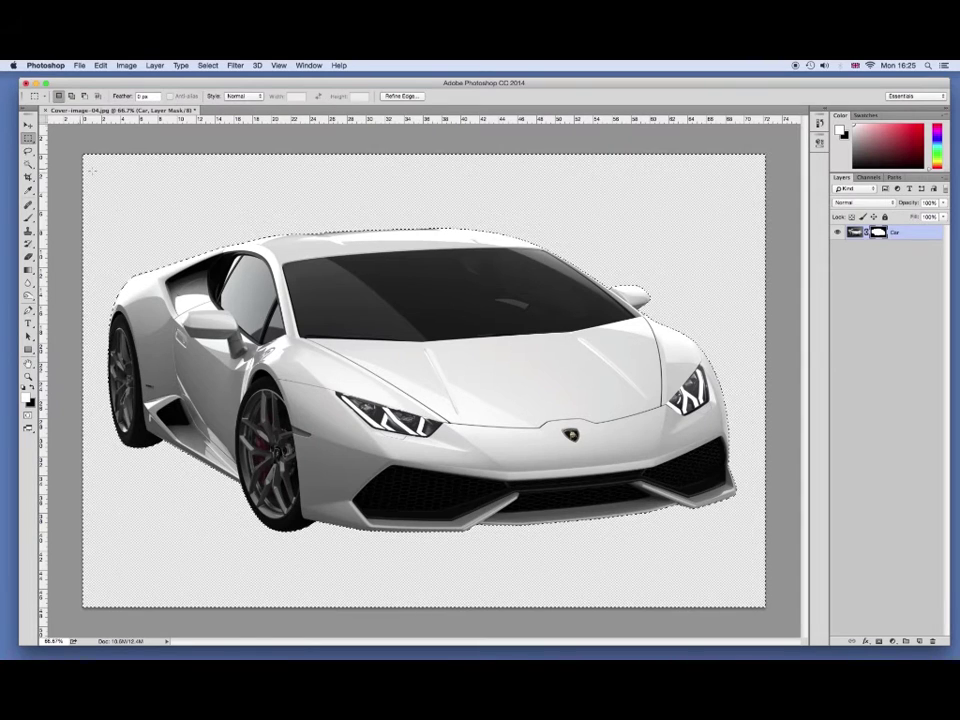
Set up a fully soft brush (0% hardness, about 158 px) for mask painting.
left_click(29, 217)
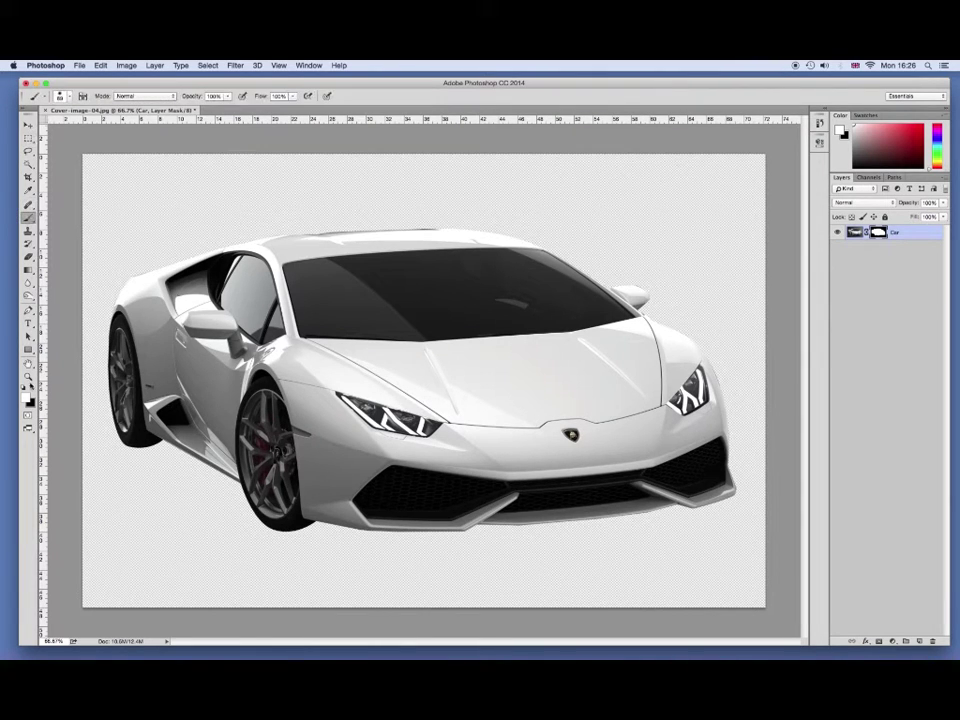
left_click(33, 387)
left_click(60, 97)
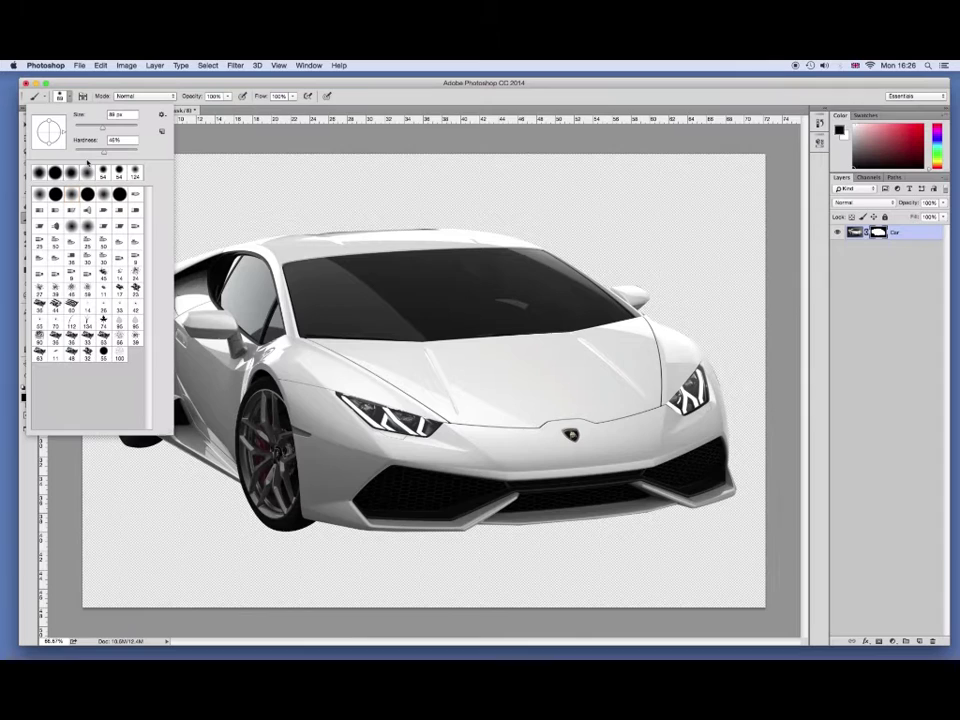
left_click_drag(104, 127, 76, 153)
left_click_drag(113, 127, 117, 130)
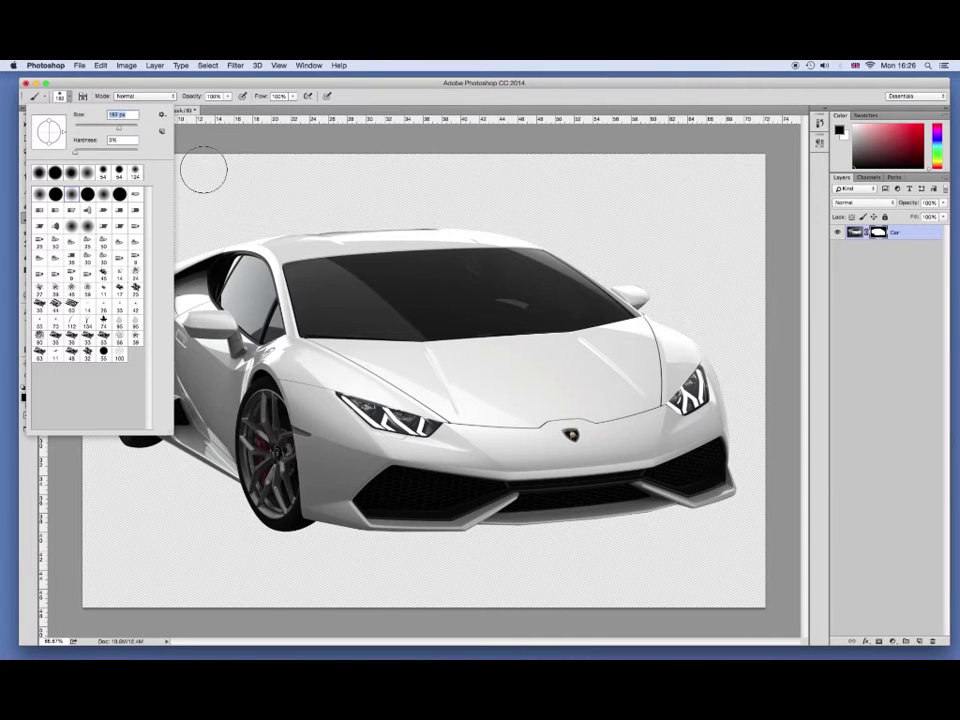
left_click(241, 134)
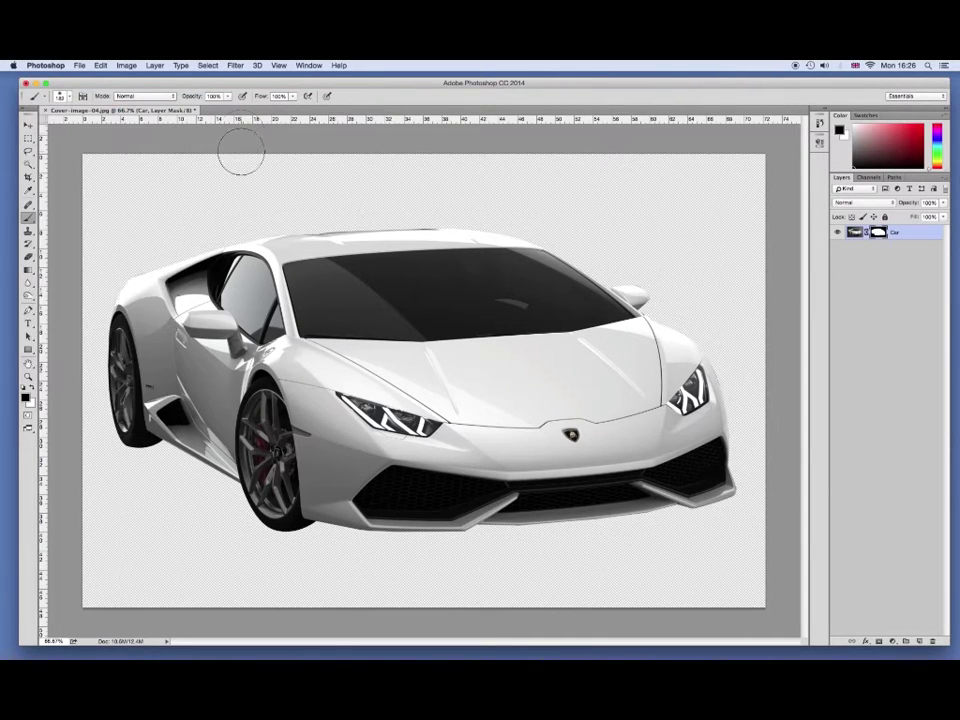
Paint white on the mask to restore the shadow under the front tyre and bumper.
left_click_drag(125, 420, 140, 425)
key("x")
mouse_move(118, 424)
left_mouse_down()
mouse_move(128, 430)
mouse_move(130, 415)
left_mouse_up()
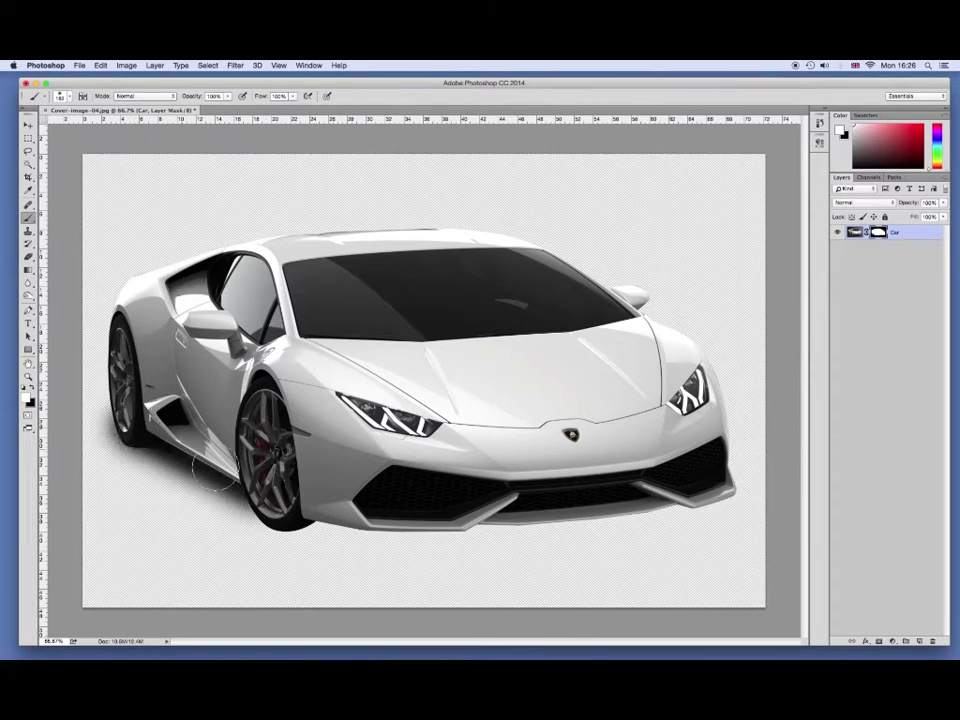
mouse_move(255, 525)
left_mouse_down()
mouse_move(300, 510)
mouse_move(292, 494)
mouse_move(318, 510)
mouse_move(468, 512)
mouse_move(700, 482)
mouse_move(589, 500)
left_mouse_up()
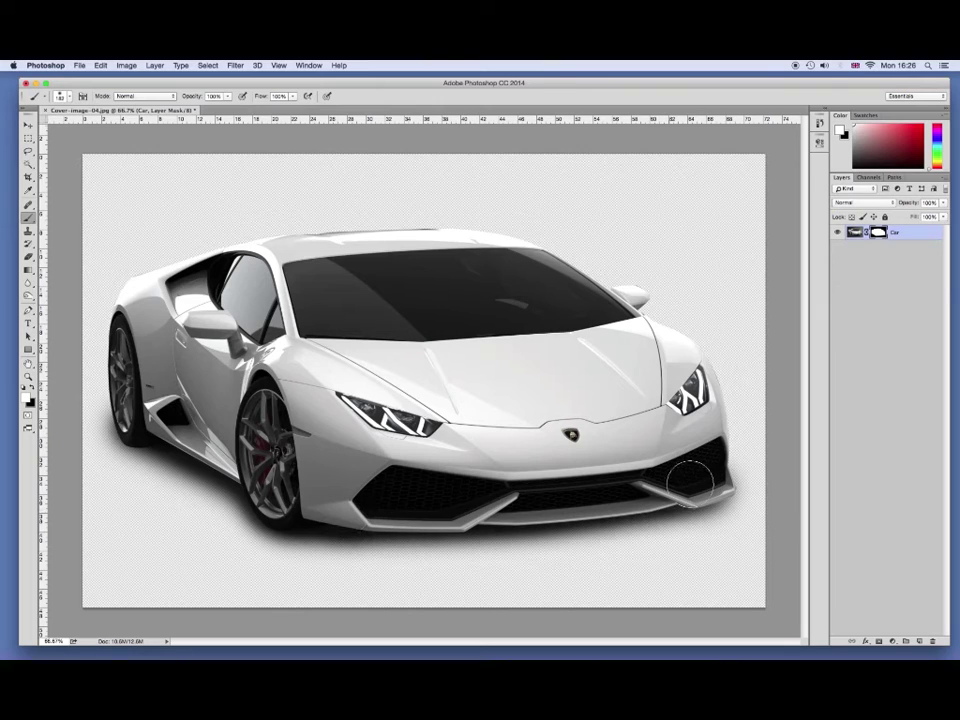
left_click_drag(589, 500, 333, 512)
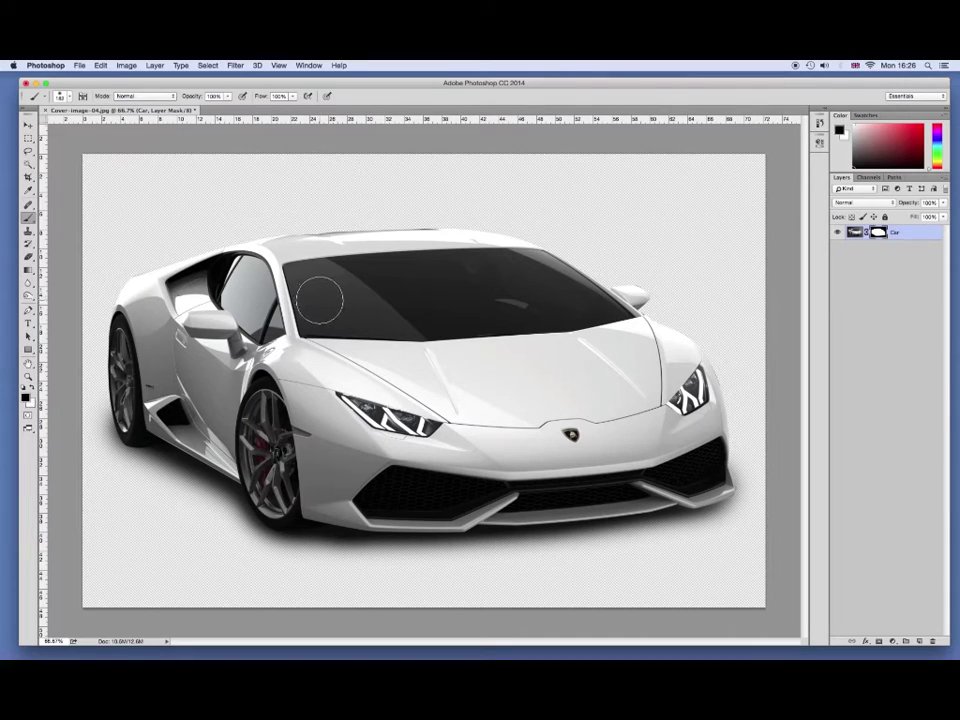
left_click_drag(122, 385, 108, 404)
key("ctrl+z")
left_click(894, 177)
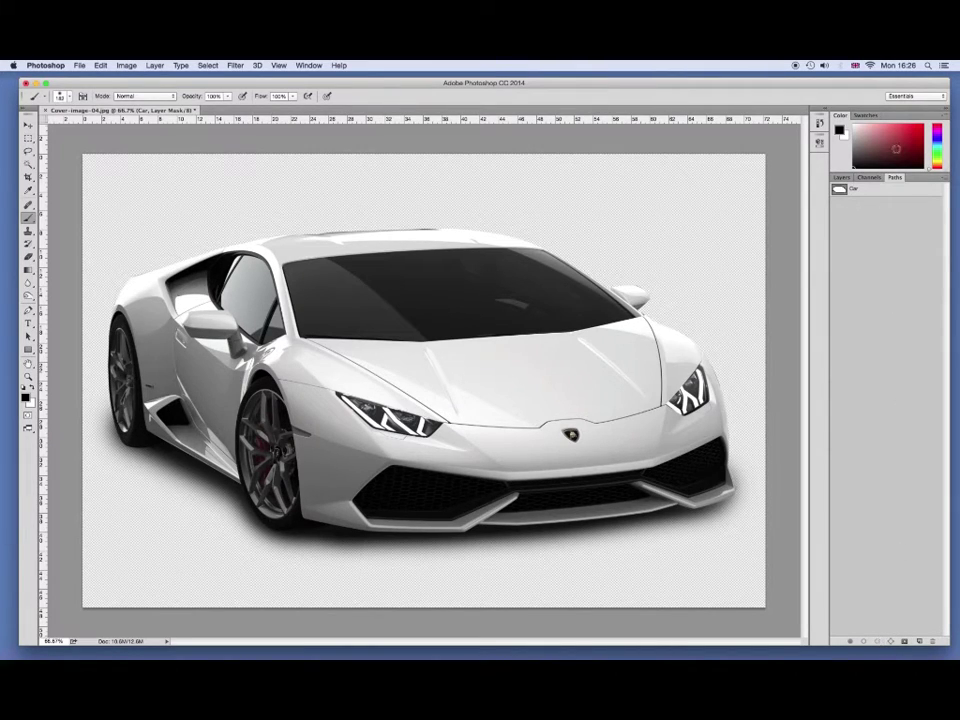
Reload the Car path as a selection, invert it, and clear it.
left_click(871, 193)
left_click(877, 641)
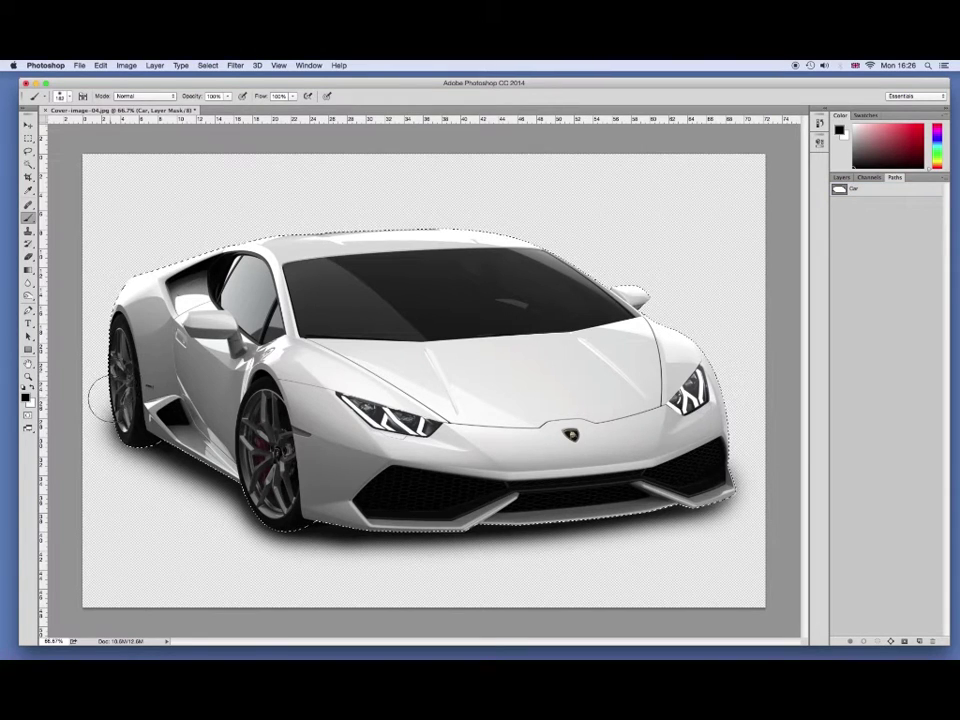
left_click(207, 65)
left_click(218, 106)
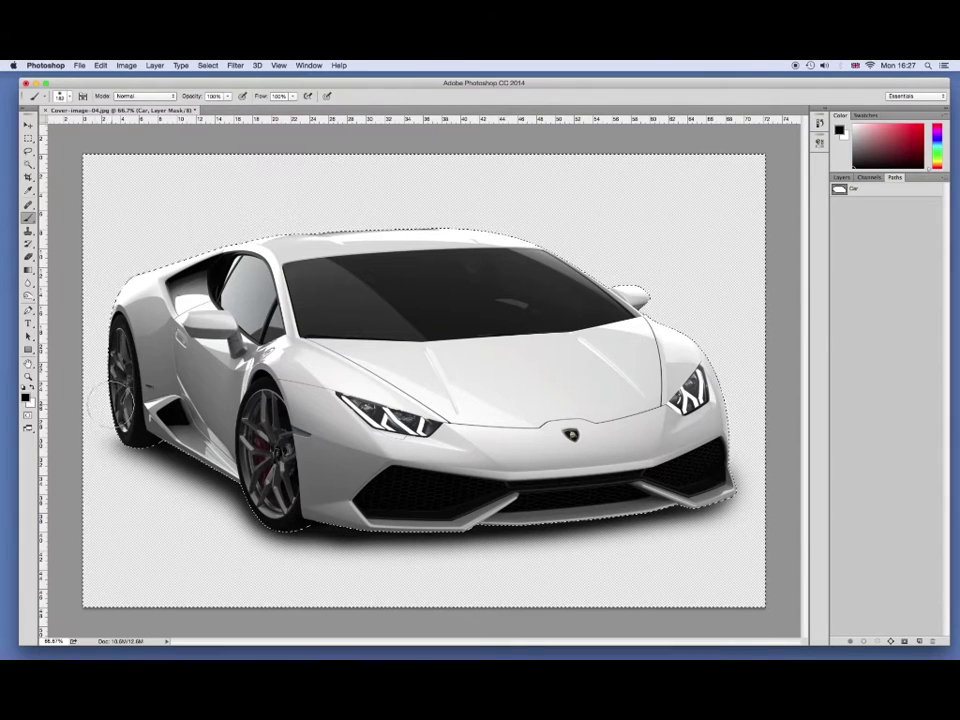
key("m")
left_click(151, 195)
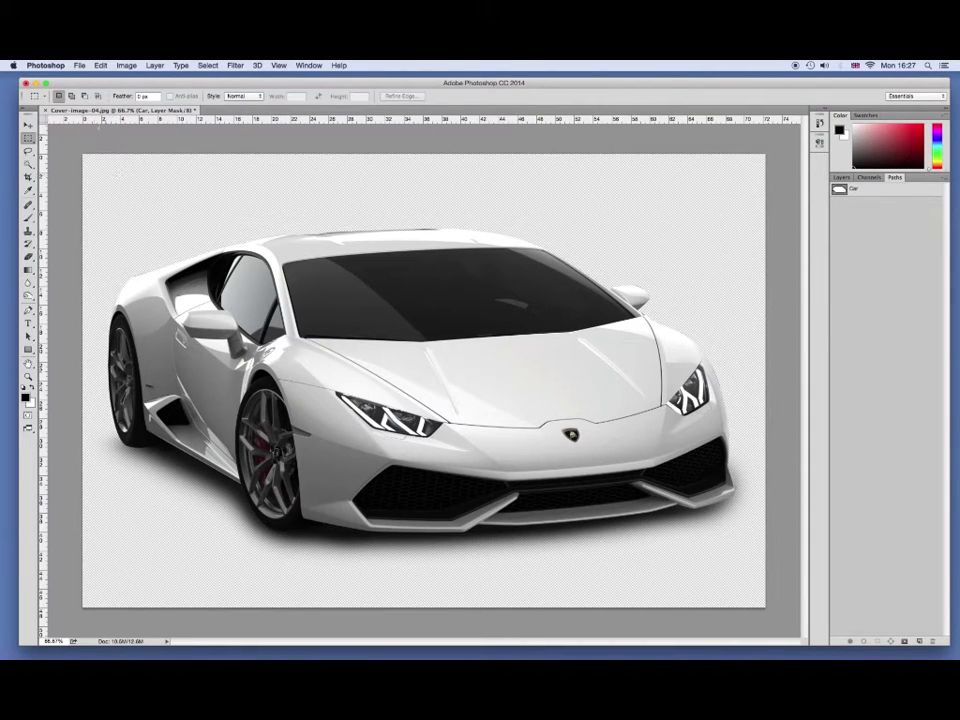
Save as Cover-image-04.psd in Photoshop format with layers, accepting Maximize Compatibility.
left_click(80, 66)
left_click(103, 167)
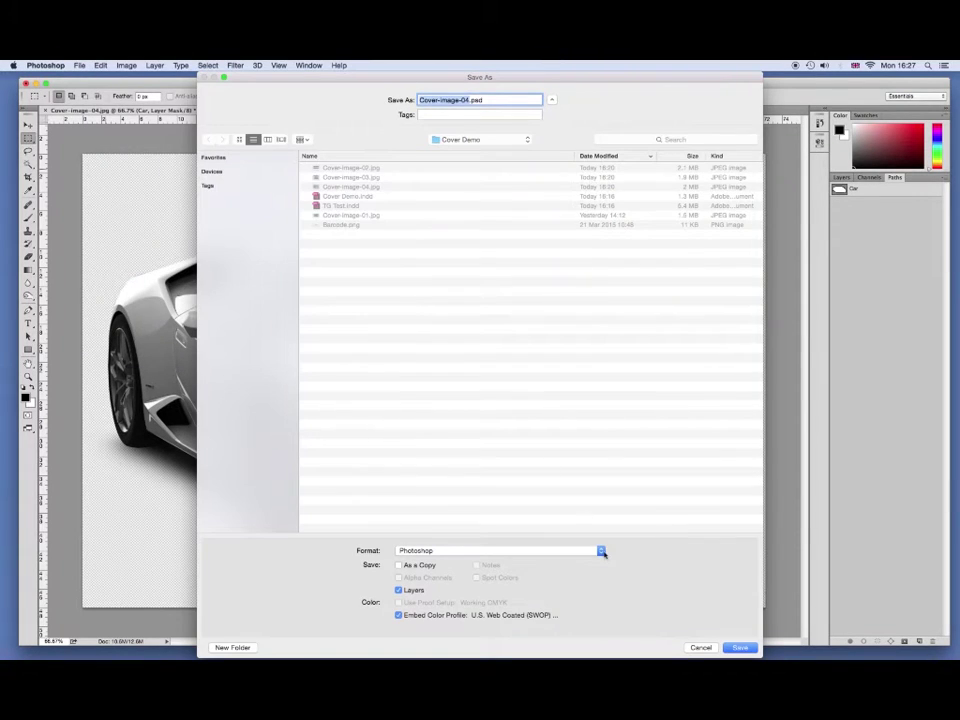
left_click(738, 648)
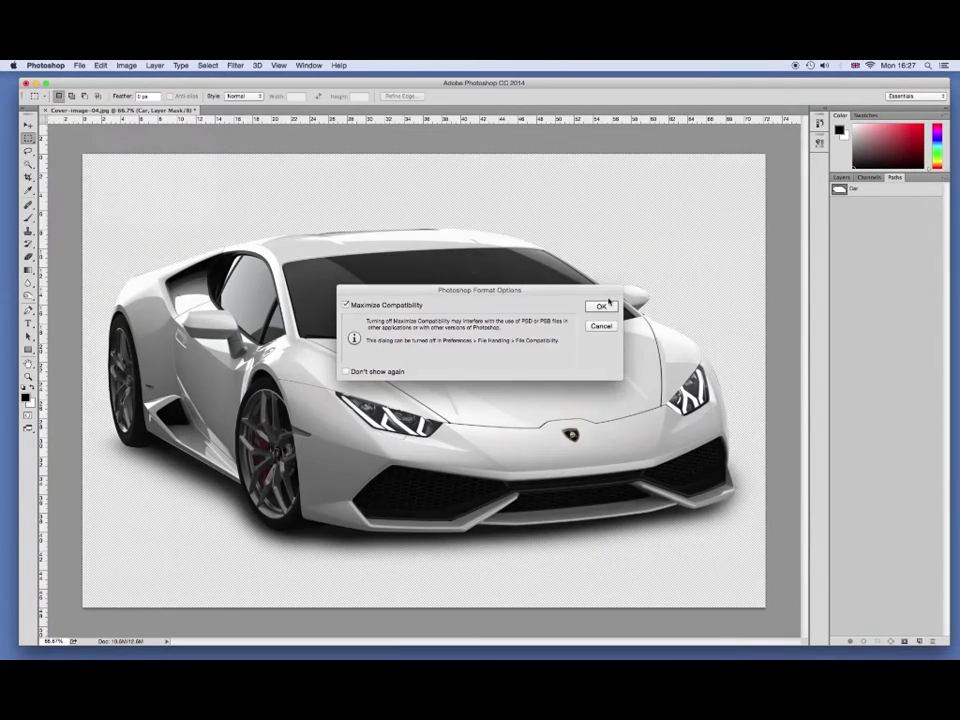
left_click(609, 305)
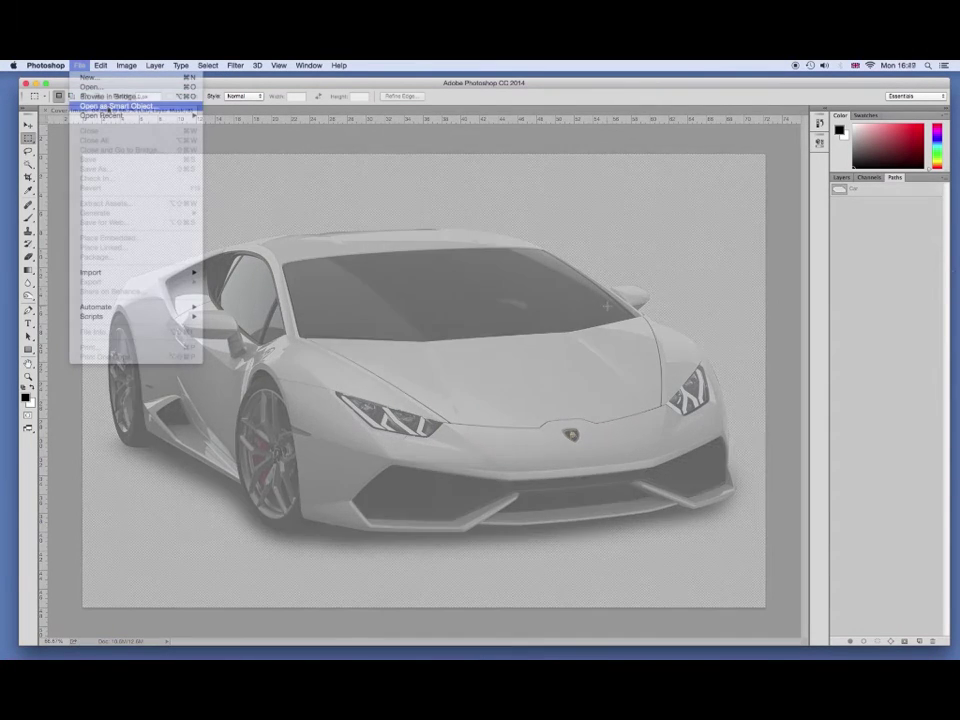
left_click(108, 93)
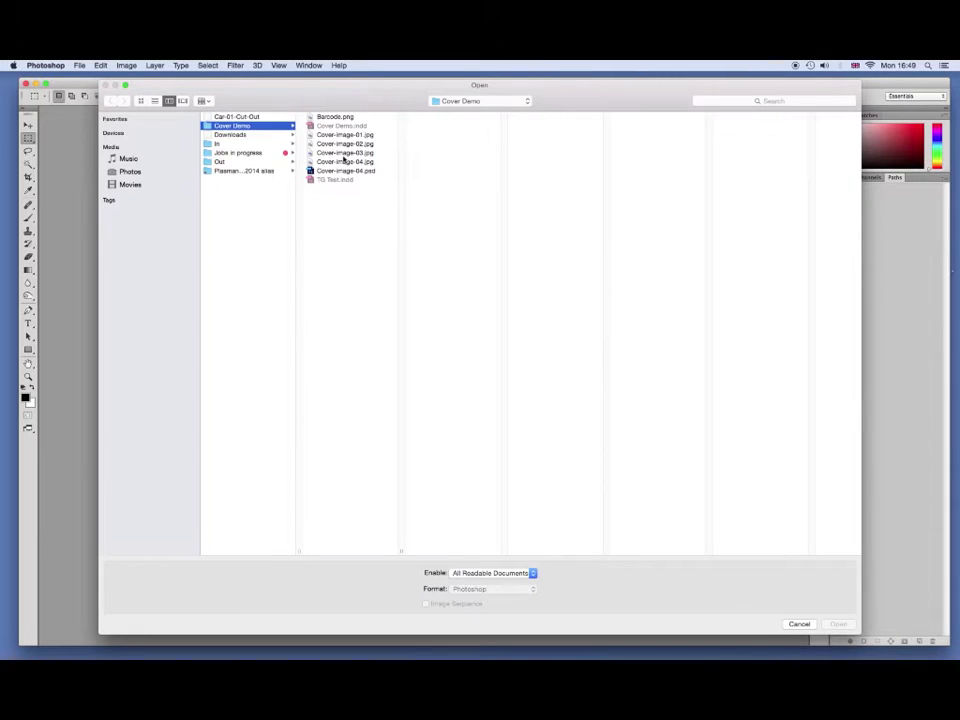
Open Cover-image-03.jpg and zoom to 300% on the seats and roll bar.
left_click(344, 153)
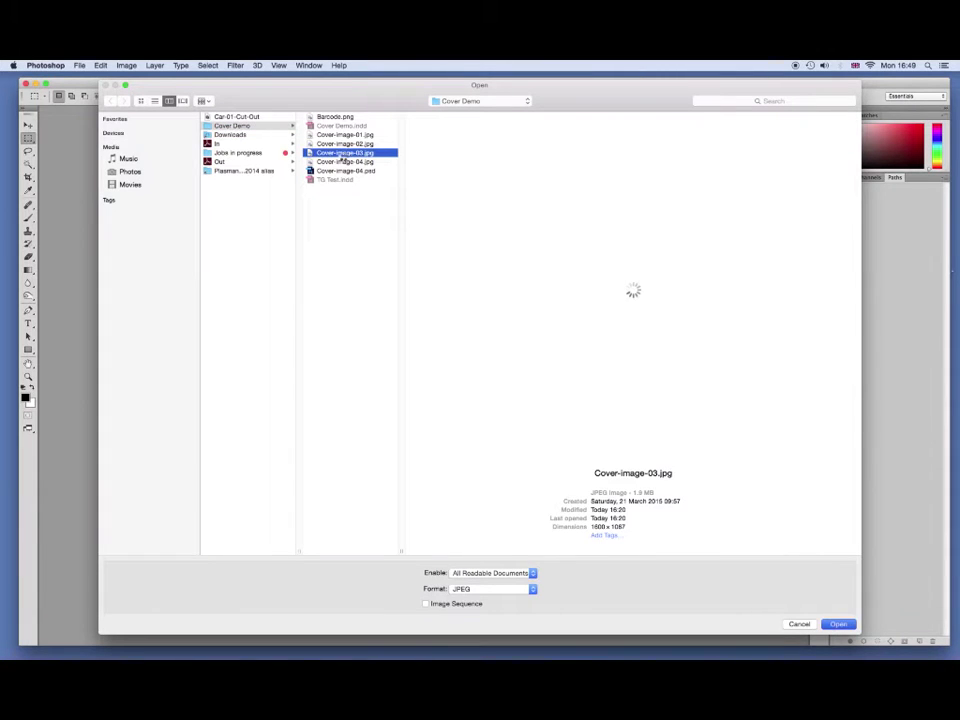
double_click(344, 157)
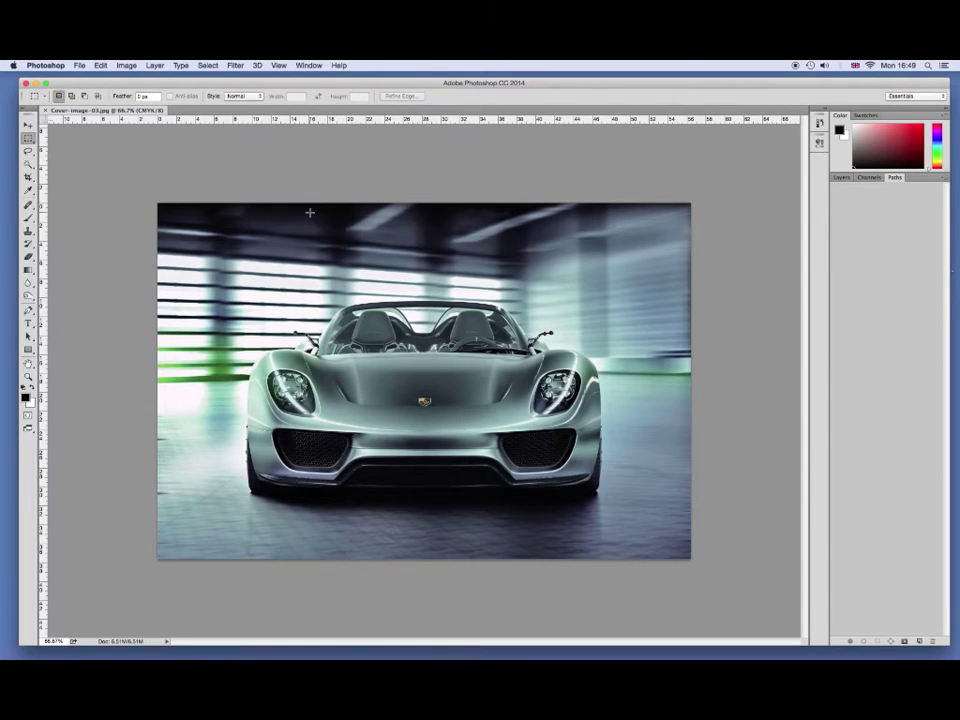
key("super+plus")
key("super+plus")
key("super+plus")
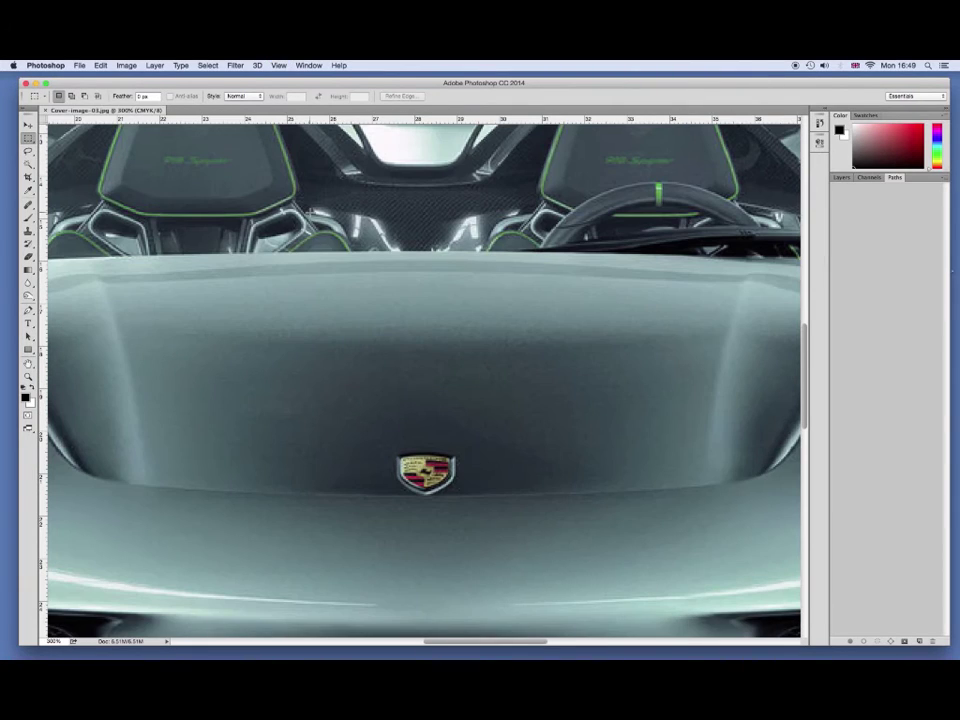
left_click_drag(367, 294, 347, 436)
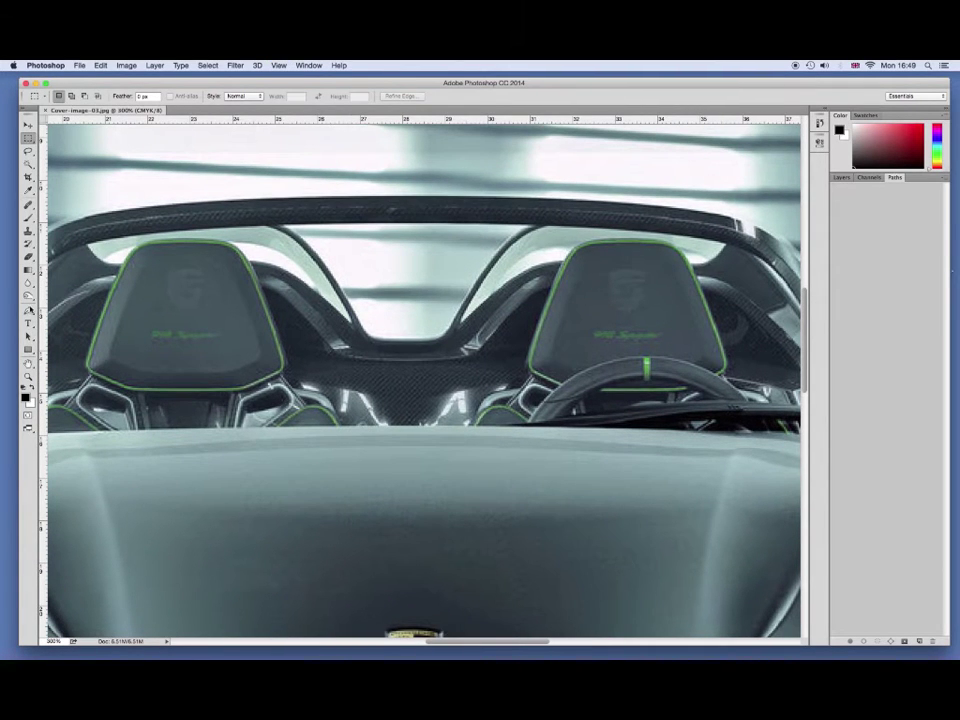
left_click(28, 310)
Trace a short closed pen path along the roll-bar top, redoing the closing anchor.
left_click(279, 230)
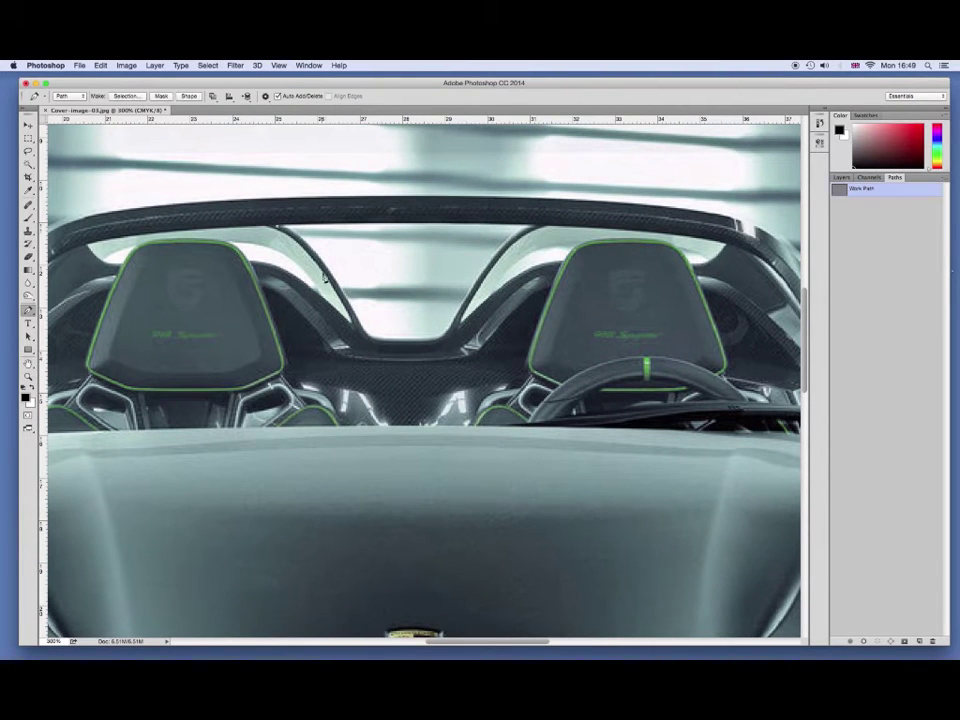
left_click_drag(355, 318, 394, 390)
left_click(535, 229)
left_click_drag(499, 238, 488, 238)
left_click(491, 236)
left_click(279, 231)
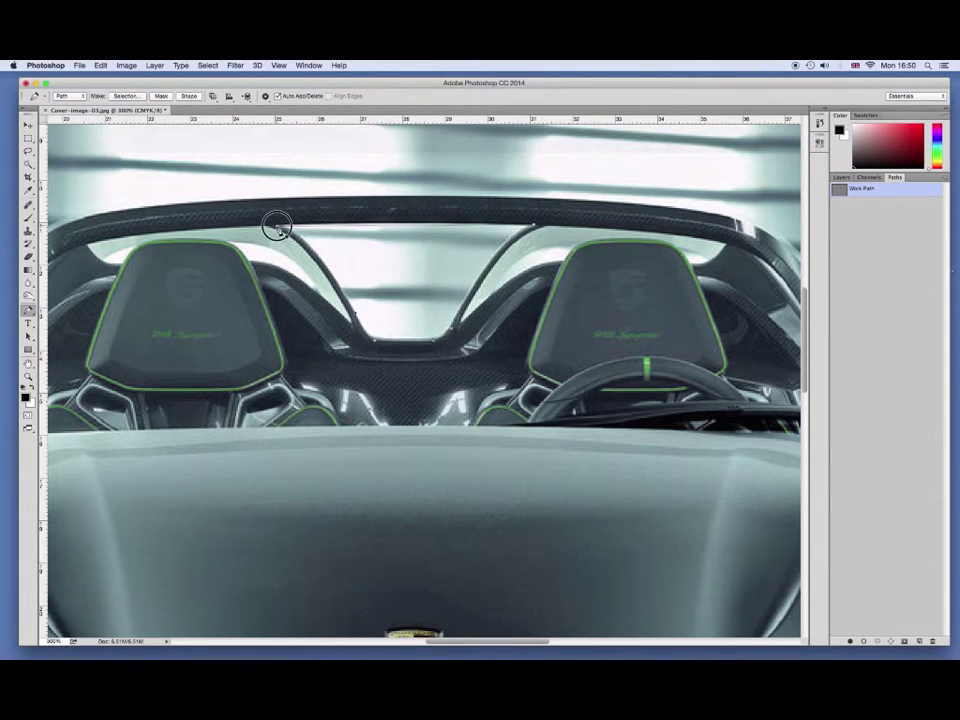
left_click(397, 227)
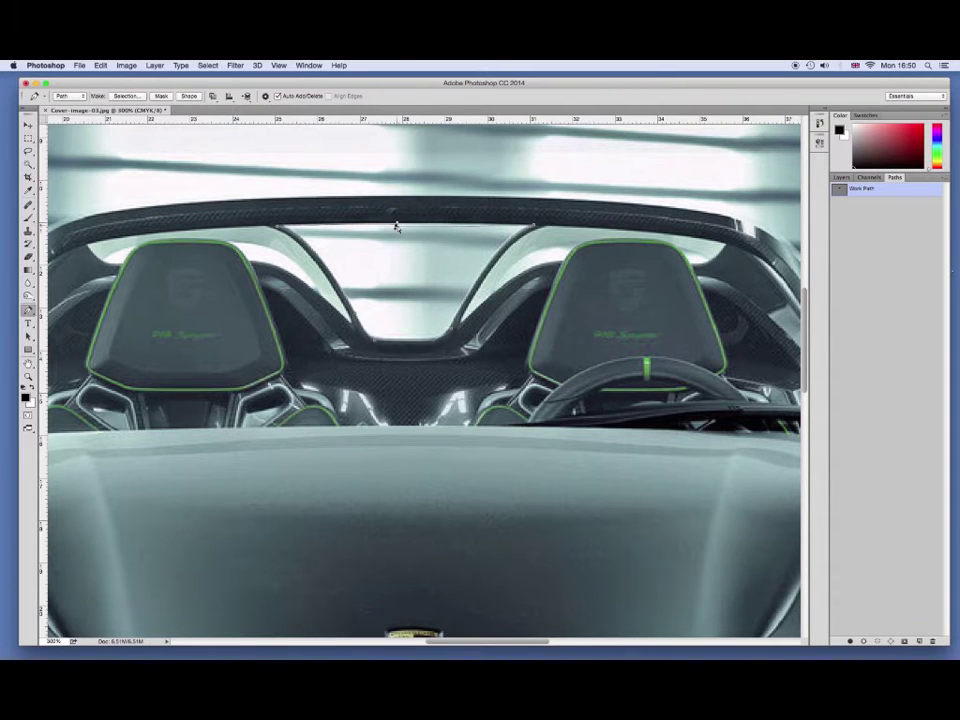
key("super+z")
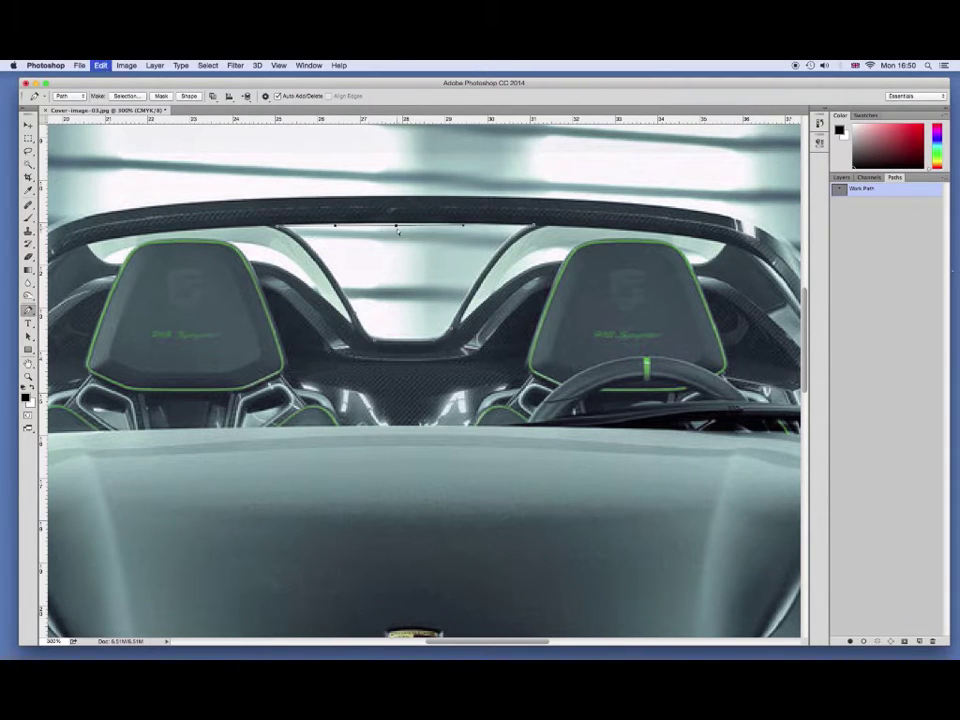
left_click(397, 224)
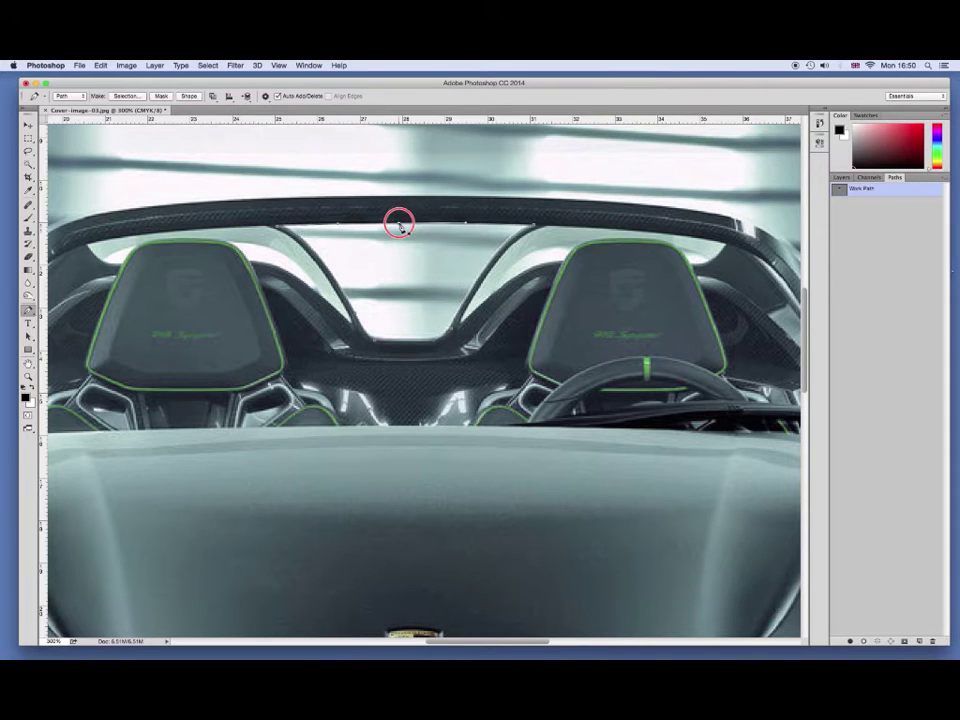
Turn off all snapping with View > Snap To > None.
left_click(280, 65)
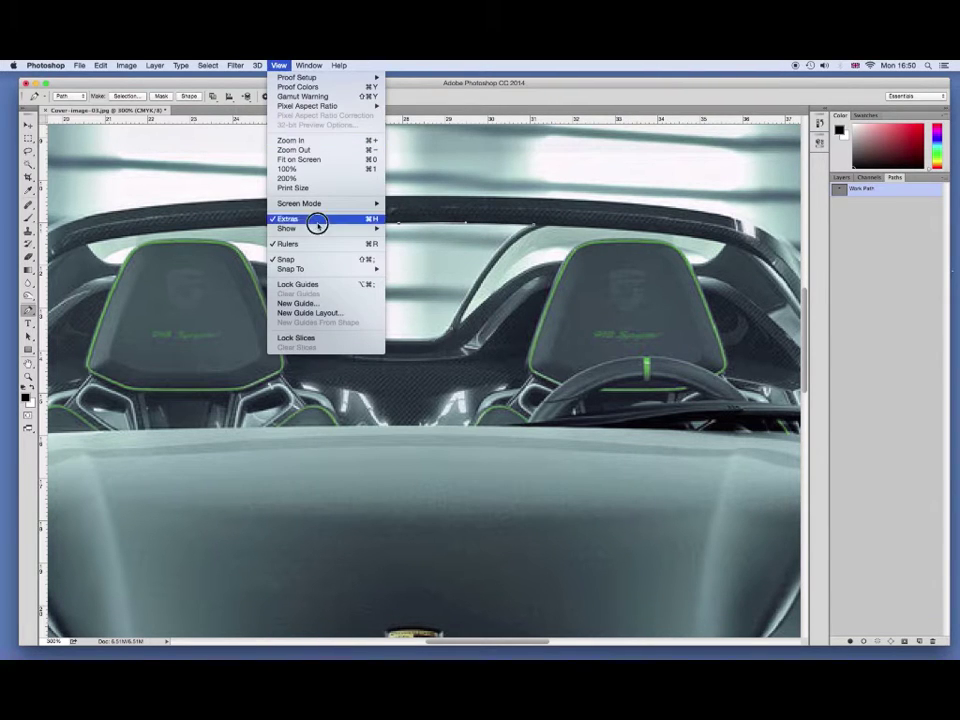
left_click(319, 258)
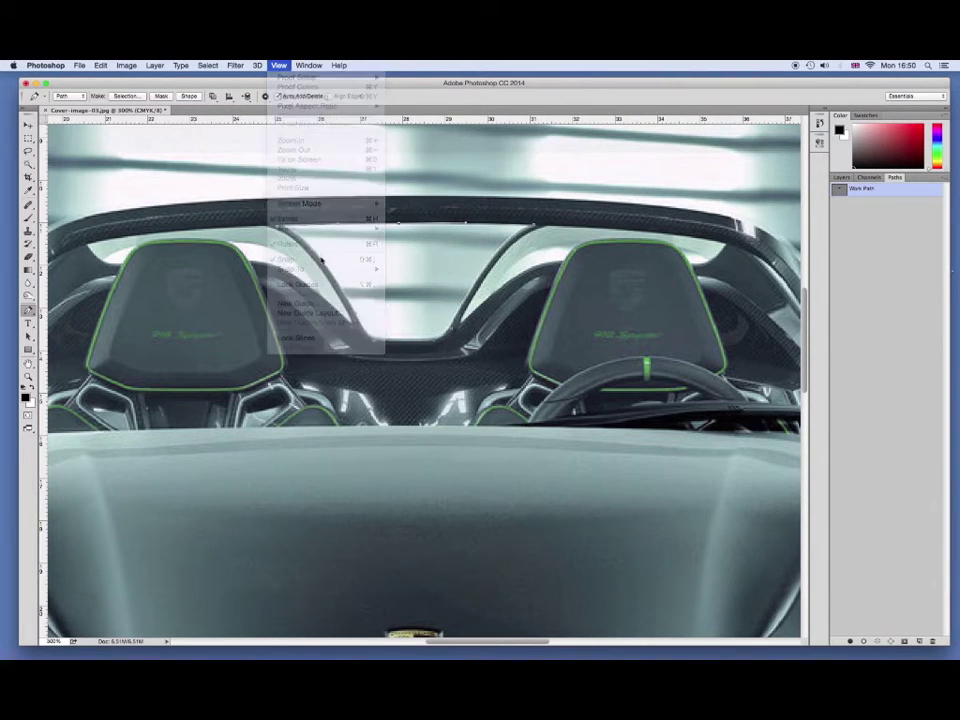
left_click(277, 65)
mouse_move(291, 269)
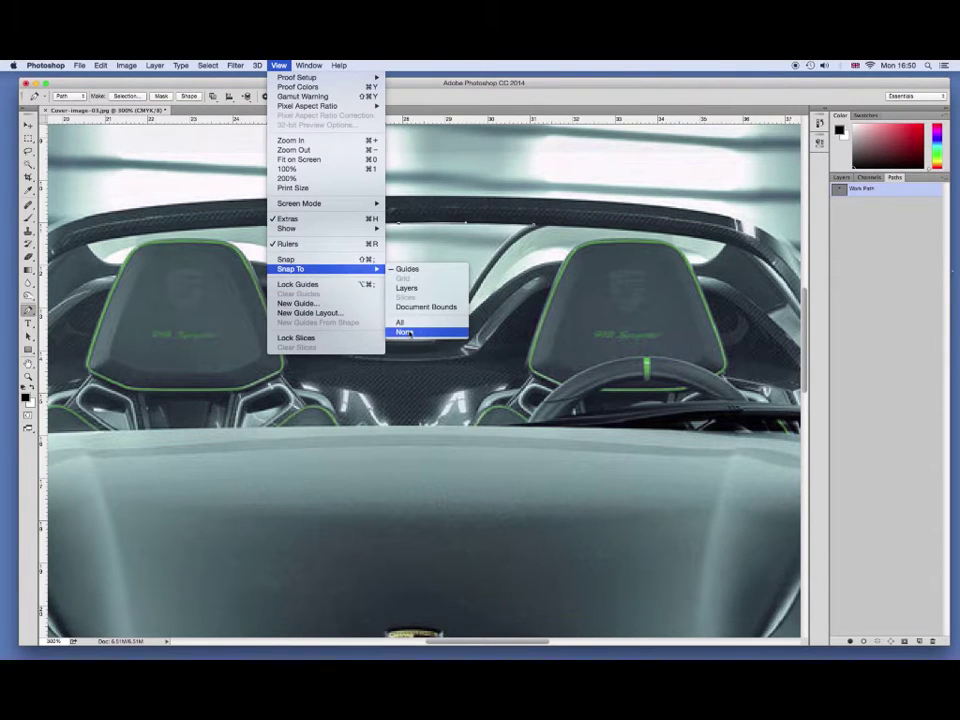
left_click(405, 331)
scroll(386, 180, "left", 5)
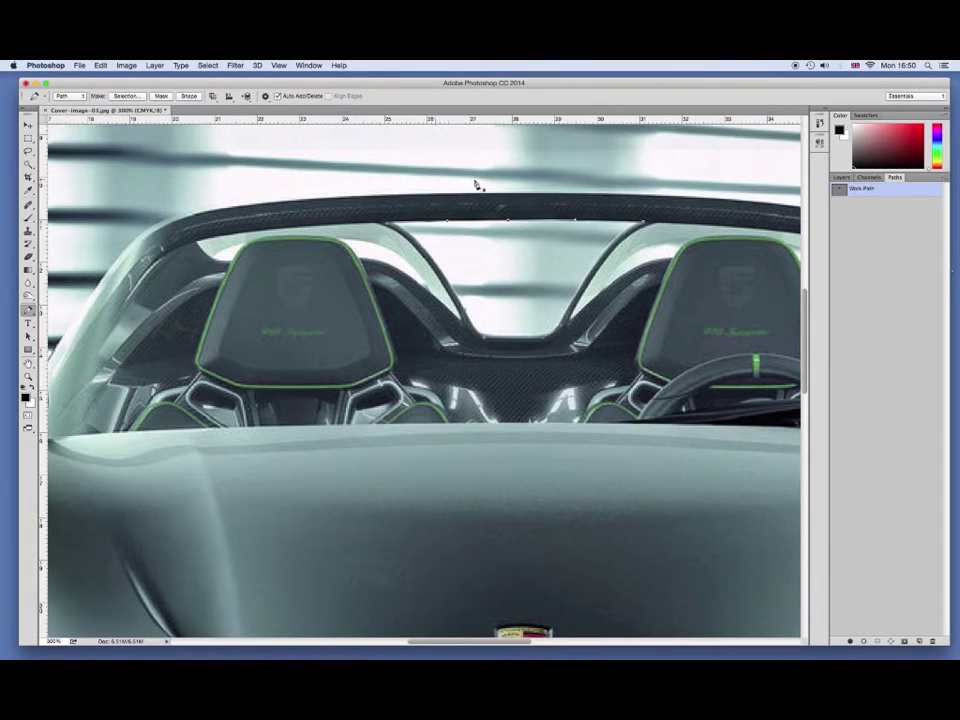
Trace the path along the roll-bar top to its right end.
left_click(514, 194)
left_click_drag(184, 201, 200, 188)
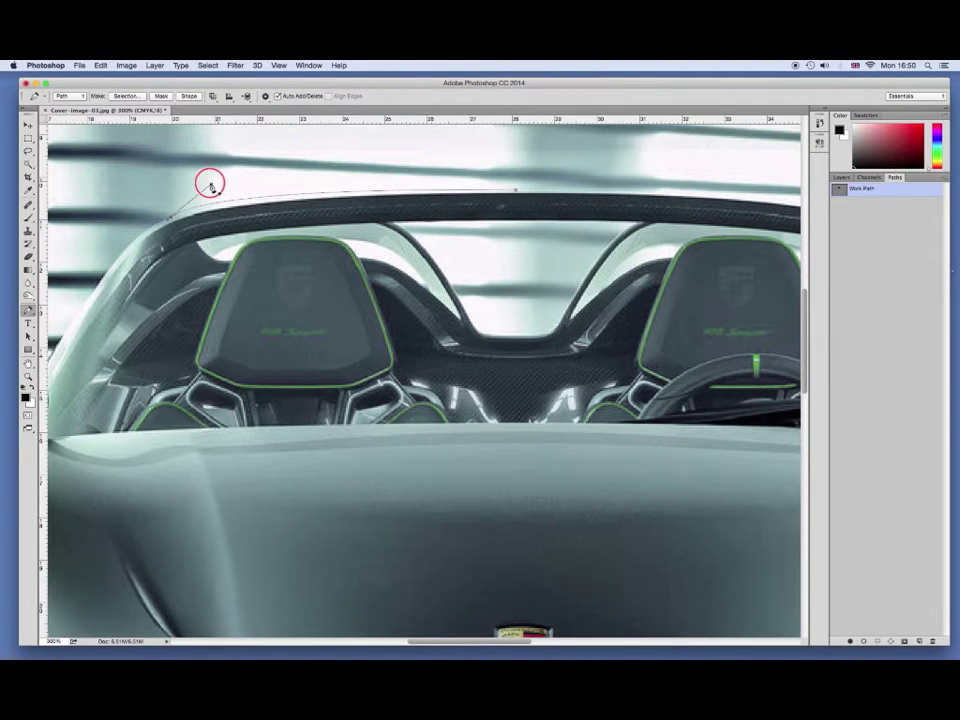
mouse_move(157, 228)
left_mouse_down()
mouse_move(128, 243)
mouse_move(184, 172)
left_mouse_up()
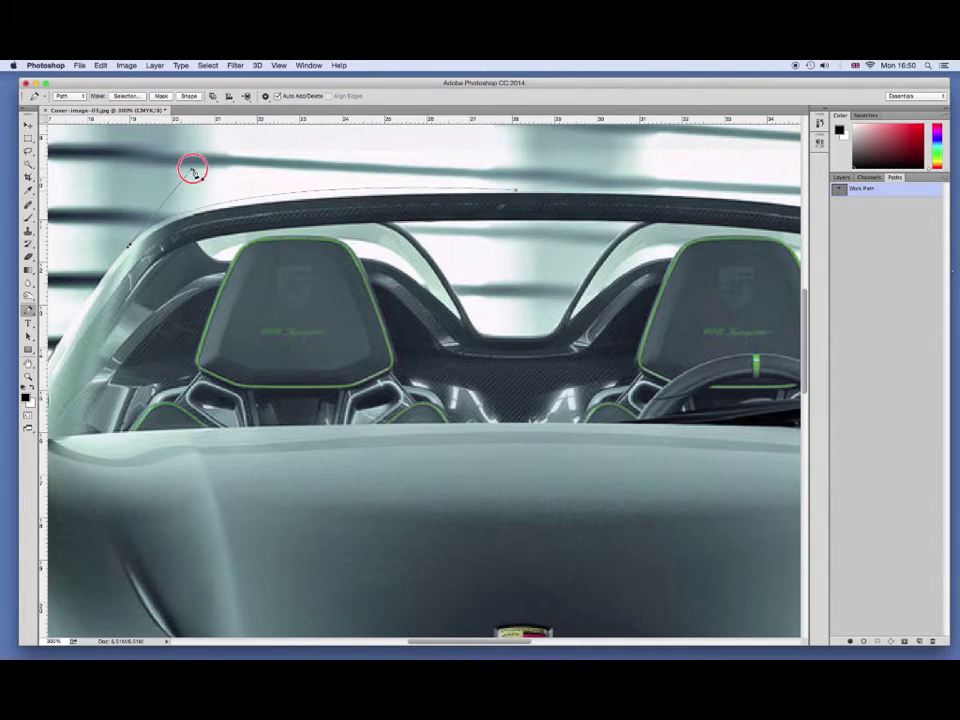
left_click_drag(345, 187, 345, 190)
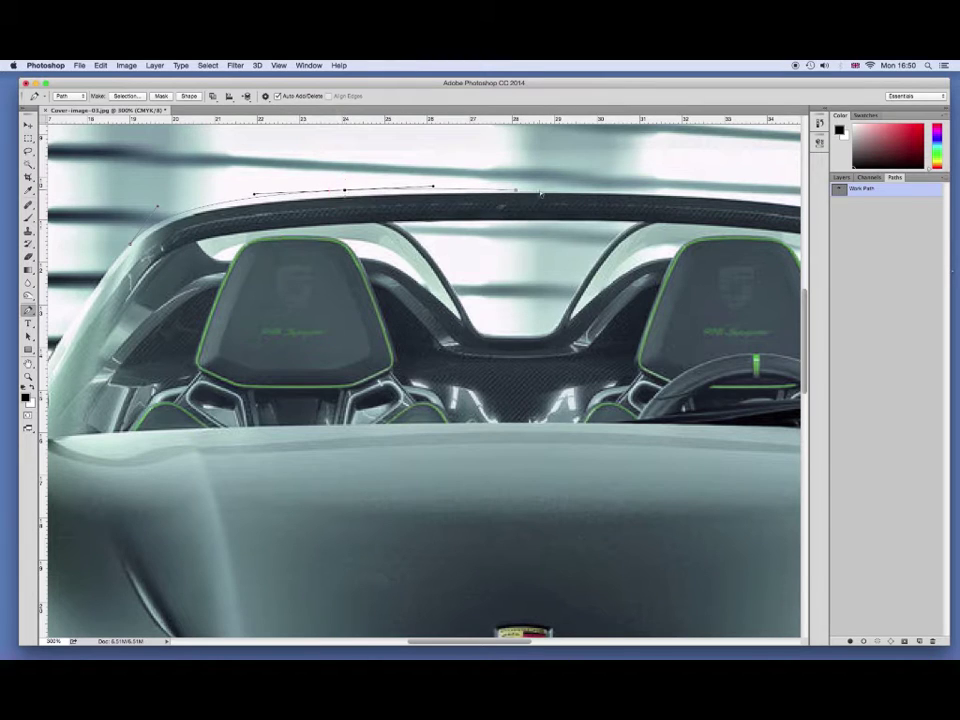
left_click(517, 188)
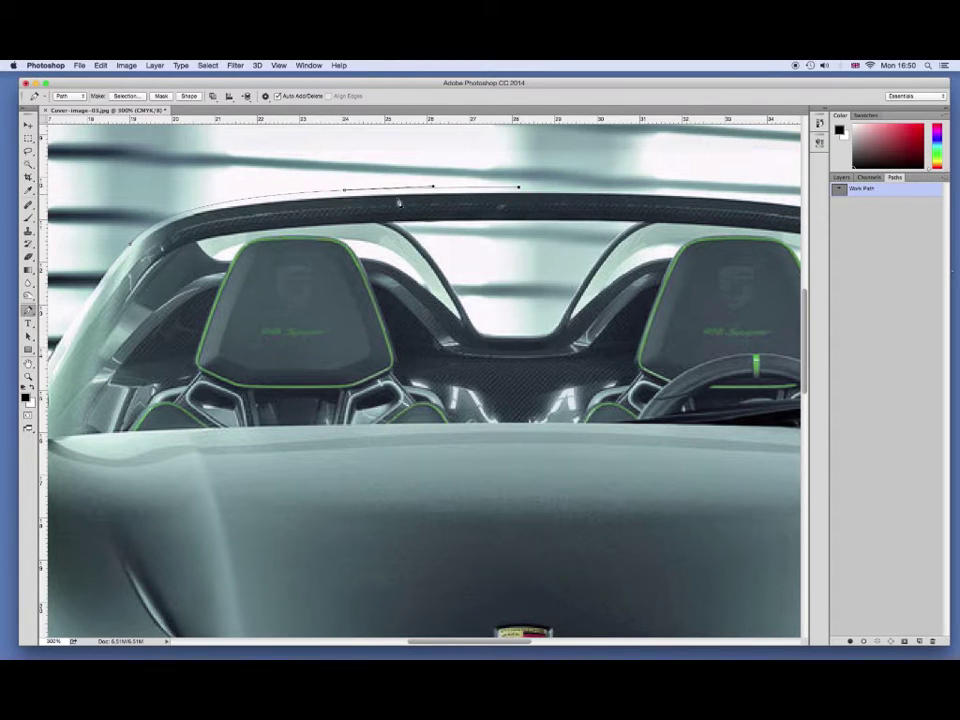
Curve the path out along the wing mirror arm to the mirror head.
mouse_move(271, 189)
left_mouse_down()
mouse_move(446, 158)
mouse_move(497, 171)
left_mouse_up()
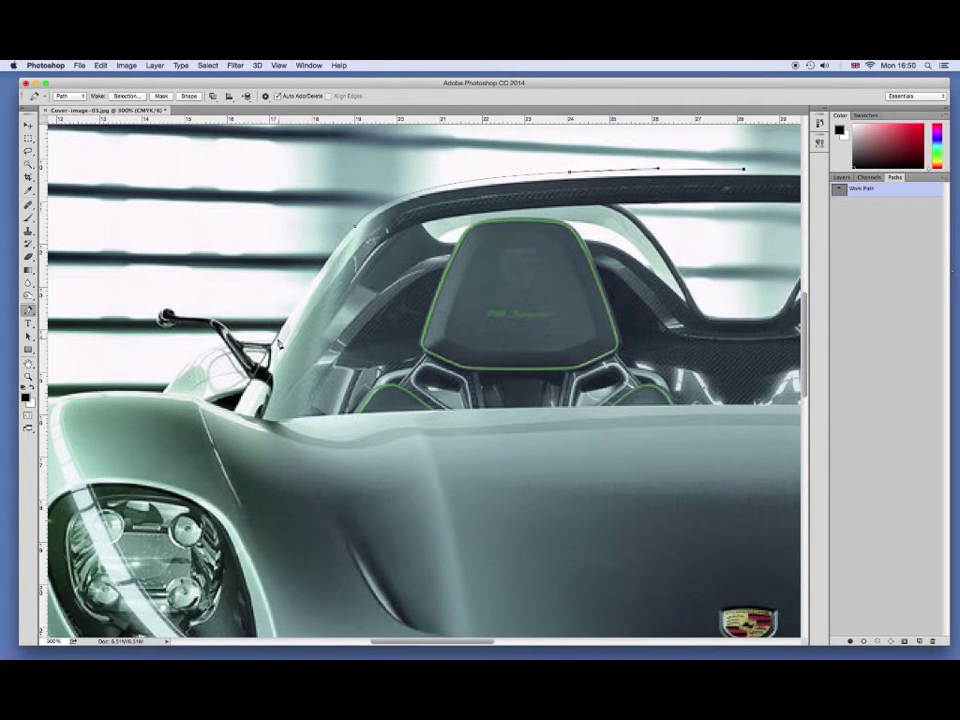
left_click(270, 345)
left_click_drag(285, 321, 289, 314)
left_click(148, 325)
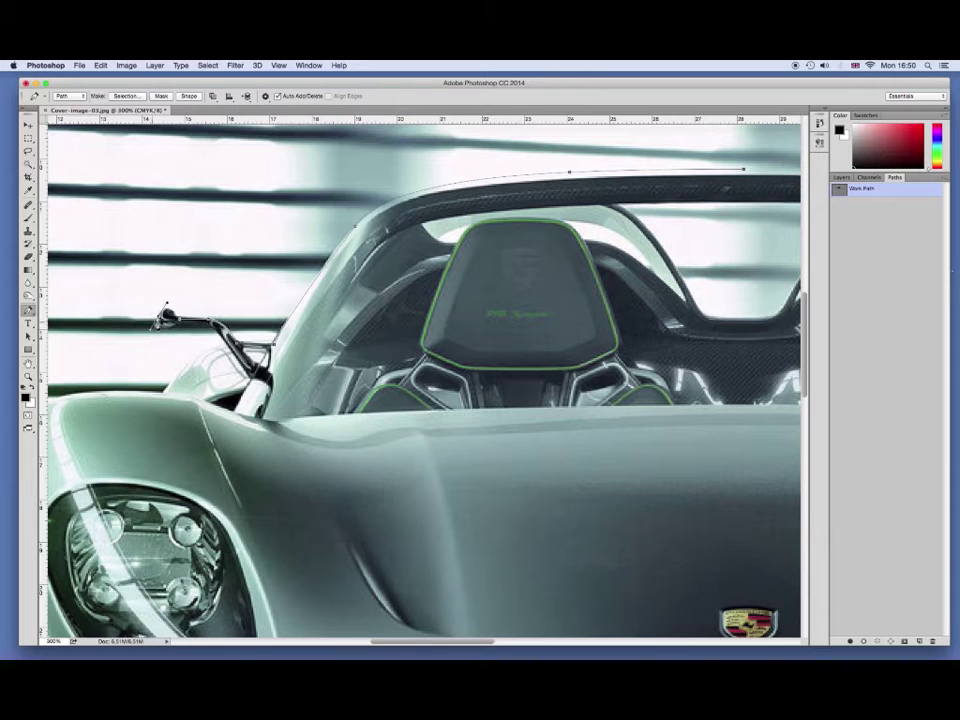
left_click(165, 327)
left_click(167, 323)
left_click(165, 320)
left_click(166, 320)
Continue the path down the body below the mirror toward the front fender.
left_click(161, 392)
left_click(161, 392)
left_click(189, 357)
left_click_drag(189, 358, 183, 375)
scroll(125, 367, "left", 3)
scroll(125, 367, "down", 1)
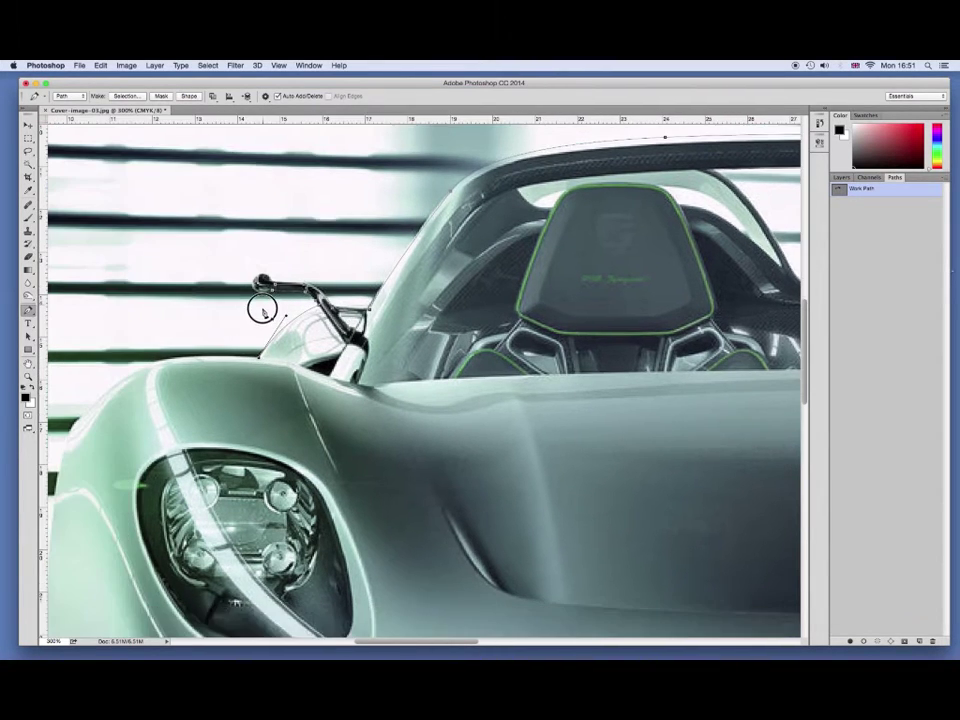
Trace curved anchors along the fender top and down the left fender edge, reshaping one segment.
scroll(261, 306, "left", 3)
left_click(226, 356)
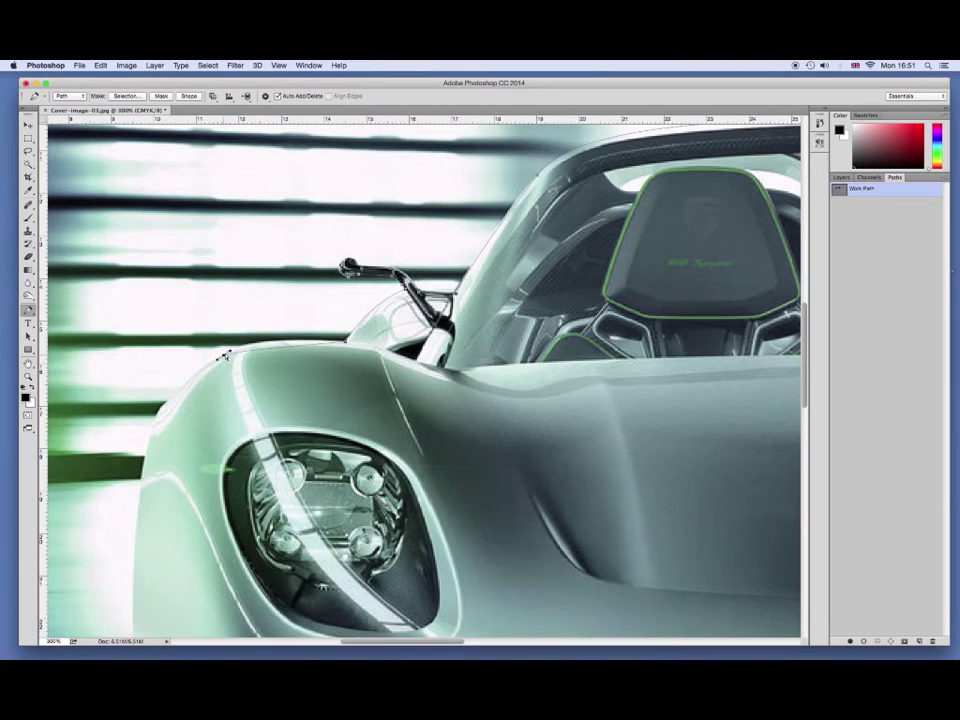
left_click_drag(229, 354, 250, 338)
left_click_drag(157, 414, 193, 372)
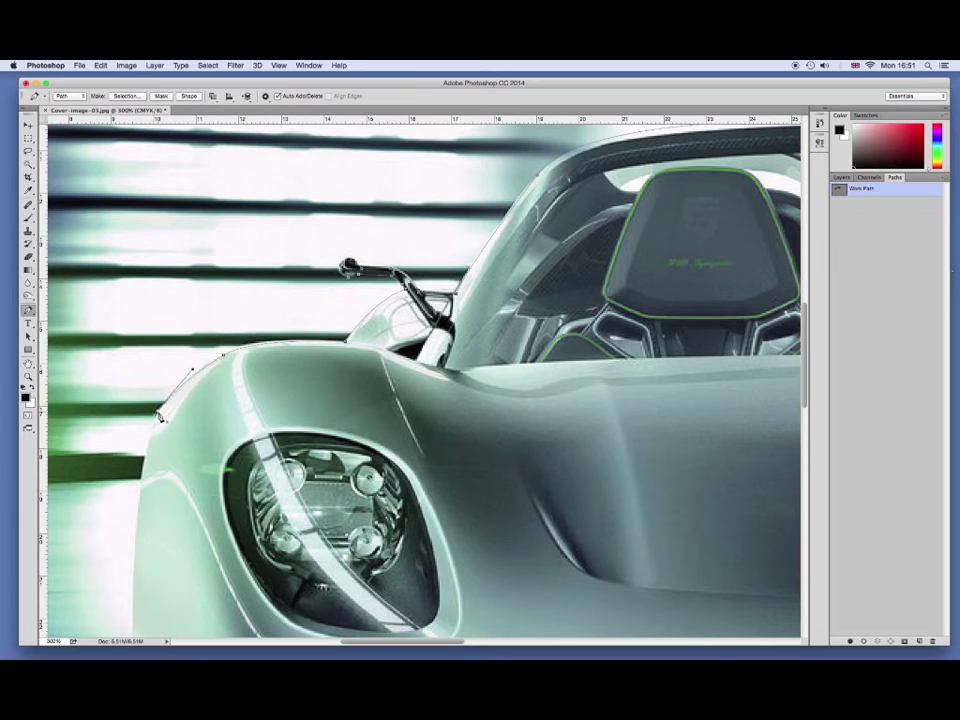
left_click_drag(143, 483, 146, 511)
scroll(219, 272, "down", 5)
scroll(217, 263, "down", 2)
left_click(144, 452)
left_click_drag(152, 366, 142, 303)
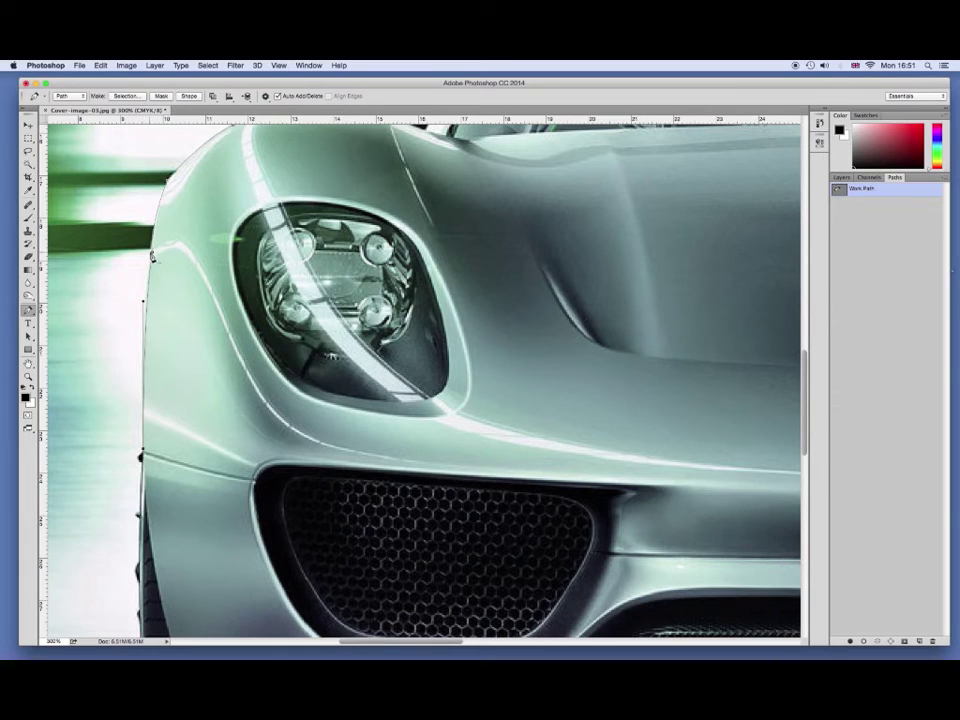
left_click(152, 254)
Curve the path down the front tyre edge to its base, then pan toward the car's centre front.
scroll(272, 456, "down", 5)
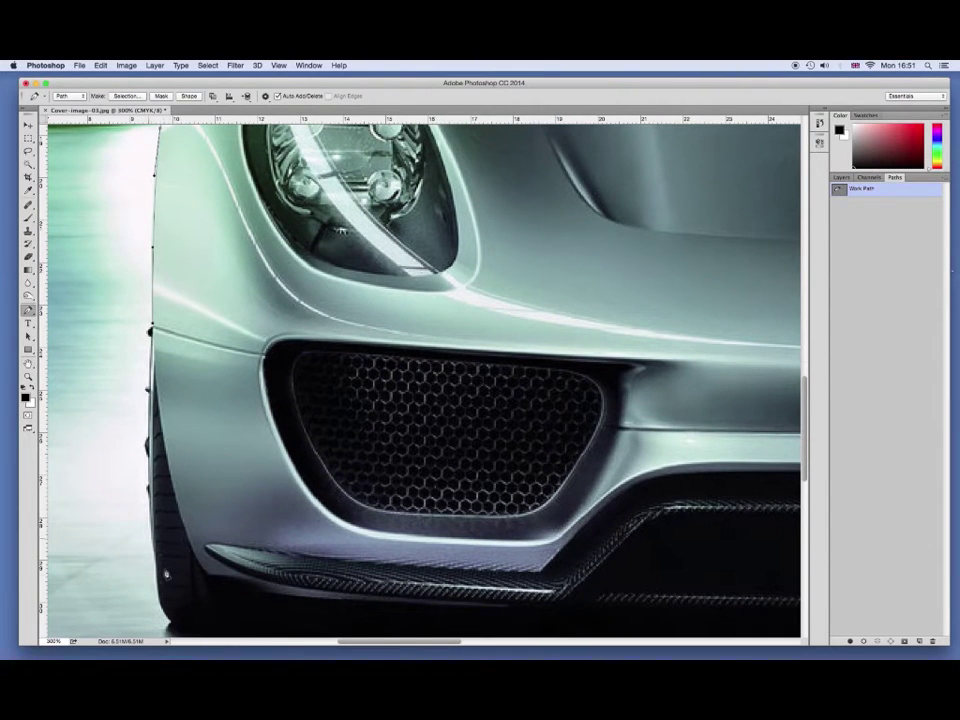
left_click(160, 604)
left_click_drag(146, 501, 141, 484)
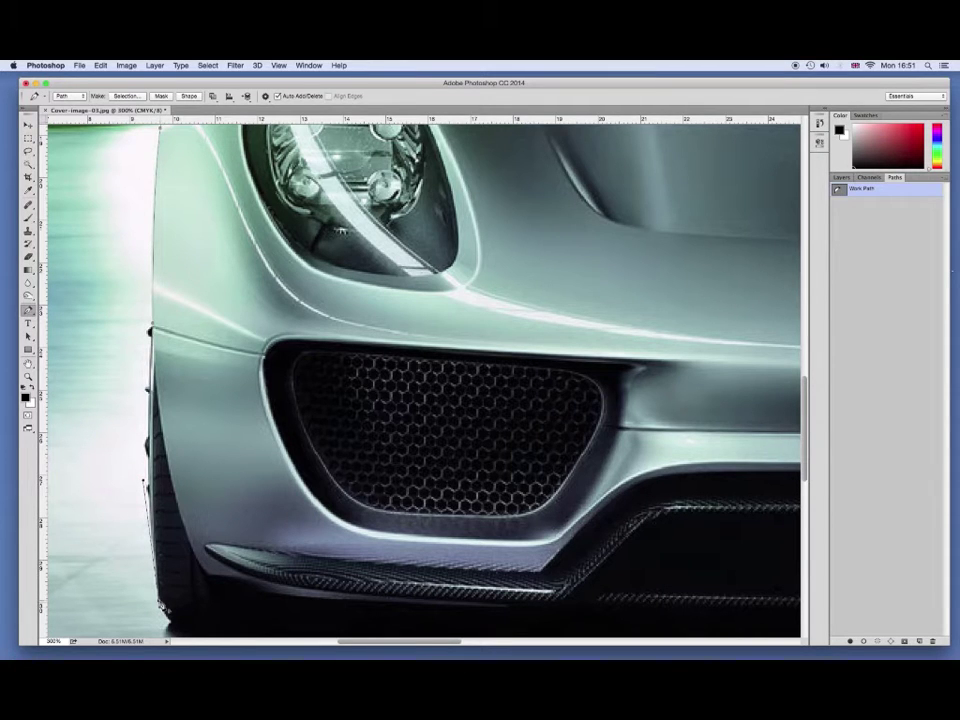
scroll(150, 440, "down", 2)
scroll(145, 430, "down", 1)
left_click(172, 559)
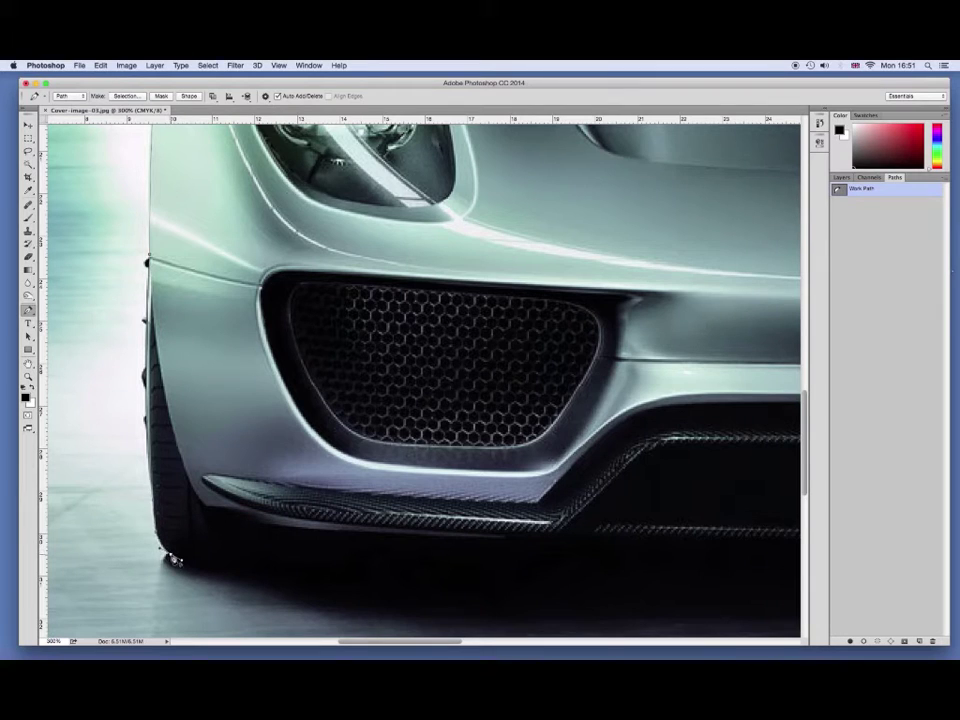
left_click_drag(611, 523, 326, 497)
left_click_drag(660, 490, 122, 480)
Run the path along the ground under the nose and curve it up to the right tyre.
left_click_drag(519, 497, 562, 514)
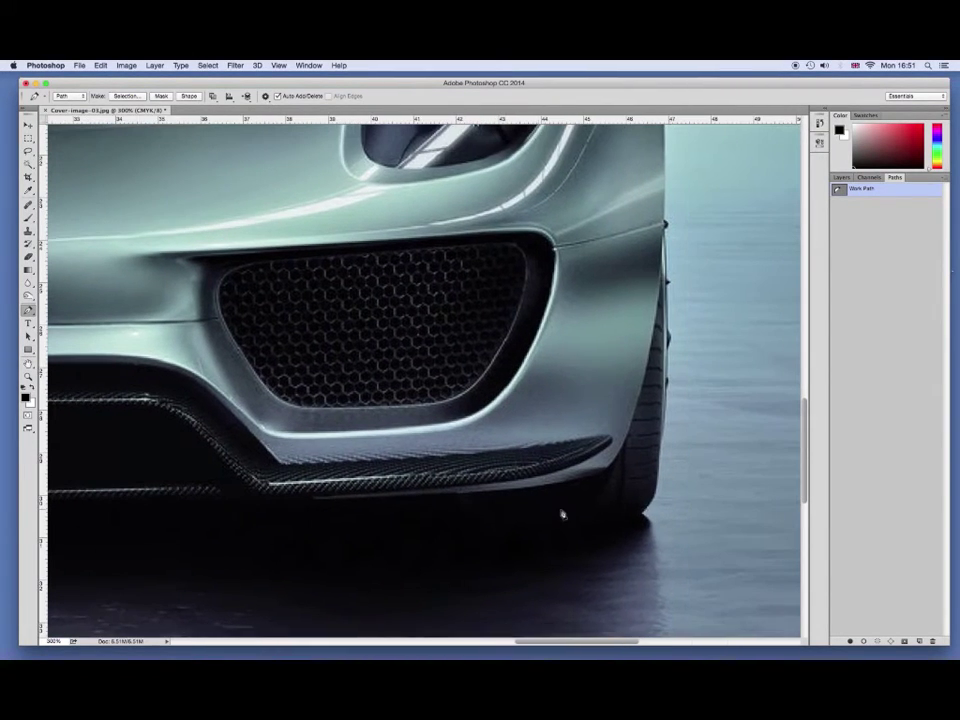
left_click(588, 527)
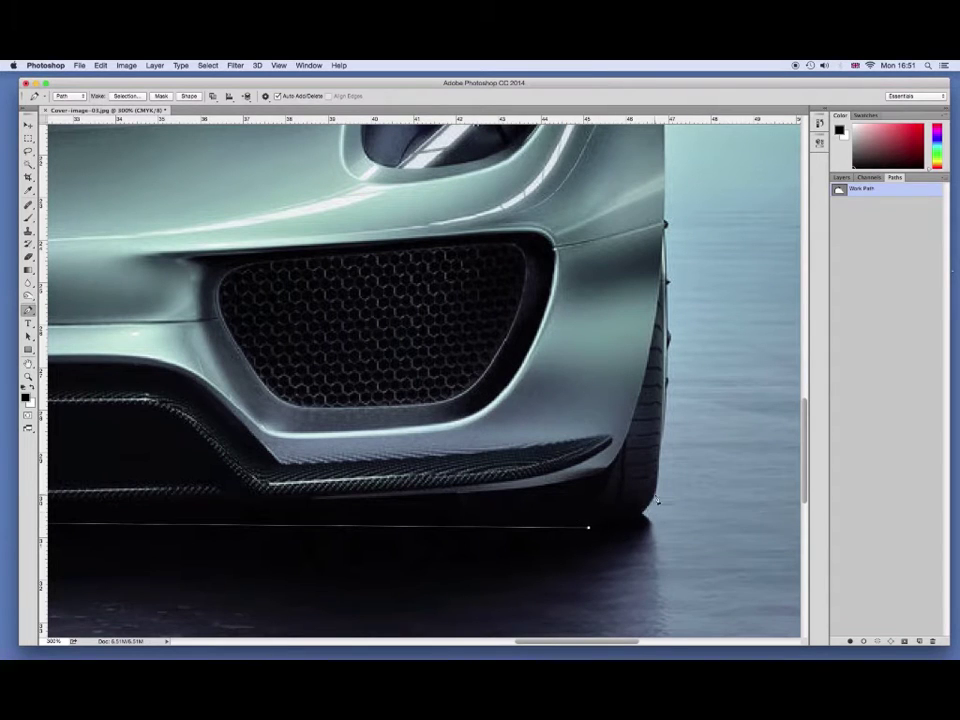
left_click_drag(658, 495, 643, 532)
Climb the right tyre and body edge with smooth anchors up to the car's top edge.
left_click(664, 208)
left_click(664, 210)
left_click_drag(671, 264, 679, 294)
scroll(675, 200, "up", 3)
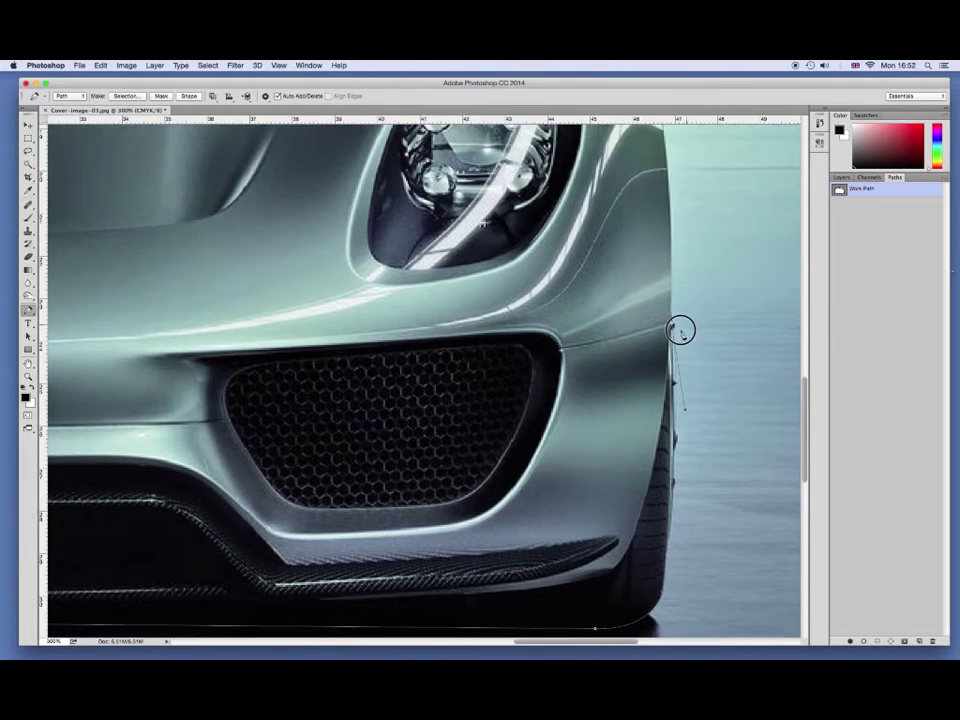
scroll(680, 320, "up", 3)
left_click_drag(647, 199, 680, 322)
left_click(537, 210)
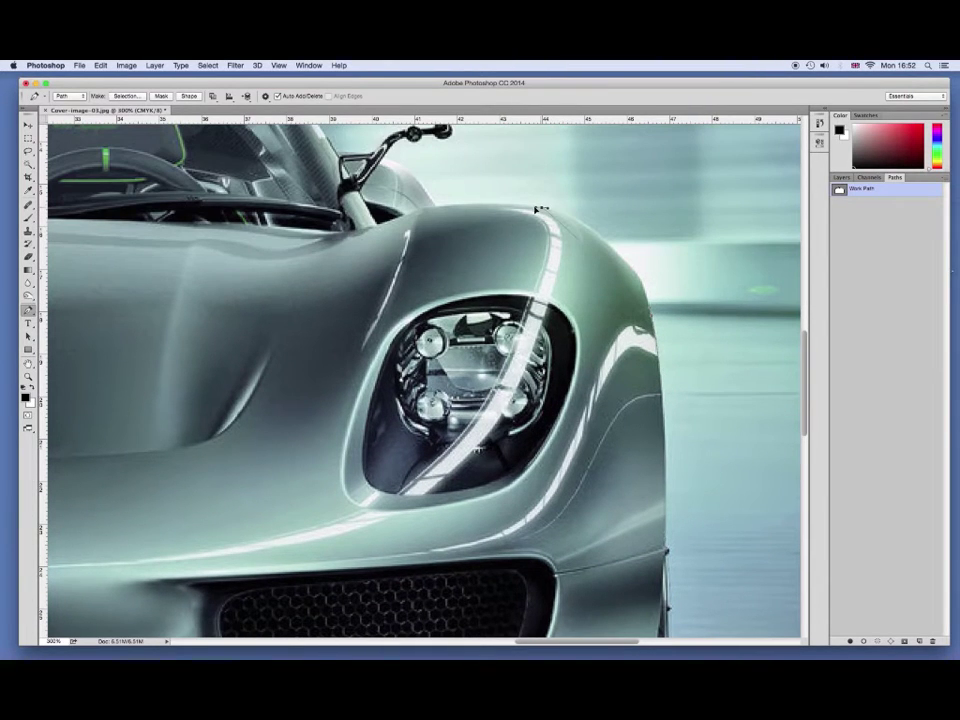
Trace the far fender top with curved and corner anchors along the car's top and right edges.
left_click_drag(540, 210, 645, 248)
left_click_drag(428, 215, 395, 226)
left_click(557, 216)
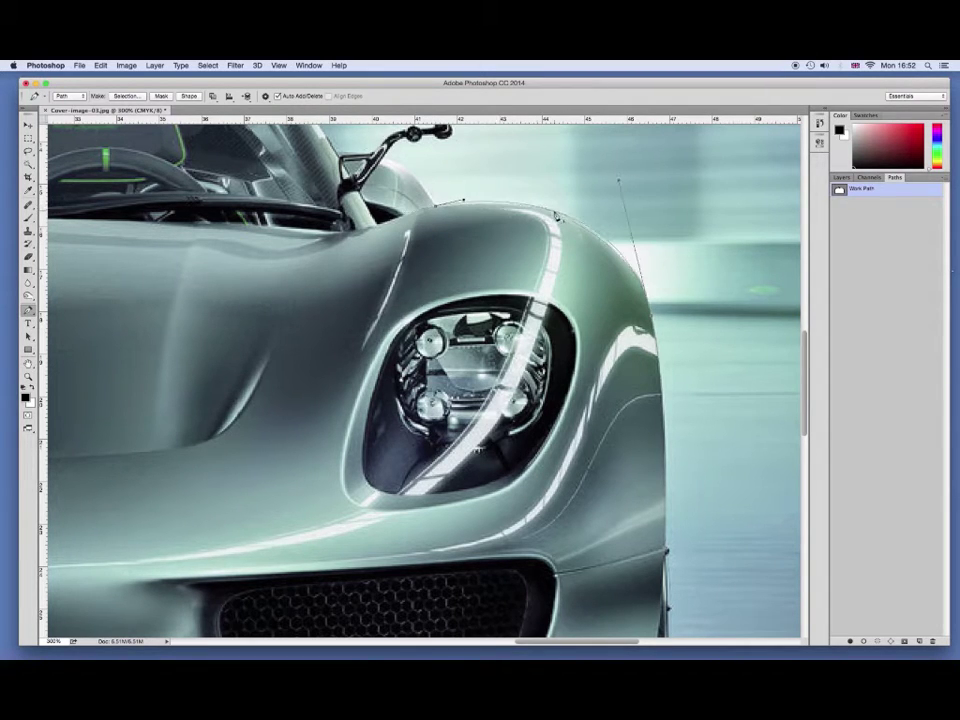
left_click(464, 203)
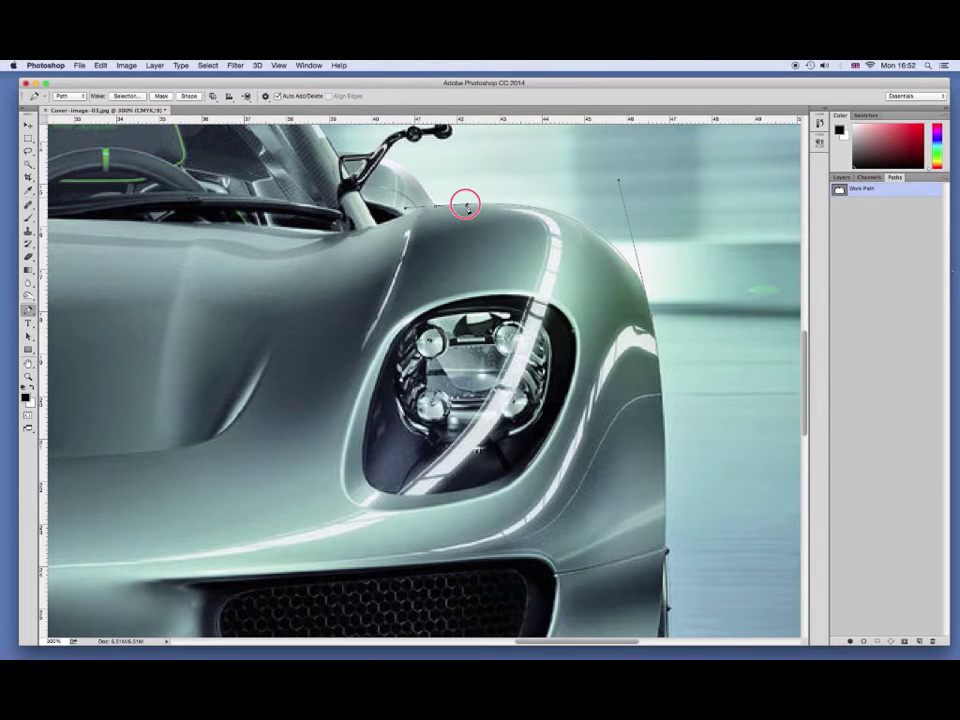
left_click(584, 226)
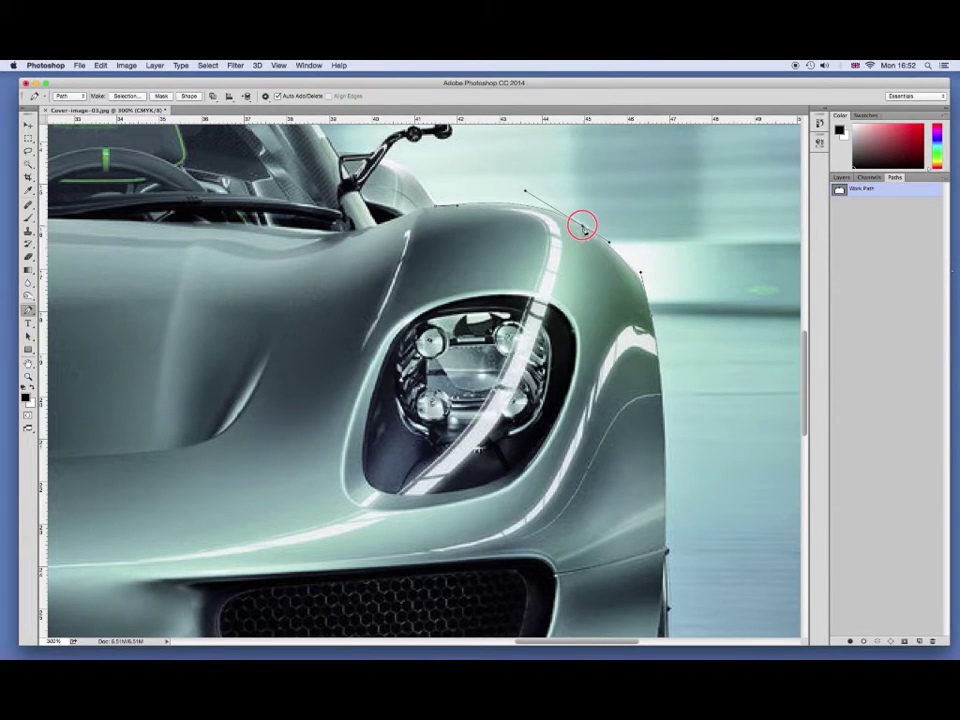
left_click(529, 192)
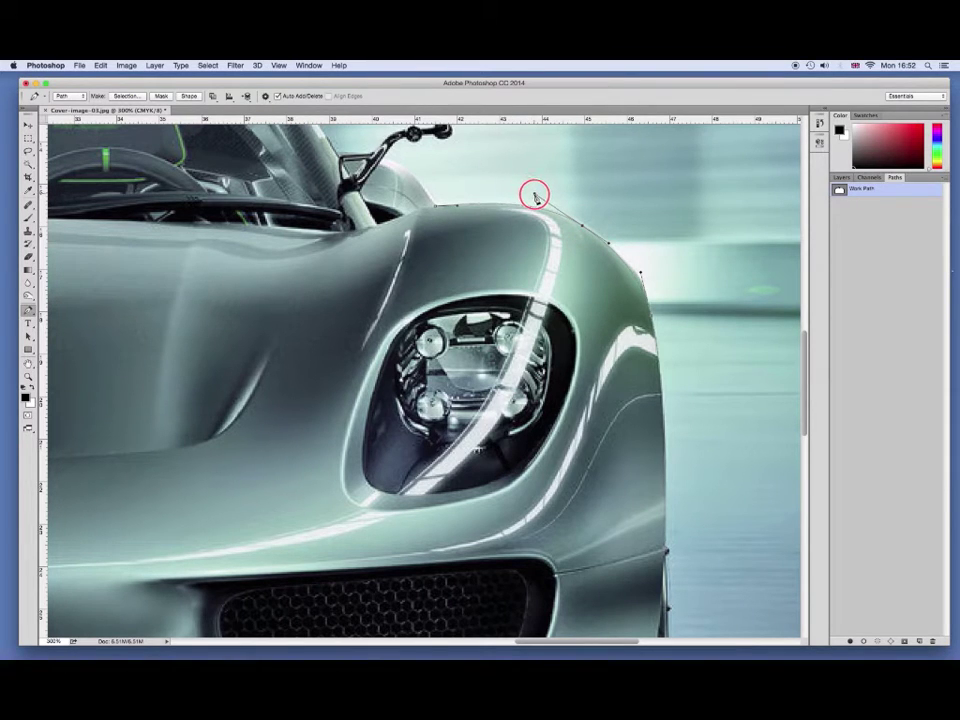
left_click(443, 210)
Curve the path to the mirror base and tip, removing the misplaced tip anchors.
left_click_drag(419, 185, 389, 165)
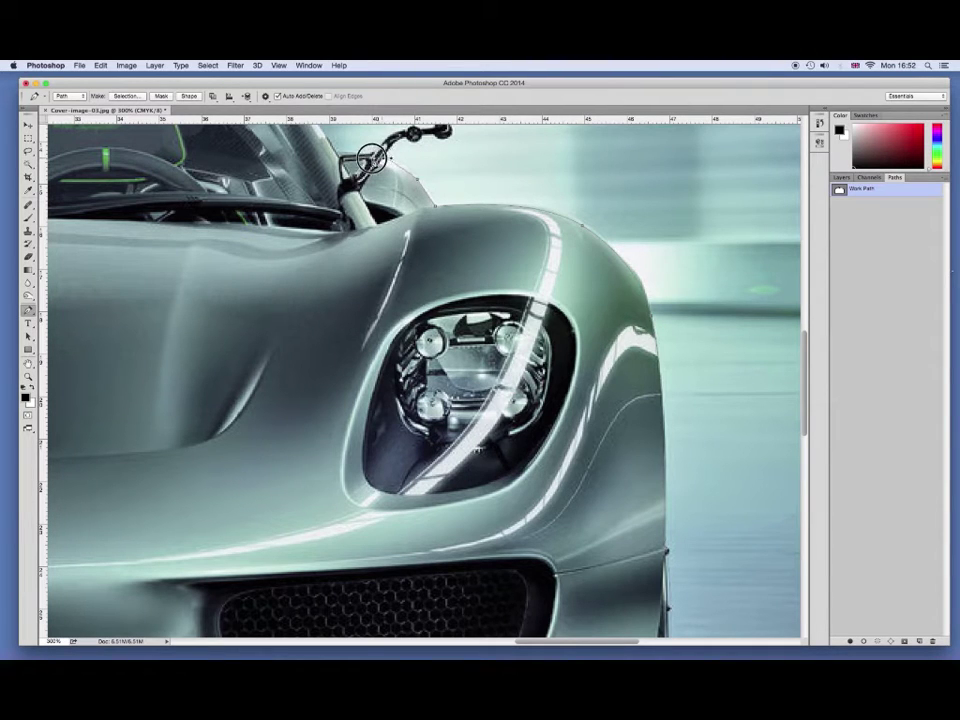
left_click(382, 157)
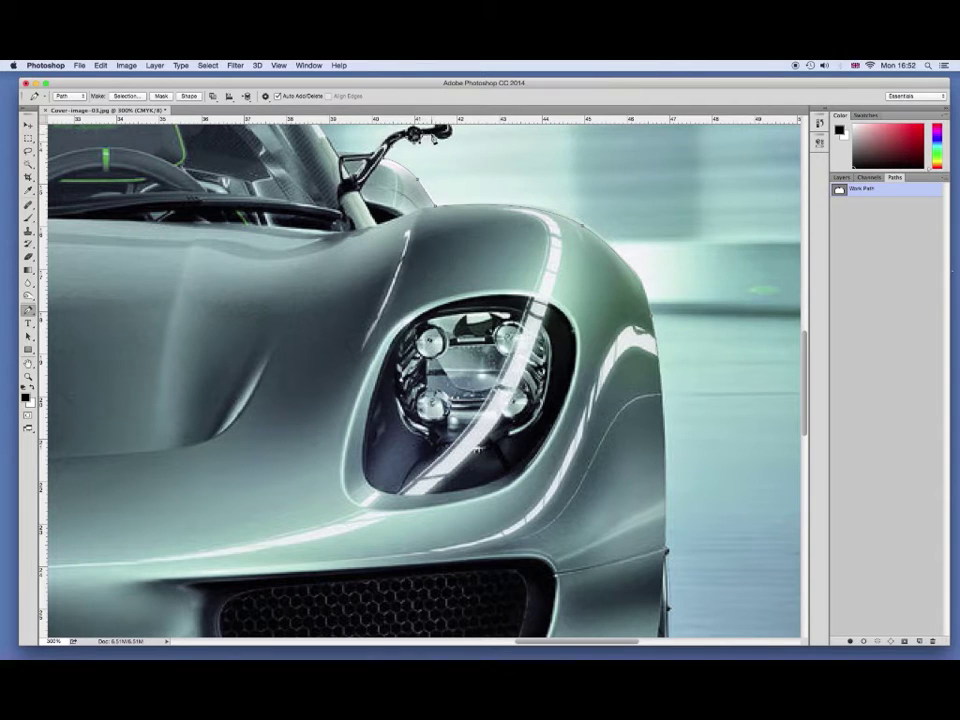
left_click(451, 135)
left_click_drag(500, 177, 507, 245)
left_click(456, 196)
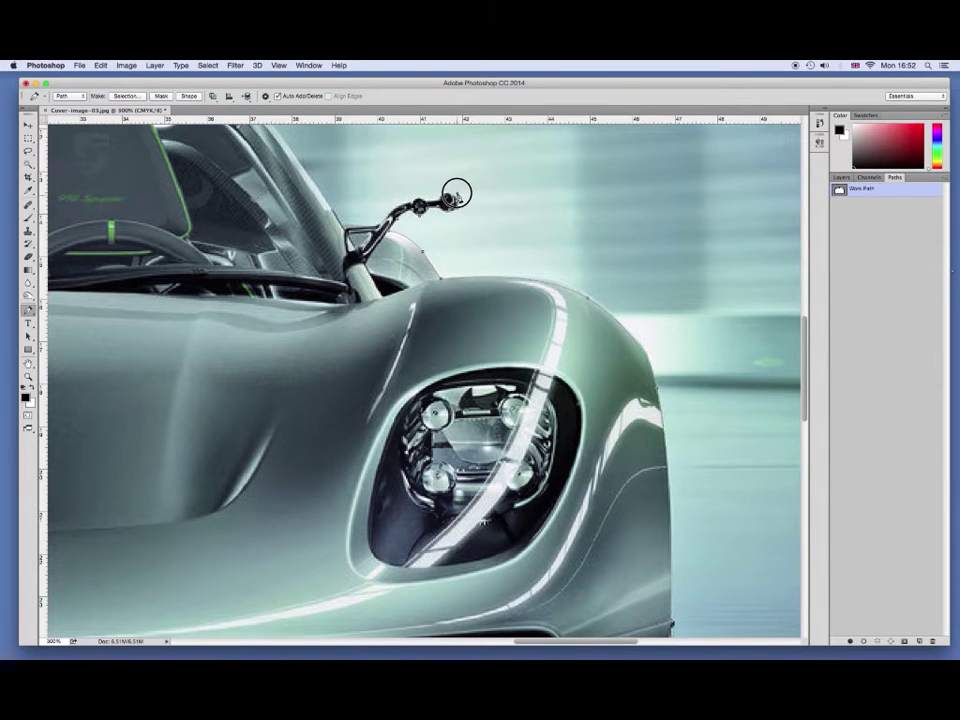
left_click(436, 214)
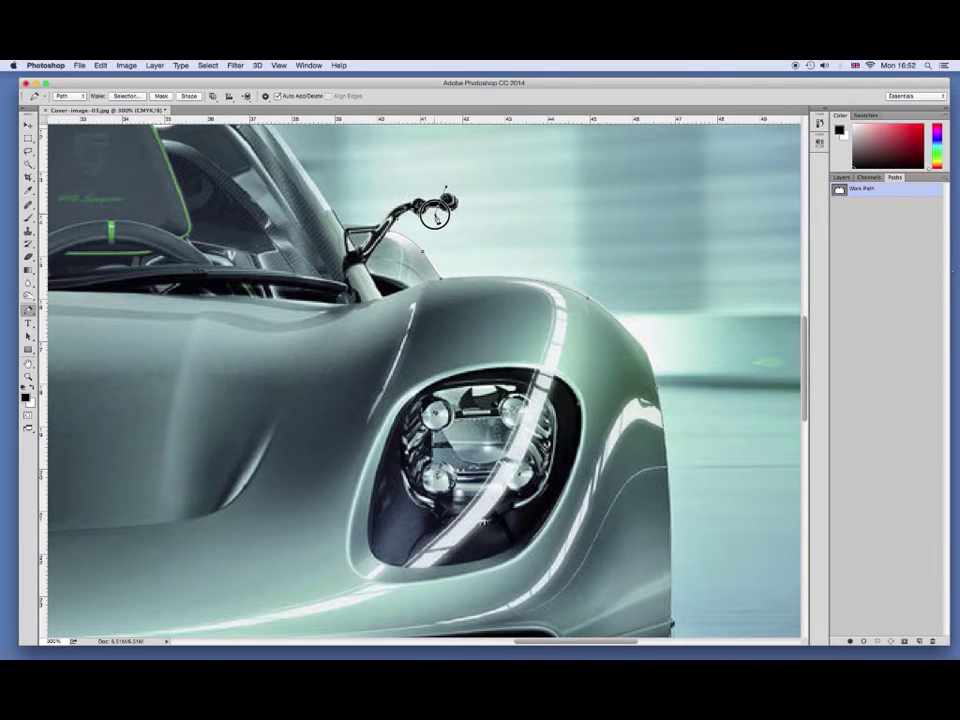
key("Escape")
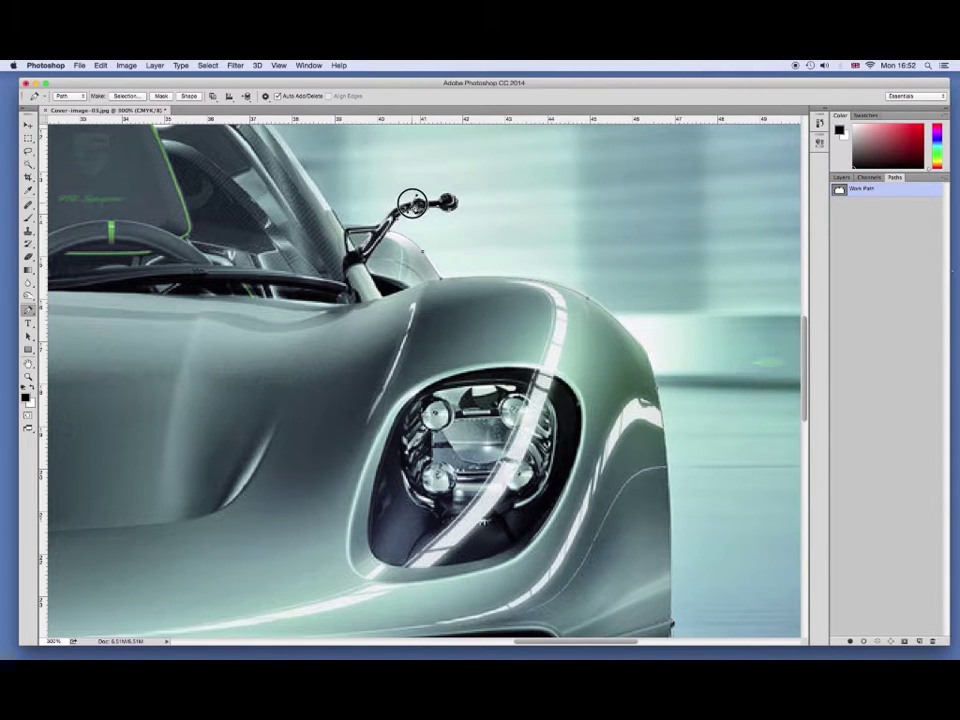
Wrap the path around the mirror stalk and round head, then bring the seats into view.
left_click(397, 203)
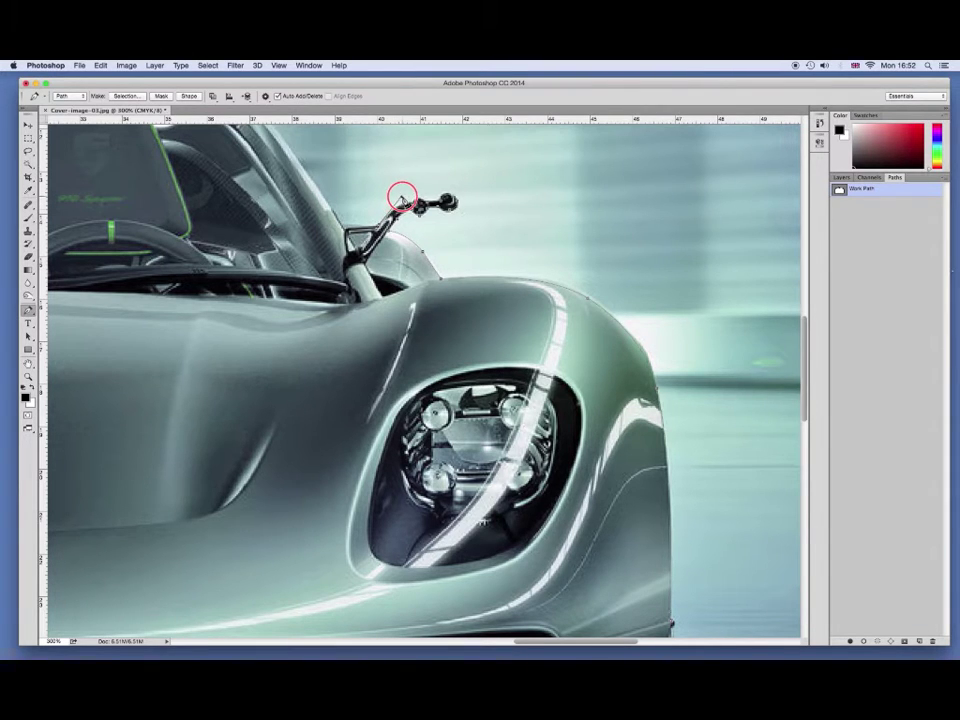
left_click(344, 226)
left_click(441, 199)
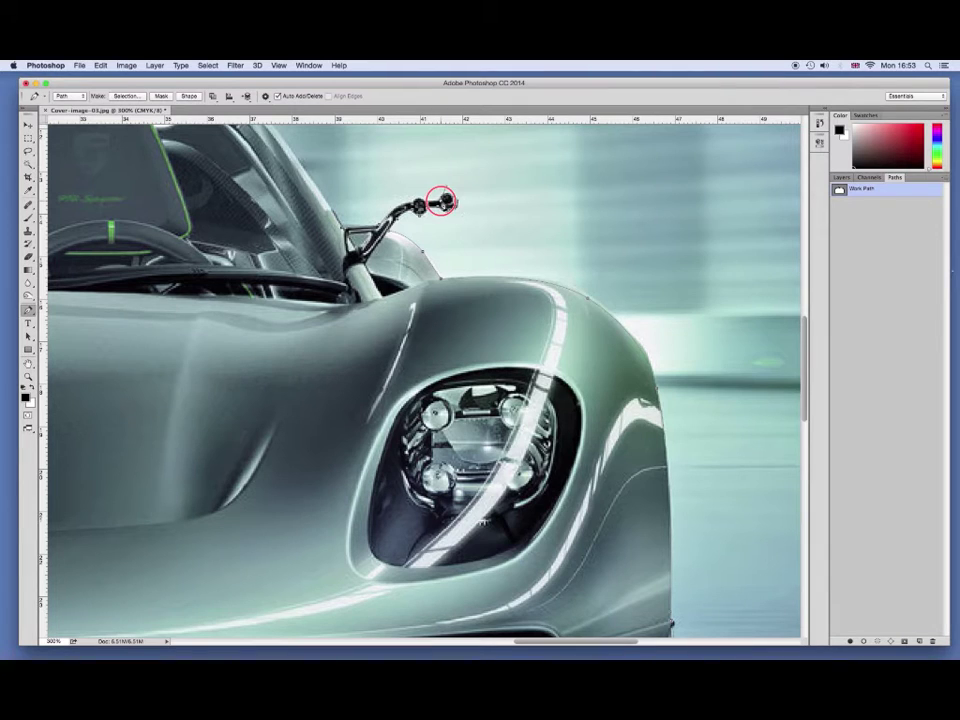
left_click(453, 196)
left_click_drag(477, 175, 605, 323)
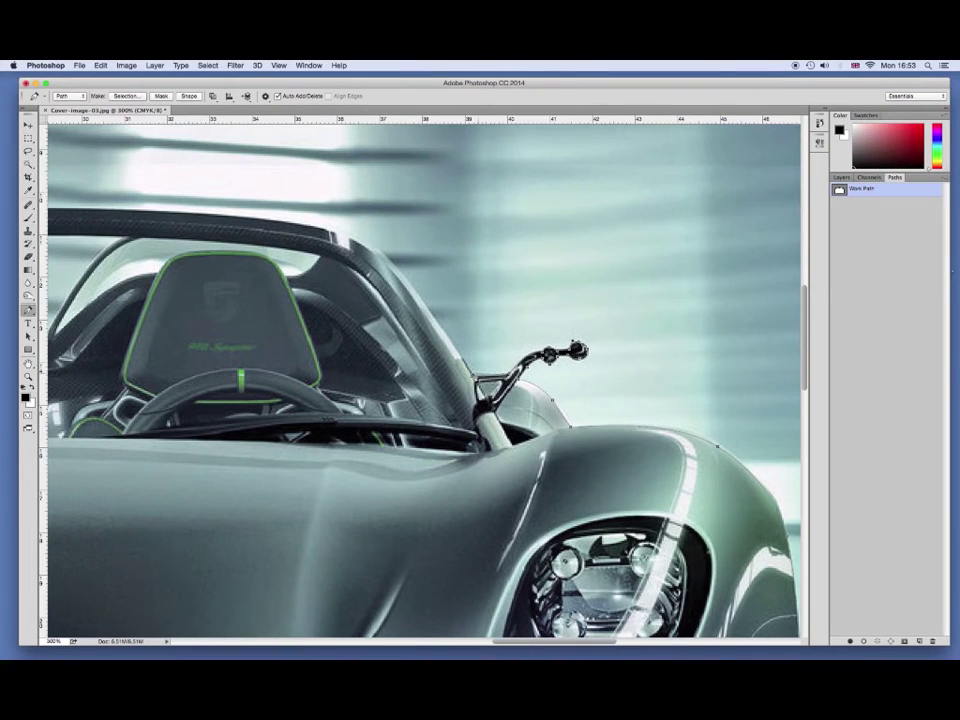
Add curved anchors up the windscreen frame and along the roll bar top to its right end.
left_click_drag(400, 273, 388, 261)
left_click(303, 218)
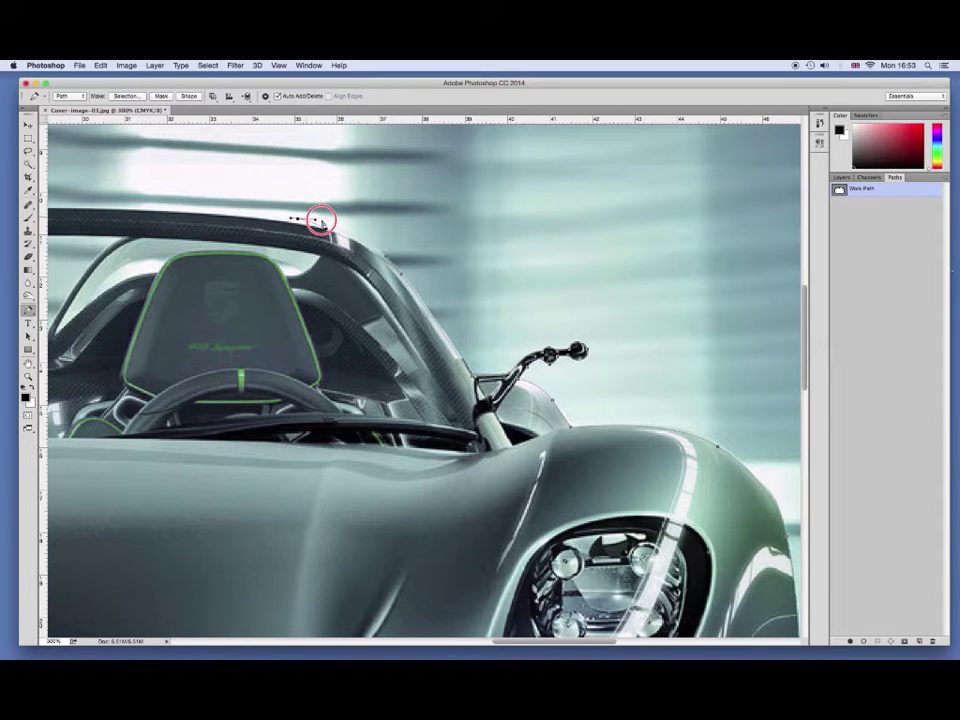
mouse_move(303, 218)
left_mouse_down()
mouse_move(366, 229)
mouse_move(612, 232)
left_mouse_up()
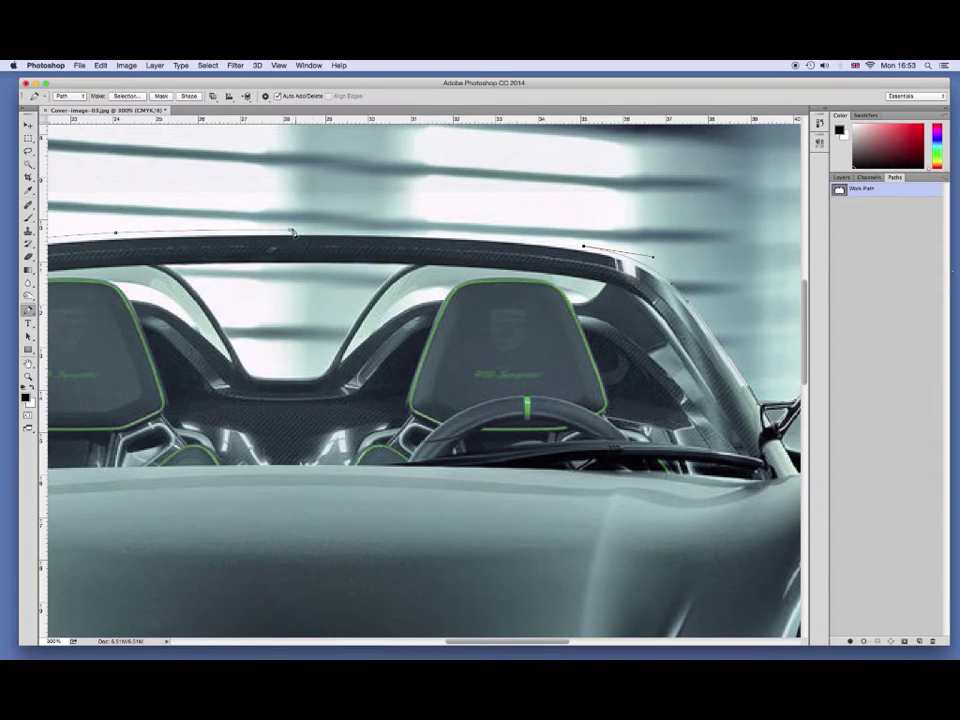
mouse_move(339, 230)
left_mouse_down()
mouse_move(437, 227)
mouse_move(299, 232)
left_mouse_up()
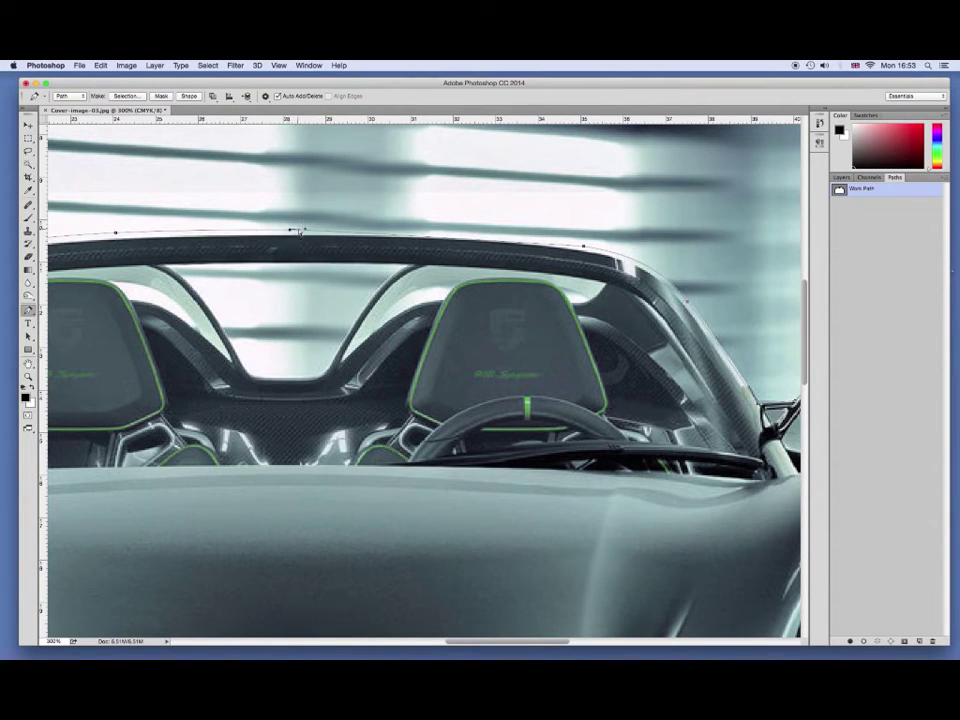
left_click_drag(360, 225, 407, 226)
left_click_drag(584, 246, 583, 244)
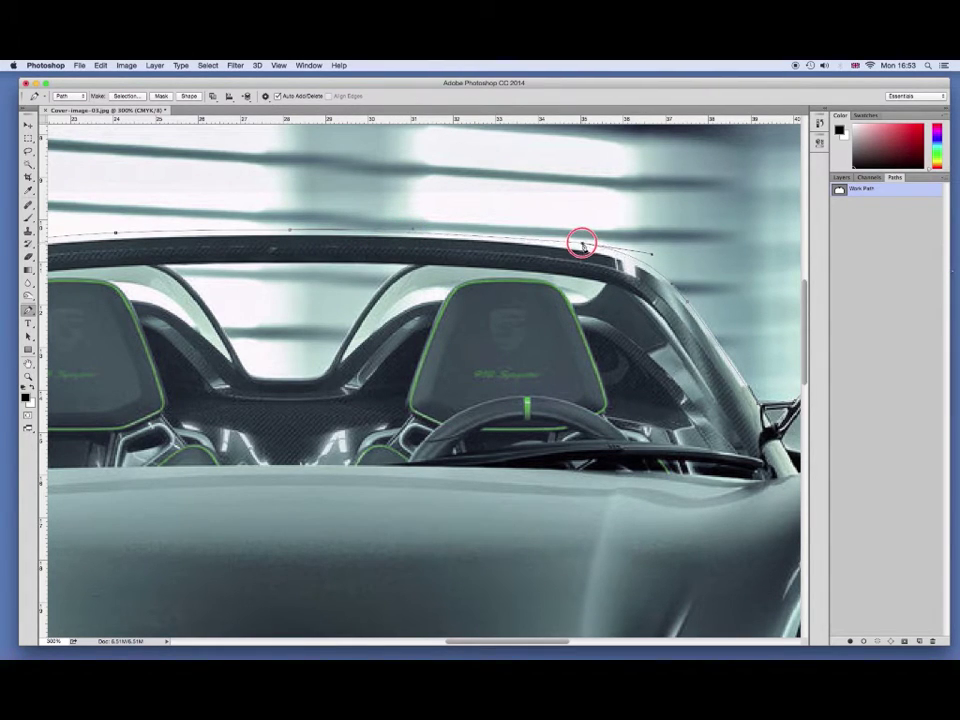
left_click_drag(582, 243, 582, 244)
key("ctrl+minus")
key("ctrl+minus")
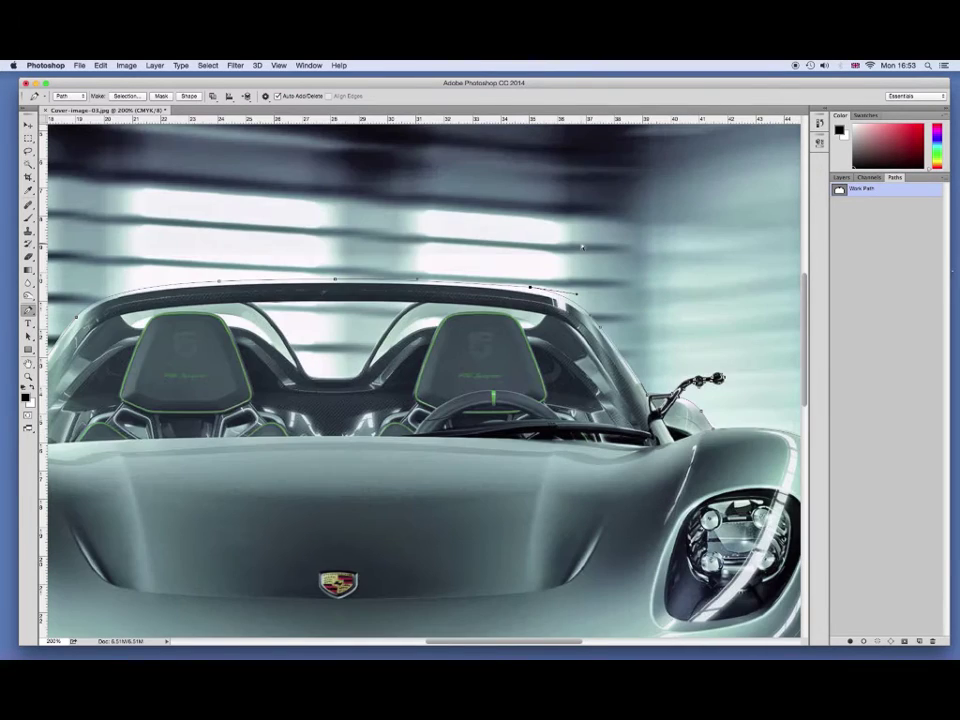
Save the work path under the name 'Car'.
key("ctrl+minus")
key("ctrl+minus")
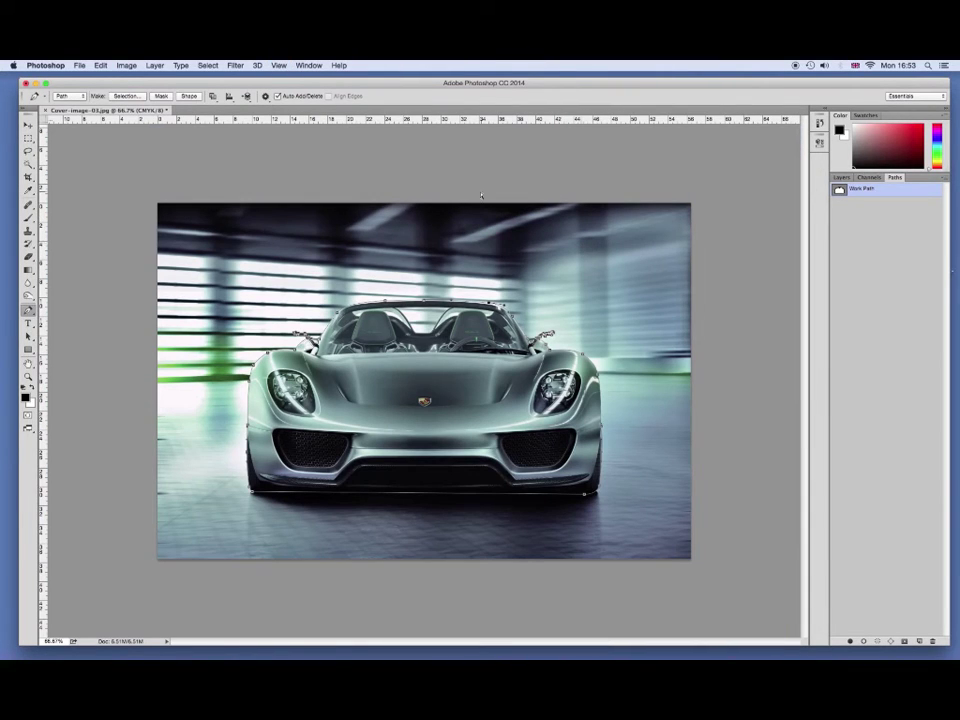
double_click(874, 189)
type("Car")
key("Return")
Convert the Background into a regular layer named 'Car'.
left_click(842, 178)
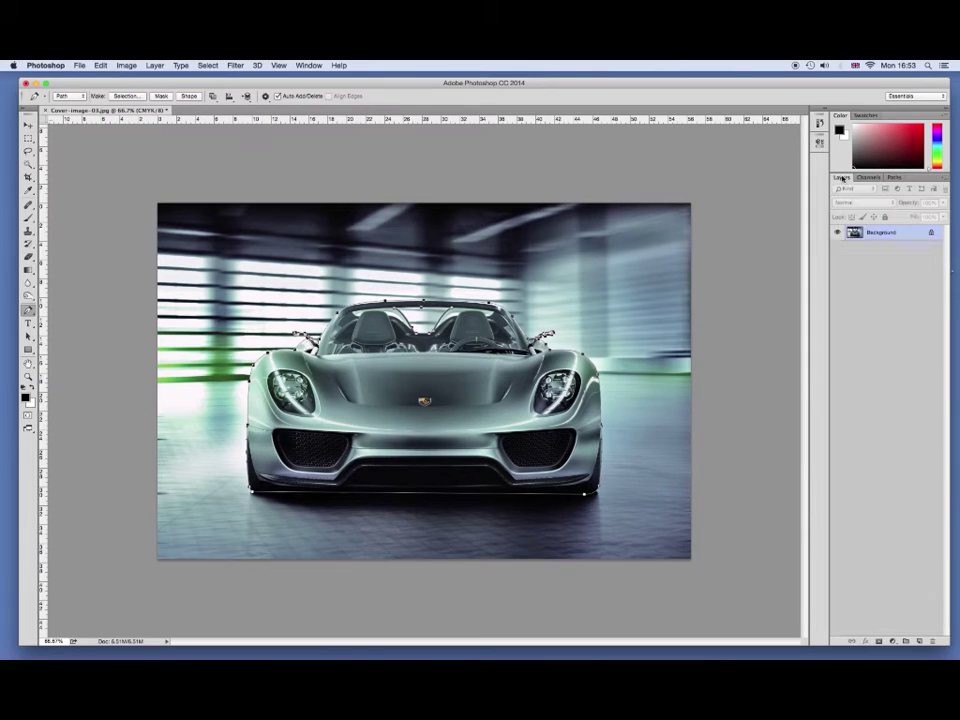
double_click(896, 231)
left_click(567, 310)
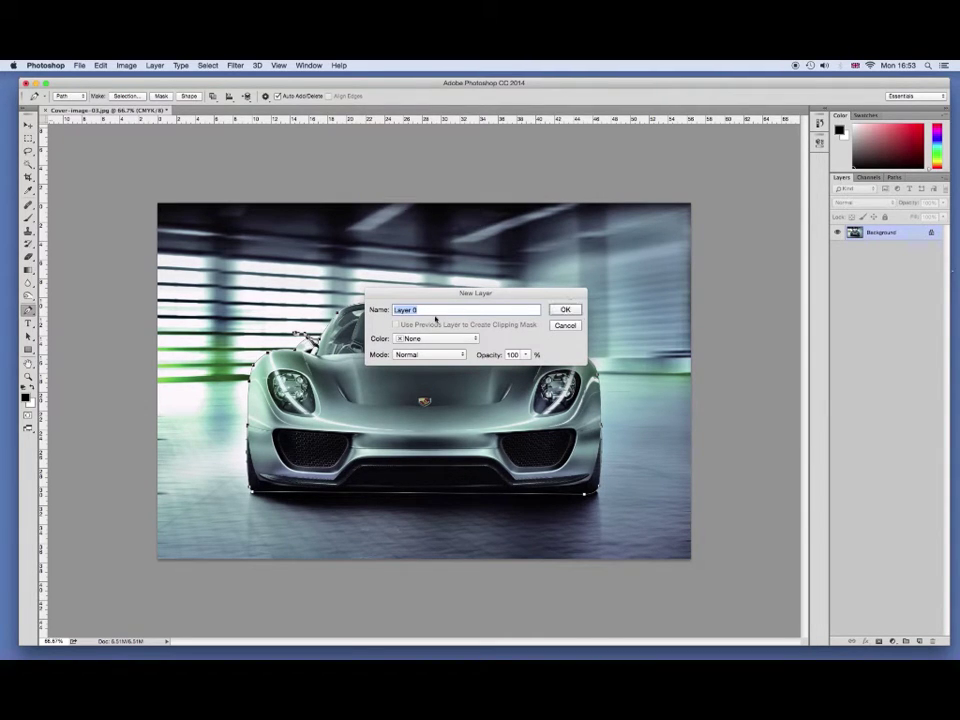
type("Car")
key("Return")
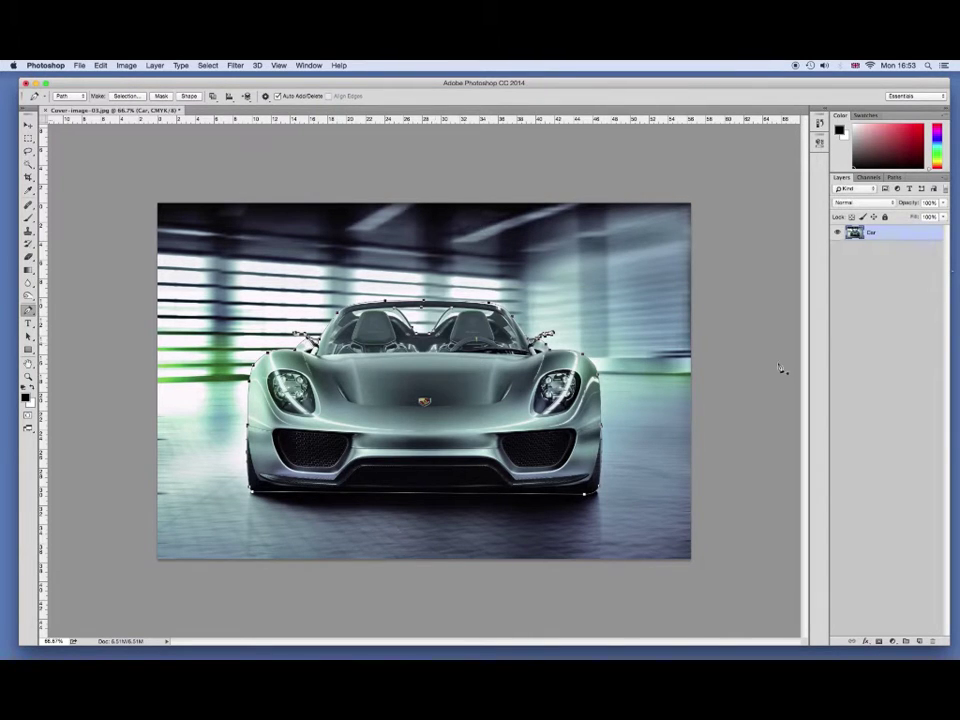
left_click(894, 177)
left_click(881, 317)
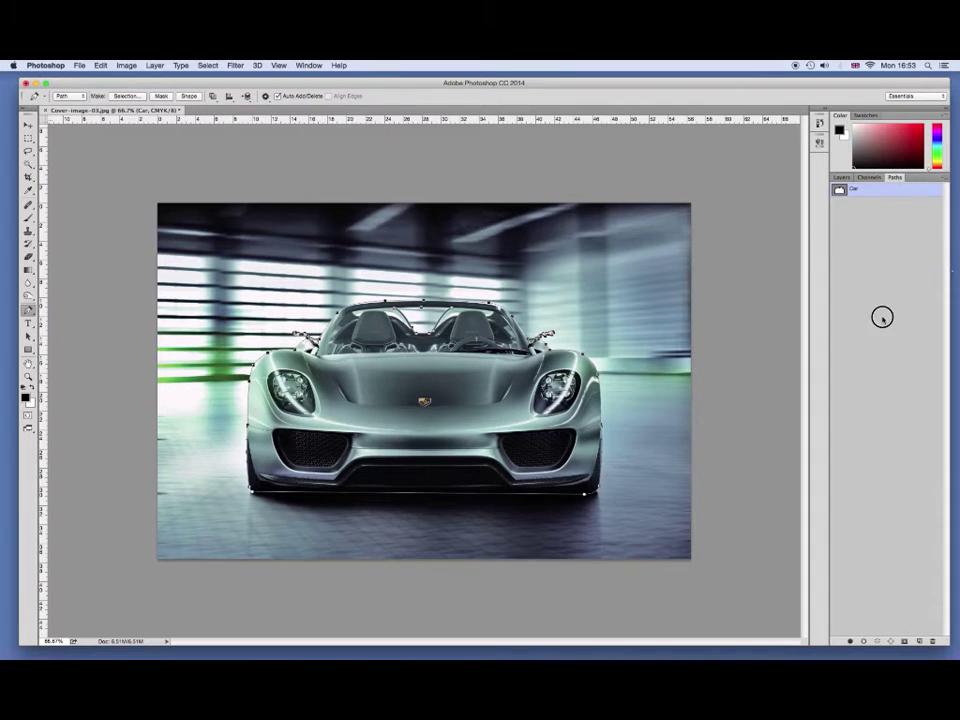
Load the Car path as a selection, invert it and delete the surrounding background.
left_click(866, 194)
key("ctrl+Return")
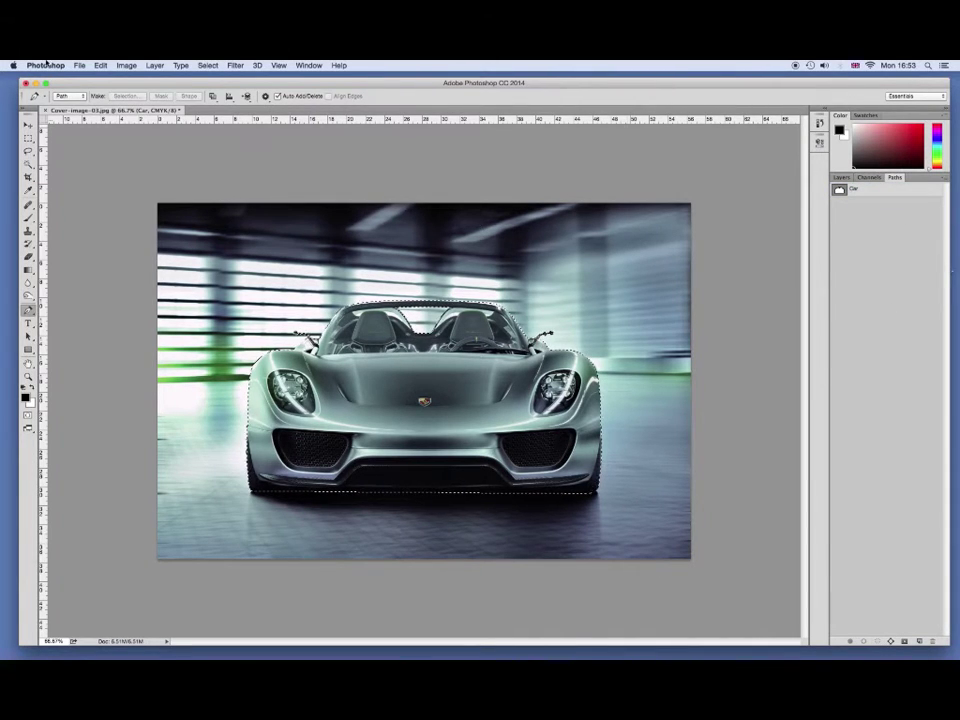
left_click(207, 65)
left_click(220, 106)
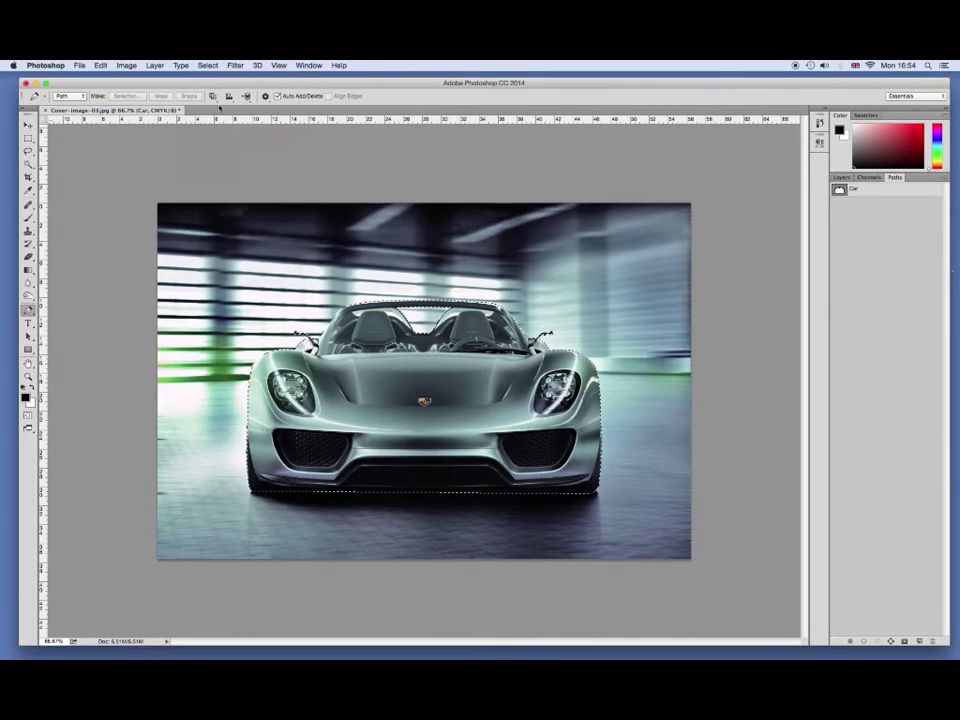
key("Delete")
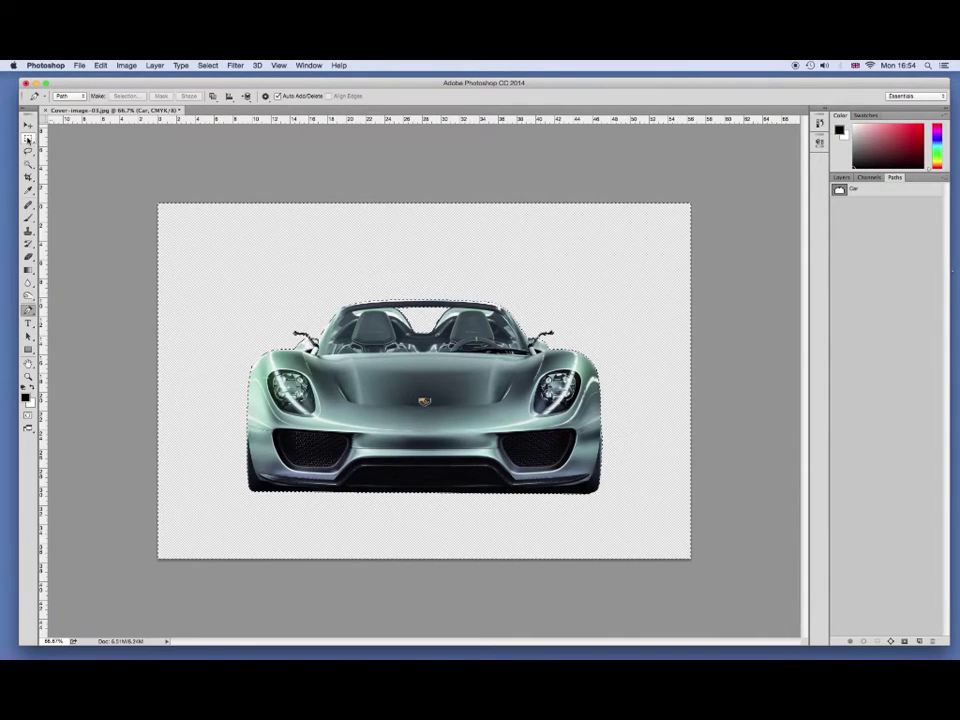
Clear the selection using the Rectangular Marquee tool.
left_click(28, 138)
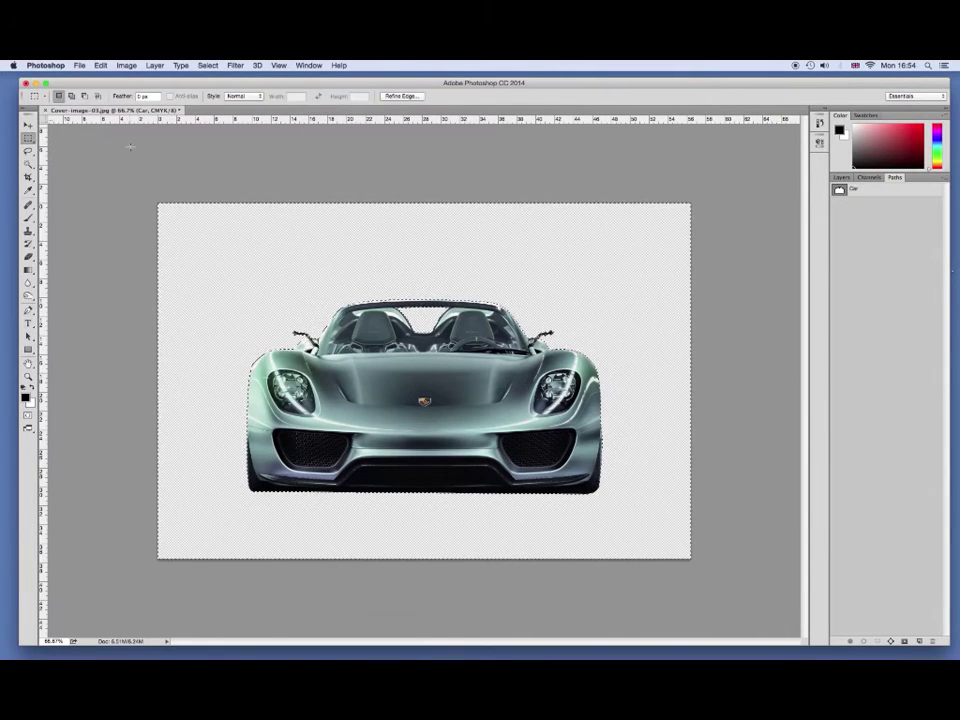
left_click(133, 150)
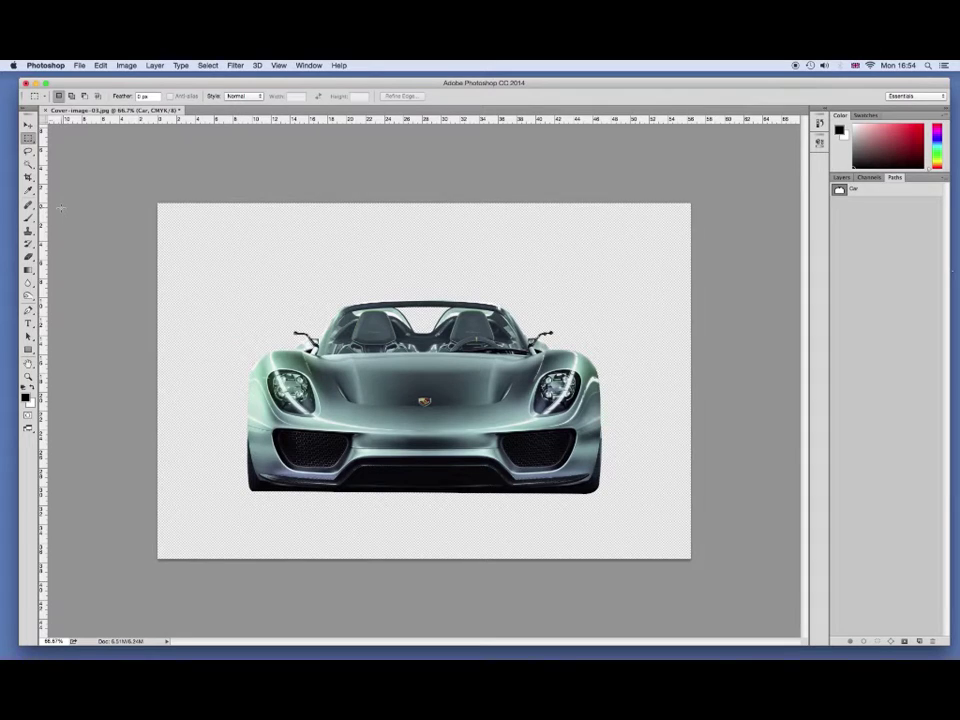
left_click(82, 65)
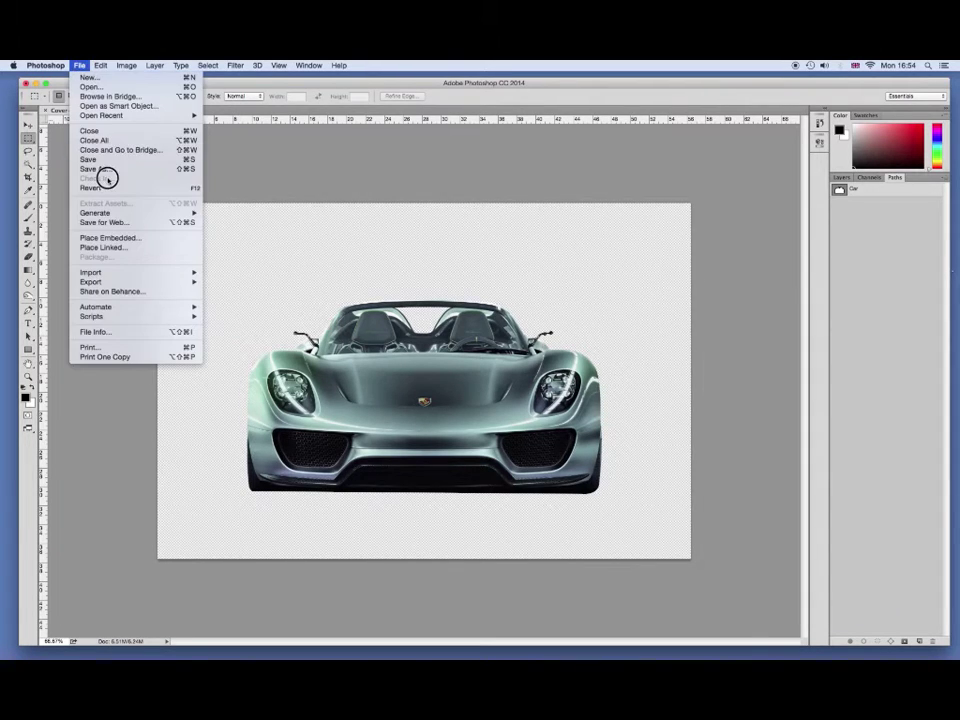
Save as Cover-image-03.psd in Photoshop format with layers included.
left_click(108, 168)
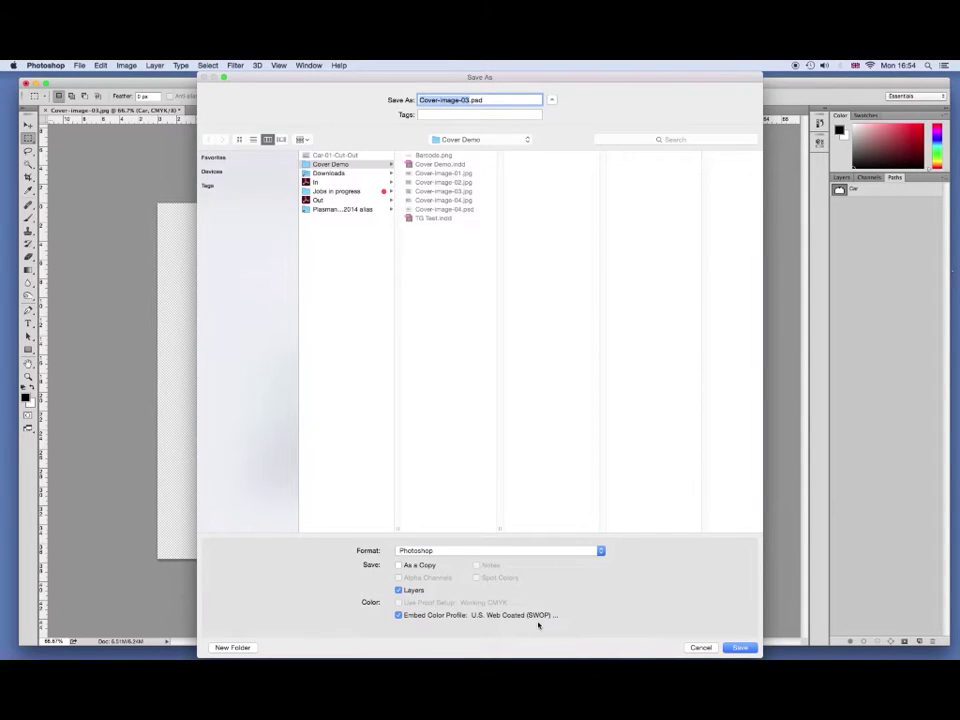
left_click(737, 648)
left_click(602, 306)
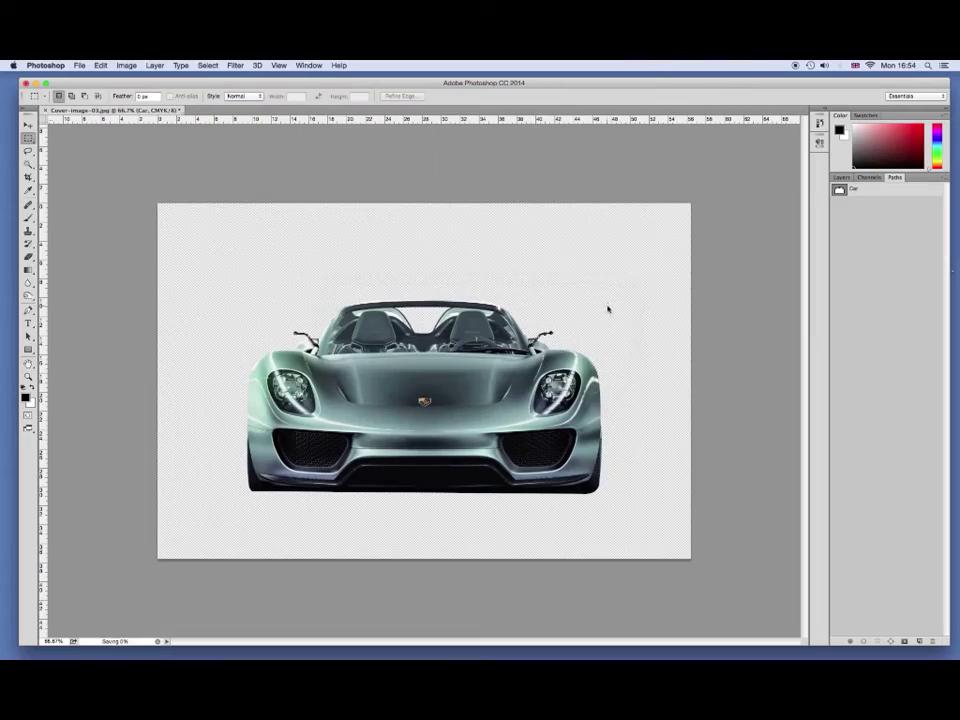
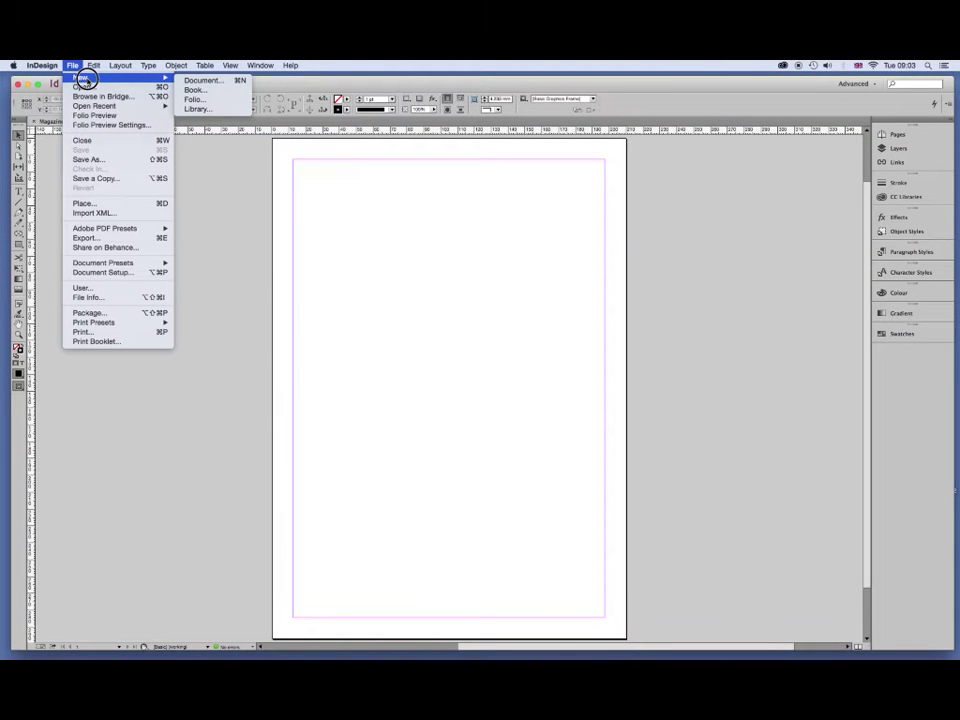
Turn off facing pages, make the page 222 × 285 mm with 3 mm bleed, and save.
left_click(104, 272)
left_click(484, 303)
left_click(422, 343)
type("222")
key("Tab")
type("28")
left_click(416, 403)
type("3")
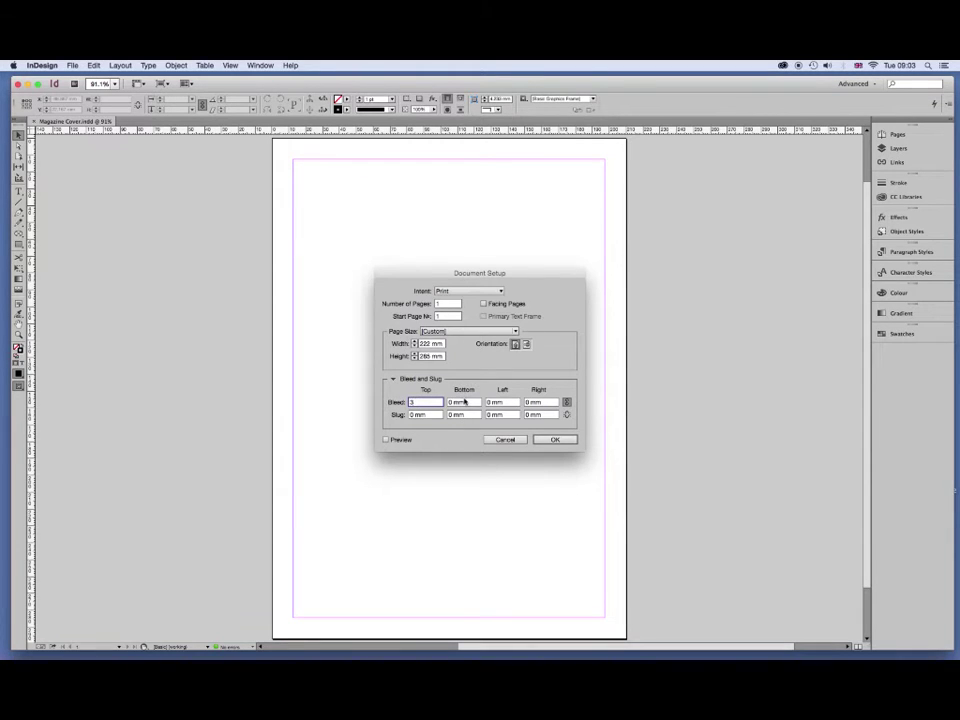
left_click(552, 440)
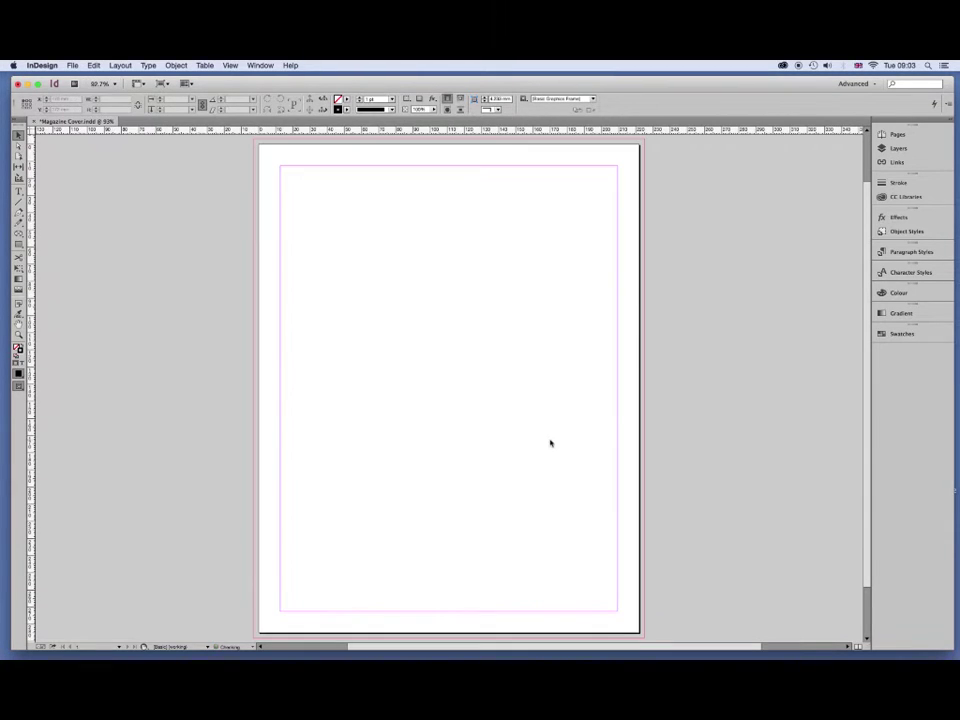
key("ctrl+s")
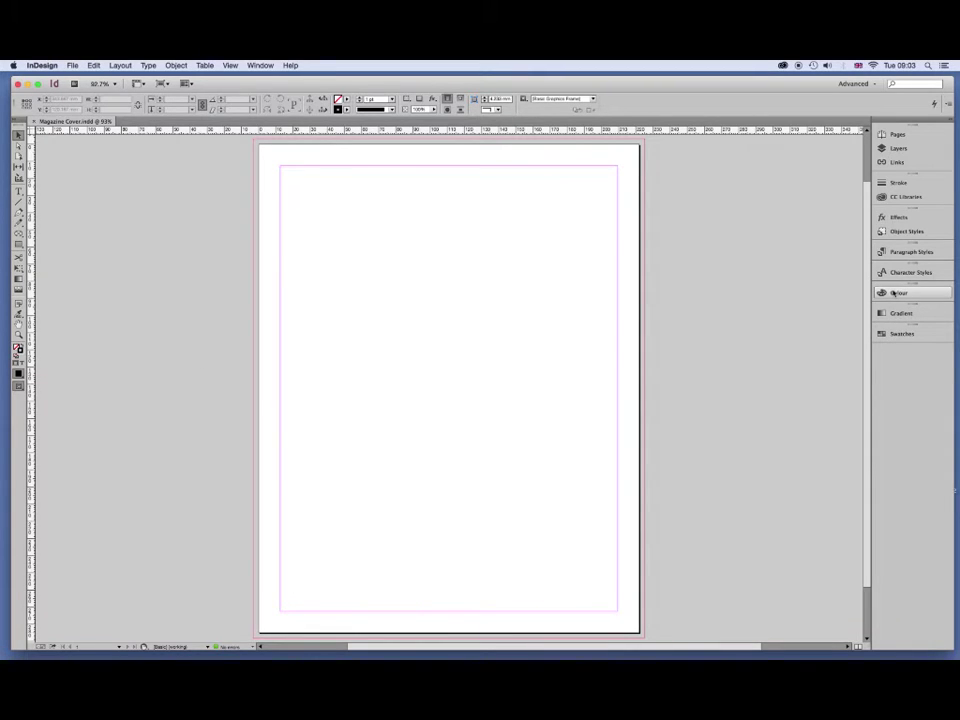
Create a C=0 M=10 Y=100 K=0 process swatch from the Swatches panel menu.
left_click(898, 334)
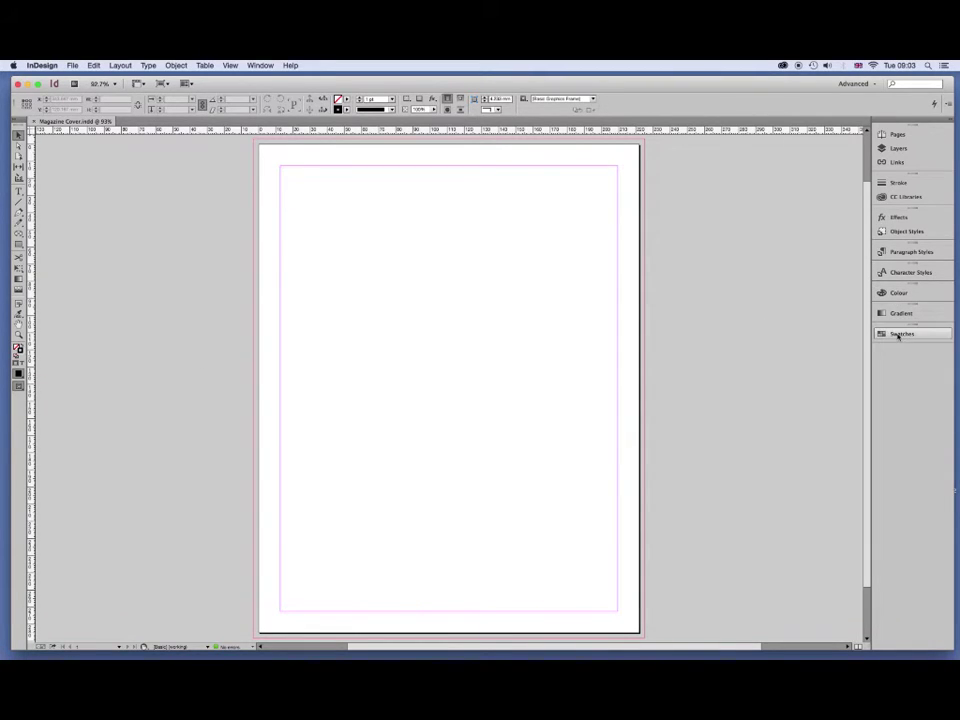
left_click(893, 336)
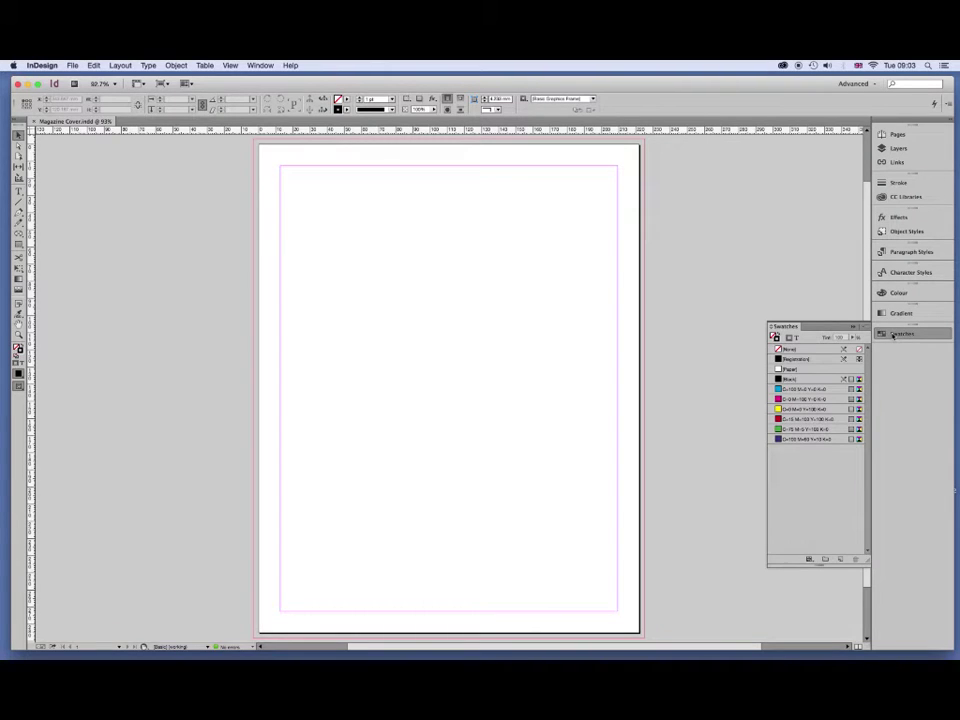
left_click(864, 326)
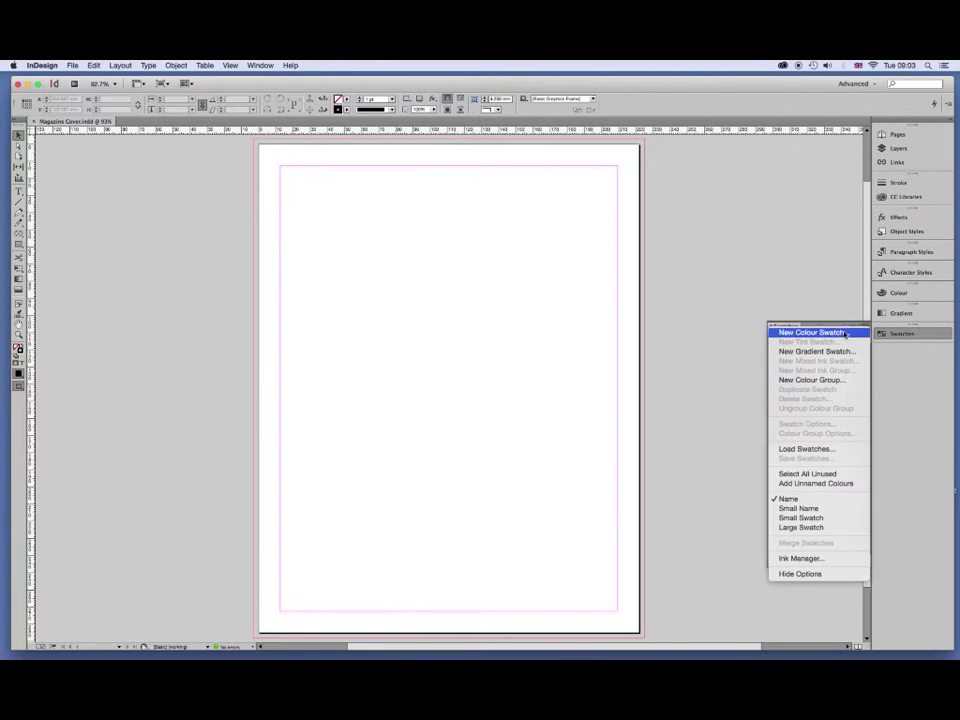
left_click(846, 333)
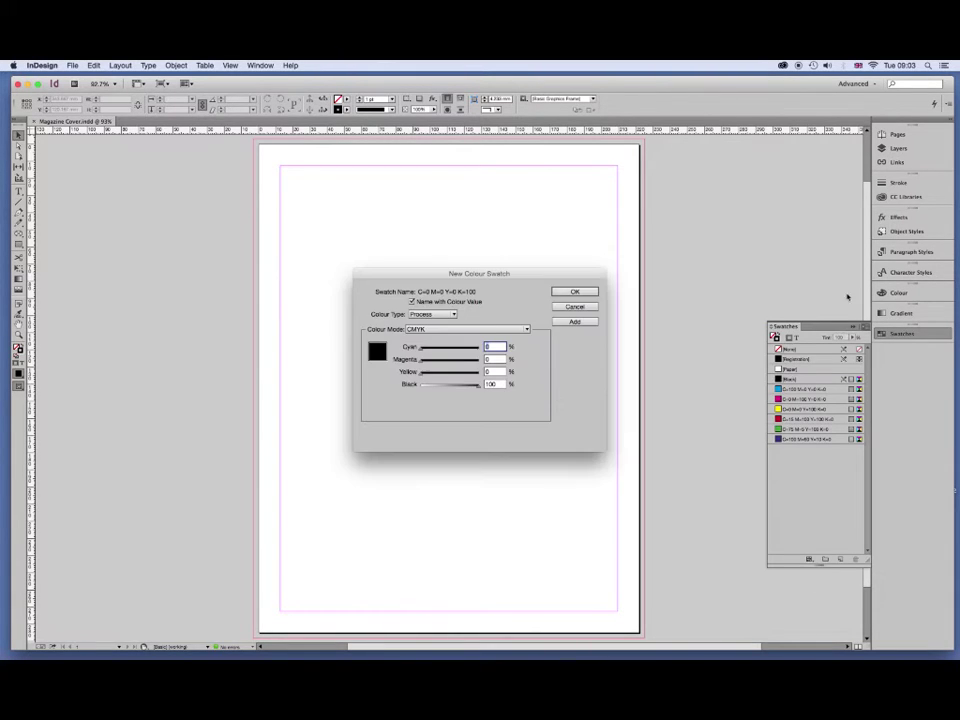
double_click(492, 384)
type("0")
left_click(493, 371)
type("100")
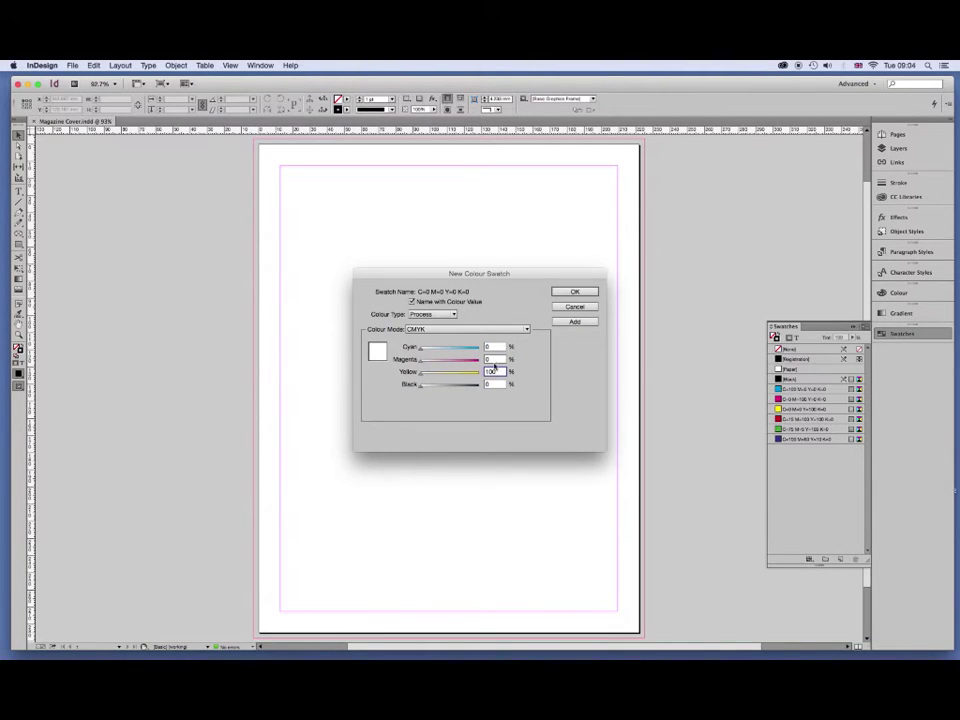
left_click(490, 359)
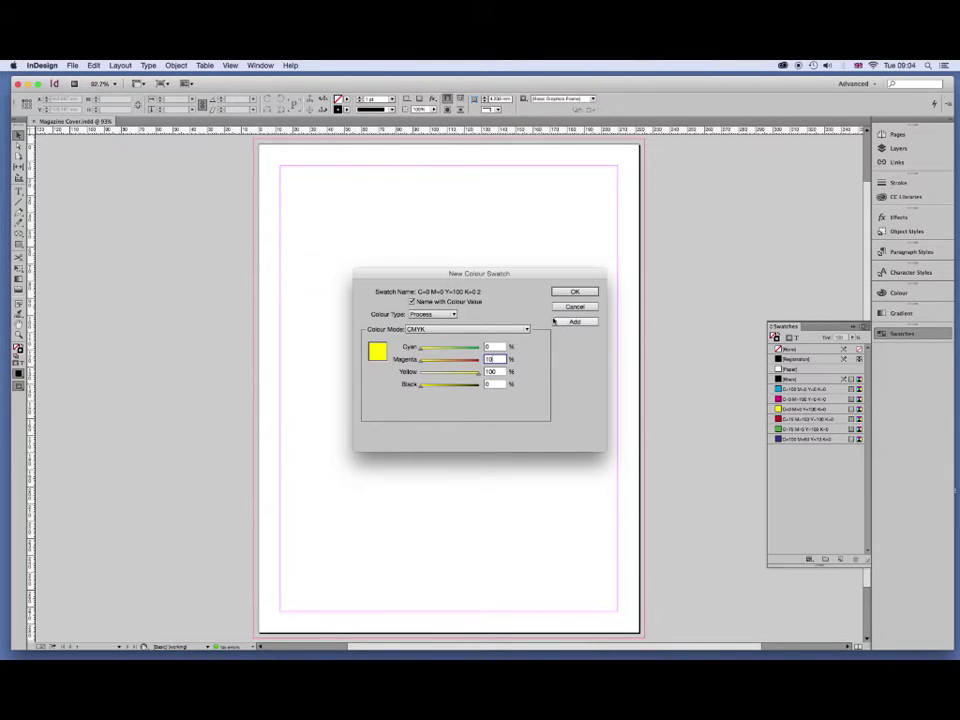
left_click(562, 321)
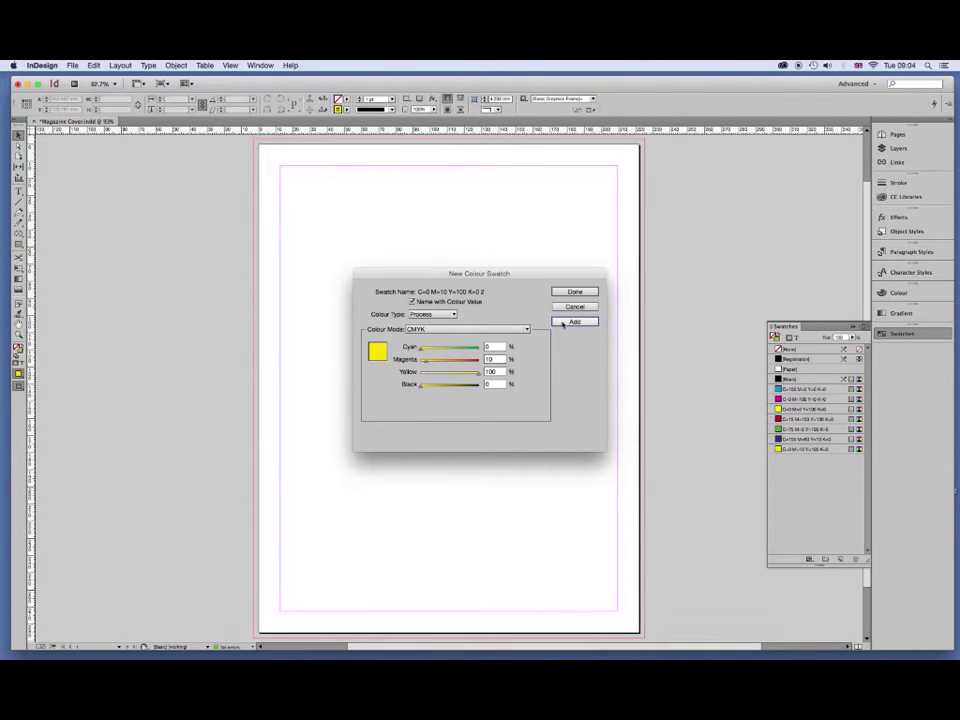
left_click(572, 291)
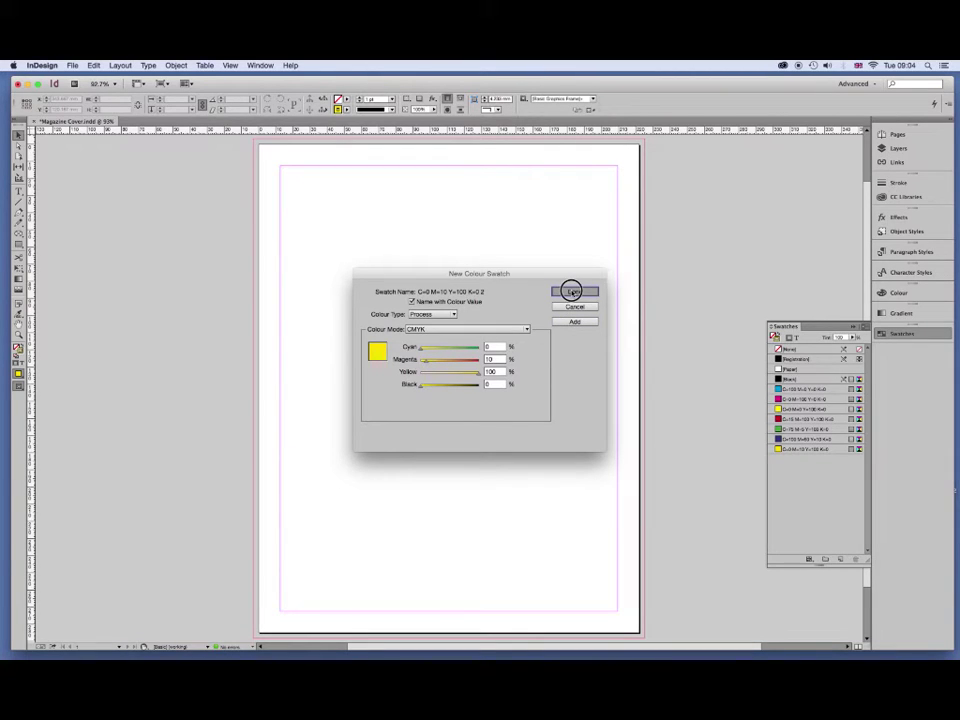
Draw a rectangle frame across the top of the page and fill it with the new yellow.
left_click(19, 243)
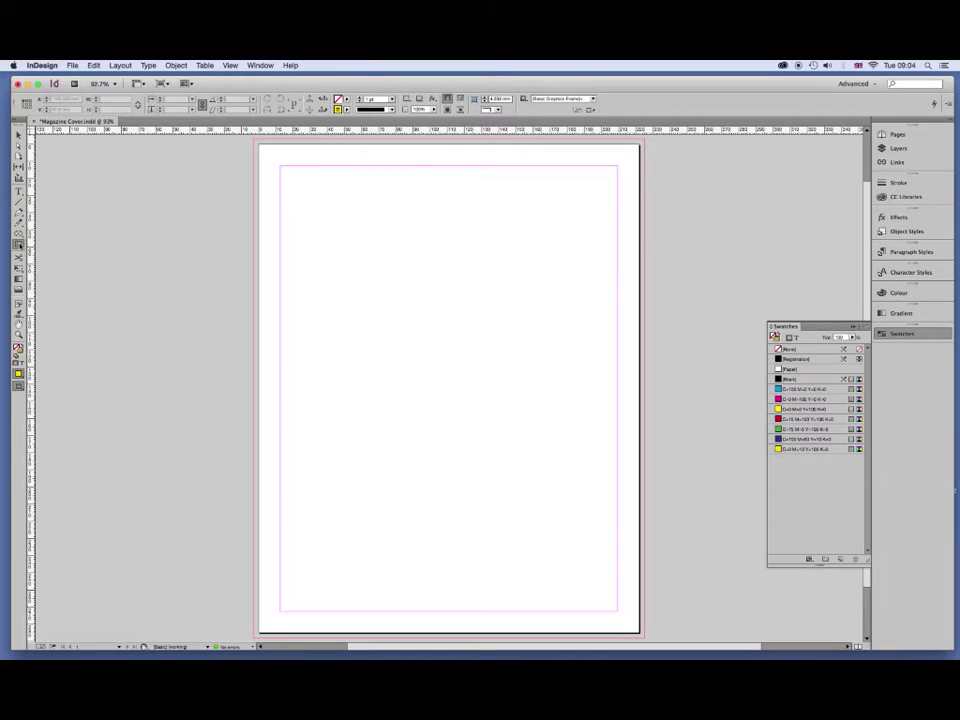
left_click_drag(255, 143, 645, 208)
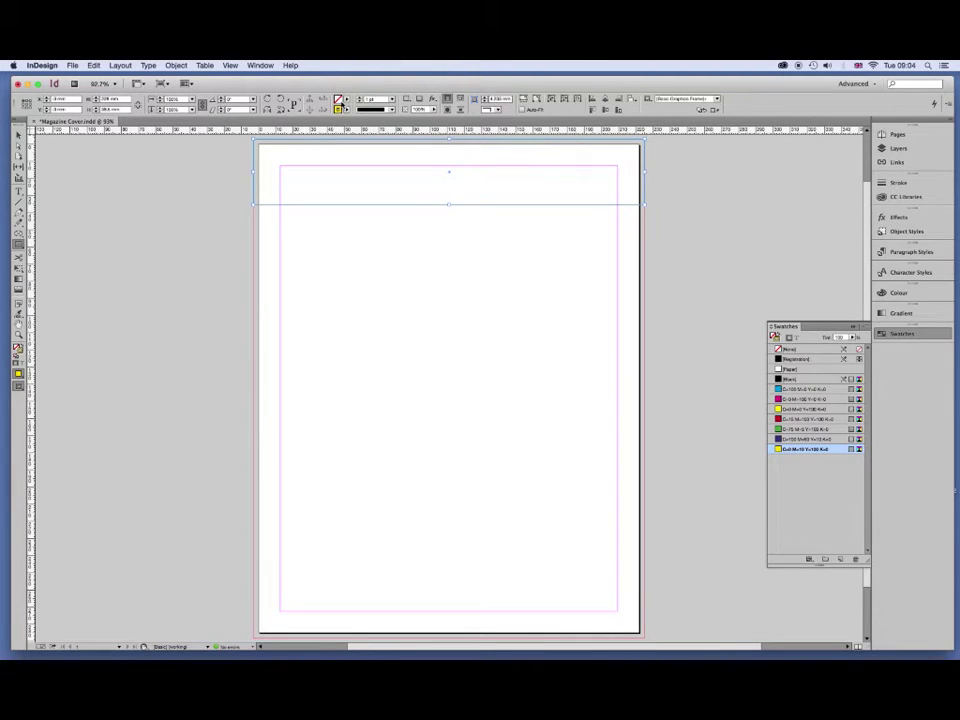
left_click(347, 100)
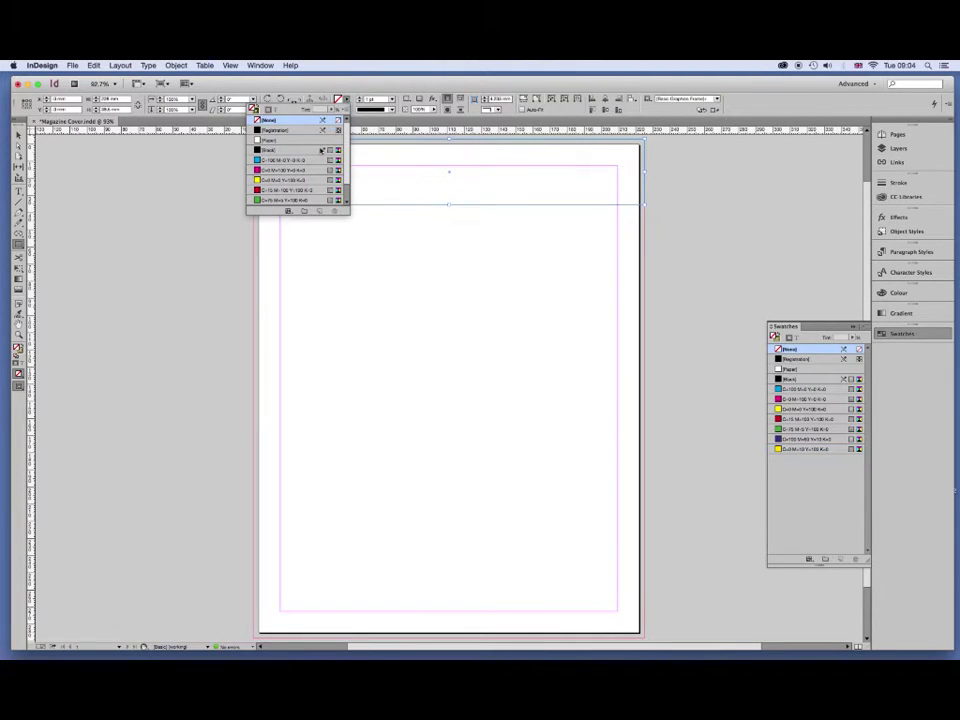
scroll(312, 168, "down", 2)
left_click(281, 201)
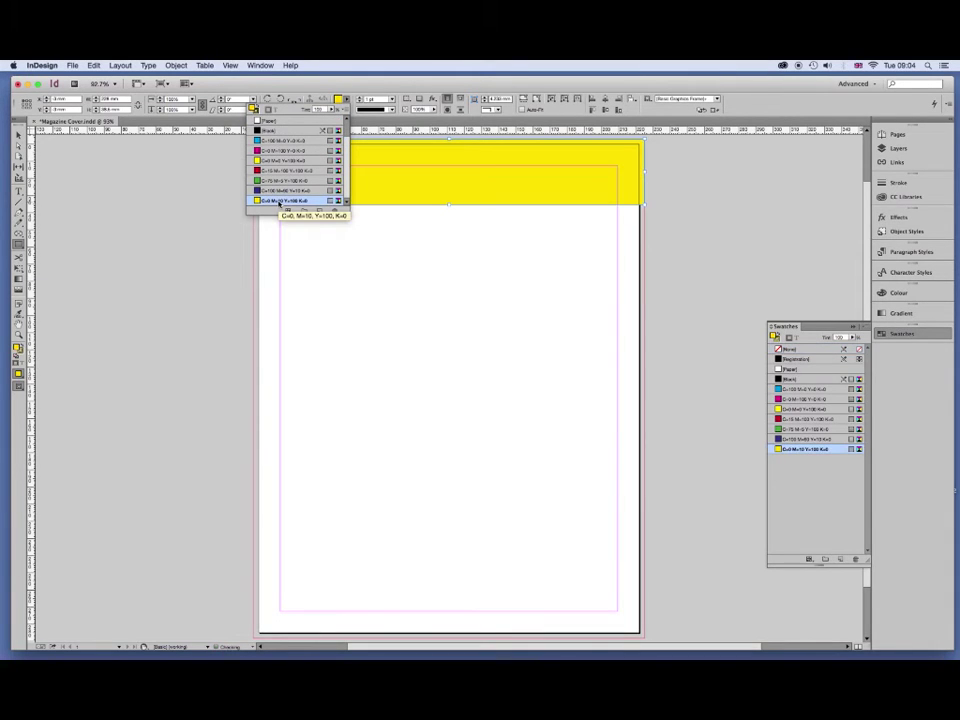
Set the yellow banner's stroke to None.
left_click(16, 133)
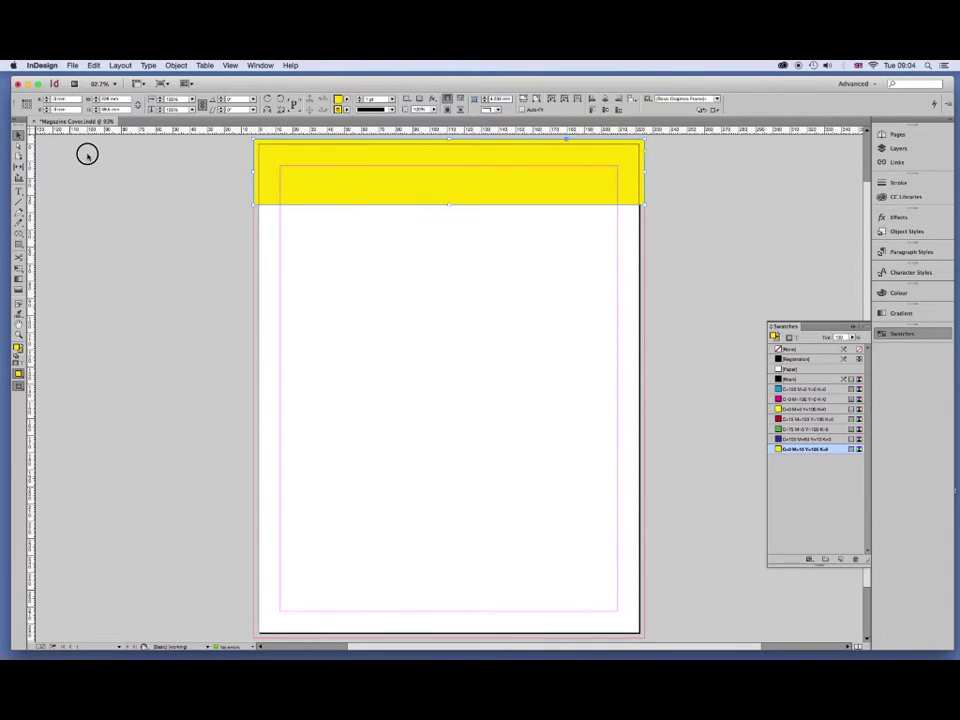
left_click(367, 174)
left_click(346, 110)
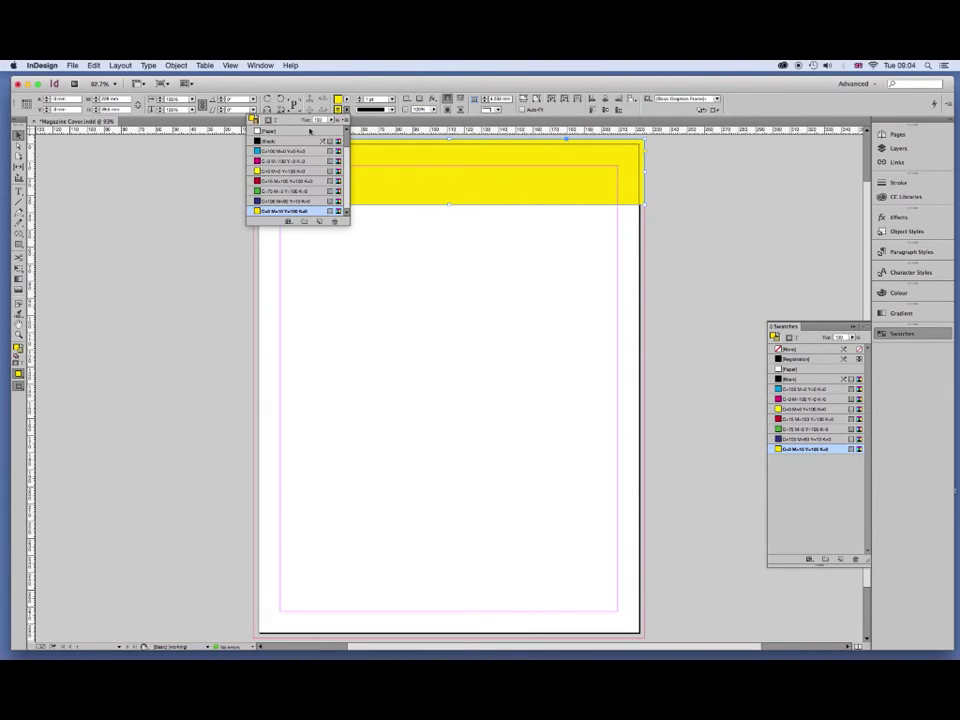
left_click_drag(347, 165, 347, 129)
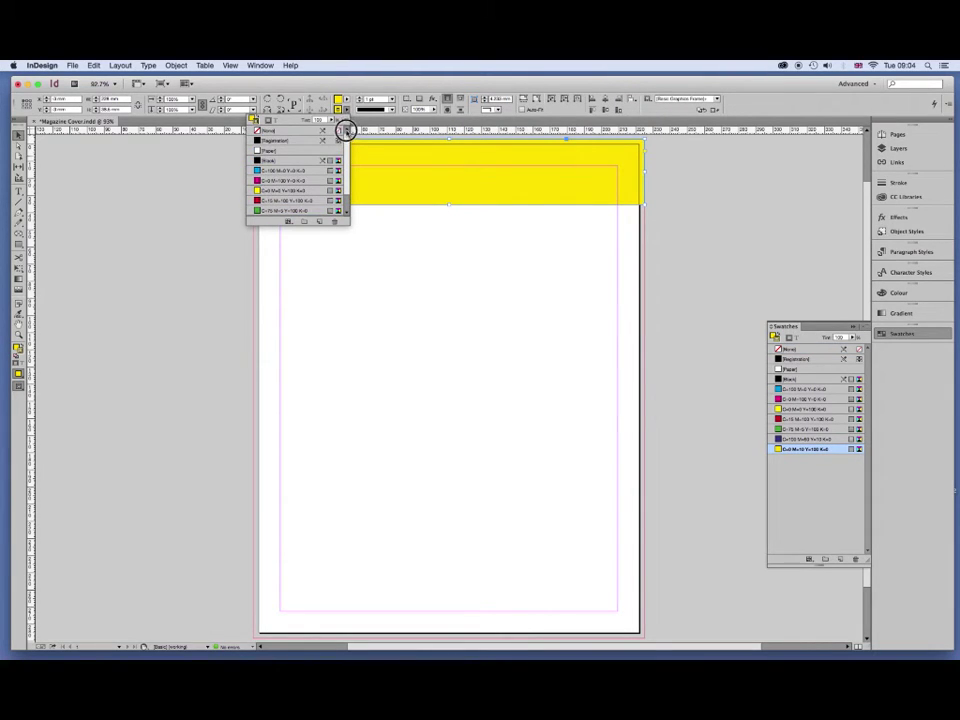
left_click(283, 131)
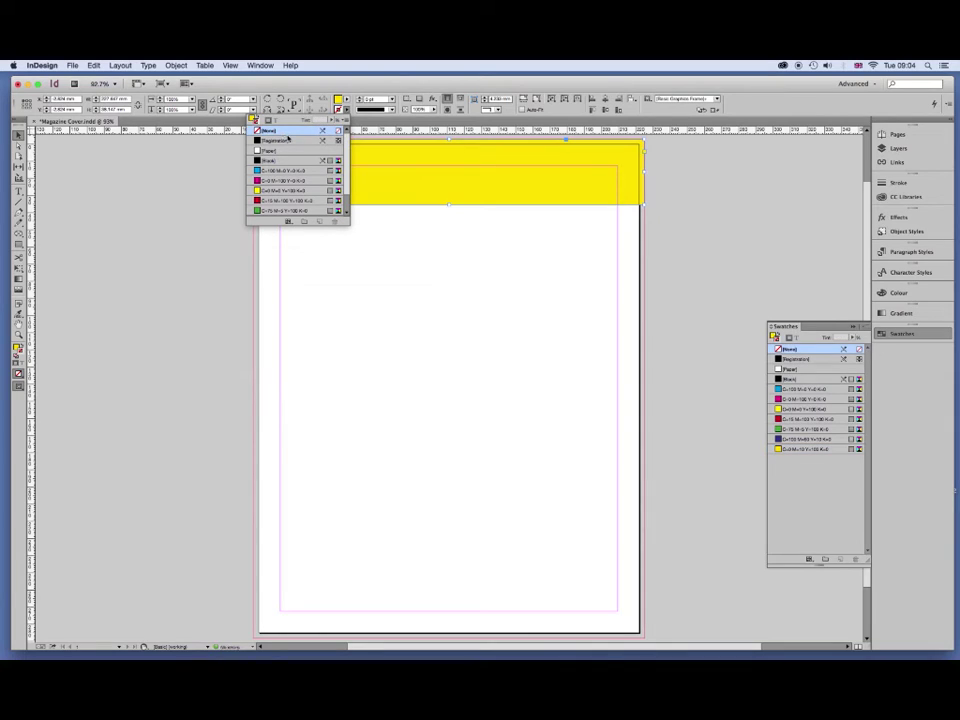
left_click(359, 223)
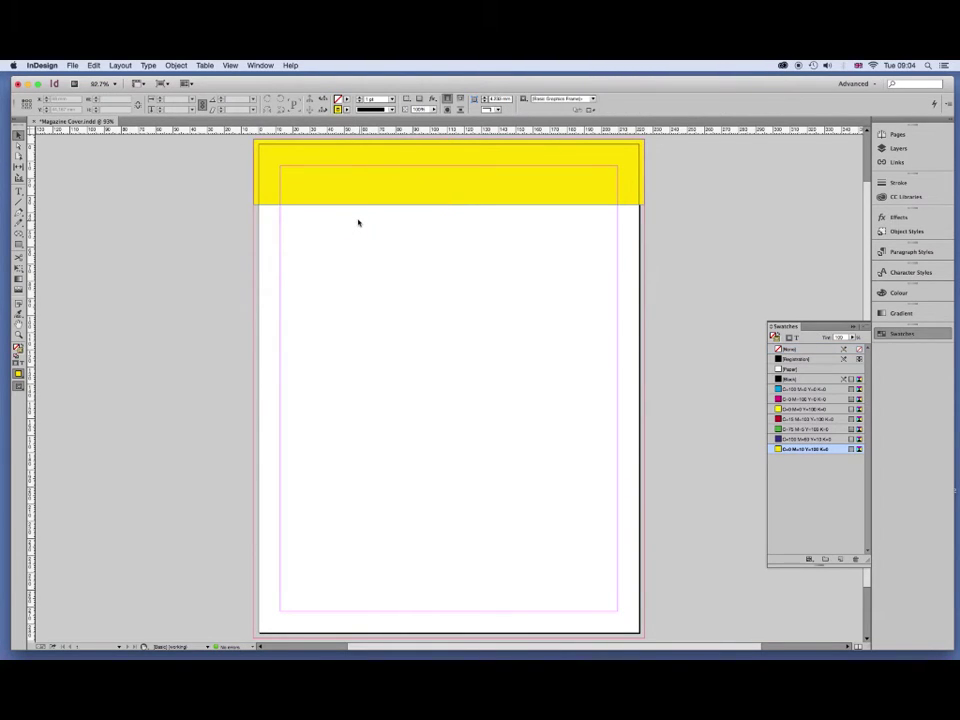
left_click(261, 66)
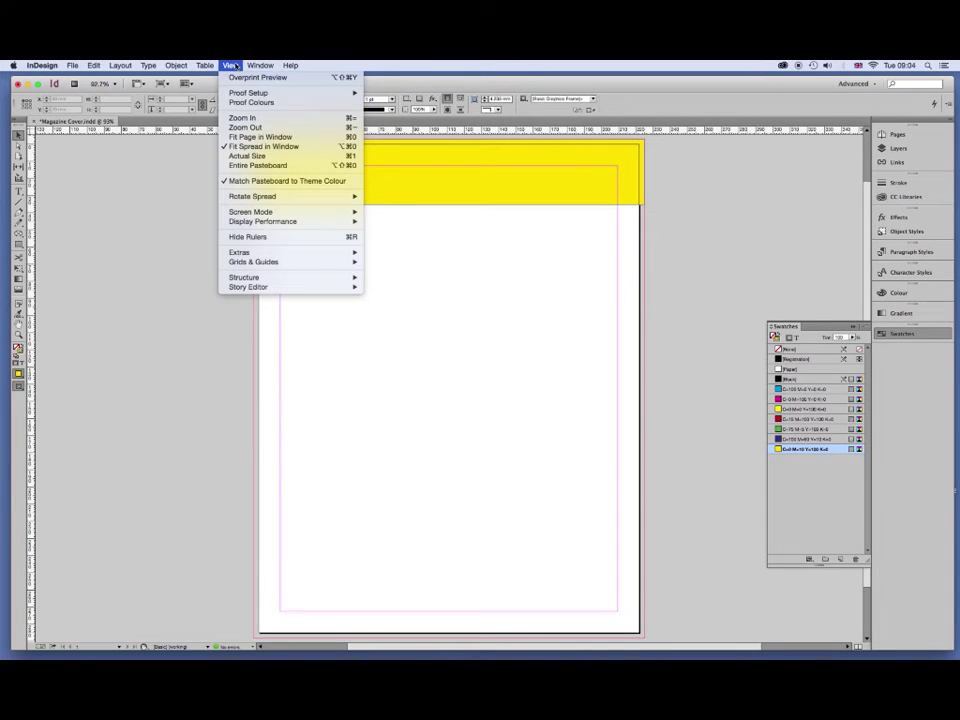
mouse_move(251, 212)
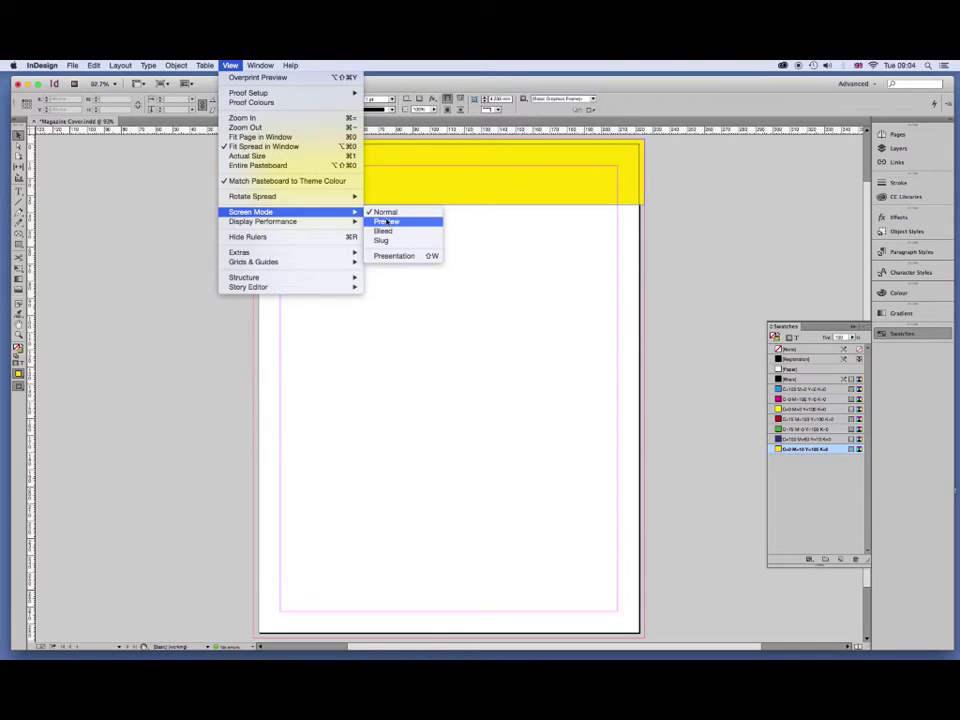
left_click(386, 221)
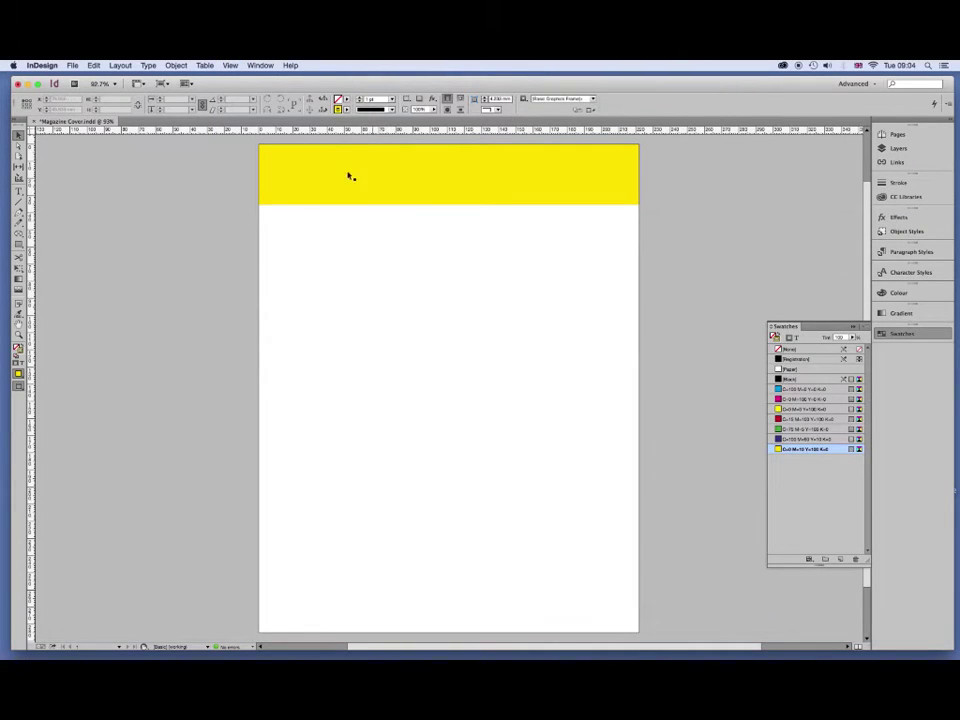
left_click(260, 65)
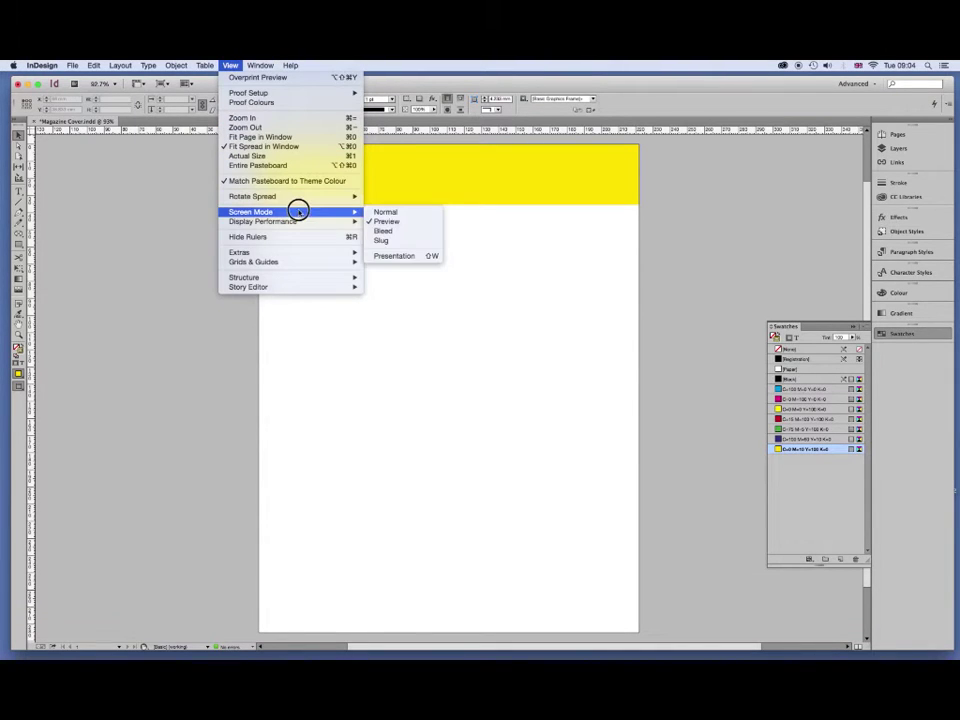
mouse_move(252, 212)
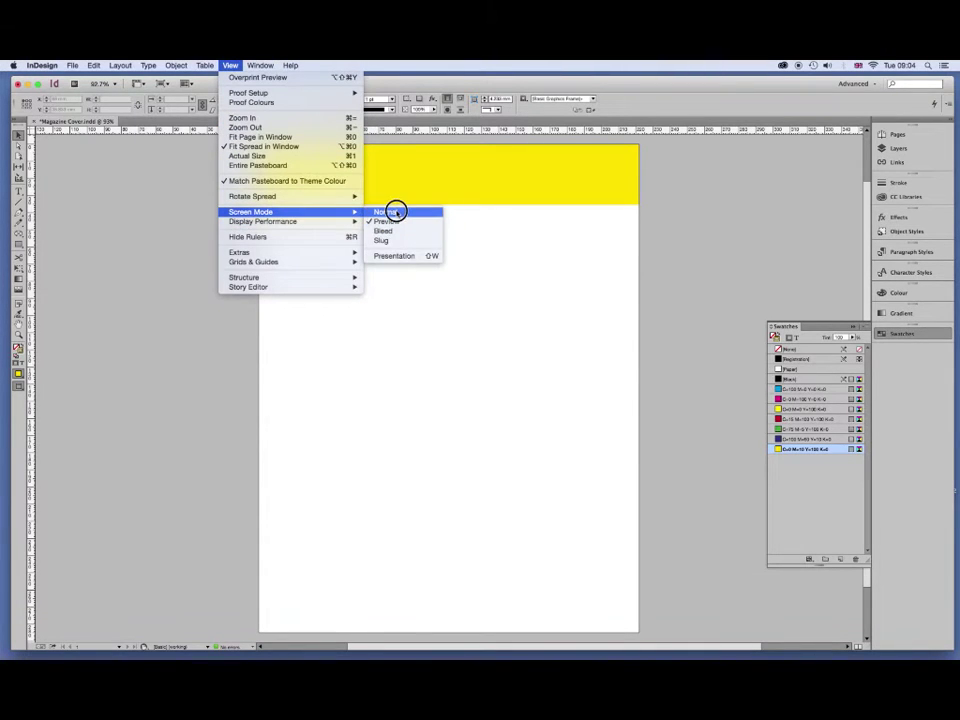
left_click(396, 212)
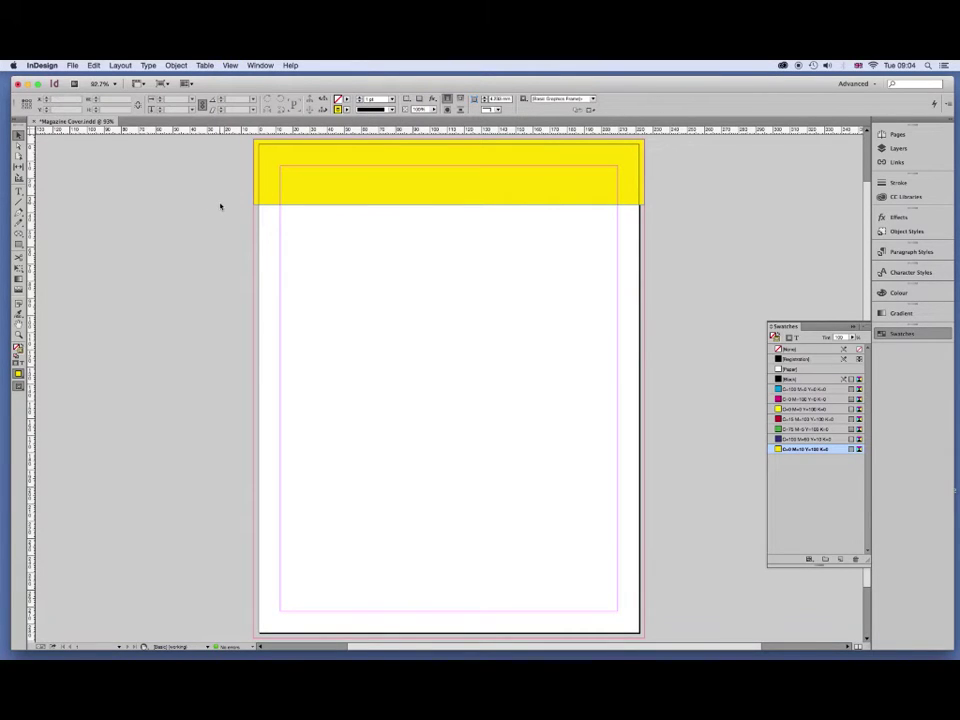
left_click(18, 191)
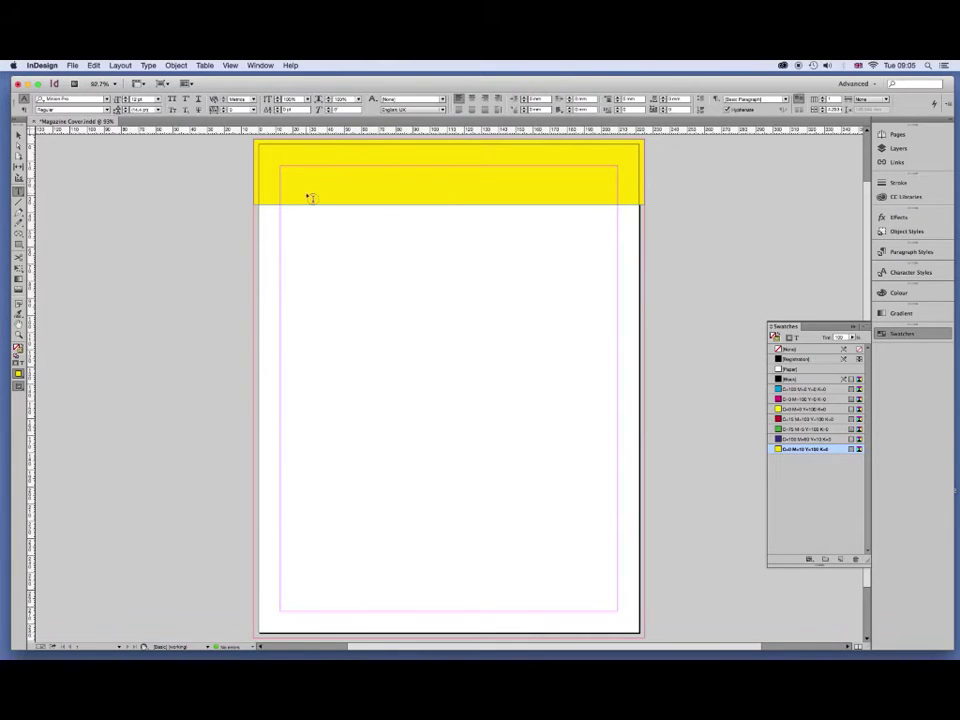
Draw a text frame below the banner and type the 'LAMBO HURACÁN' headline with its accent.
left_click_drag(293, 239, 490, 296)
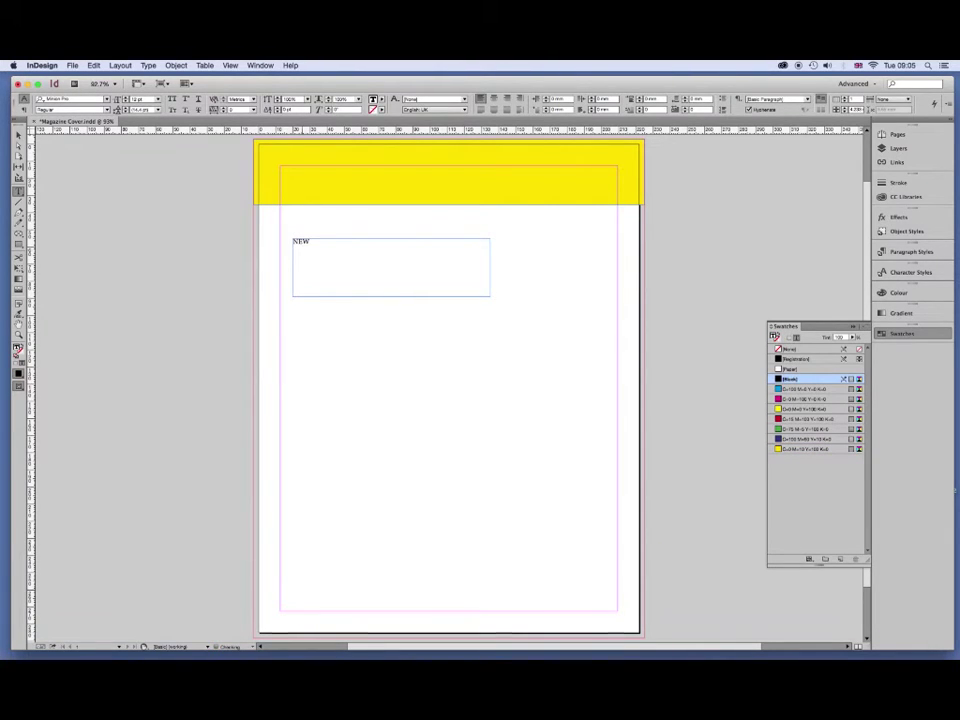
left_click(18, 335)
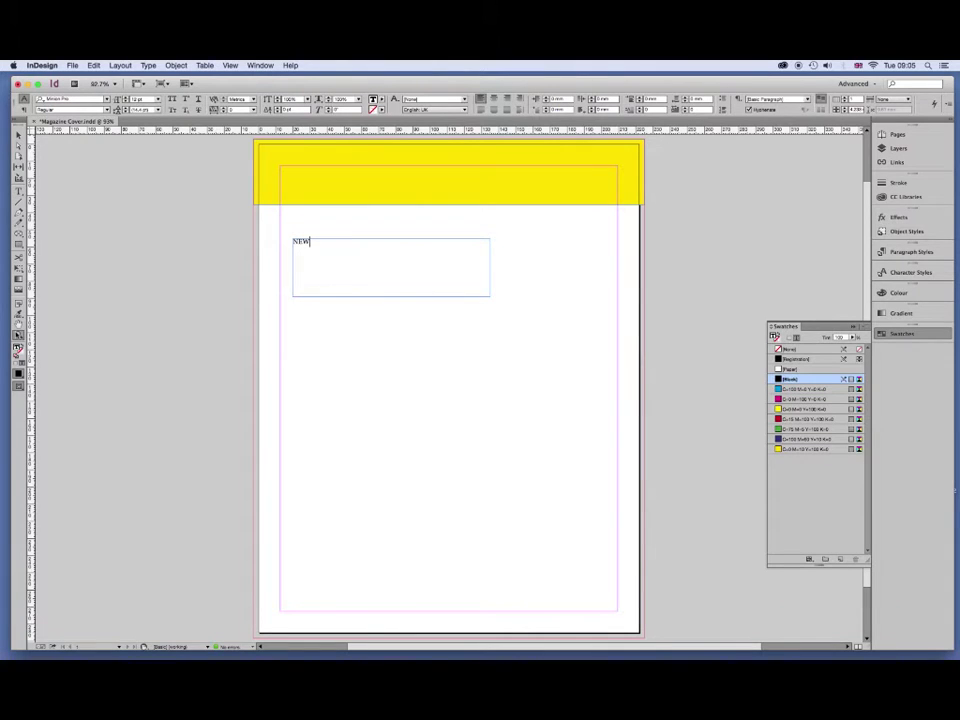
mouse_move(259, 226)
left_mouse_down()
mouse_move(493, 328)
mouse_move(516, 324)
left_mouse_up()
key("t")
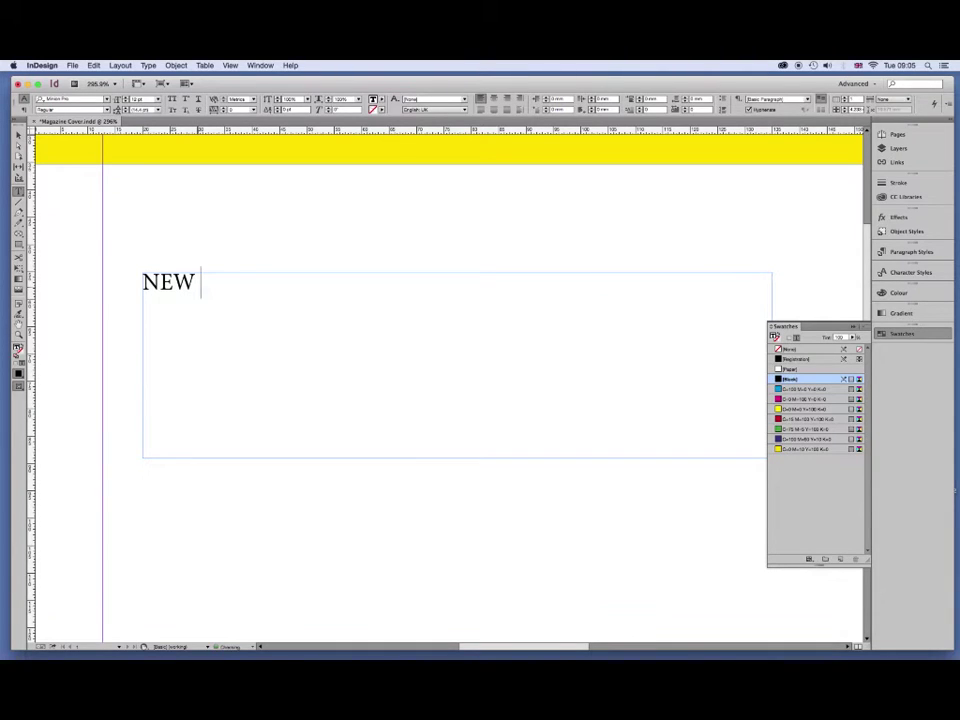
type("LAMBO")
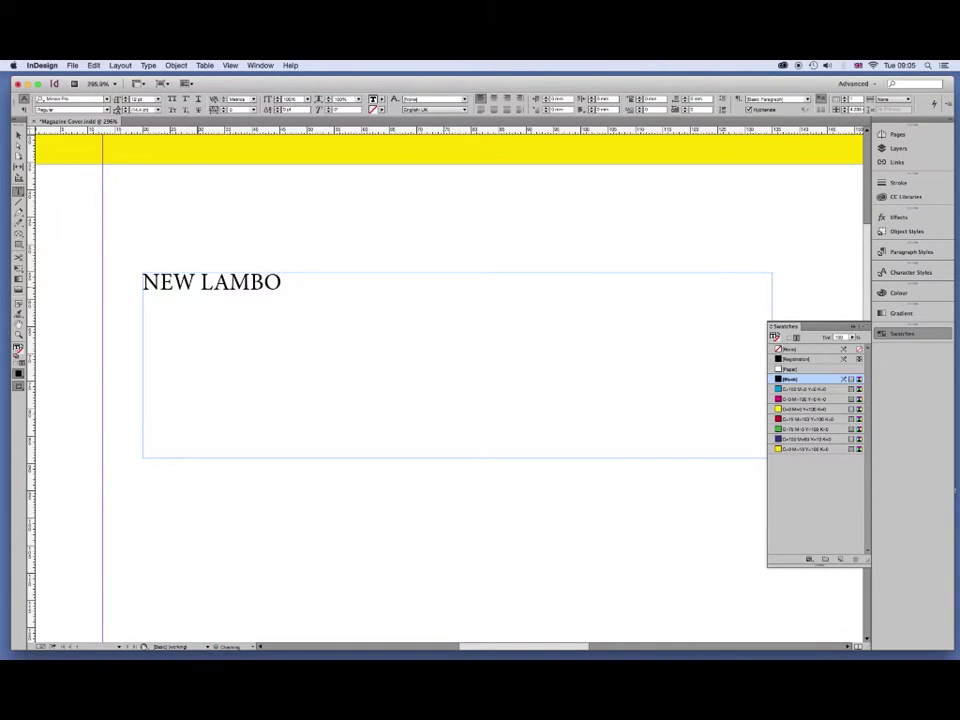
type(" HURA")
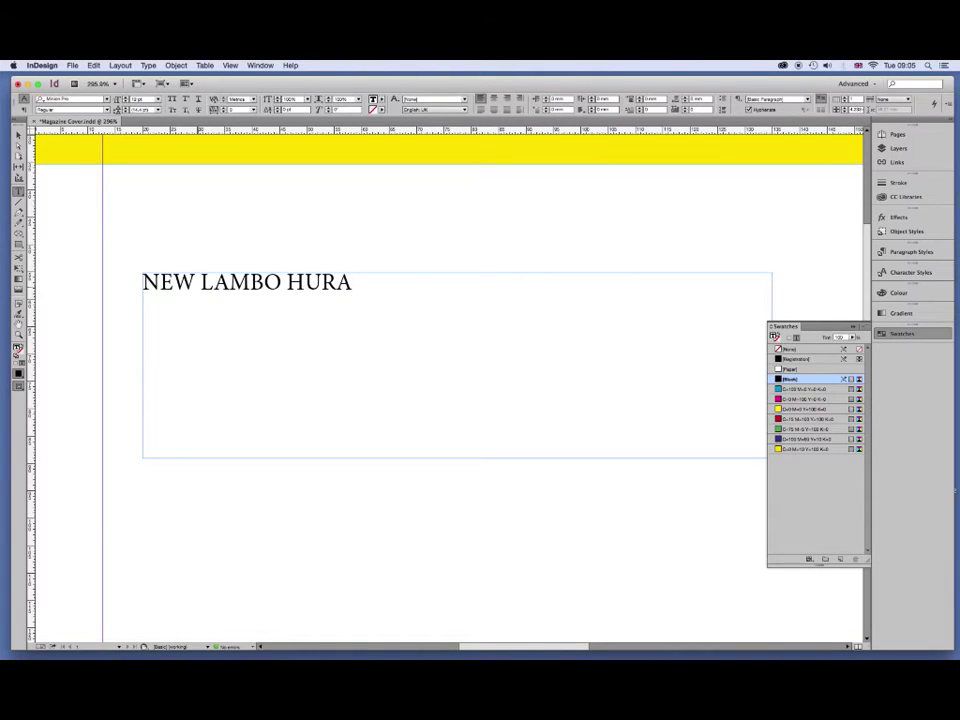
type("C")
key("alt+e")
type("ACÁ")
type("N")
Add the subtitle '602bhp, 202mph: meet the evil son of Gallardo' and select both lines.
key("Return")
type("602")
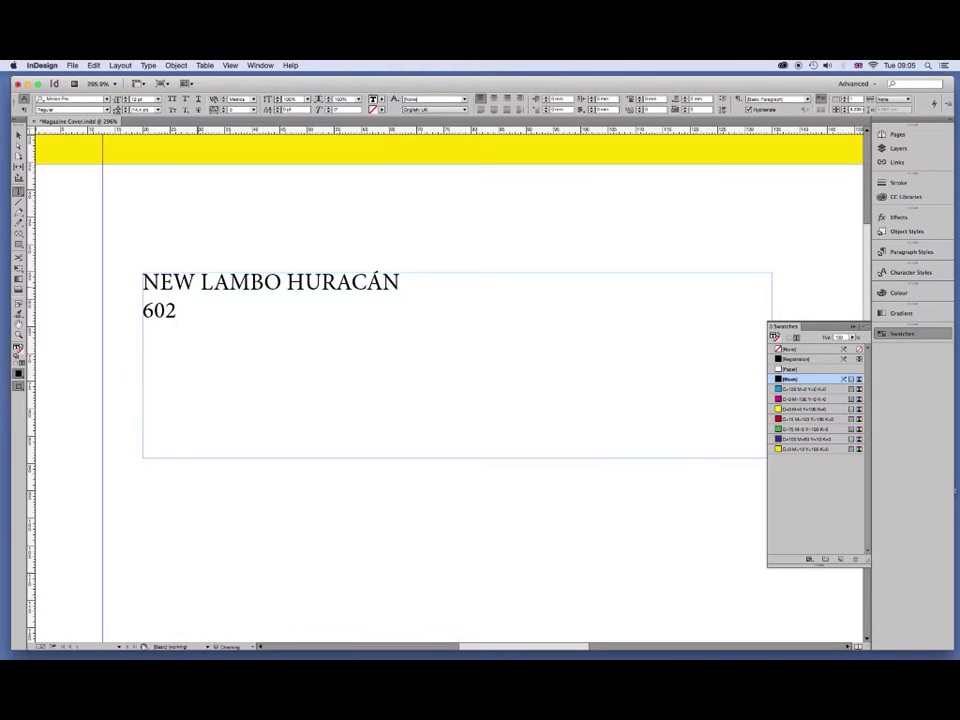
type("bhp, 202mph")
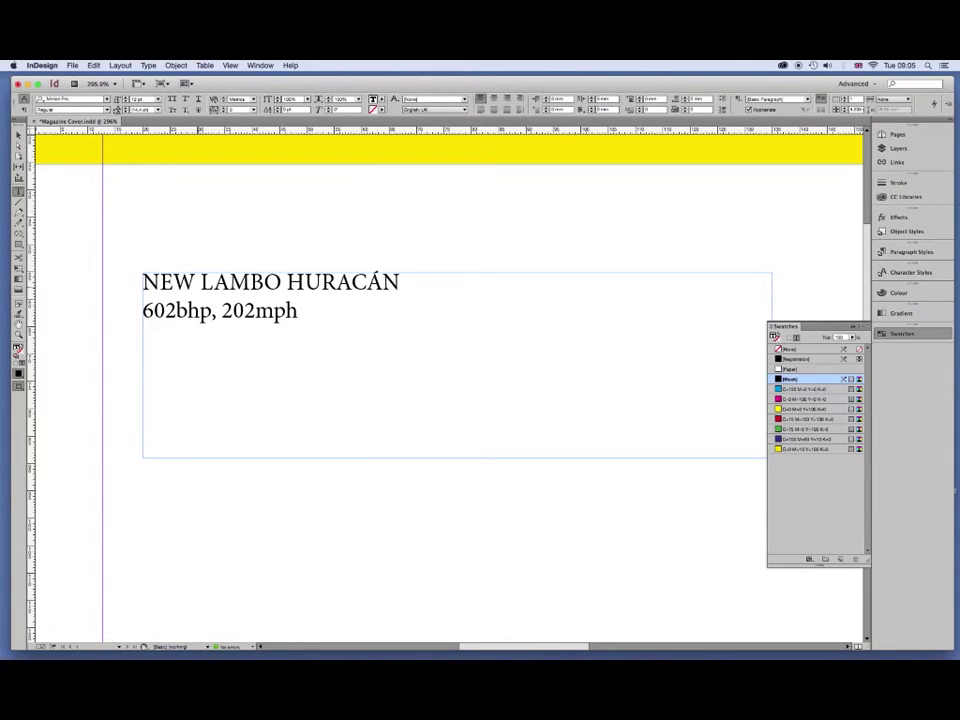
type(":")
type(" meet the evil ")
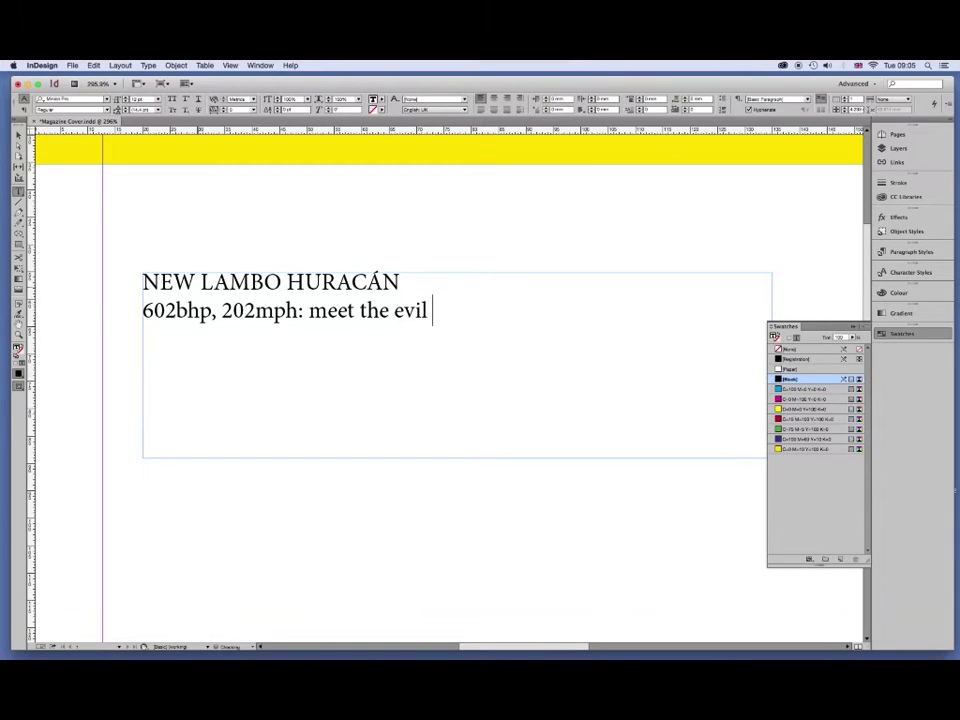
type("son og")
key("BackSpace")
type("f ")
type("Gallardo")
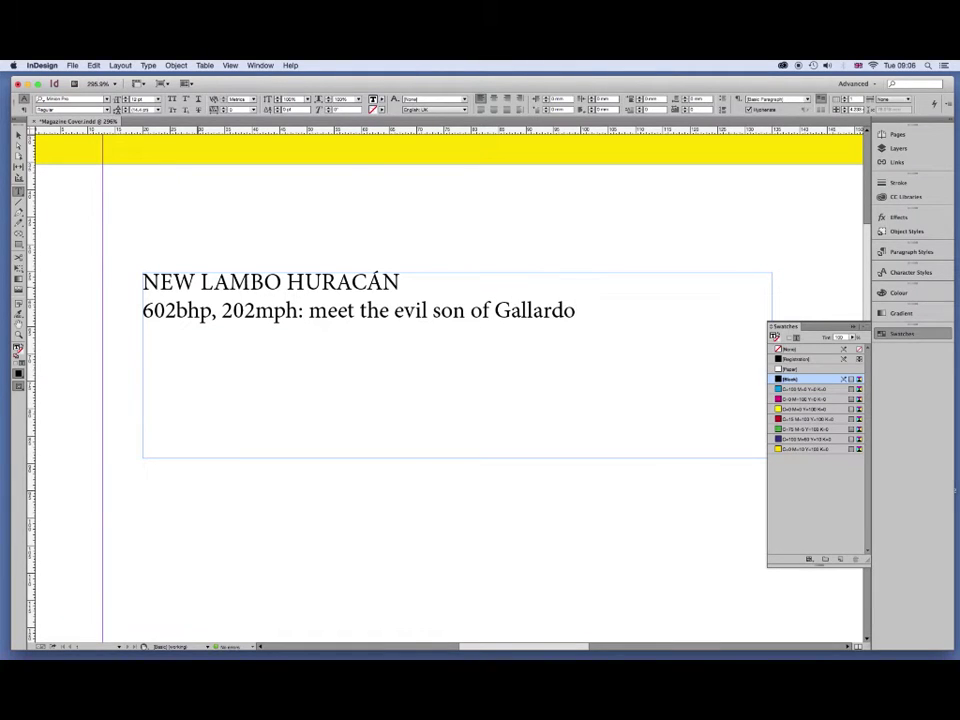
left_click_drag(590, 315, 143, 283)
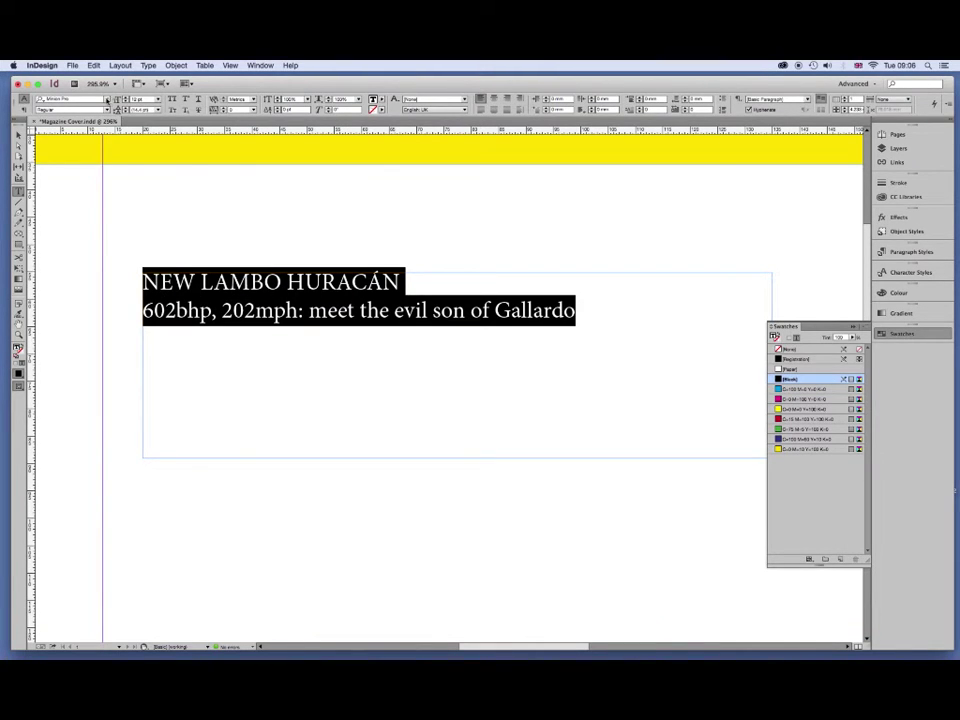
Set both lines in Helvetica LT UltraCompressed.
left_click(107, 100)
scroll(128, 395, "down", 5)
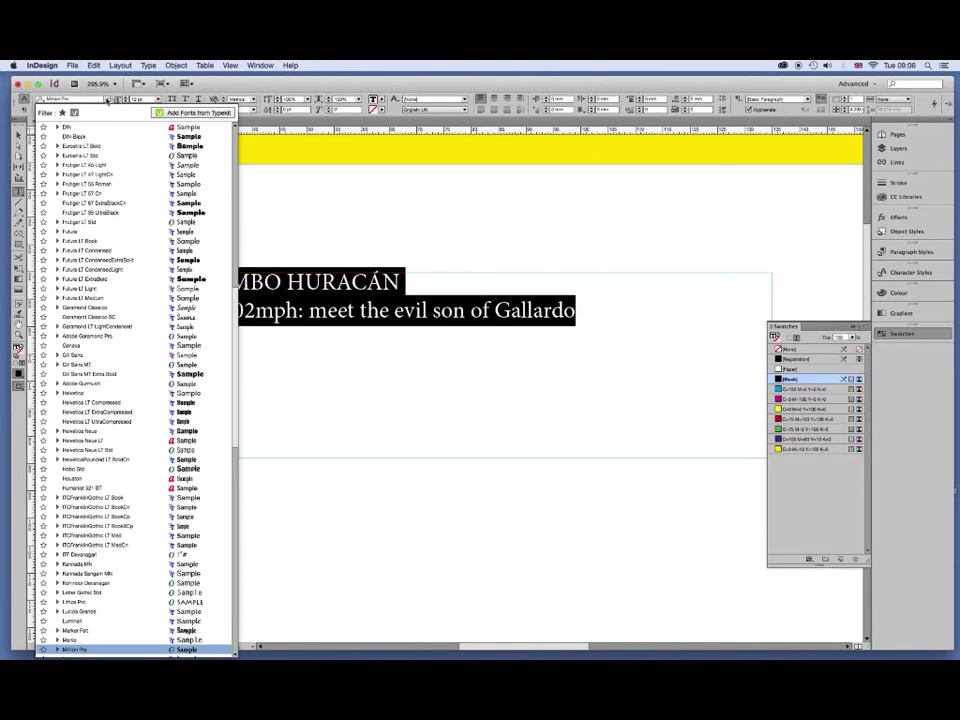
left_click(115, 422)
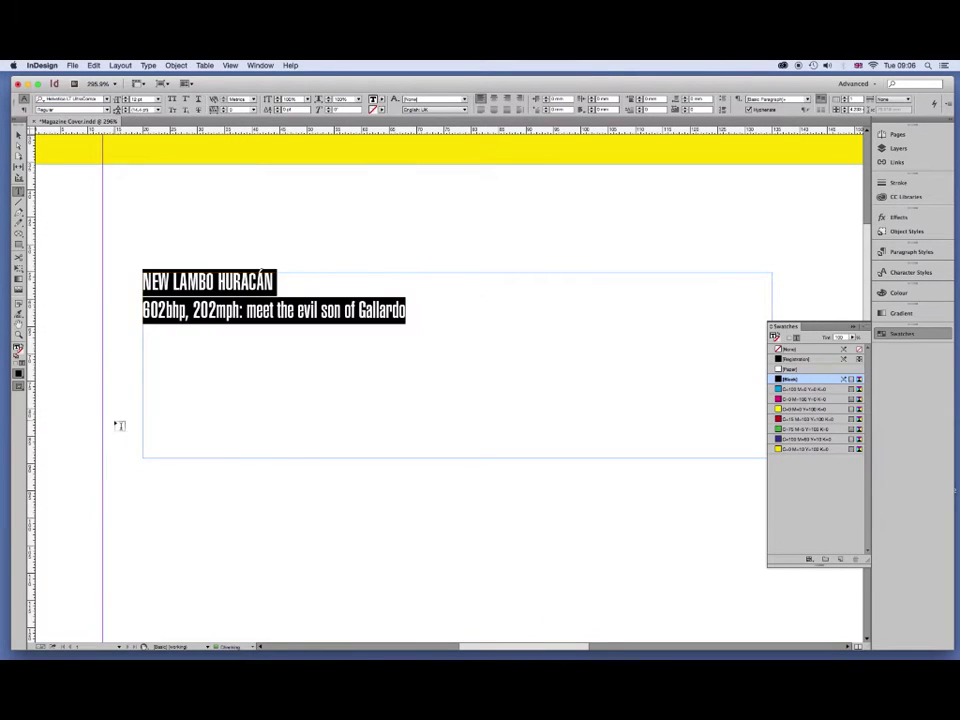
key("Escape")
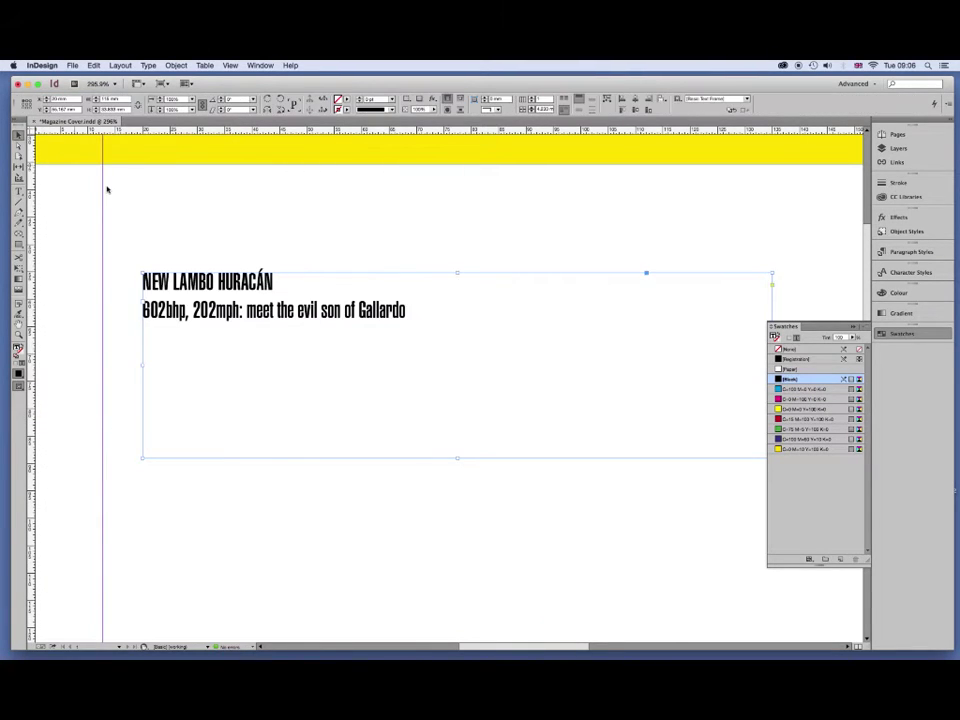
Set the NEW LAMBO HURACÁN headline to 60 pt.
double_click(254, 277)
left_click_drag(275, 281, 142, 281)
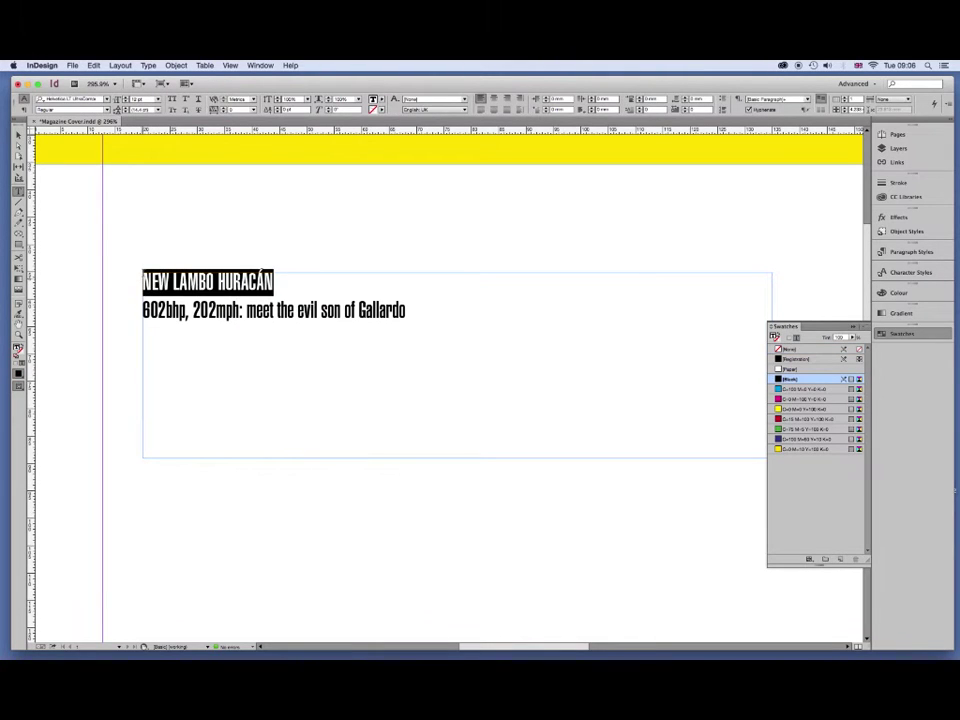
left_click(120, 100)
type("60")
key("Return")
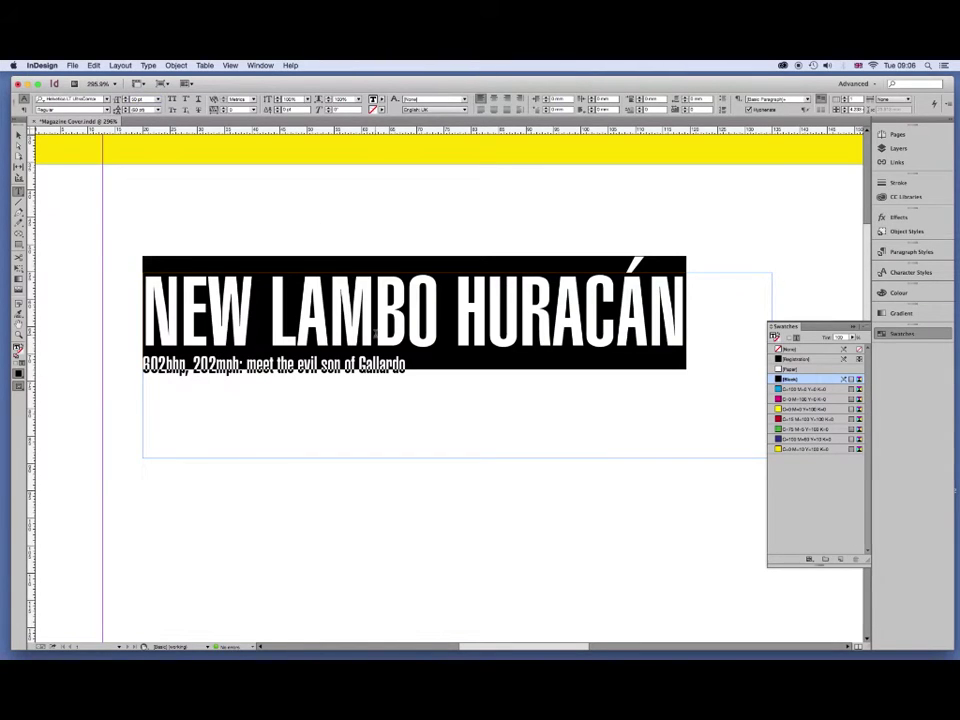
Set the subtitle to 24 pt and reselect both lines.
left_click(405, 370)
left_click_drag(405, 370, 135, 372)
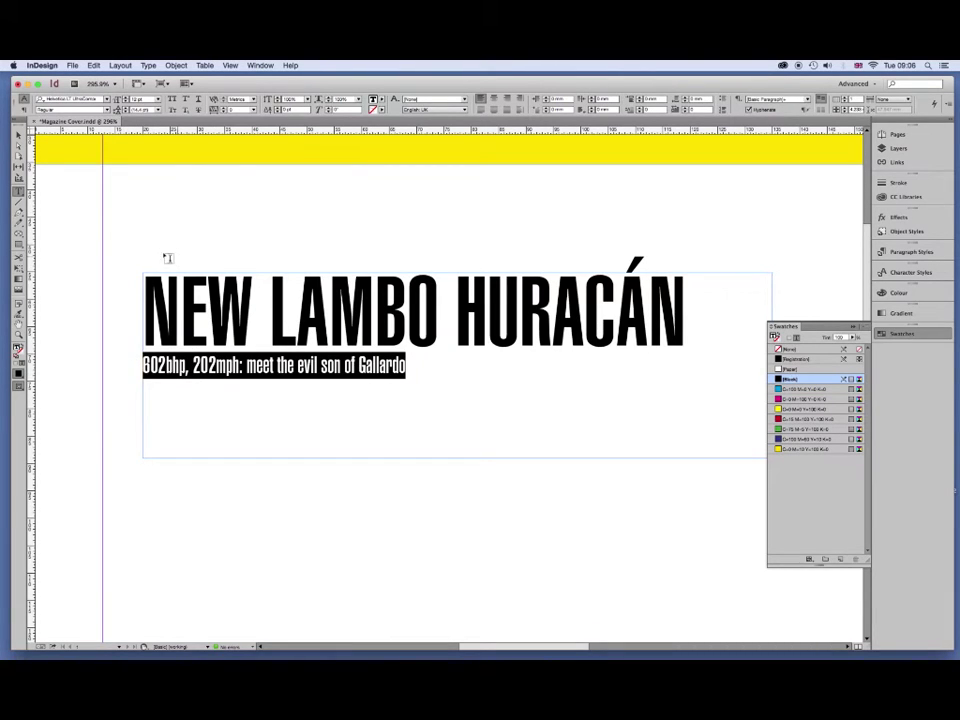
type("24")
key("Return")
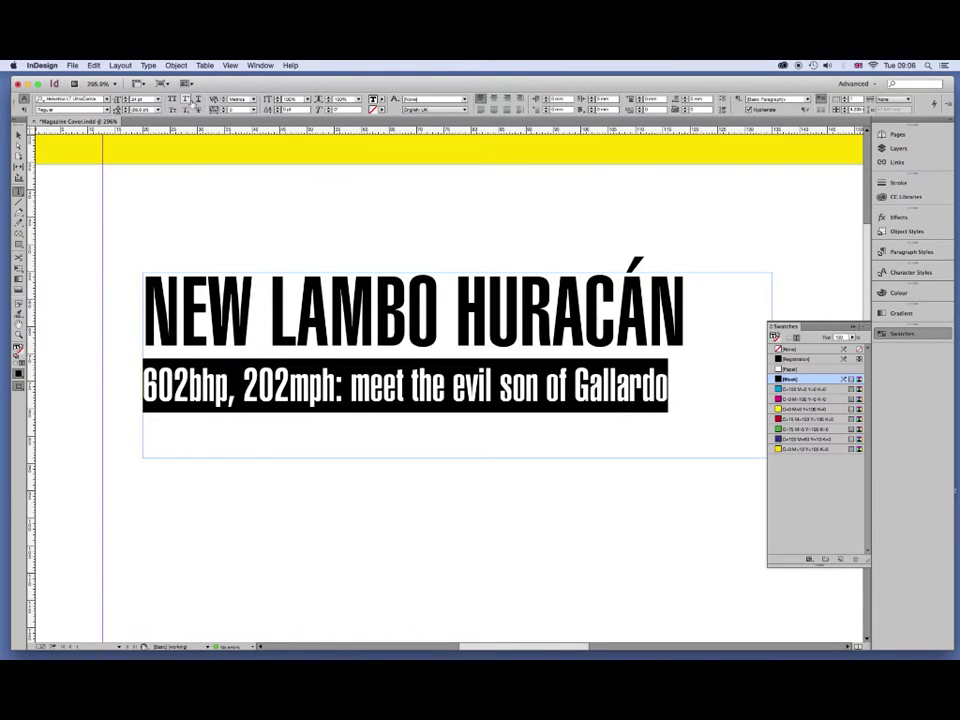
left_click_drag(660, 385, 143, 295)
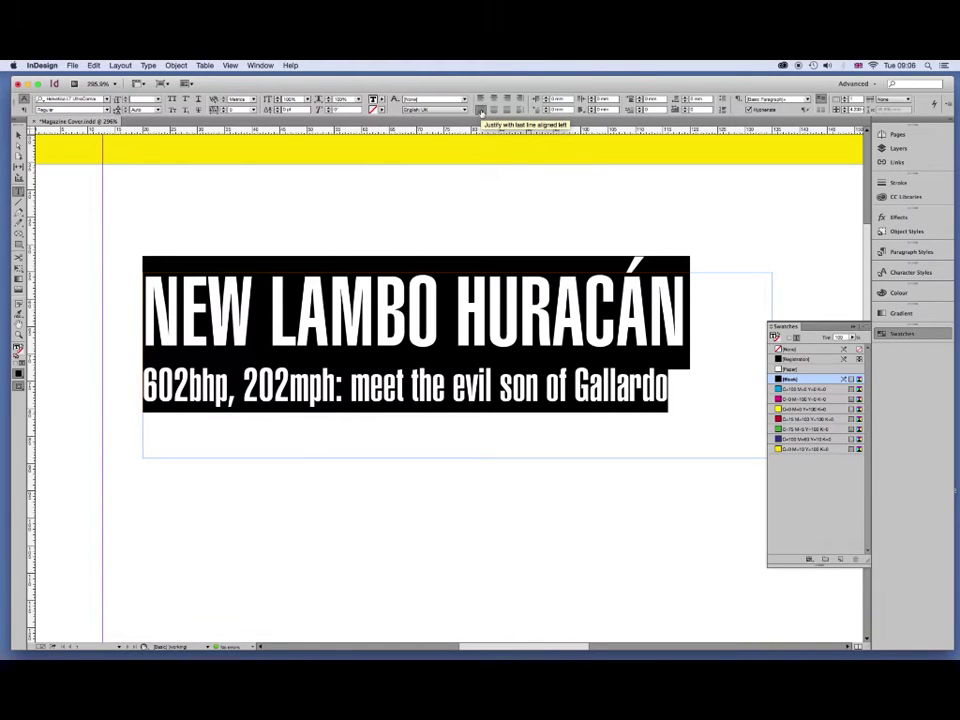
Justify the headline and subtitle across the full frame width.
left_click(481, 111)
left_click(681, 304)
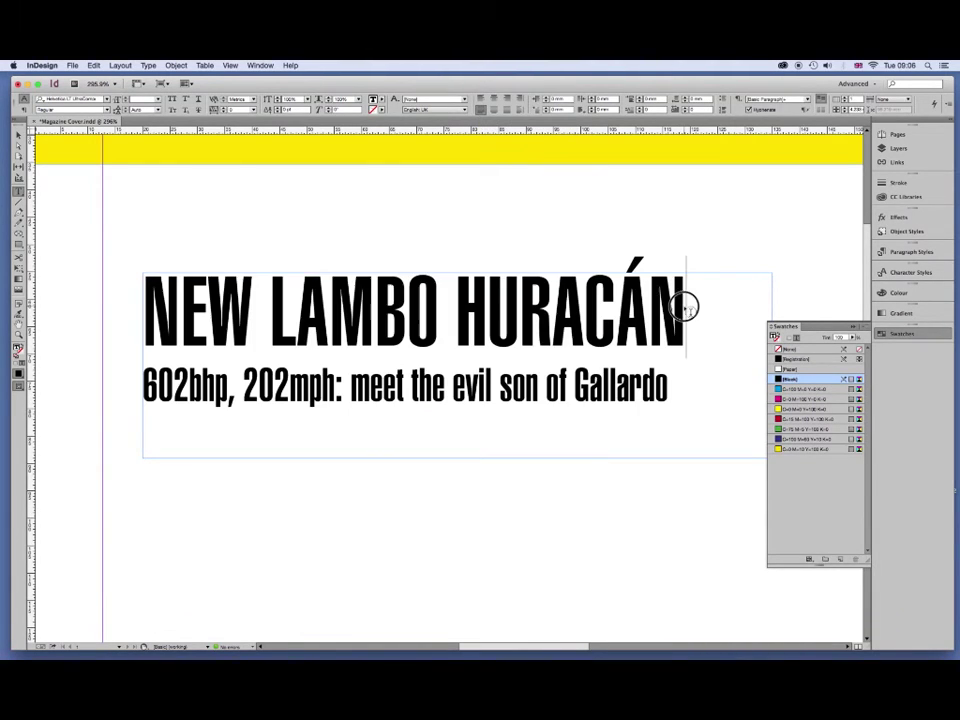
key("Return")
left_click(668, 415)
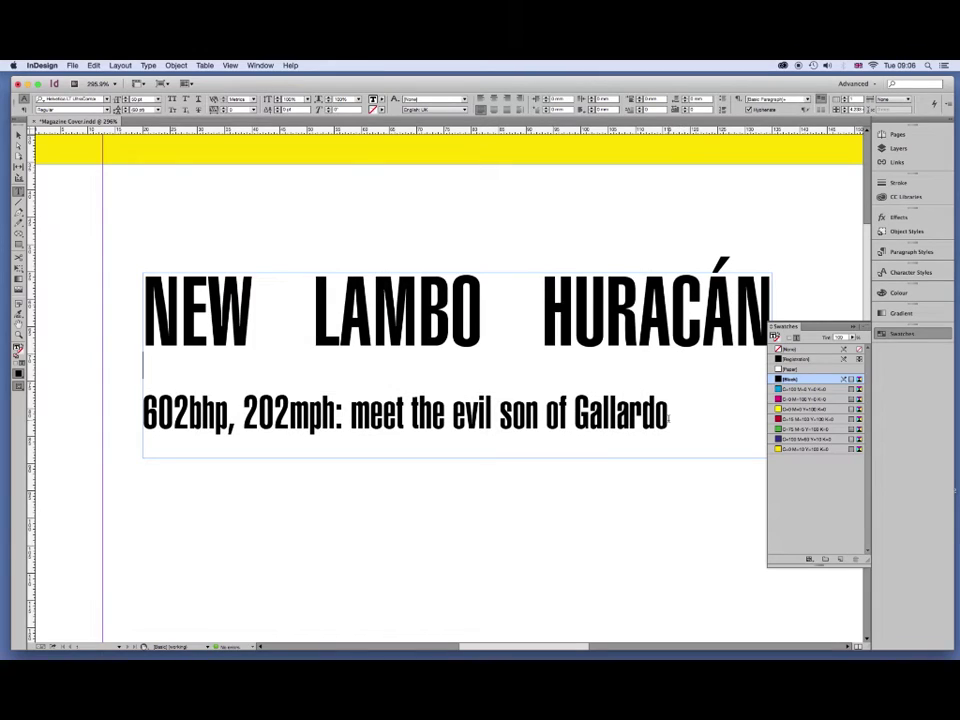
key("super+shift+f")
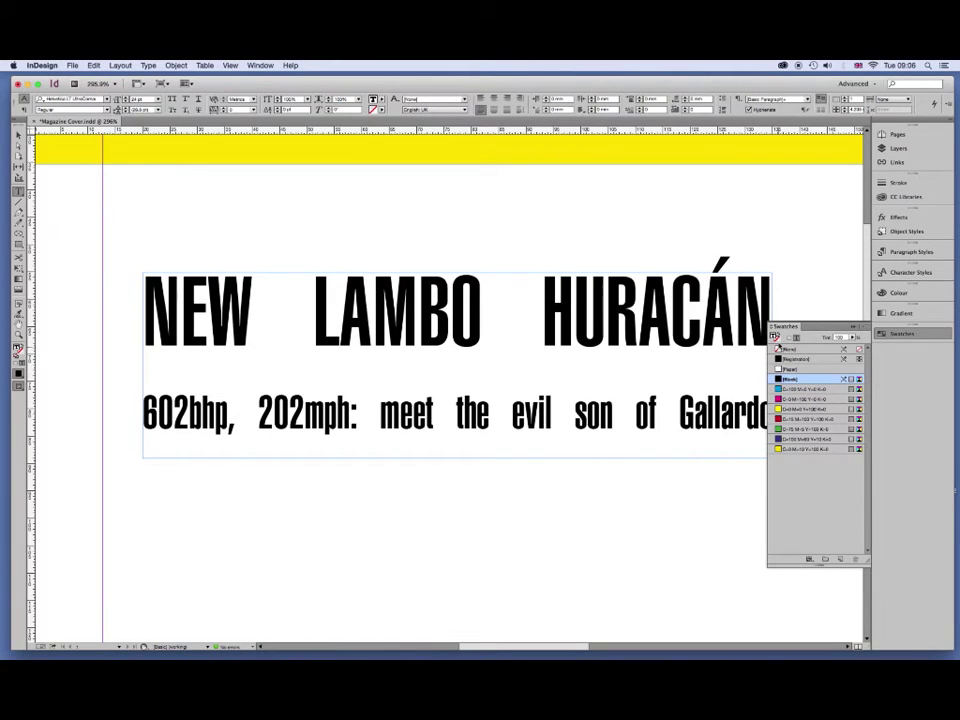
Narrow the text frame from its right edge so the justified words sit tightly.
left_click(853, 331)
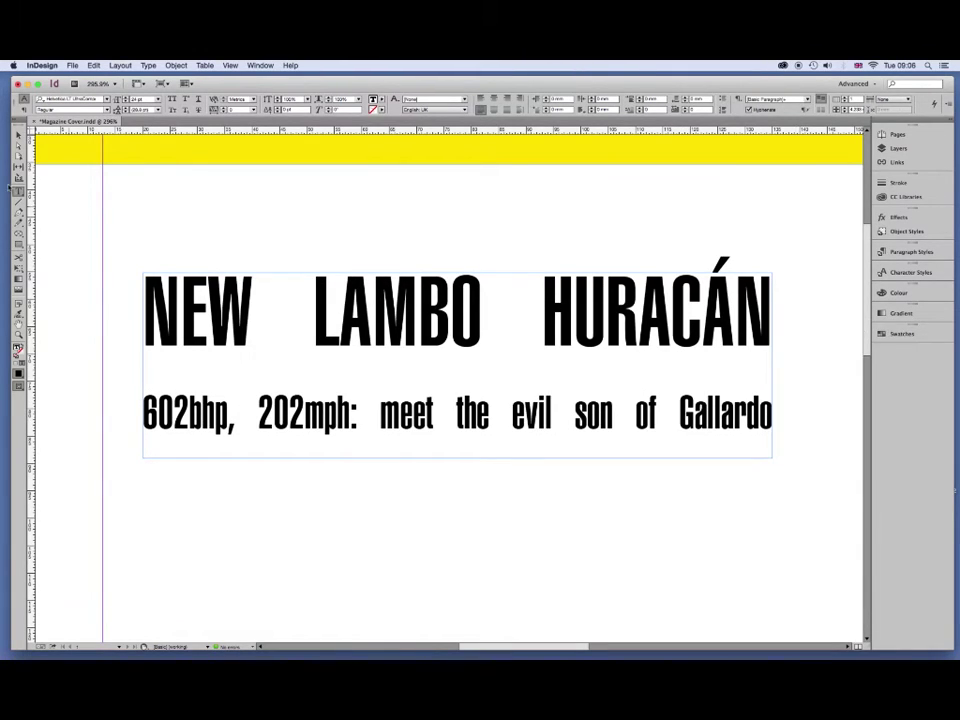
left_click(17, 134)
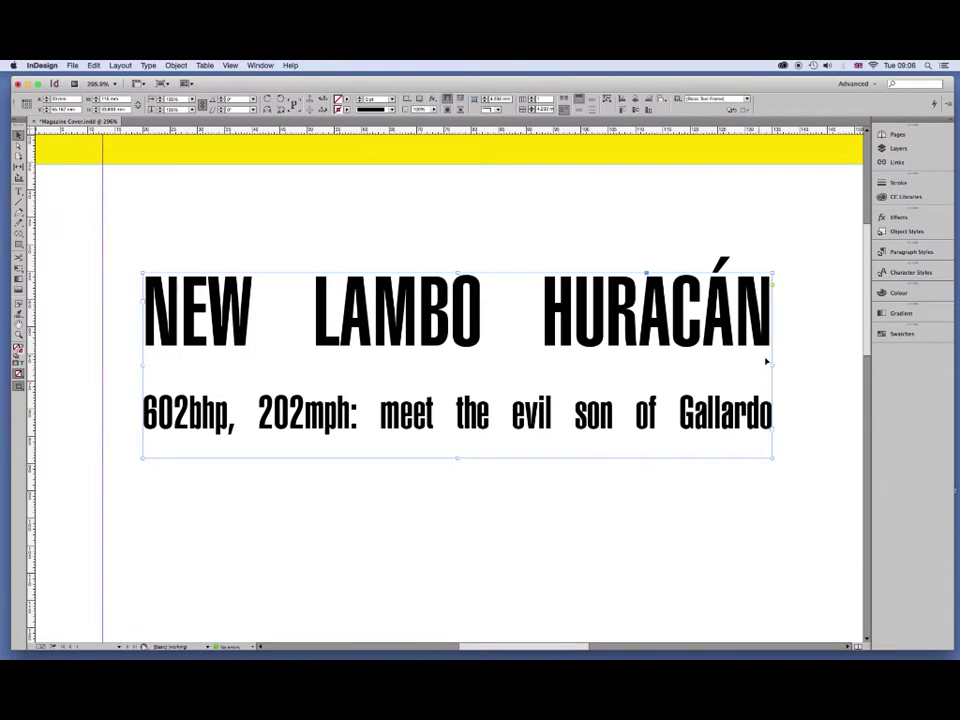
left_click_drag(773, 365, 678, 372)
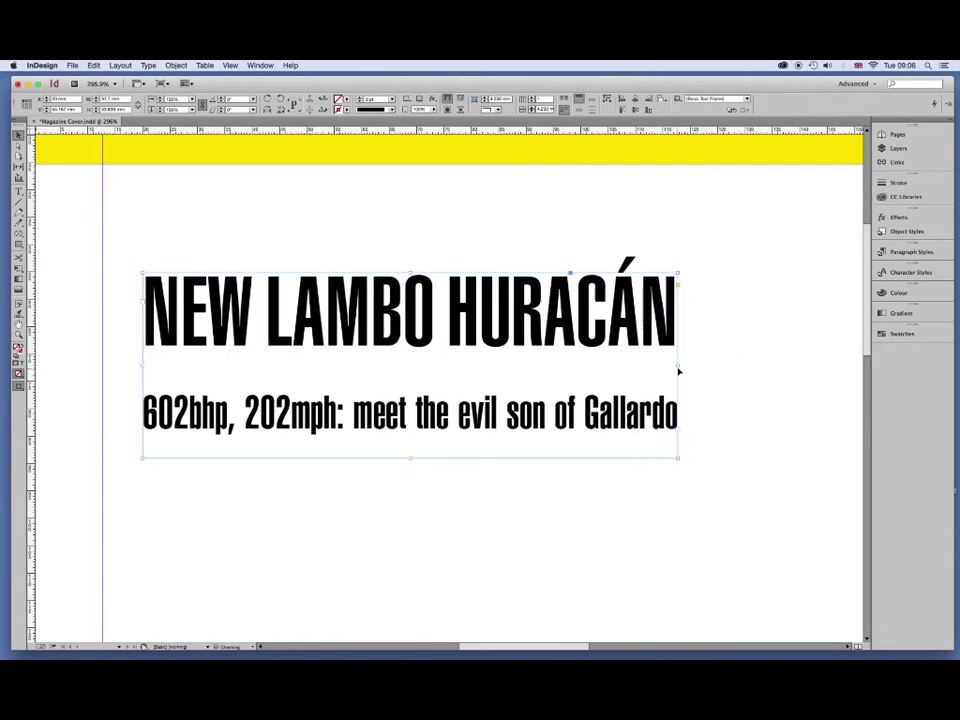
left_click_drag(676, 365, 673, 365)
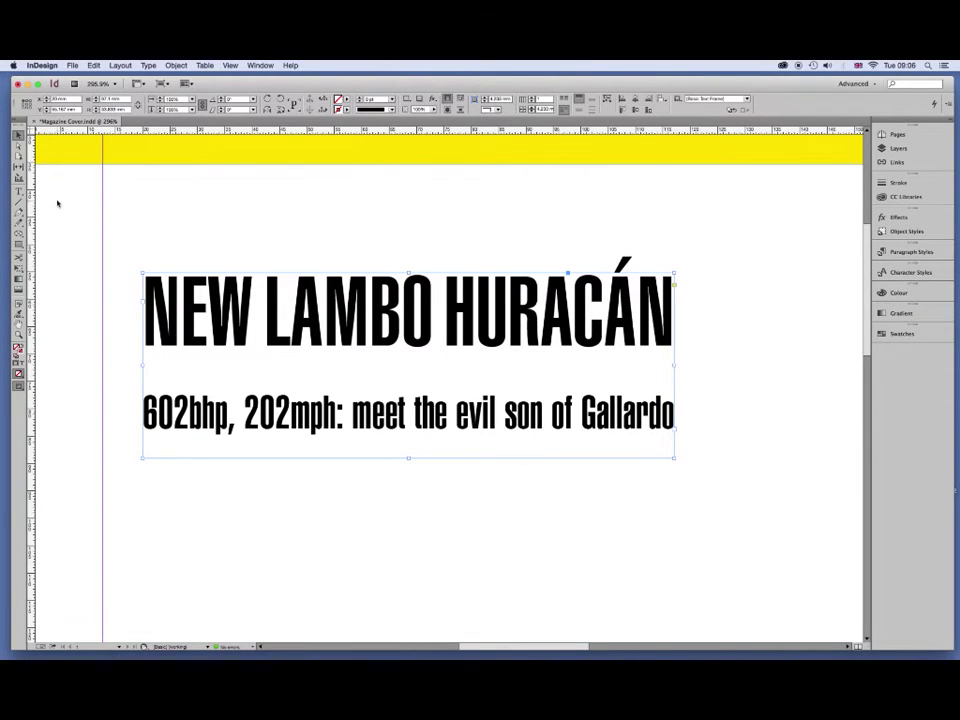
left_click(18, 191)
Change the leading and delete the blank line between headline and subtitle.
left_click_drag(144, 300, 676, 412)
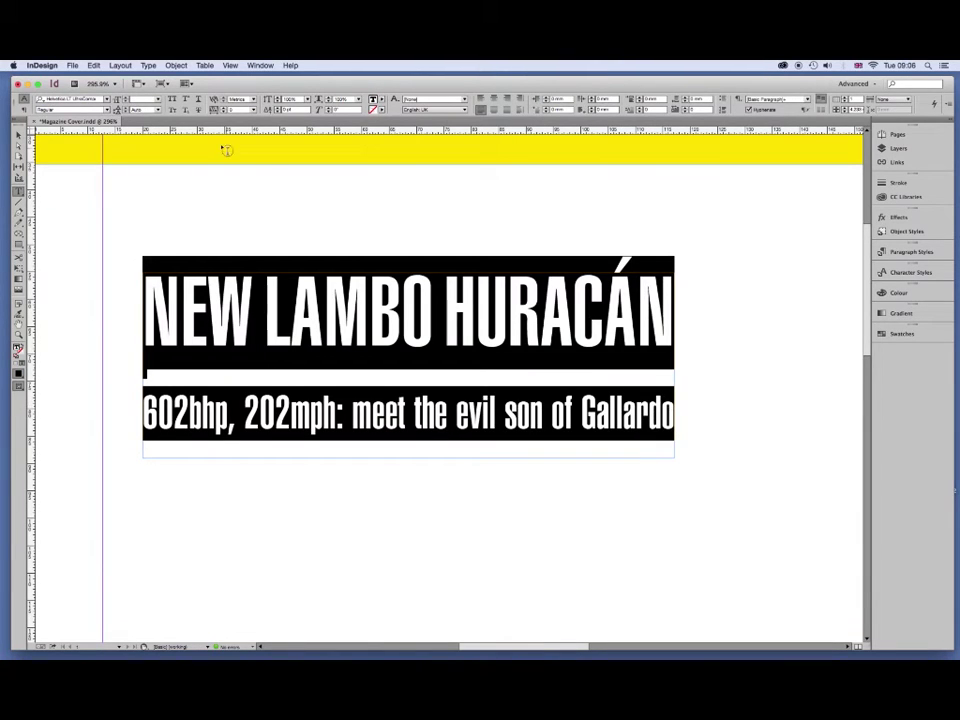
left_click(158, 108)
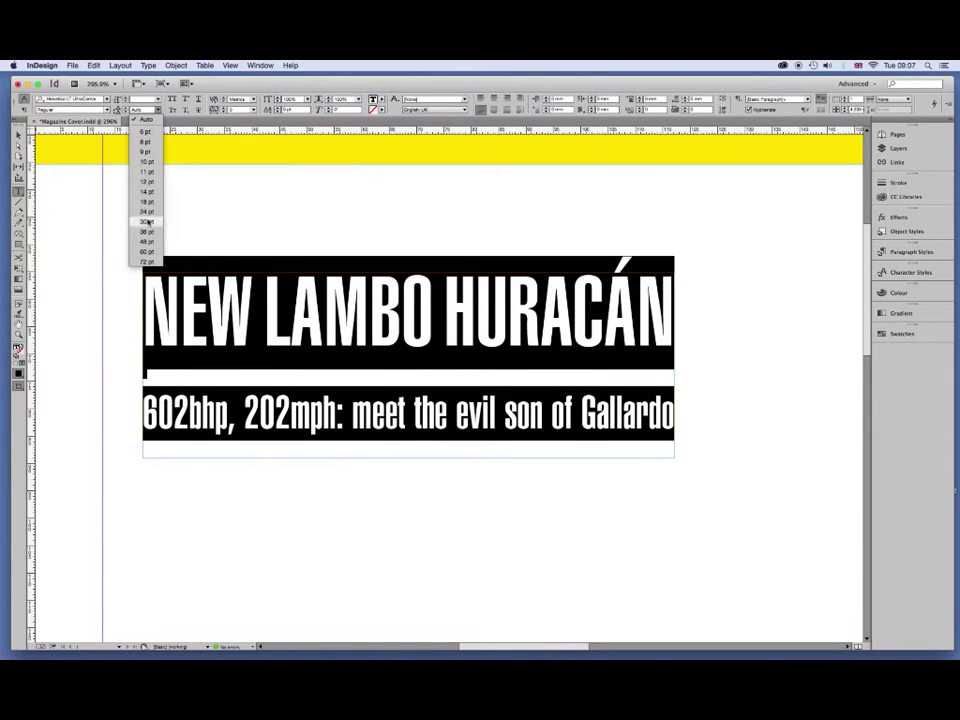
left_click(152, 213)
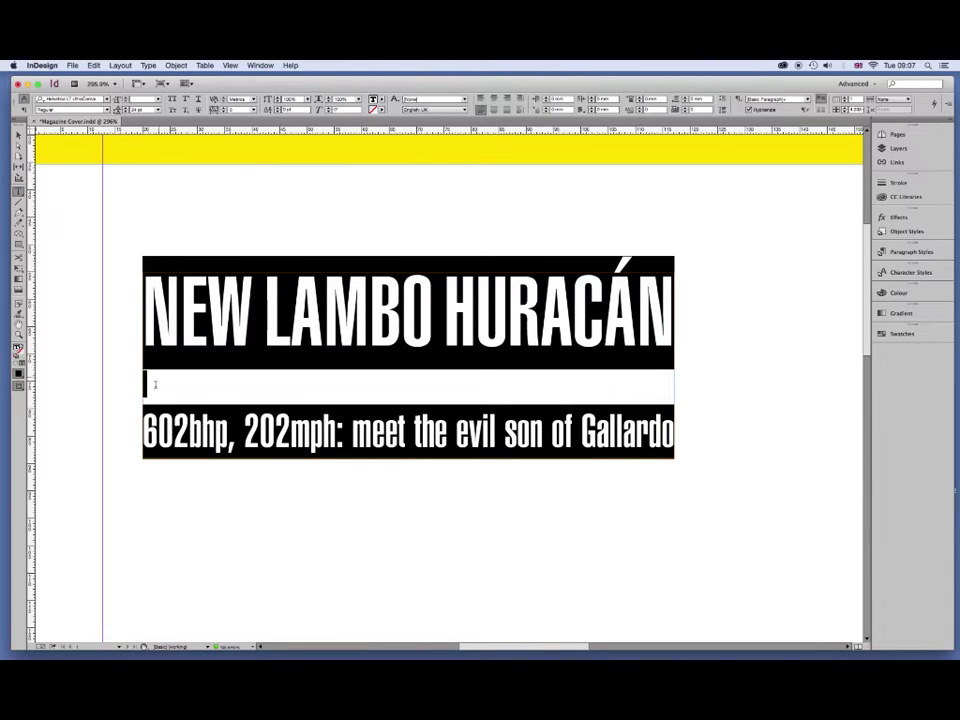
left_click(154, 386)
key("Delete")
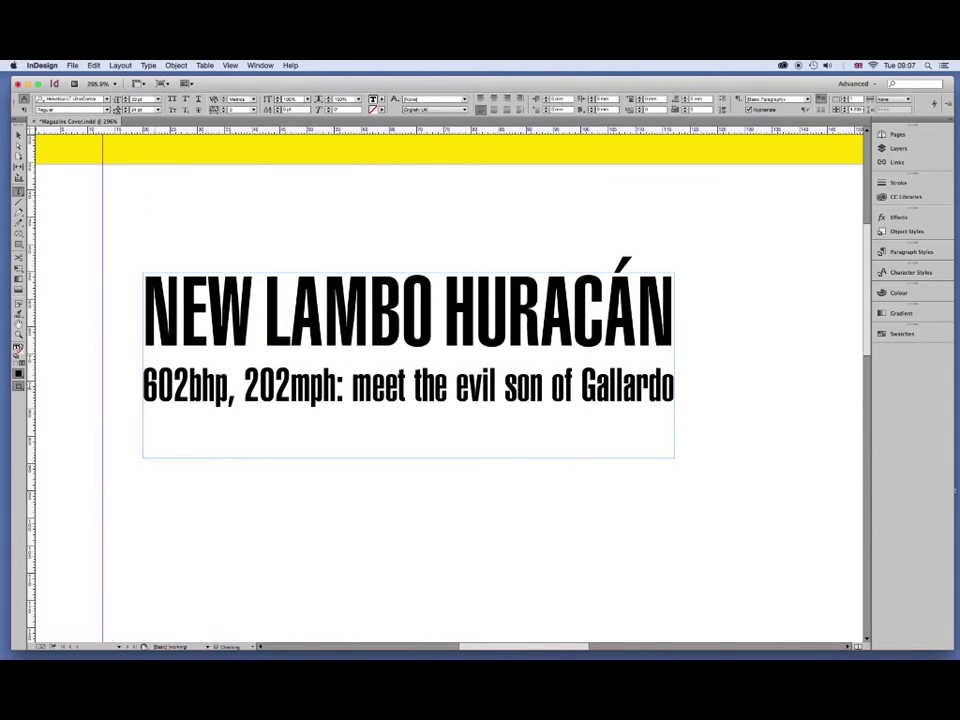
key("Right")
key("Right")
Try 22 pt and 20 pt for the subtitle, settling on 24 pt.
left_click_drag(143, 386, 675, 386)
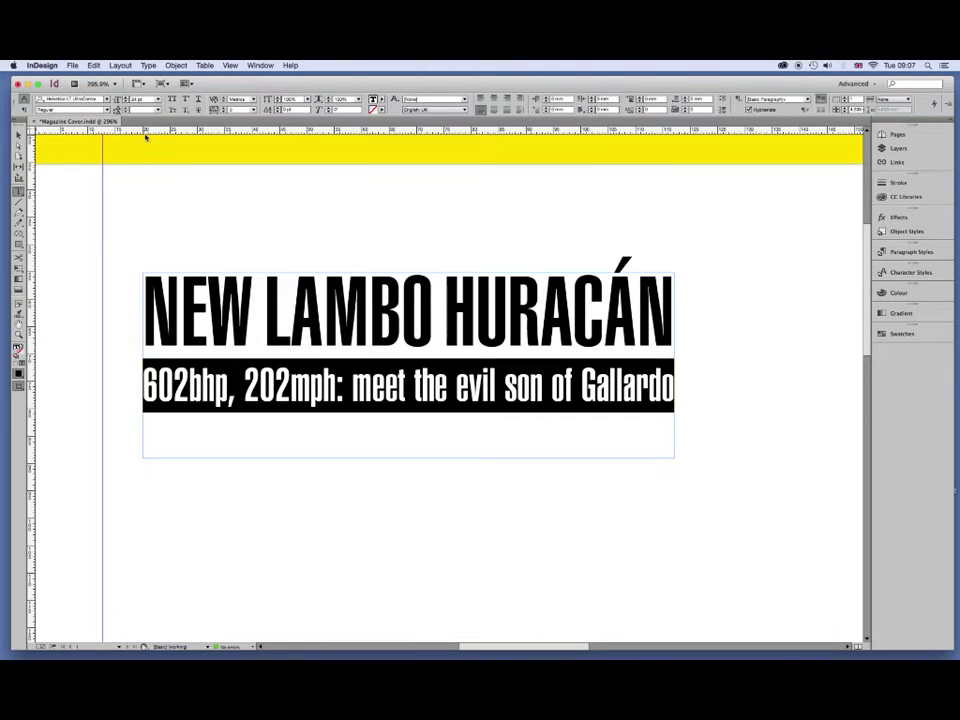
left_click(124, 98)
type("22")
key("Return")
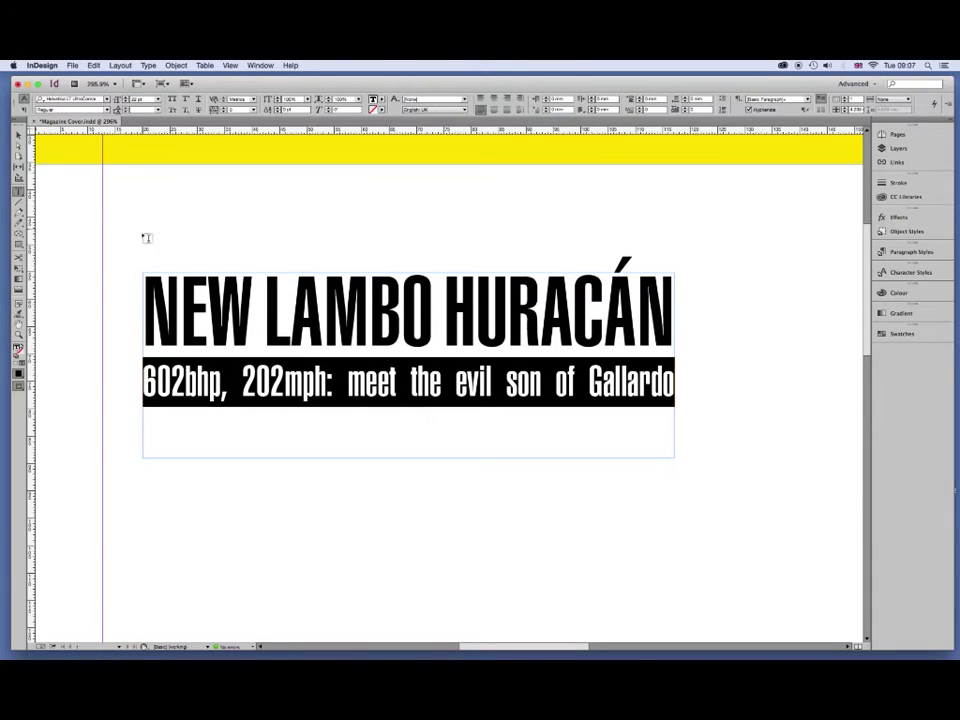
left_click(146, 100)
type("20")
key("Return")
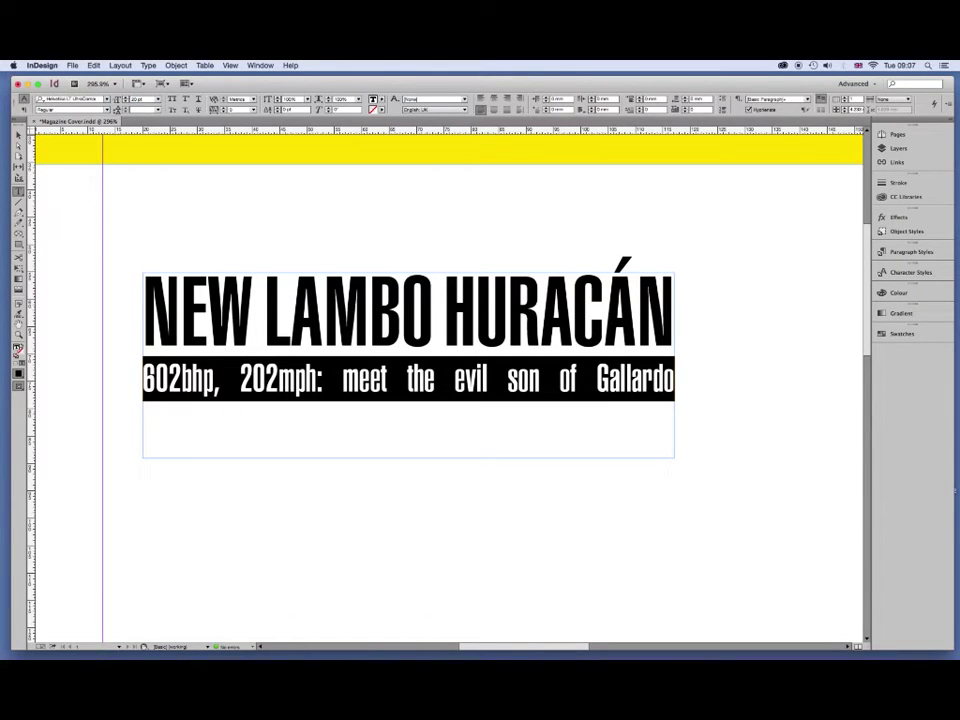
left_click(100, 84)
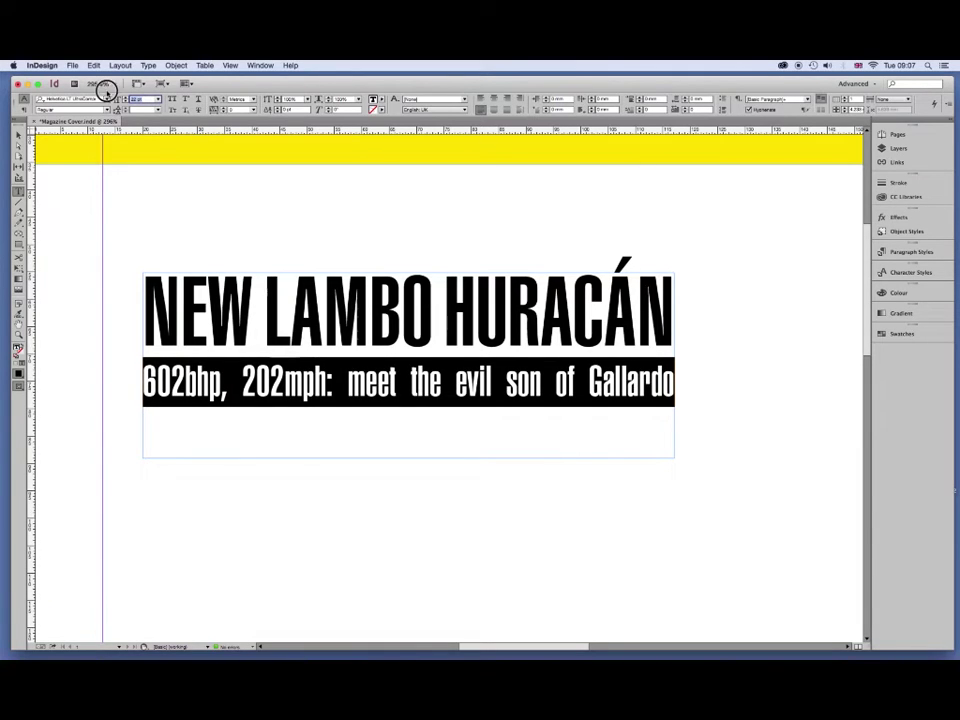
type("24")
key("Return")
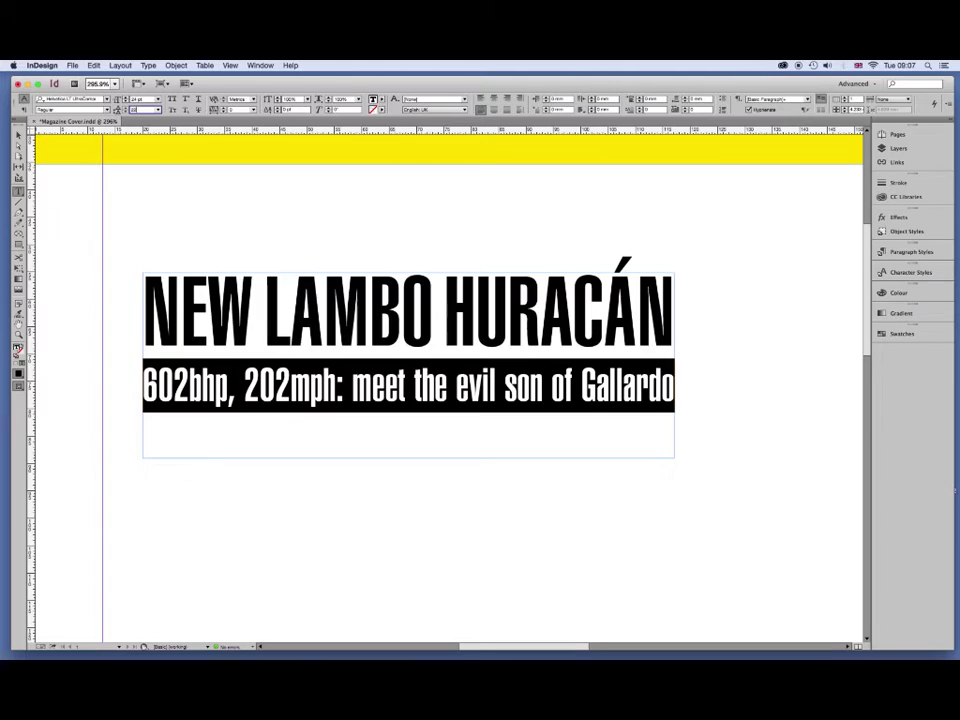
Set the subtitle's leading to 22 pt and exit text editing.
type("20")
key("Return")
left_click(138, 108)
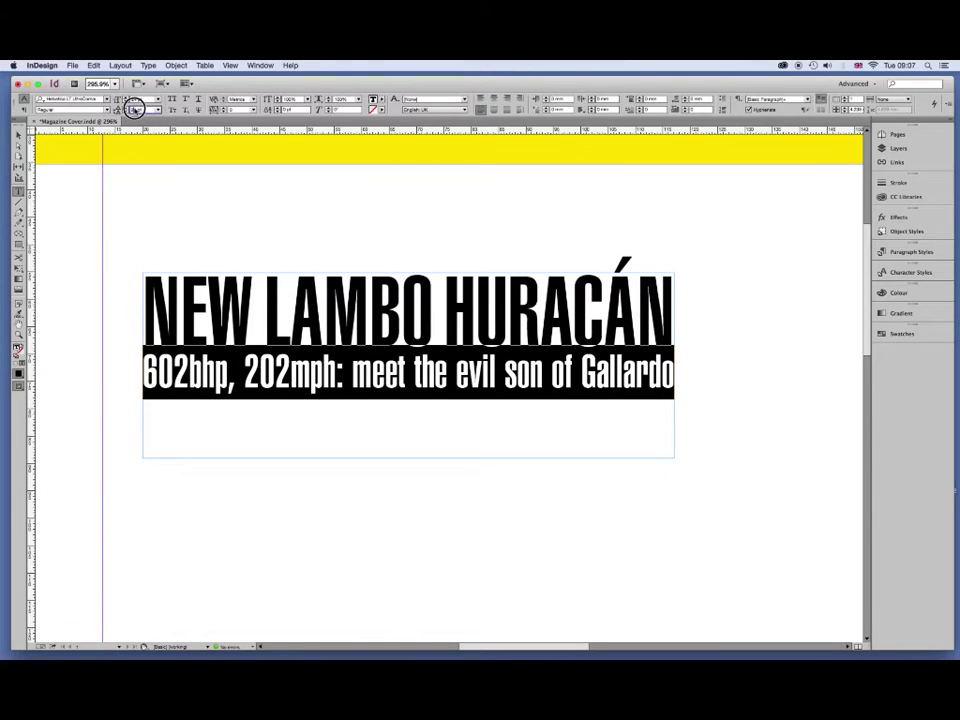
type("22")
key("Return")
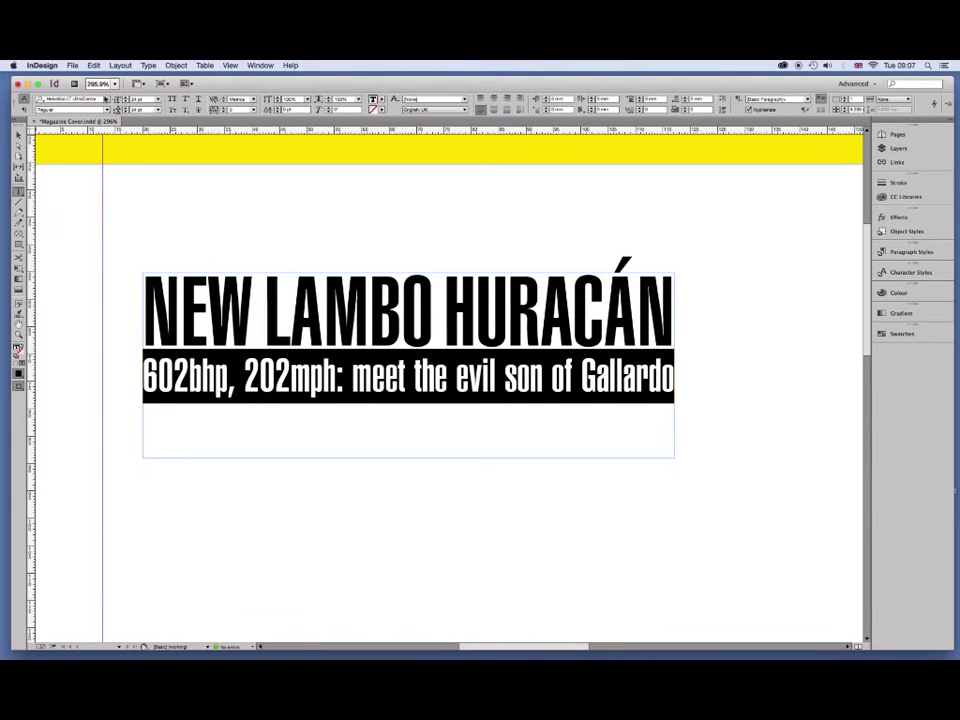
left_click(19, 135)
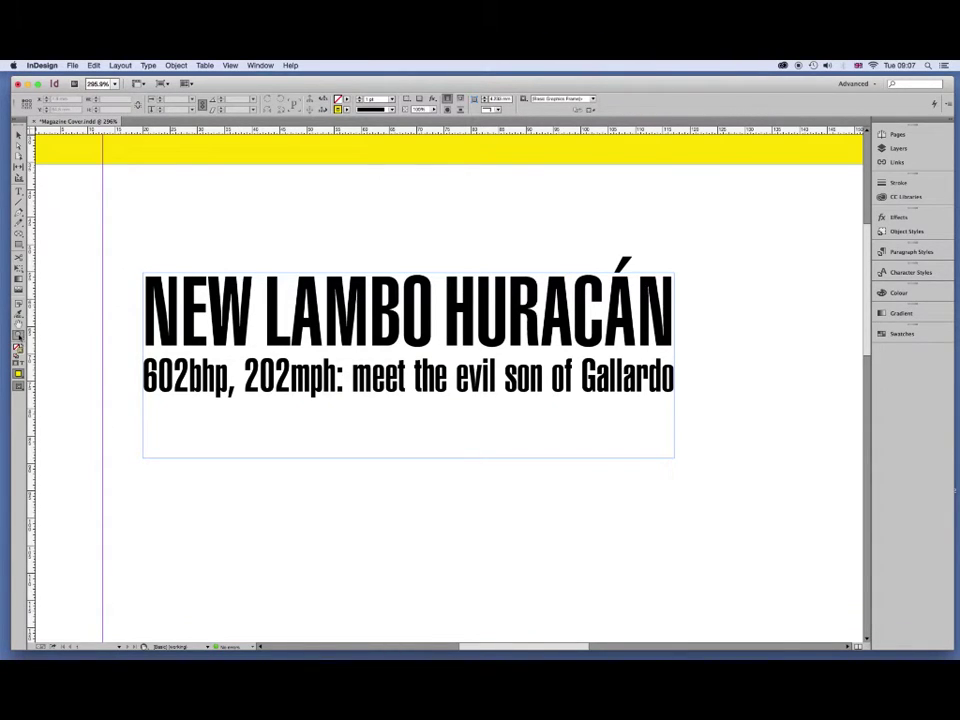
Zoom out and move the headline text frame up onto the yellow banner.
key("ctrl+2")
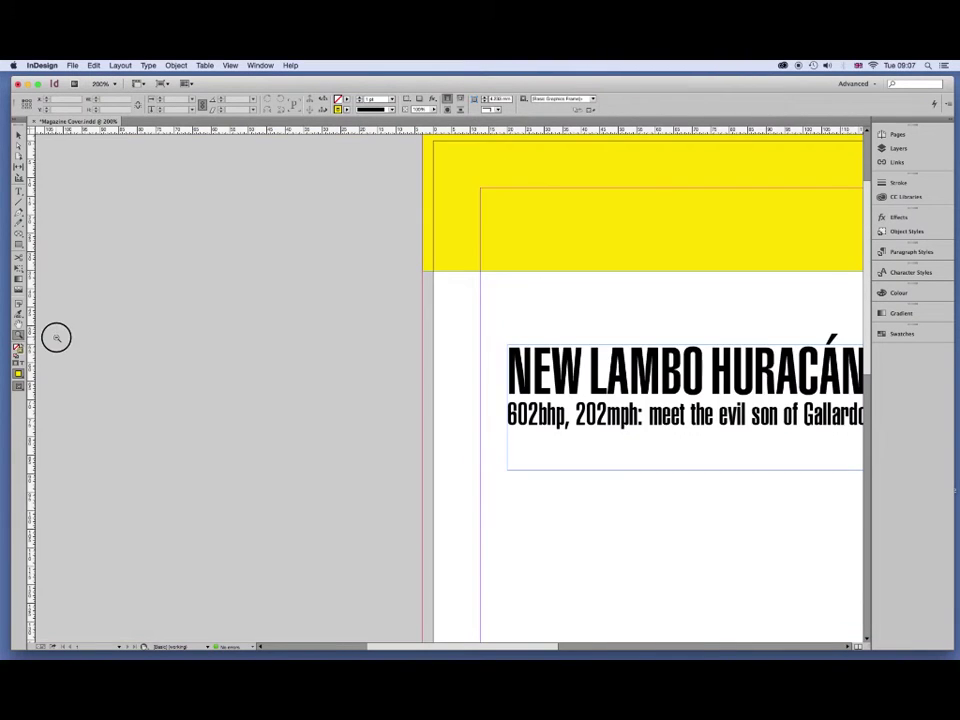
key("ctrl+minus")
left_click_drag(505, 645, 660, 645)
left_click(19, 134)
mouse_move(249, 413)
left_mouse_down()
mouse_move(221, 287)
mouse_move(235, 306)
left_mouse_up()
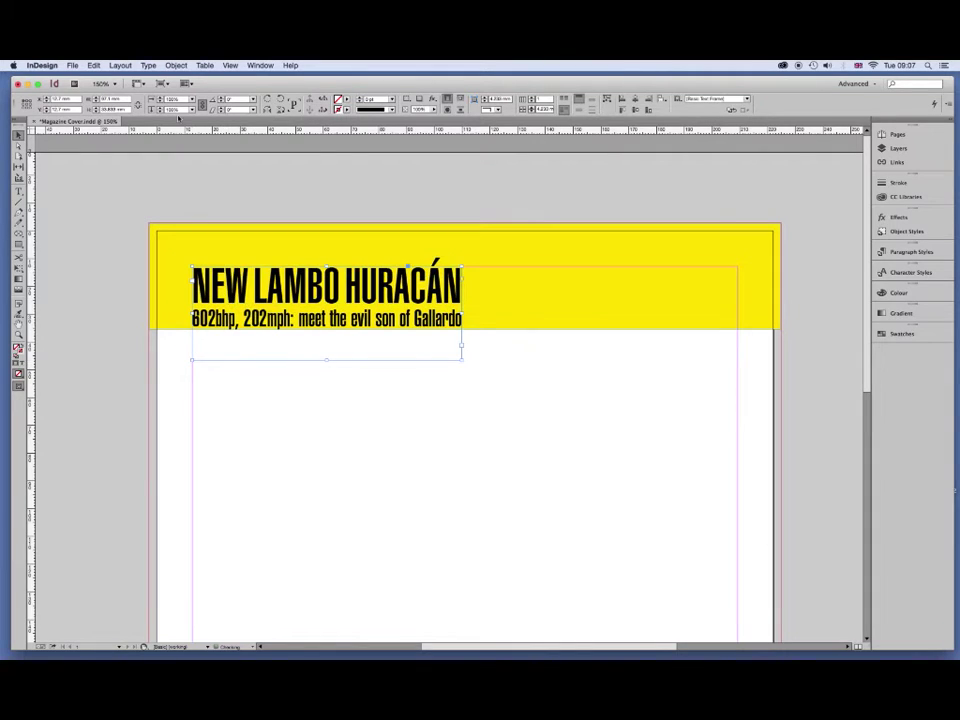
Set all page margins to 10 mm and snap the headline frame to them.
left_click(120, 65)
left_click(148, 86)
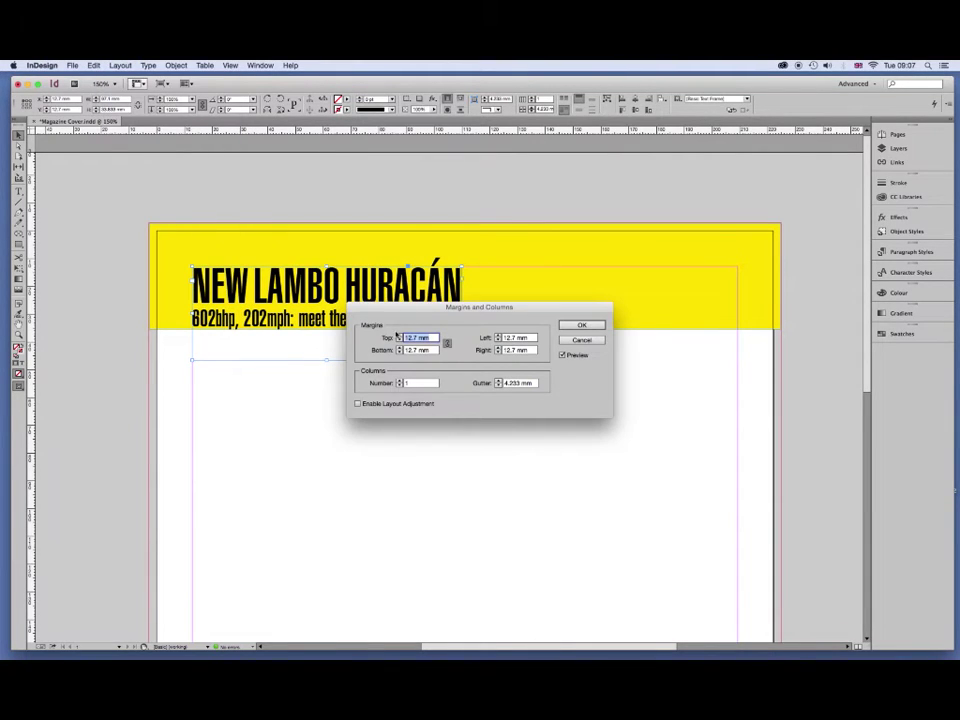
type("10")
key("Tab")
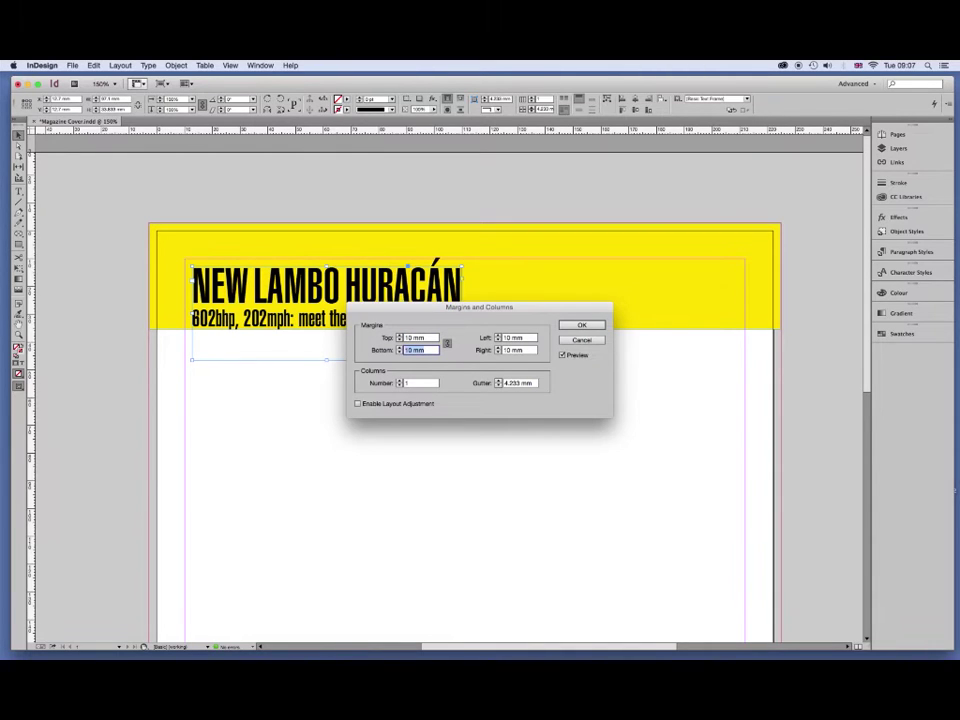
left_click(581, 325)
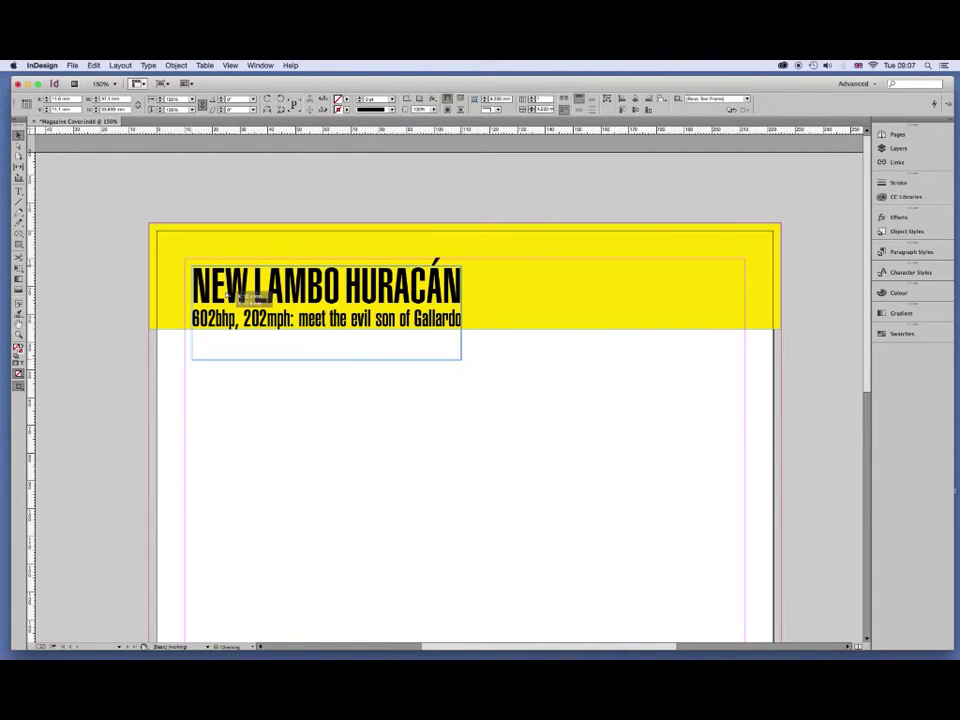
left_click_drag(240, 295, 233, 289)
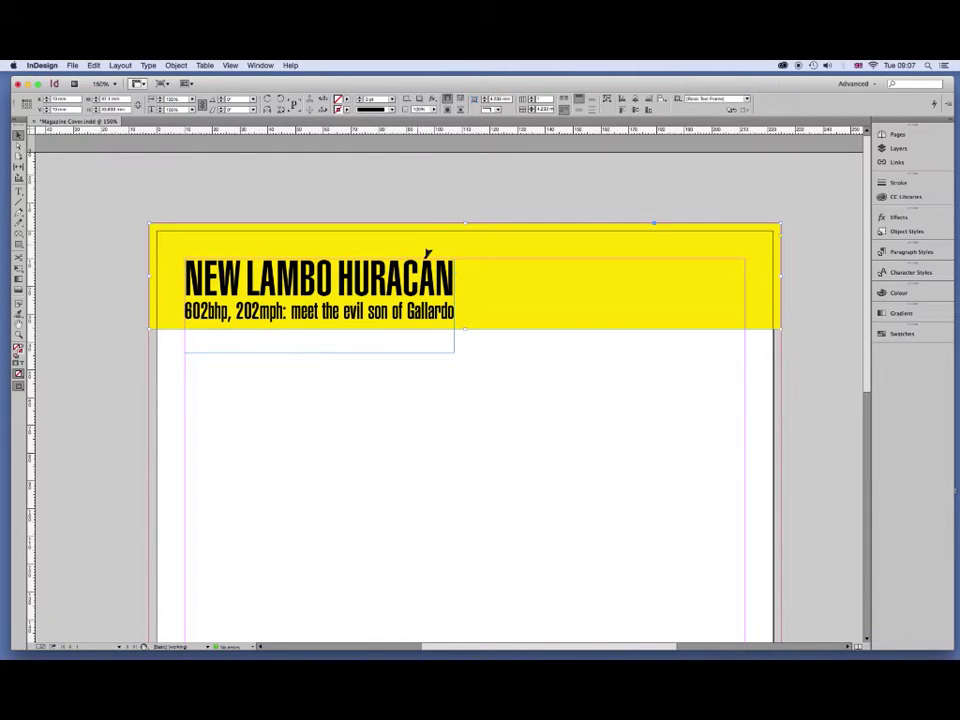
Drag the yellow banner's bottom edge down slightly and shorten the headline frame to fit its text.
left_click(461, 314)
left_click_drag(464, 328, 464, 334)
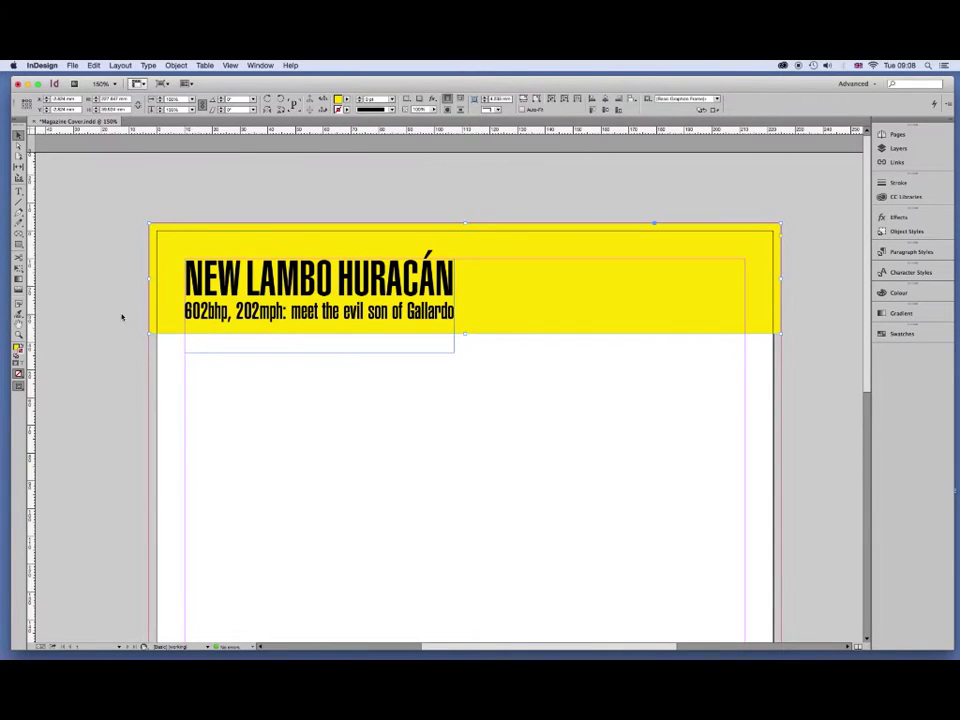
left_click(300, 300)
left_click_drag(319, 350, 317, 333)
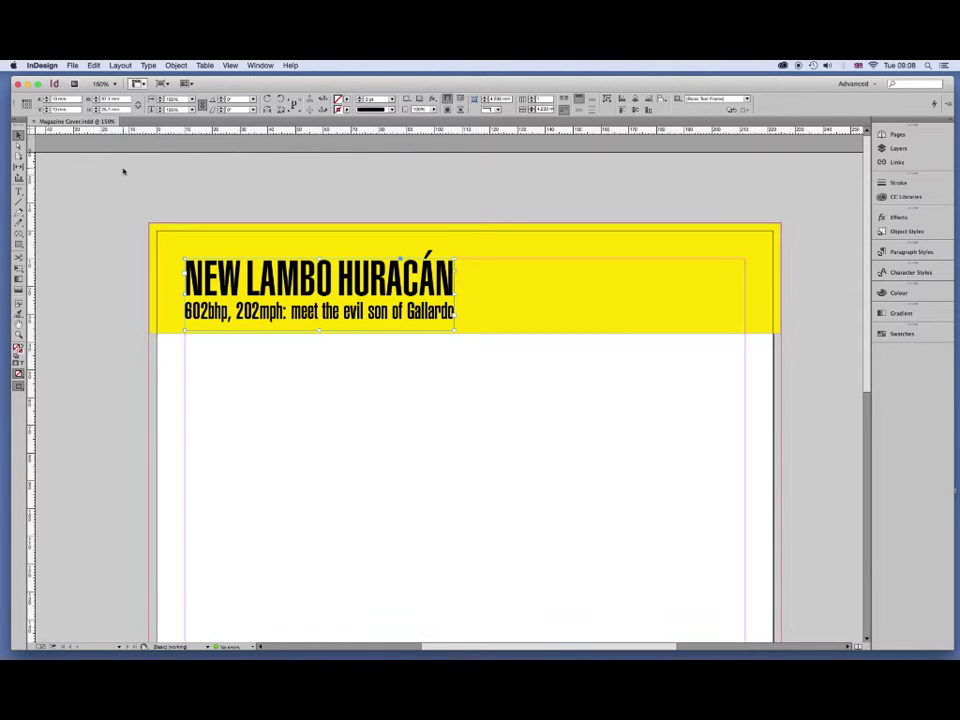
left_click(73, 65)
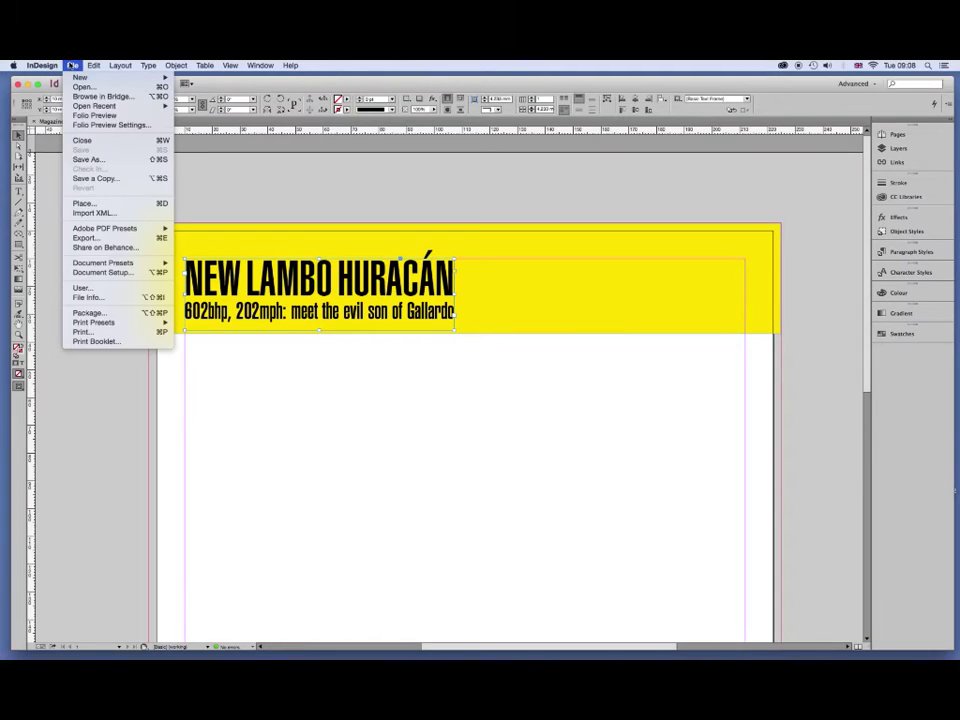
In the Place dialog, choose Cover-image-01-Foreground.psd from the Cover Demo folder.
left_click(110, 204)
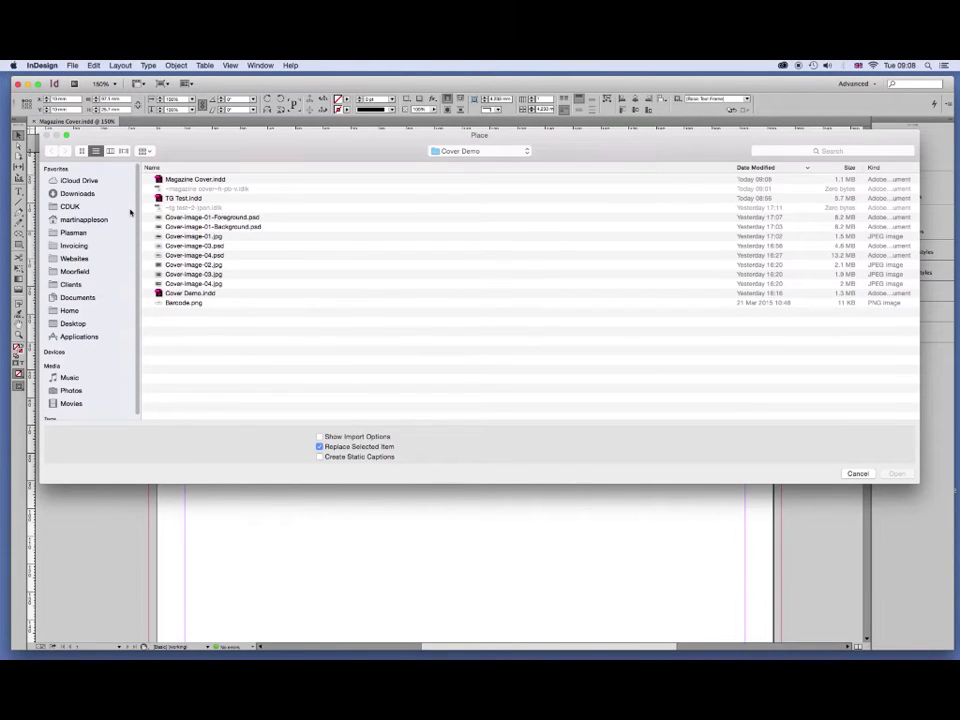
left_click(129, 169)
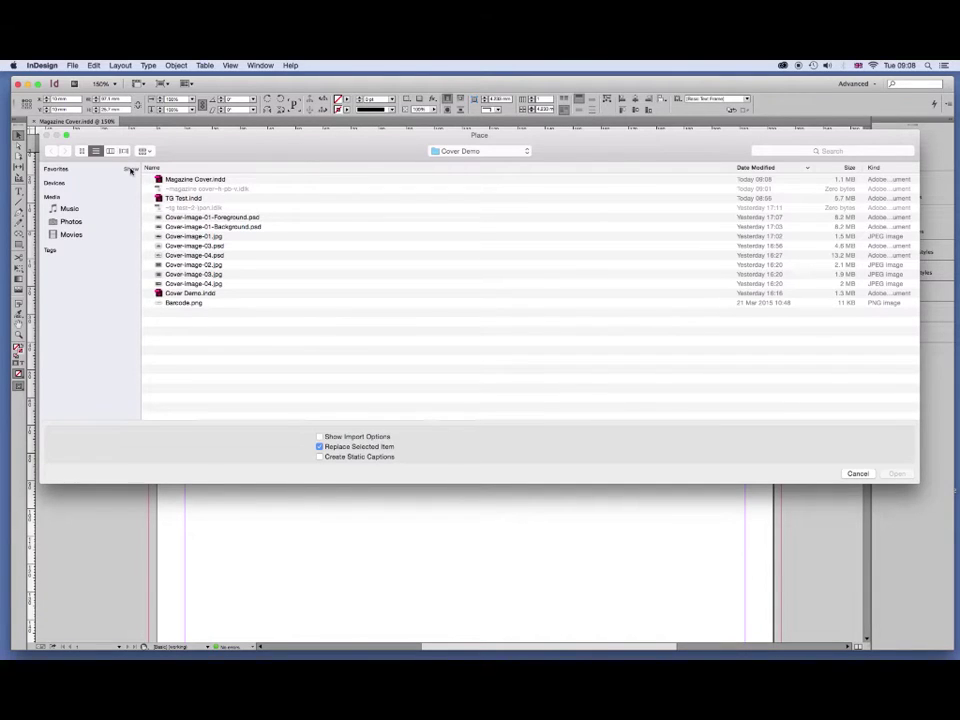
left_click(110, 151)
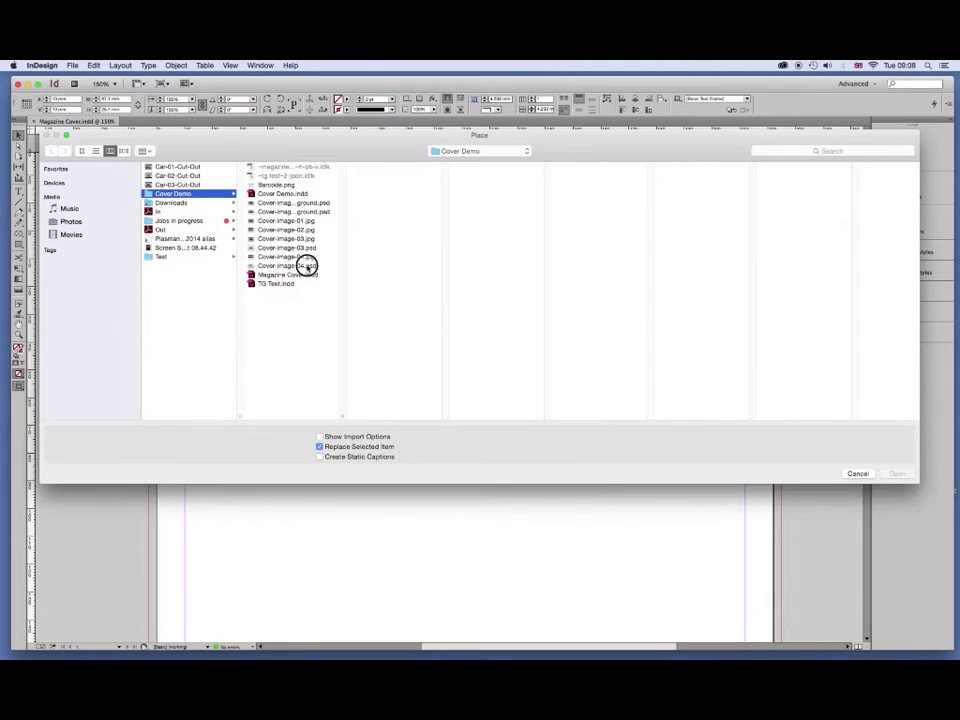
left_click(307, 265)
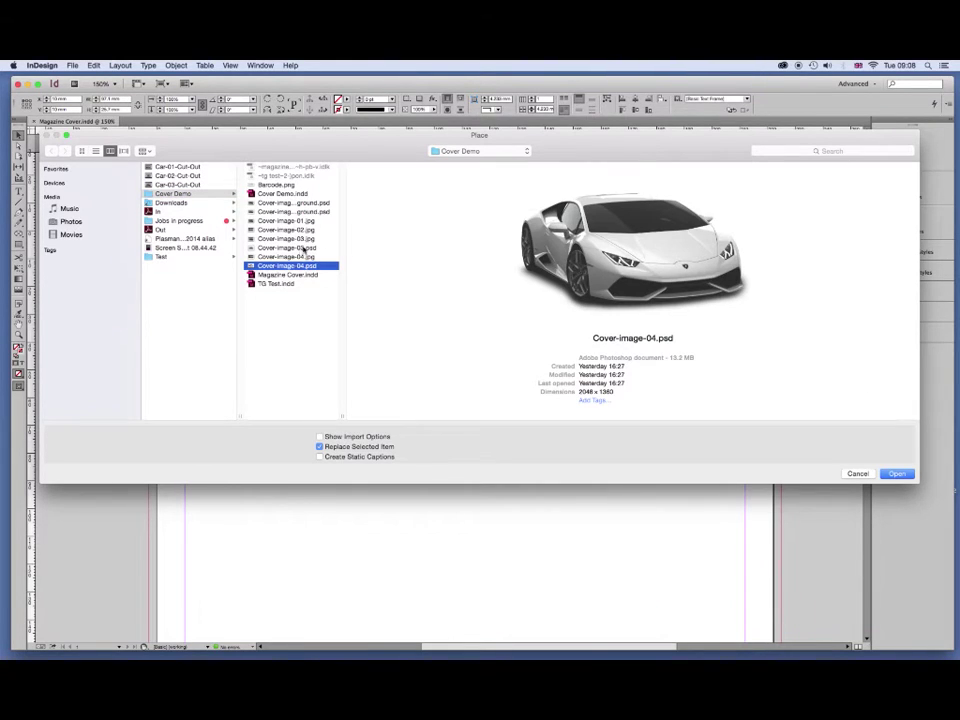
left_click(303, 248)
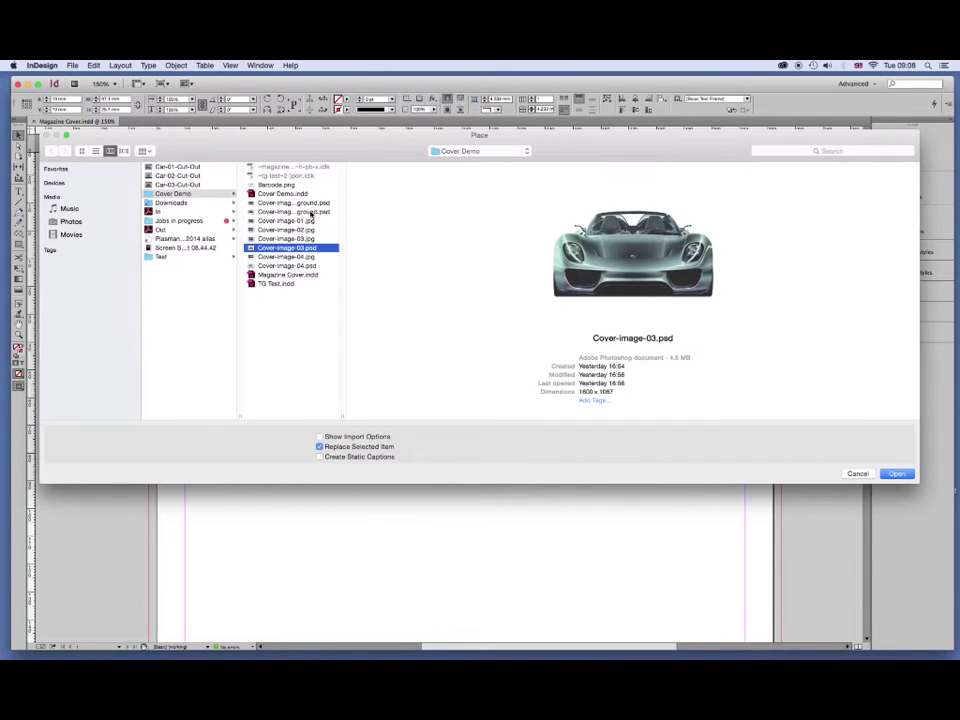
left_click_drag(343, 416, 438, 418)
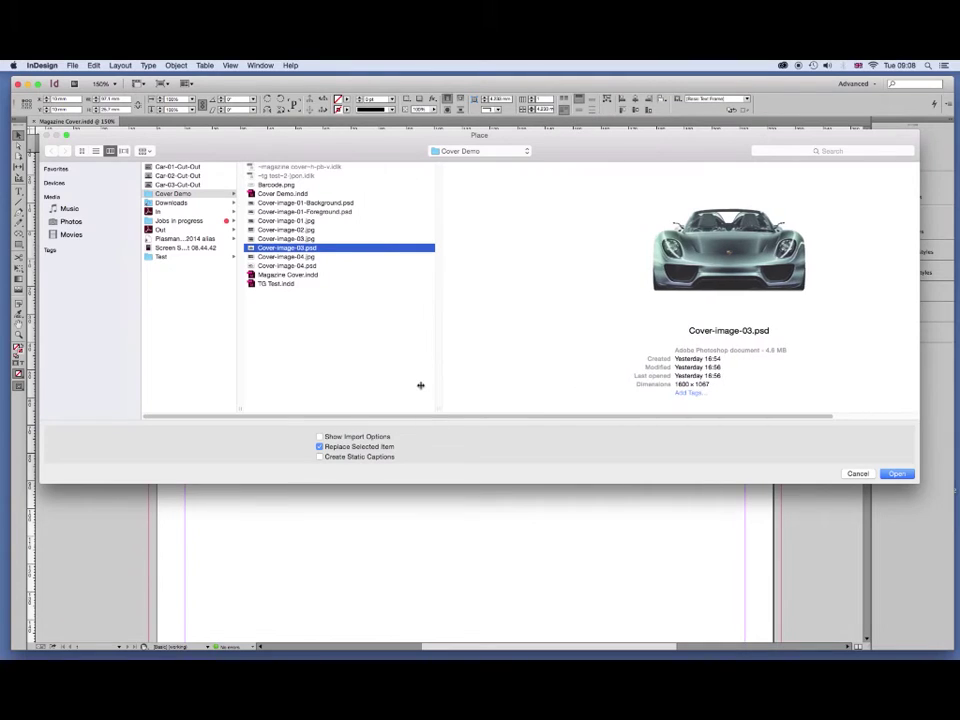
left_click(339, 212)
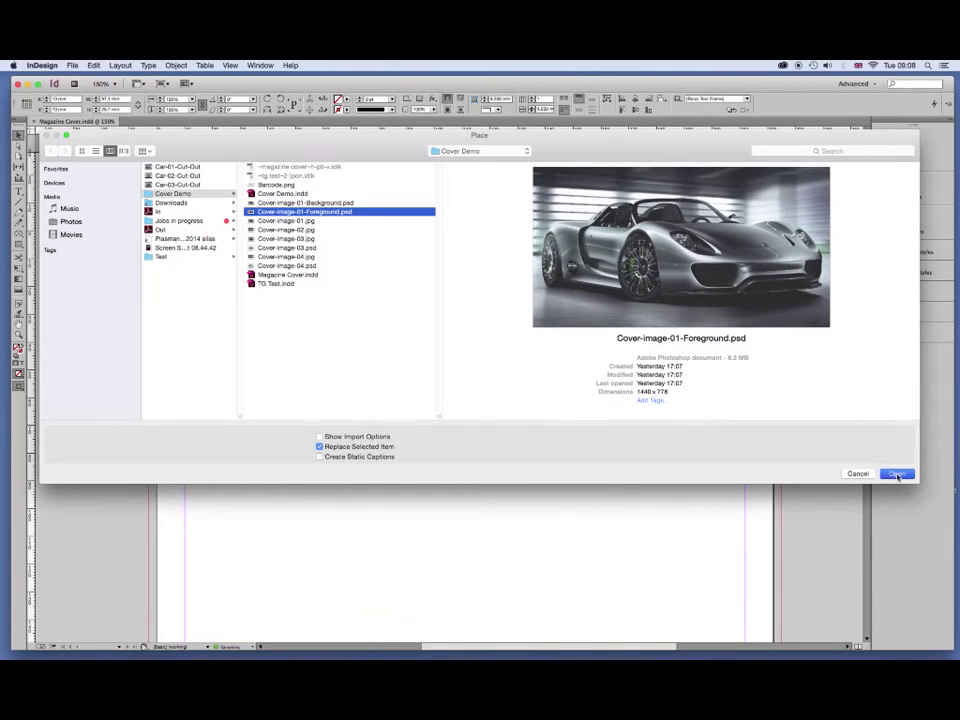
left_click(897, 476)
key("super+z")
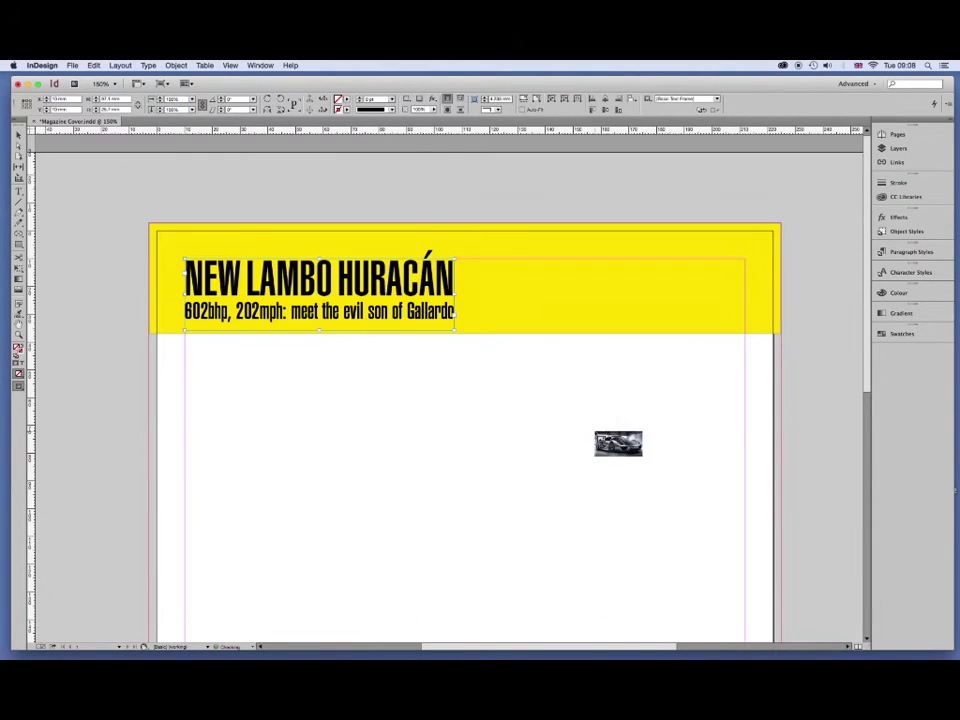
Place the photo, resize its frame below the banner, and delete the content to leave an empty frame.
left_click(589, 432)
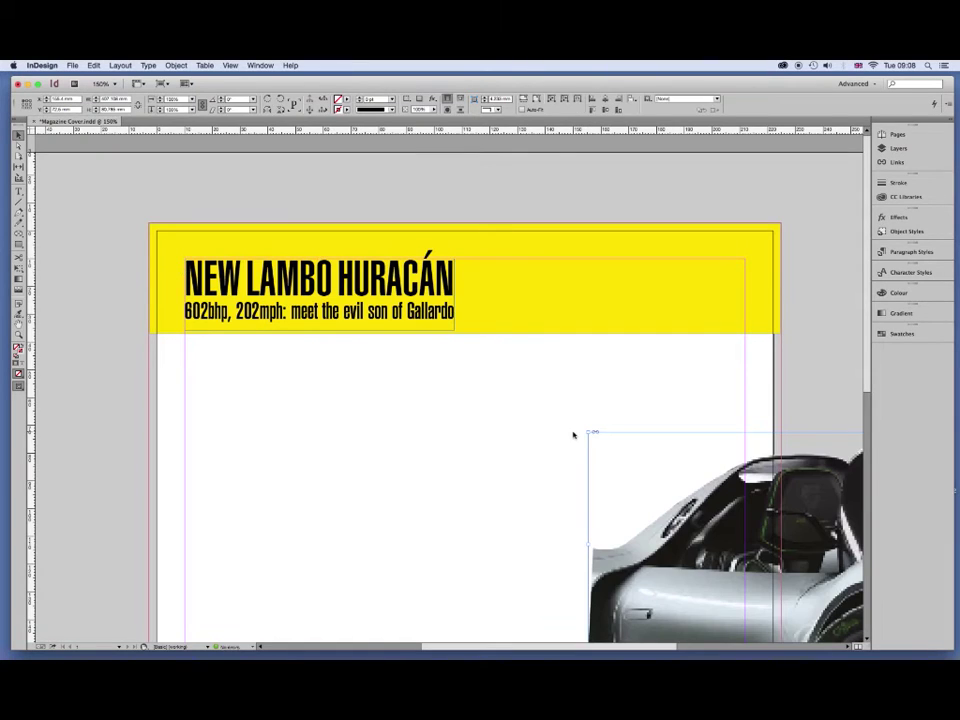
key("super+0")
mouse_move(585, 386)
left_mouse_down()
mouse_move(313, 343)
mouse_move(315, 327)
left_mouse_up()
left_click_drag(602, 347, 589, 487)
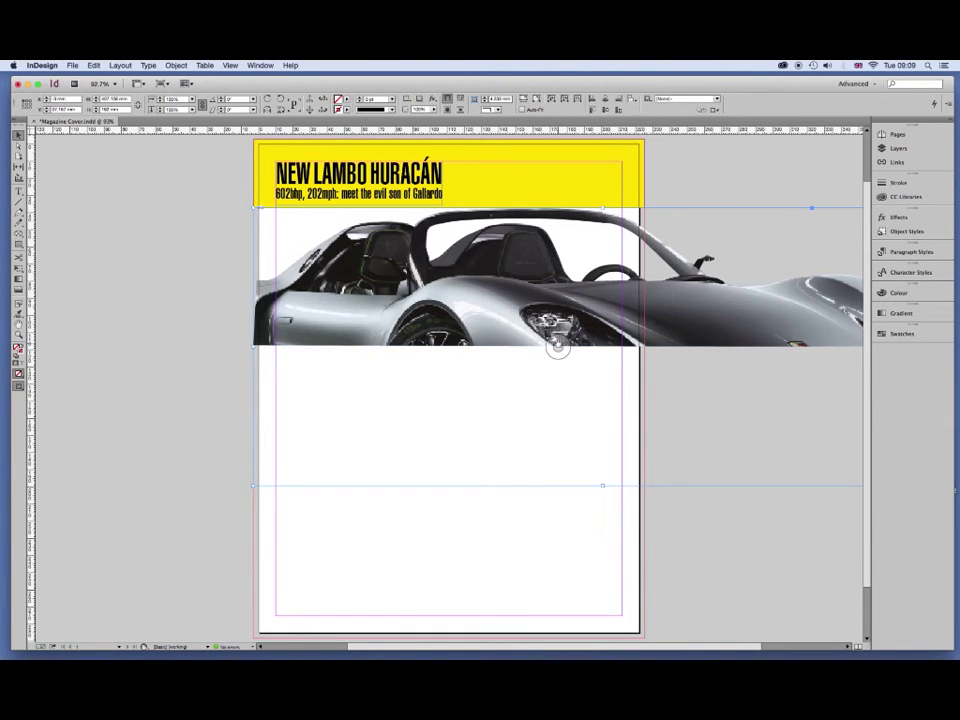
left_click(558, 347)
key("Delete")
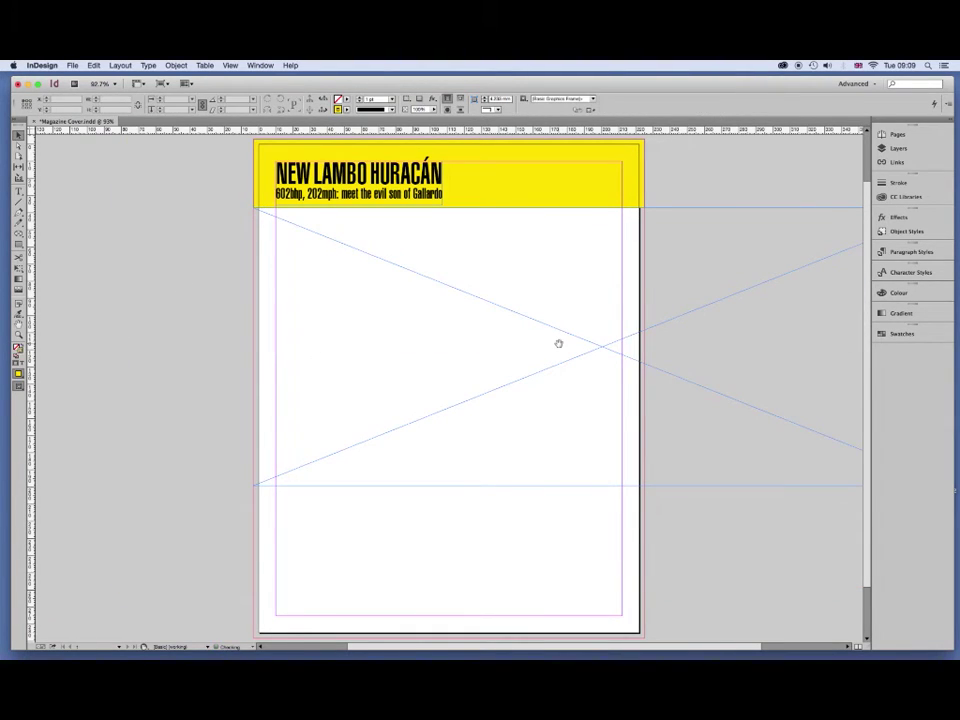
Place Cover-image-01-Background.psd into the empty frame.
left_click(72, 65)
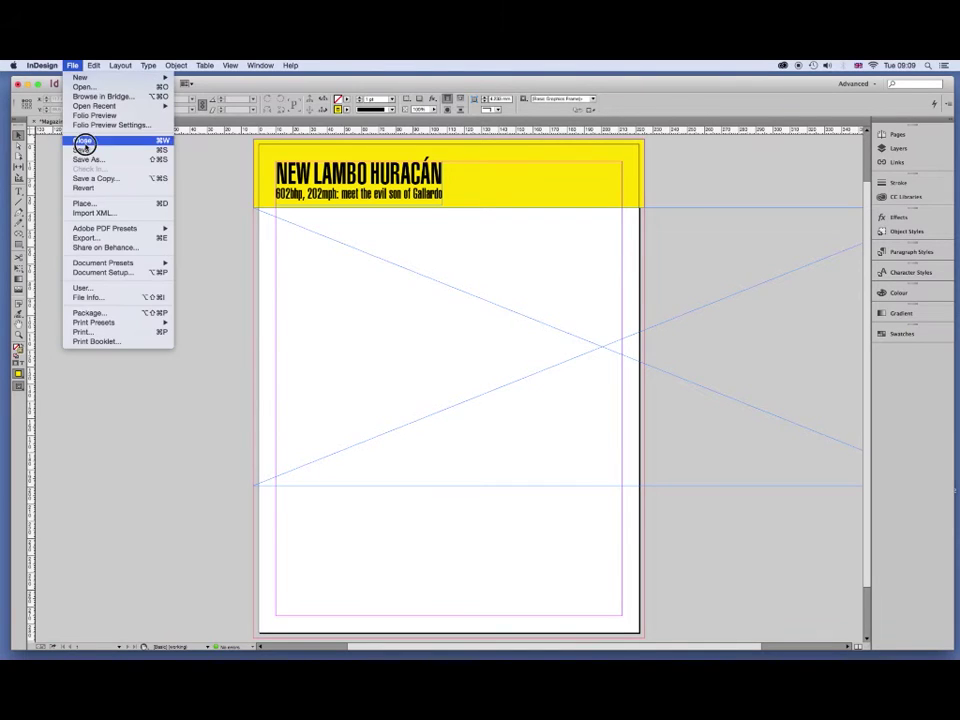
left_click(86, 203)
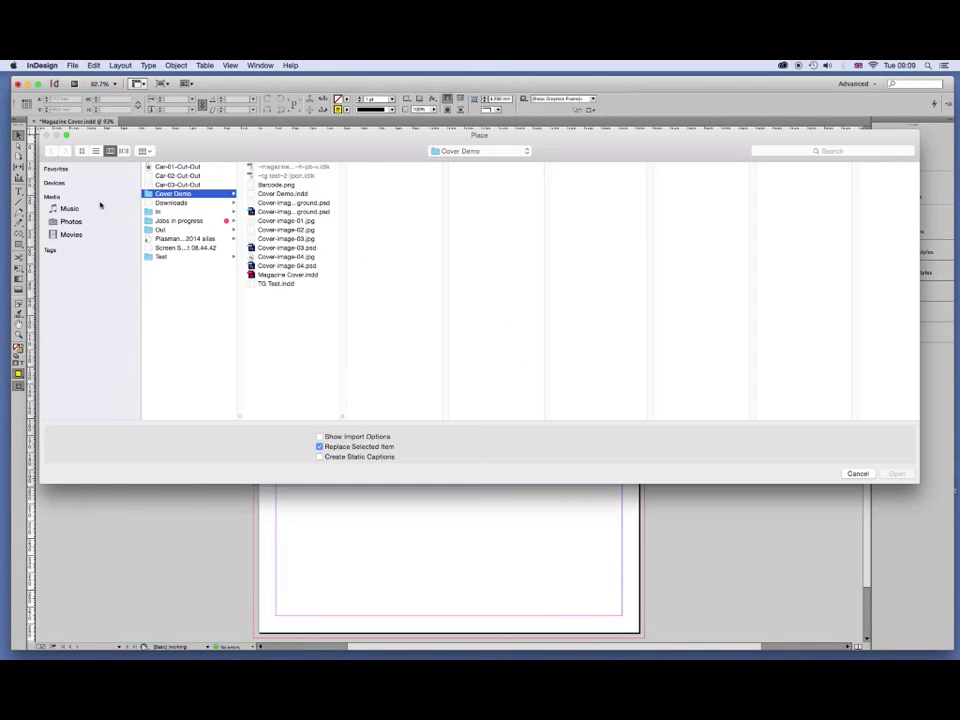
double_click(343, 418)
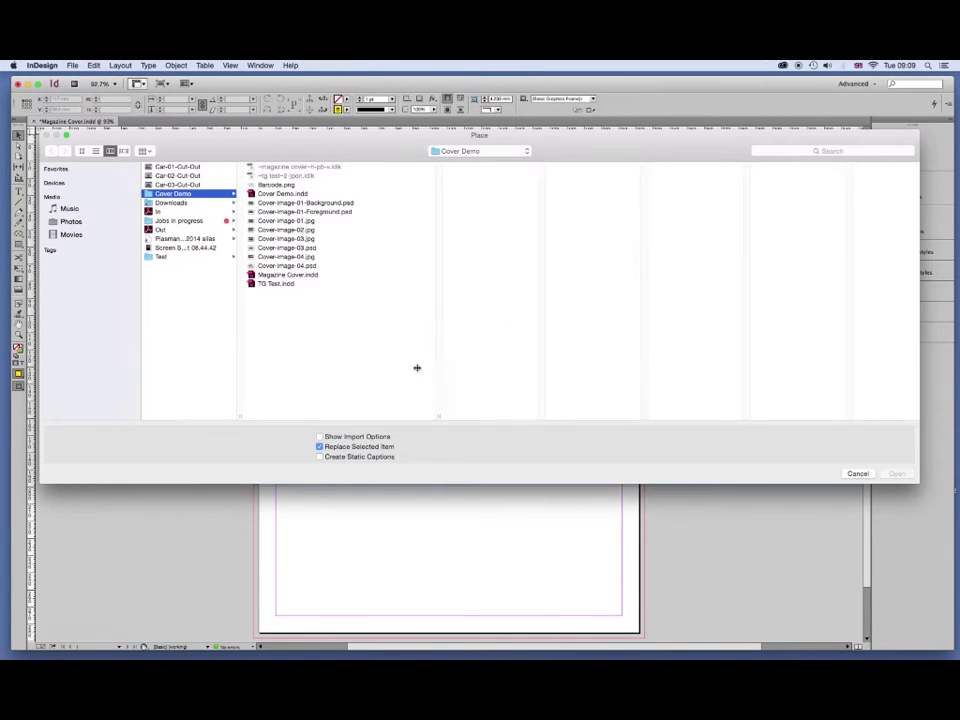
left_click(339, 203)
left_click(897, 474)
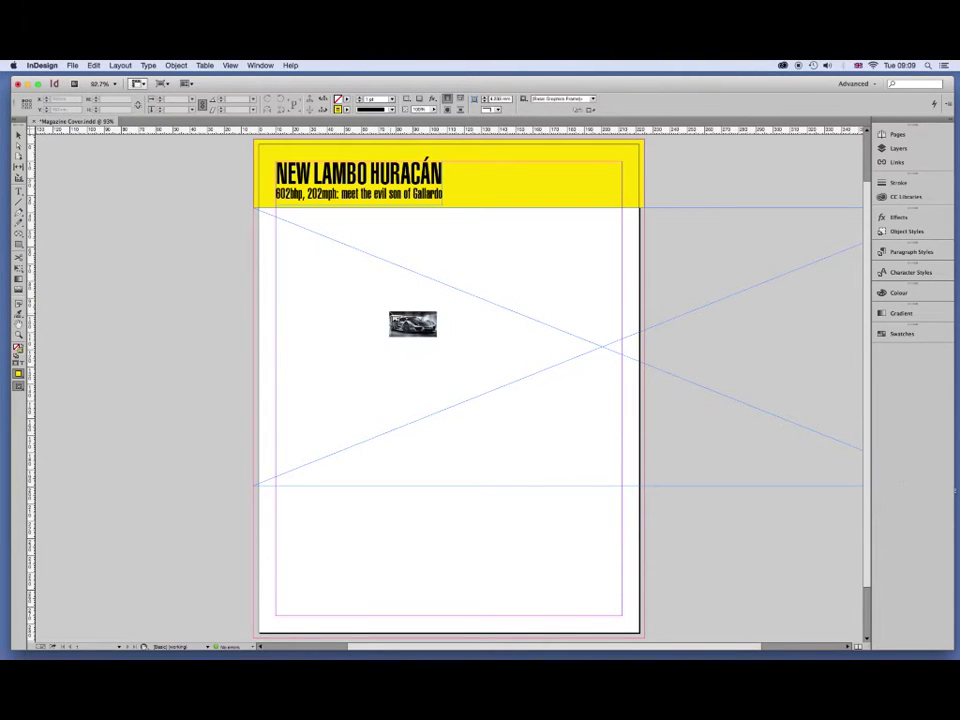
left_click(392, 316)
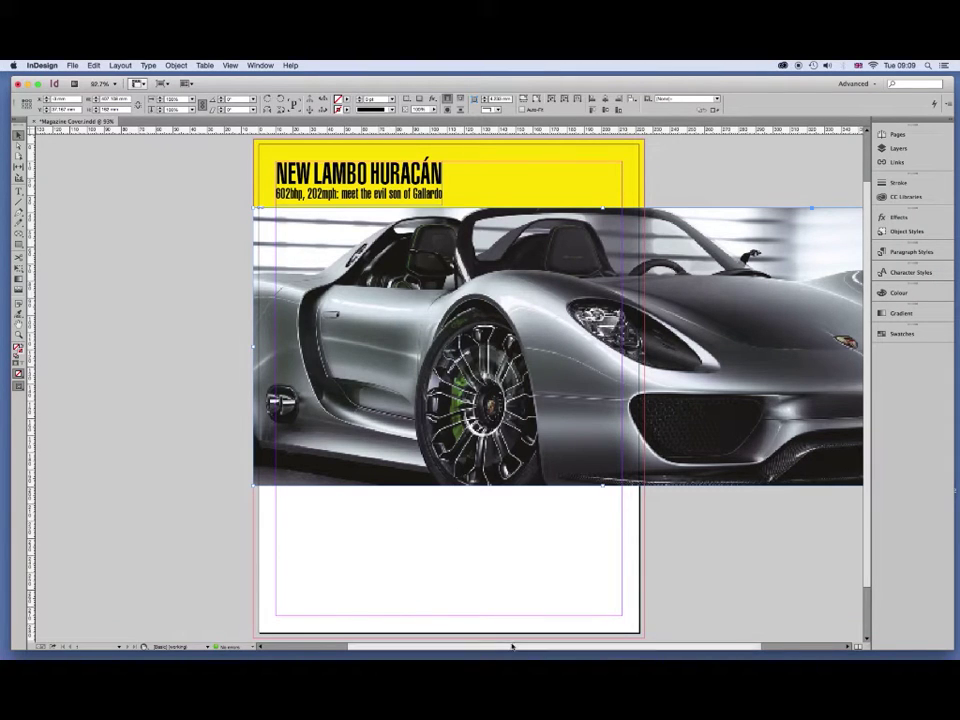
Crop the image frame's right edge at the page's right edge.
left_click_drag(513, 648, 605, 647)
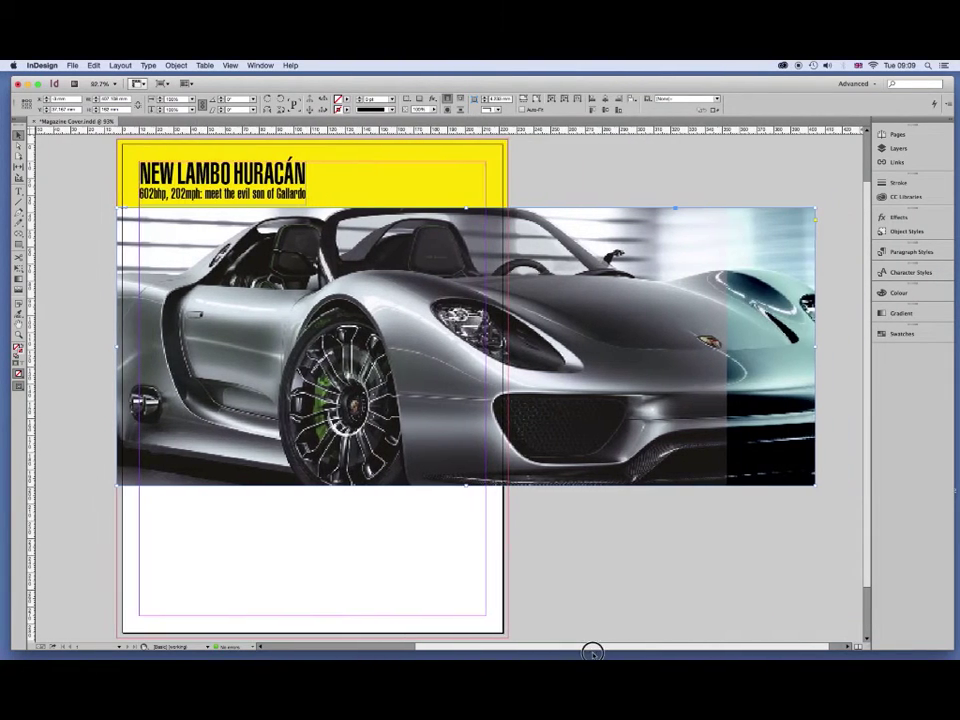
left_click_drag(795, 345, 497, 345)
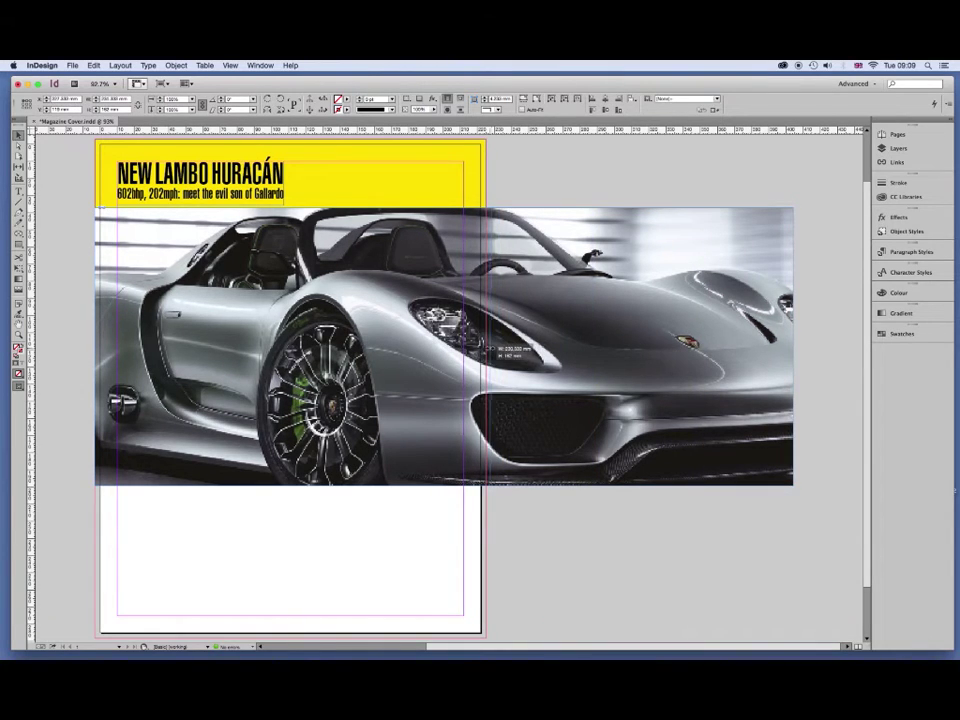
left_click_drag(497, 345, 486, 345)
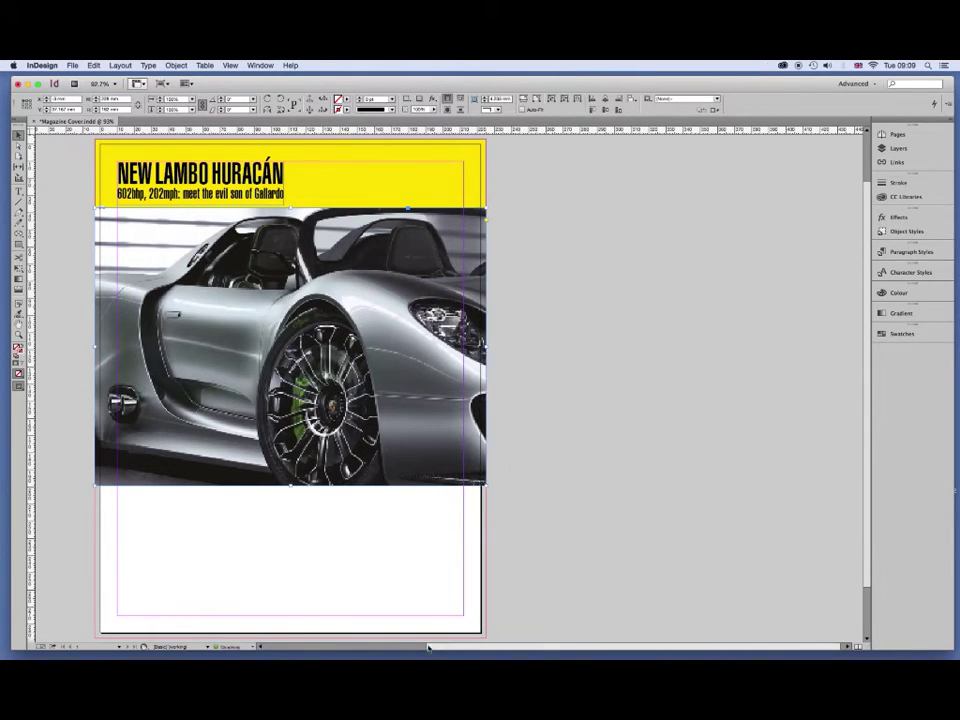
mouse_move(424, 647)
left_mouse_down()
mouse_move(380, 641)
mouse_move(229, 437)
left_mouse_up()
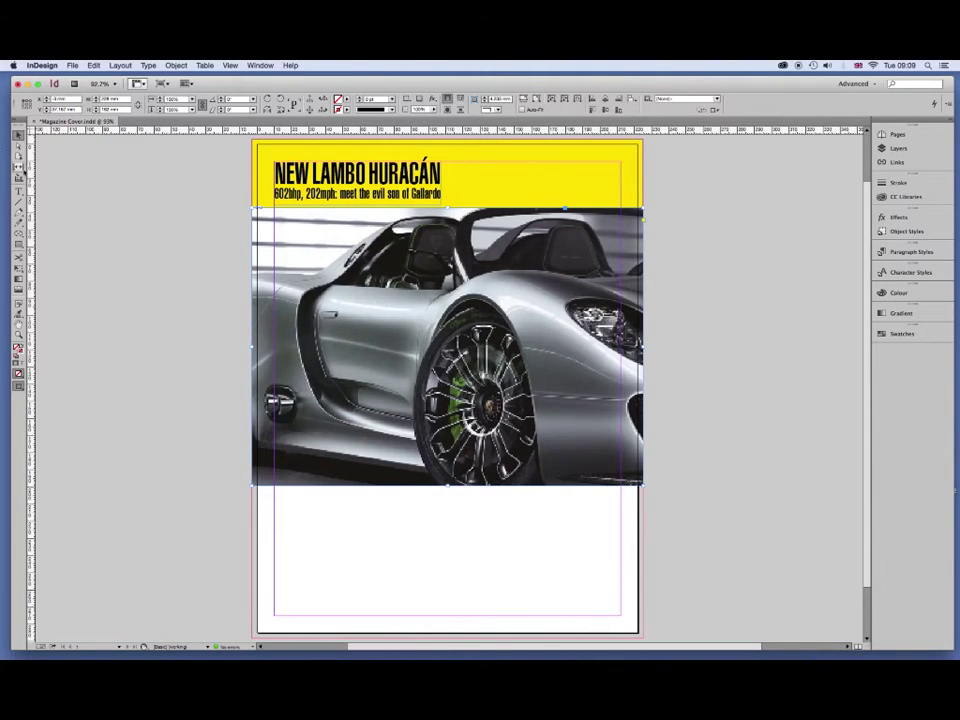
double_click(393, 352)
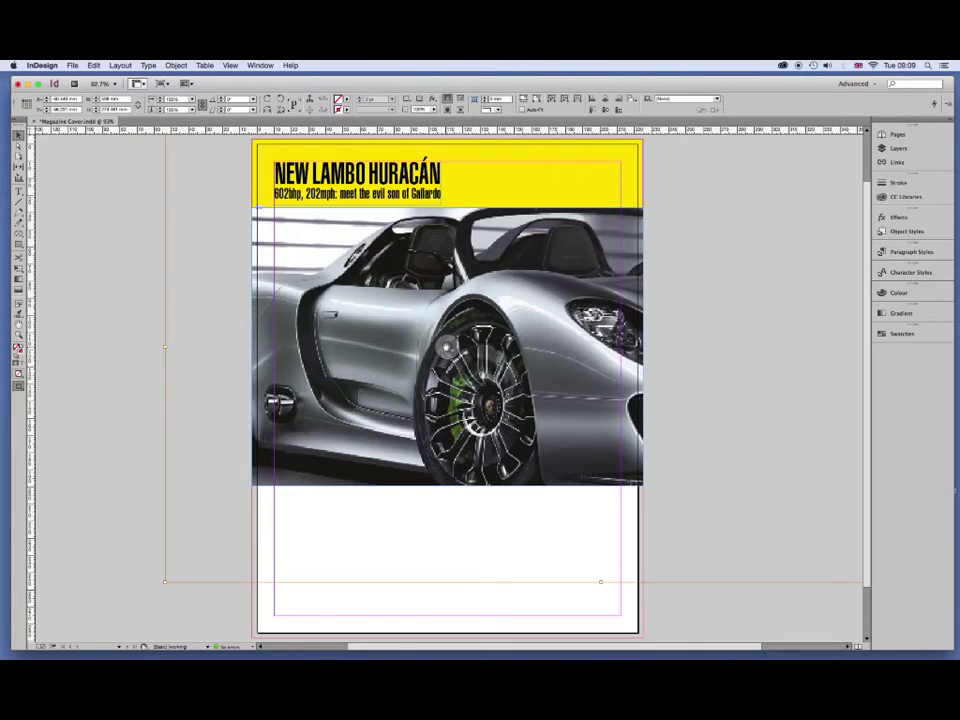
double_click(172, 101)
double_click(172, 110)
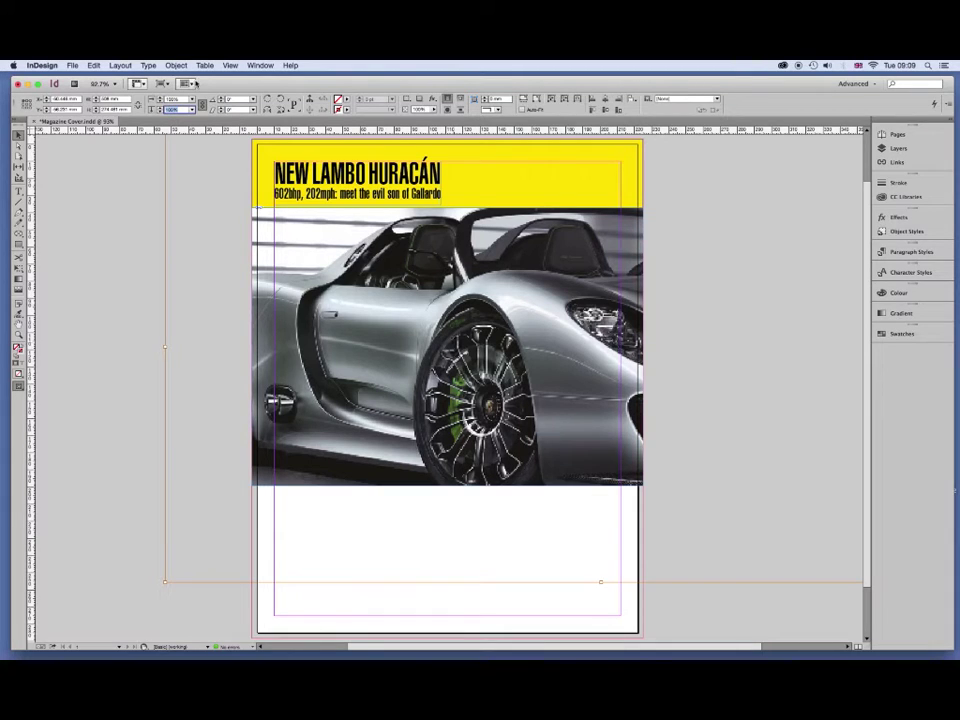
left_click(258, 253)
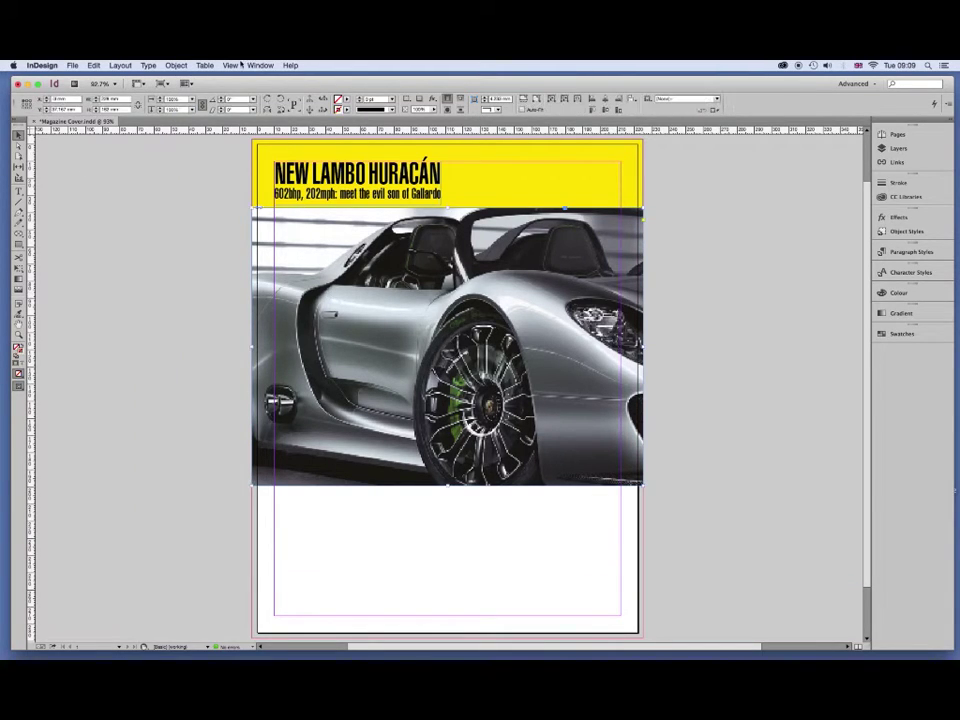
left_click(176, 65)
mouse_move(182, 240)
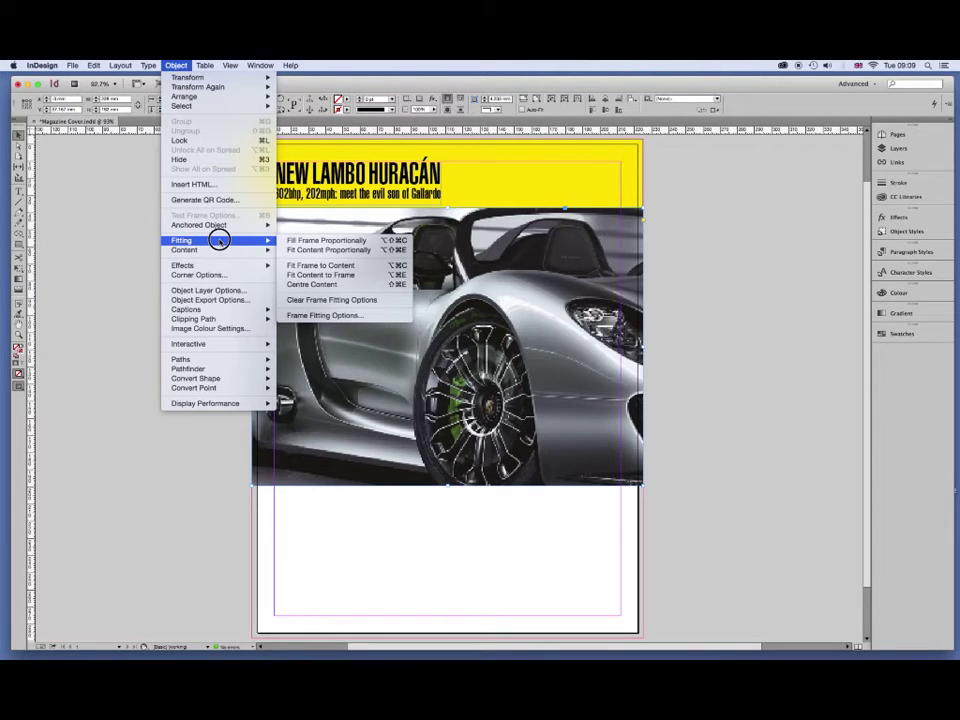
left_click(326, 274)
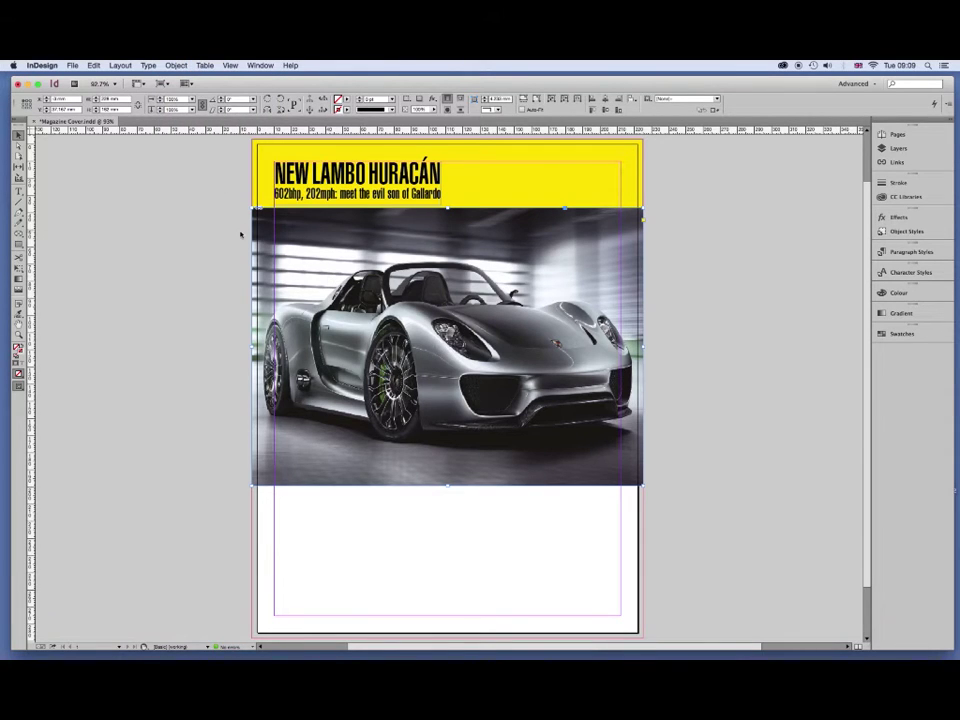
left_click(135, 210)
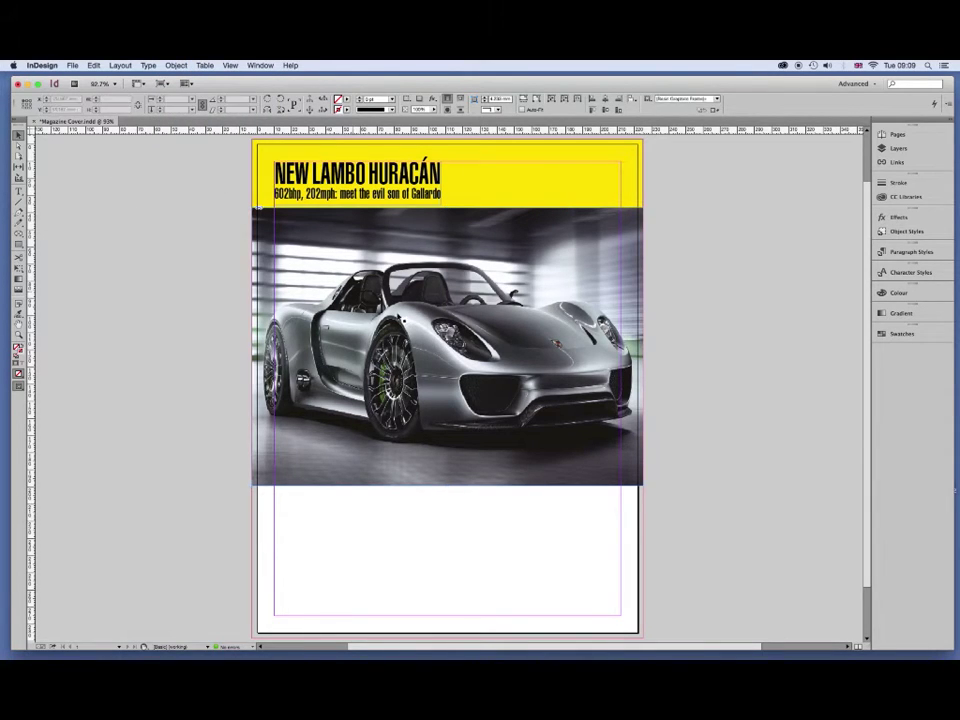
left_click(447, 345)
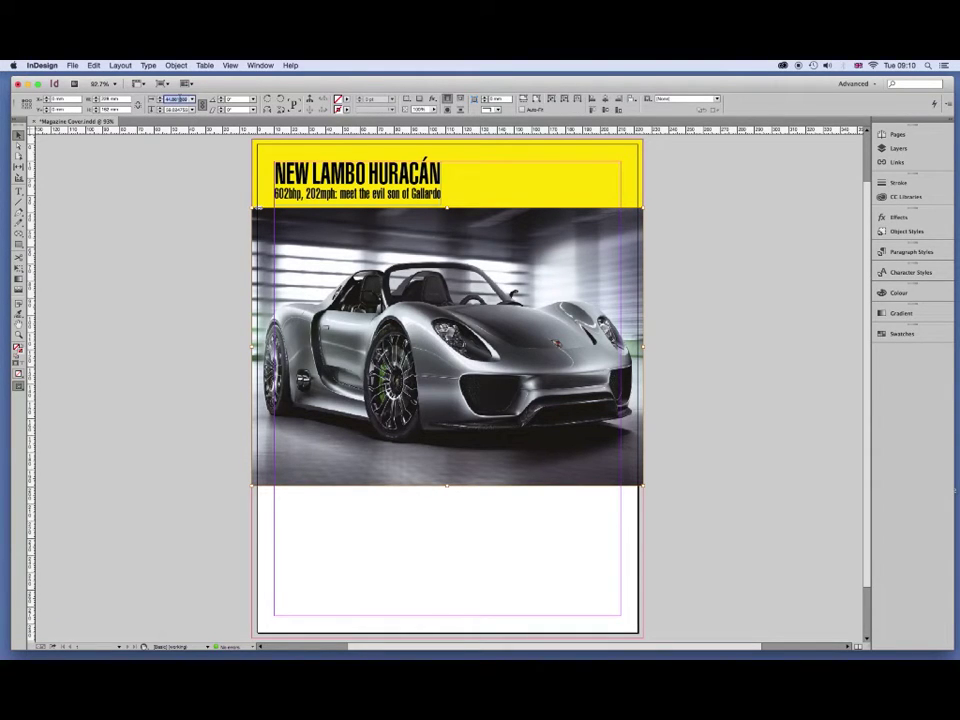
key("Tab")
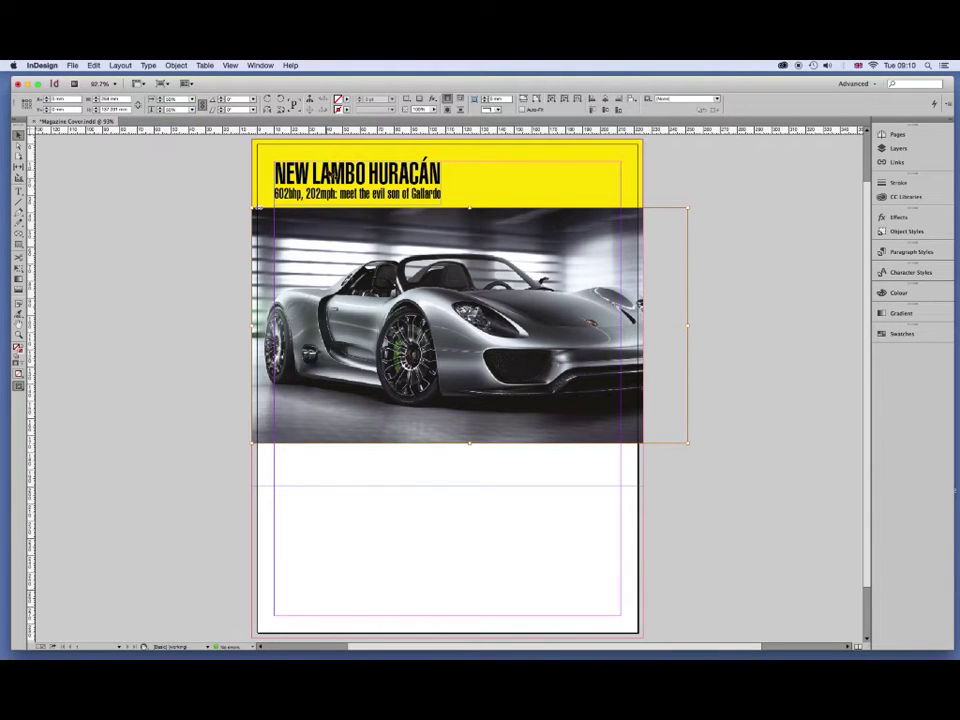
Shift the car image within its frame and scale it to 60%.
left_click_drag(447, 347, 432, 349)
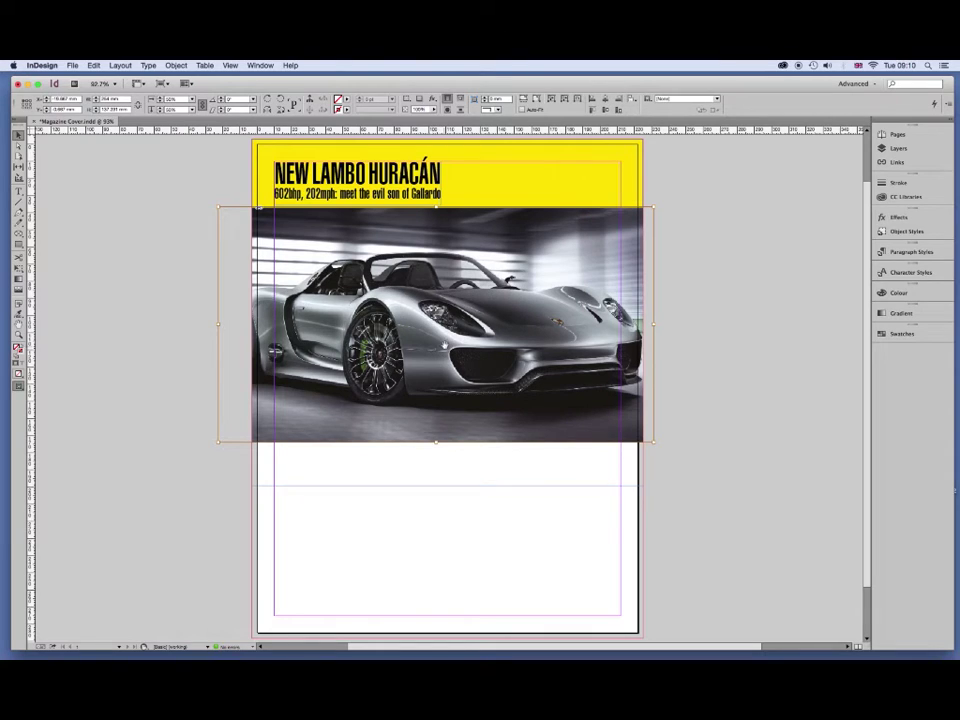
left_click_drag(447, 347, 435, 349)
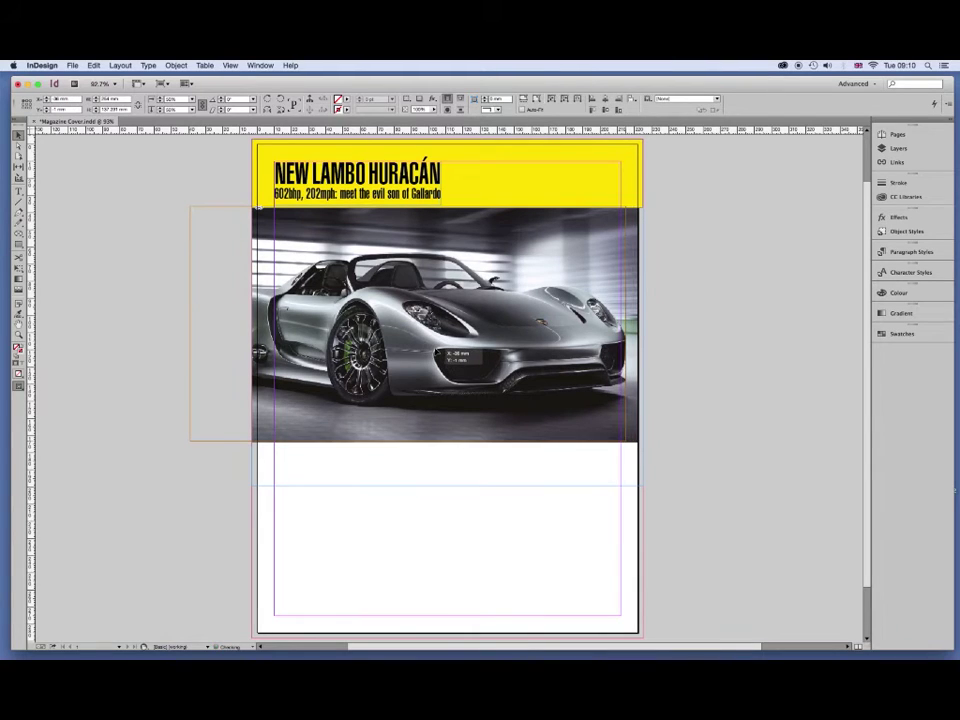
left_click_drag(435, 349, 447, 347)
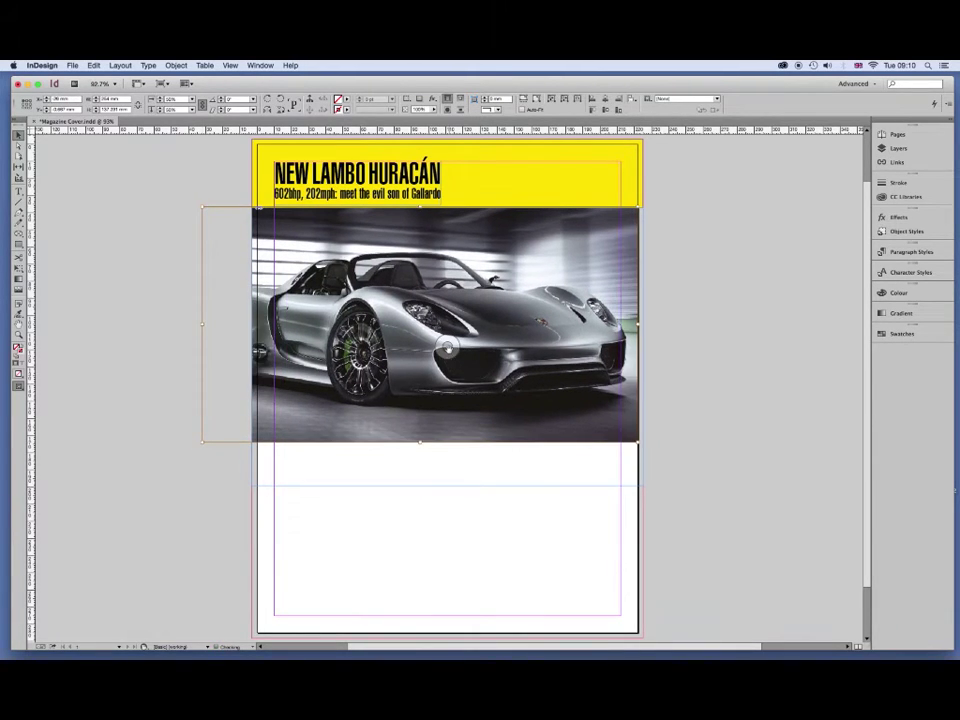
left_click_drag(447, 347, 449, 347)
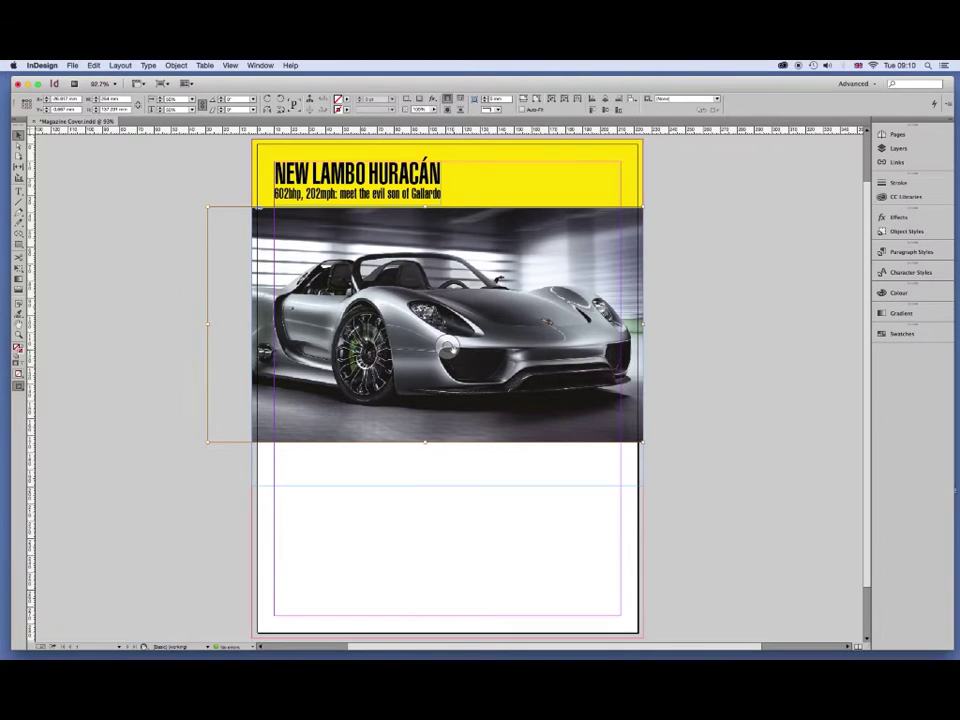
left_click(172, 100)
type("60")
key("Return")
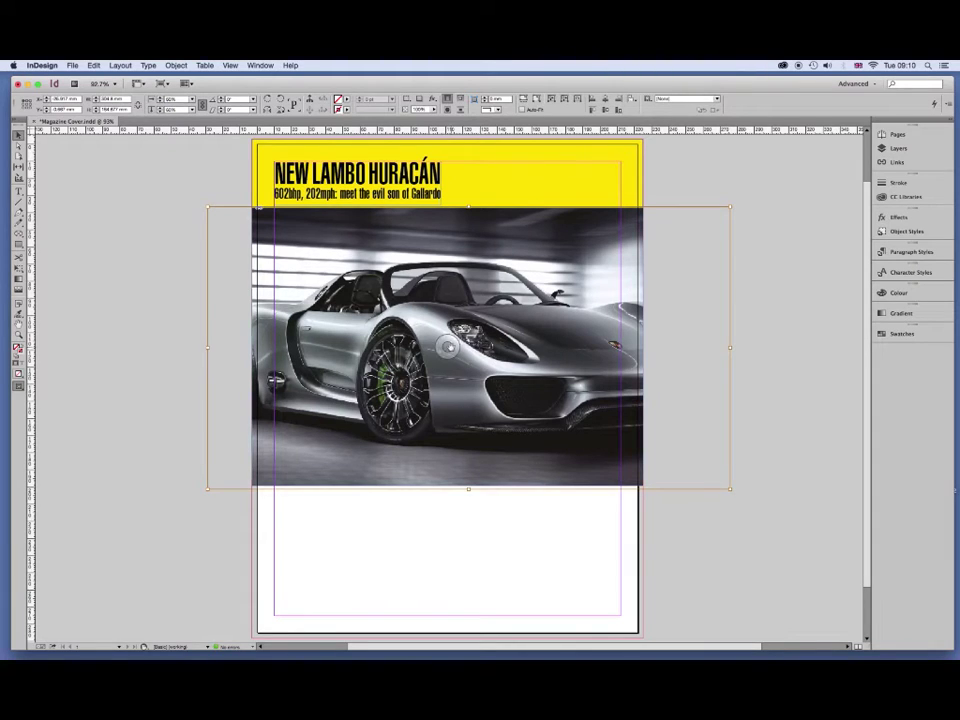
Reposition the enlarged car image, then raise the frame's bottom edge to crop it.
mouse_move(447, 346)
left_mouse_down()
mouse_move(347, 346)
mouse_move(357, 346)
left_mouse_up()
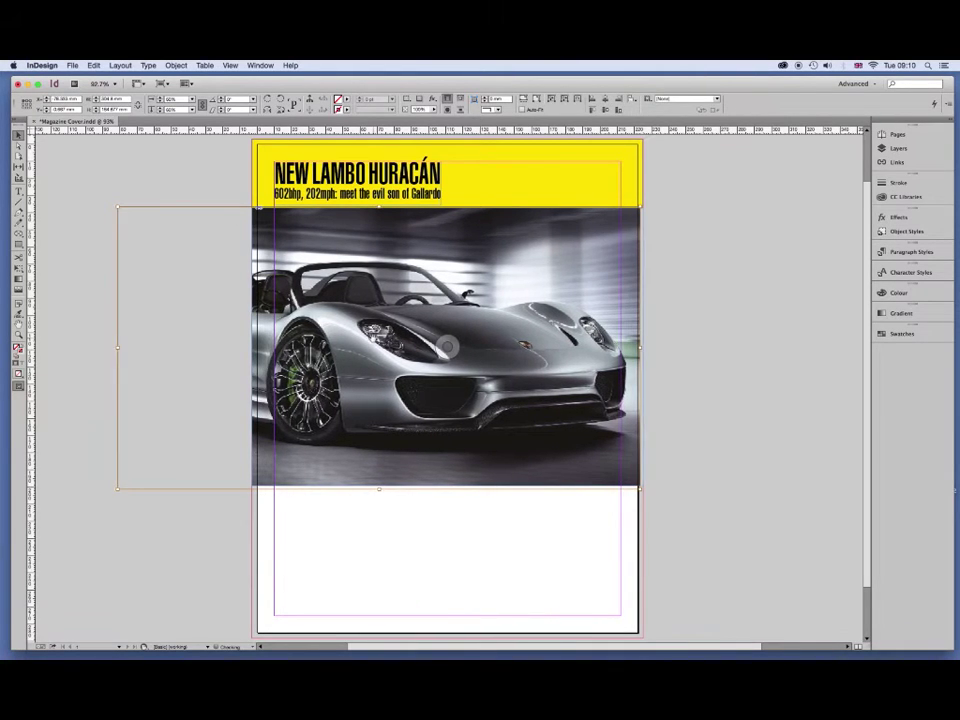
left_click_drag(357, 346, 360, 346)
left_click_drag(447, 346, 447, 341)
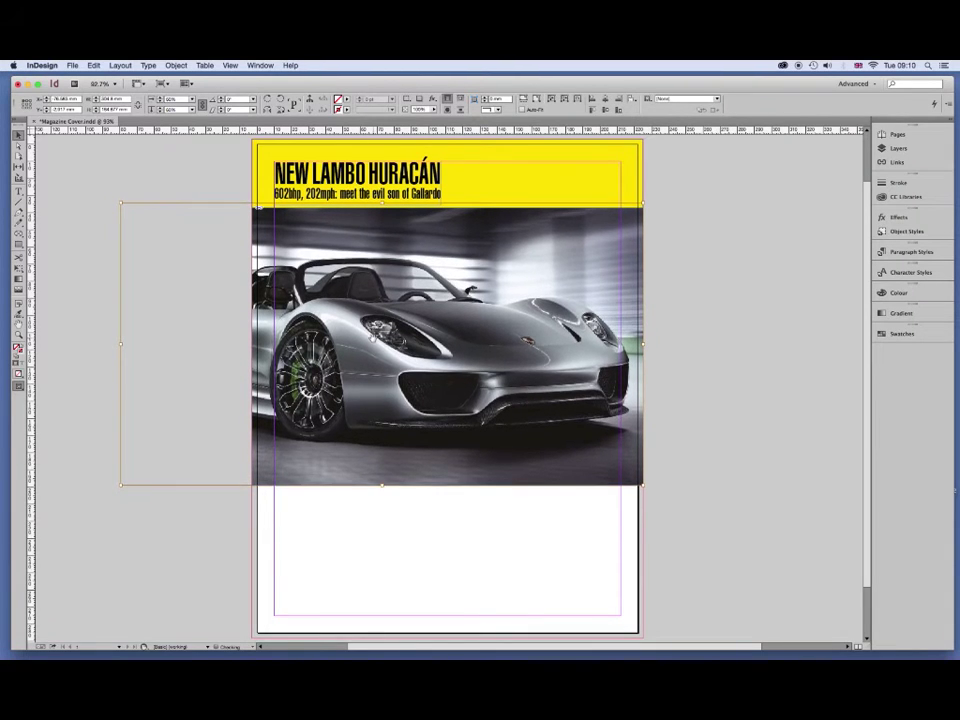
left_click_drag(373, 339, 373, 336)
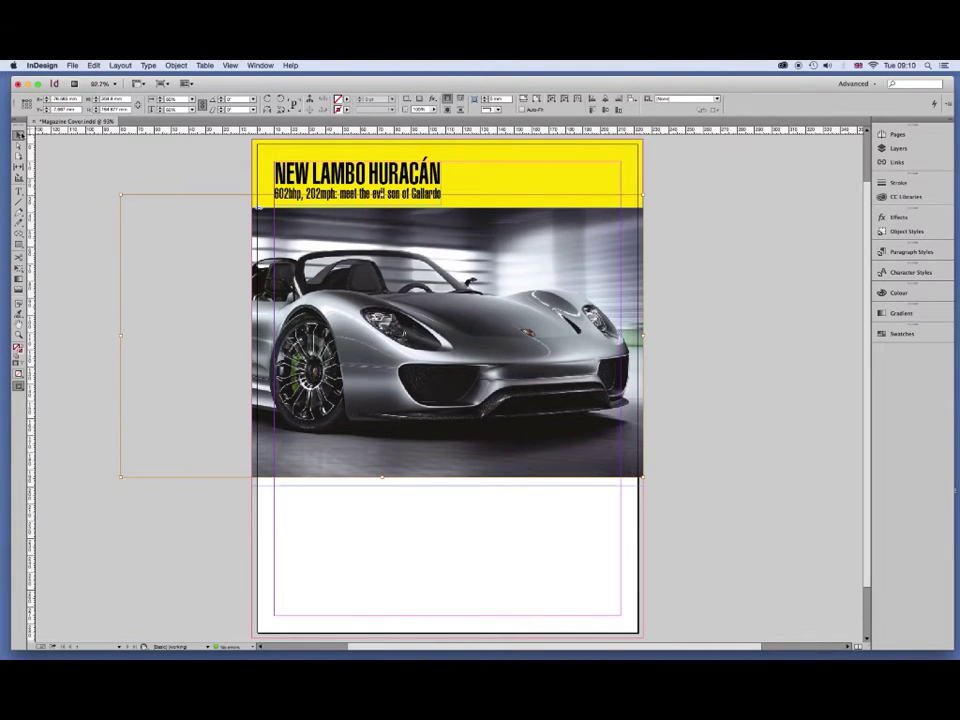
left_click(108, 268)
left_click(439, 452)
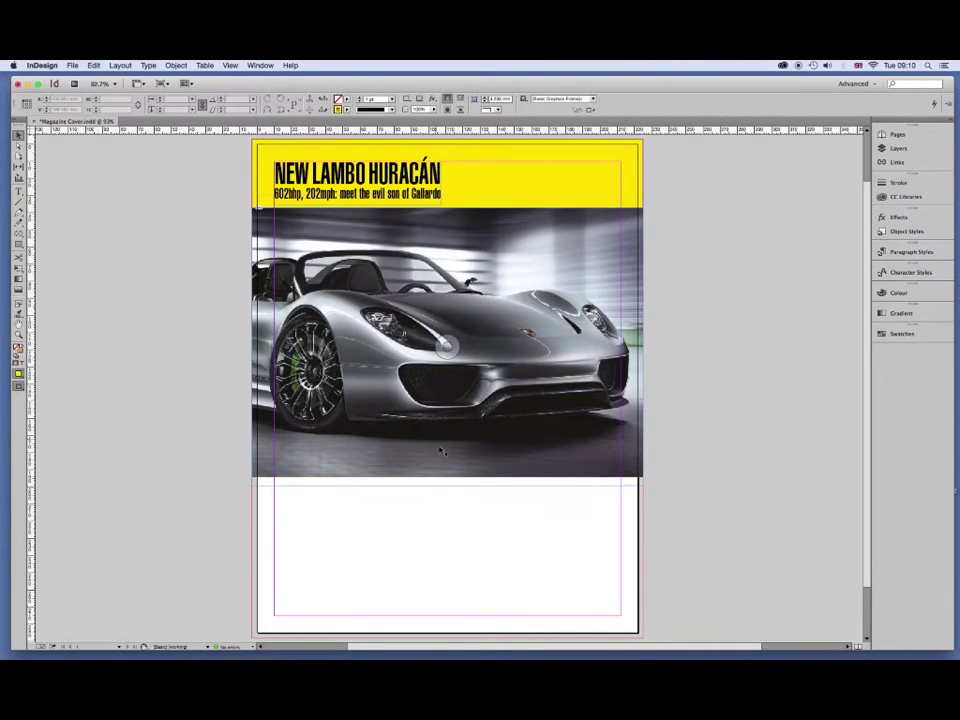
left_click_drag(446, 486, 446, 453)
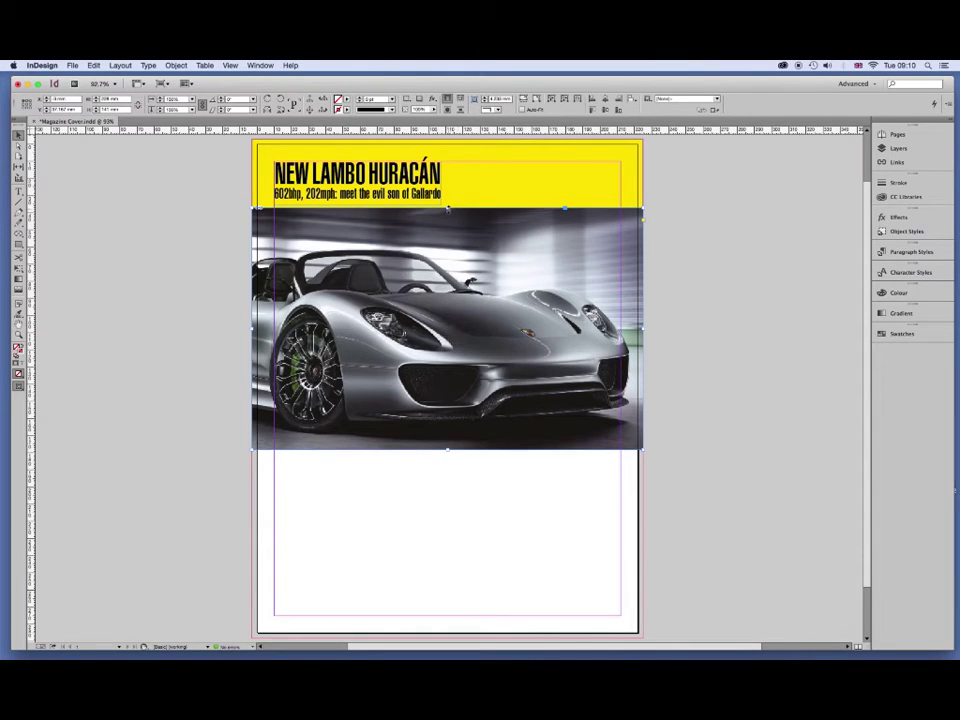
Drag out a Rectangle Frame across the white area beneath the Porsche photo.
left_click(673, 244)
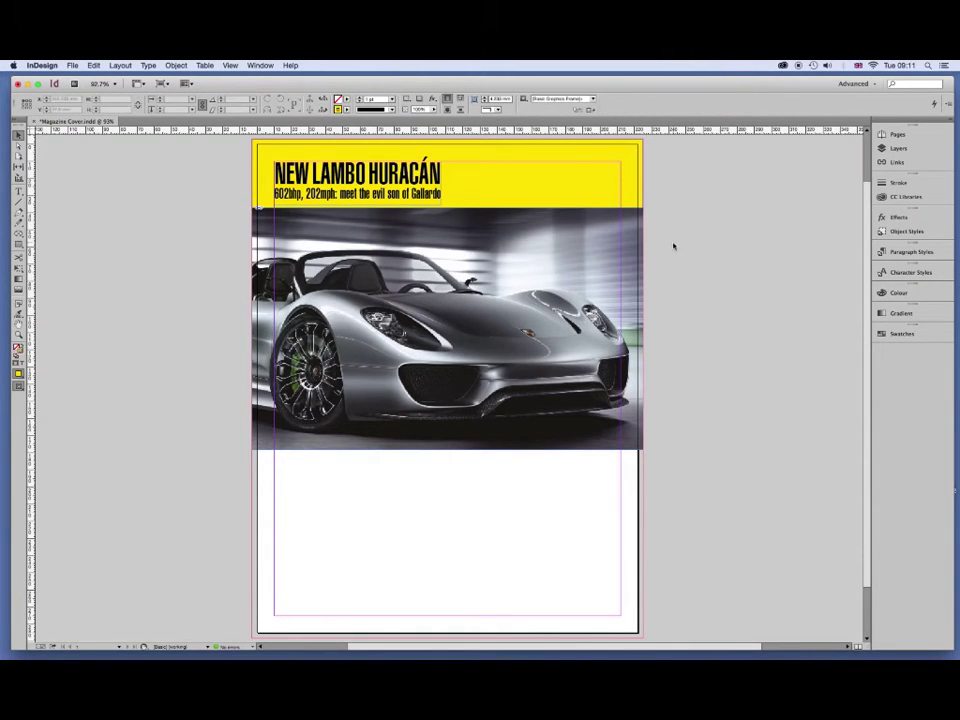
left_click(500, 270)
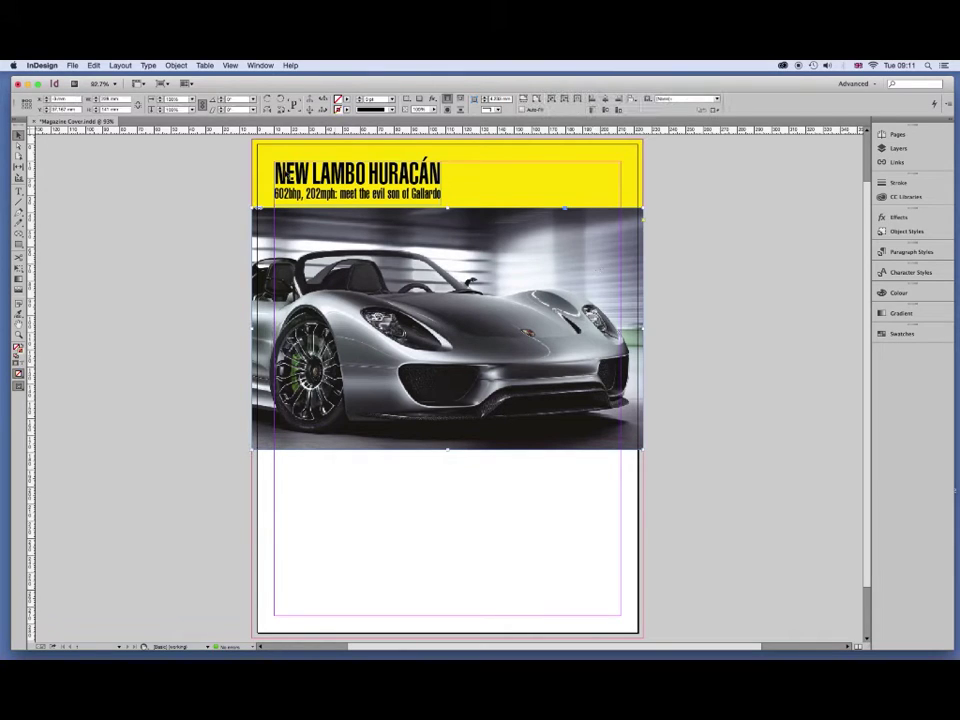
left_click(762, 385)
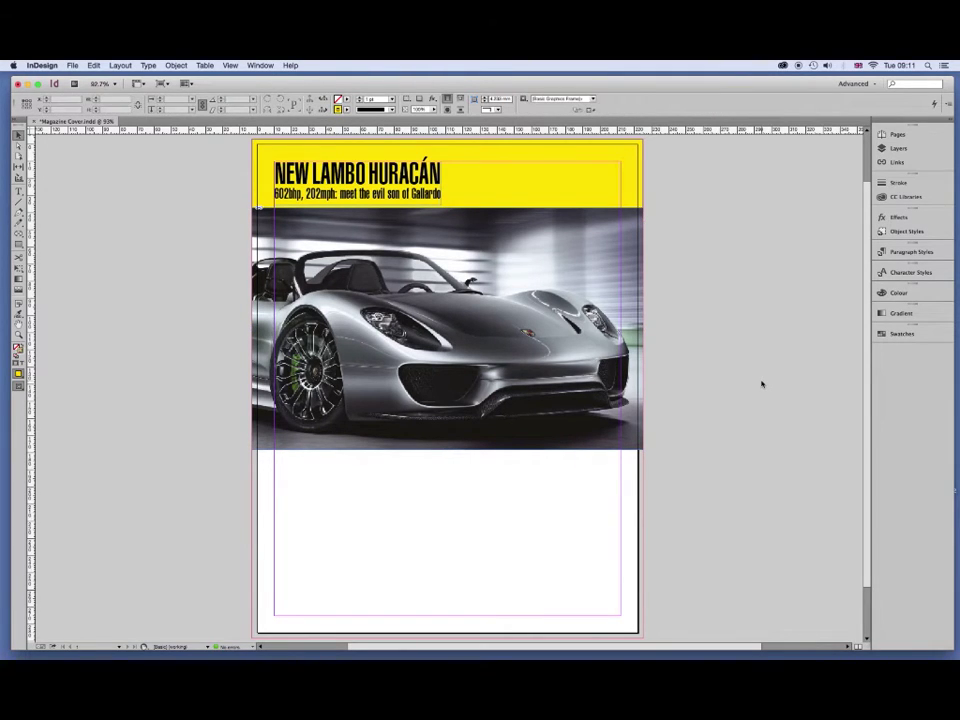
left_click(19, 244)
mouse_move(256, 452)
left_mouse_down()
mouse_move(537, 607)
mouse_move(643, 637)
left_mouse_up()
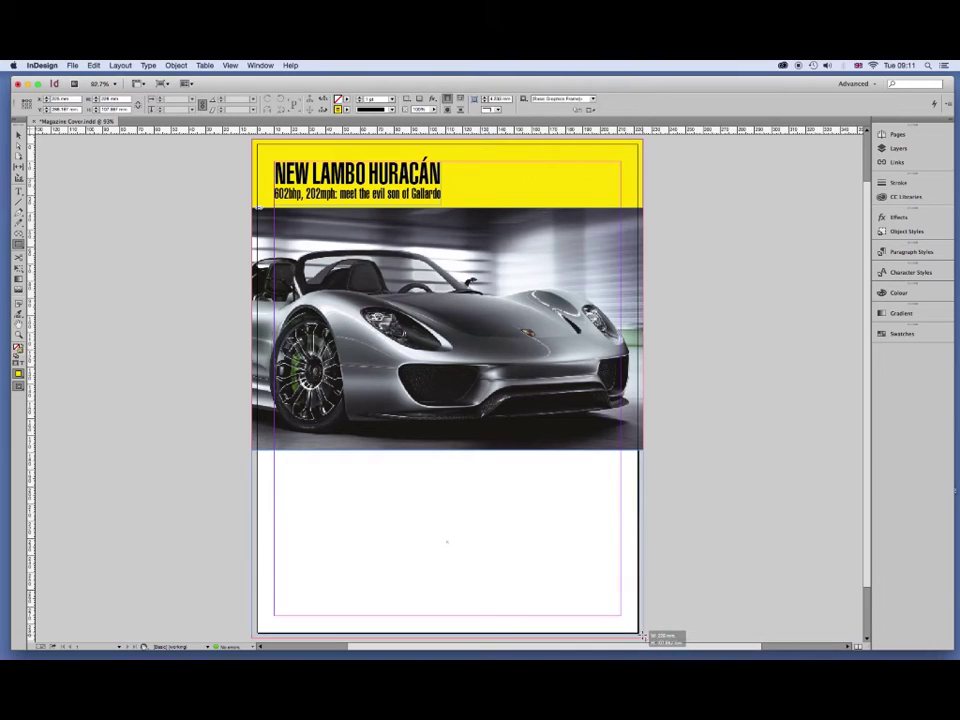
Extend the new frame to the page's bottom-right corner and fill it with Black.
left_click_drag(645, 637, 645, 638)
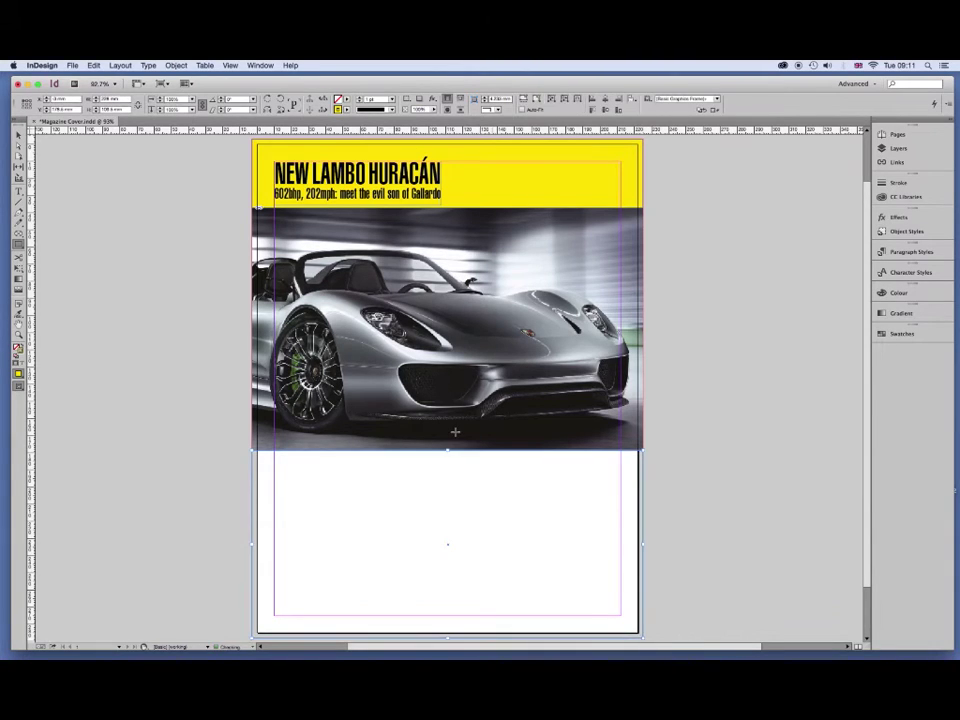
left_click(18, 134)
left_click(345, 100)
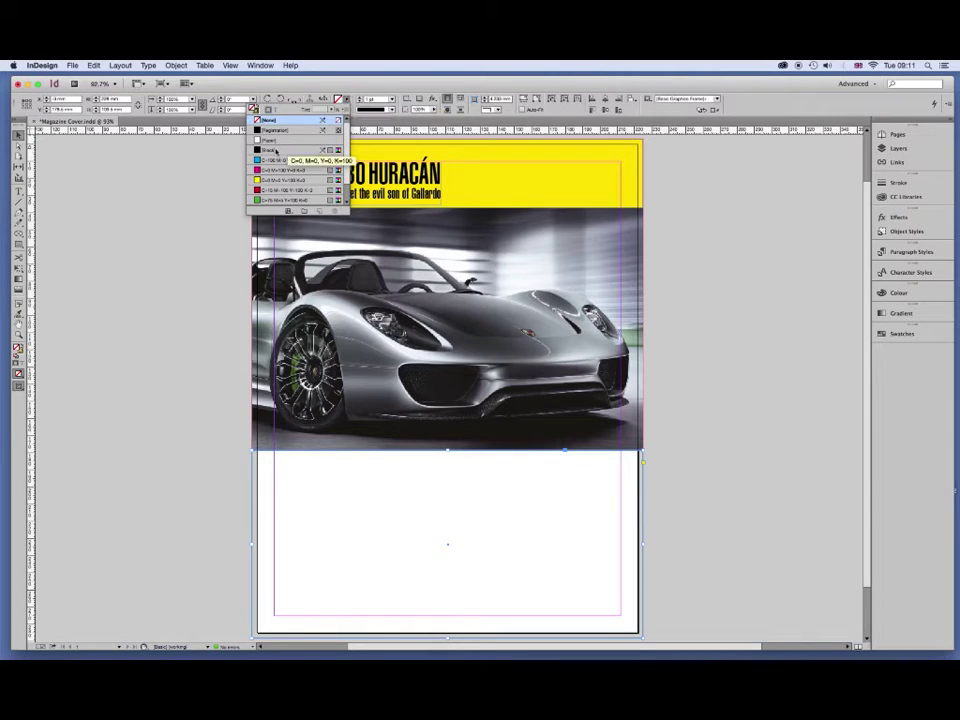
left_click(276, 150)
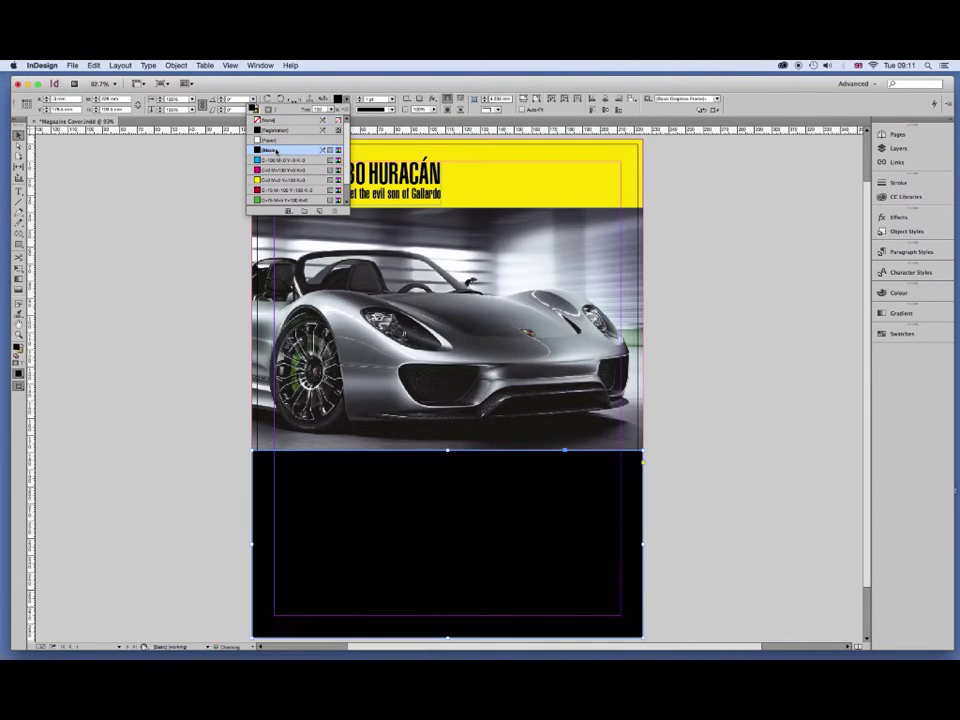
left_click(196, 147)
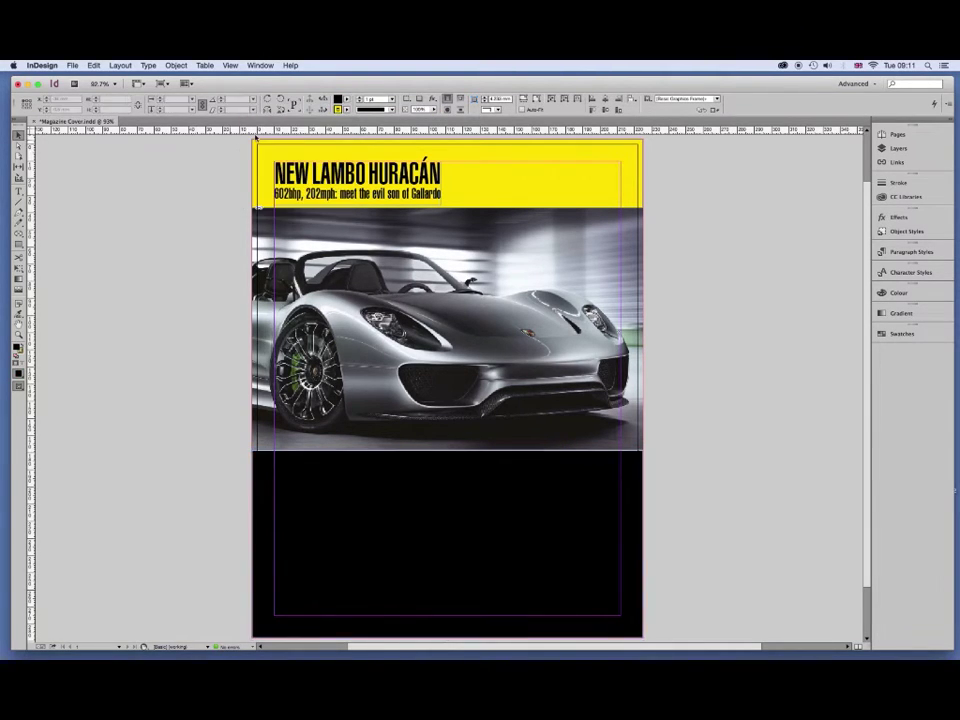
Set the black panel's stroke to None and raise its top edge over the photo.
left_click(315, 469)
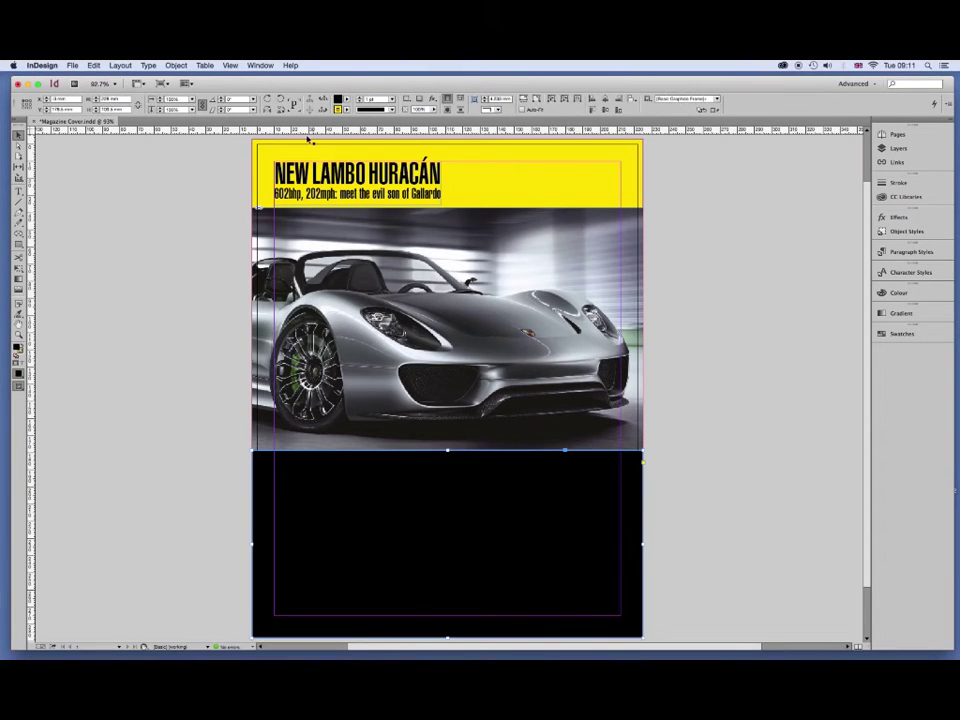
left_click(346, 111)
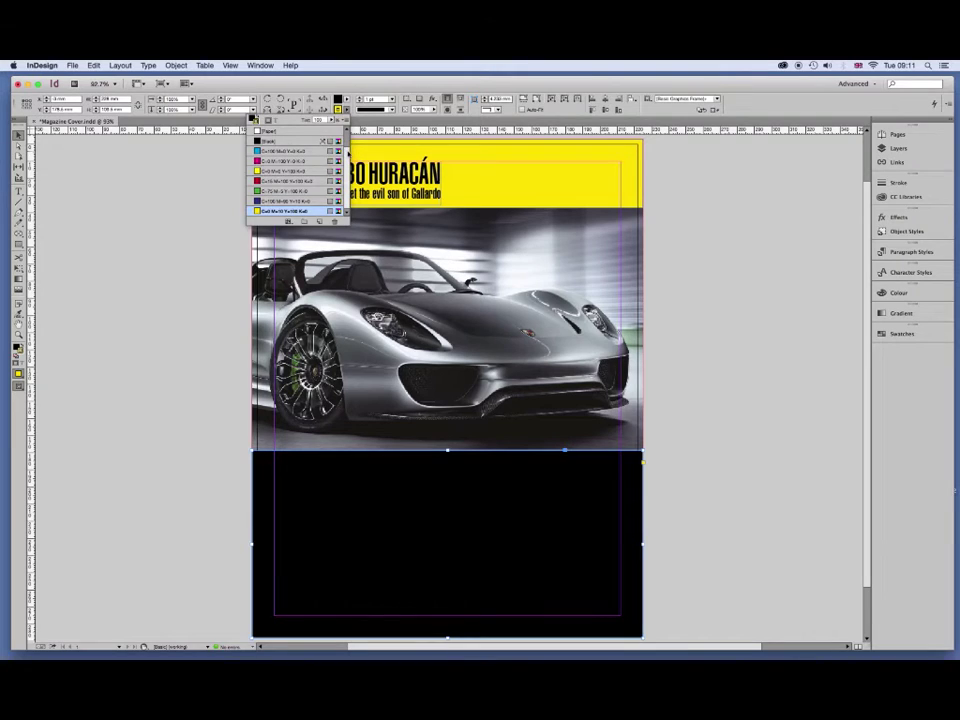
scroll(298, 140, "up", 2)
left_click(268, 131)
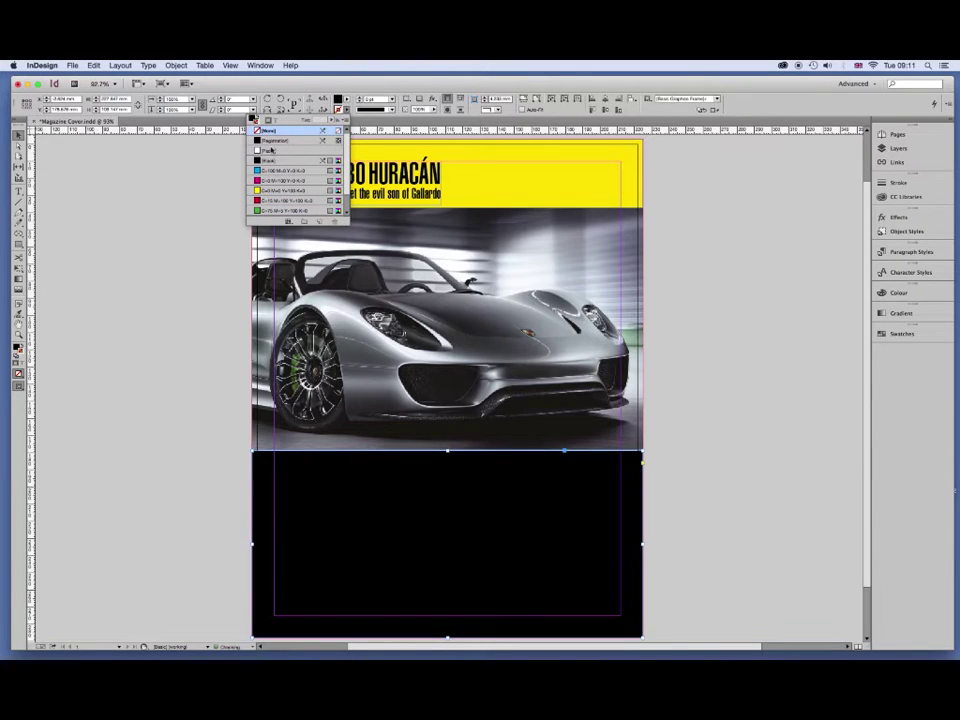
left_click(215, 222)
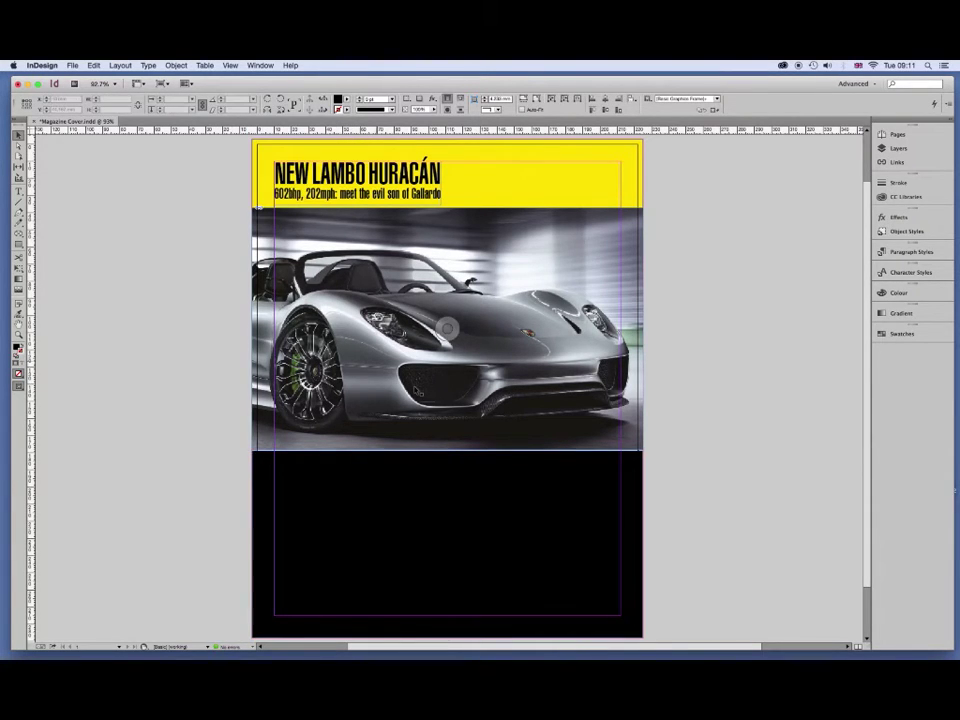
left_click_drag(446, 453, 447, 441)
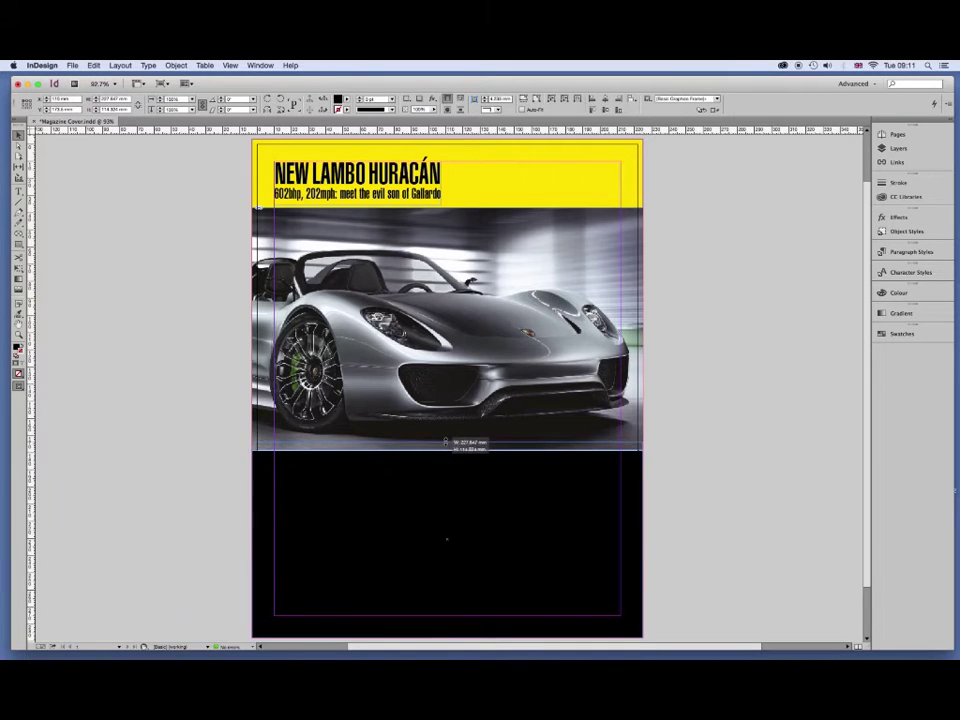
Send the black panel to the back behind the car photo and show the Swatches panel.
left_click(176, 65)
mouse_move(185, 96)
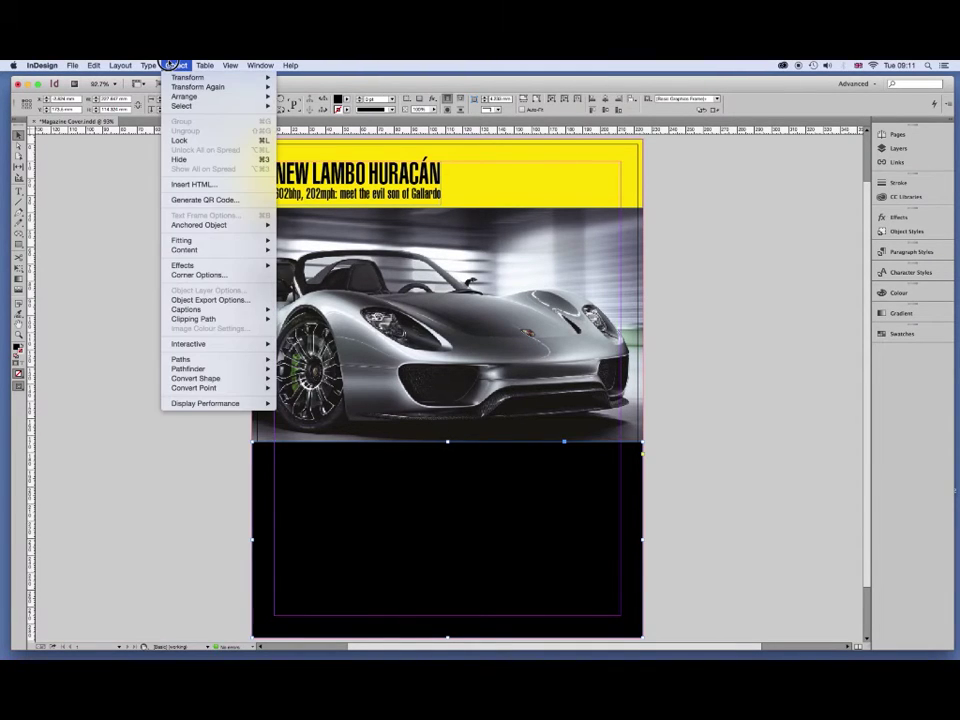
left_click(336, 124)
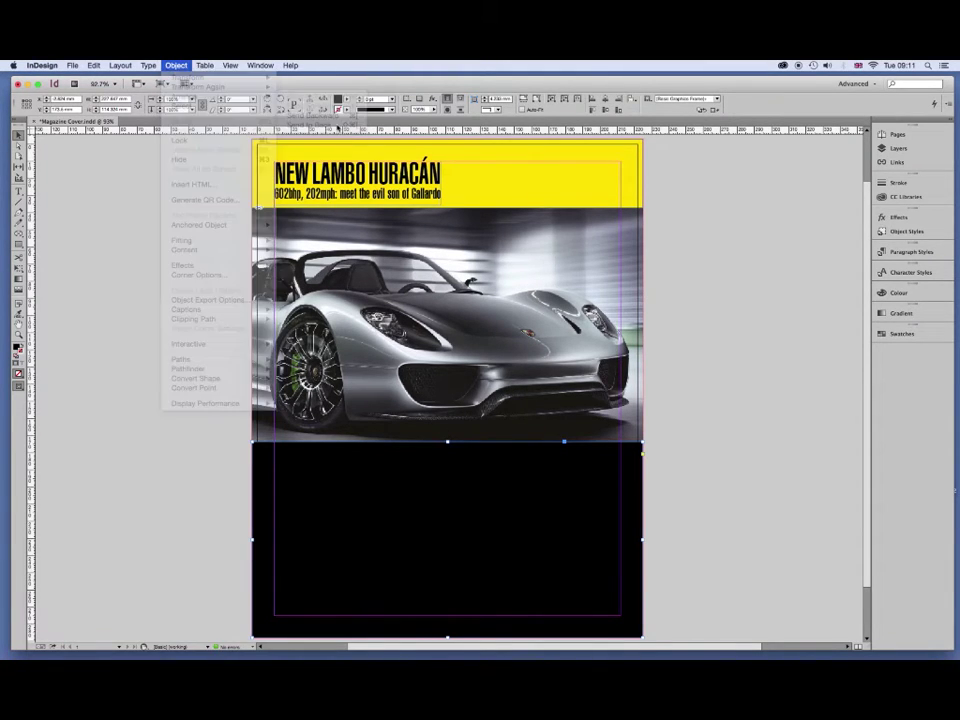
left_click(184, 245)
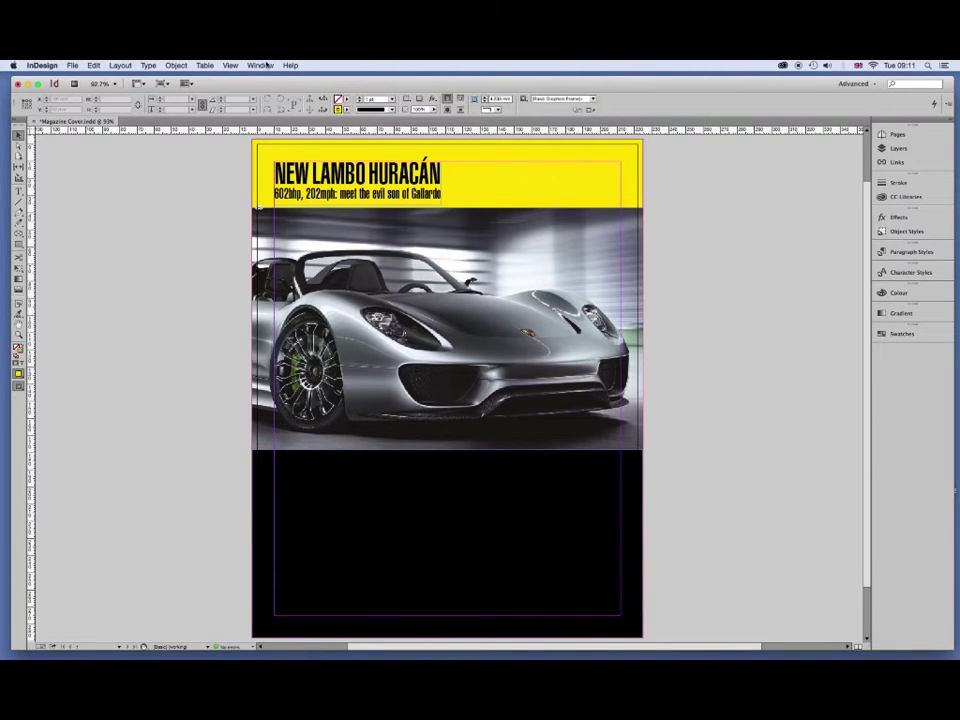
left_click(887, 292)
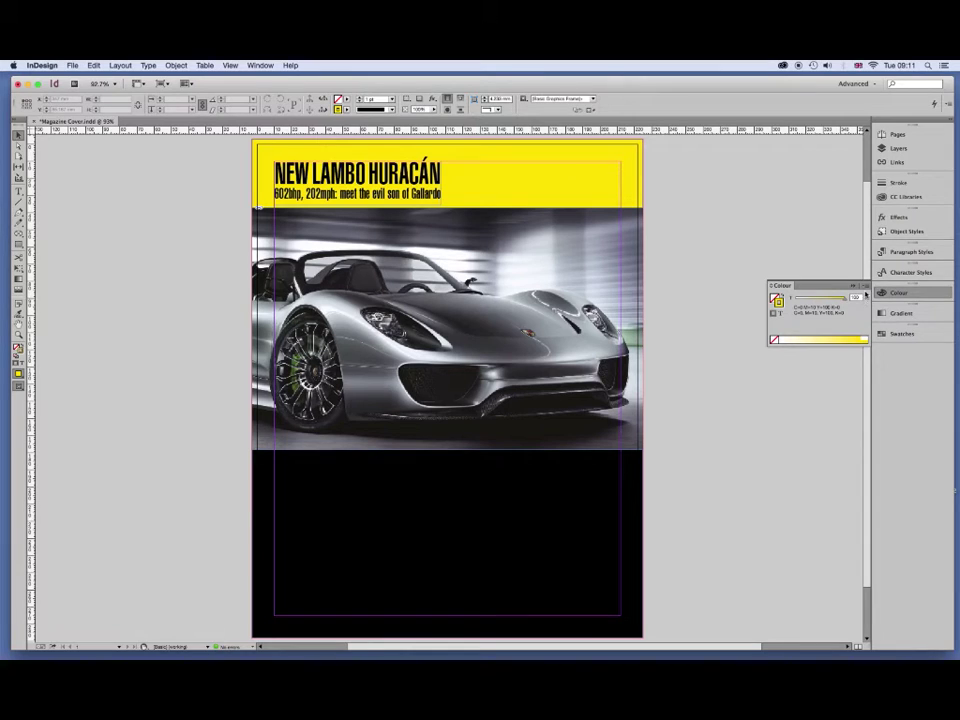
left_click(896, 334)
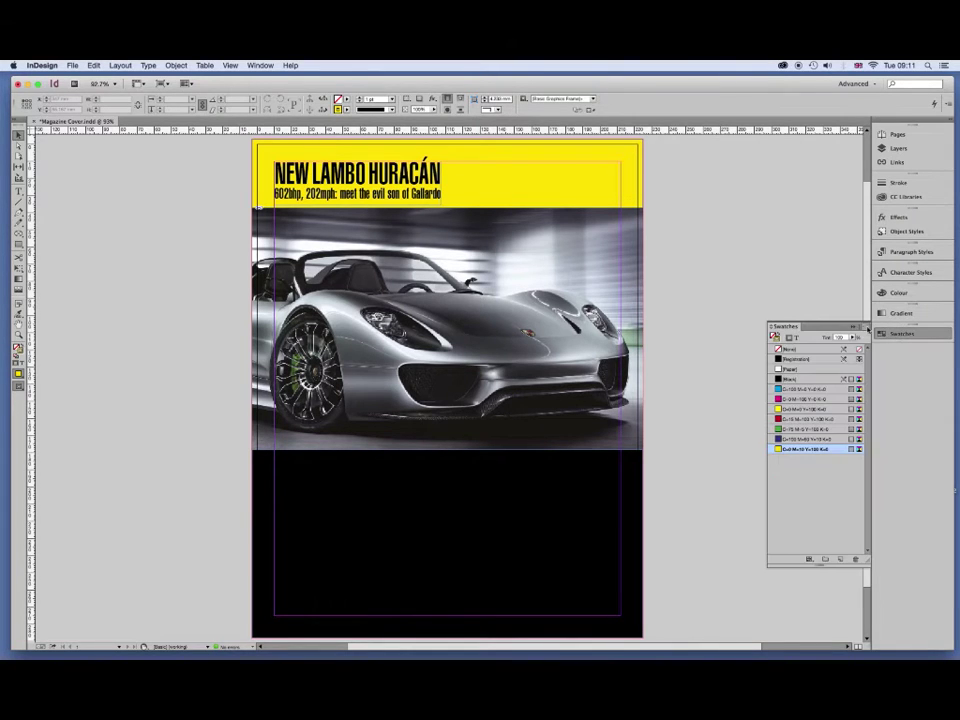
Create a new colour swatch C=10 M=10 Y=10 K=100.
left_click(866, 328)
left_click(846, 332)
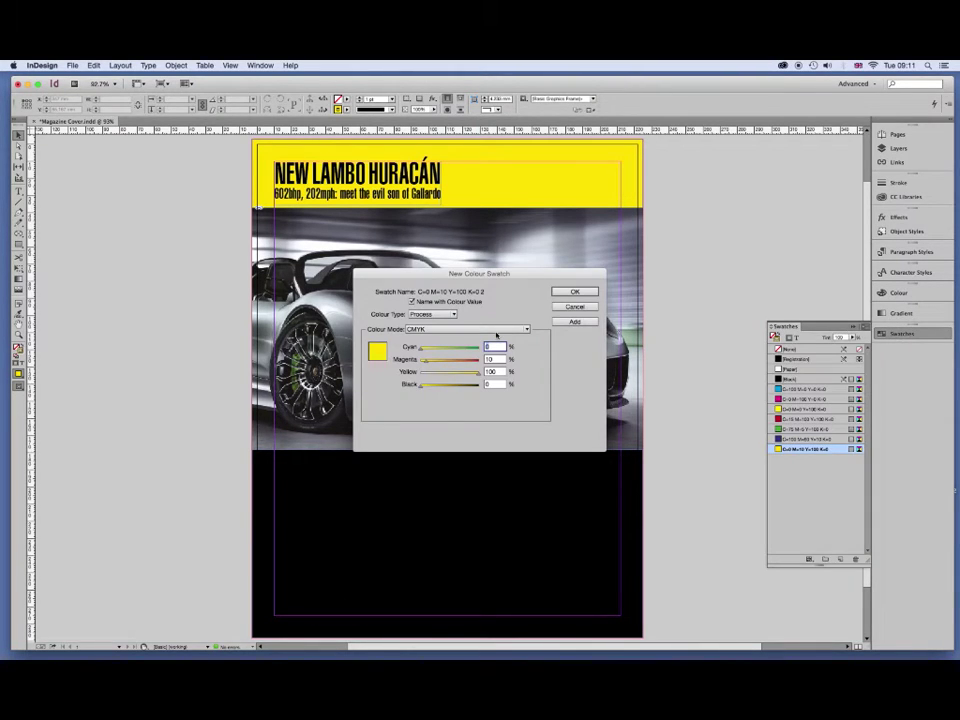
type("0")
key("Tab")
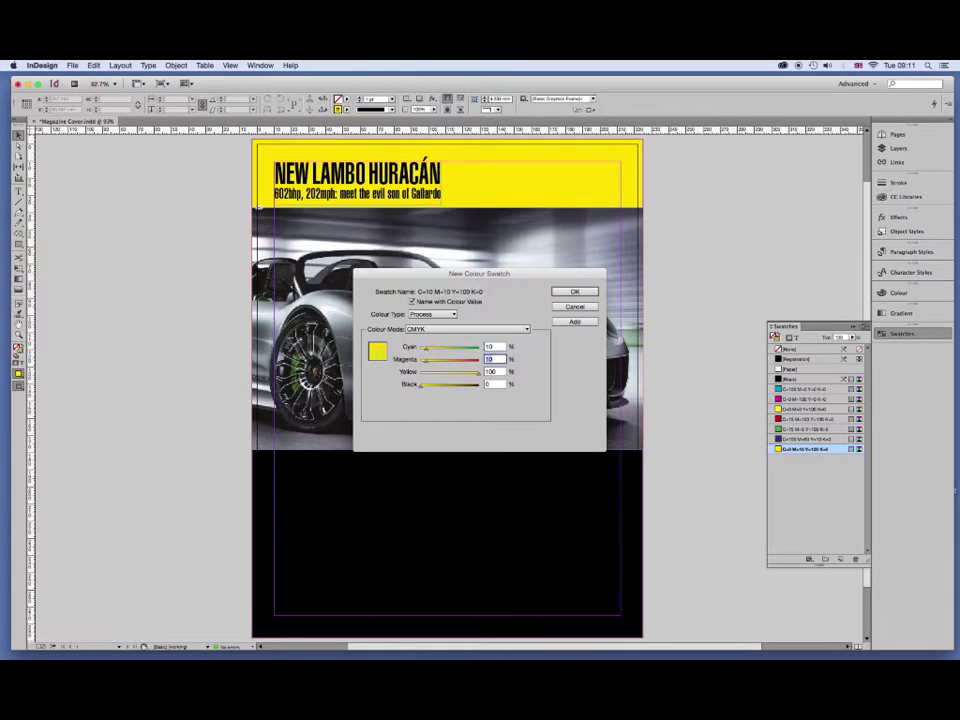
key("Tab")
type("10")
key("Tab")
type("100")
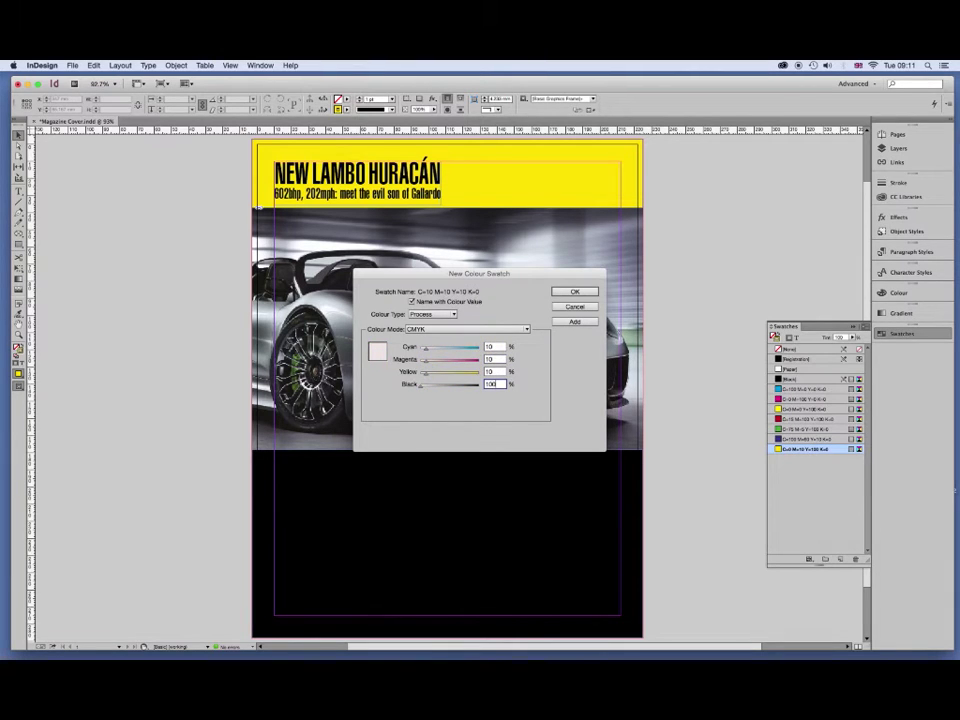
left_click(574, 291)
left_click(574, 291)
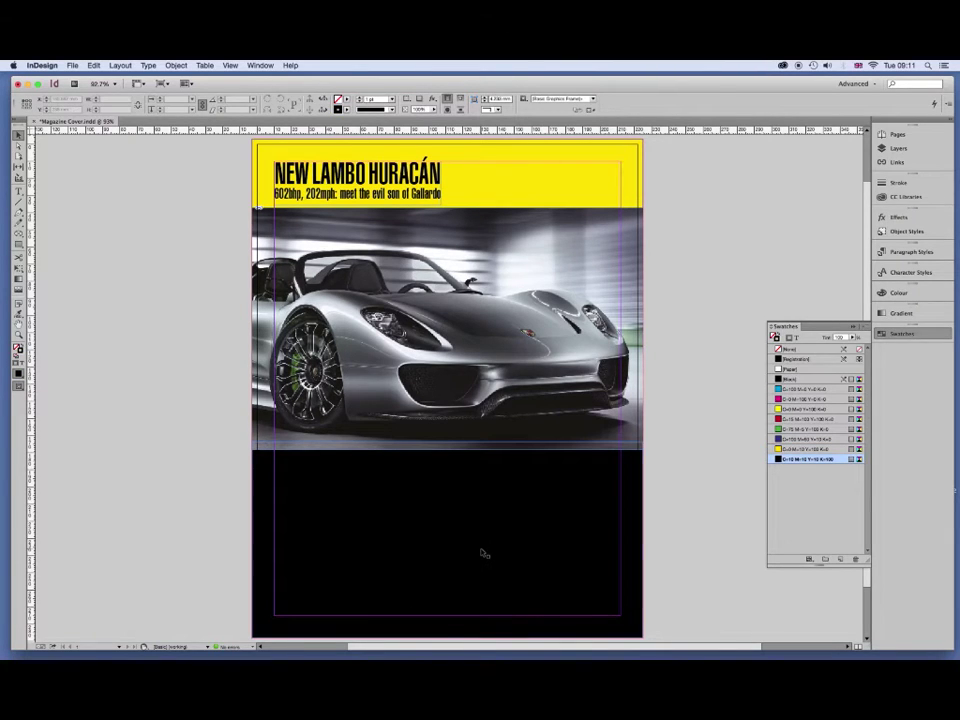
Fill the bottom panel with the new rich-black swatch.
left_click(482, 553)
left_click(810, 459)
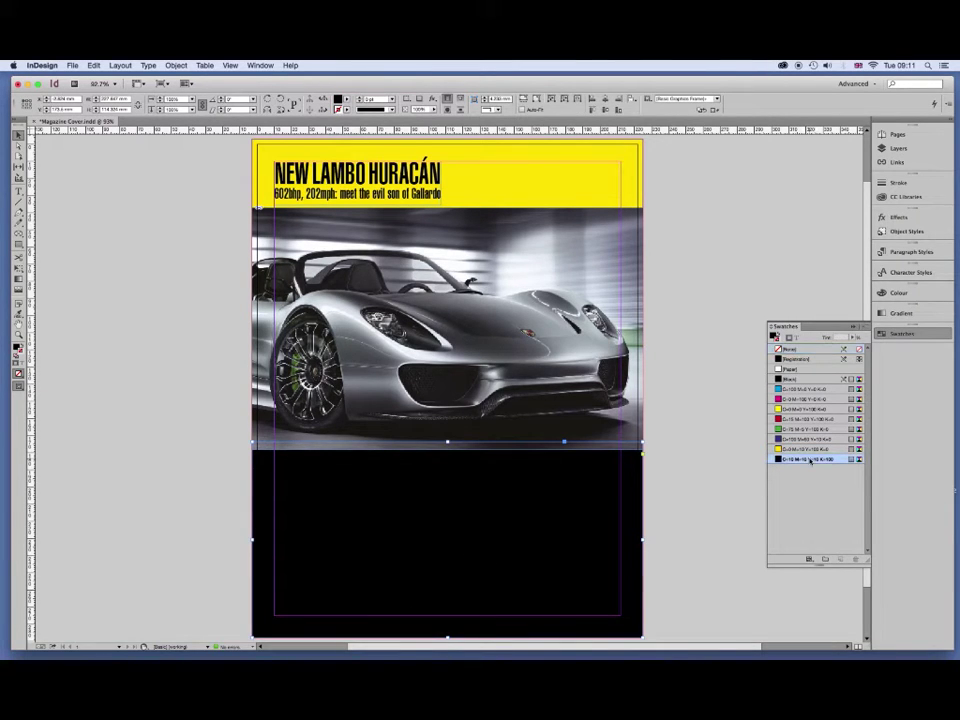
left_click(672, 427)
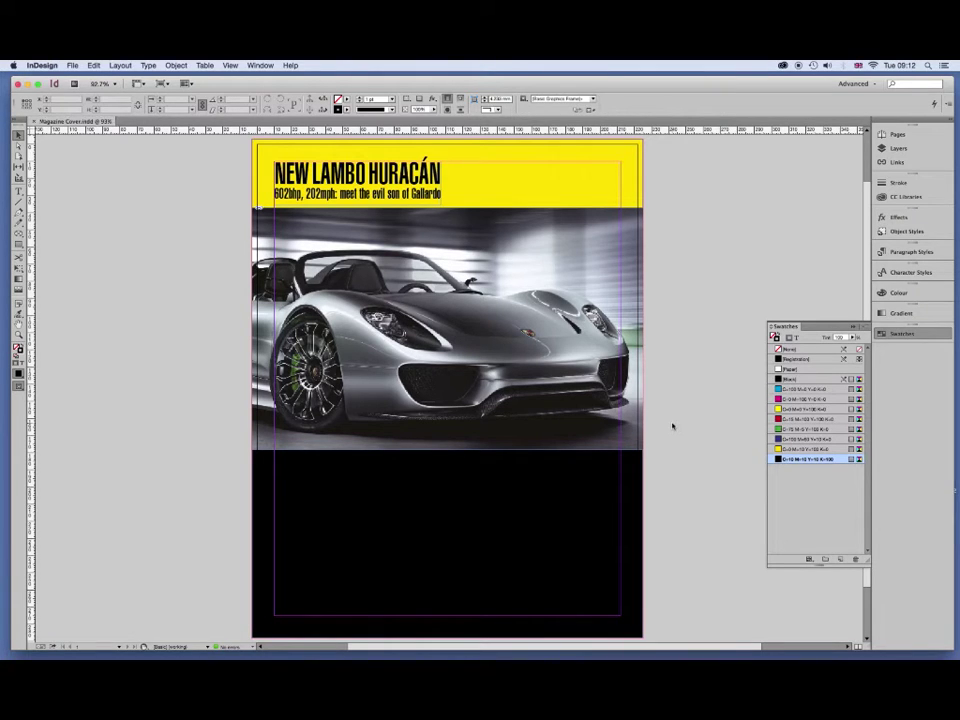
Draw a pasteboard text frame containing HOTGEAR, centre-aligned and enlarged.
left_click(18, 190)
left_click_drag(63, 276, 211, 343)
type("HOT")
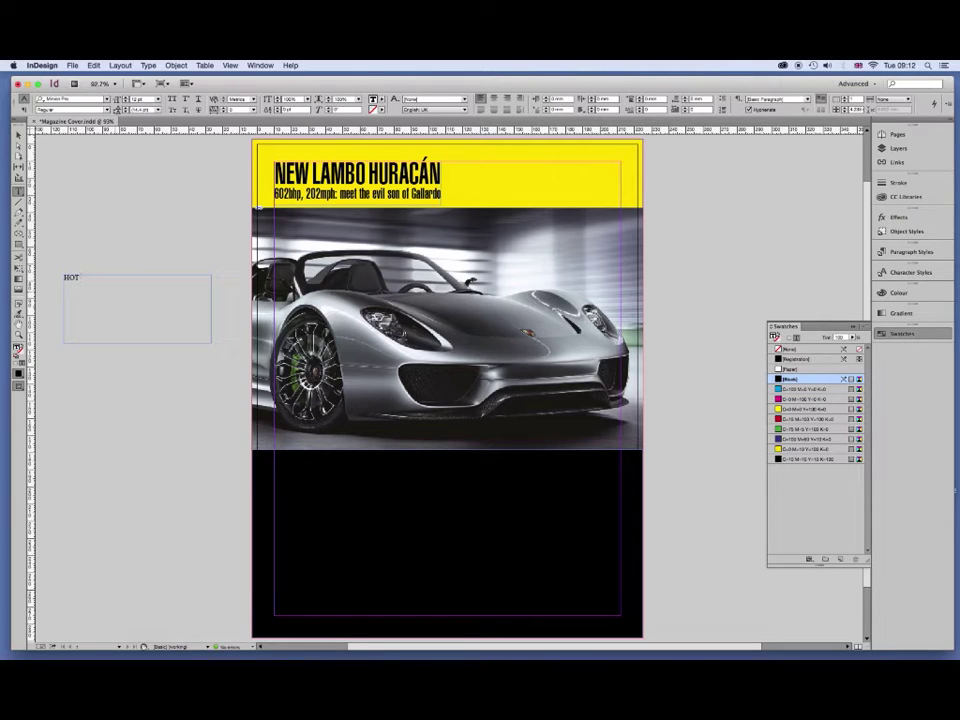
type("C")
key("BackSpace")
key("super+a")
left_click(493, 99)
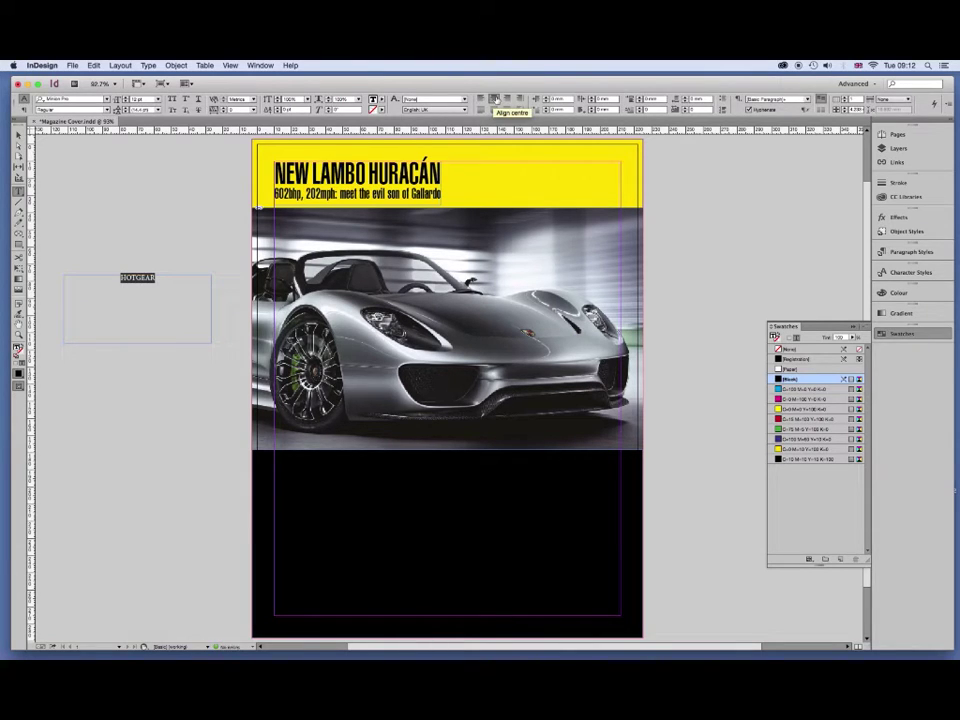
key("super+shift+period")
key("super+shift+period")
key("super+shift+period")
key("super+shift+period")
key("super+shift+period")
key("super+shift+period")
key("super+shift+period")
key("super+shift+period")
key("super+shift+period")
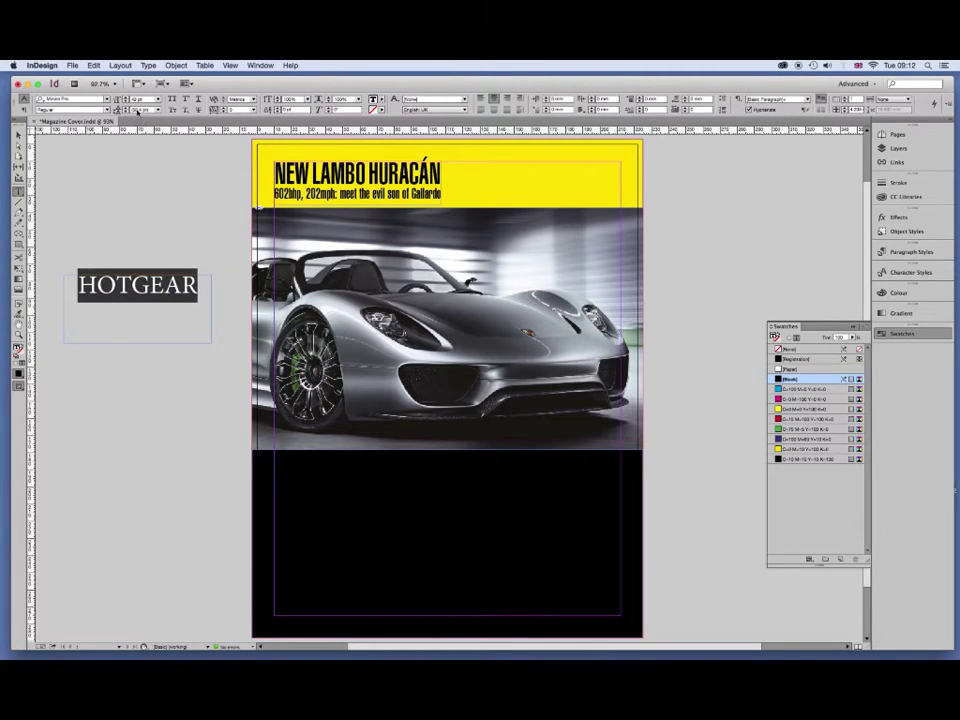
Set HOTGEAR in Helvetica Neue LT Std 107 Extra Black Condensed.
left_click(106, 99)
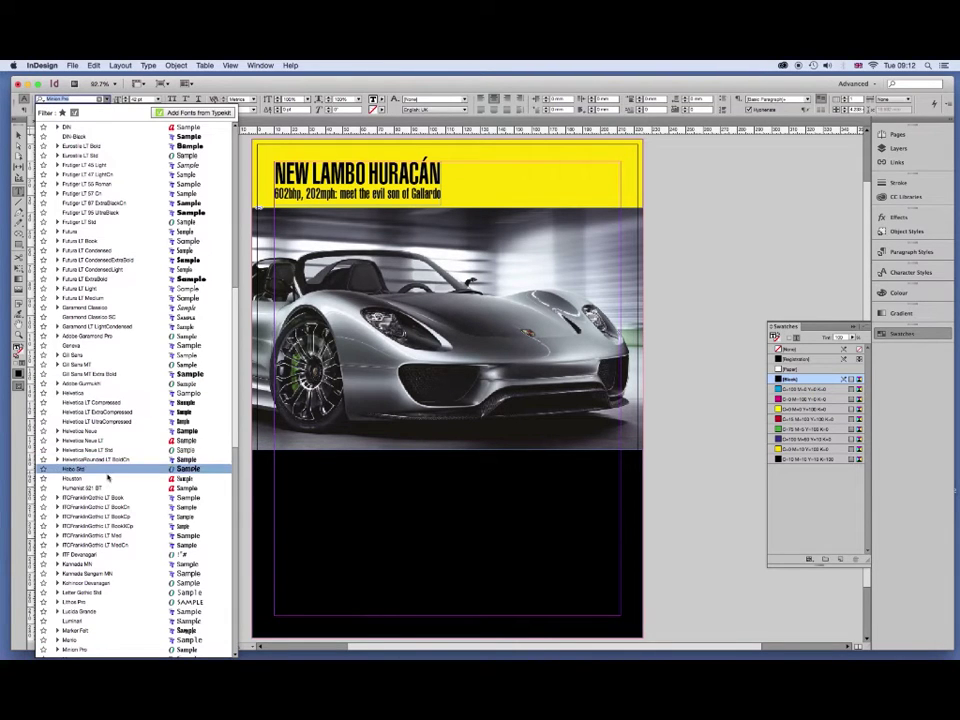
key("Escape")
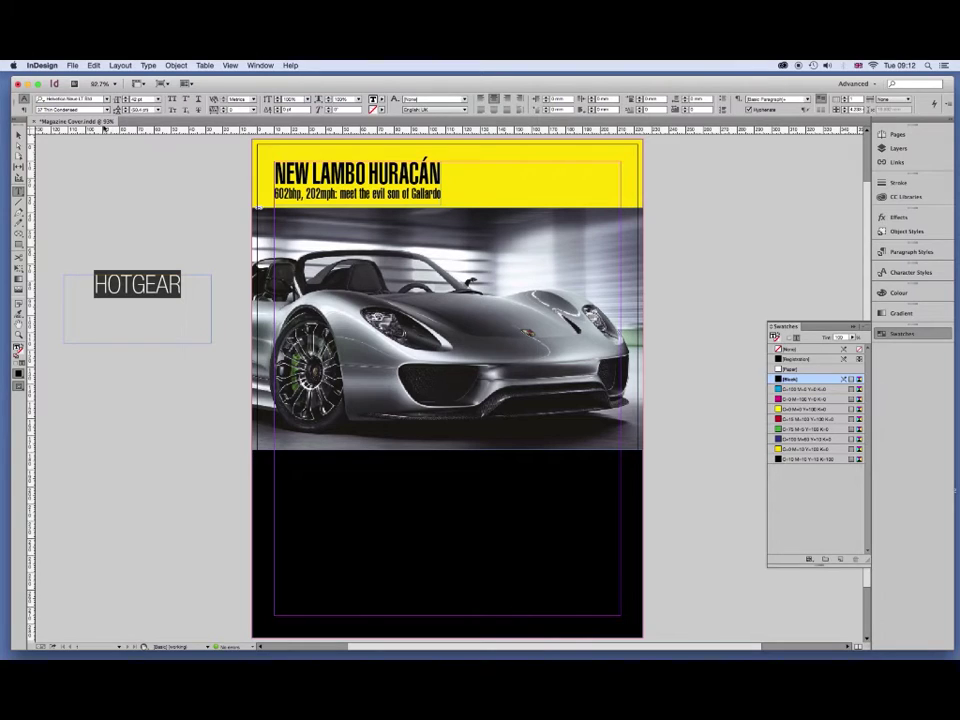
left_click(75, 109)
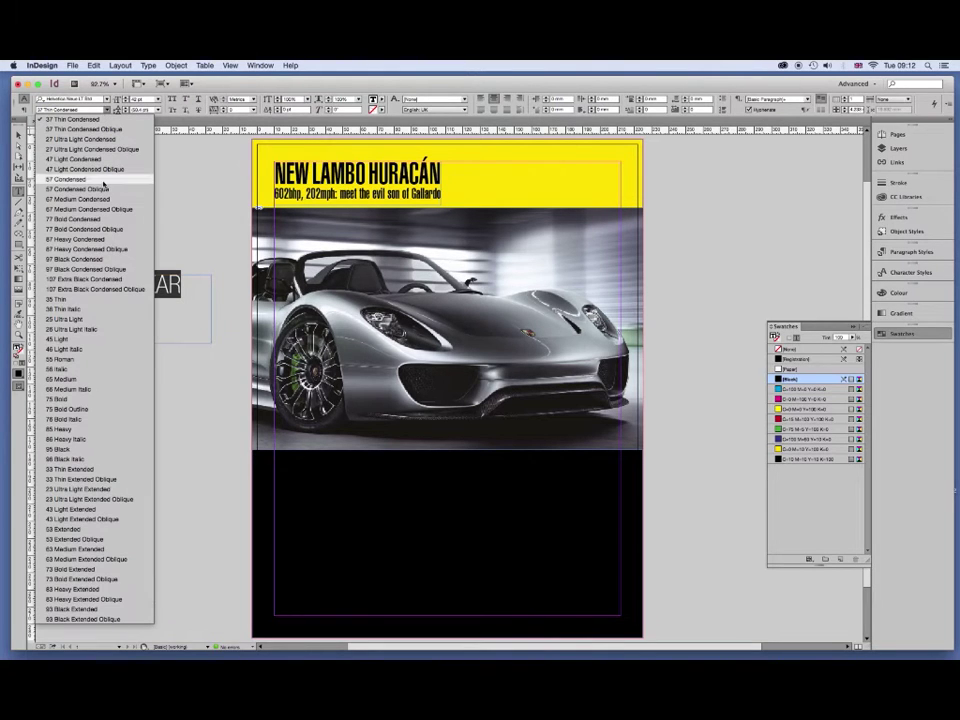
left_click(98, 279)
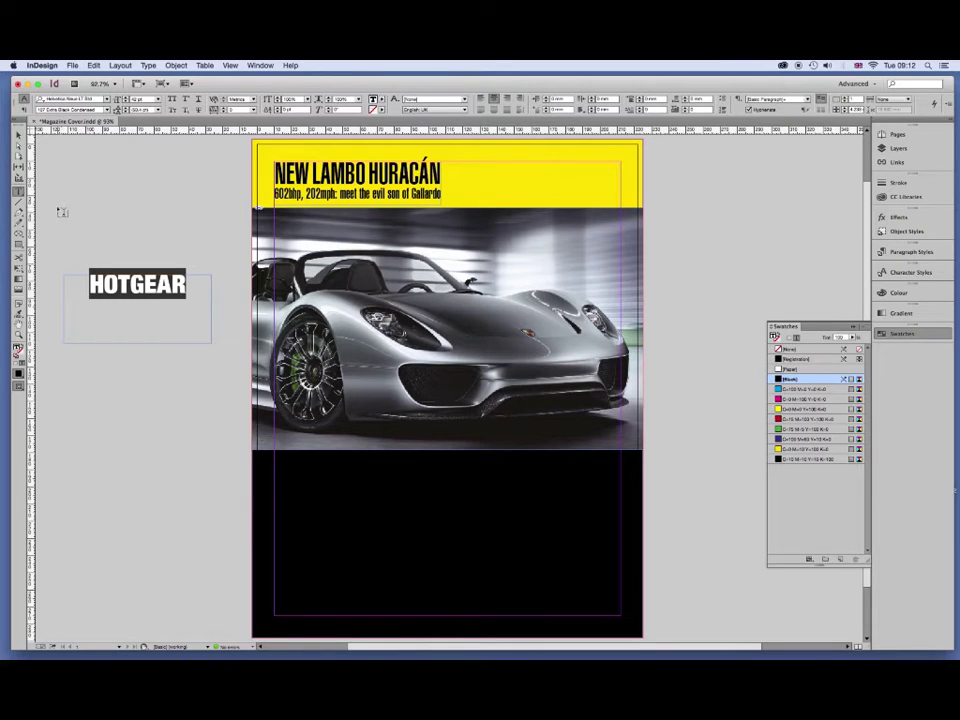
left_click(19, 134)
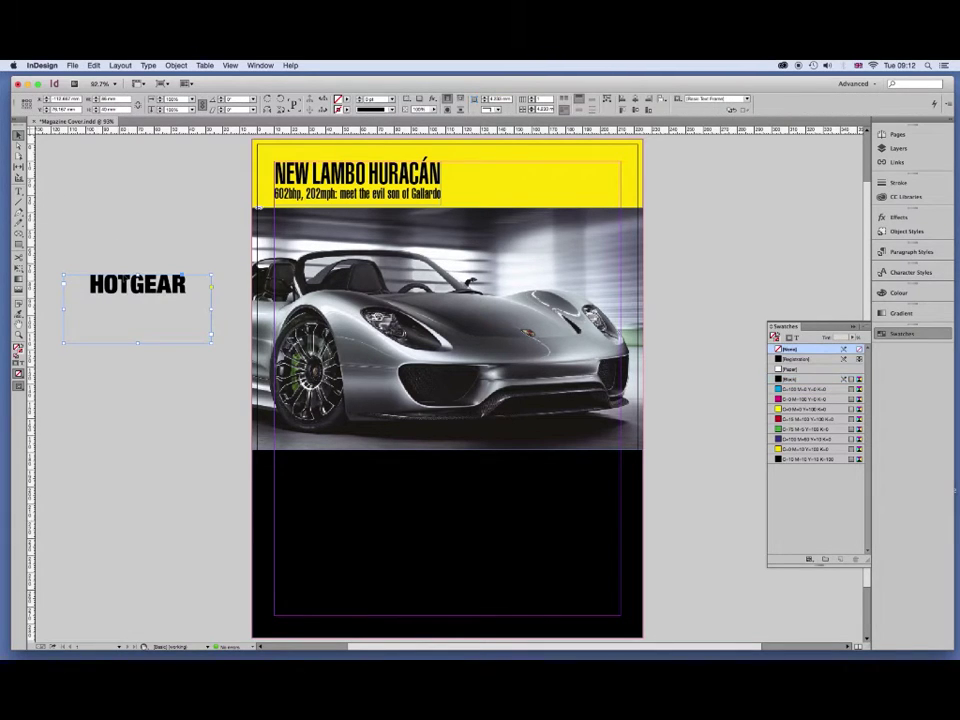
Colour the HOTGEAR text white with the Paper swatch.
left_click(185, 285)
double_click(185, 285)
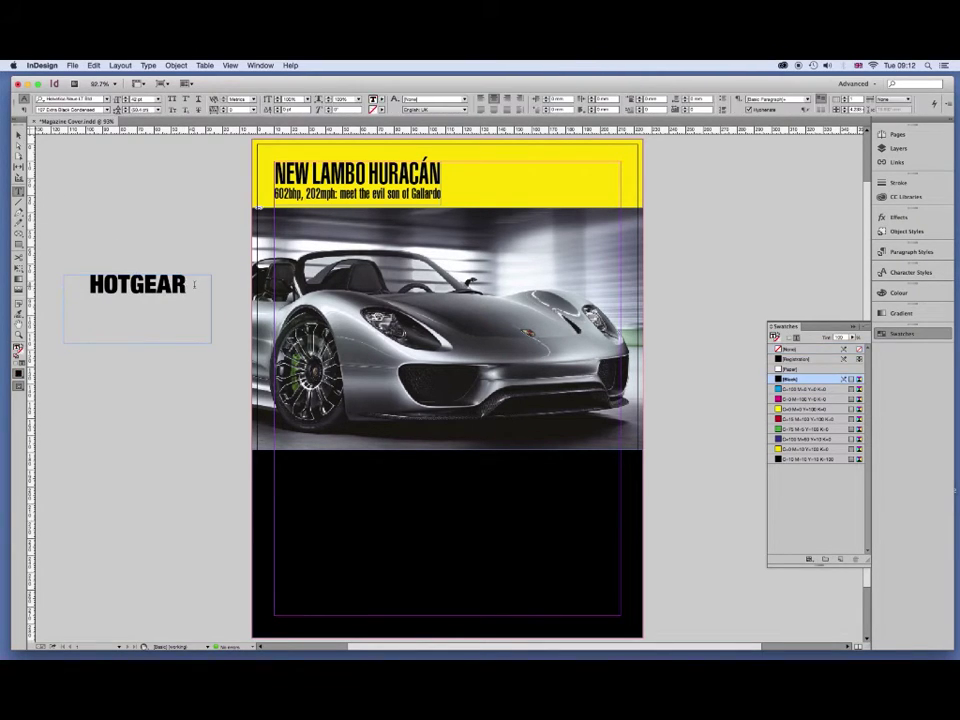
left_click_drag(185, 285, 86, 285)
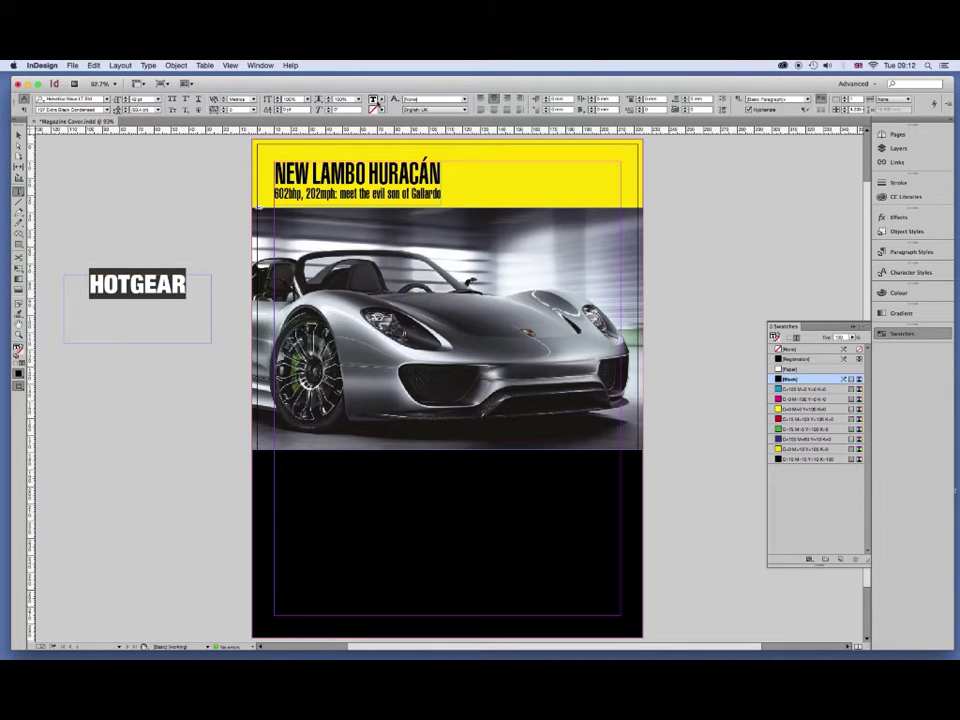
left_click(289, 108)
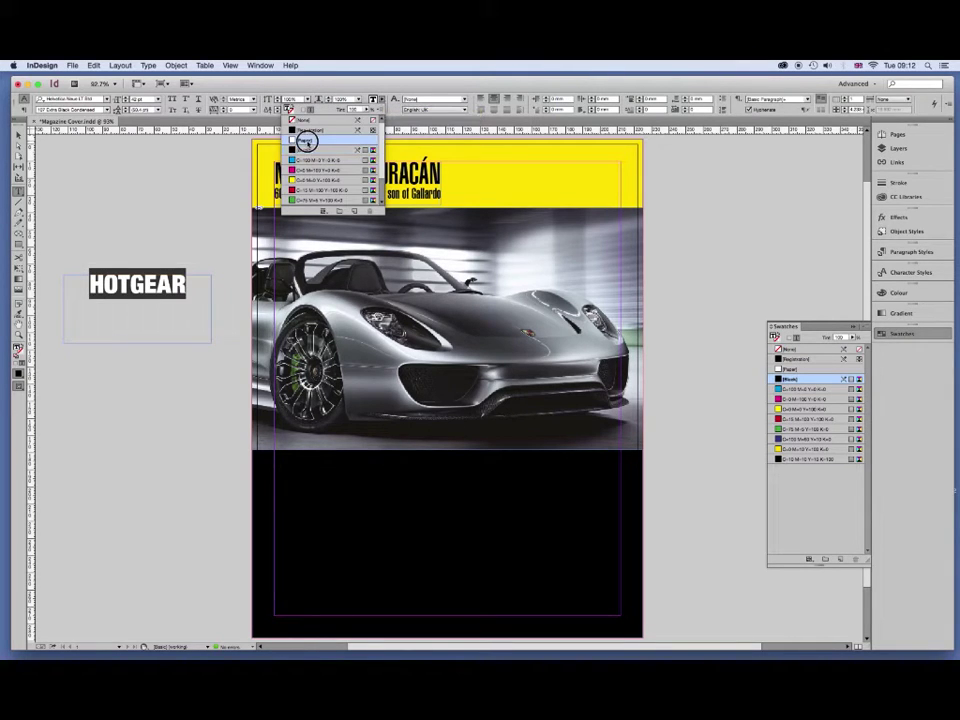
left_click(306, 140)
Move the HOTGEAR frame over the top of the car photo and stretch it to page width.
left_click(17, 133)
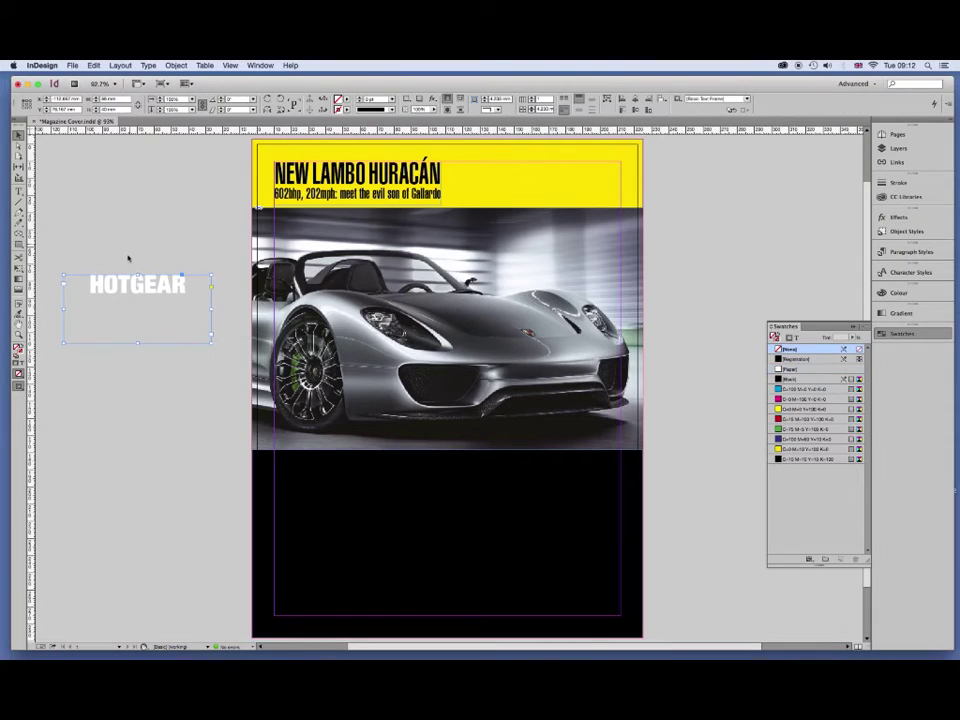
left_click_drag(122, 281, 330, 237)
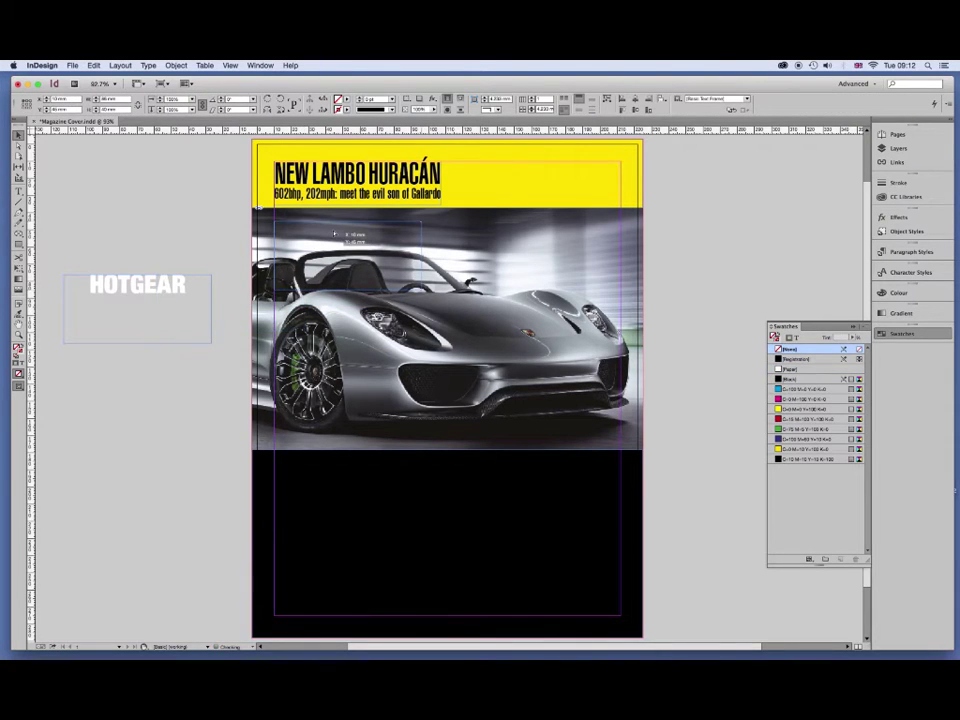
left_click_drag(330, 237, 345, 226)
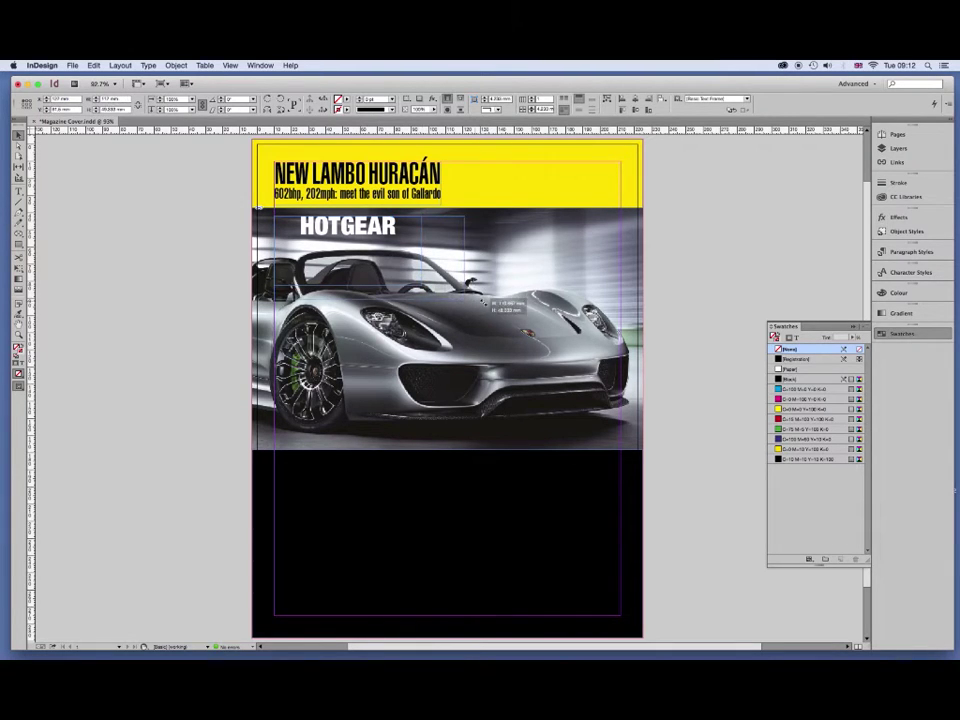
left_click_drag(421, 286, 620, 315)
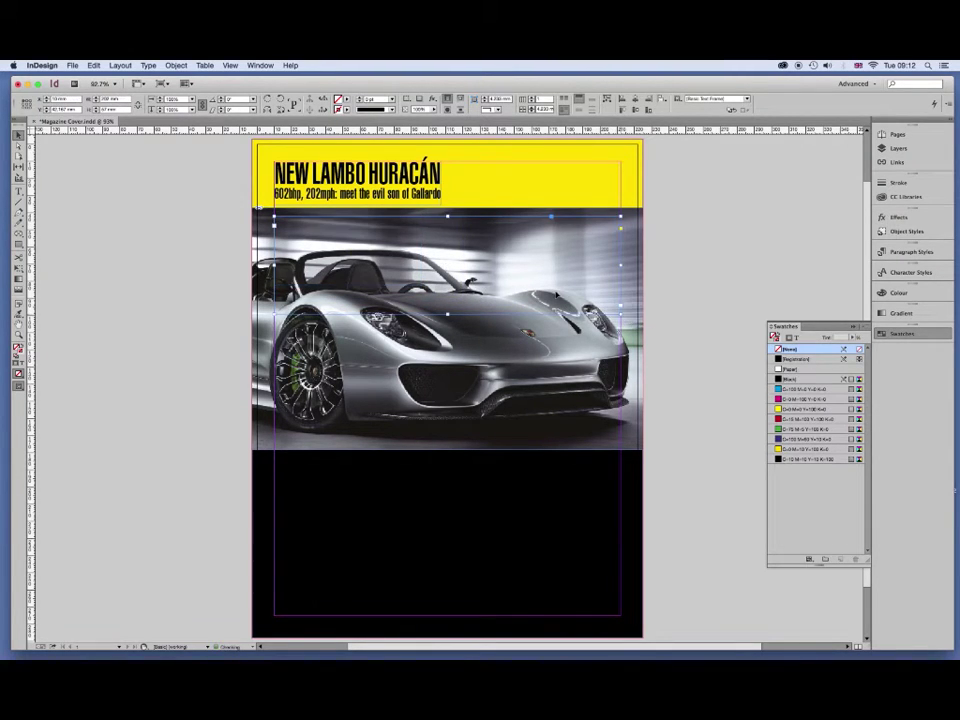
left_click(19, 191)
left_click_drag(497, 228, 396, 228)
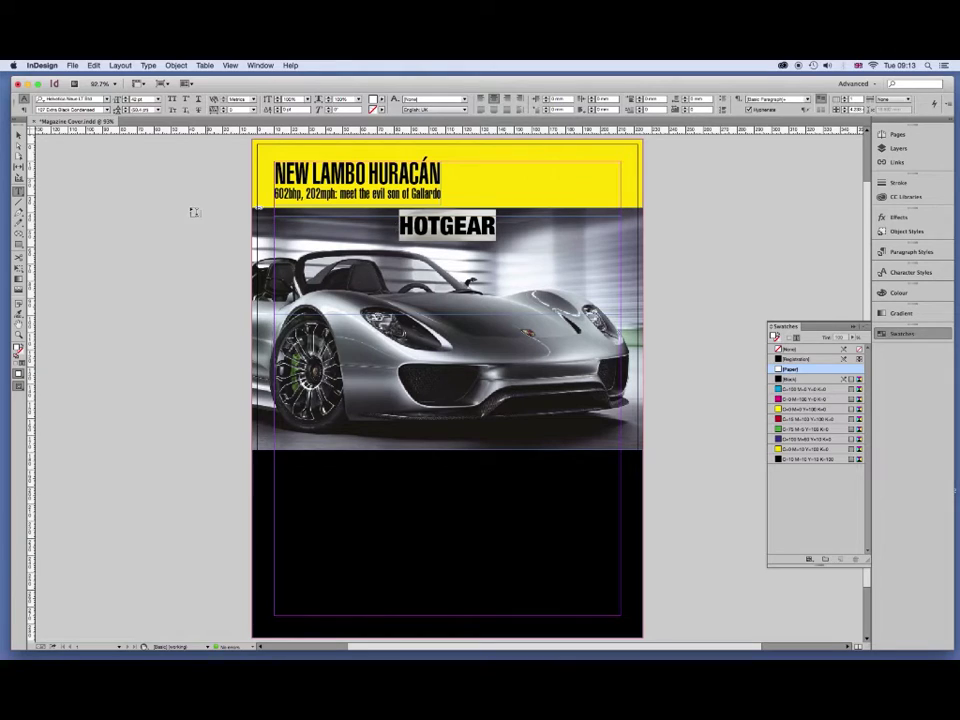
double_click(140, 99)
Enlarge HOTGEAR's font size and fit the frame to show the whole word.
key("BackSpace")
key("Return")
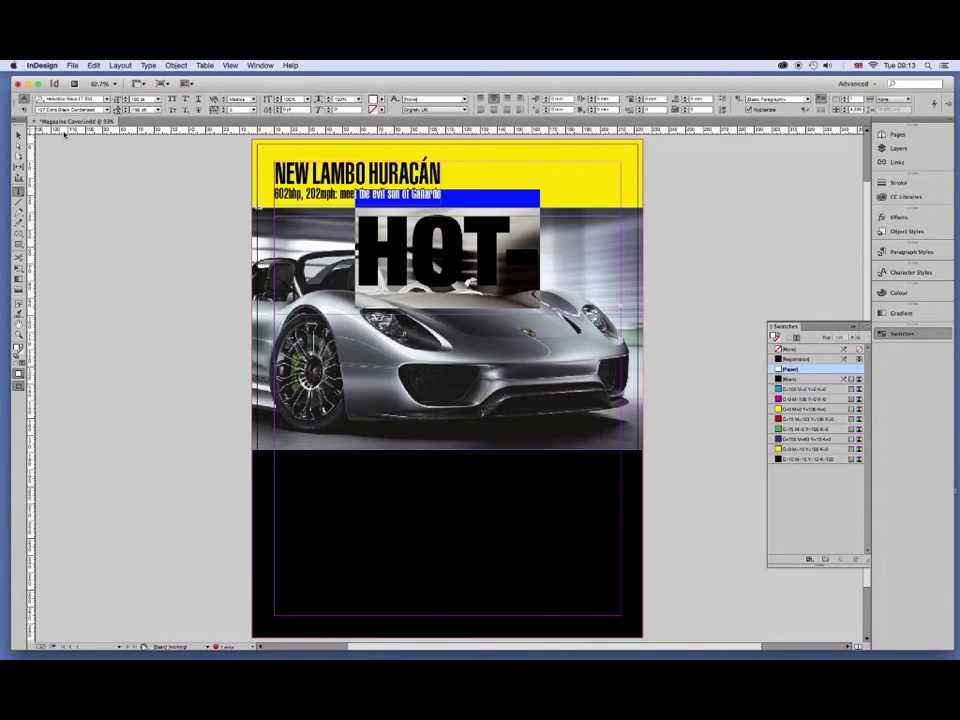
key("super+alt+c")
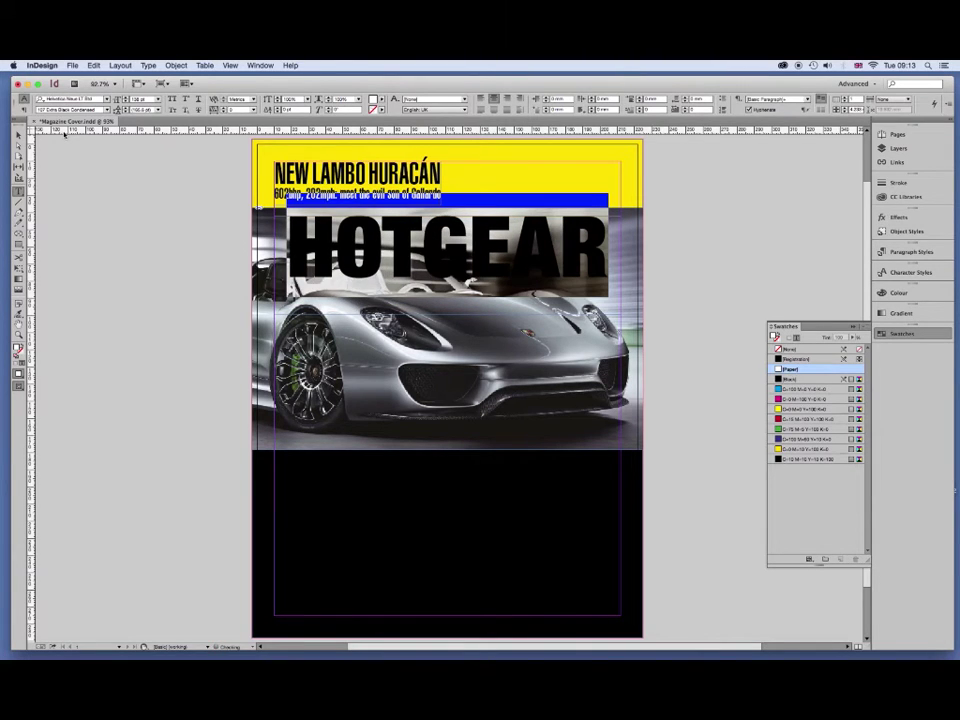
key("super+shift+period")
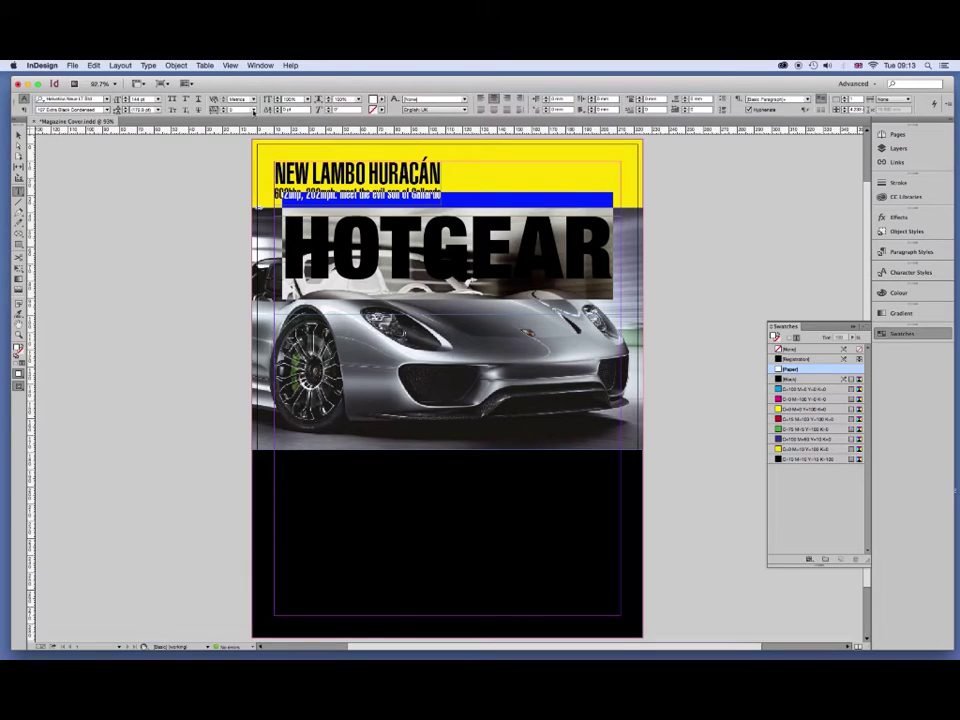
Set HOTGEAR's tracking to -20 and font size to 150 pt.
left_click(254, 110)
left_click(246, 162)
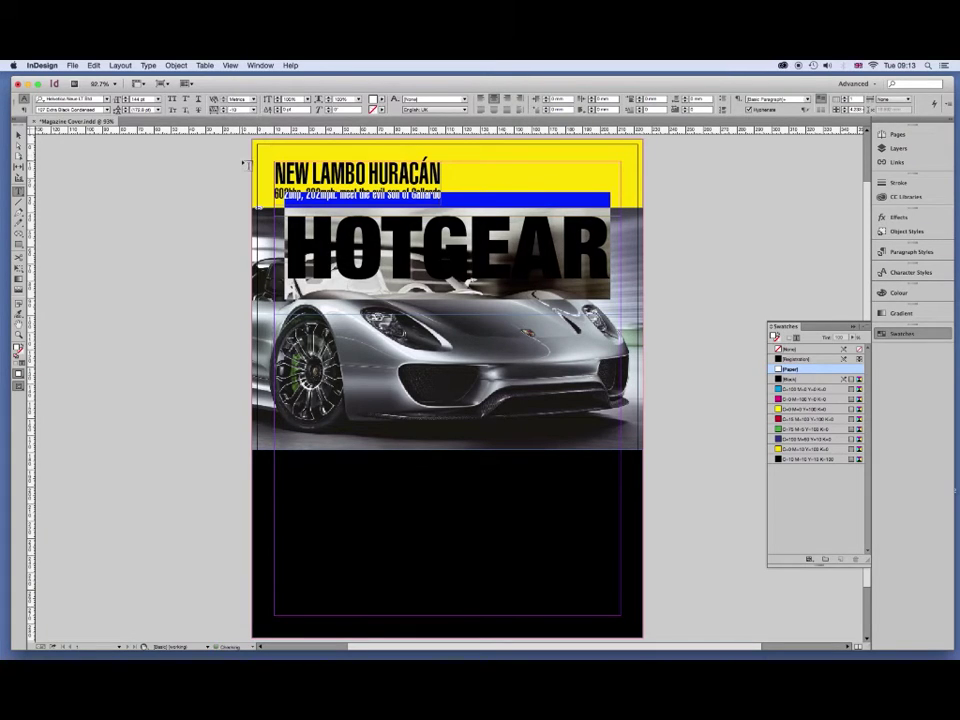
double_click(238, 110)
type("-20")
key("Return")
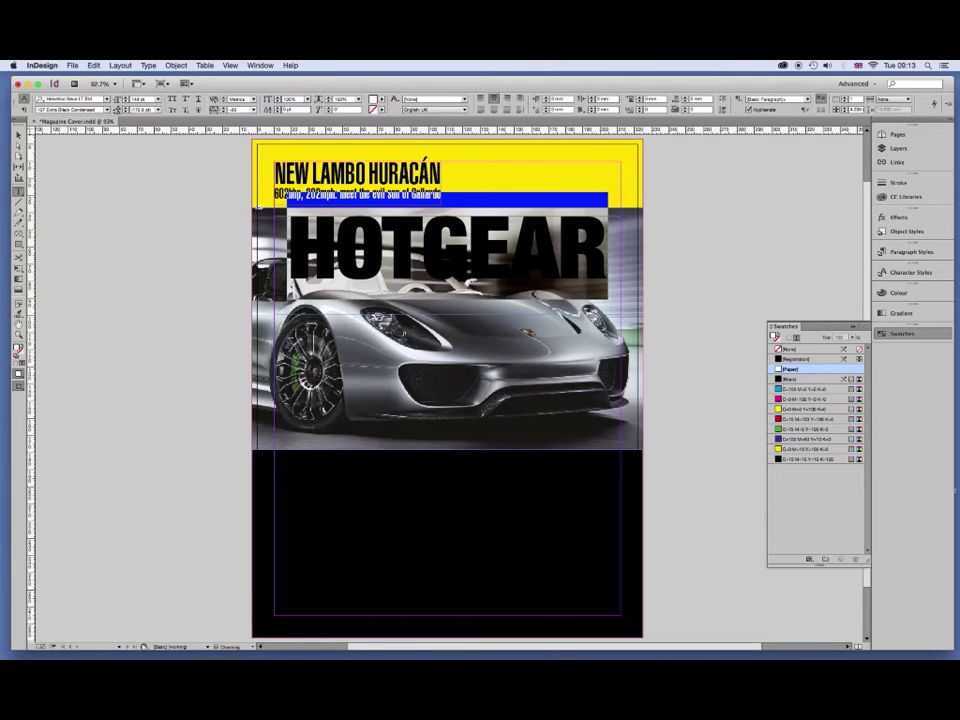
double_click(135, 100)
type("150")
key("Return")
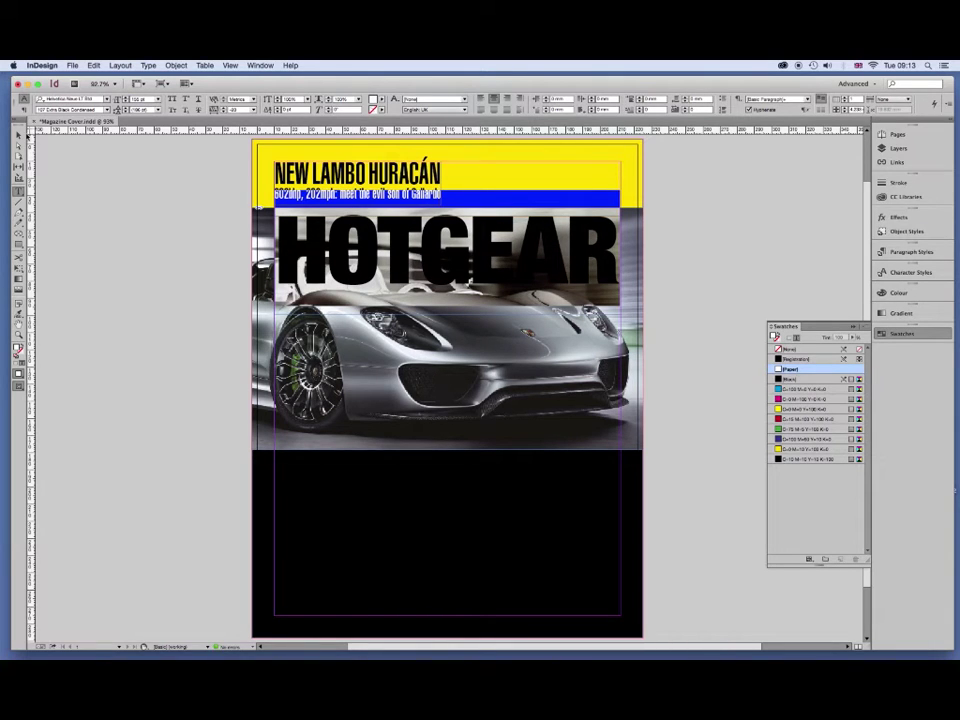
key("Escape")
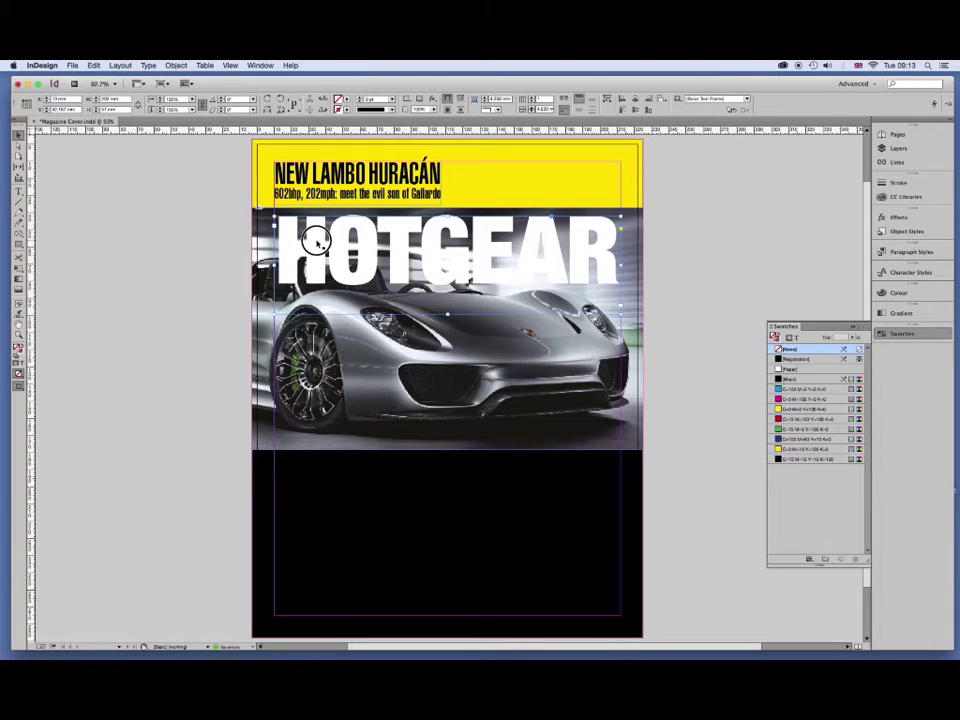
Nudge the headline frame into place and slant it by 10°.
left_click_drag(316, 243, 317, 242)
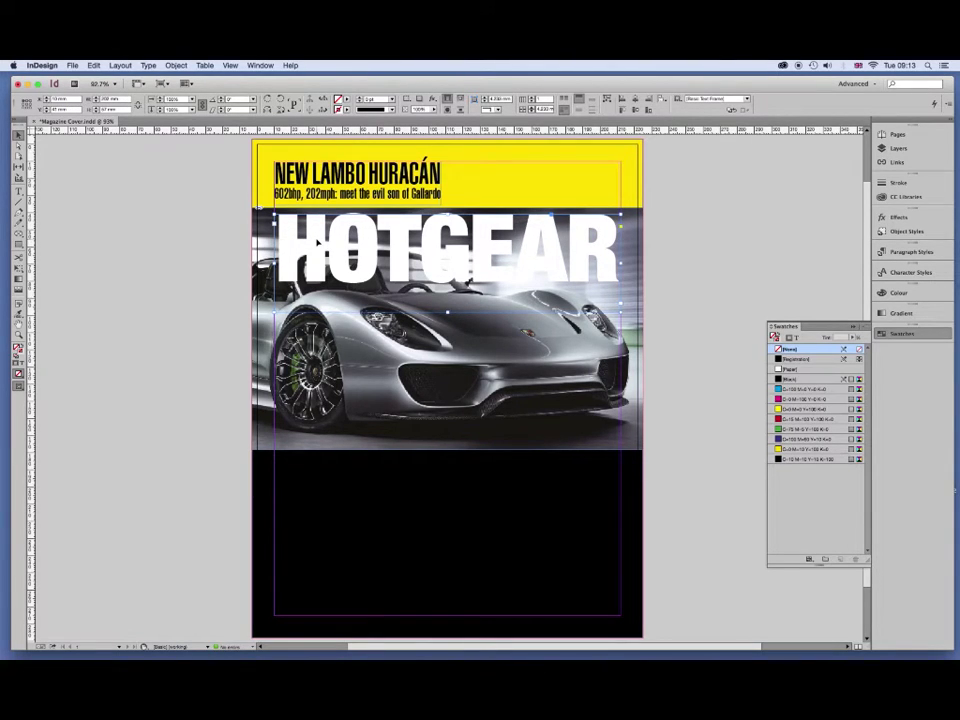
left_click(222, 110)
type("1")
type("0")
key("Return")
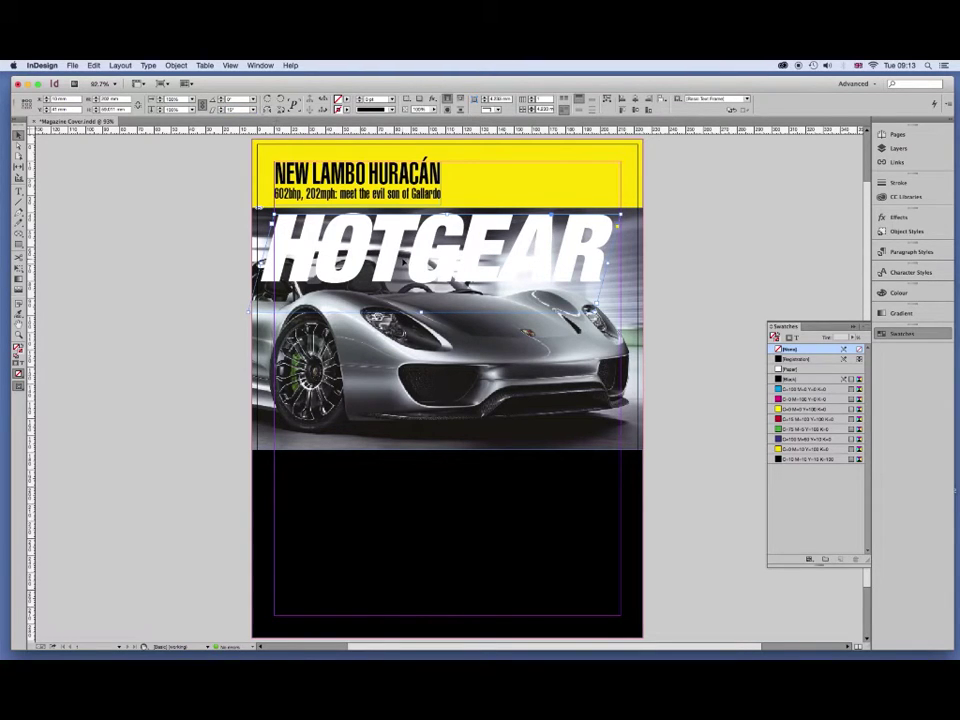
Retype the headline as HotGear and increase its font size.
double_click(405, 259)
left_click_drag(405, 257, 268, 252)
type("Hot")
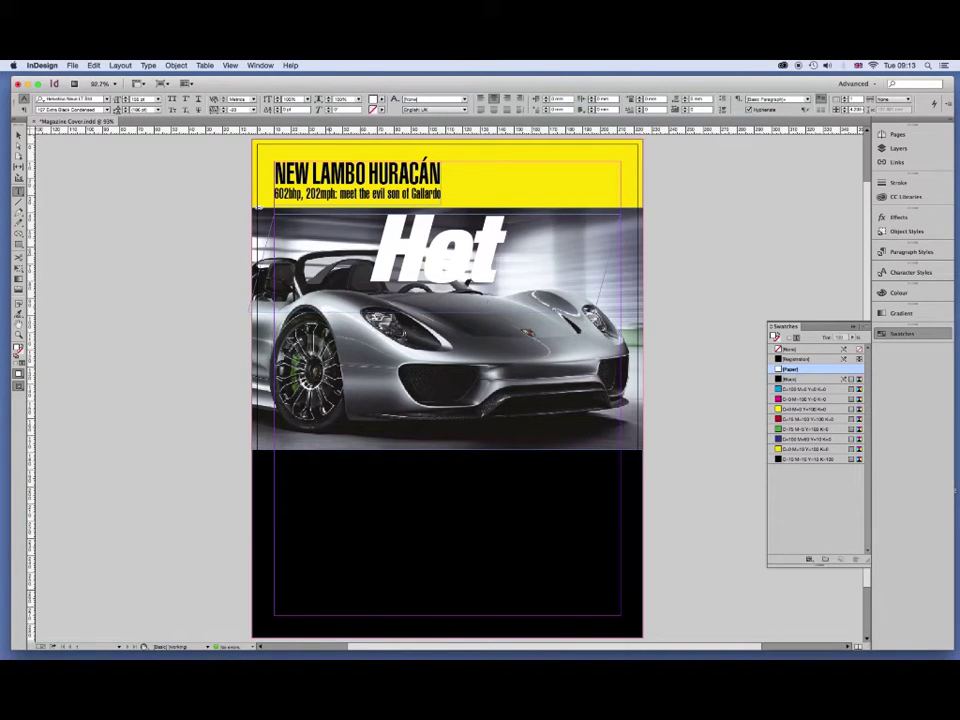
type("Gear")
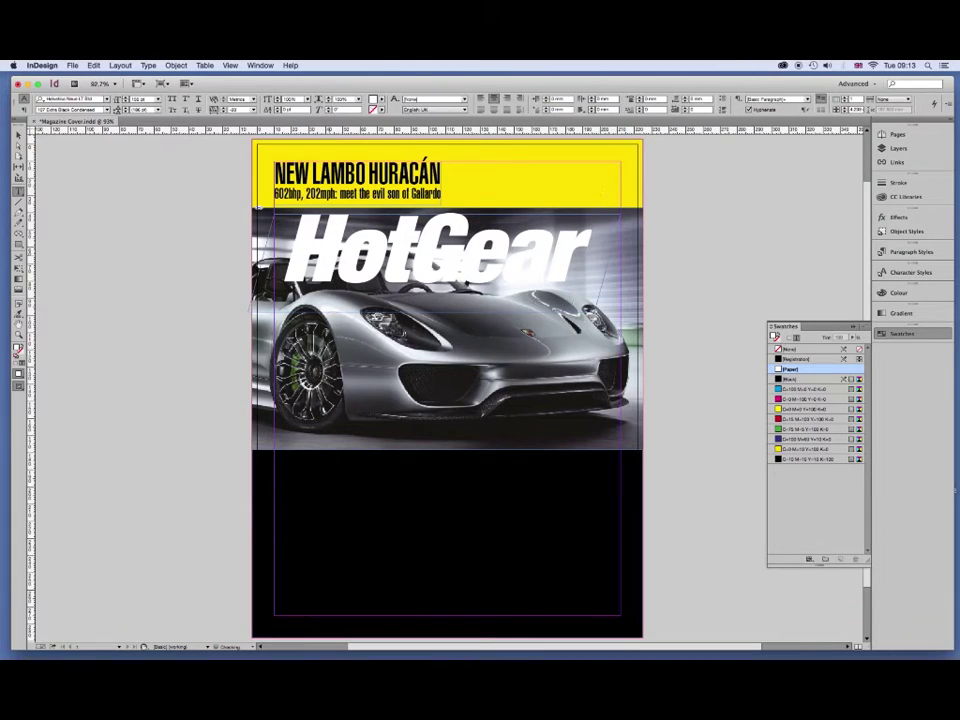
key("super+a")
left_click(126, 100)
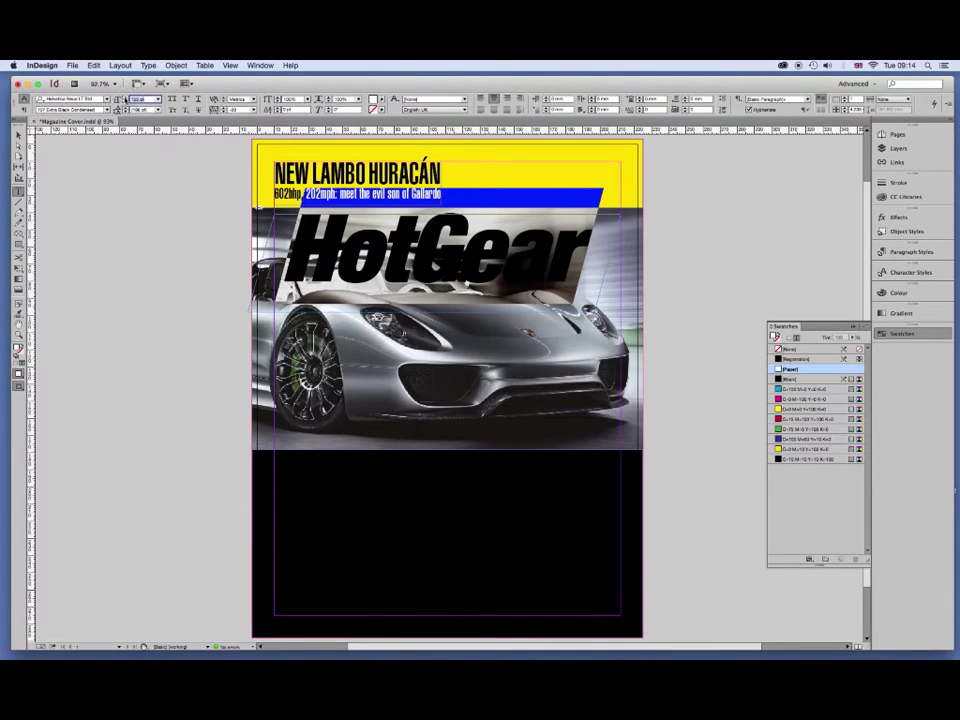
key("Return")
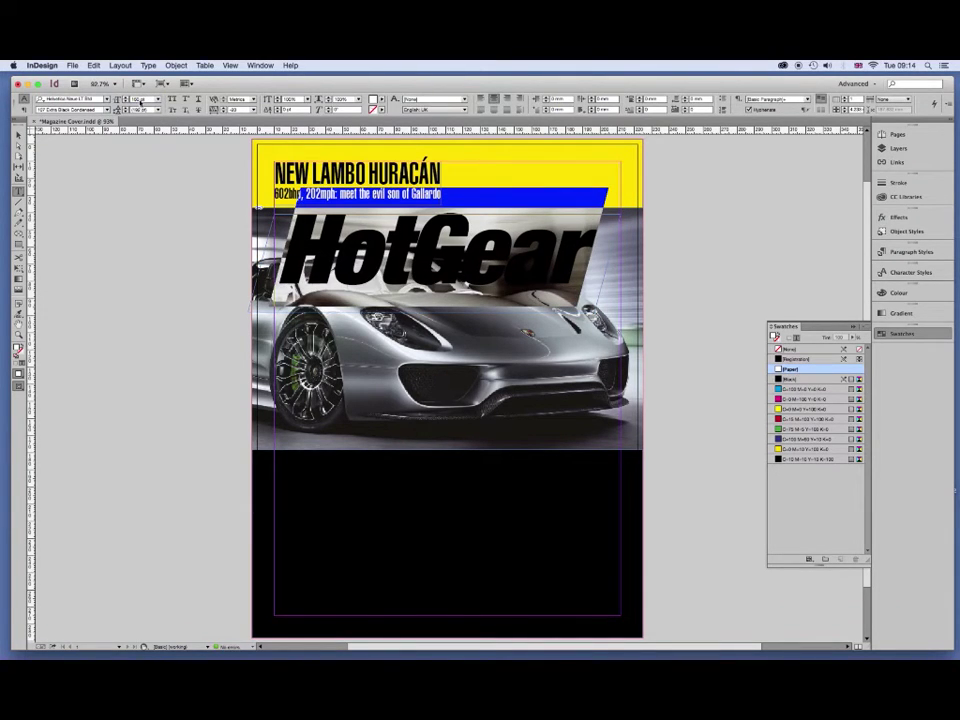
key("Escape")
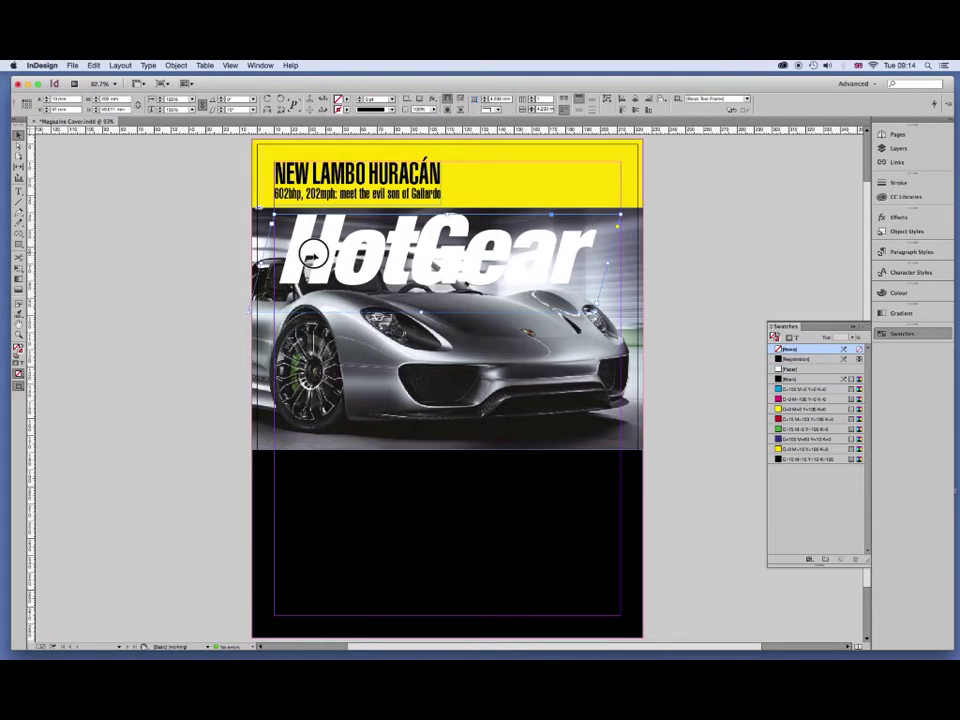
Widen the HotGear frame across nearly the full page width and close Swatches.
left_click(335, 258)
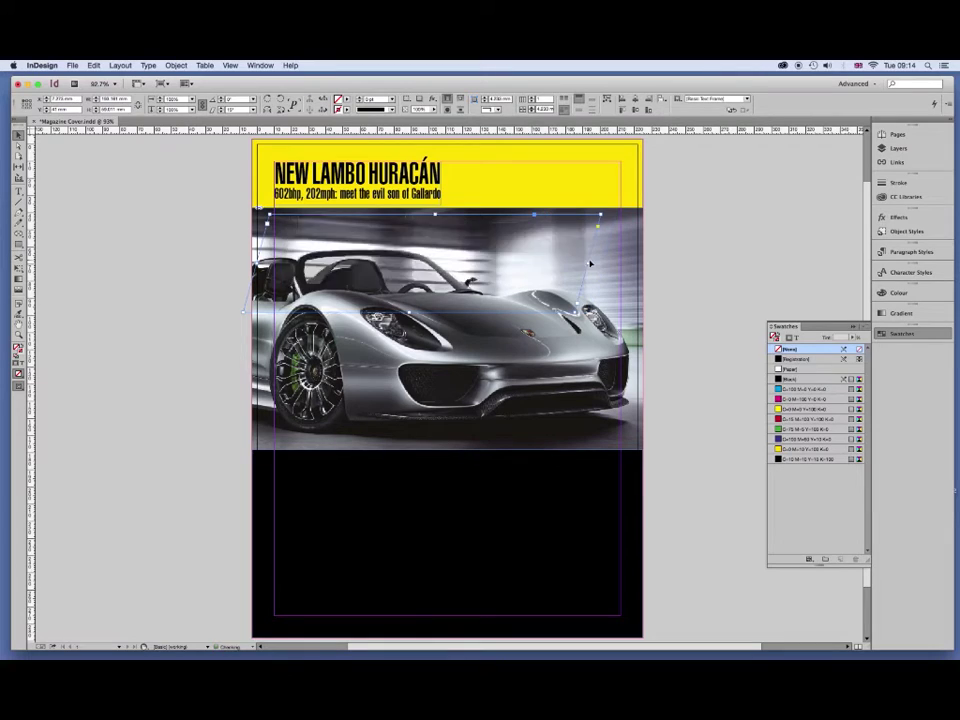
key("ctrl+alt+c")
left_click_drag(588, 262, 627, 268)
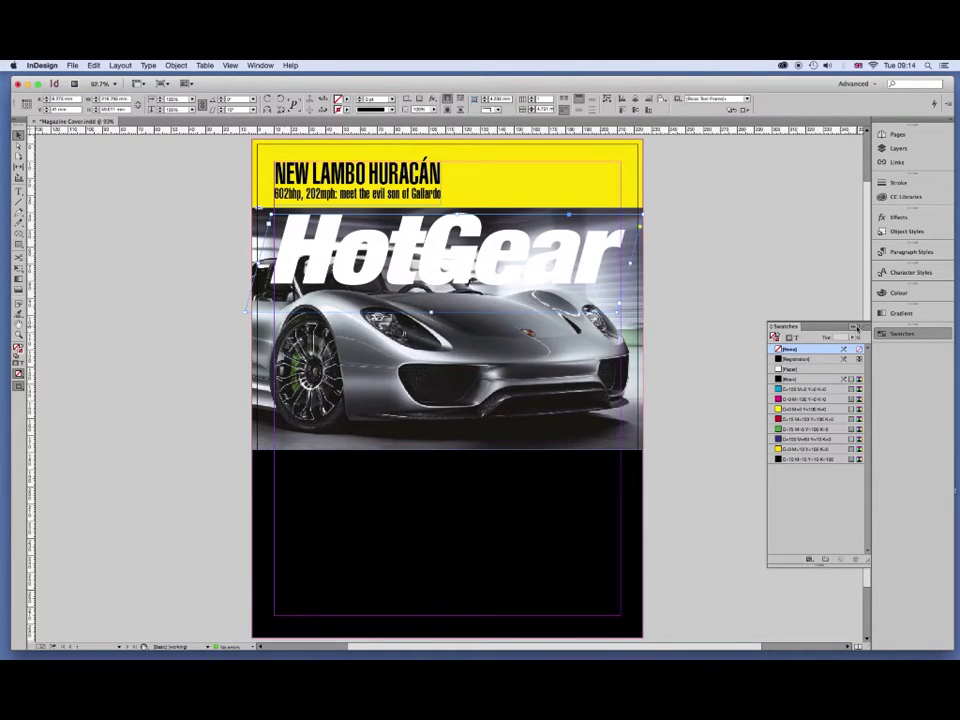
left_click(855, 326)
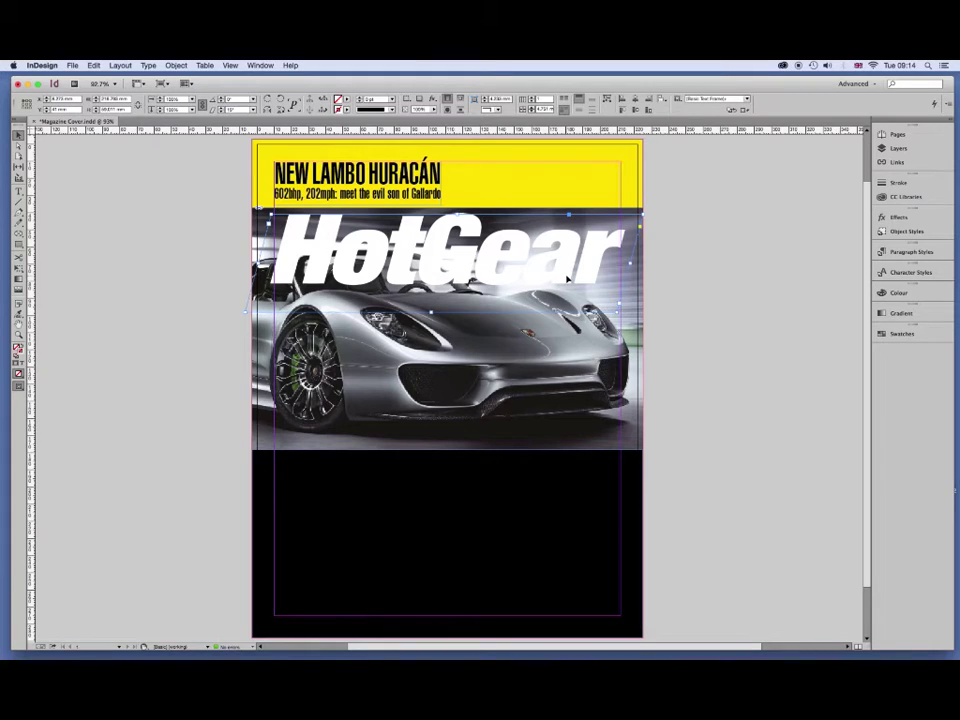
Open the Effects panel, check its blend modes without changing them, and show the fx effects list.
left_click(895, 217)
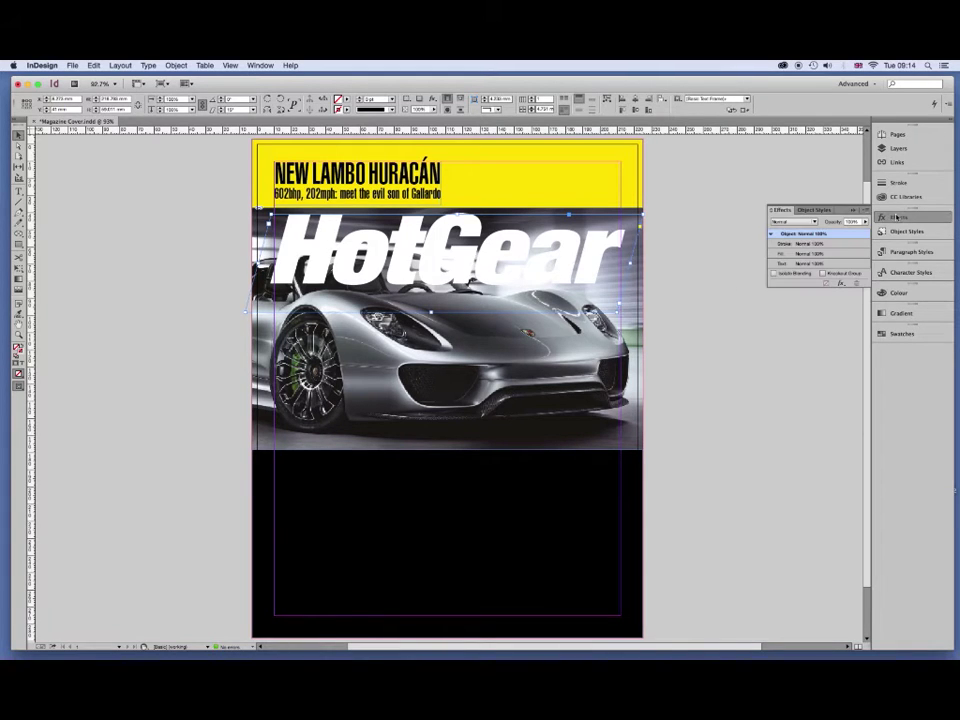
left_click(795, 222)
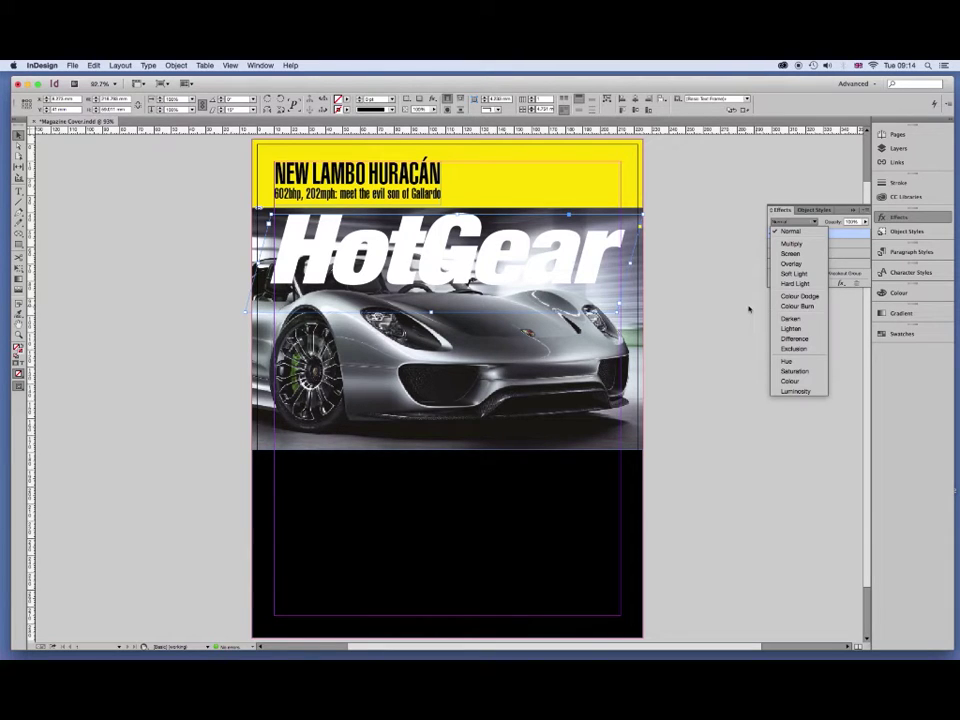
left_click(748, 308)
left_click(841, 285)
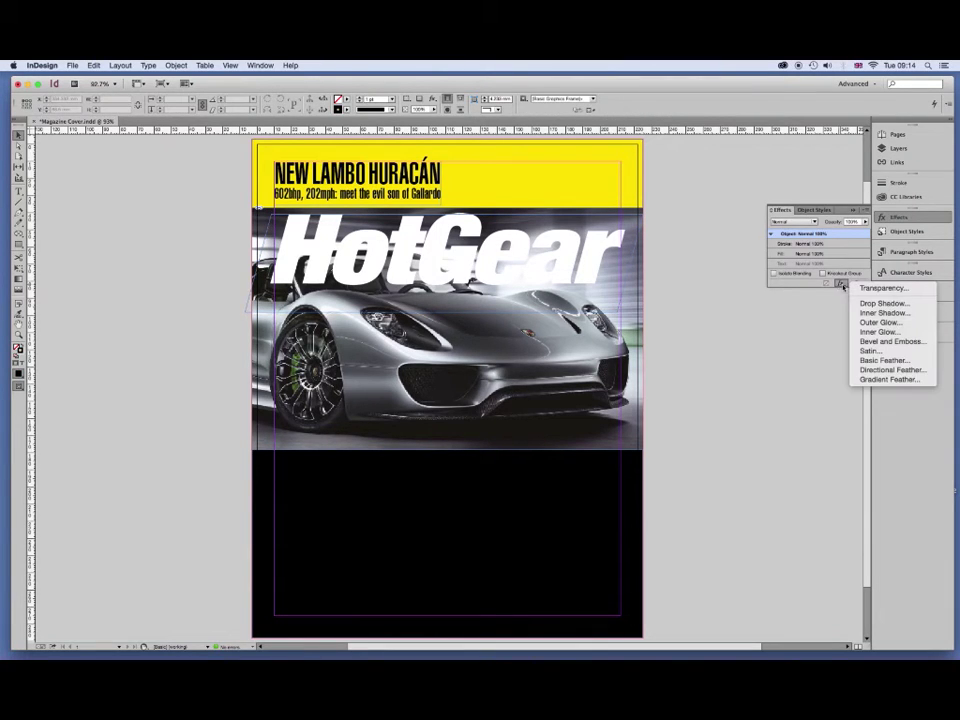
Apply a first Drop Shadow to the HotGear masthead, then reopen the Drop Shadow settings.
left_click(883, 303)
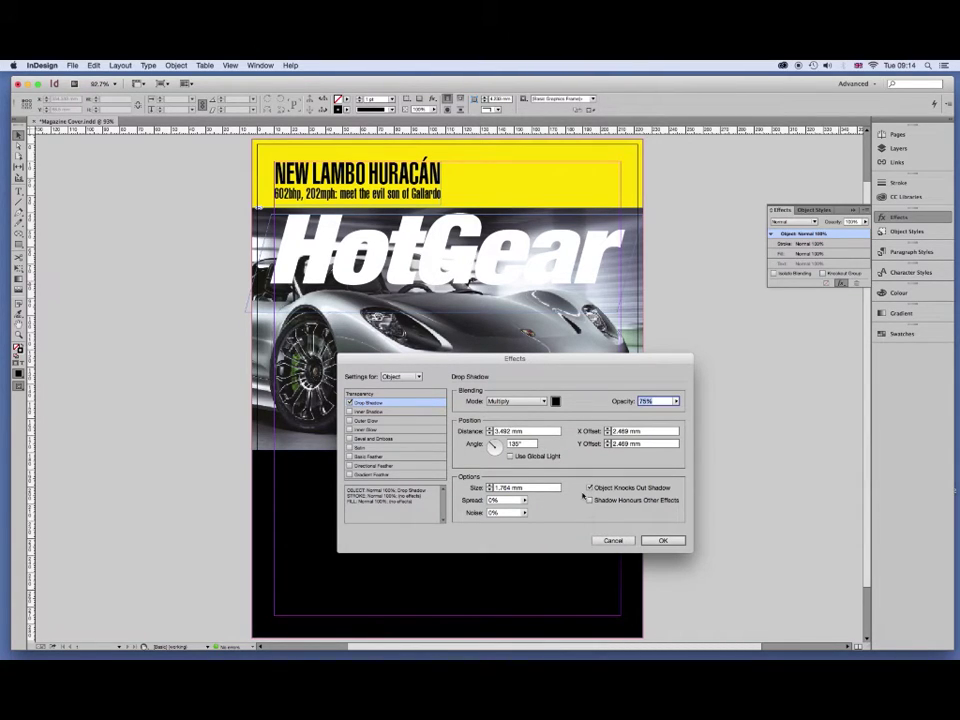
left_click(662, 541)
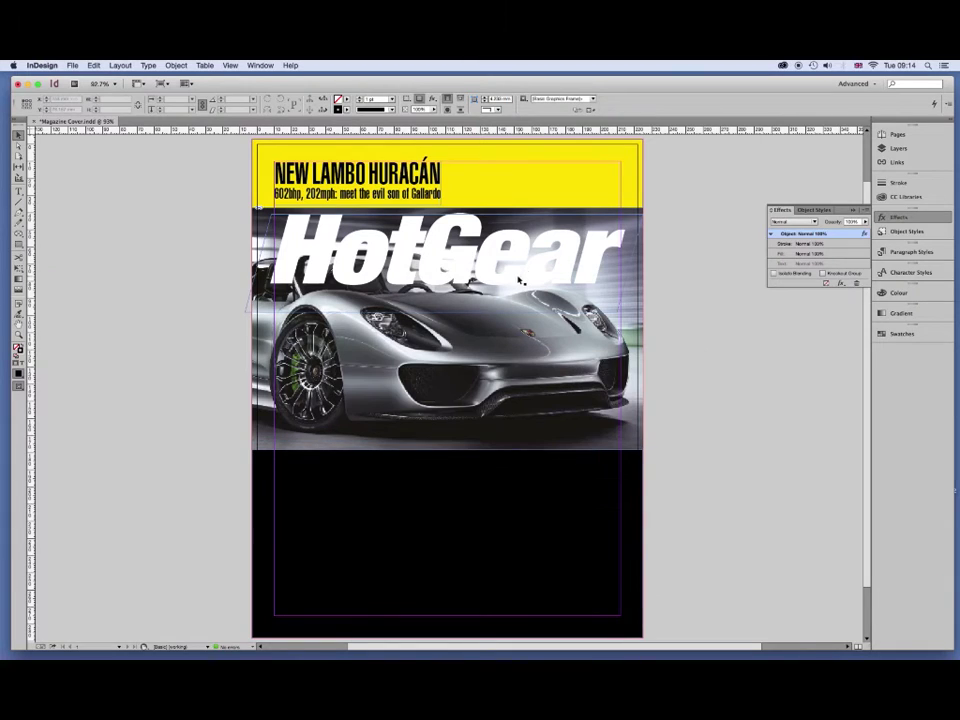
left_click(841, 283)
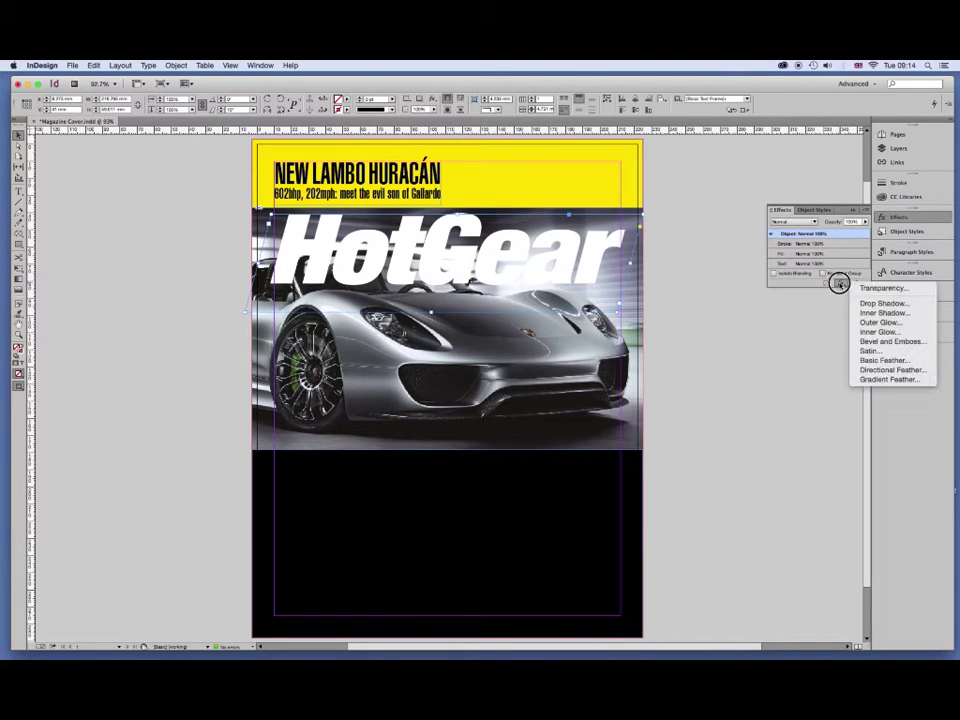
left_click(878, 303)
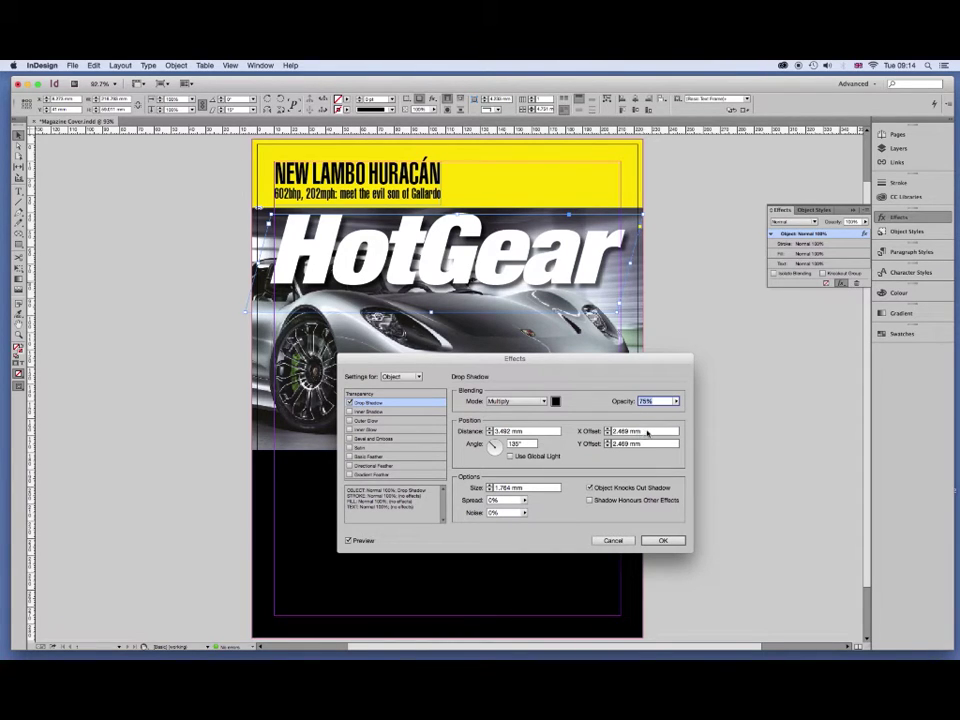
Set the masthead shadow to 2 mm X/Y offset, 80% opacity and 1.5 mm size.
double_click(625, 431)
type("2")
key("Tab")
type("2")
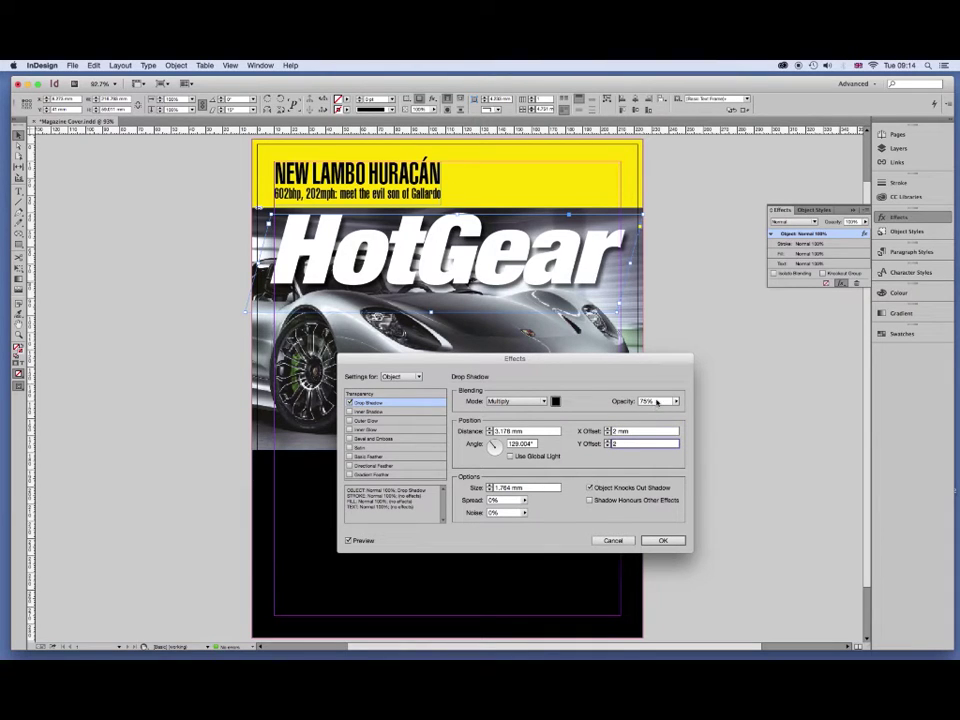
left_click(636, 400)
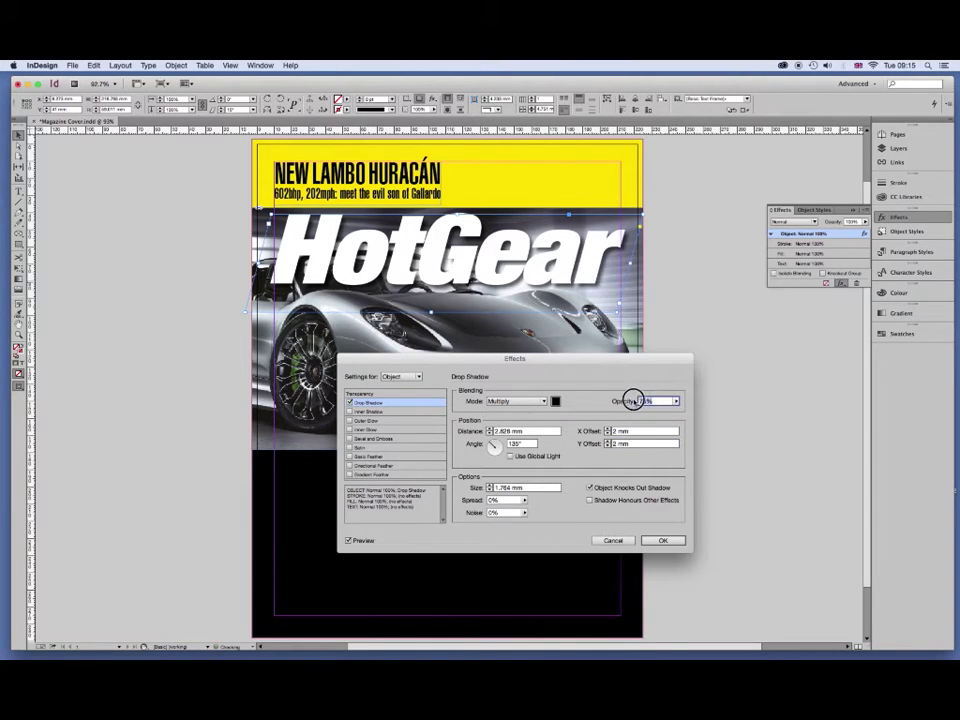
type("50")
left_click_drag(514, 488, 486, 487)
type("1")
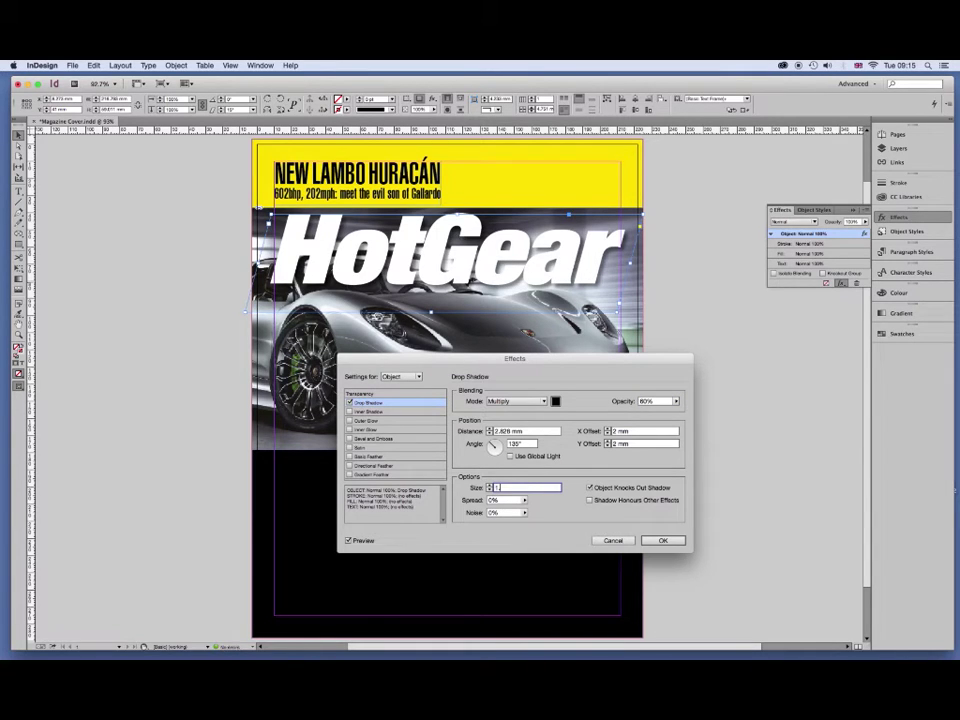
left_click(662, 540)
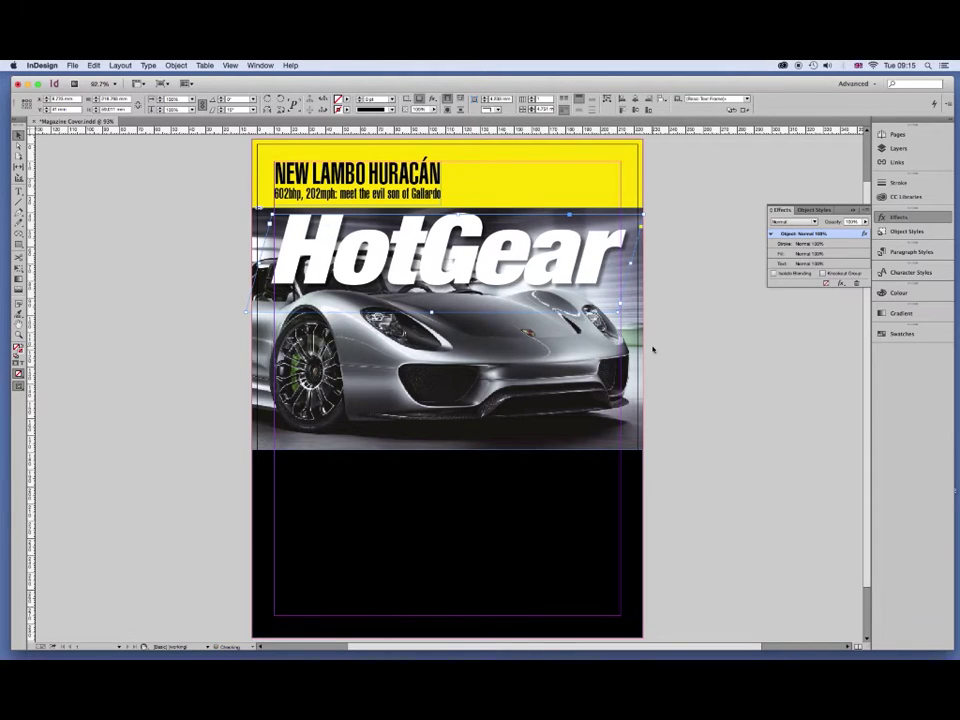
left_click(685, 350)
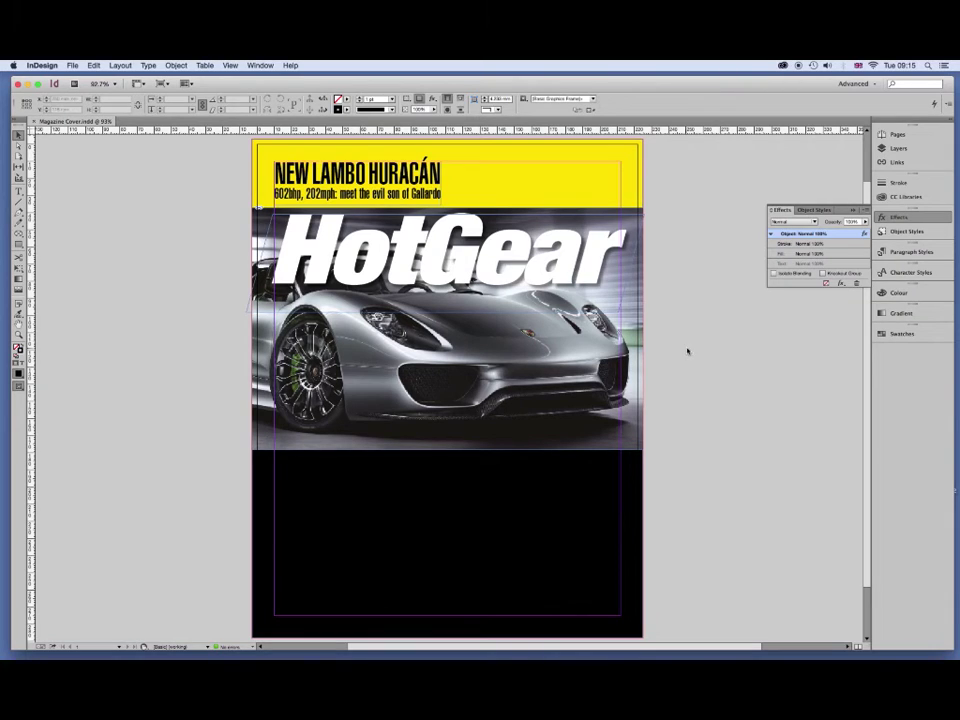
Place the Lamborghini picture Cover-image-04.psd beside the page.
left_click(71, 65)
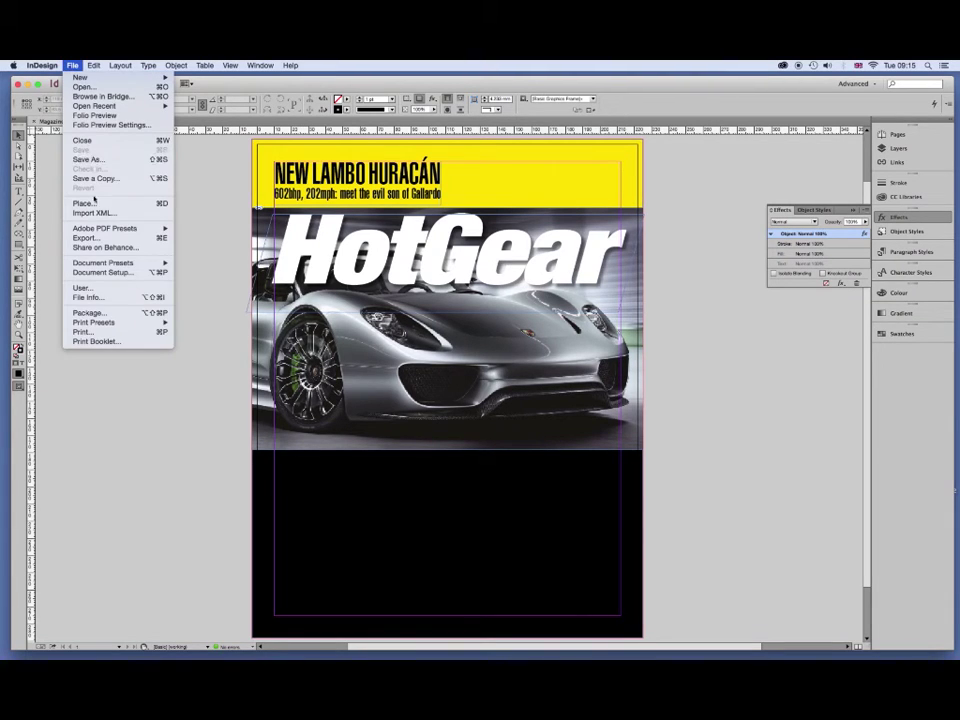
left_click(94, 205)
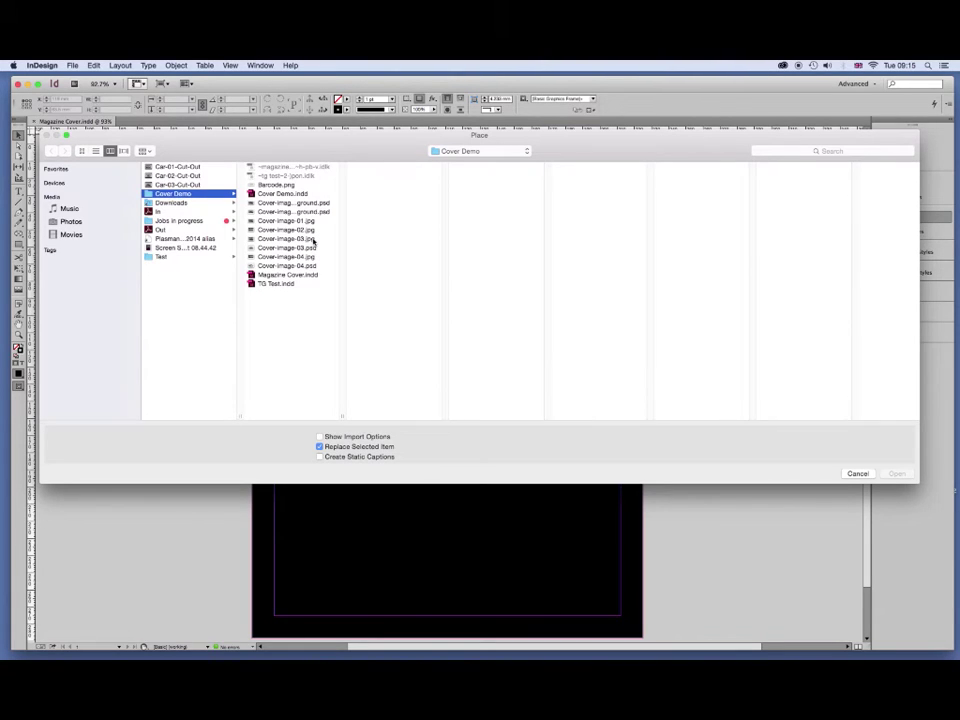
left_click(300, 265)
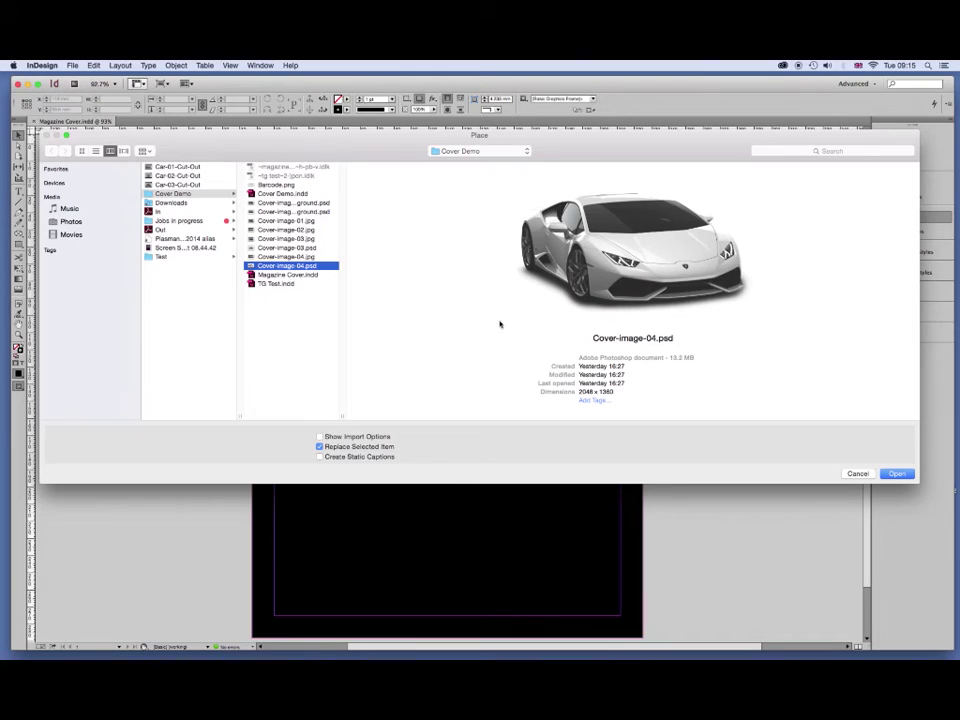
left_click(897, 474)
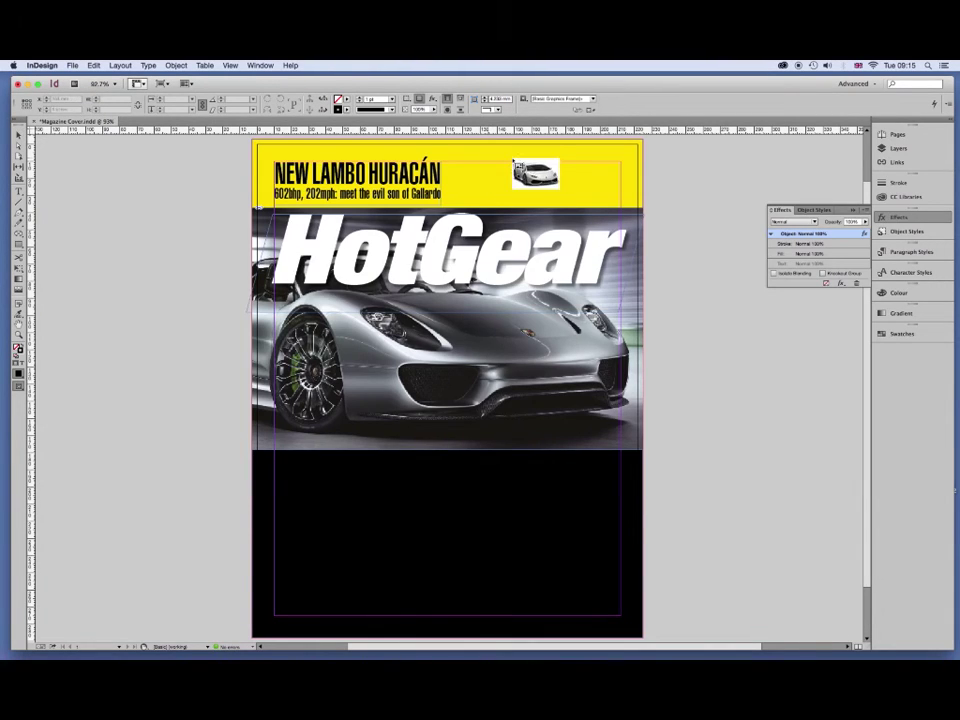
left_click_drag(674, 171, 797, 252)
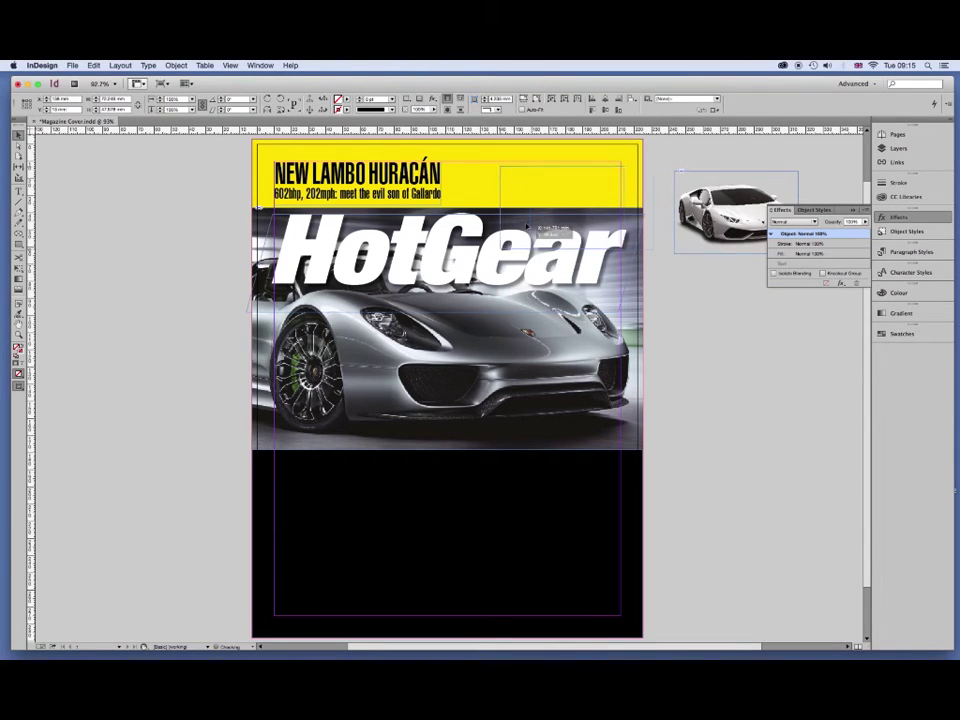
Enlarge the Lamborghini and position it on the yellow banner's right, beside the headline.
left_click_drag(492, 219, 490, 220)
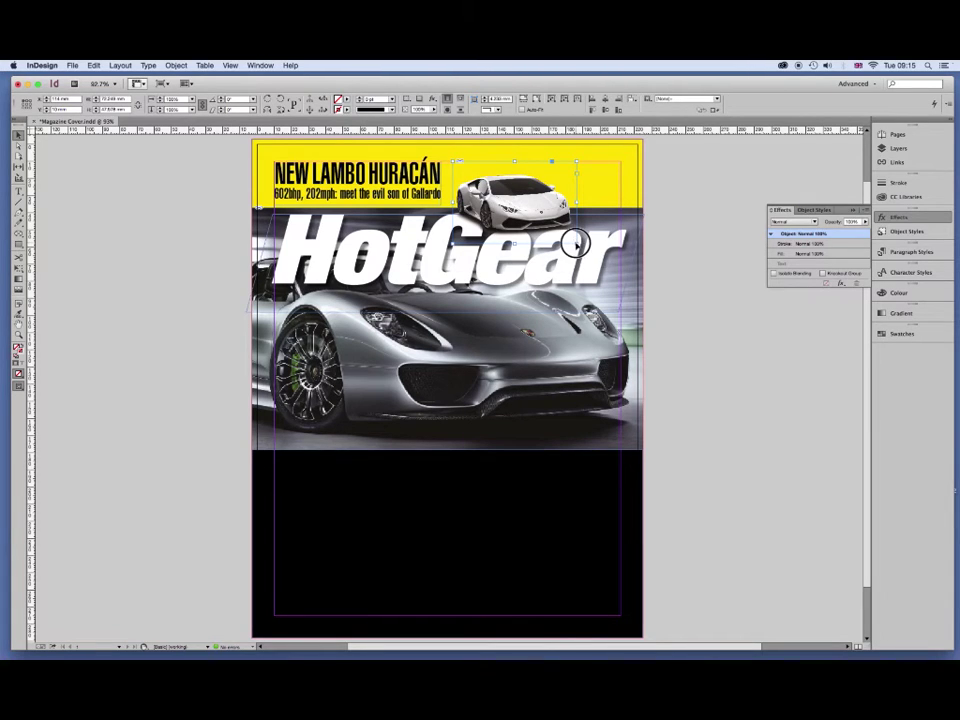
mouse_move(575, 242)
left_mouse_down()
mouse_move(589, 258)
mouse_move(625, 255)
left_mouse_up()
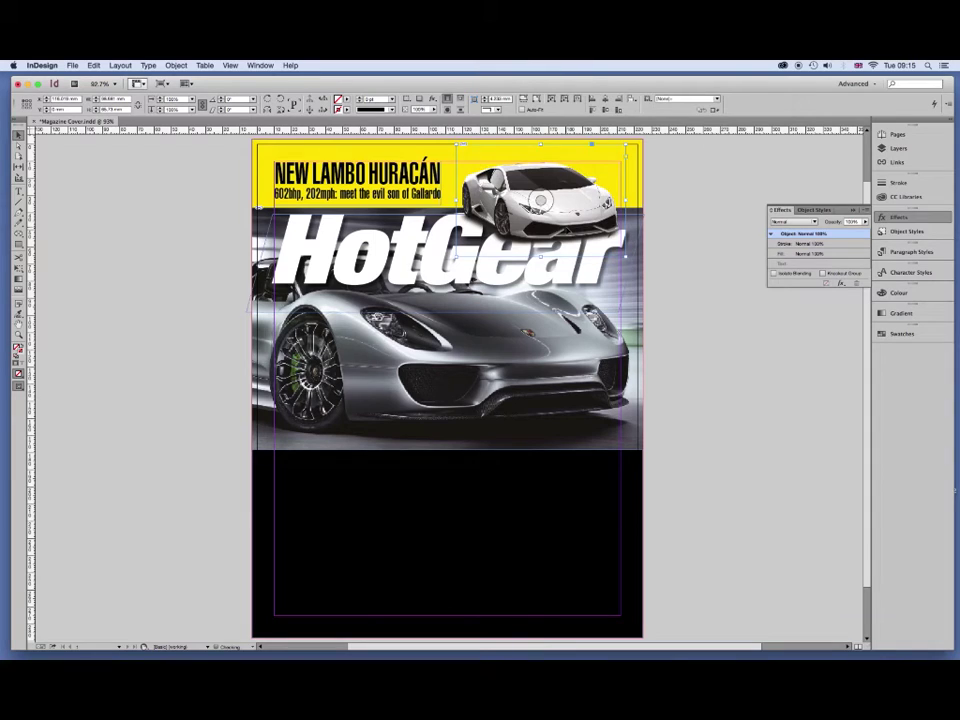
left_click_drag(567, 232, 567, 222)
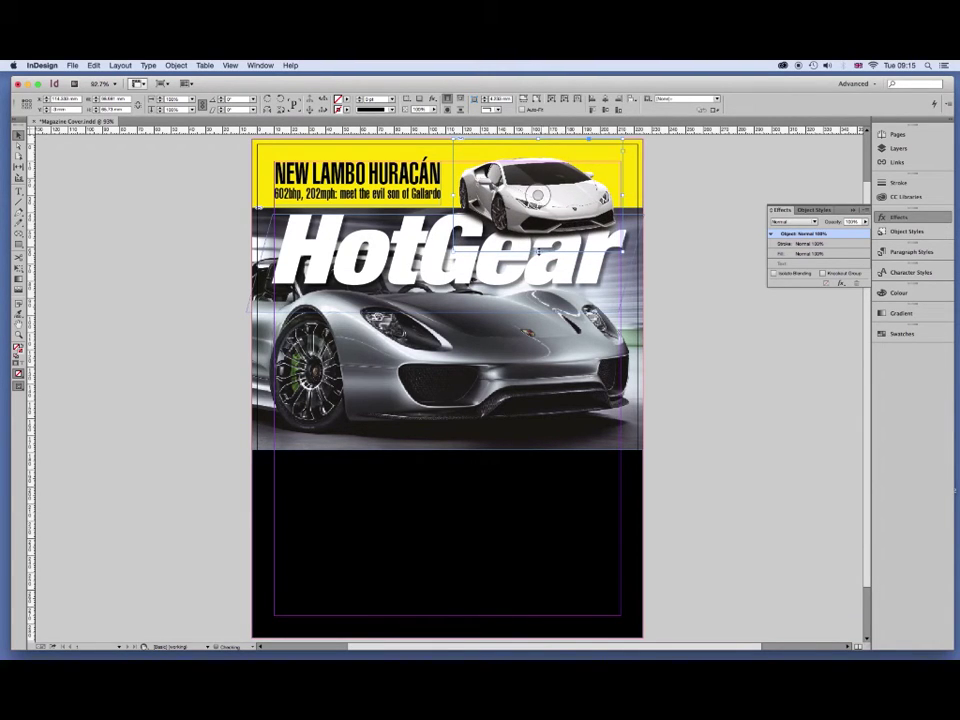
left_click_drag(537, 252, 537, 244)
scroll(548, 165, "up", 2)
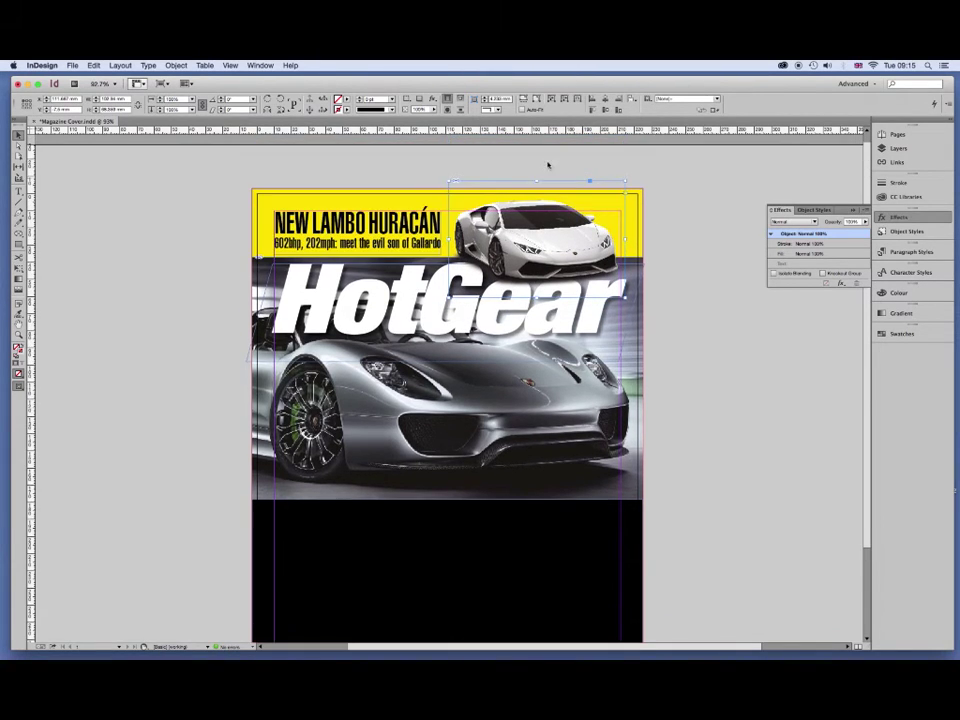
left_click(678, 268)
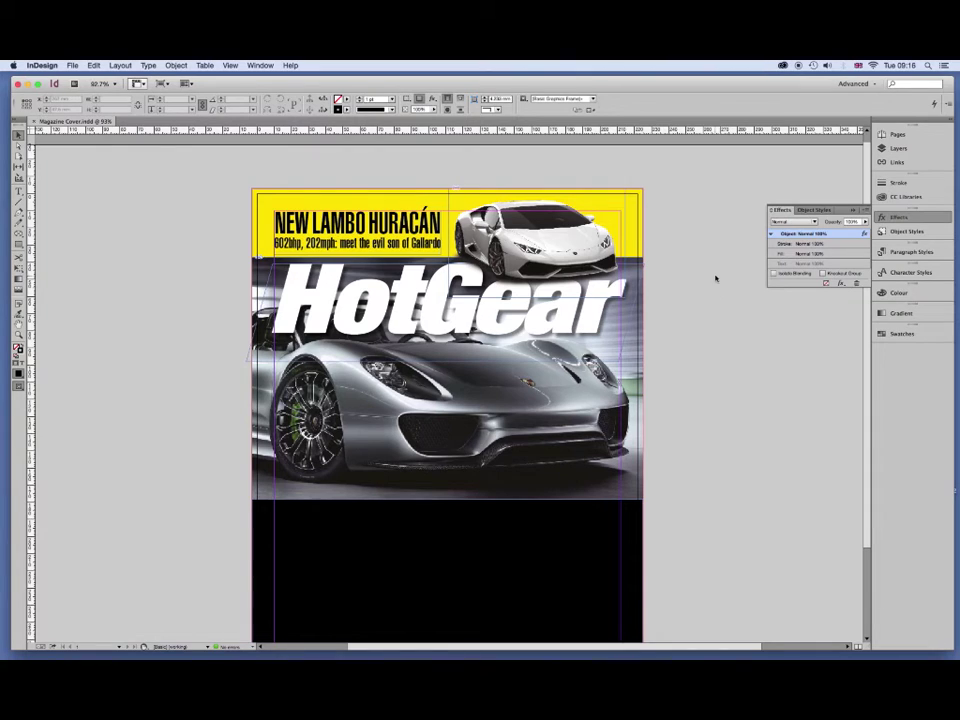
scroll(715, 278, "down", 1)
scroll(715, 278, "down", 5)
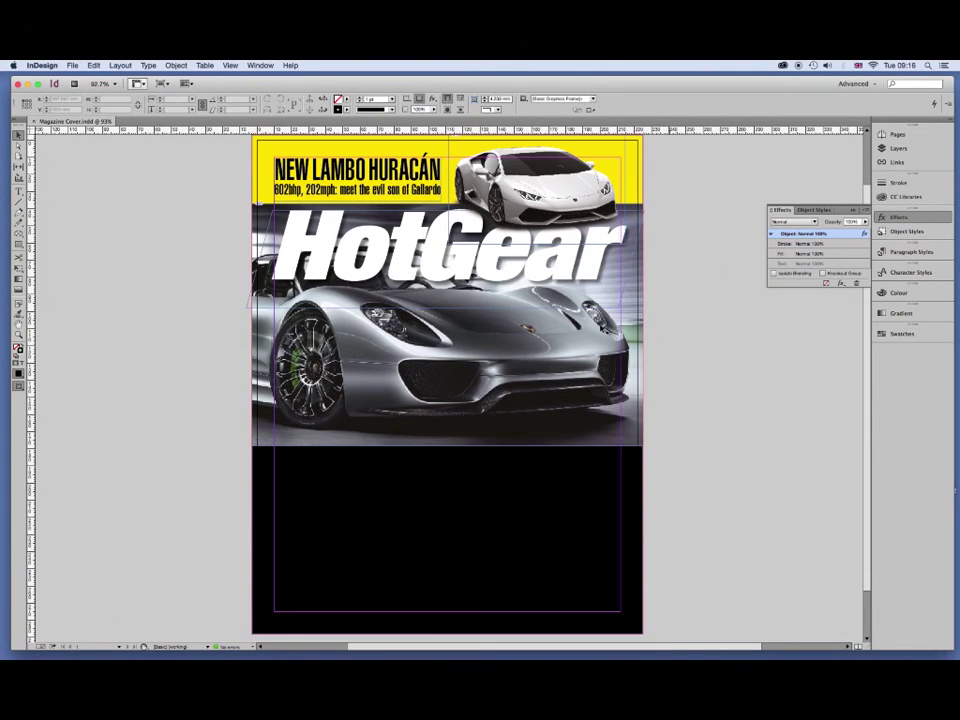
left_click(431, 387)
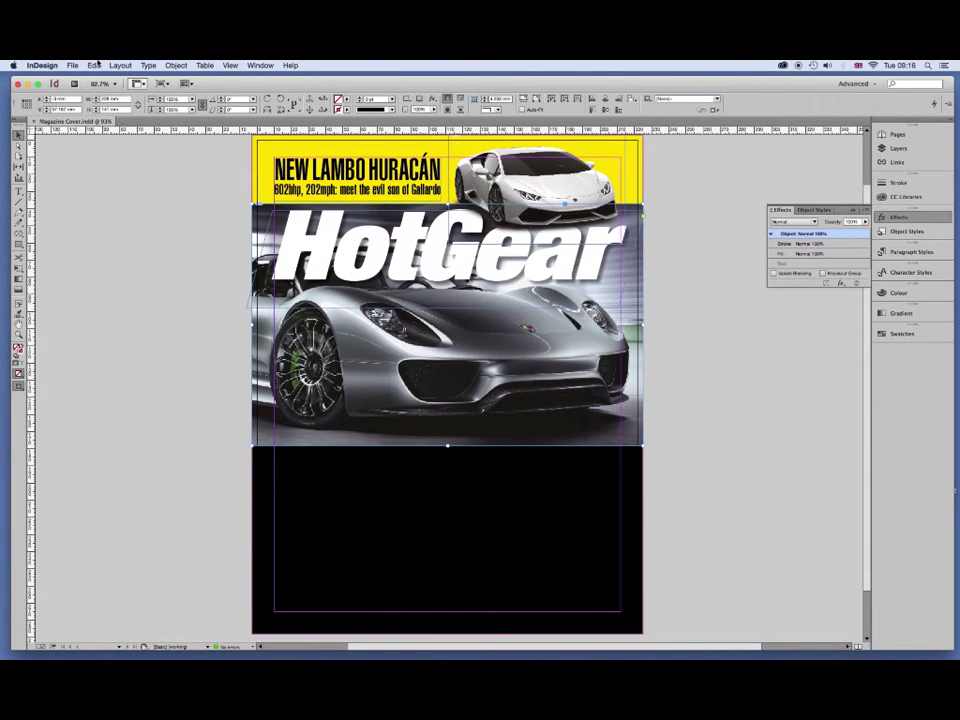
Copy the Porsche image and paste it in place on top of the original.
left_click(93, 65)
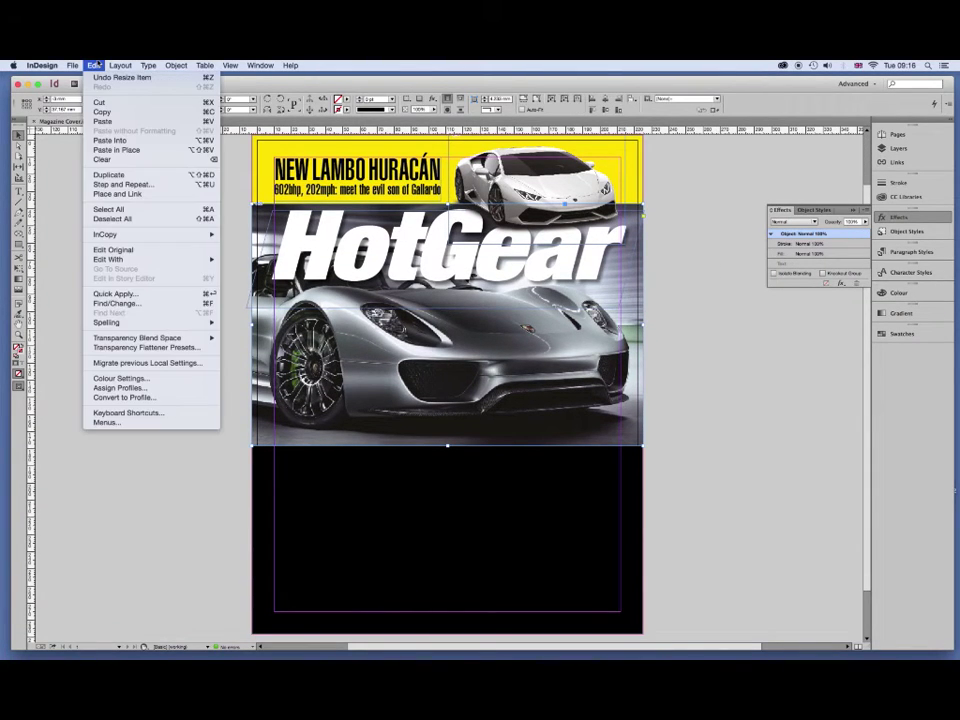
left_click(120, 112)
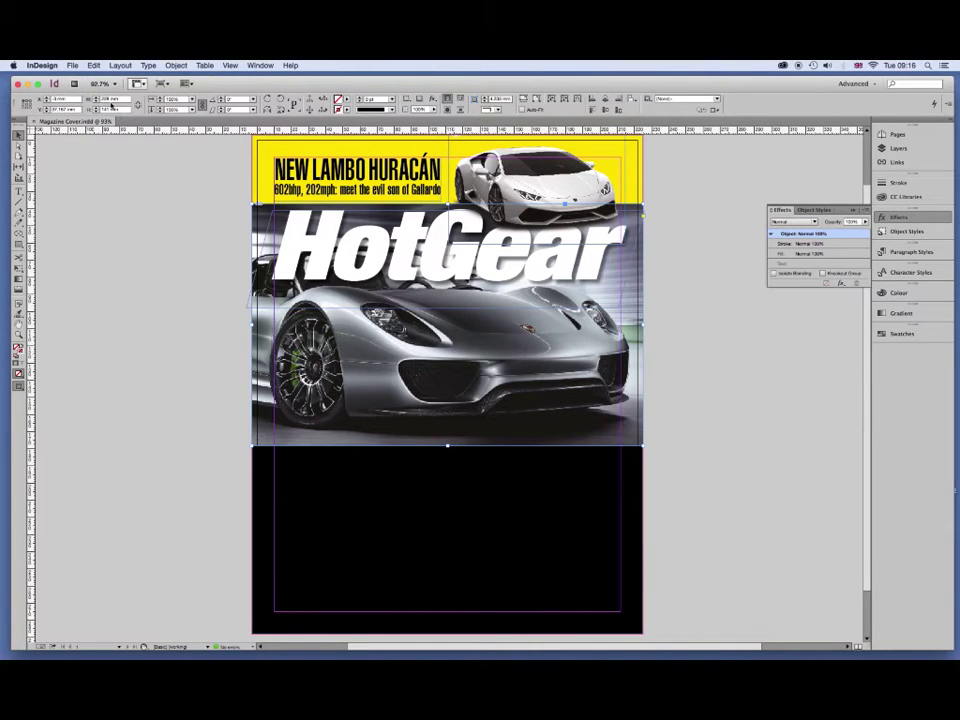
left_click(93, 65)
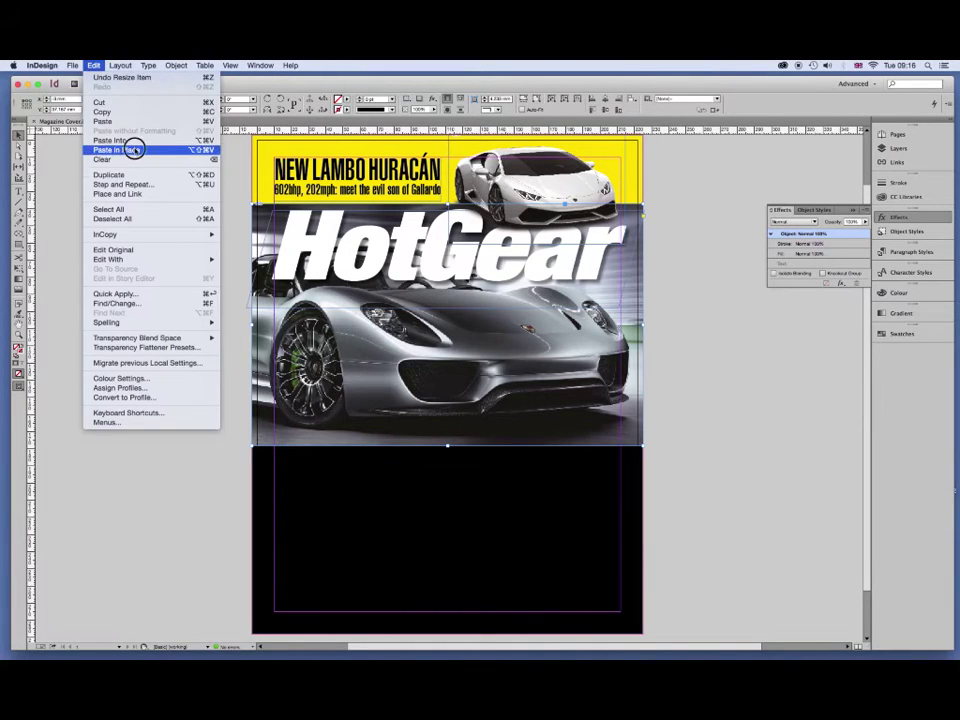
left_click(134, 149)
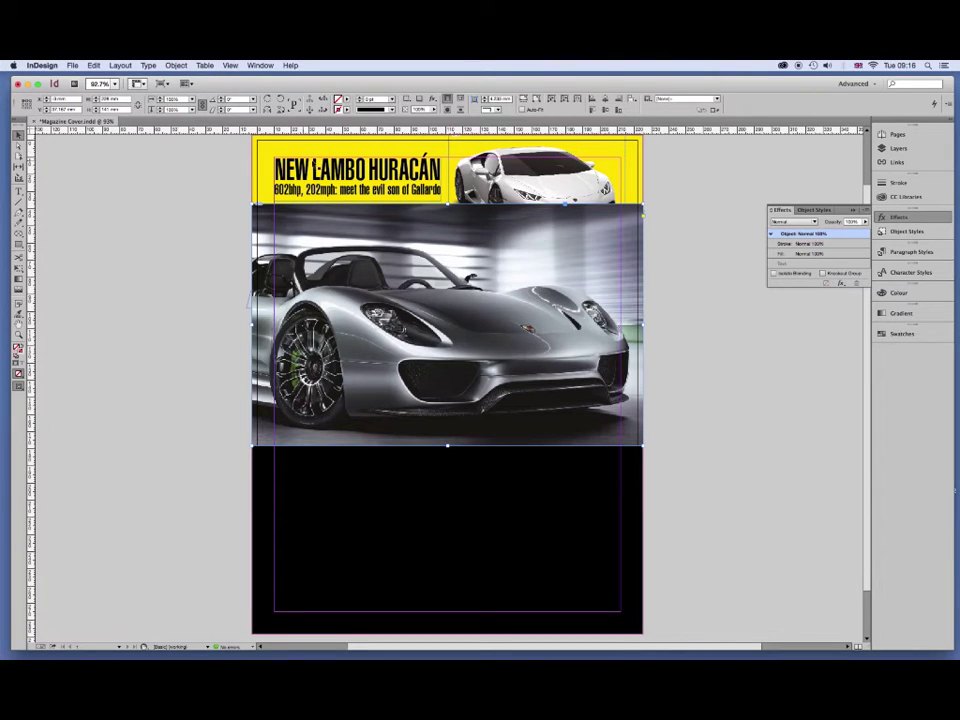
left_click(853, 207)
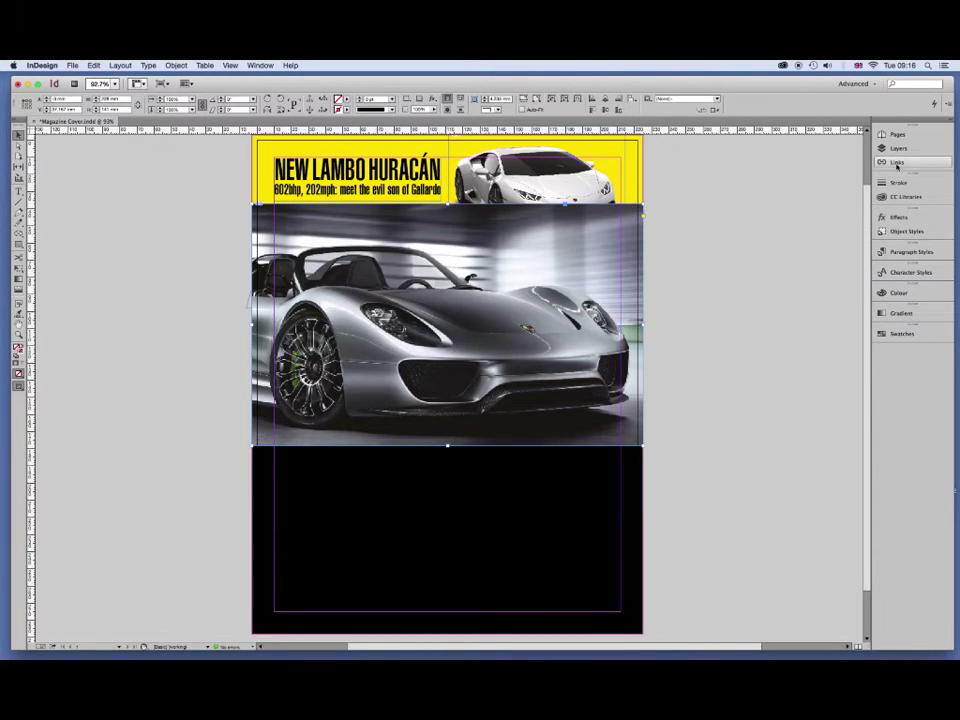
Relink the pasted car copy to Cover-image-01-Foreground.psd and save the cover.
left_click(897, 162)
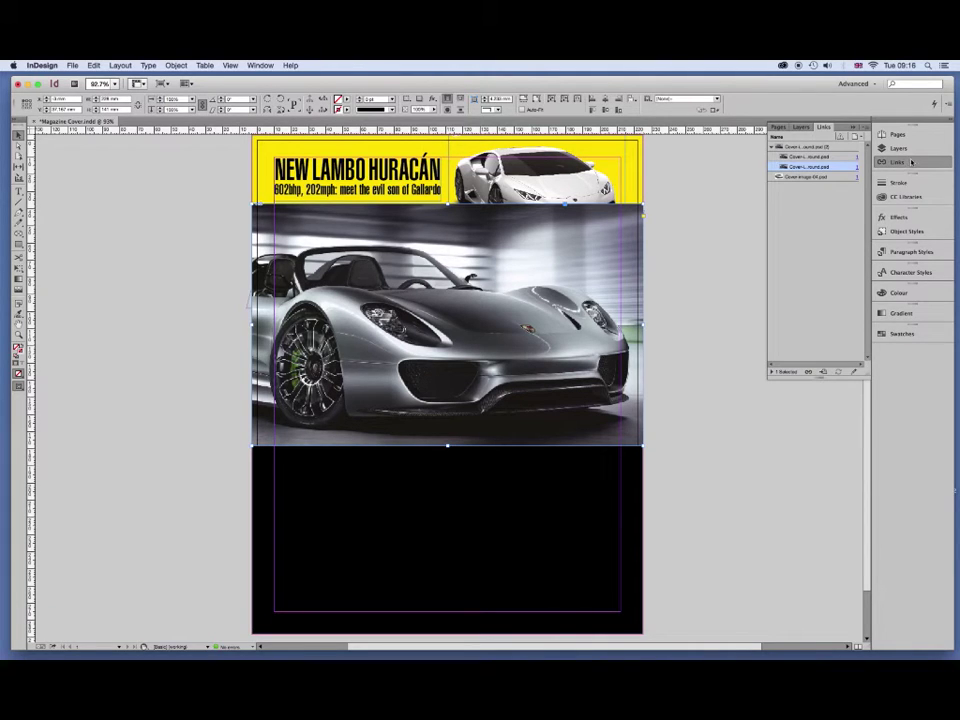
left_click(853, 128)
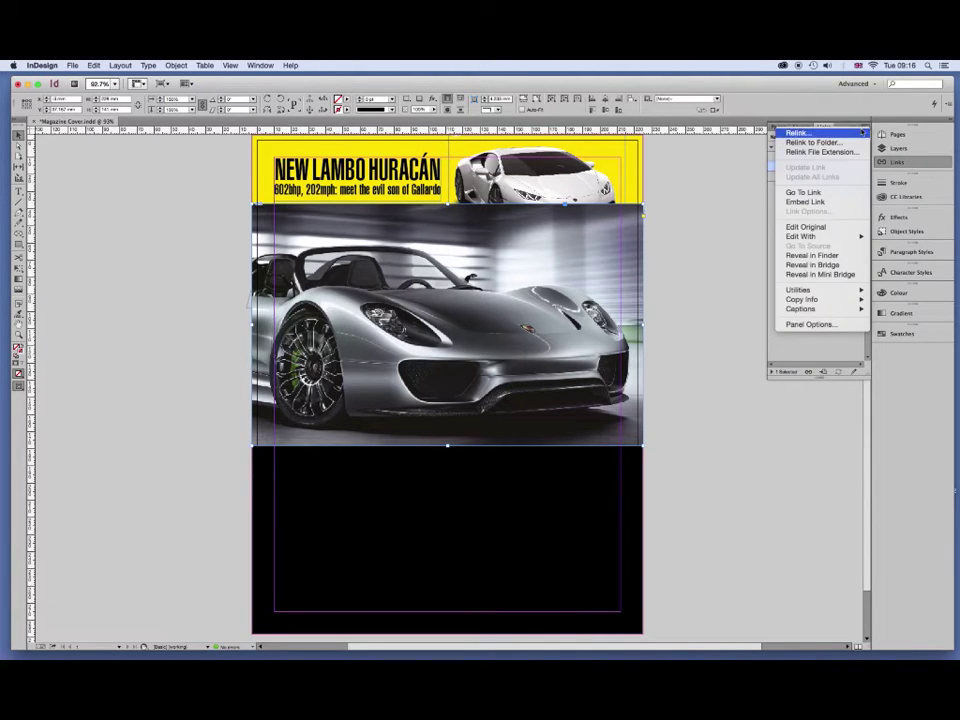
left_click(781, 132)
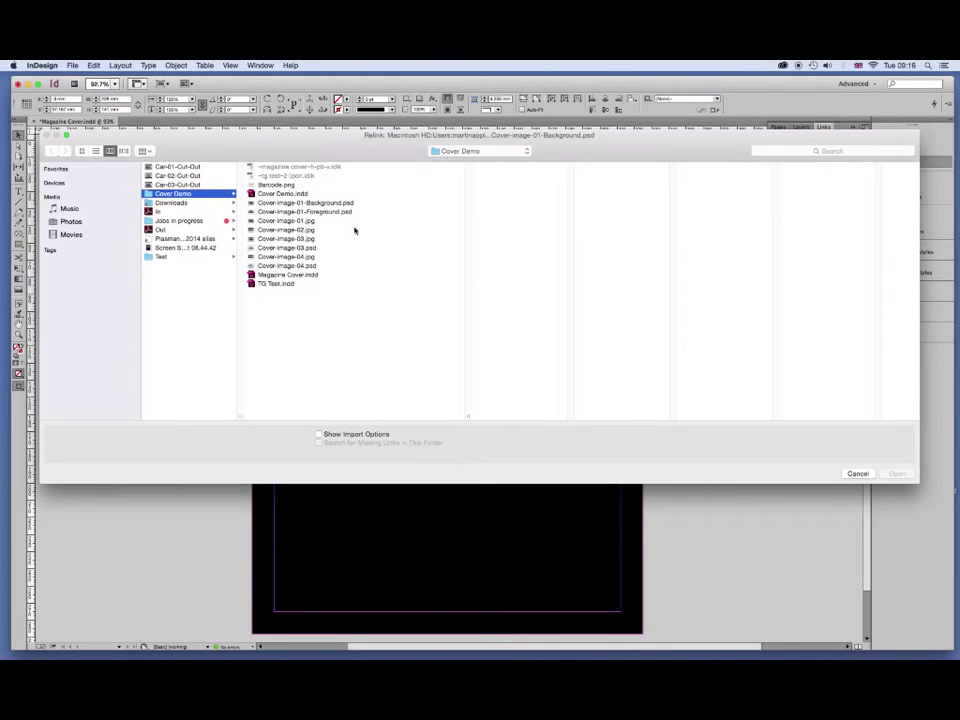
left_click(343, 211)
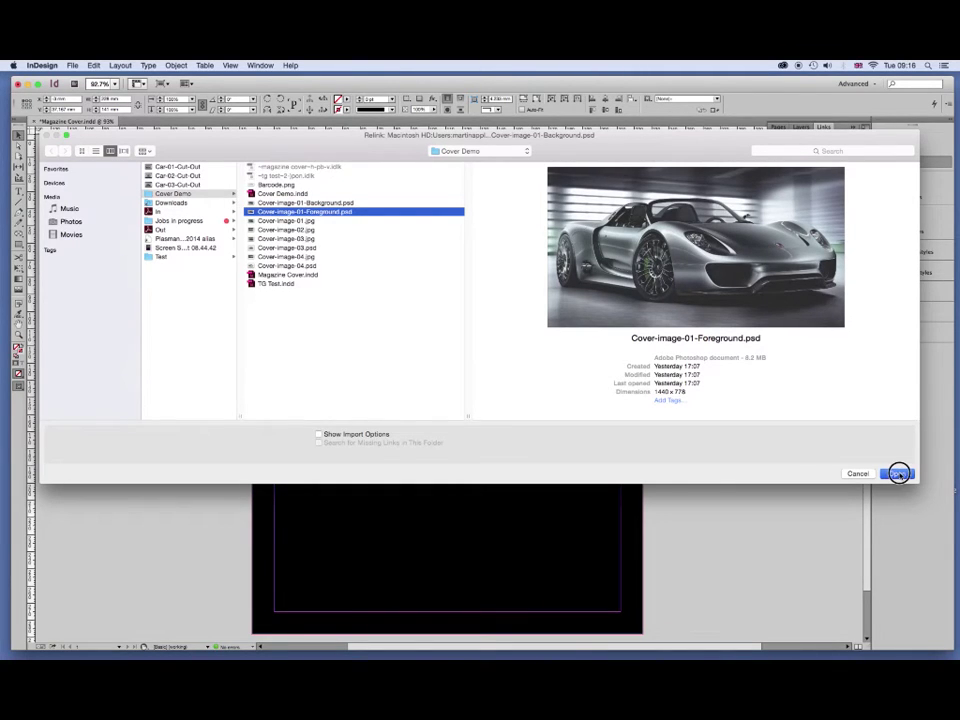
left_click(899, 474)
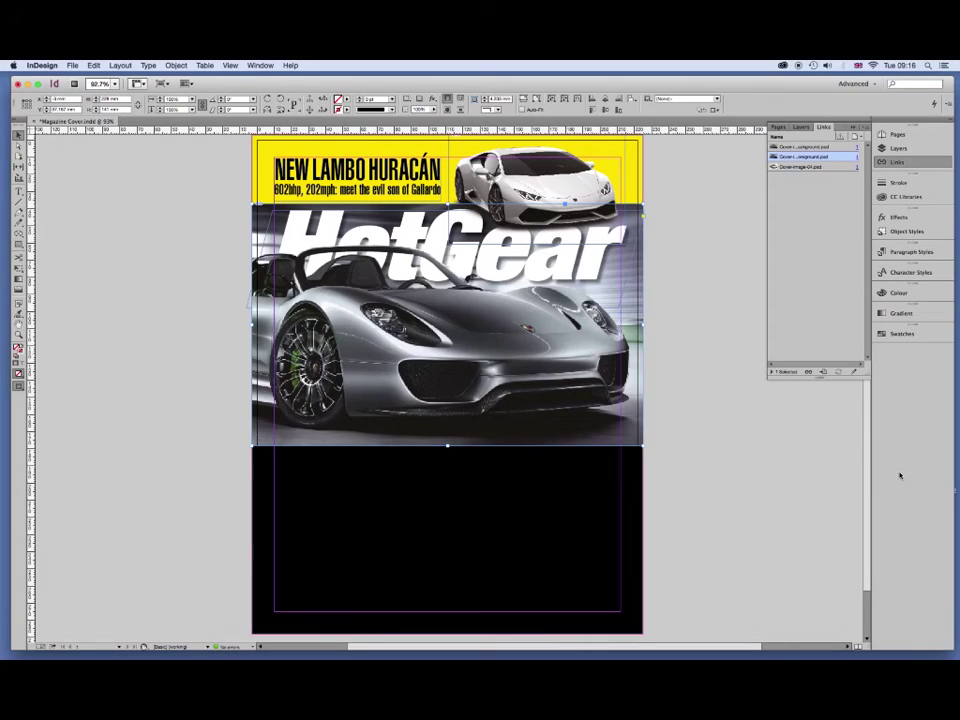
left_click(728, 404)
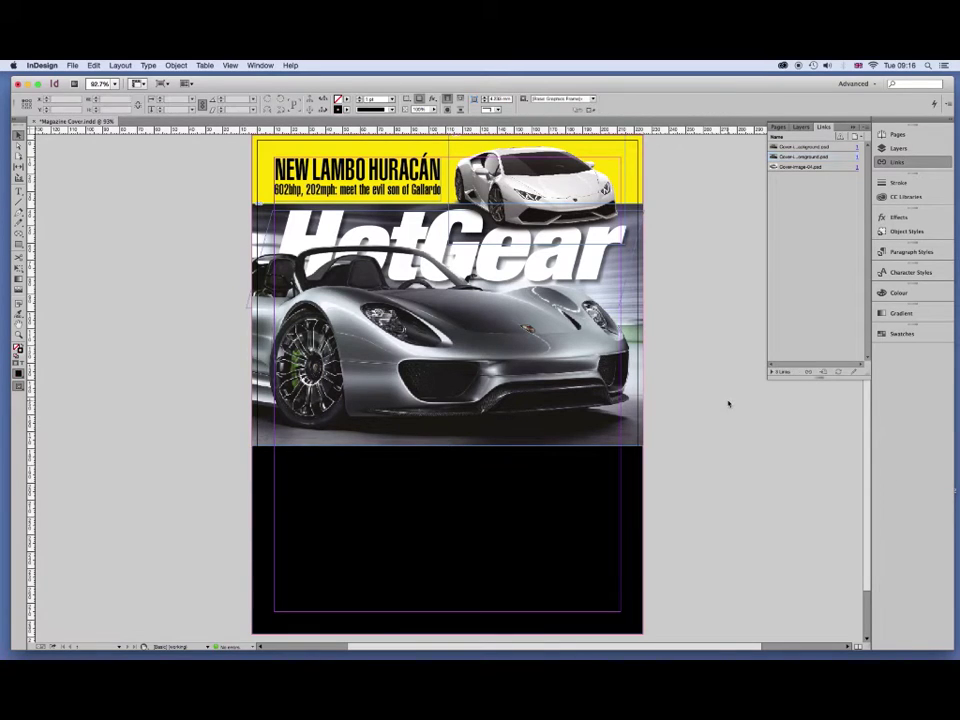
key("super+s")
Draw a circle on the pasteboard and fill it with red.
left_click(18, 232)
left_click_drag(121, 247, 180, 346)
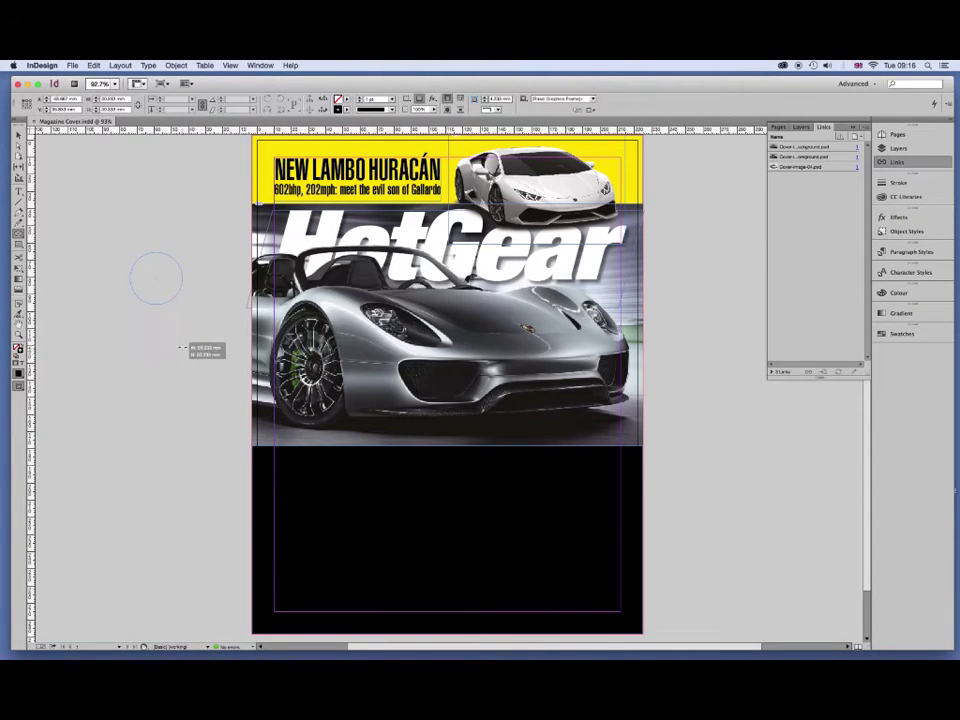
left_click_drag(180, 346, 180, 346)
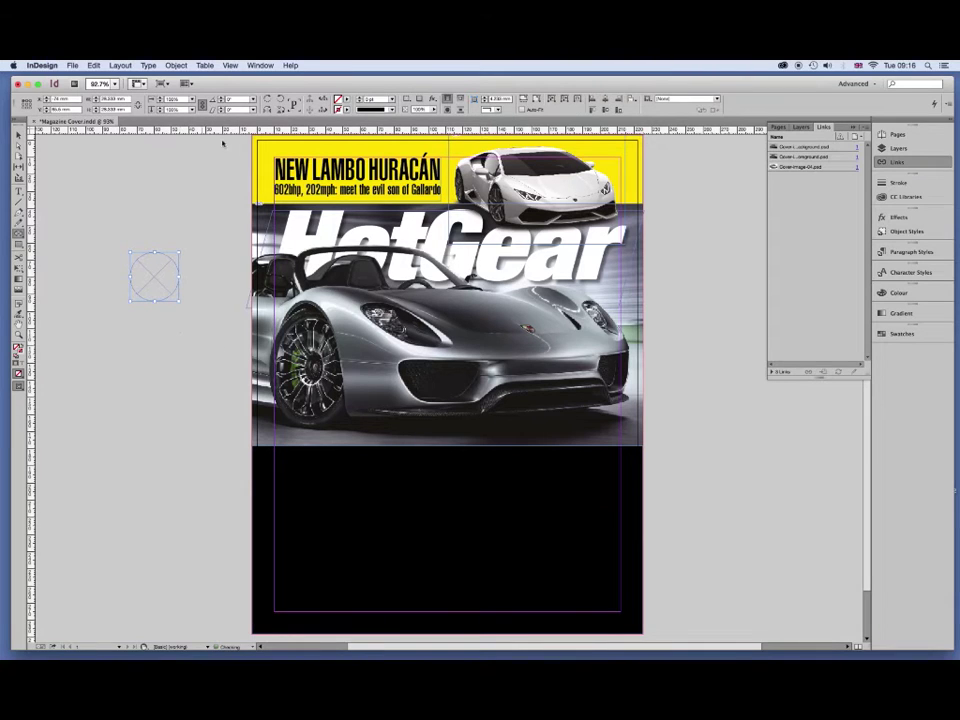
left_click(346, 100)
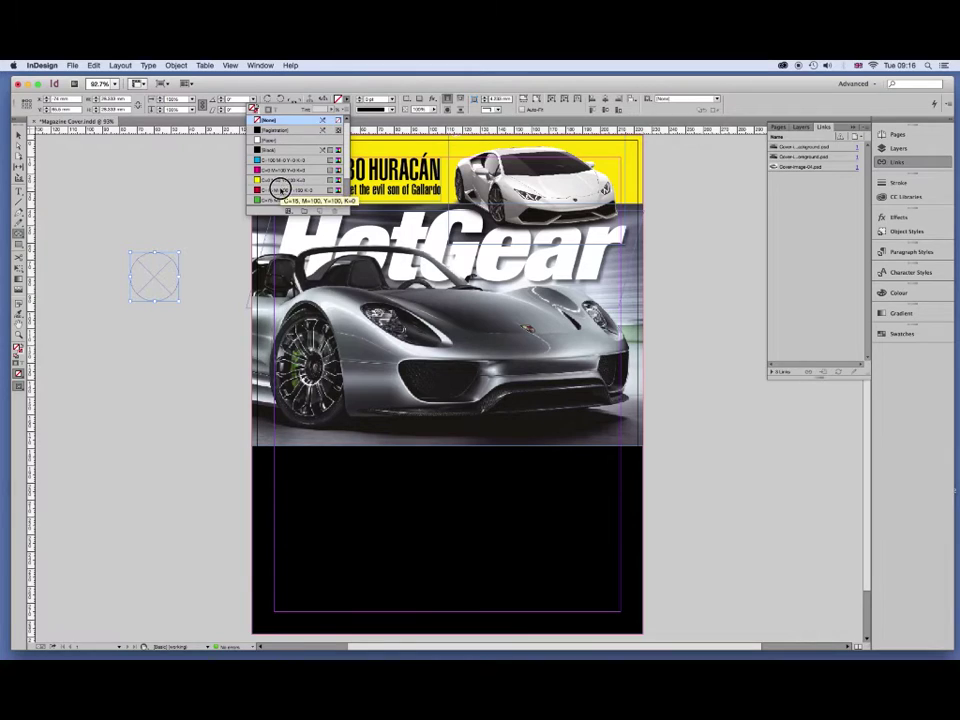
left_click(282, 190)
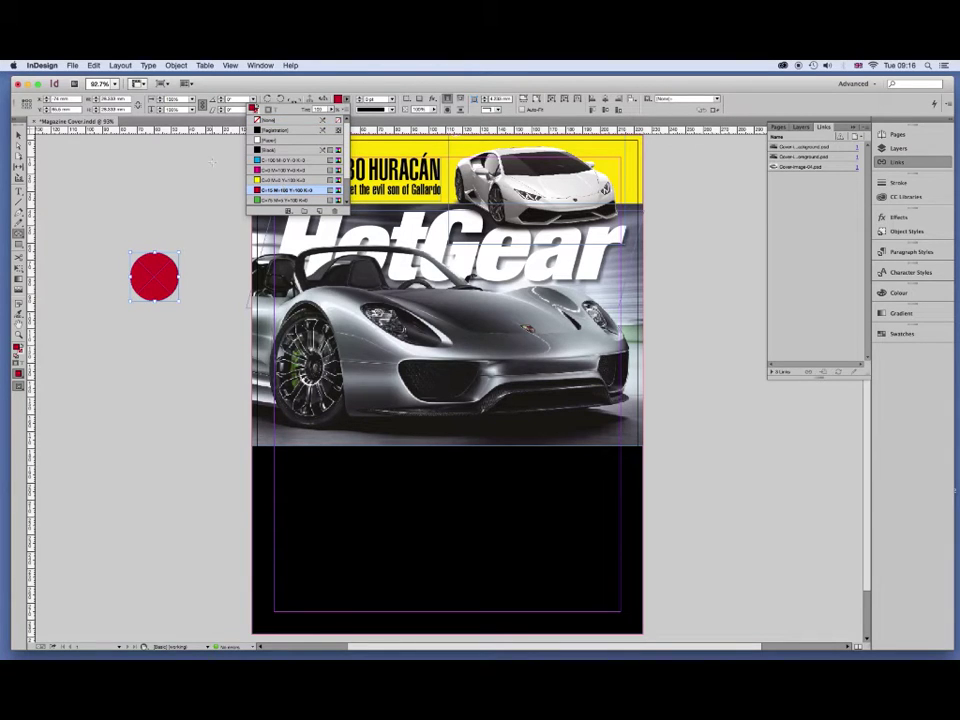
key("Escape")
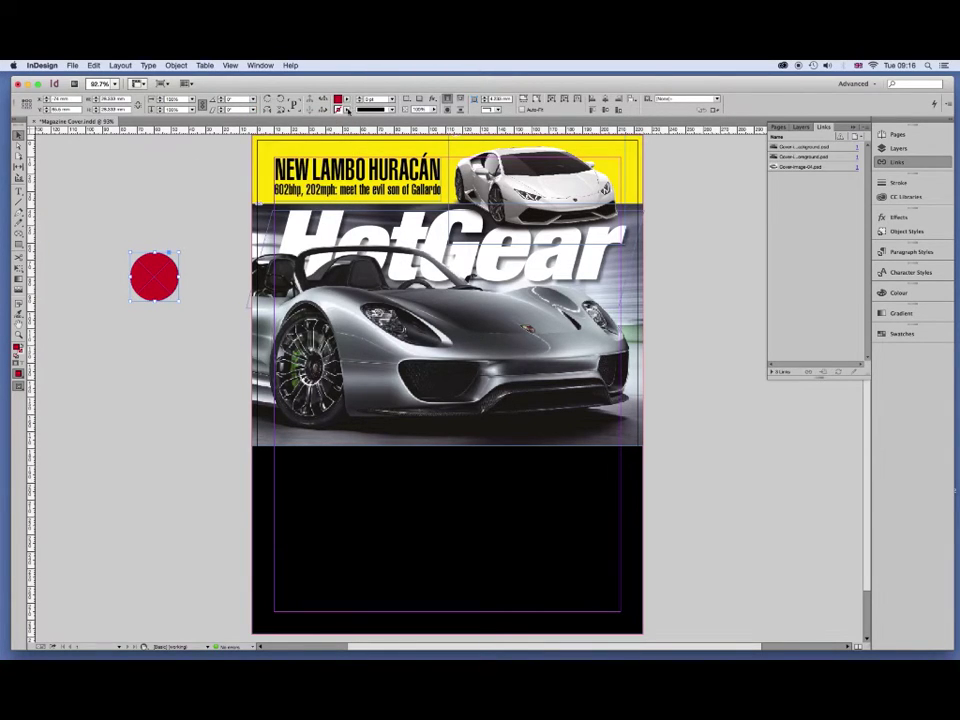
Give the red circle a 2 pt Paper-white outline.
left_click(346, 110)
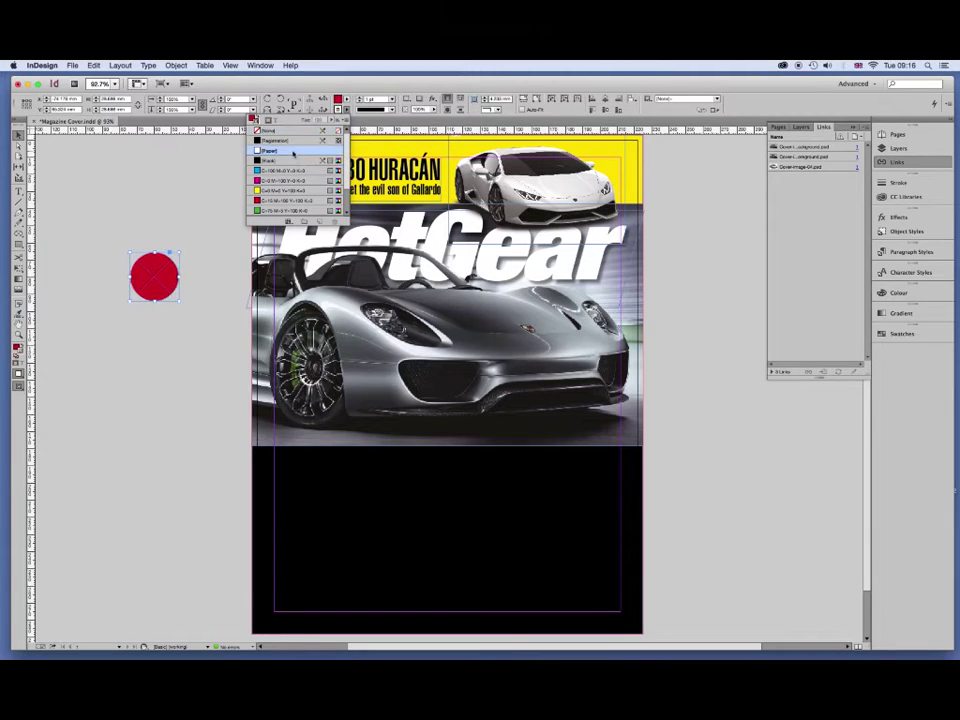
left_click(203, 165)
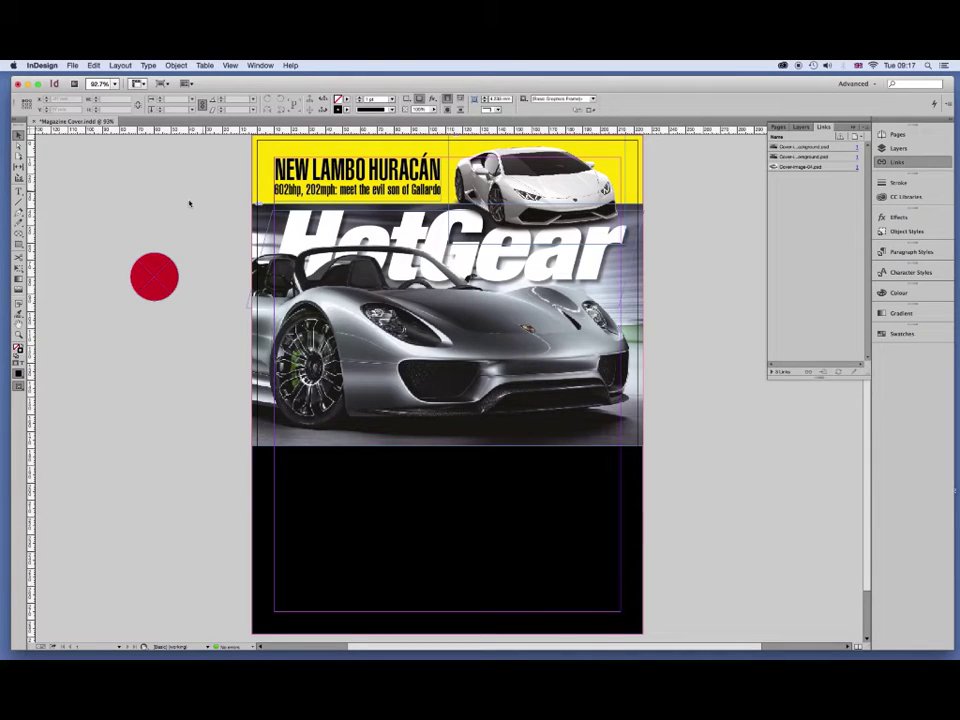
left_click(156, 258)
double_click(381, 99)
type("2")
key("Return")
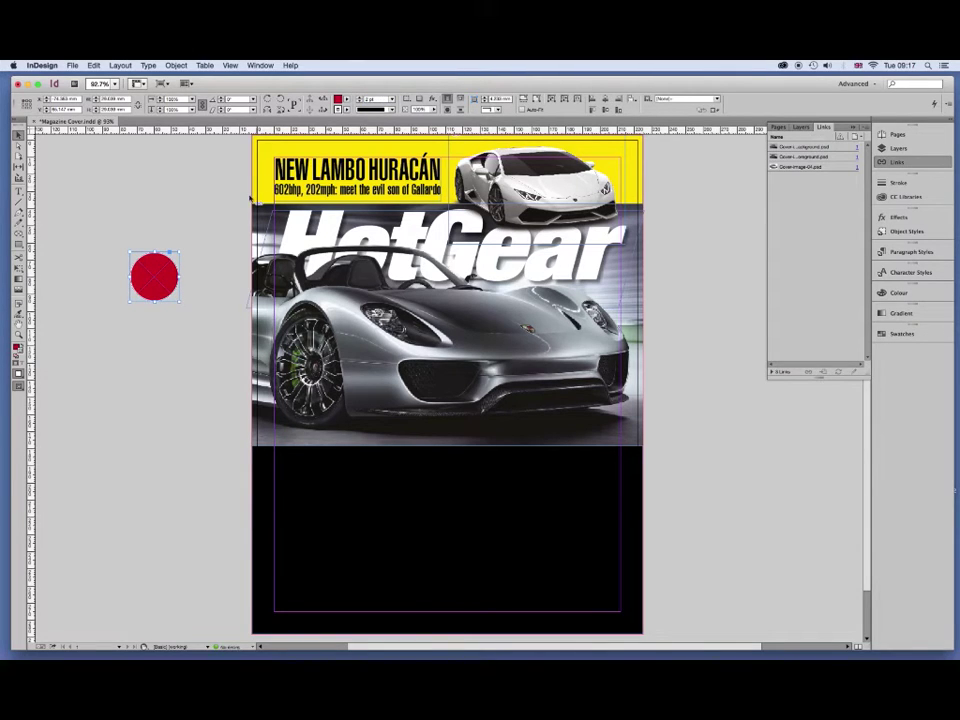
Move the red circle onto the cover's top-left and shrink it to badge size.
mouse_move(154, 276)
left_mouse_down()
mouse_move(258, 268)
mouse_move(293, 226)
left_mouse_up()
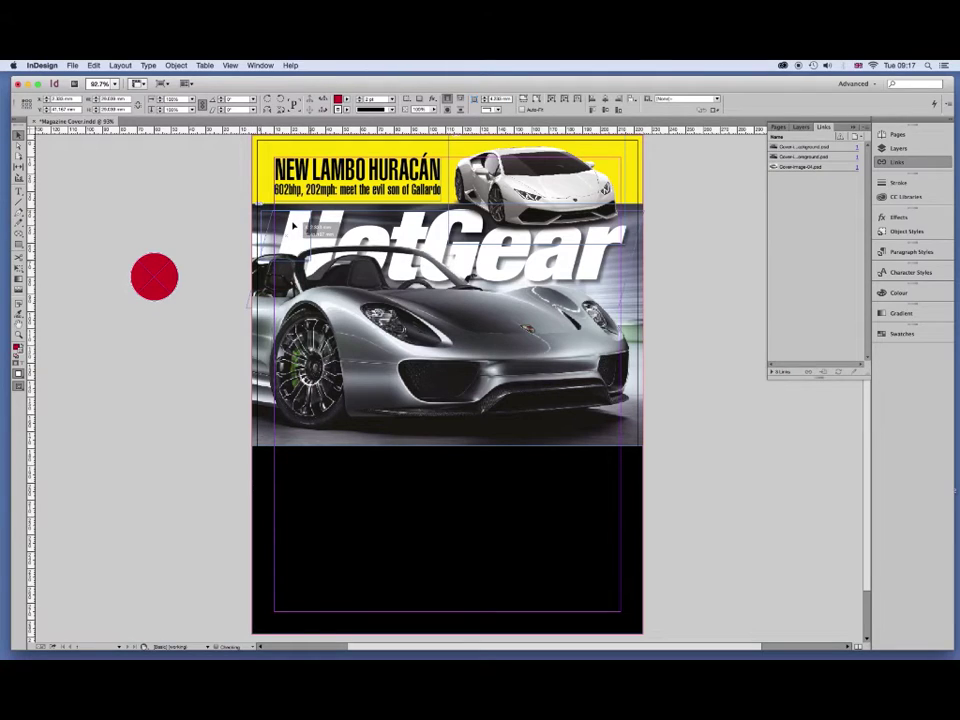
left_click_drag(294, 226, 305, 240)
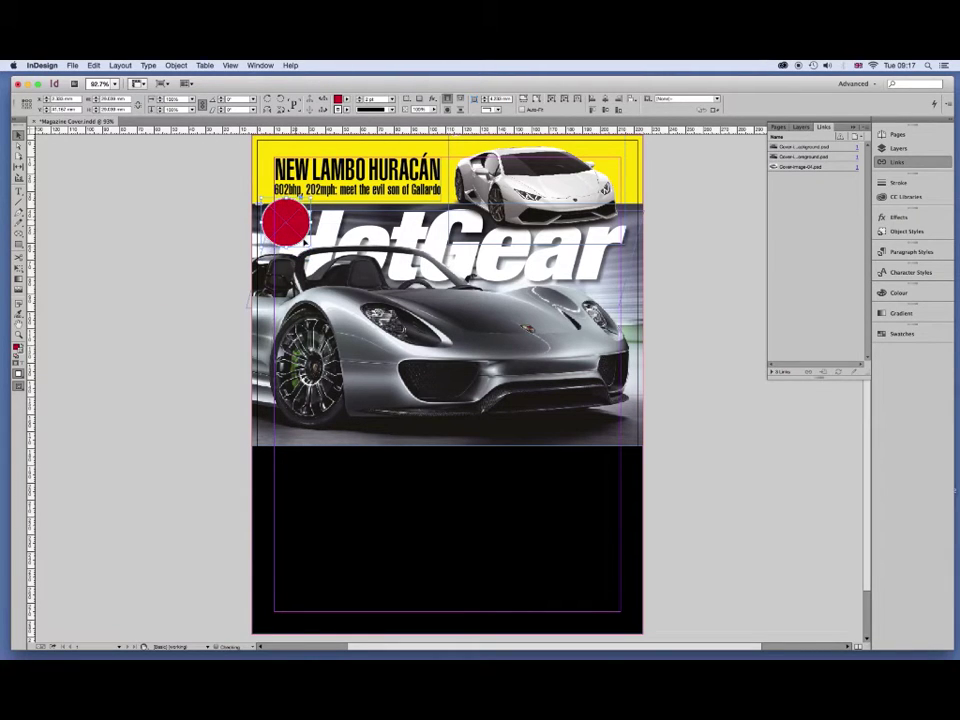
left_click(265, 244)
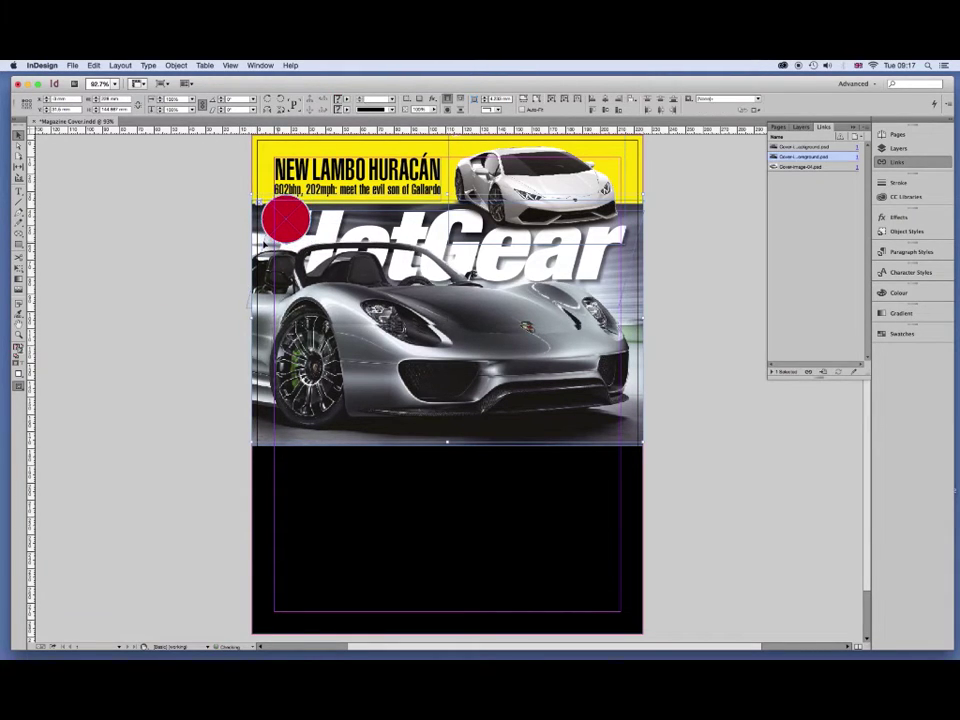
left_click(300, 232)
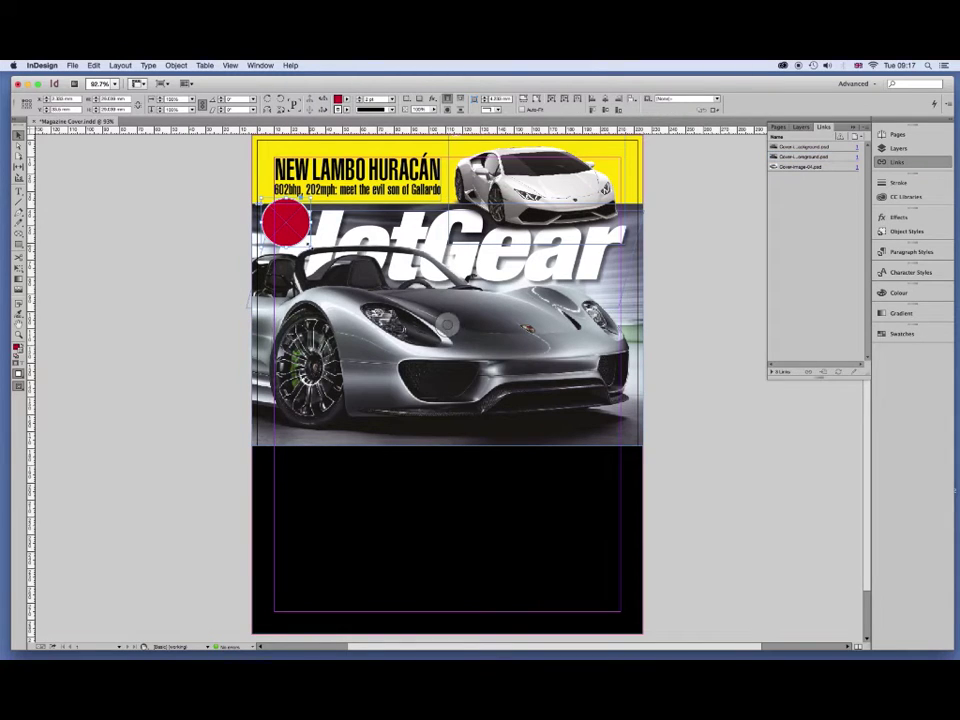
left_click_drag(310, 246, 302, 238)
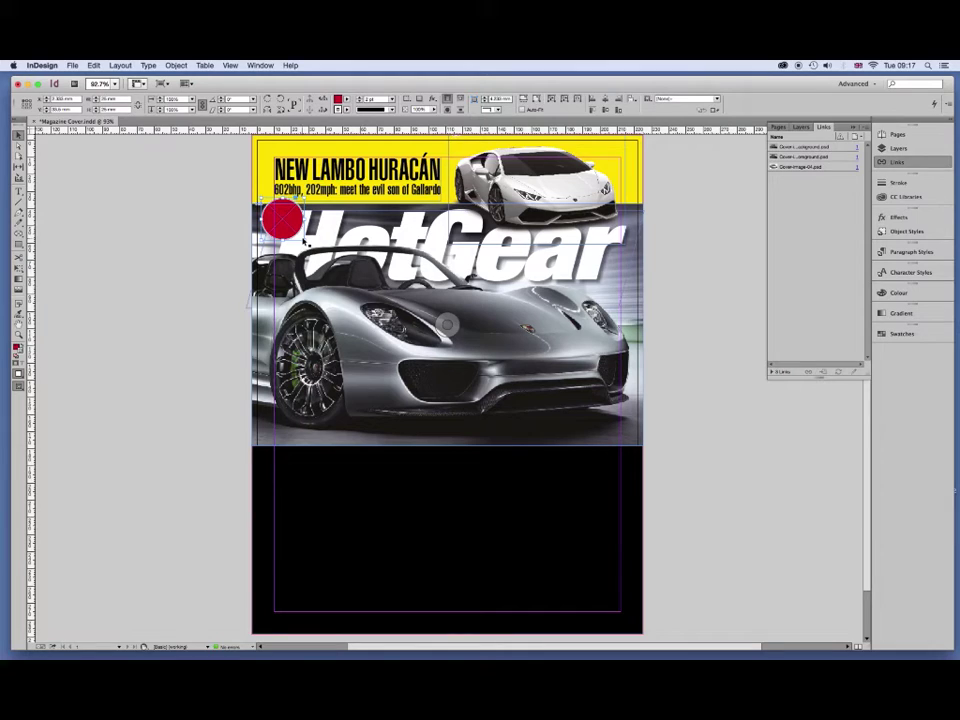
left_click_drag(301, 241, 299, 236)
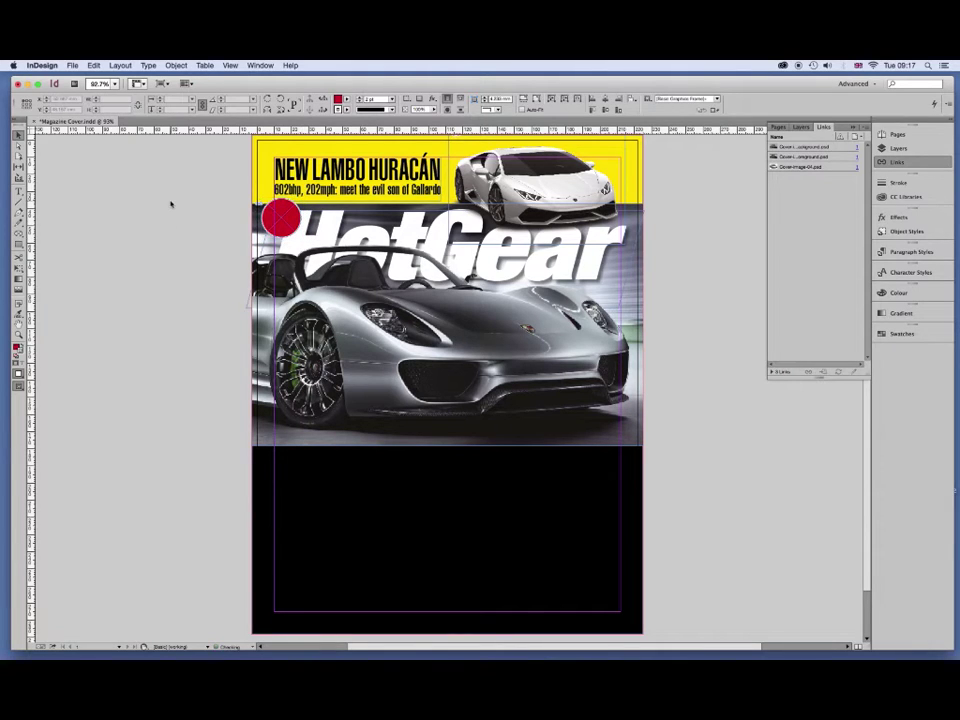
Create a centre-aligned 'NEW' text frame, fit it snugly, and position it across the red circle.
left_click(18, 190)
left_click_drag(67, 196, 160, 231)
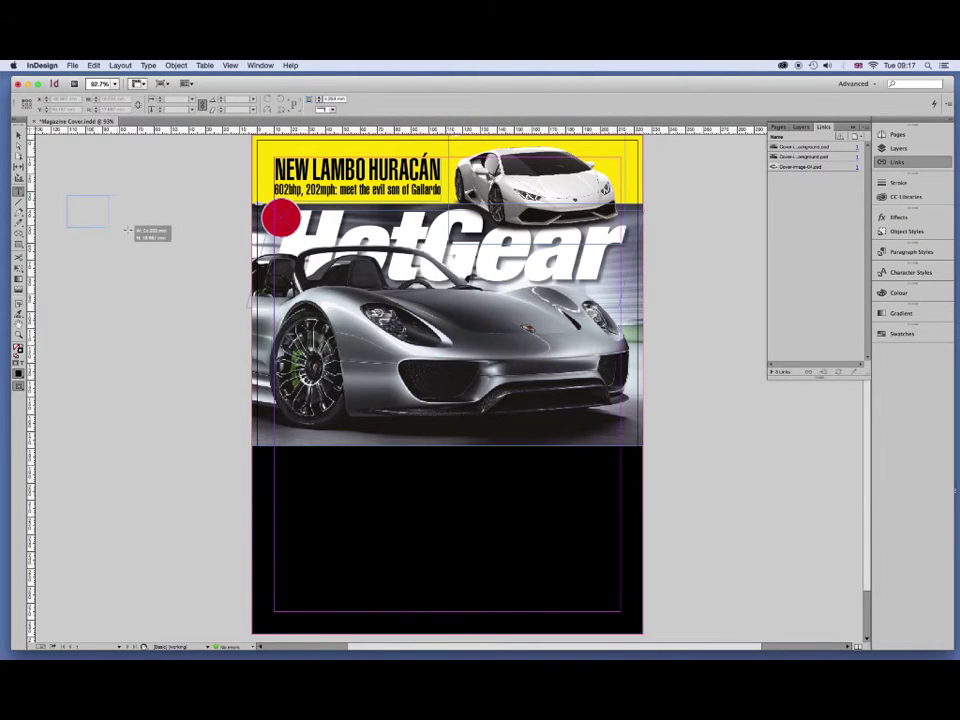
key("ctrl+a")
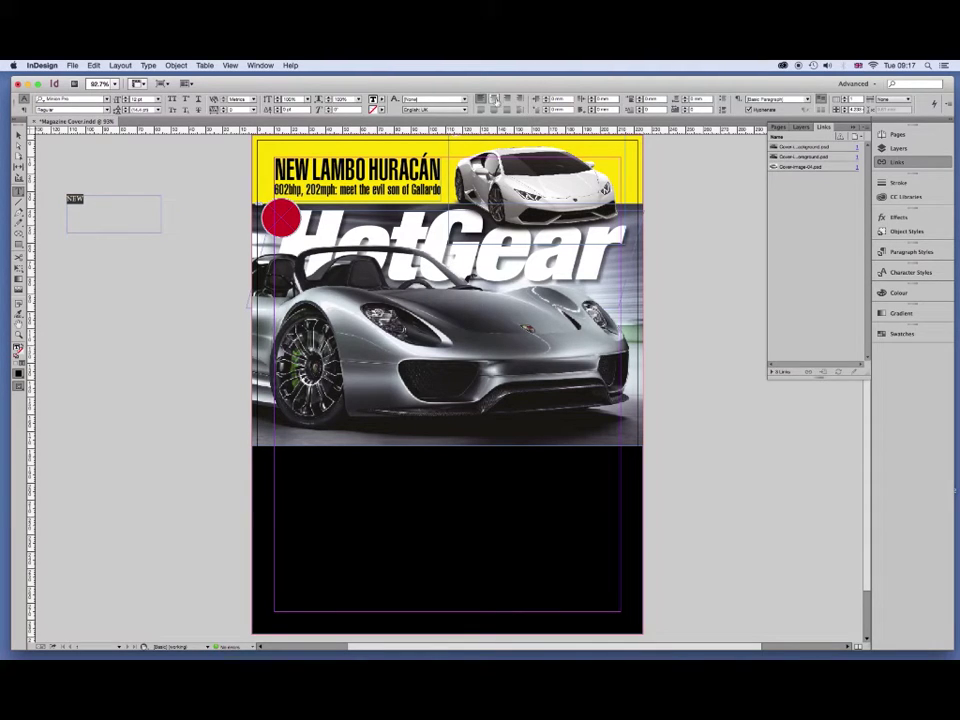
left_click(493, 100)
key("Escape")
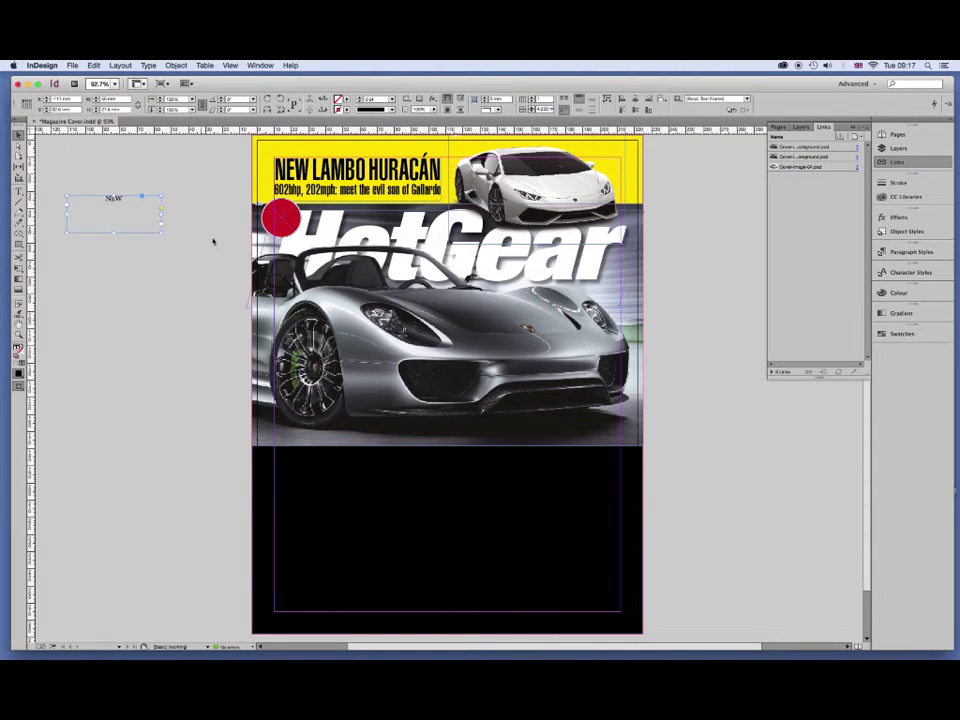
left_click_drag(160, 230, 101, 208)
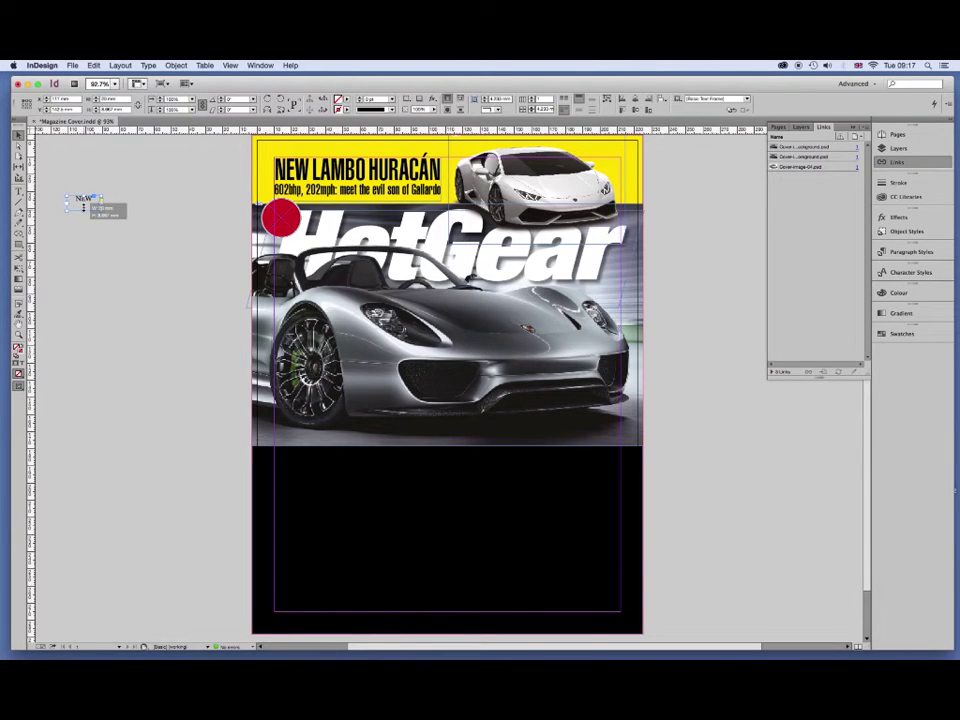
left_click_drag(84, 199, 280, 216)
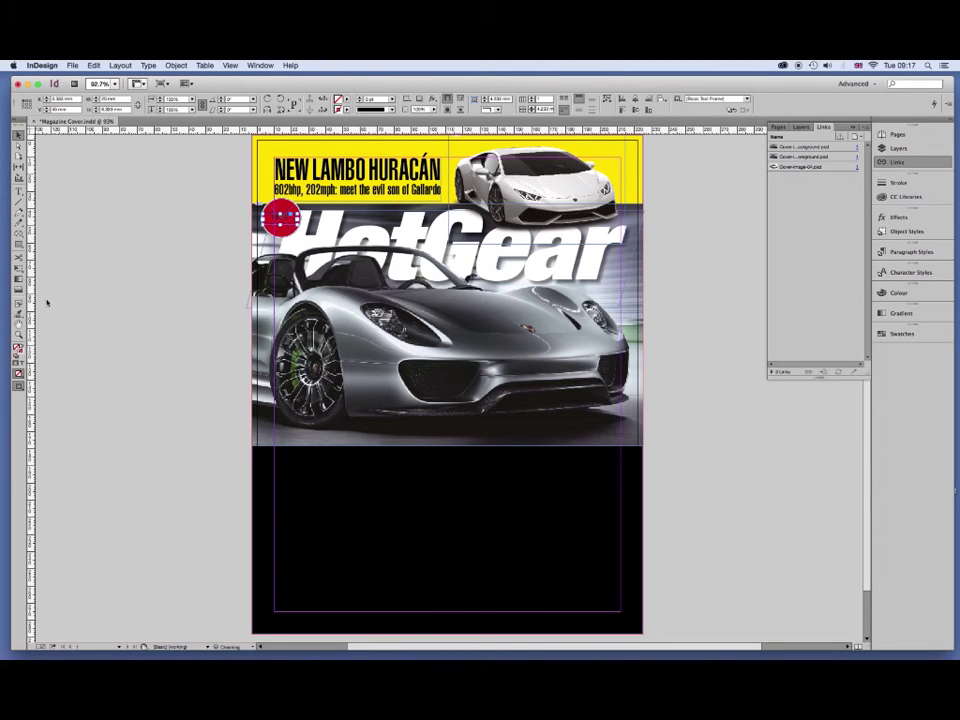
key("z")
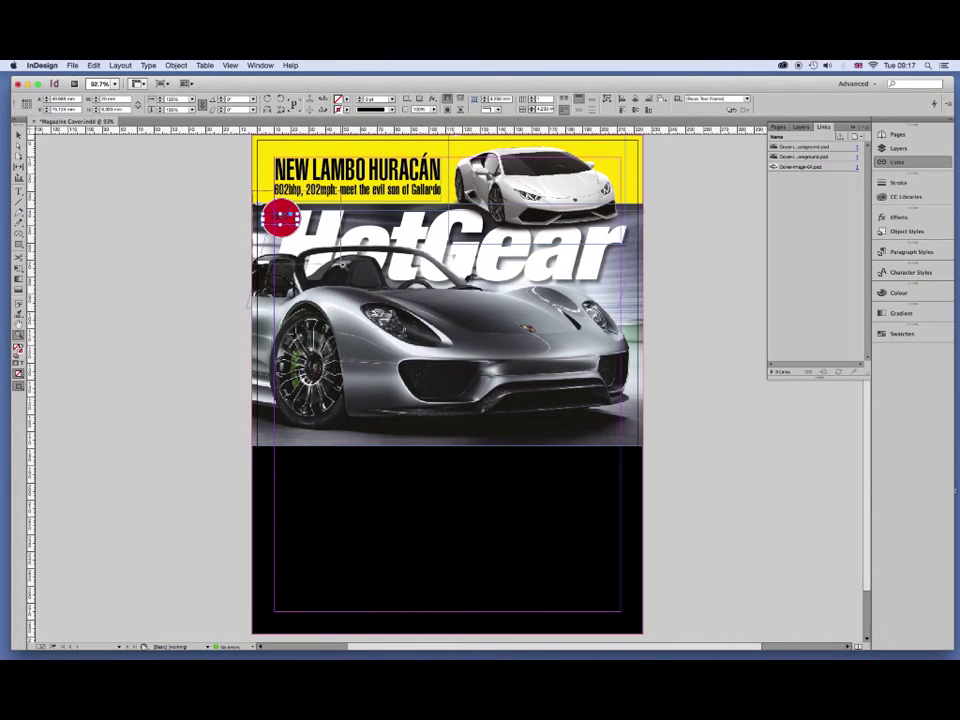
left_click_drag(260, 196, 352, 260)
key("v")
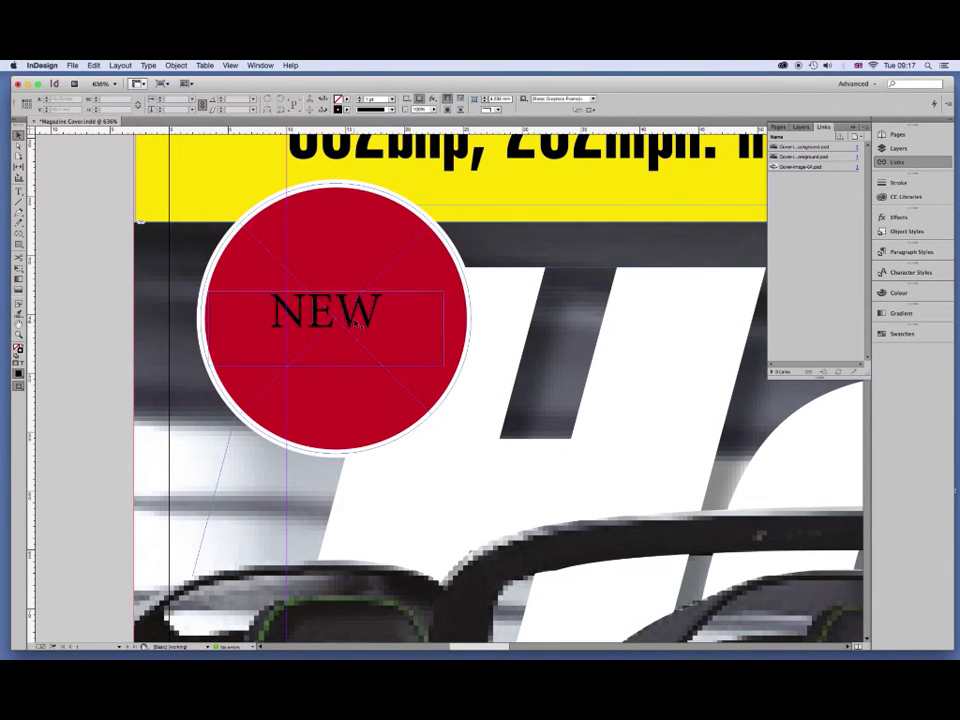
Widen the NEW frame and colour the text Paper white.
left_click_drag(443, 326, 465, 326)
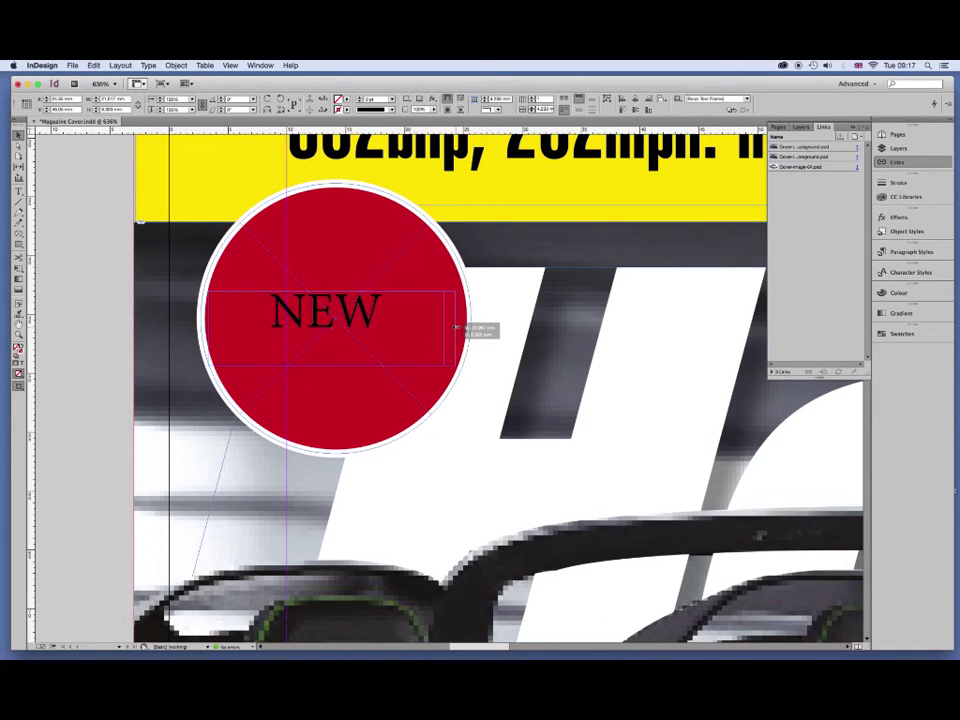
left_click_drag(207, 328, 203, 328)
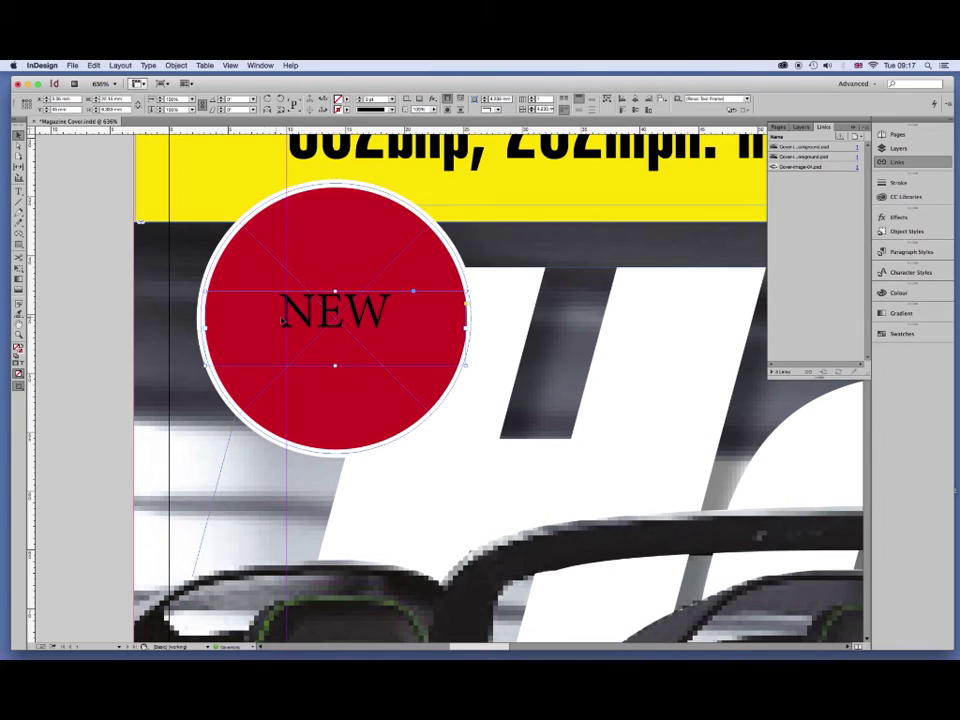
left_click(18, 190)
left_click(360, 315)
double_click(368, 315)
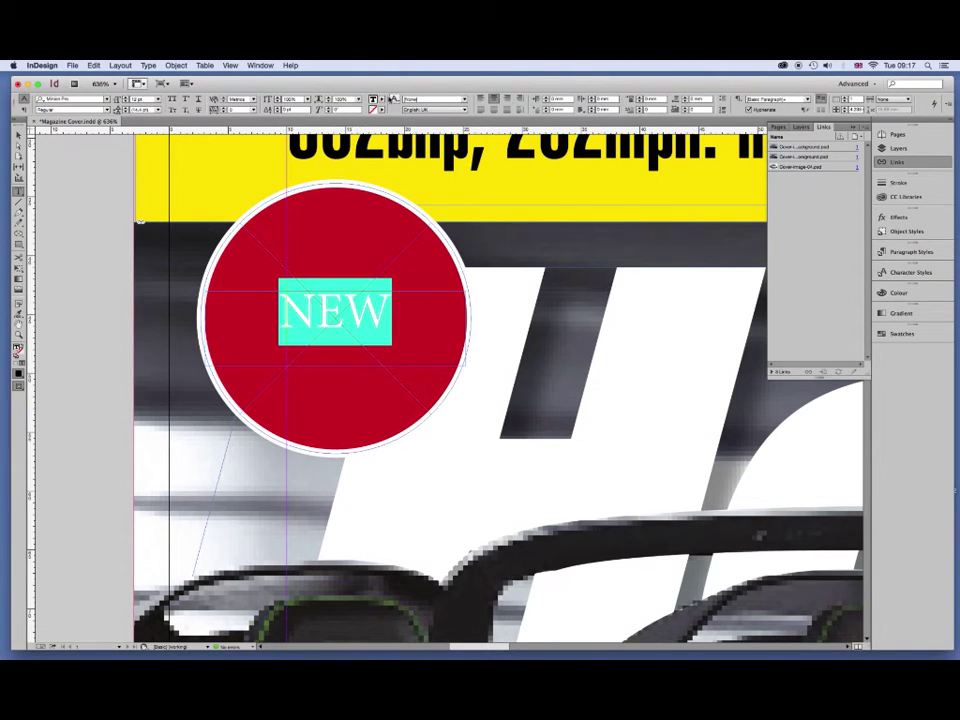
left_click(381, 102)
left_click(319, 141)
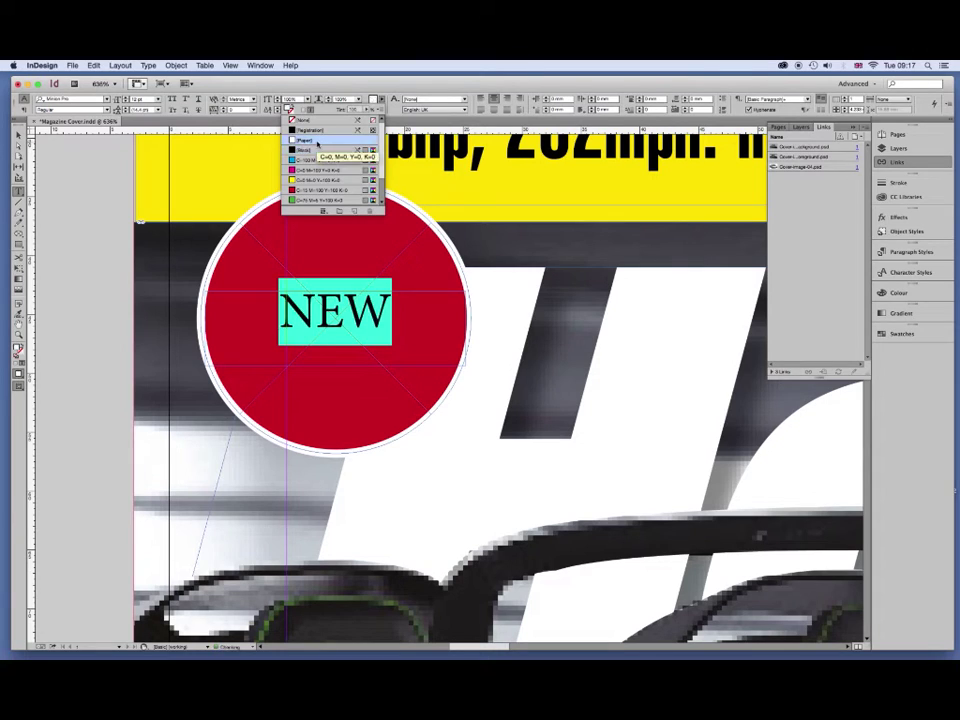
Enlarge the NEW text and centre its frame on the red circle.
left_click(156, 100)
left_click(146, 208)
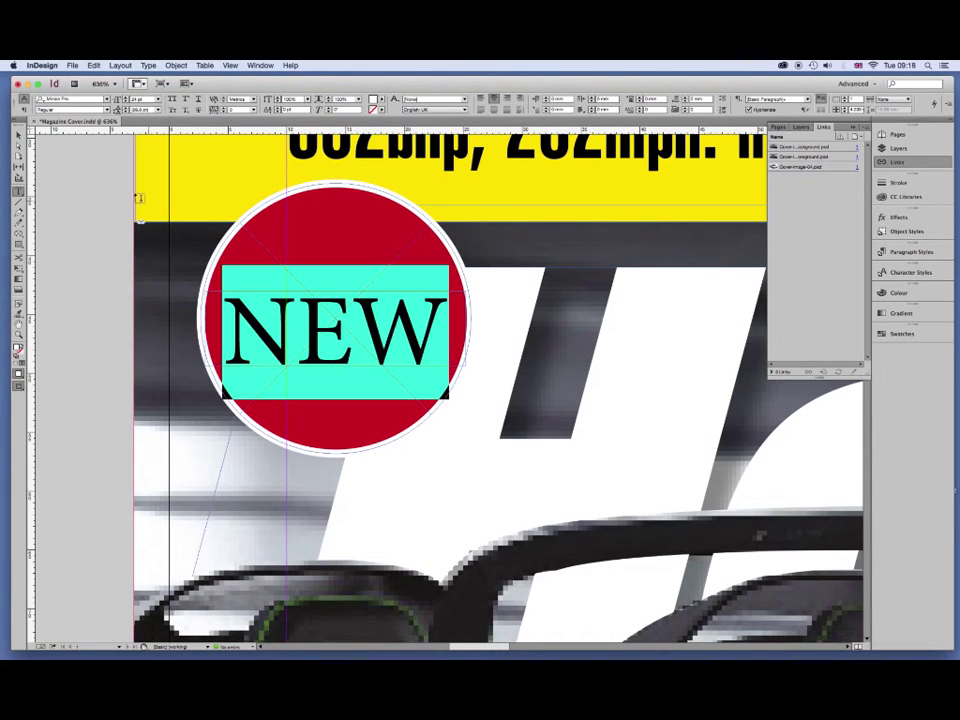
key("Escape")
left_click_drag(315, 304, 313, 283)
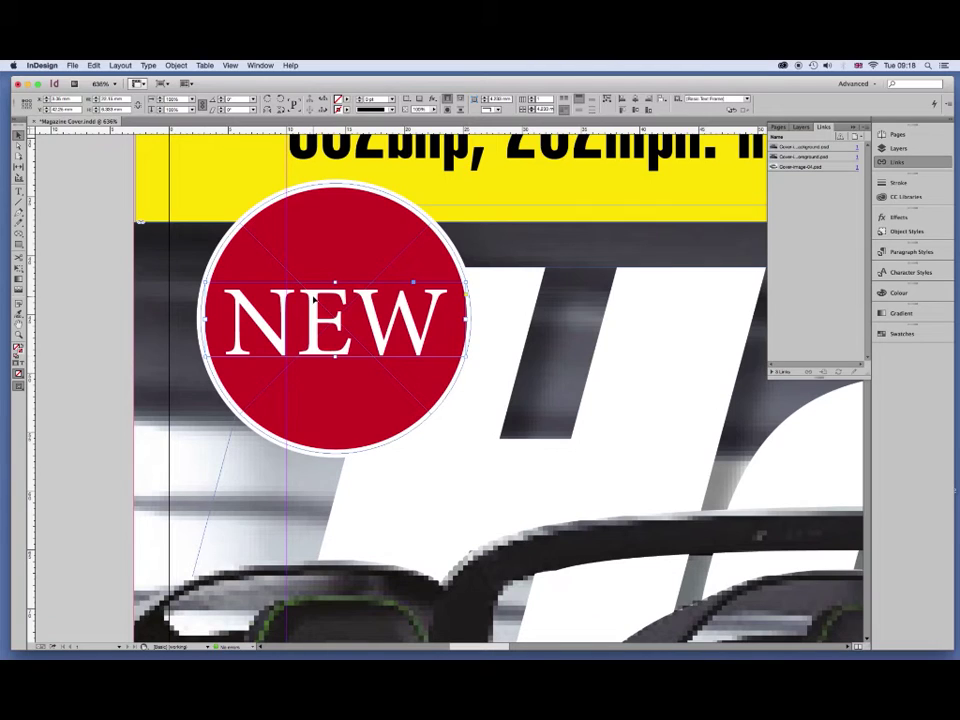
left_click_drag(312, 298, 312, 296)
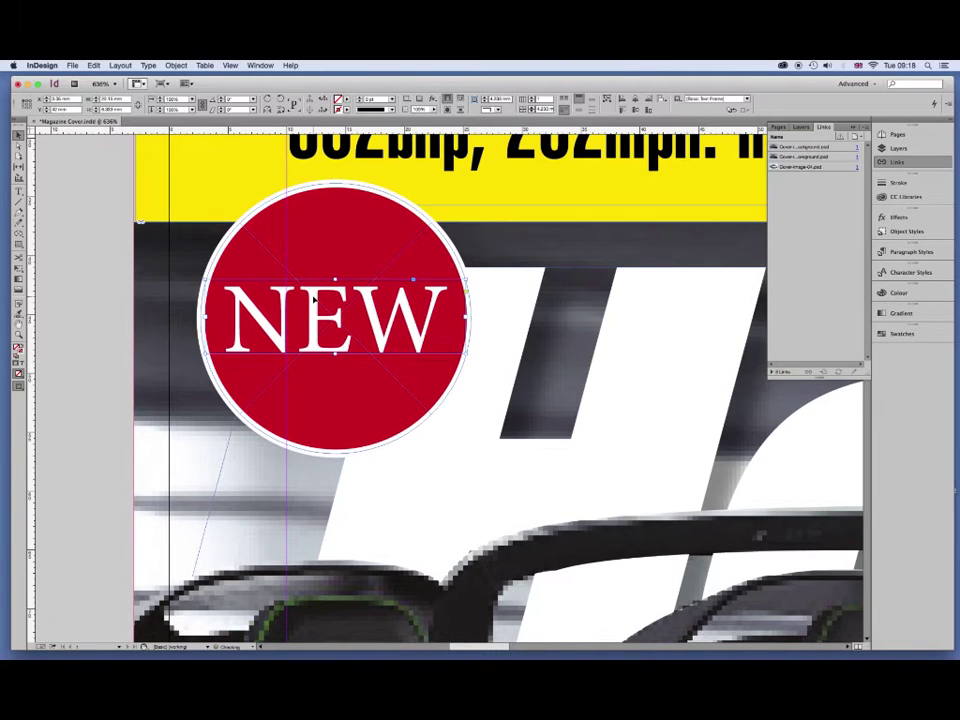
Tighten the NEW letter tracking to -20.
double_click(317, 297)
key("ctrl+a")
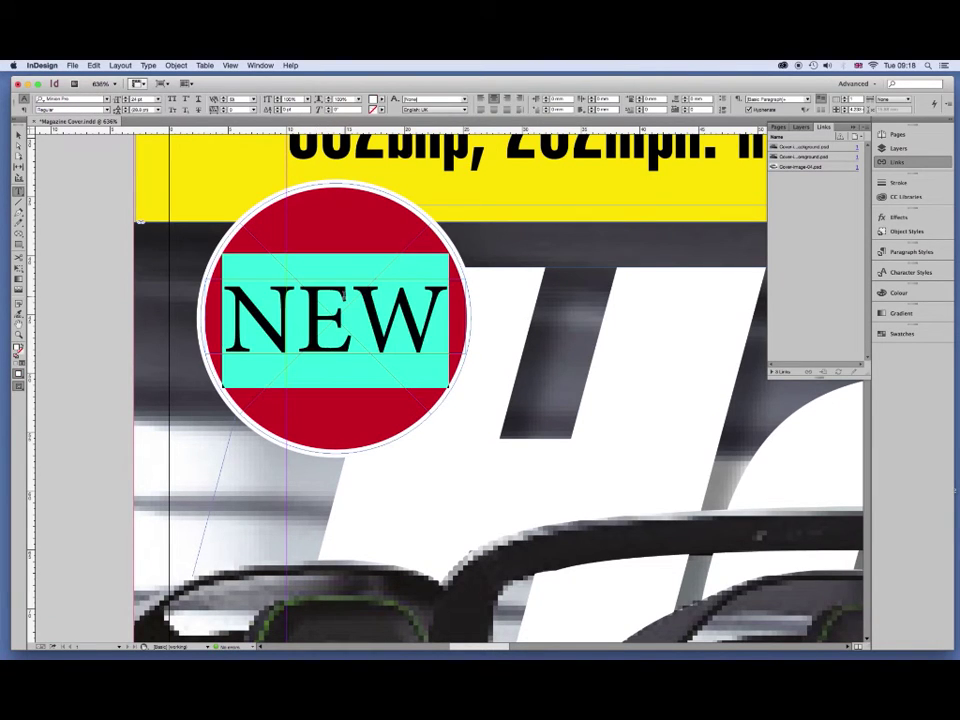
left_click(232, 109)
type("-10")
key("Return")
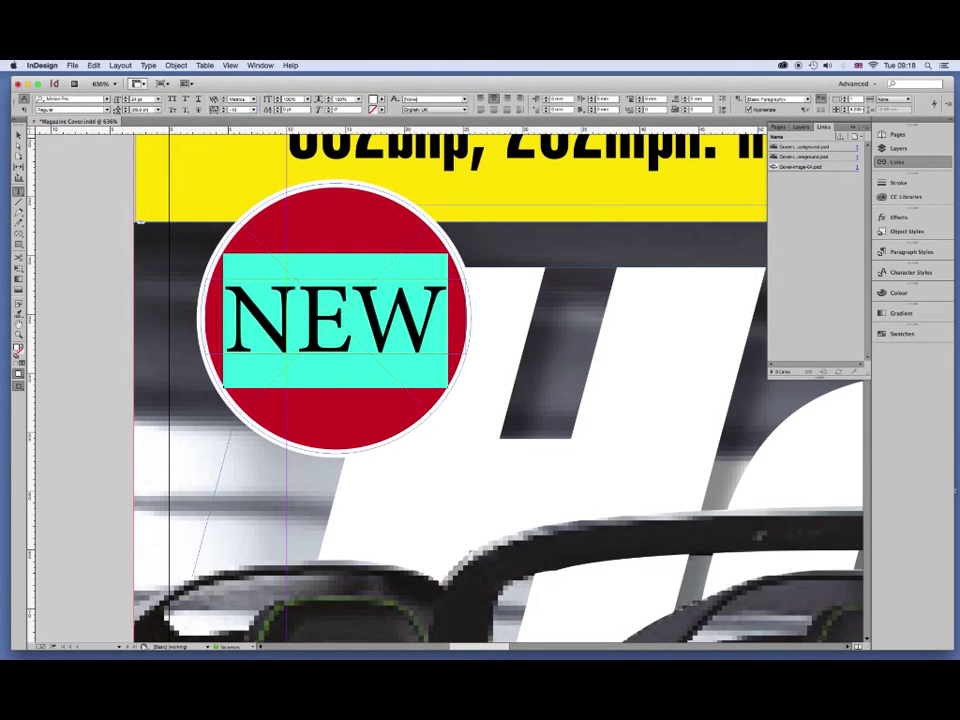
left_click(238, 109)
type("-20")
key("Return")
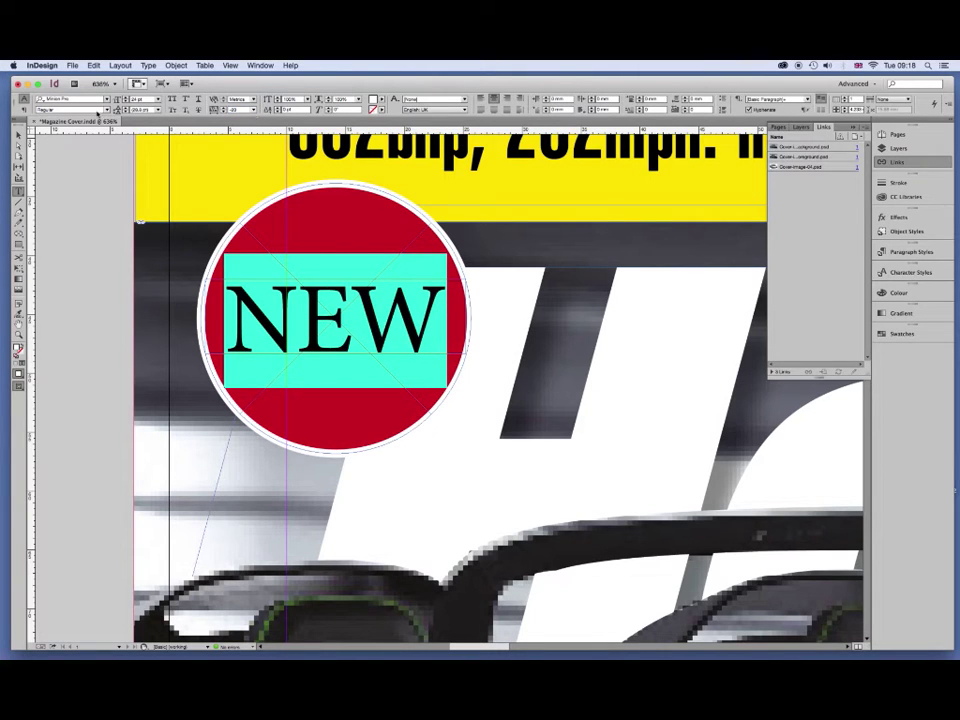
key("Escape")
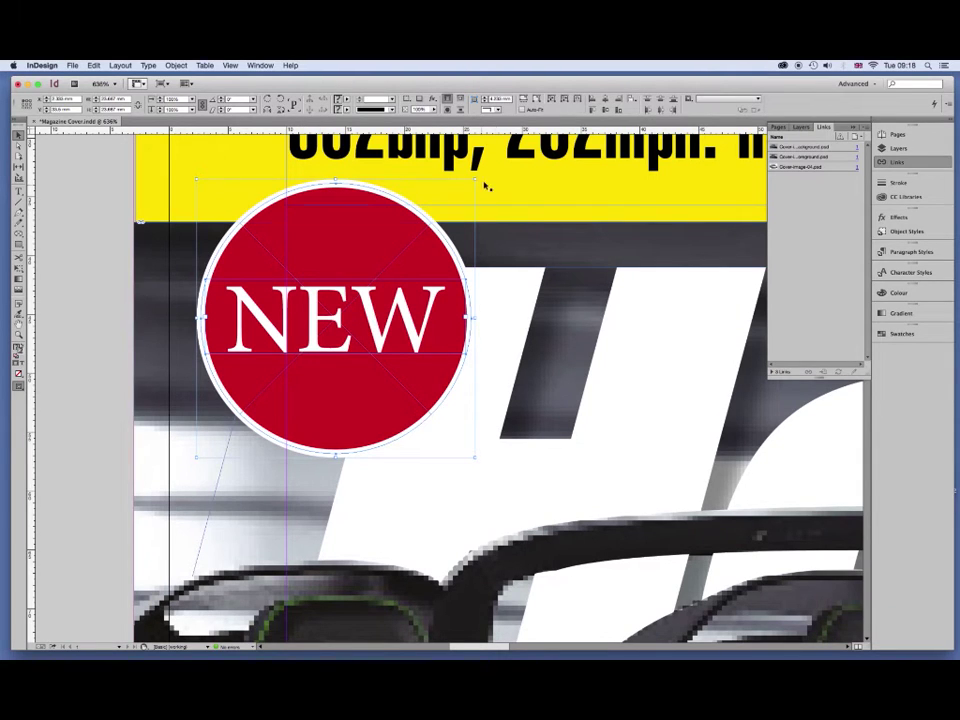
Rotate the red NEW badge to a tilted angle.
mouse_move(477, 176)
left_mouse_down()
mouse_move(455, 150)
mouse_move(437, 148)
left_mouse_up()
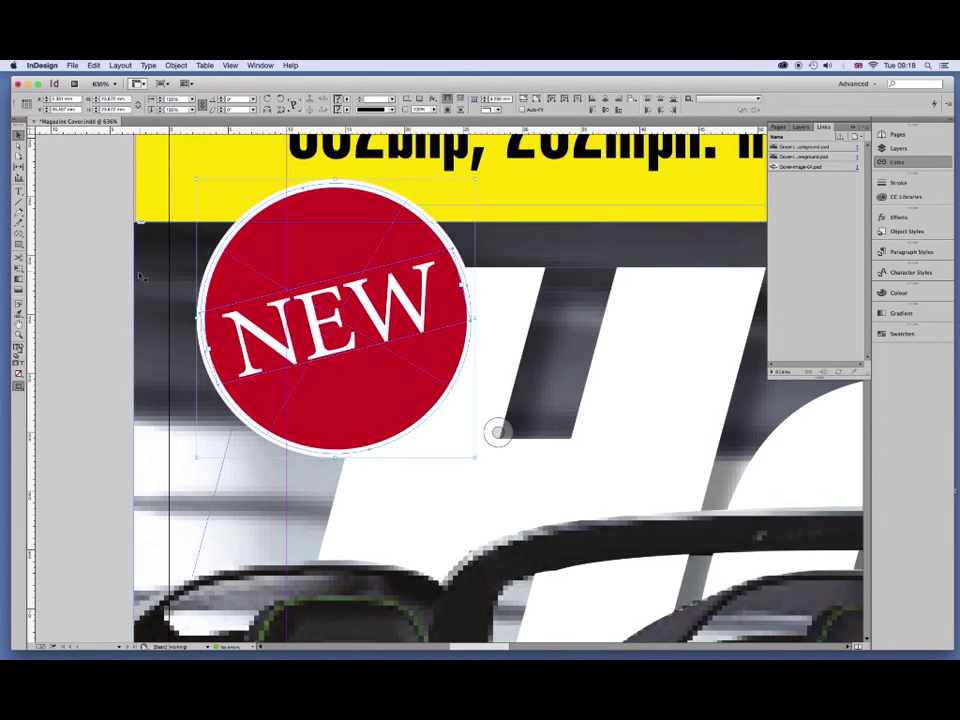
left_click(101, 291)
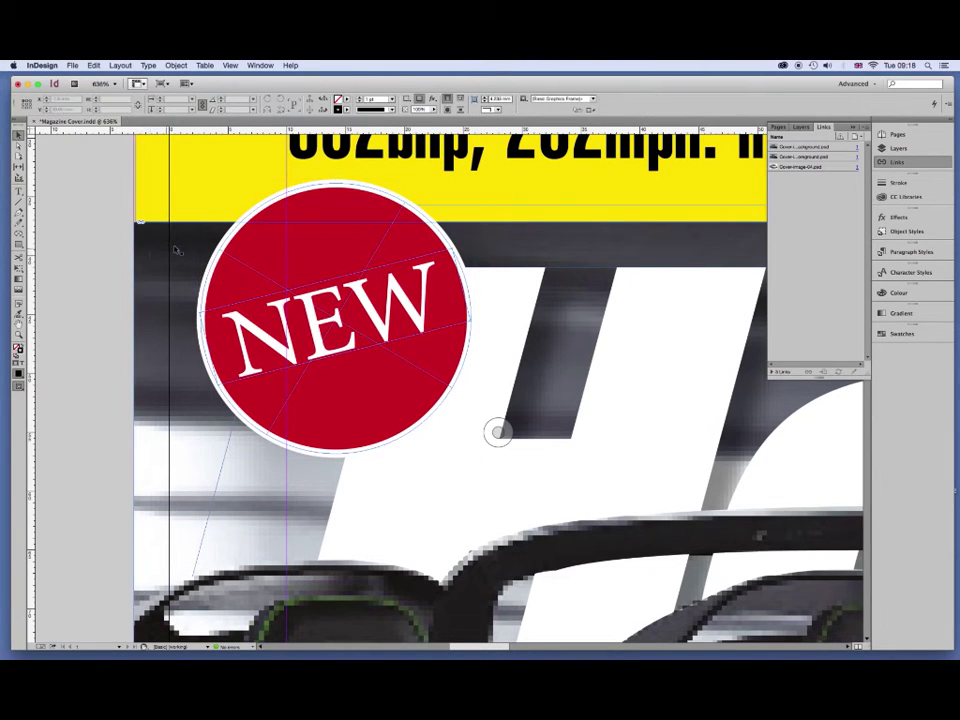
left_click(304, 200)
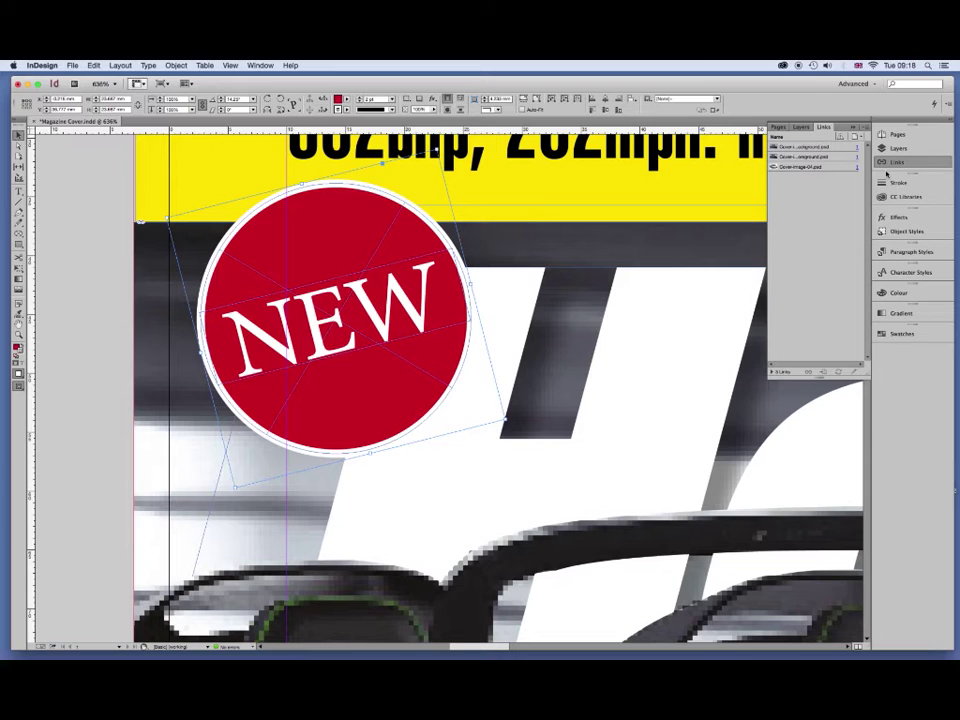
Give the badge a drop shadow with 1 mm X and Y offsets and 1 mm size.
left_click(895, 219)
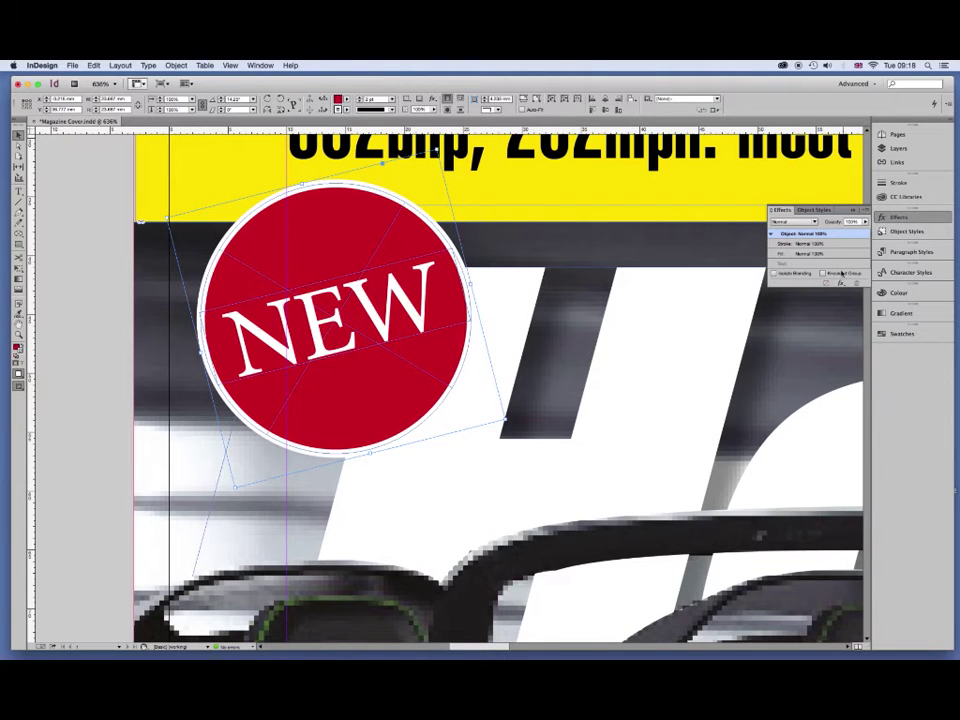
left_click(842, 285)
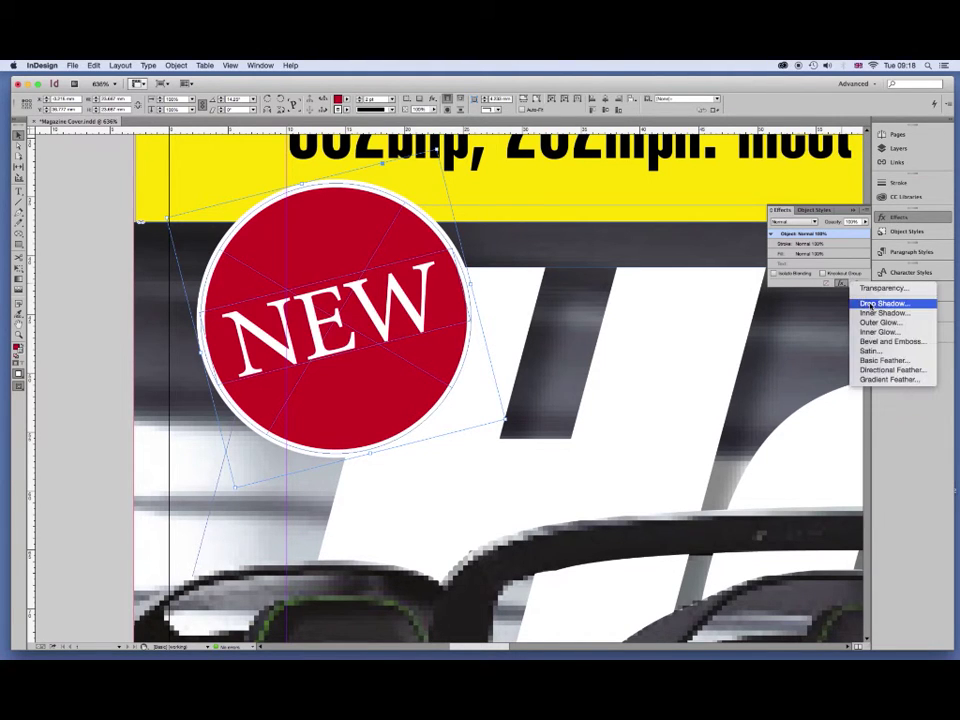
left_click(882, 303)
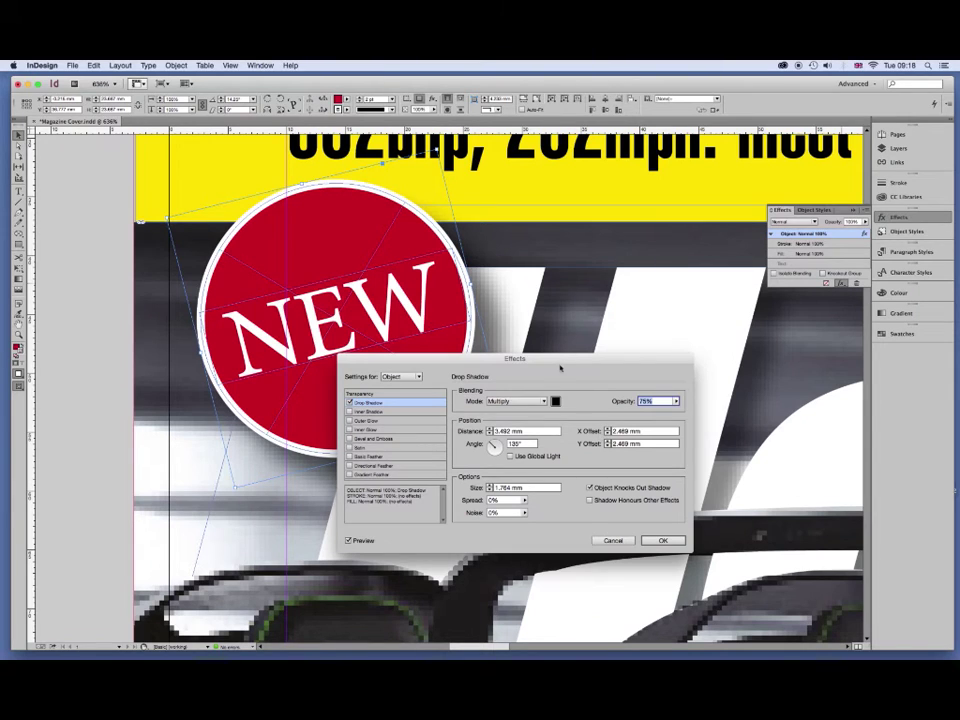
left_click_drag(560, 360, 731, 281)
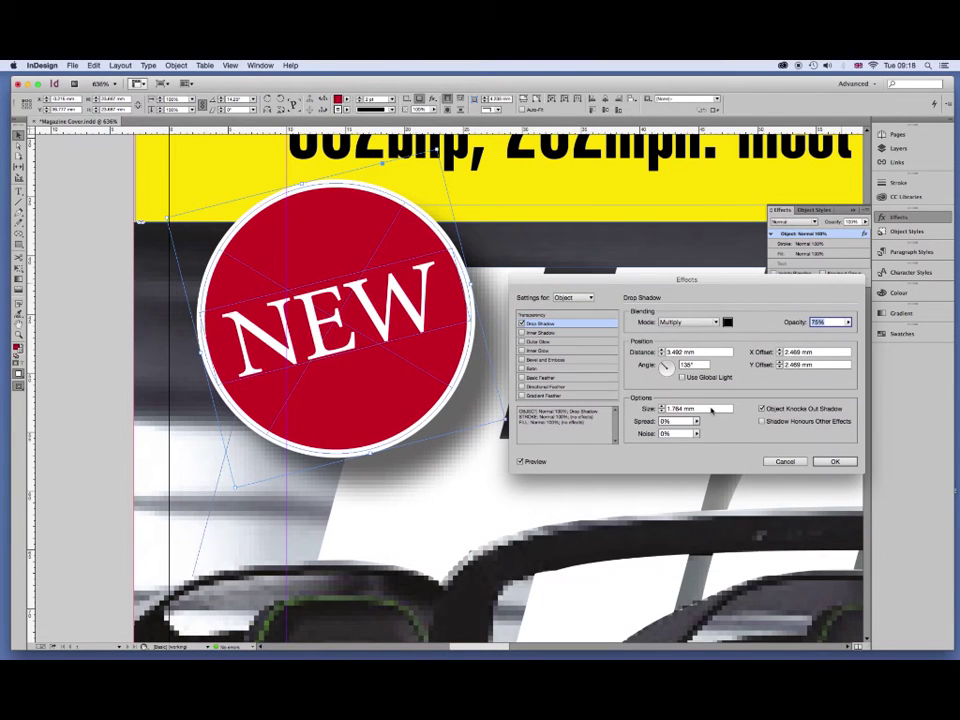
left_click(777, 351)
type("1")
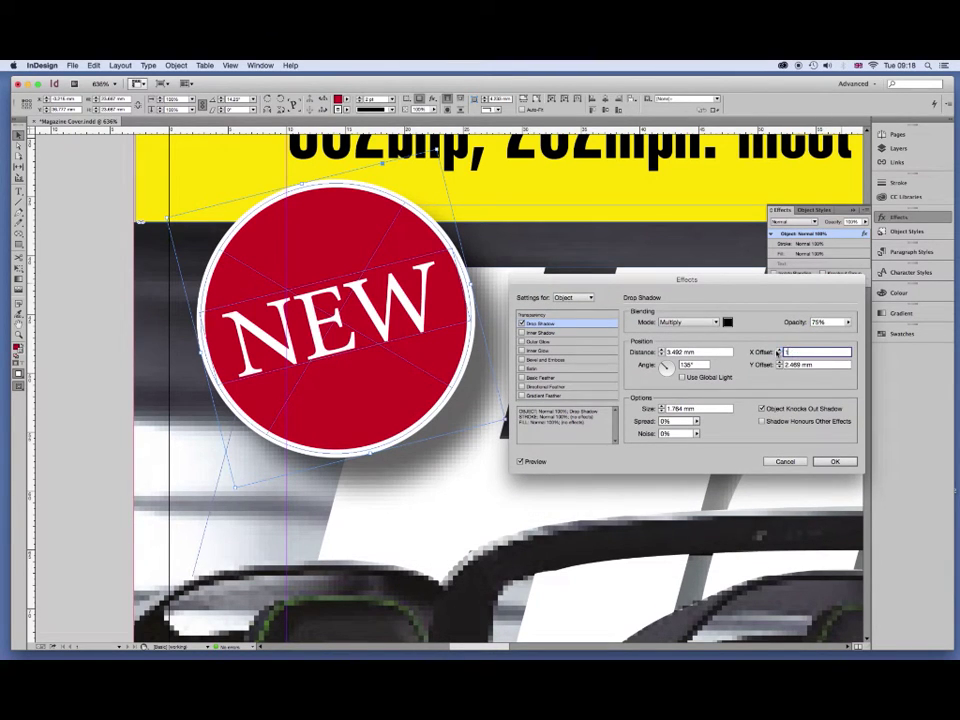
left_click(779, 364)
type("1")
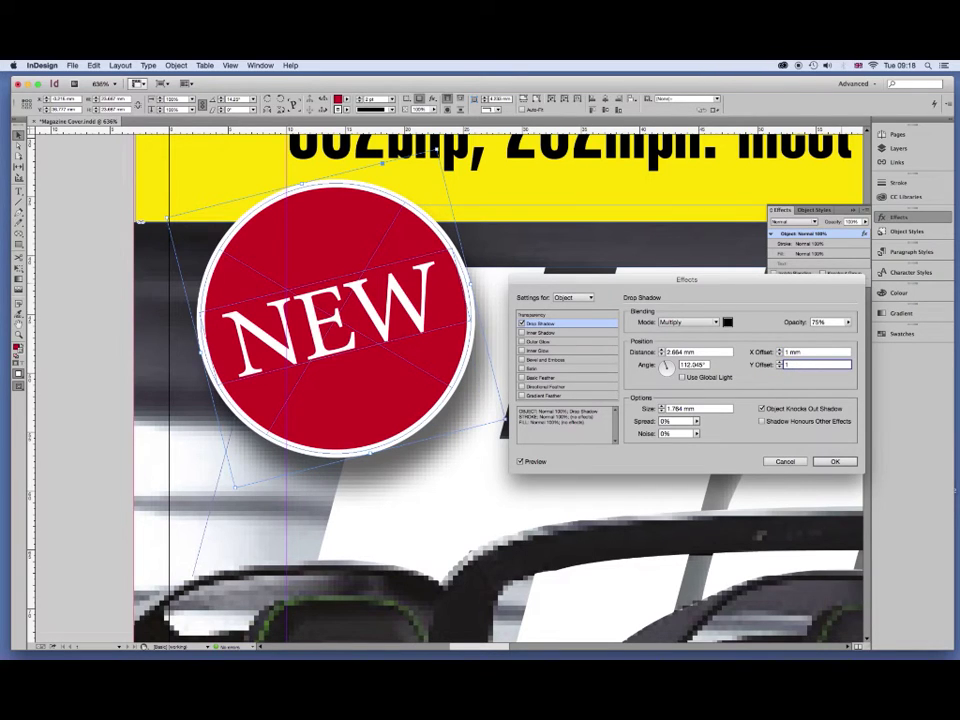
key("Tab")
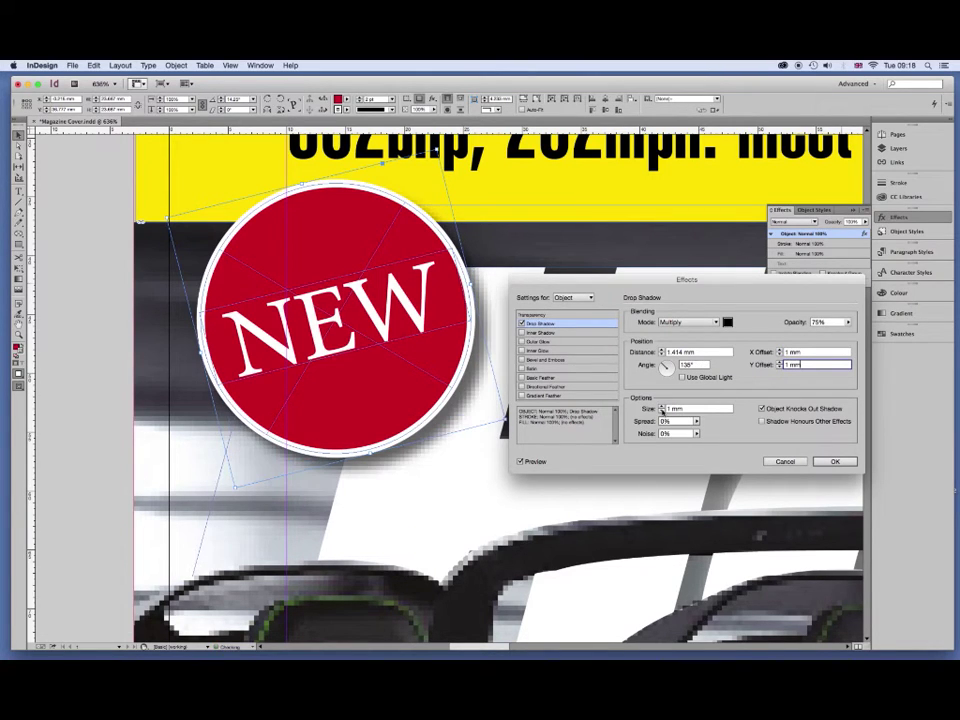
left_click(828, 321)
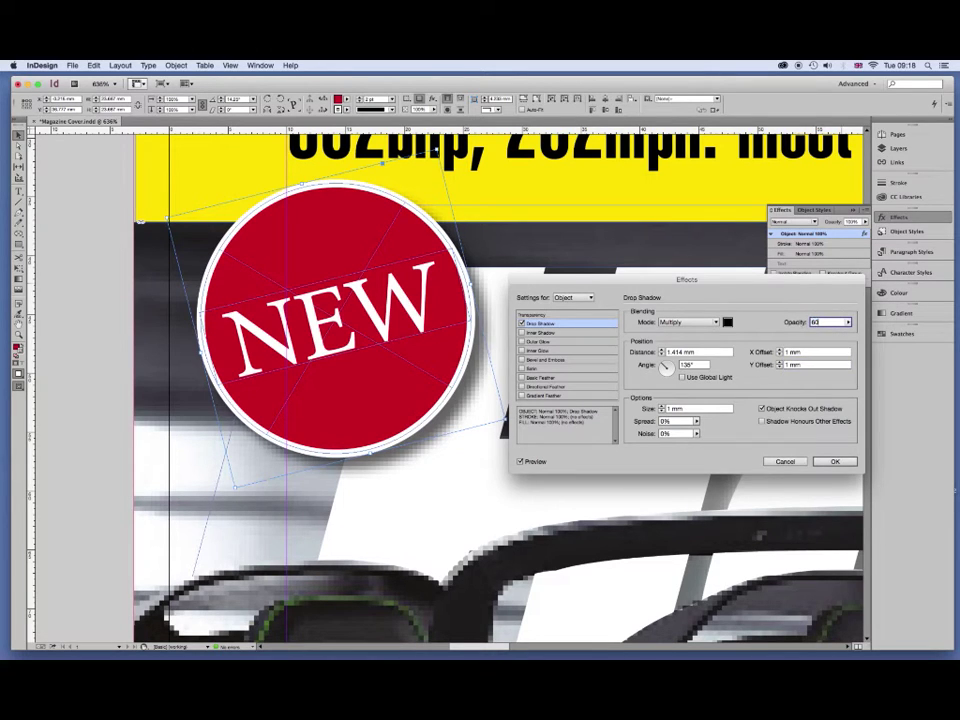
key("Return")
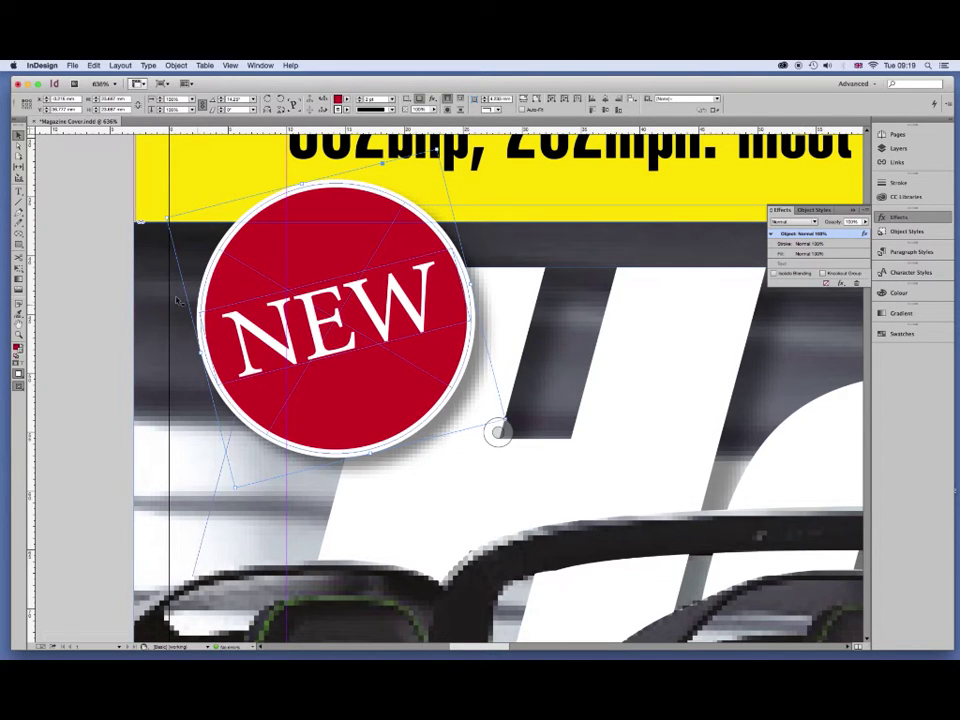
left_click(108, 268)
left_click(228, 65)
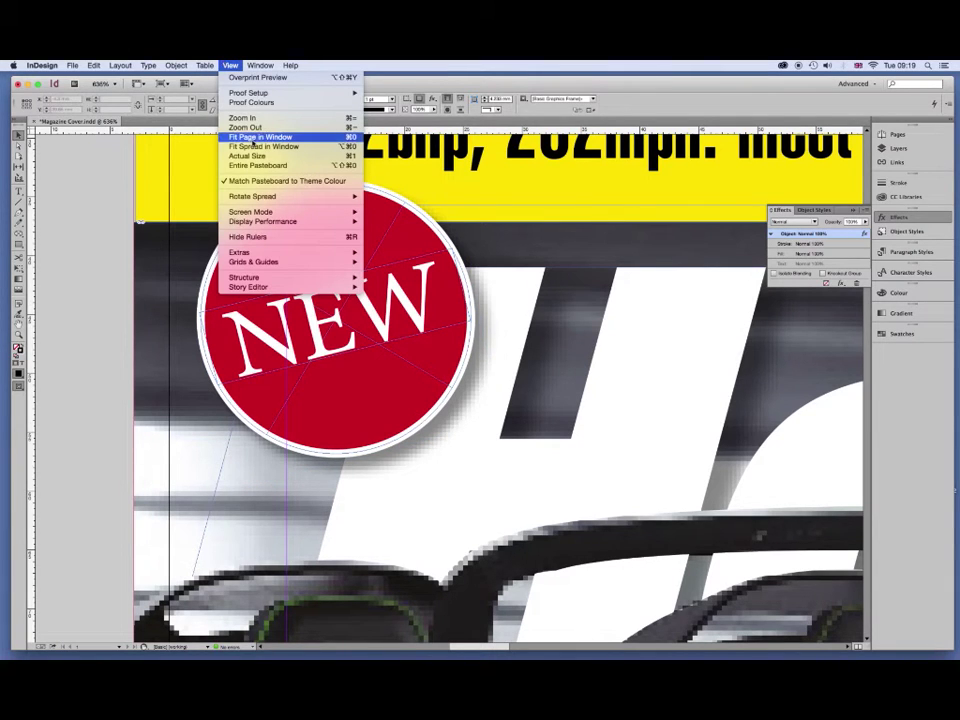
Fit the whole cover in the window, save, and draw an empty text frame left of the page.
left_click(258, 137)
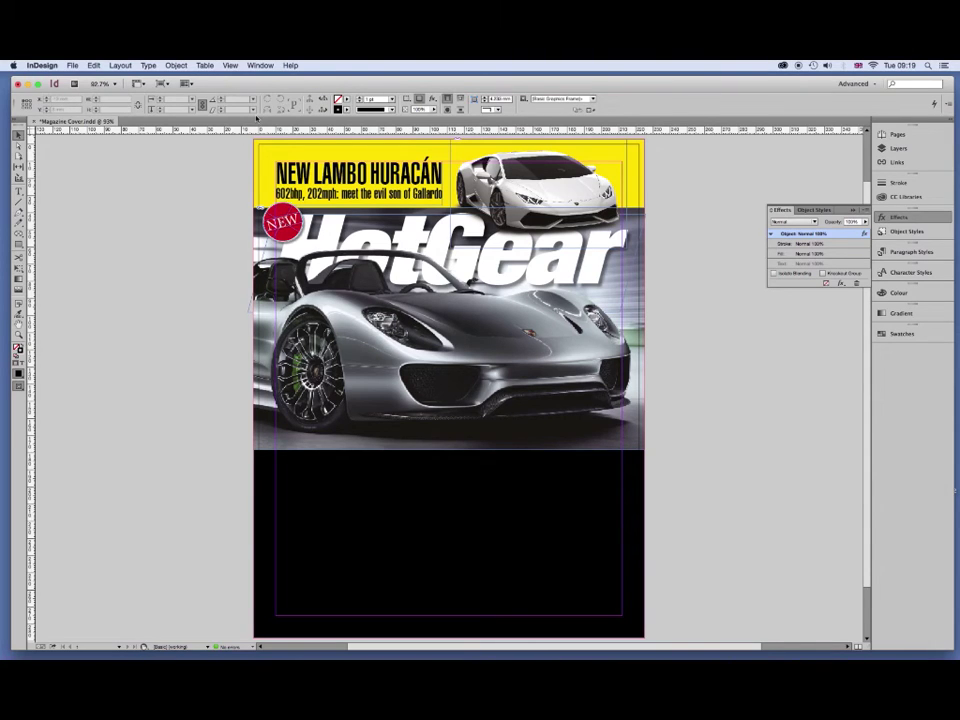
key("ctrl+s")
scroll(727, 349, "down", 2)
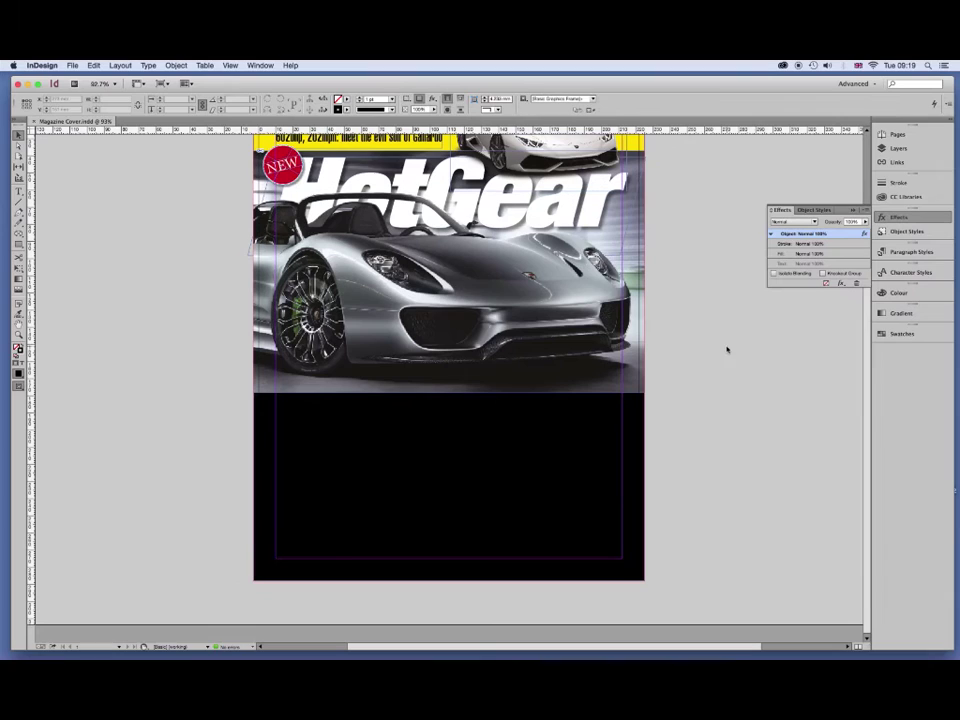
key("t")
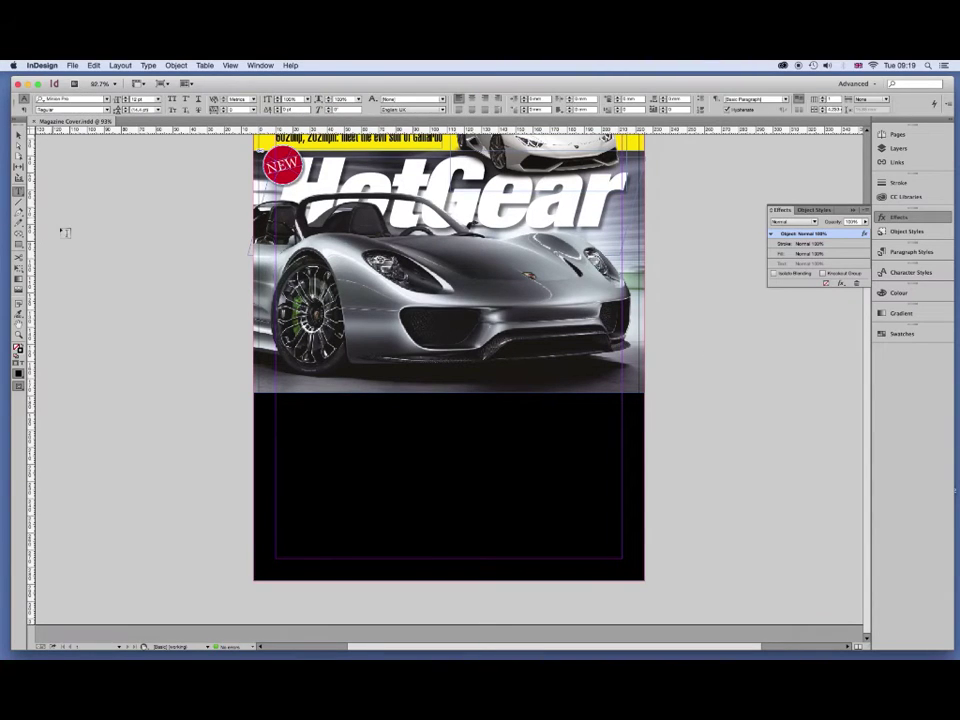
mouse_move(98, 440)
left_mouse_down()
mouse_move(127, 471)
mouse_move(221, 485)
left_mouse_up()
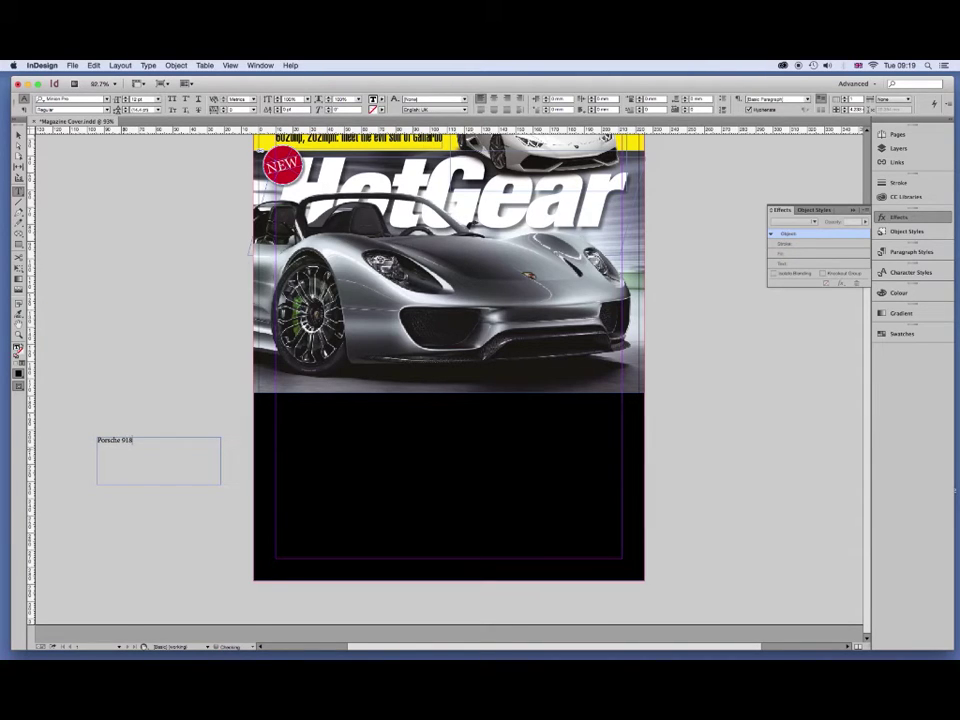
Centre the Porsche 918 text in Paper white and stretch its frame across the cover bottom.
key("ctrl+a")
left_click(491, 99)
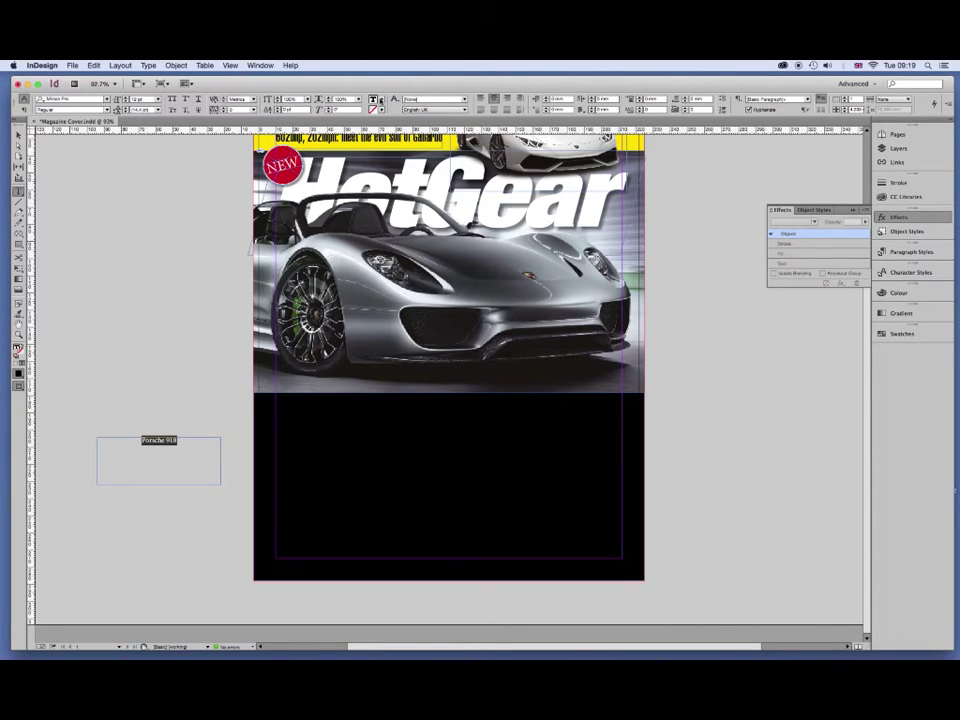
left_click(378, 99)
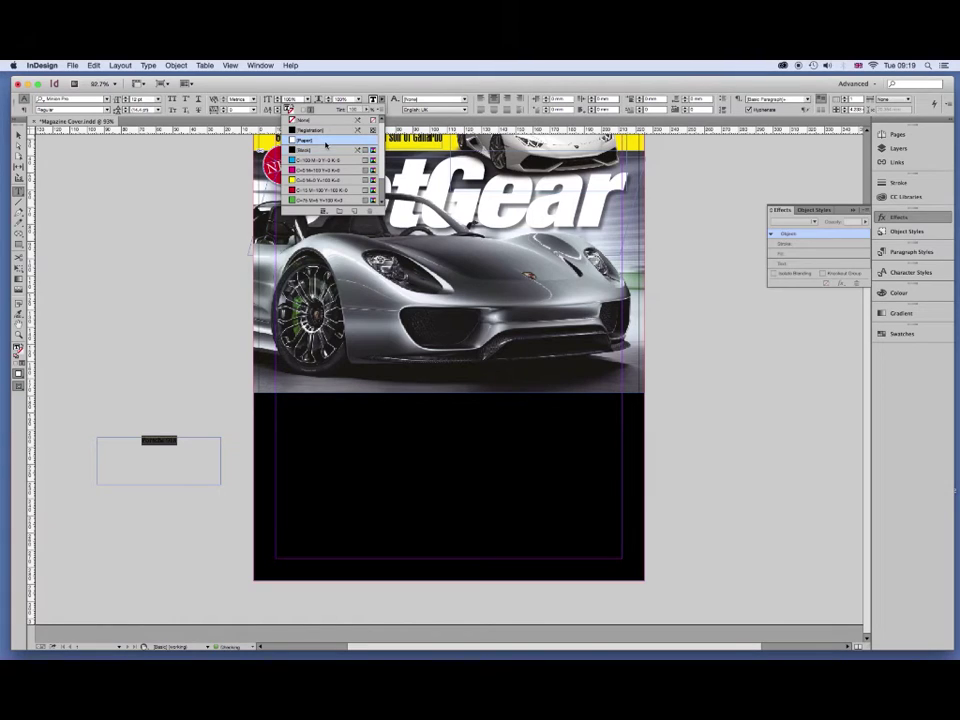
key("Escape")
key("Escape")
left_click(171, 452)
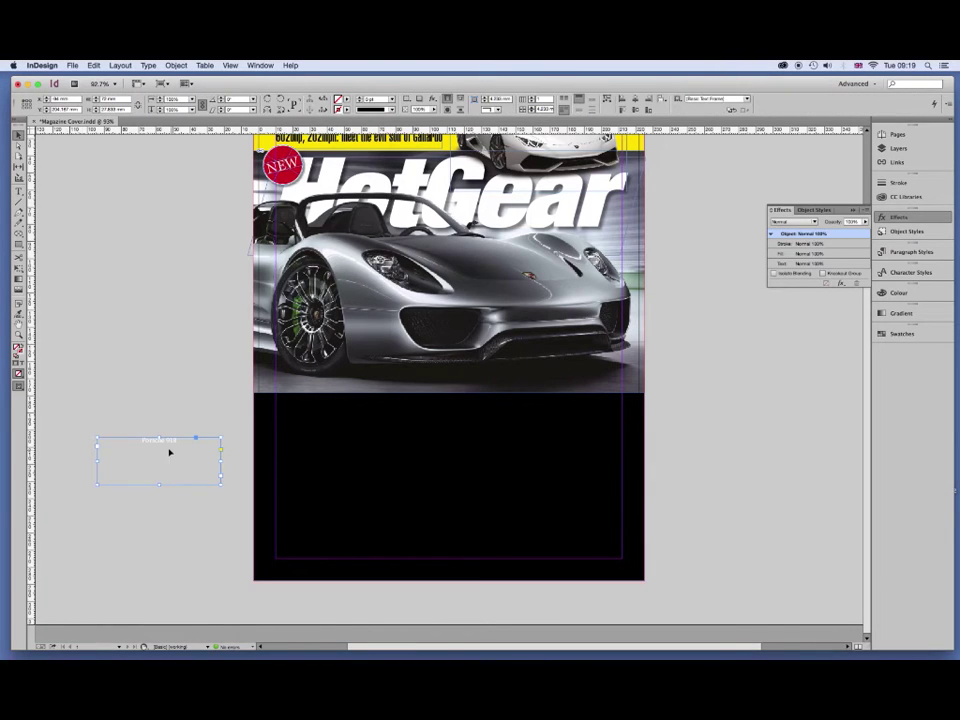
mouse_move(158, 485)
left_mouse_down()
mouse_move(158, 453)
mouse_move(324, 531)
mouse_move(343, 550)
left_mouse_up()
left_click_drag(276, 558, 623, 529)
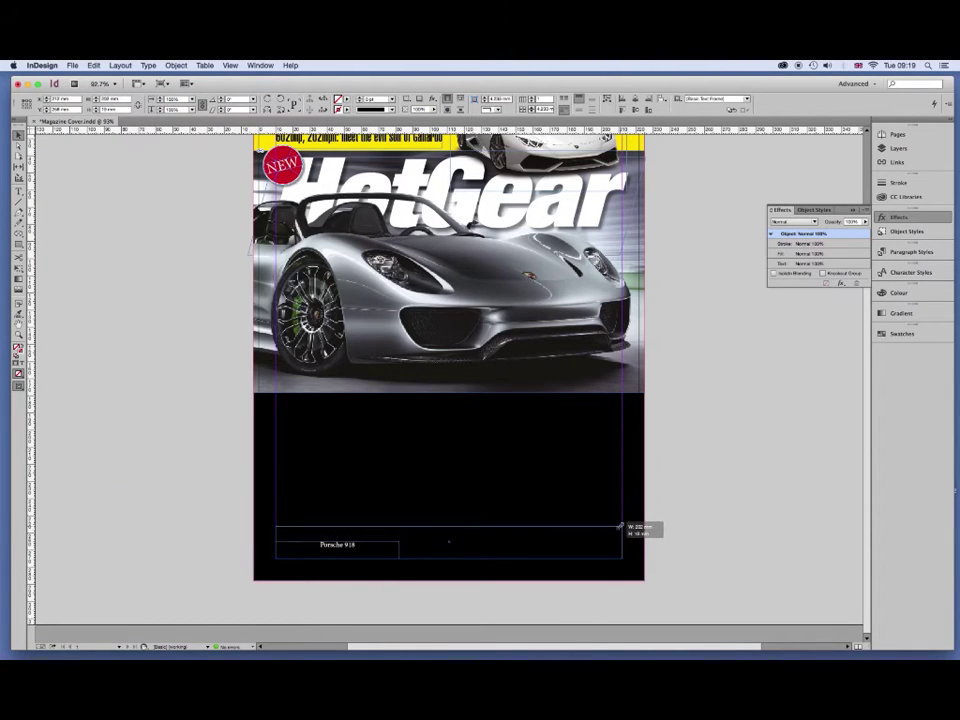
left_click_drag(623, 529, 623, 526)
Set the Porsche 918 text to 48 pt and raise the frame's top edge.
key("t")
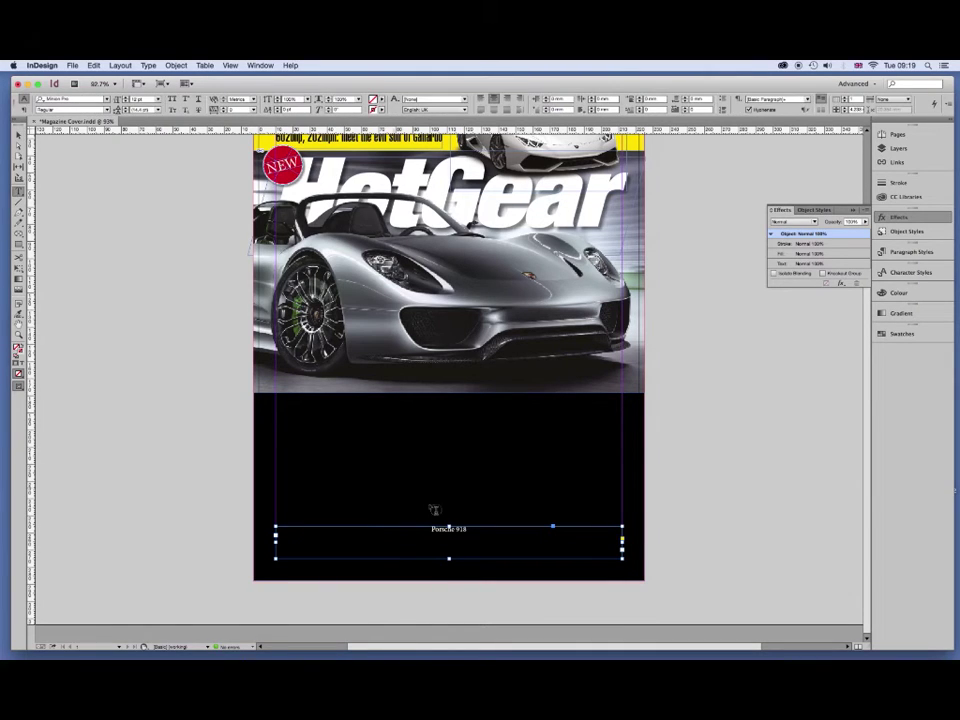
triple_click(443, 531)
left_click(414, 528)
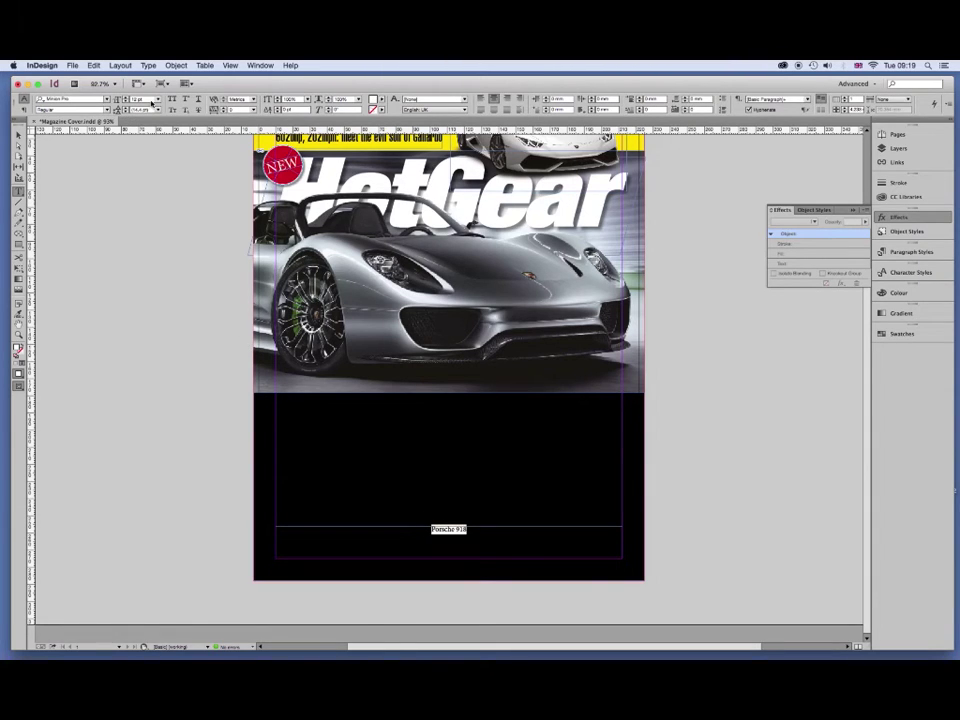
double_click(138, 100)
type("48")
key("Return")
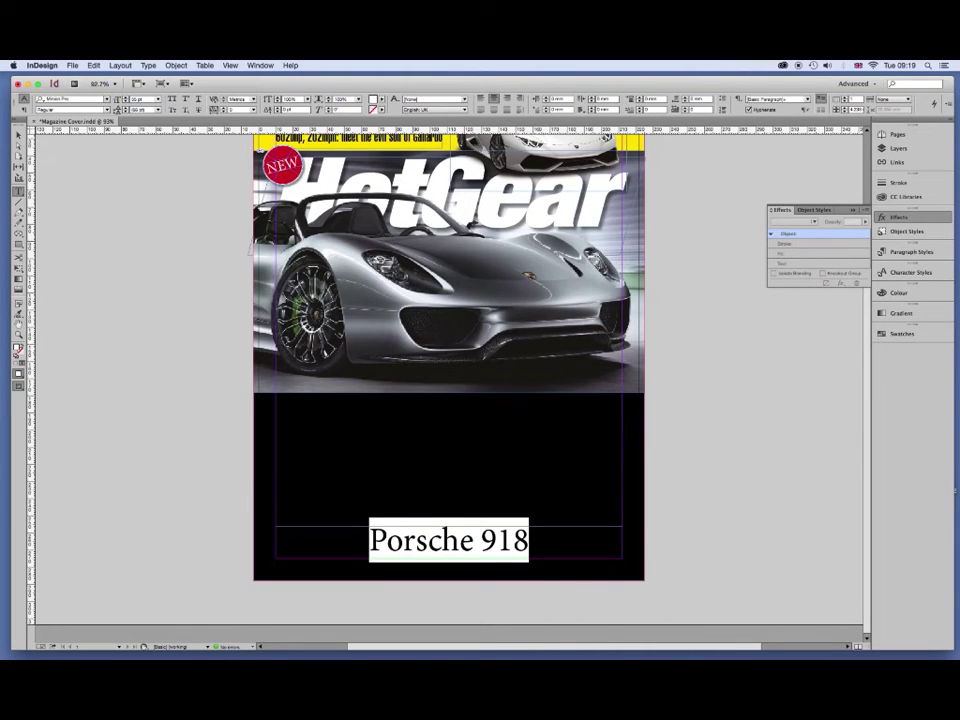
key("Escape")
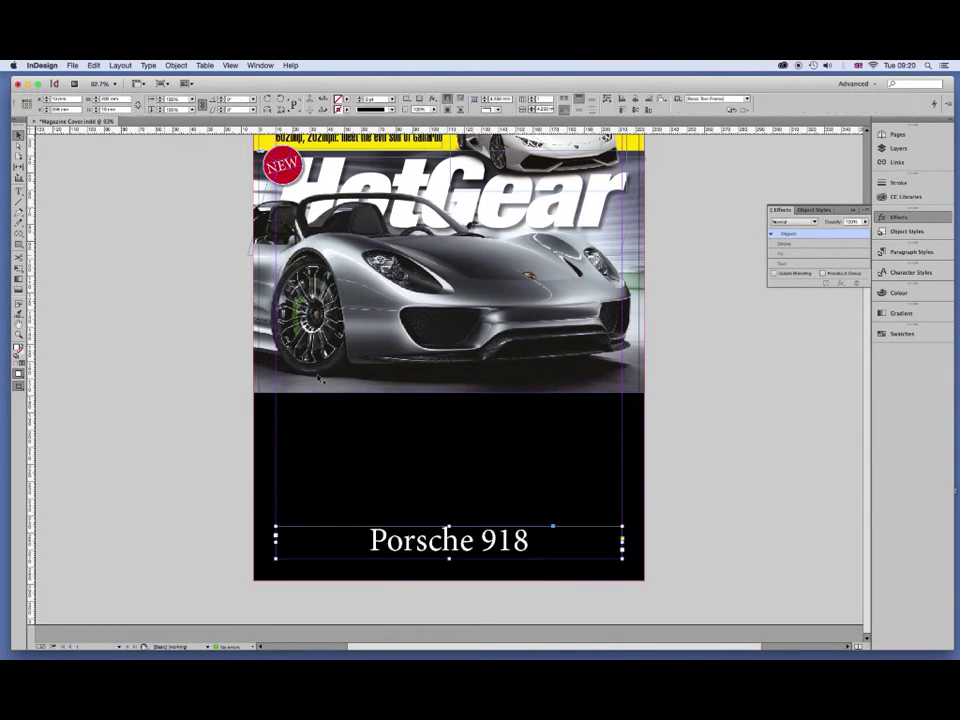
left_click_drag(447, 526, 449, 513)
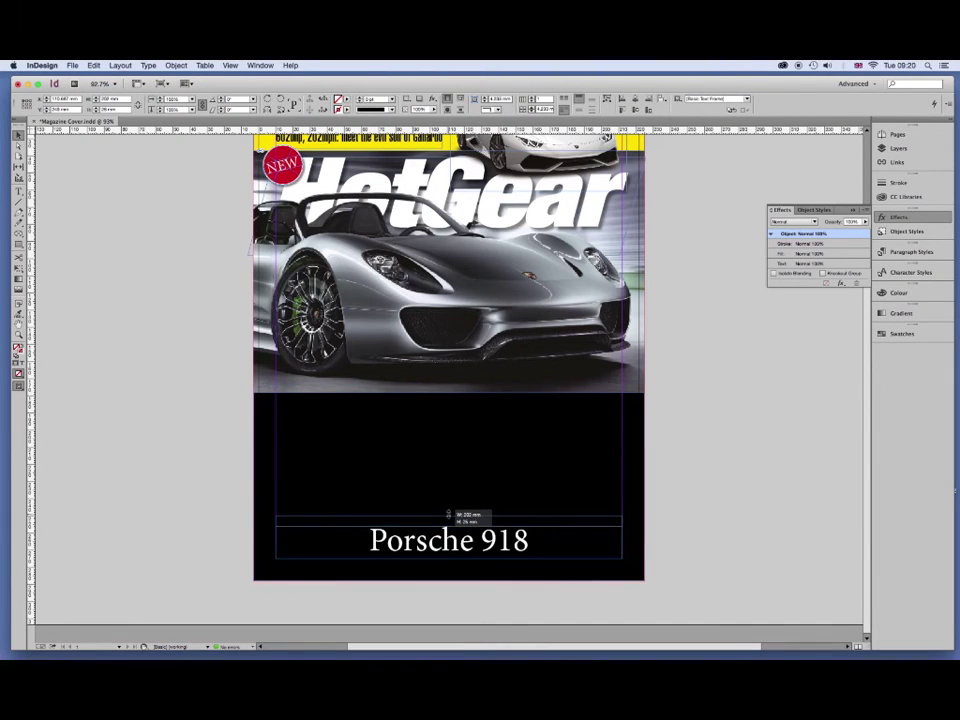
Select the Porsche 918 text and enlarge it several steps with the size shortcuts.
double_click(447, 527)
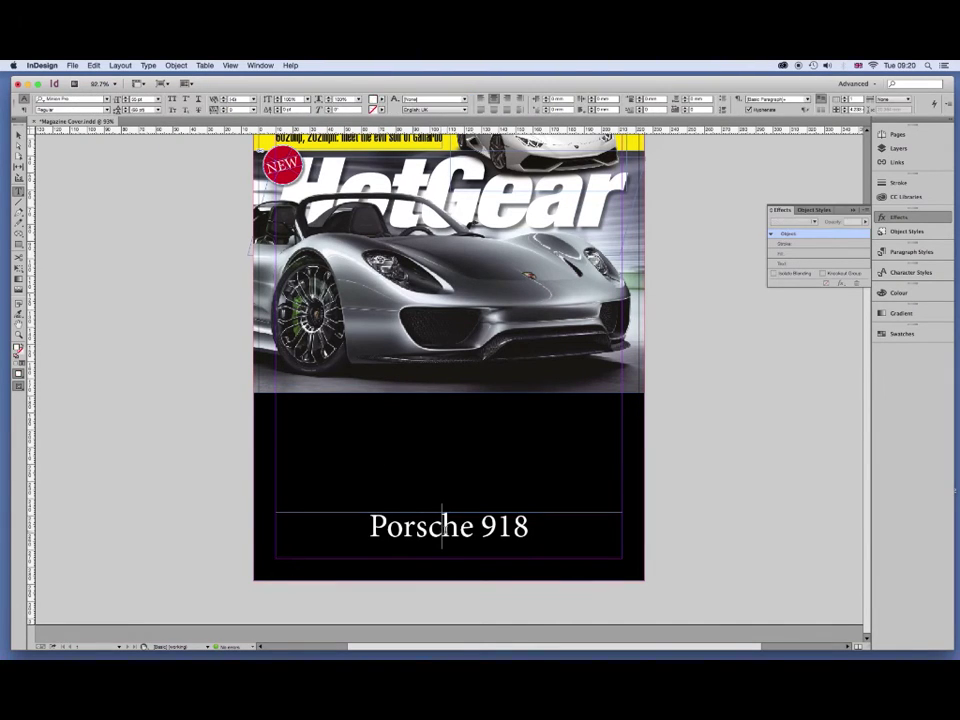
left_click_drag(529, 527, 372, 530)
key("super+shift+period")
key("super+shift+period")
key("super+shift+period")
key("super+shift+period")
key("super+shift+period")
key("super+shift+period")
key("super+alt+shift+period")
key("super+shift+period")
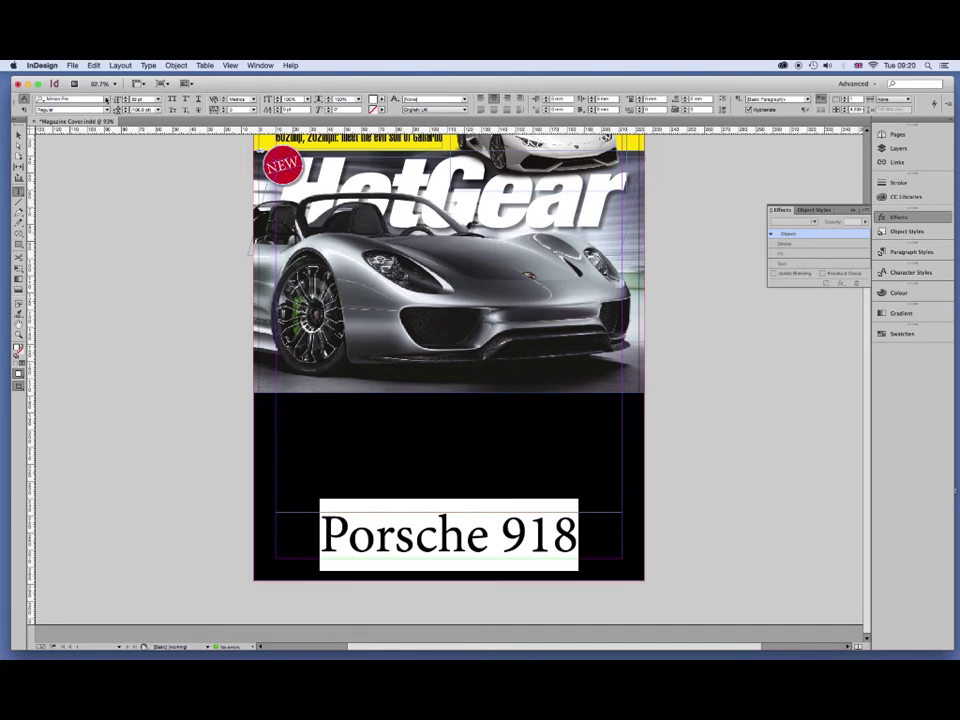
Set the headline to Frutiger LT 55 Bold and tighten its tracking and the Po kerning.
left_click(105, 99)
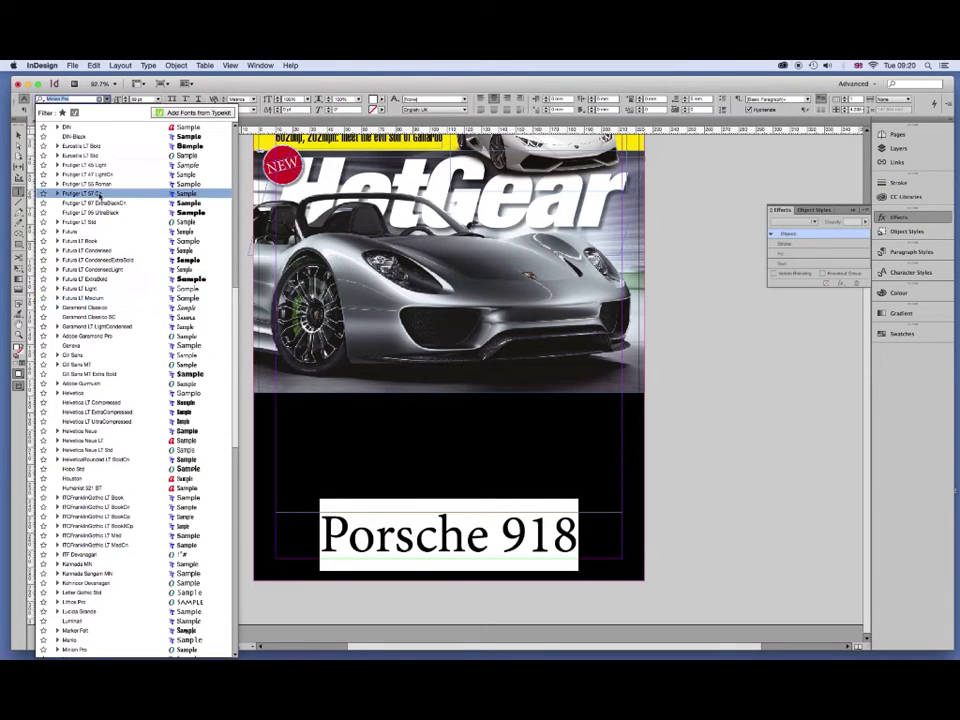
left_click(100, 184)
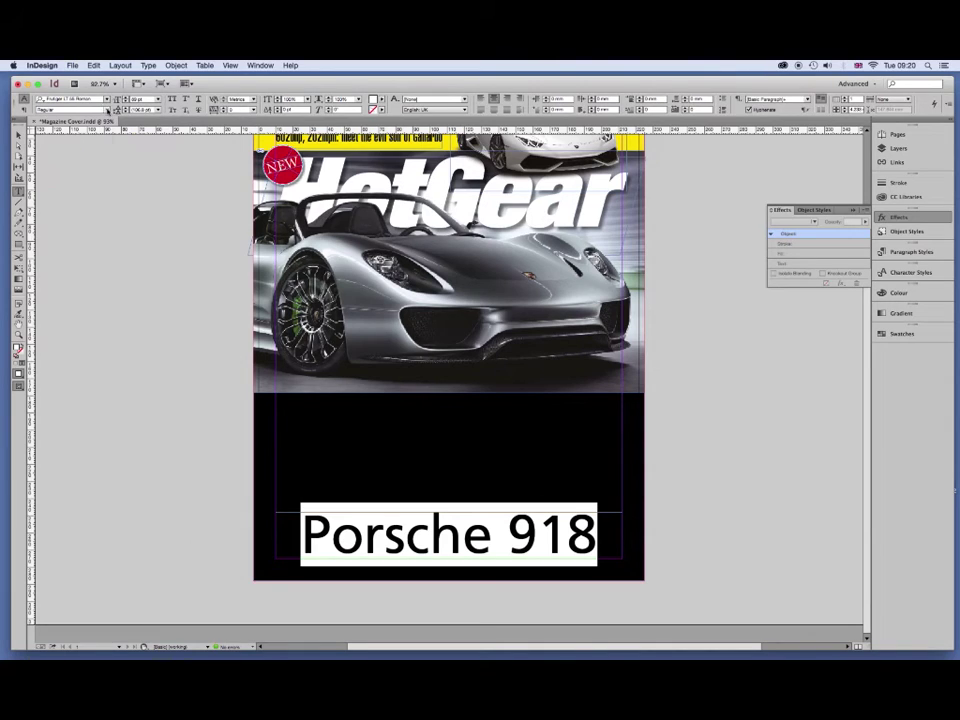
left_click(107, 110)
left_click(87, 140)
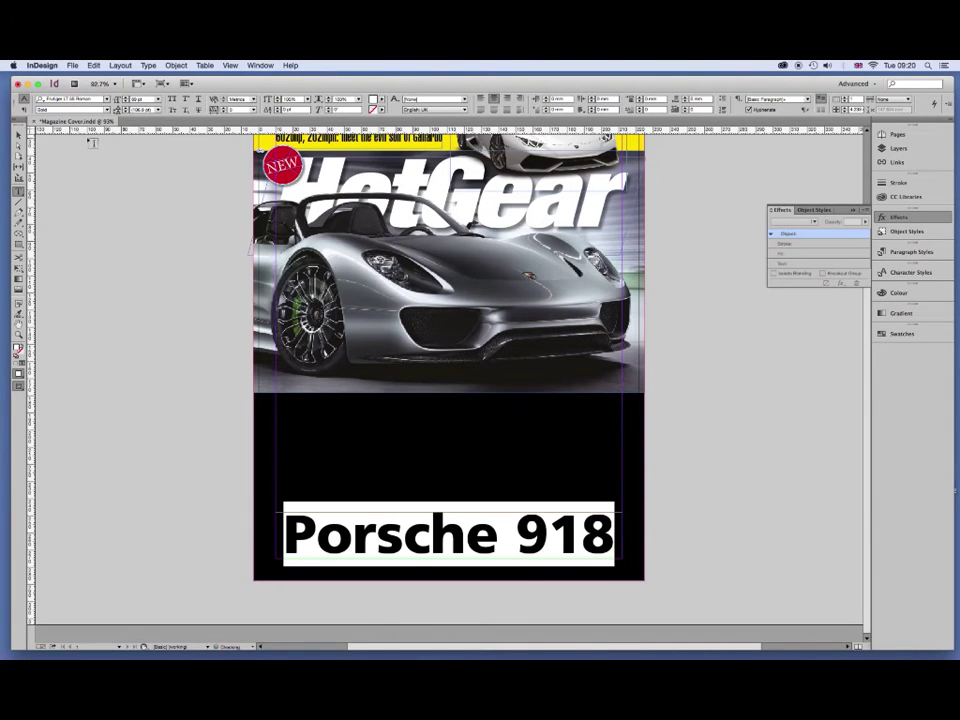
left_click(222, 112)
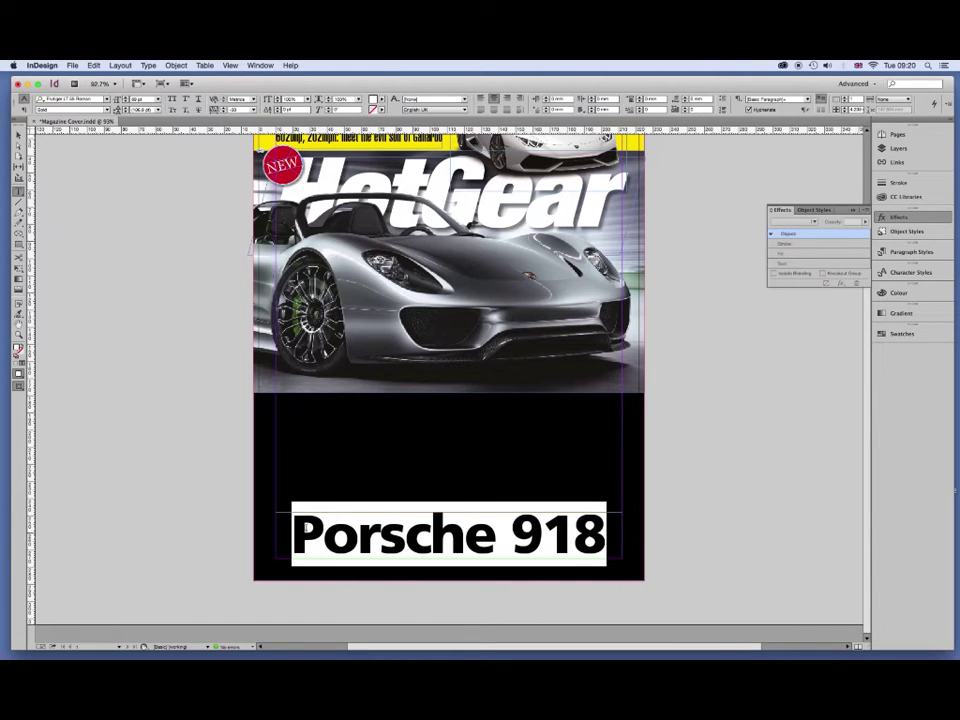
left_click(322, 533)
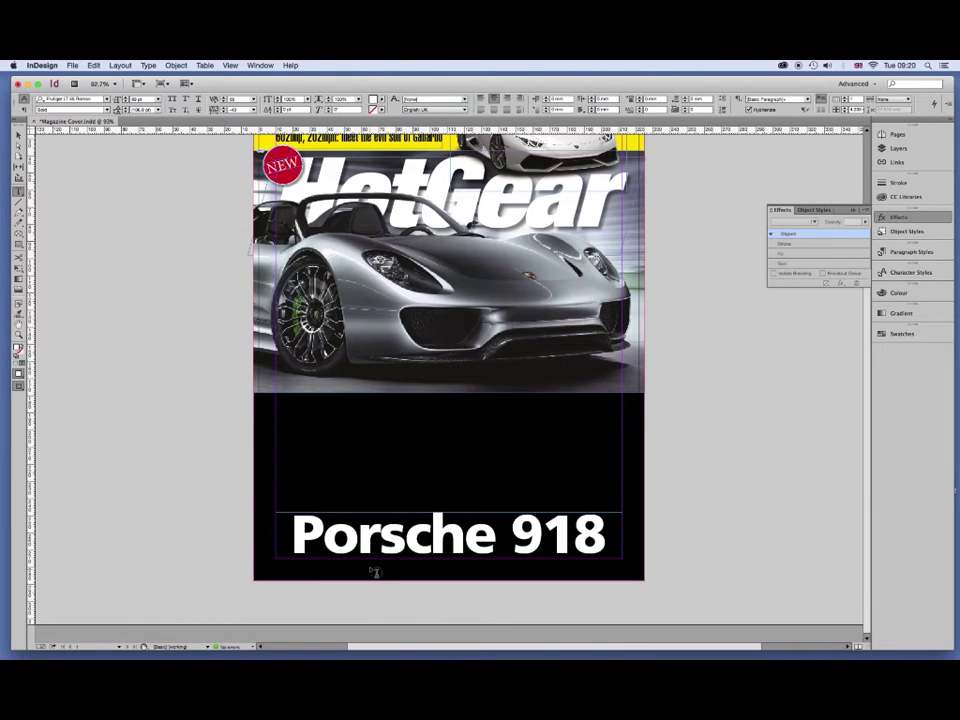
left_click_drag(357, 535, 284, 534)
left_click(223, 108)
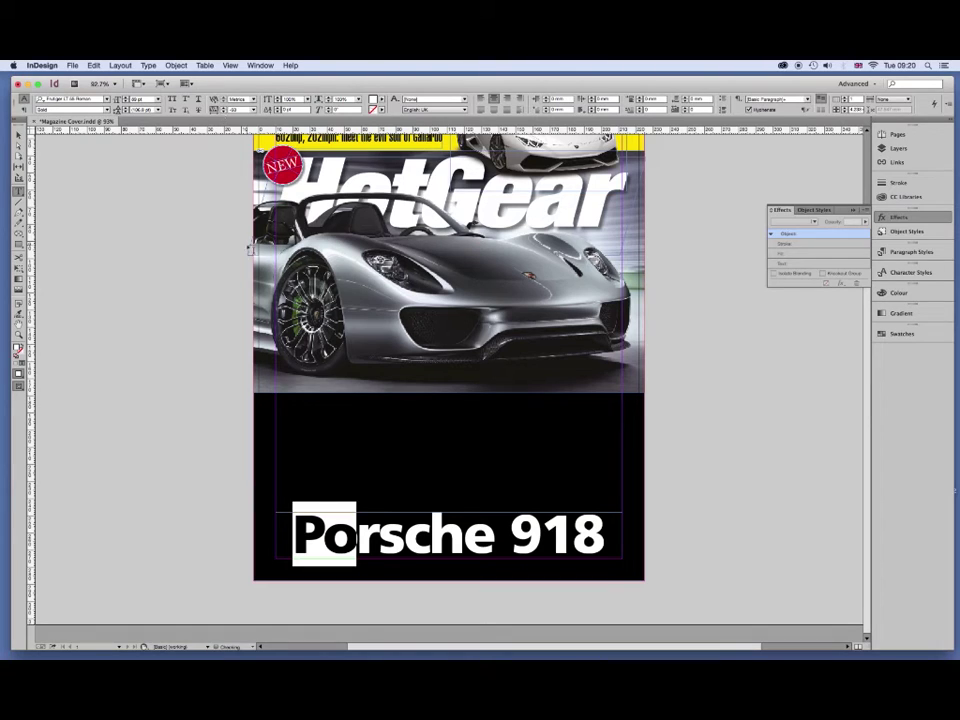
key("Escape")
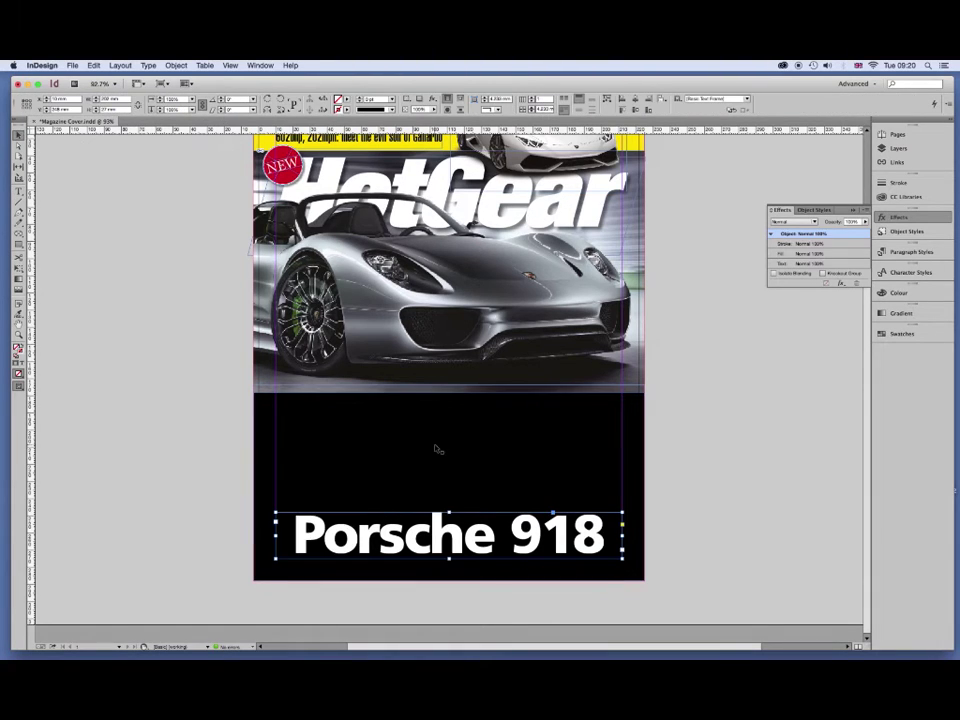
Raise the headline frame's top and resize the Porsche 918 text to 70 pt on one line.
left_click_drag(449, 513, 449, 497)
double_click(438, 521)
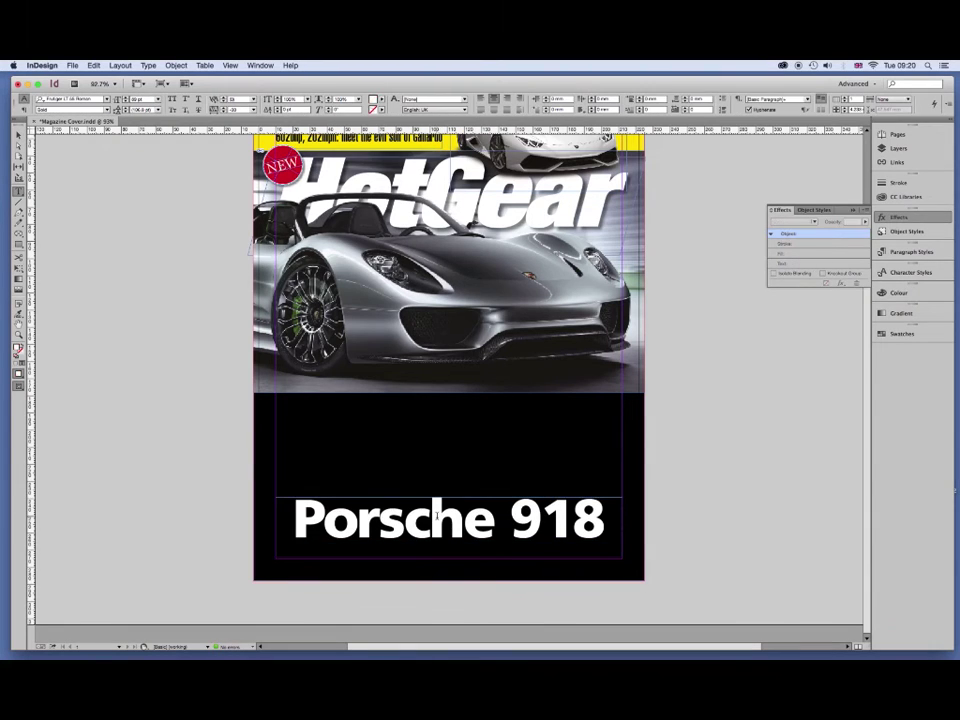
key("ctrl+a")
left_click(143, 99)
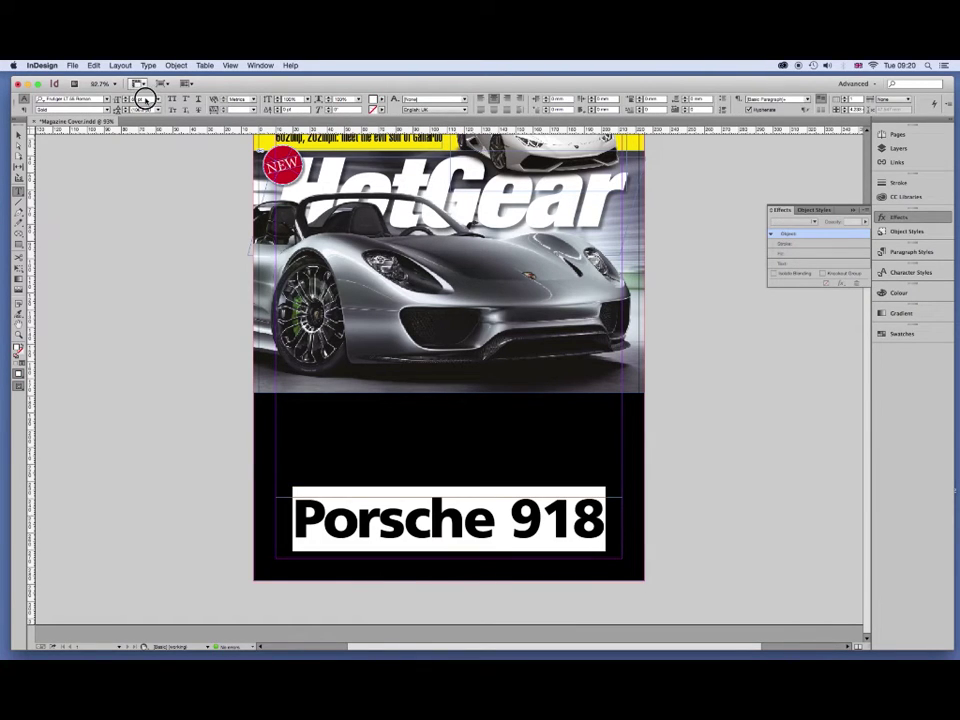
type("64")
key("Return")
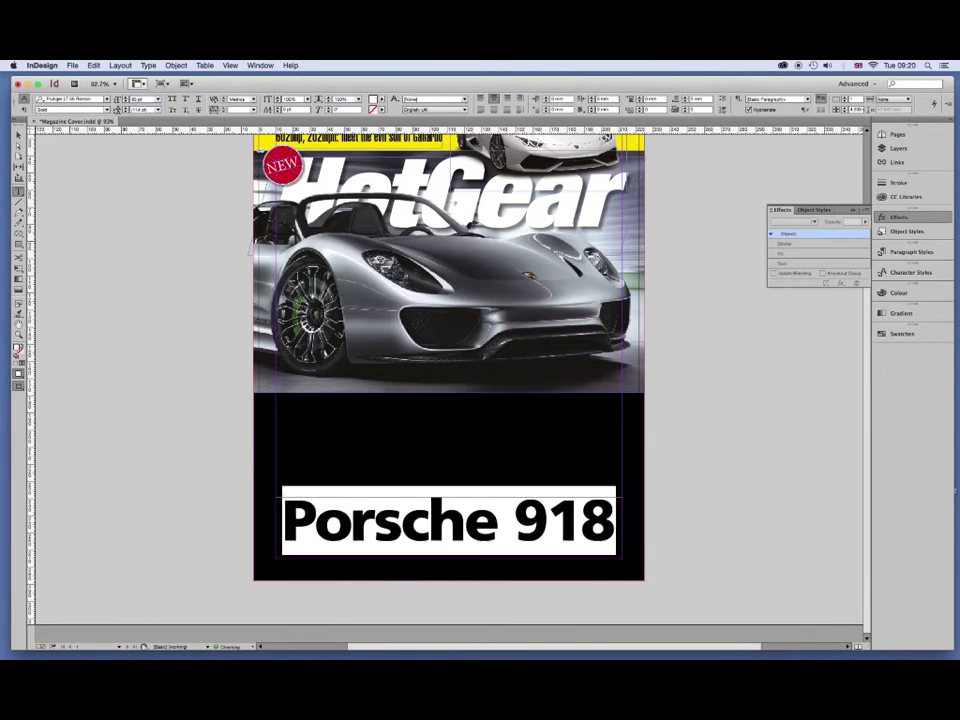
left_click(134, 99)
type("7")
key("Return")
left_click(134, 99)
key("Return")
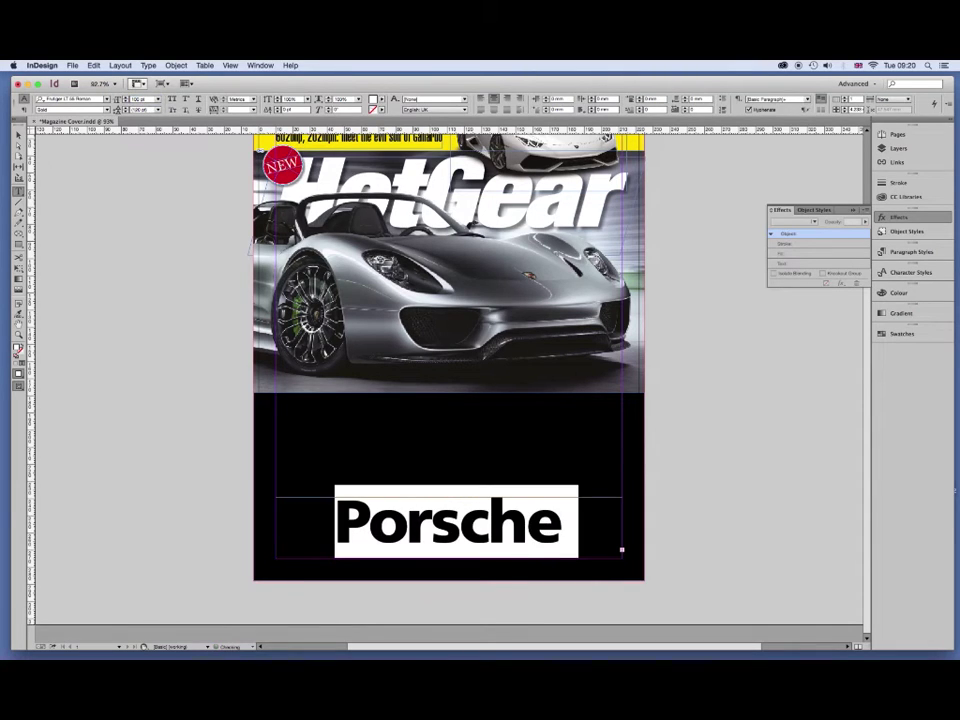
left_click(141, 100)
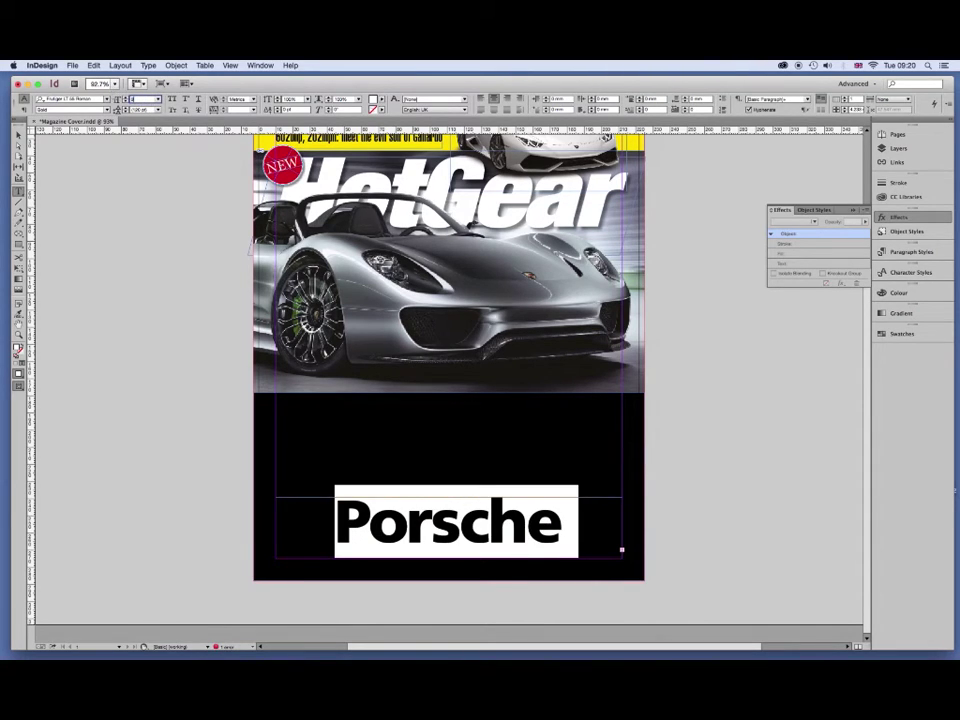
type("70")
key("Return")
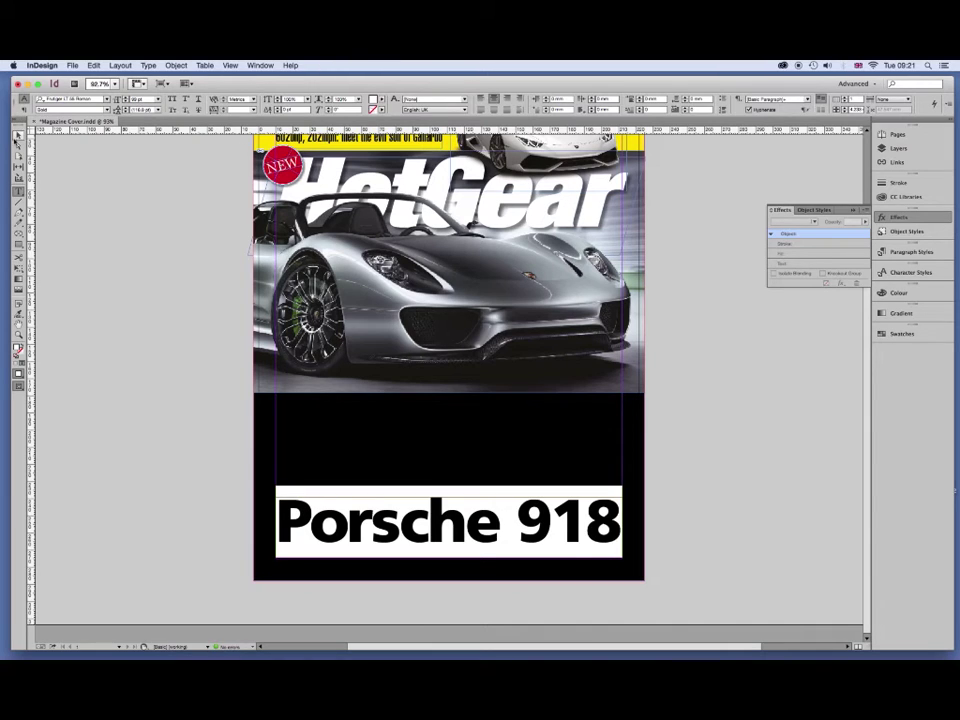
Nudge the headline frame down toward the cover's bottom edge and reselect all its text.
key("Escape")
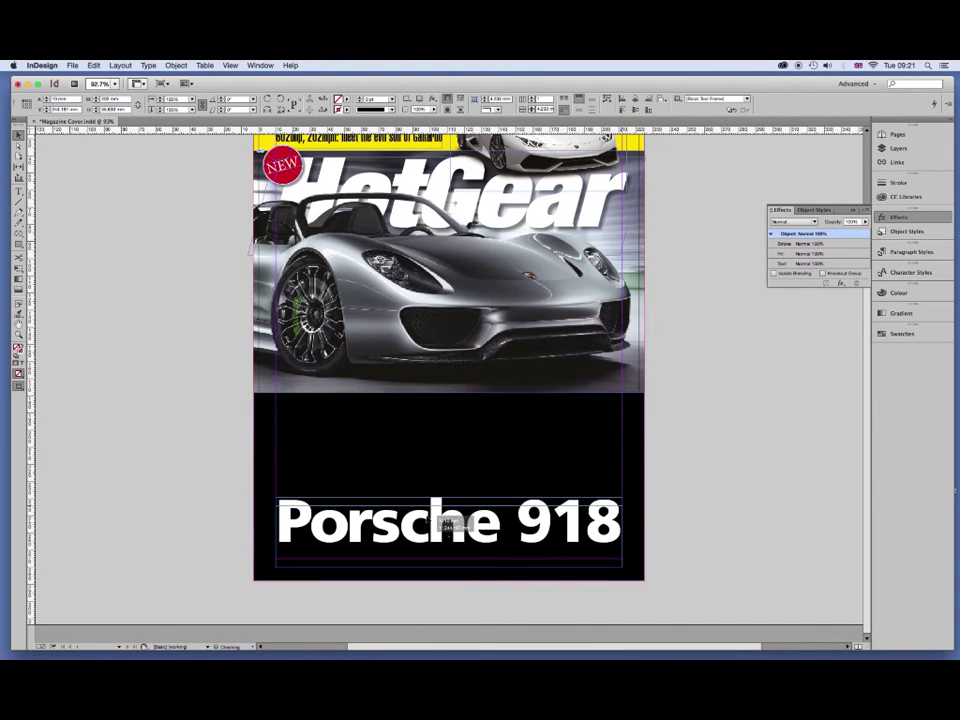
left_click_drag(450, 518, 450, 528)
key("Down")
key("Down")
key("Down")
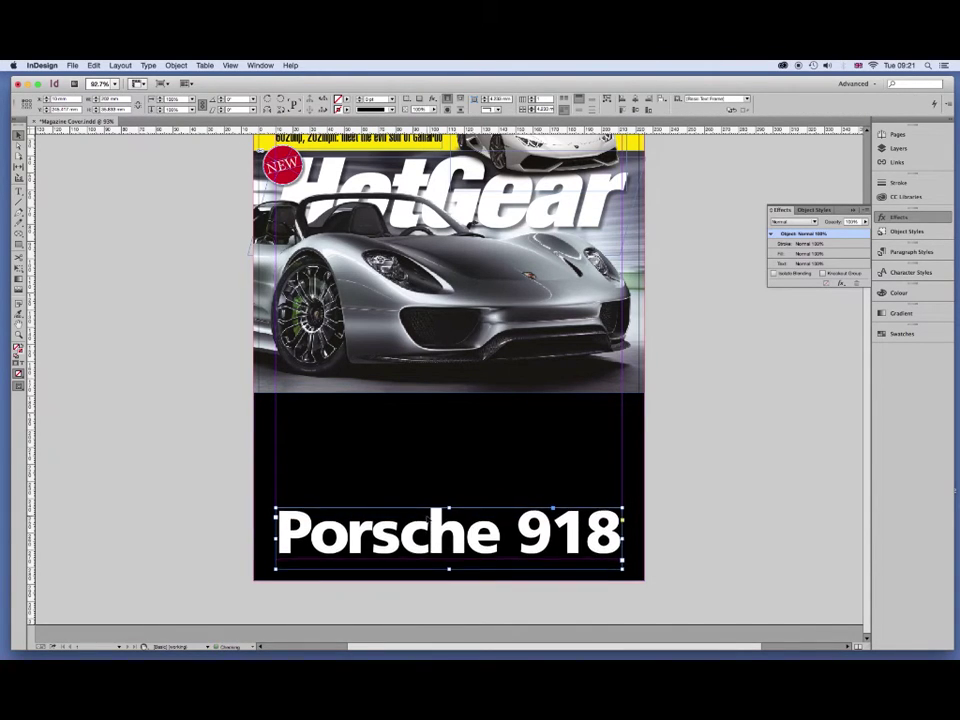
key("Down")
key("Down")
key("Down")
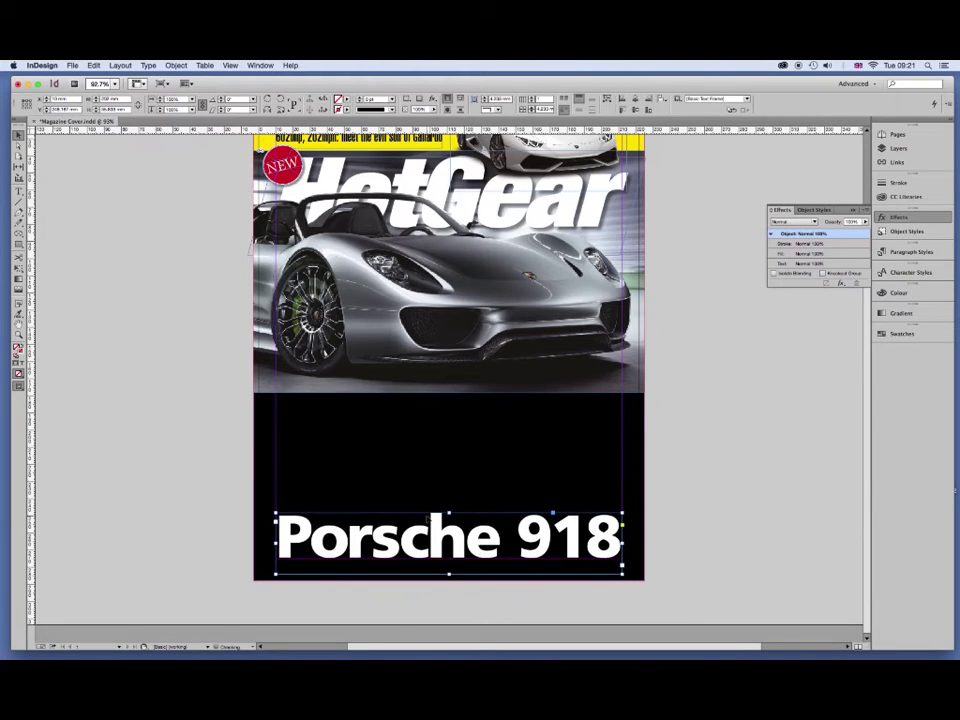
key("Up")
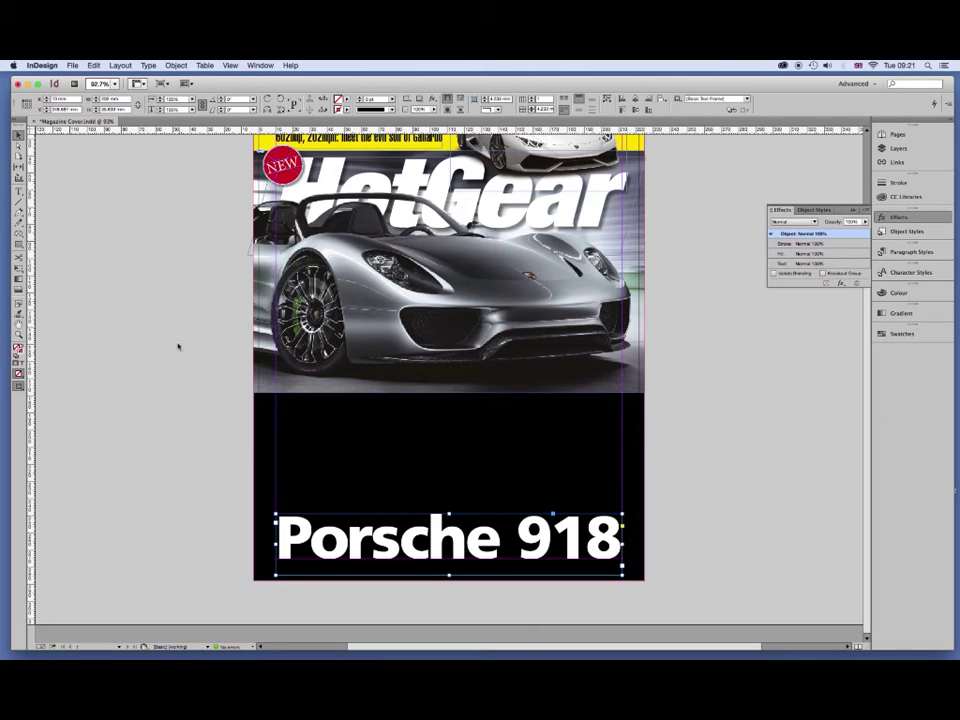
key("t")
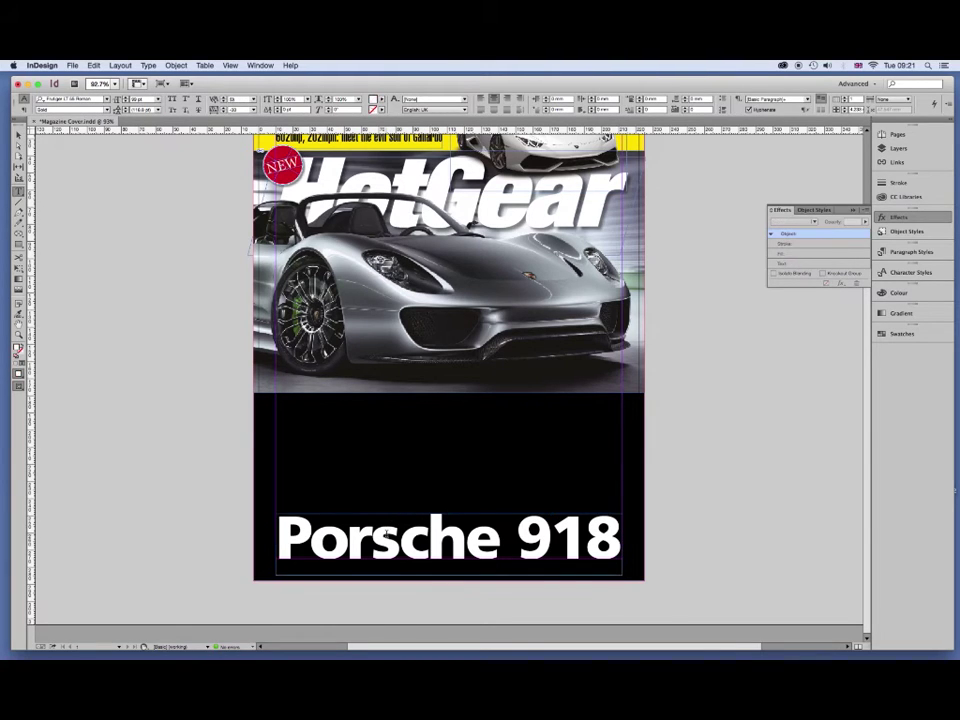
key("ctrl+a")
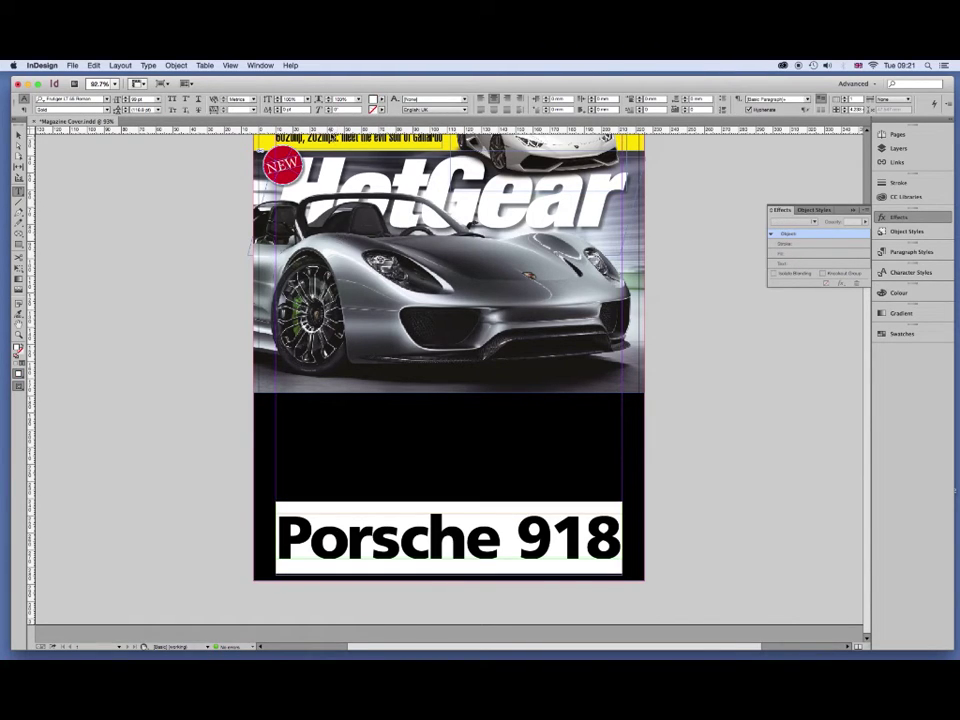
left_click(379, 101)
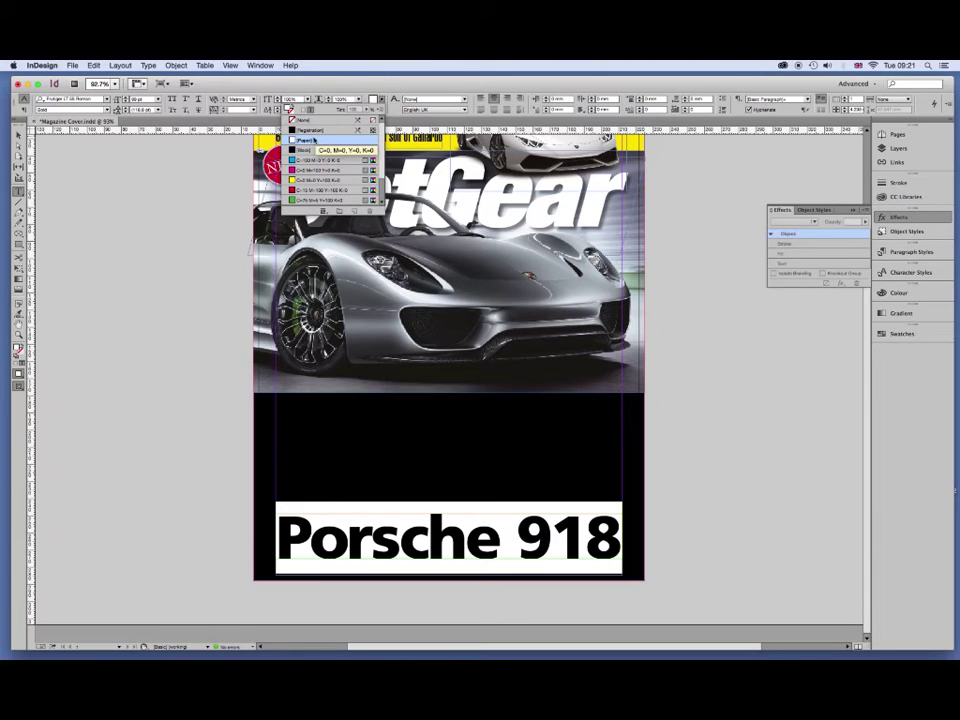
Fill the Porsche 918 headline with a light grey tint of Black and save the document.
left_click(306, 150)
double_click(352, 109)
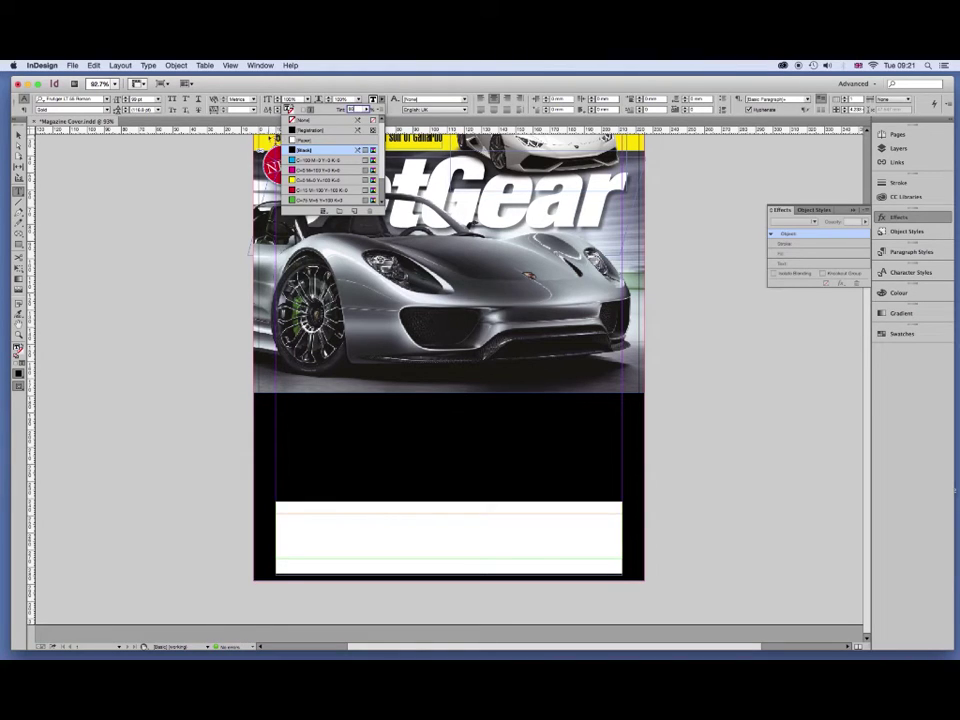
key("Return")
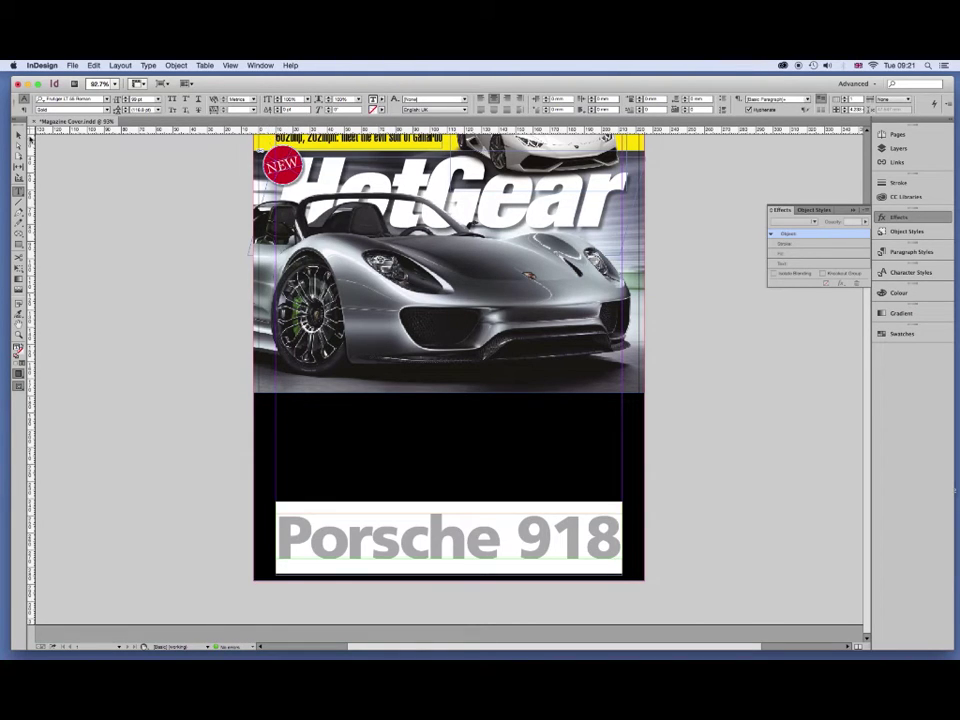
key("Escape")
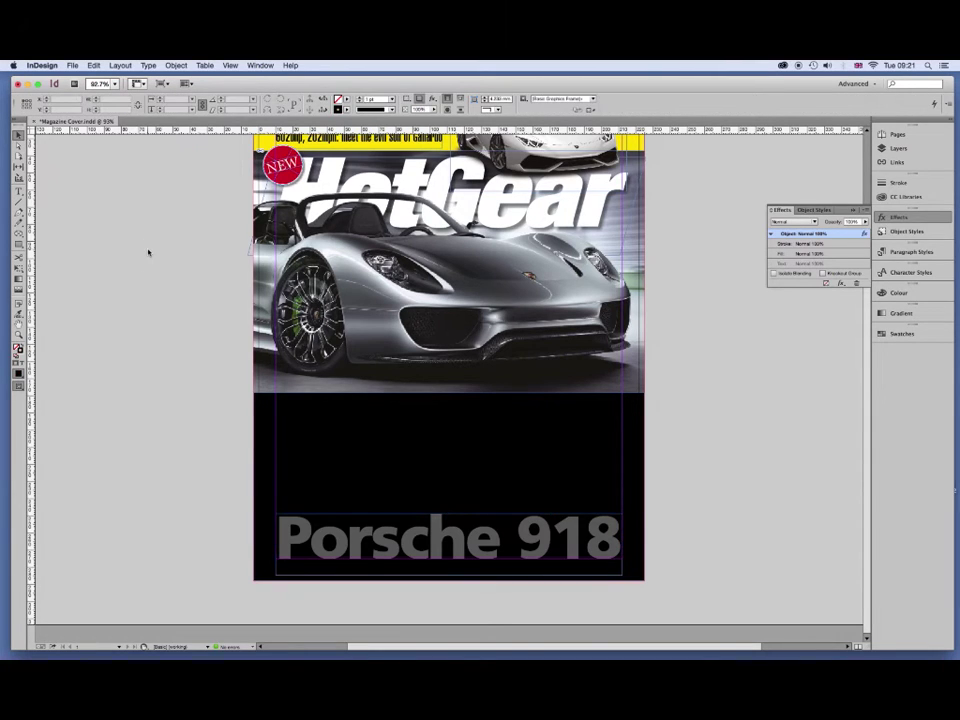
key("ctrl+s")
Draw a text frame above Porsche 918 and type the white coverline LETS GET WIRED IN THE 875BHP HYPER-HYBRID.
left_click(19, 190)
left_click_drag(456, 413, 567, 487)
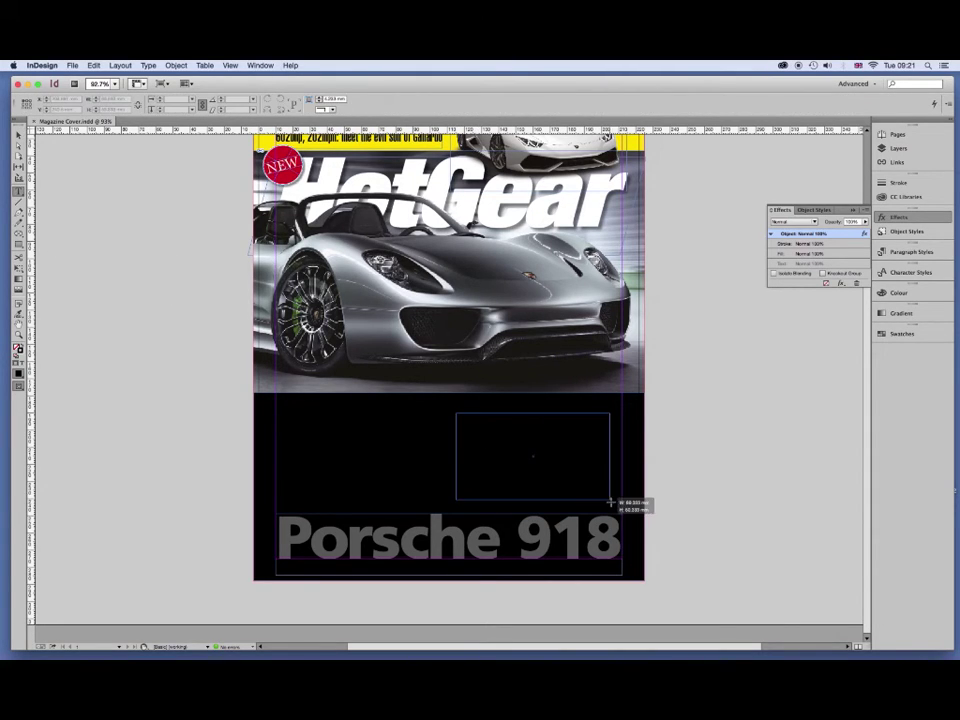
left_click_drag(567, 487, 611, 503)
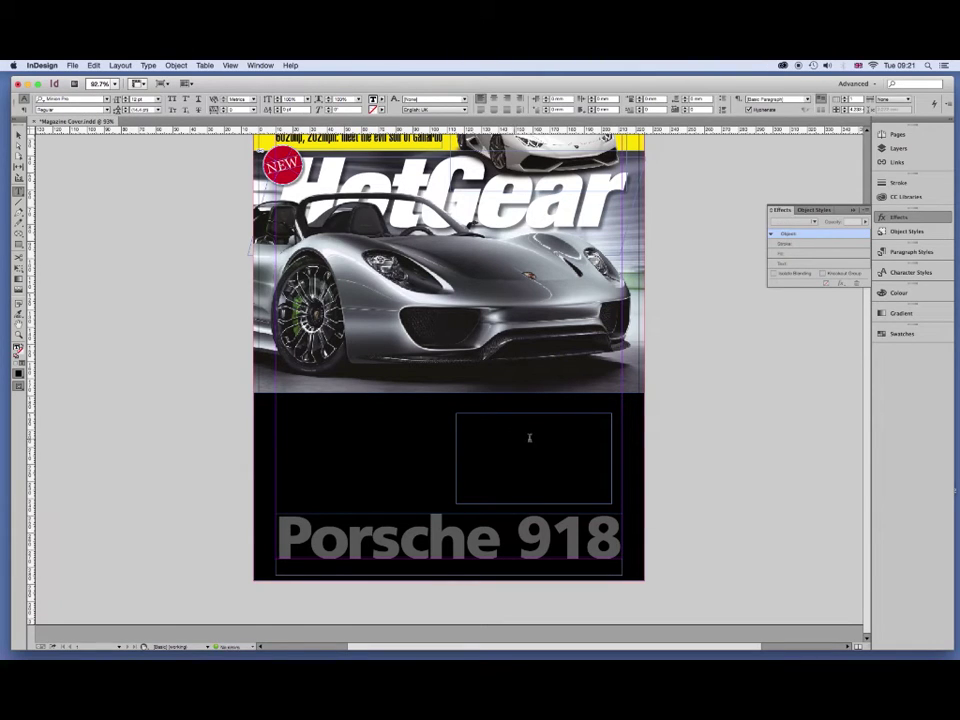
double_click(468, 417)
left_click(380, 101)
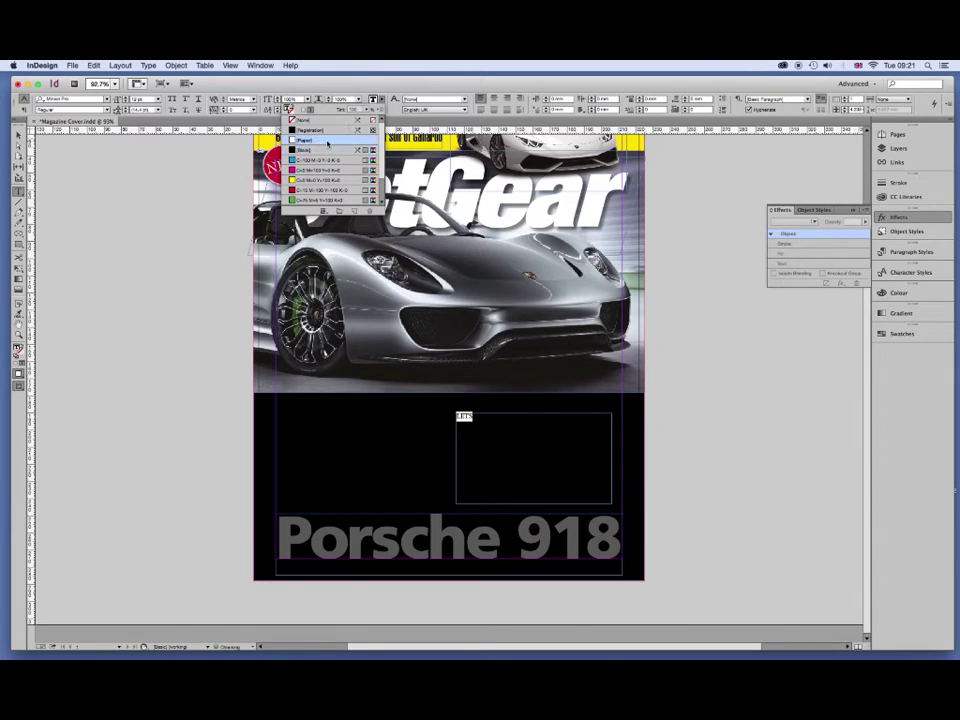
left_click(316, 141)
type("GET")
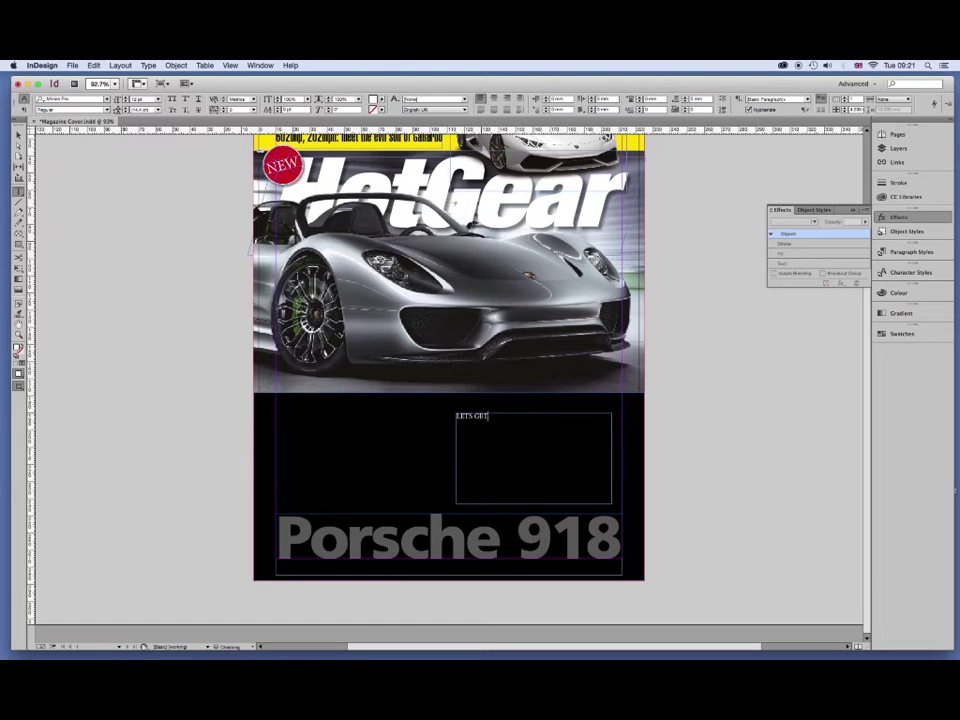
type(" WIRED IN TH")
type("HYPER-")
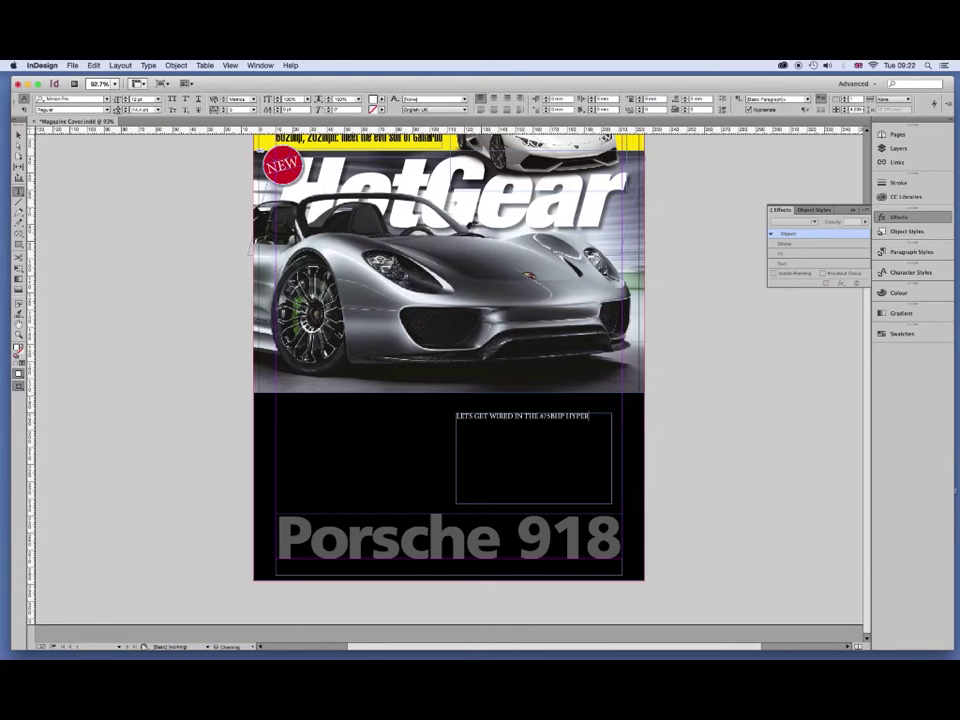
type("HYBRID")
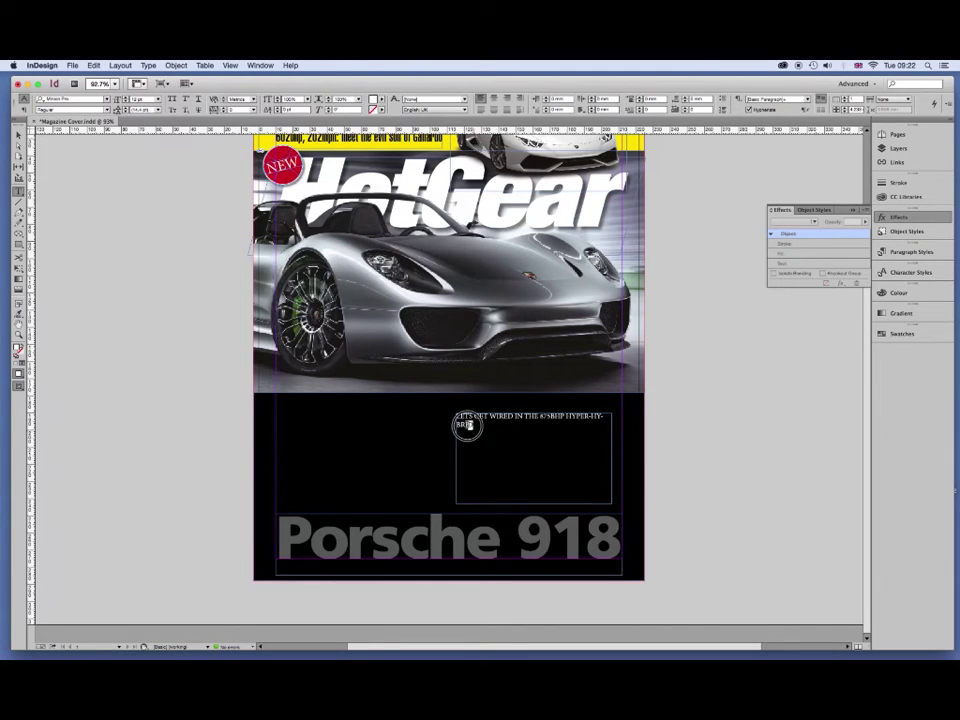
Set the coverline to Frutiger LT 55 Bold and align it right.
left_click_drag(472, 424, 456, 415)
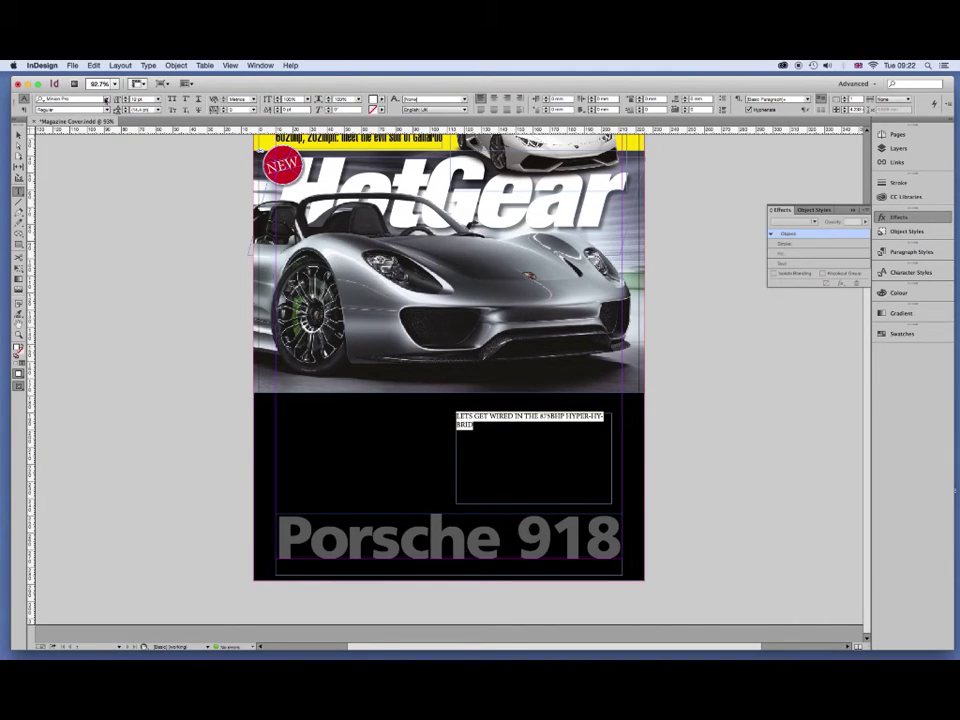
left_click(107, 99)
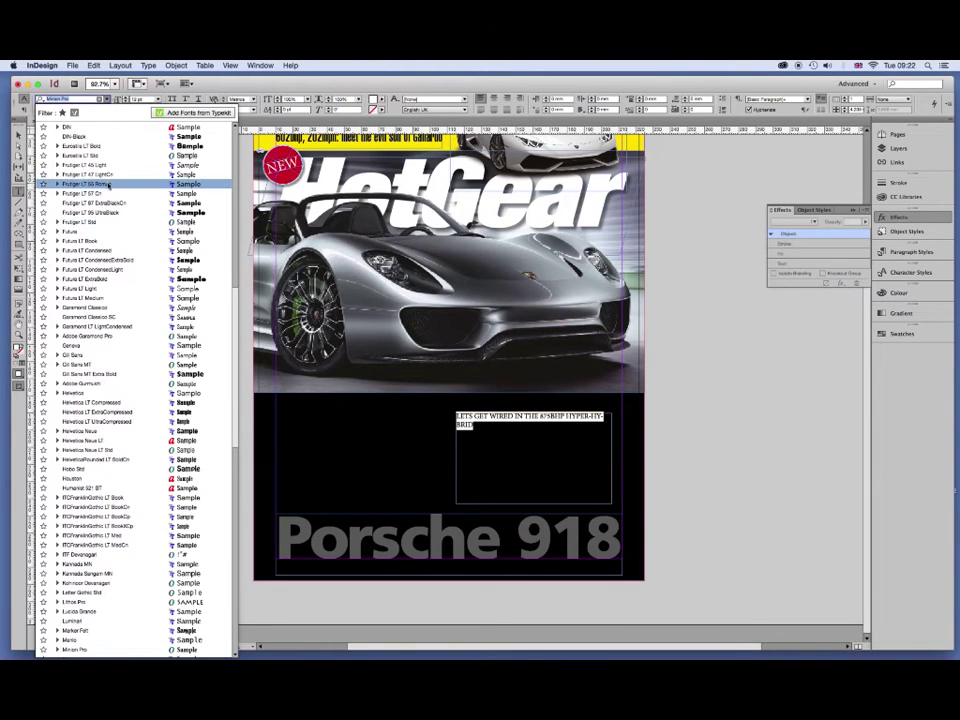
left_click(107, 184)
left_click(70, 108)
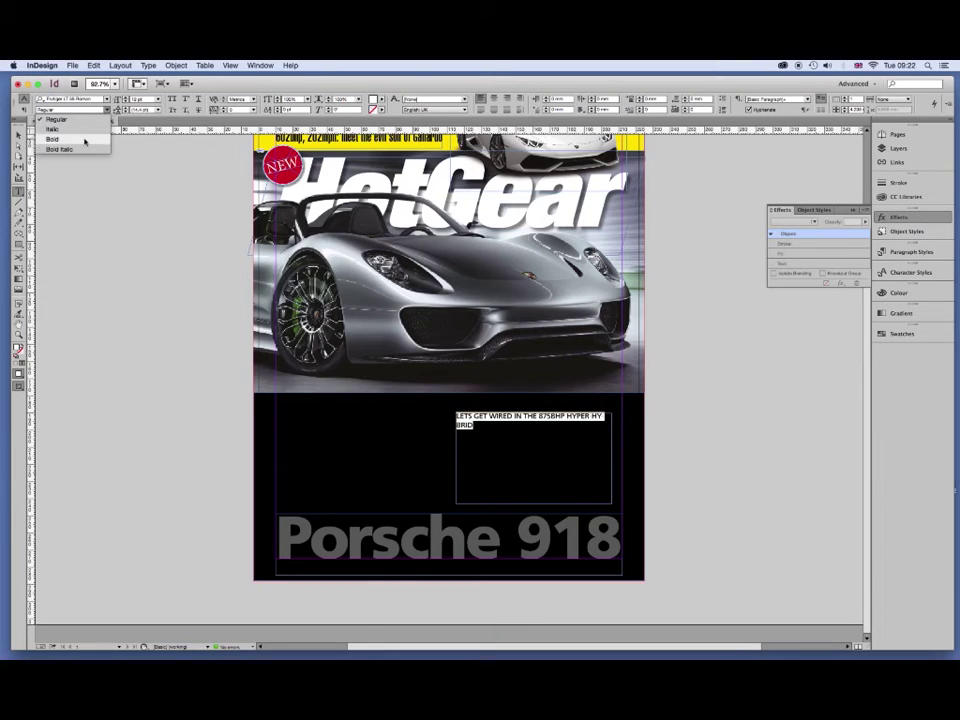
left_click(85, 140)
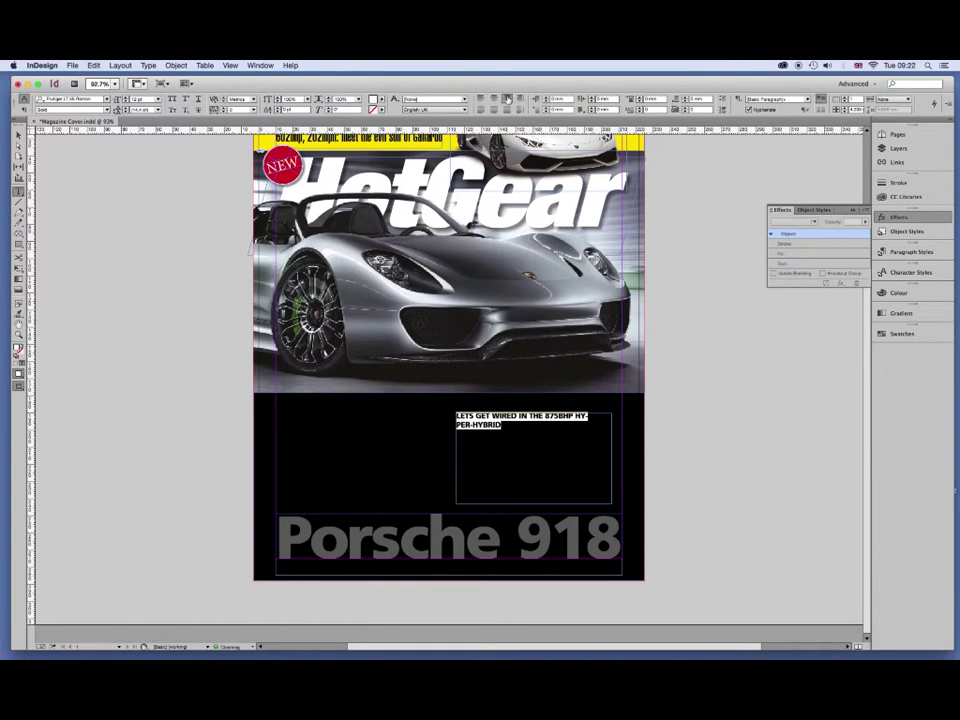
left_click(507, 98)
Resize the coverline text, settling on 24 pt.
double_click(144, 98)
type("40")
key("Return")
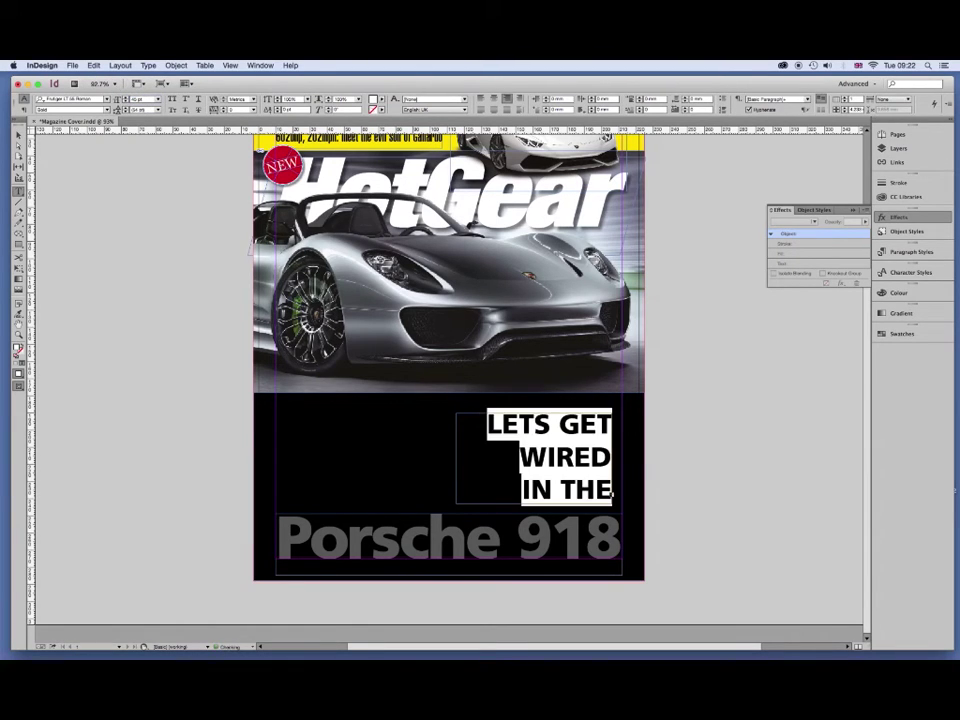
key("Tab")
type("30")
key("Return")
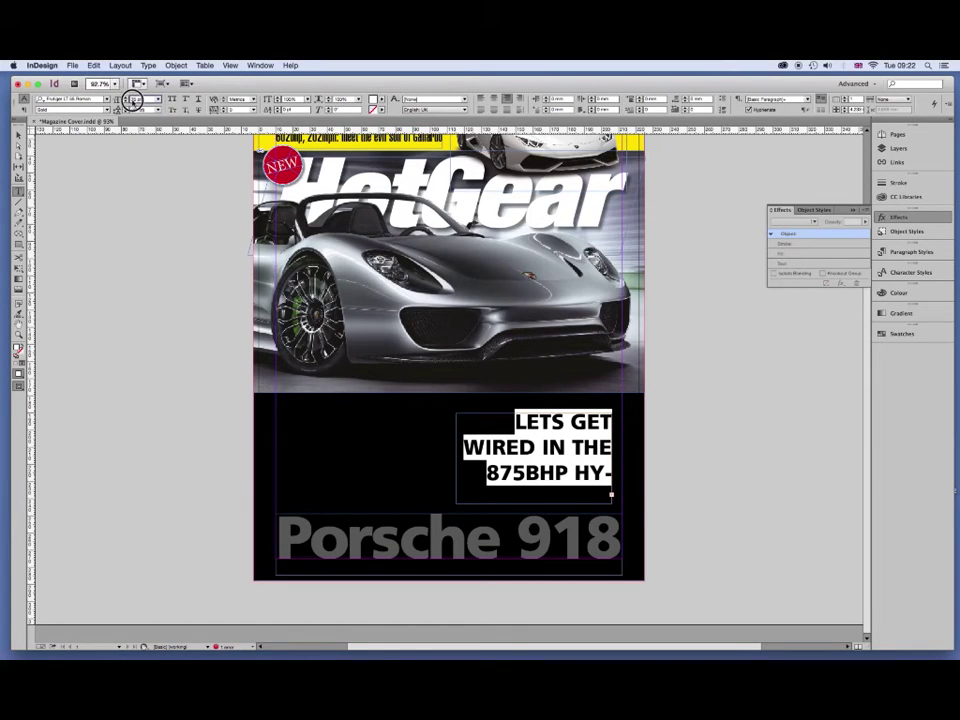
left_click(126, 101)
type("24")
key("Return")
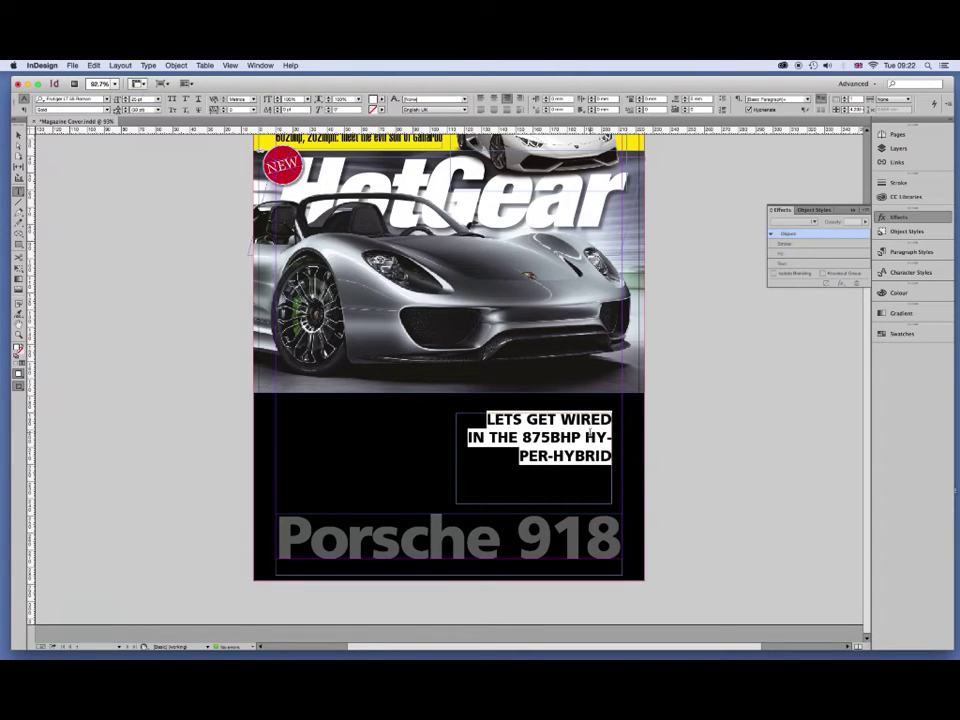
Turn off hyphenation, add line breaks before WIRED and THE, and nudge the frame down-right.
left_click(443, 324)
key("ctrl+alt+shift+h")
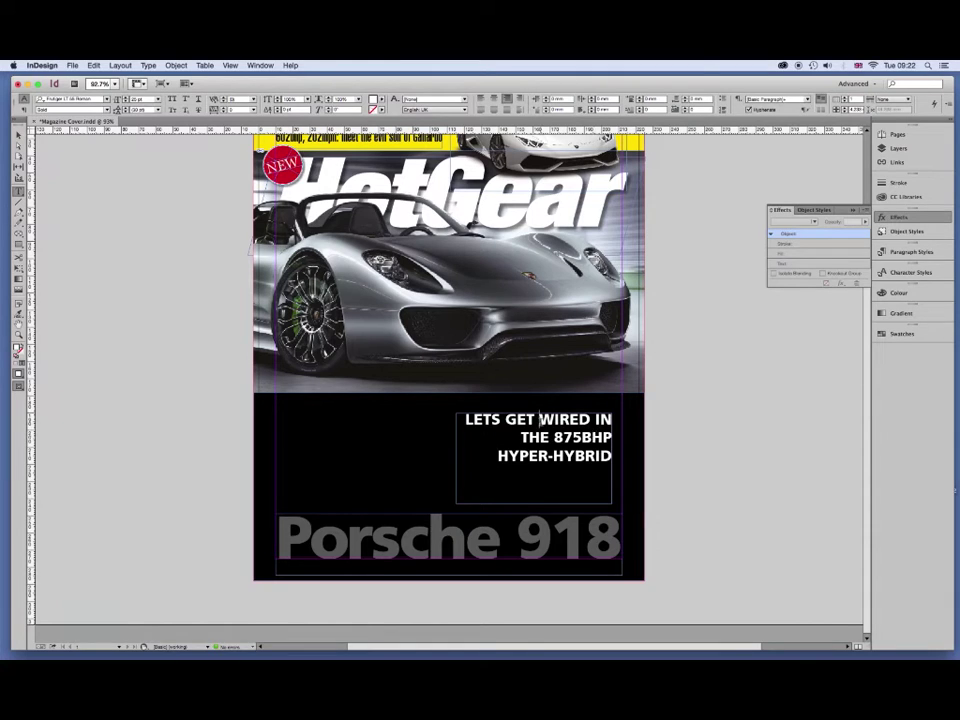
key("shift+Return")
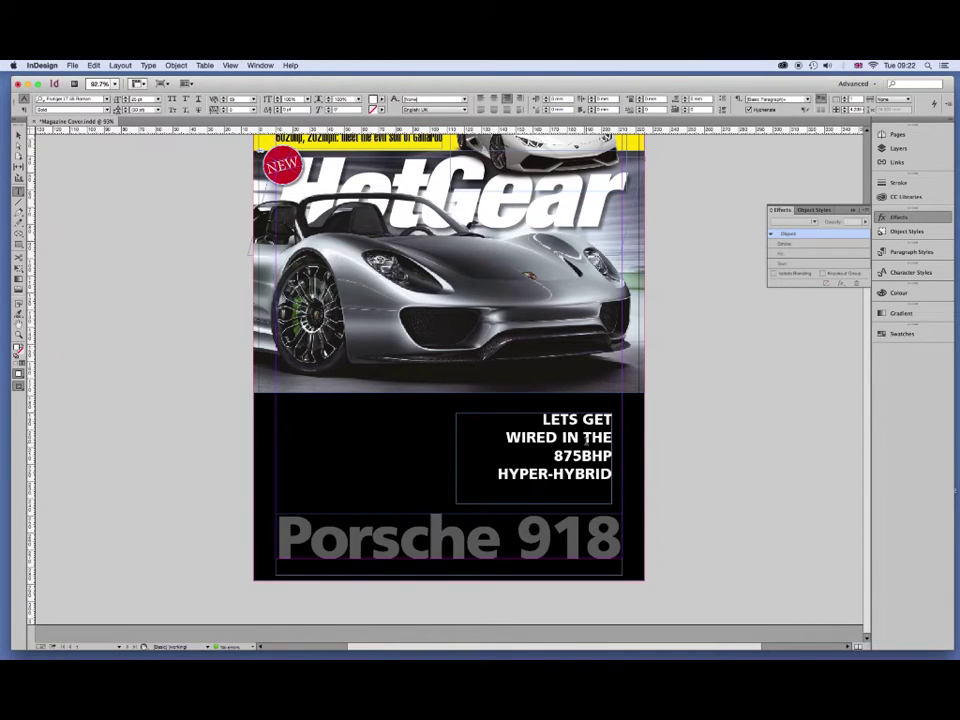
left_click(586, 437)
key("shift+Return")
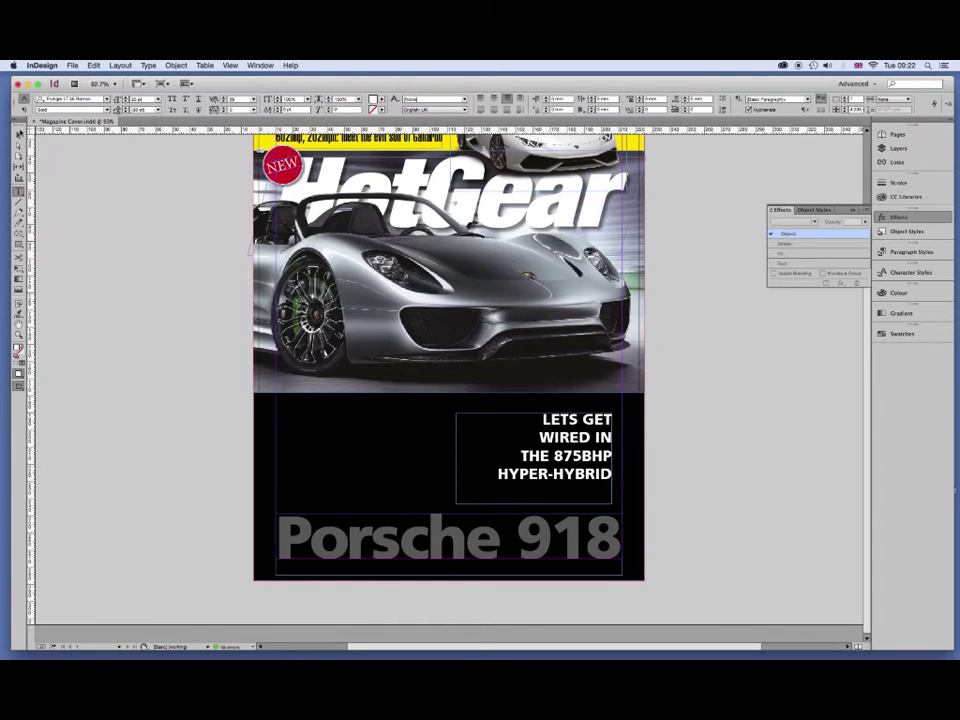
key("Escape")
mouse_move(565, 437)
left_mouse_down()
mouse_move(578, 438)
mouse_move(568, 441)
mouse_move(577, 450)
left_mouse_up()
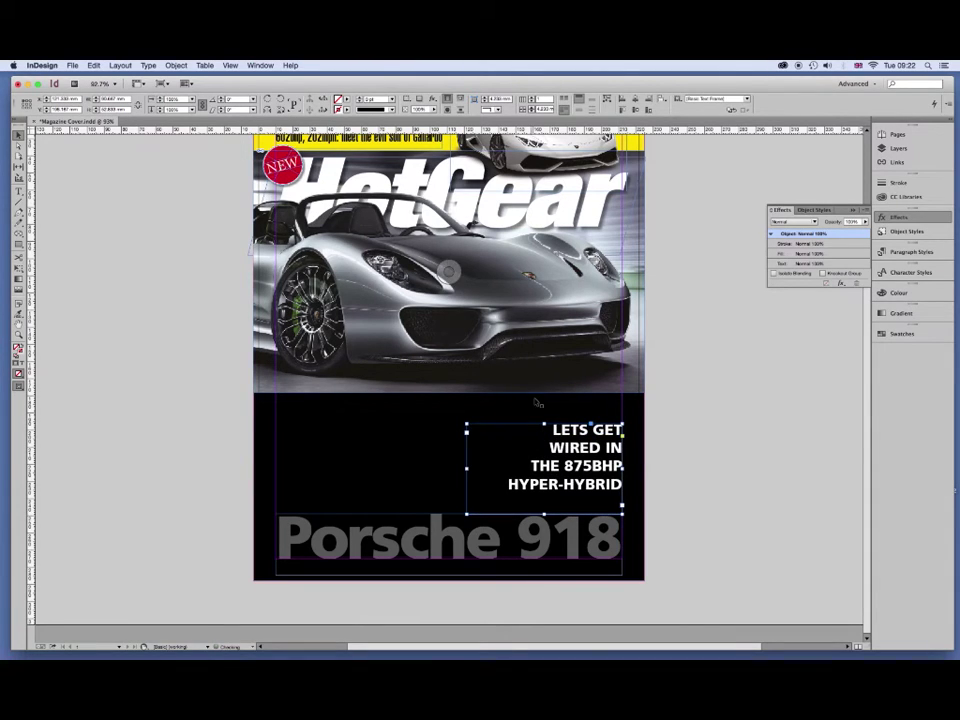
Give all four coverline lines 24 pt size and 24 pt leading, then reposition and trim the frame.
key("t")
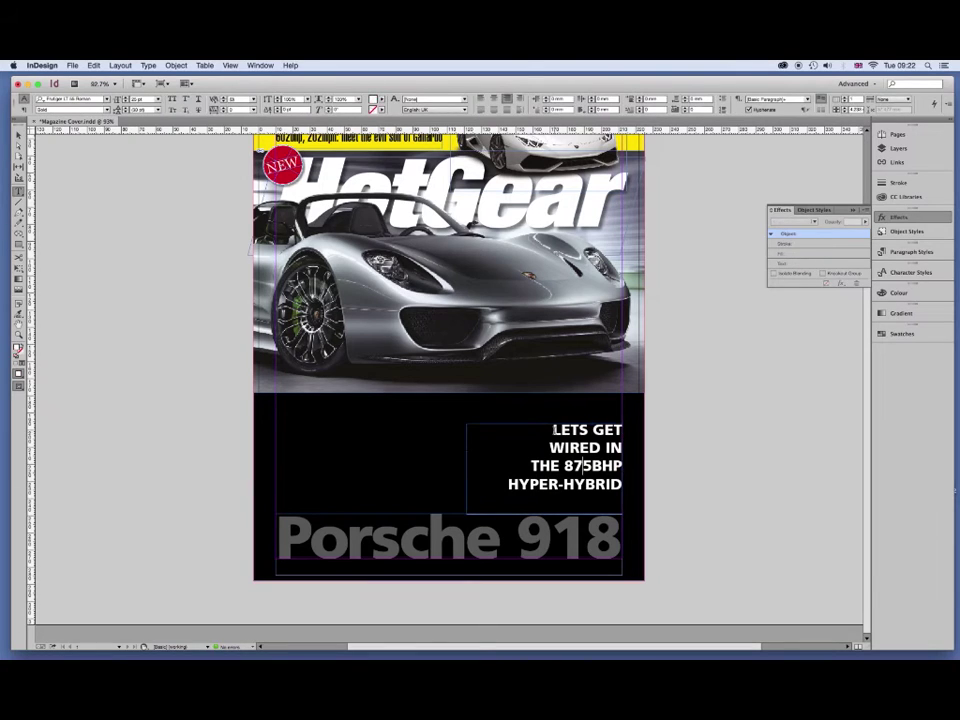
left_click_drag(553, 430, 628, 497)
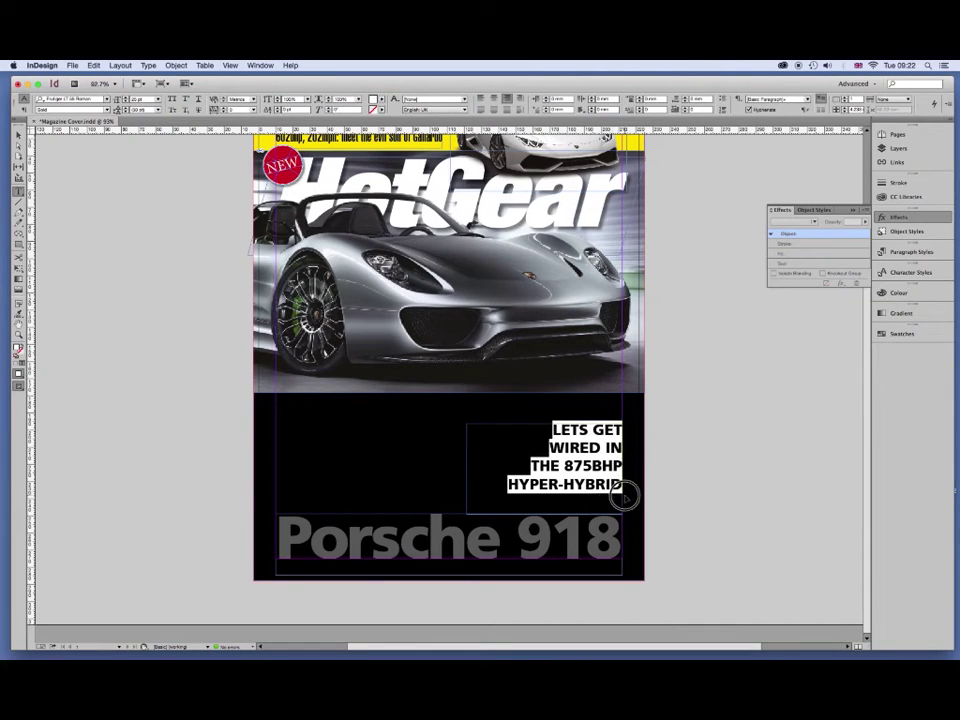
double_click(140, 99)
type("24")
key("Return")
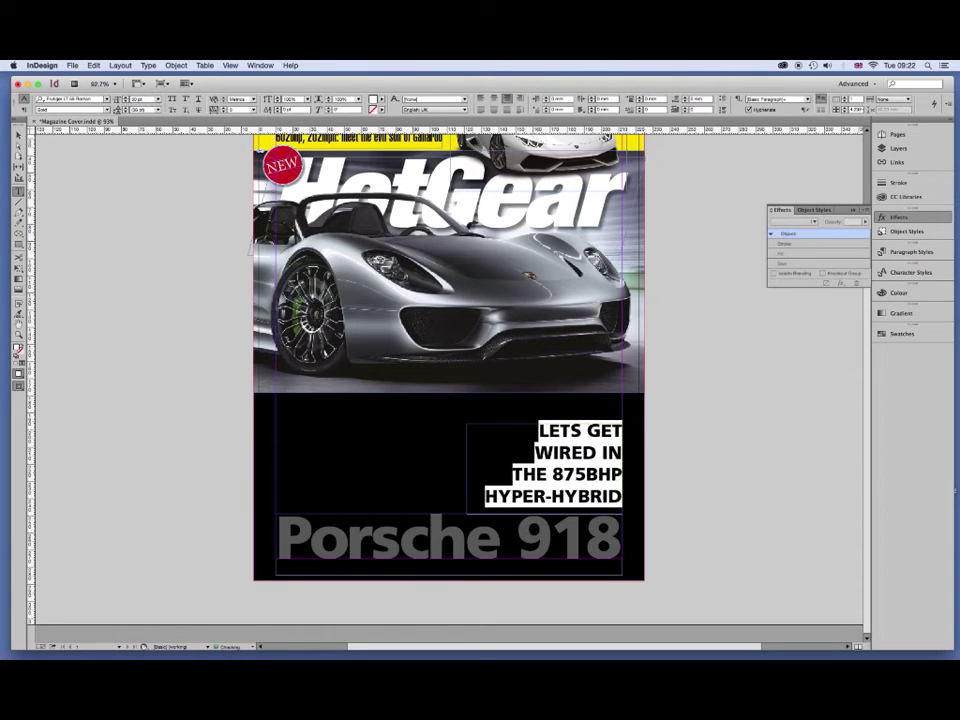
double_click(138, 109)
type("24")
key("Return")
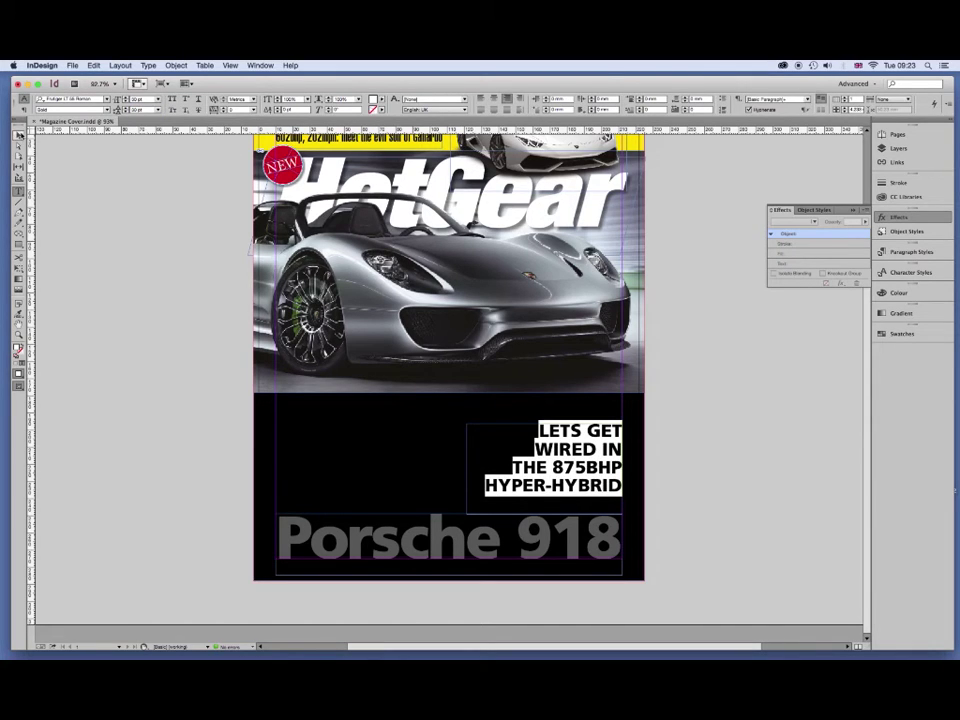
key("Escape")
left_click_drag(597, 450, 597, 461)
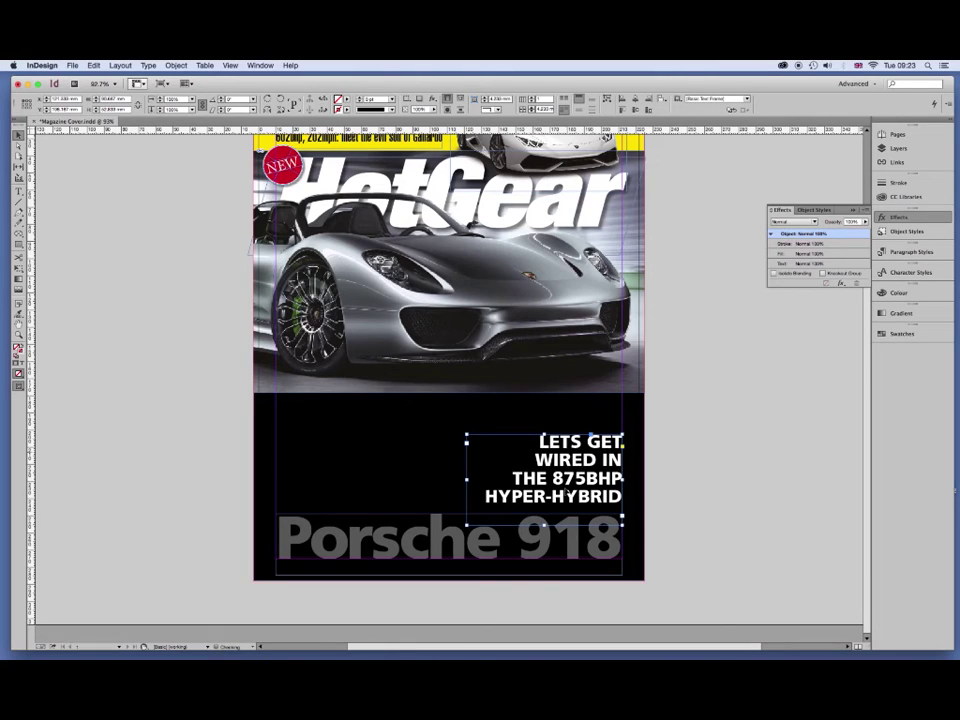
left_click_drag(544, 525, 544, 514)
Give 875BHP a cyan fill and stroke, save the document, and pick the Line tool.
key("t")
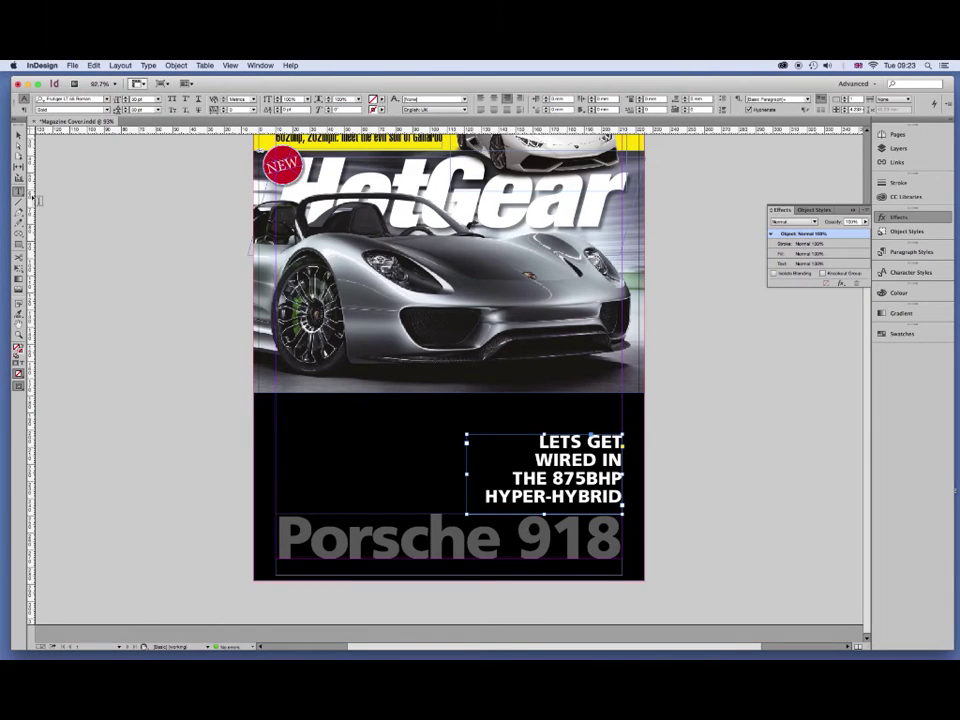
left_click_drag(552, 478, 622, 478)
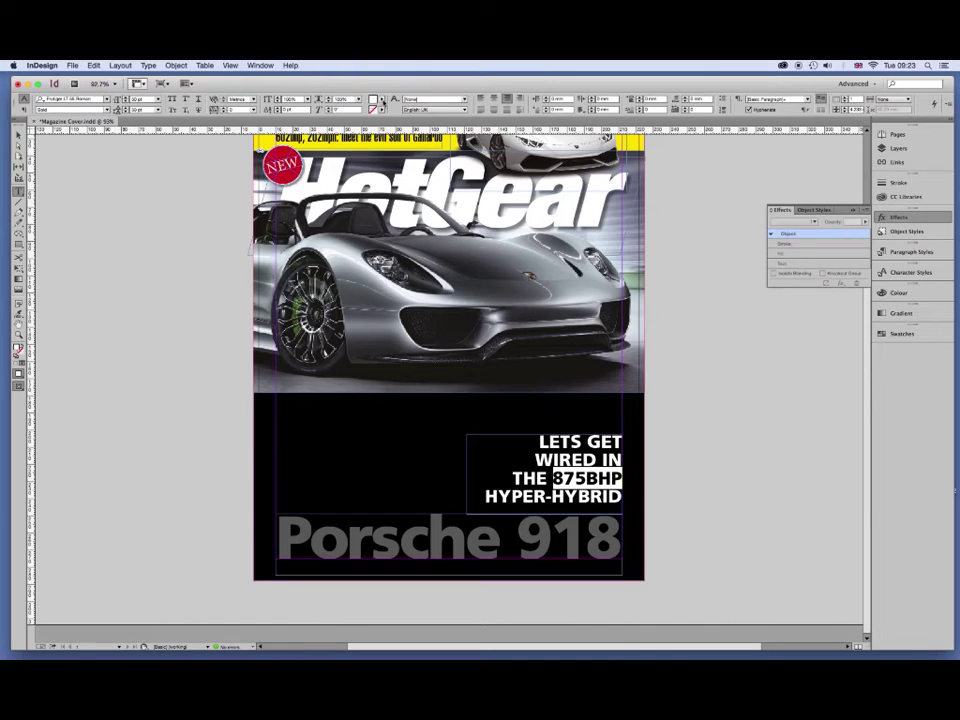
left_click(381, 109)
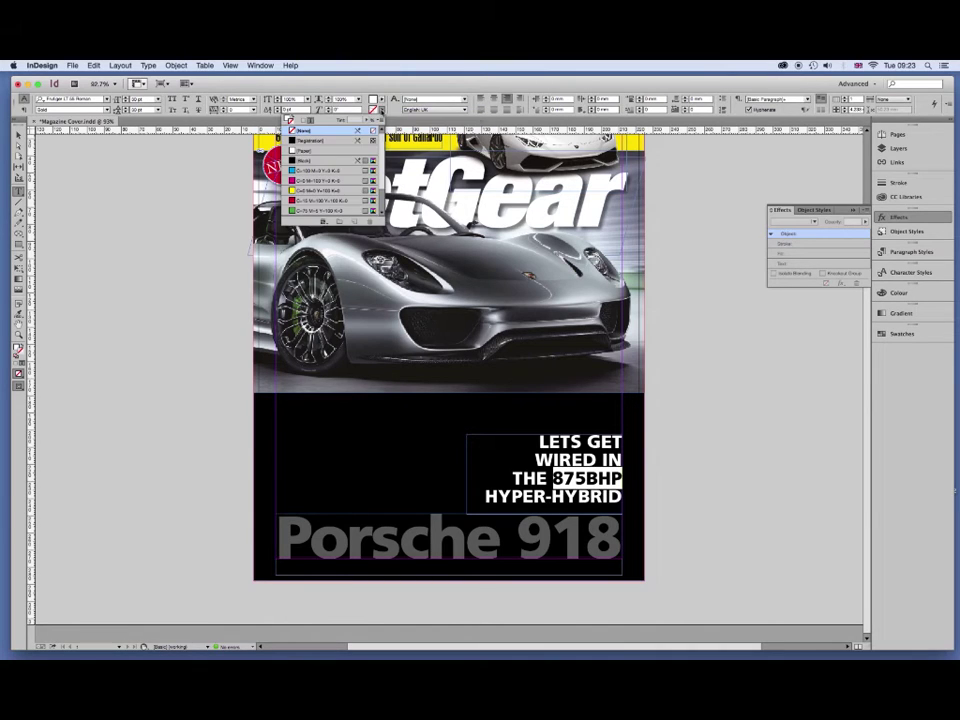
left_click(343, 172)
left_click(380, 100)
left_click(332, 160)
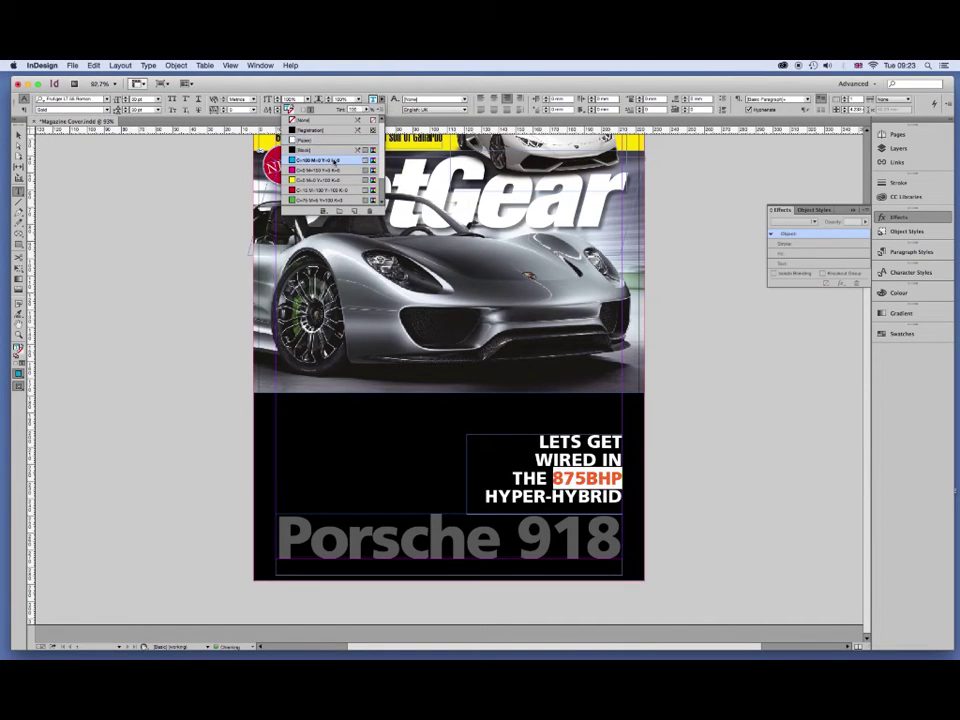
key("Escape")
key("ctrl+s")
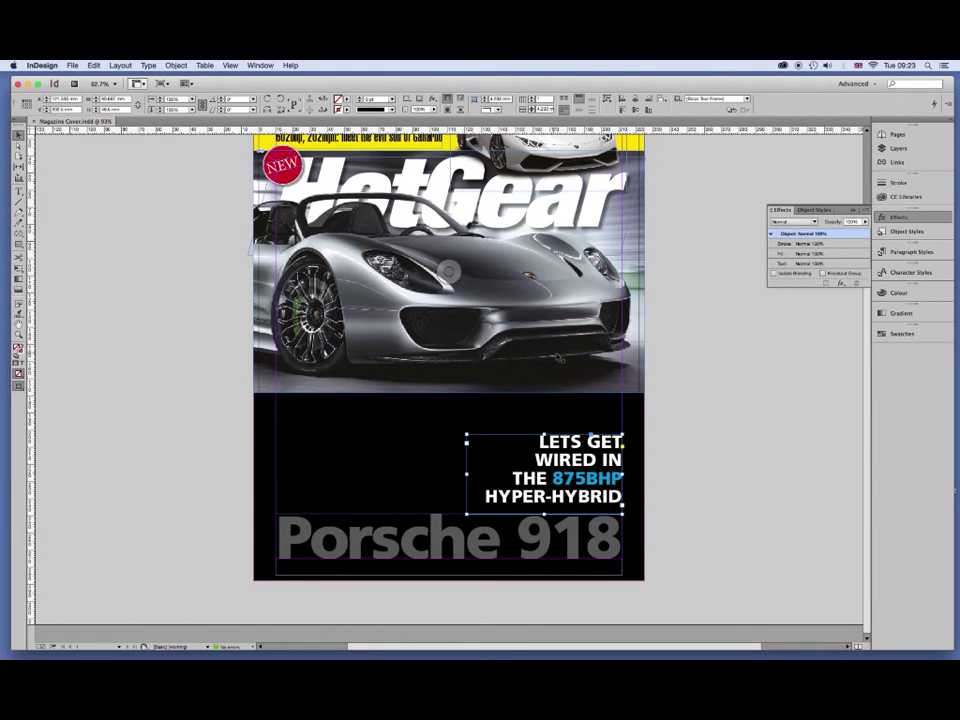
left_click(14, 152)
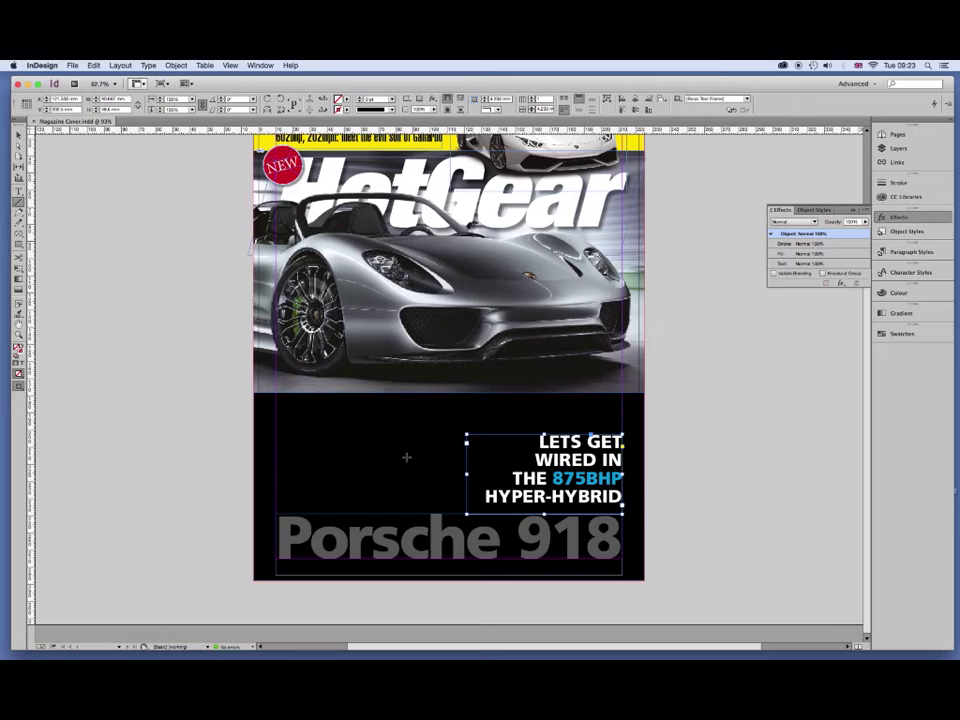
Draw a horizontal rule left of HYPER-HYBRID with a 3 pt stroke weight.
left_click_drag(275, 499, 483, 512)
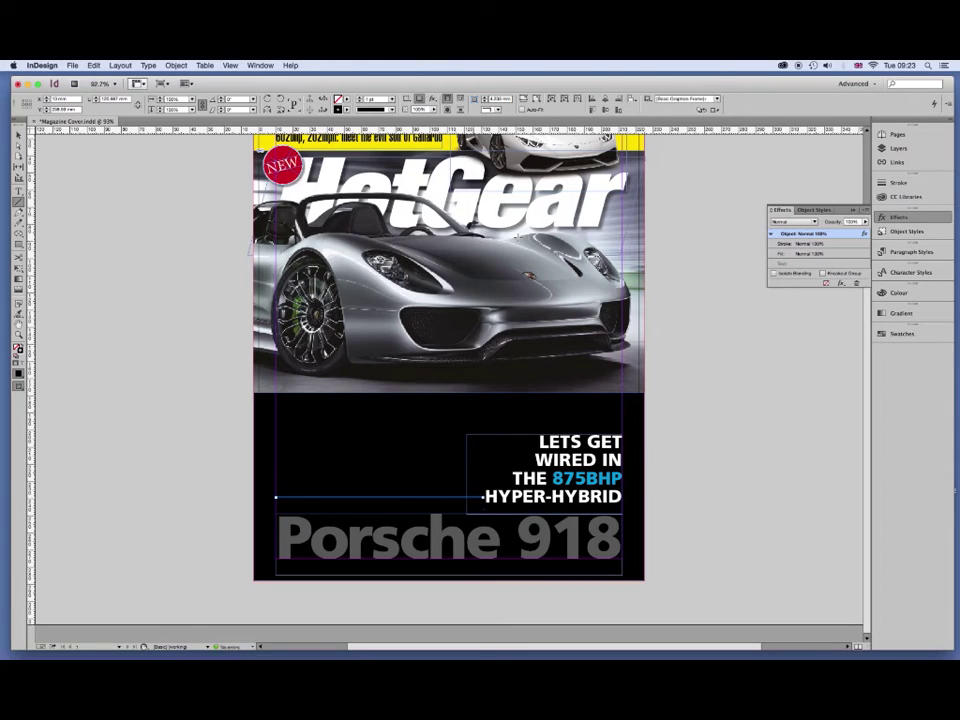
left_click(901, 183)
double_click(813, 189)
type("2")
key("Return")
double_click(812, 189)
type("1")
key("Return")
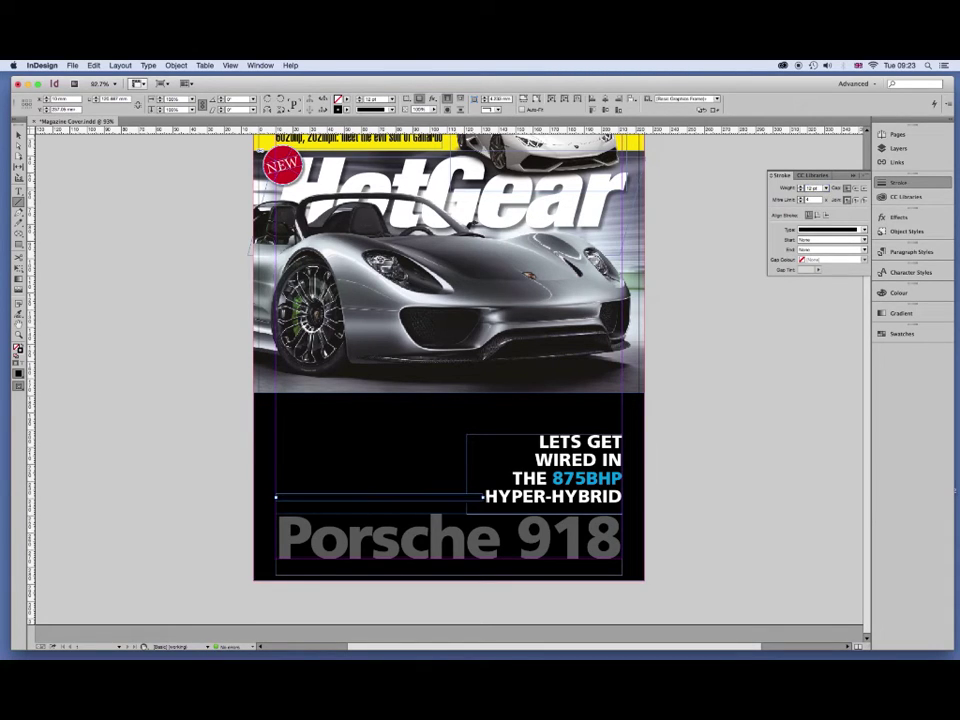
left_click(798, 189)
type("3")
key("Return")
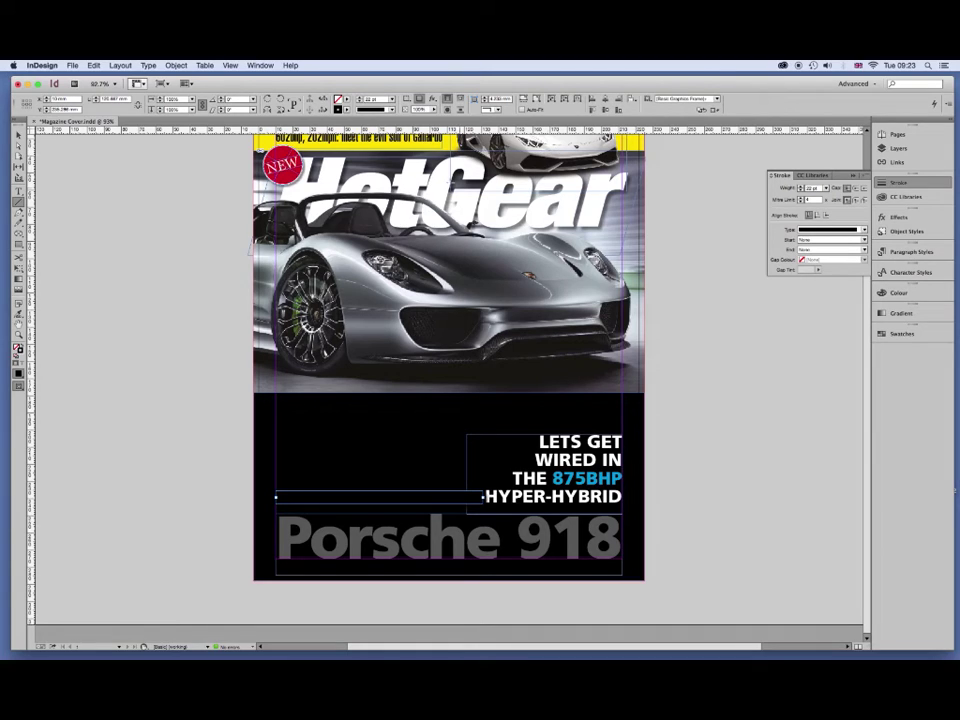
Colour the rule's stroke cyan, move it to the pasteboard, and clear all its transparency effects.
left_click(348, 110)
left_click(287, 141)
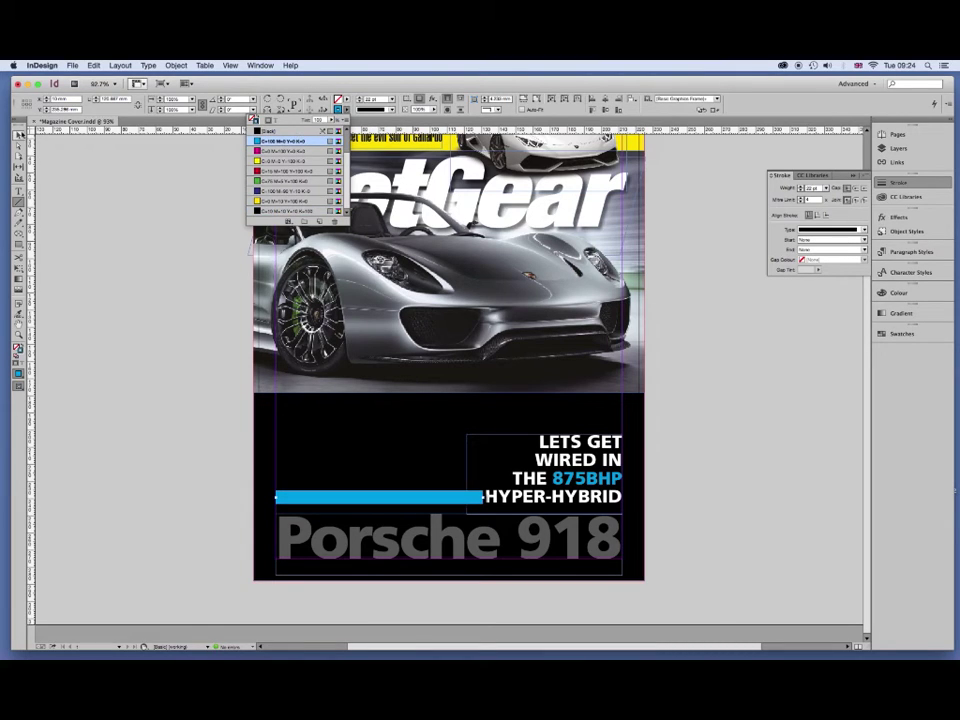
left_click(15, 105)
left_click_drag(484, 497, 477, 497)
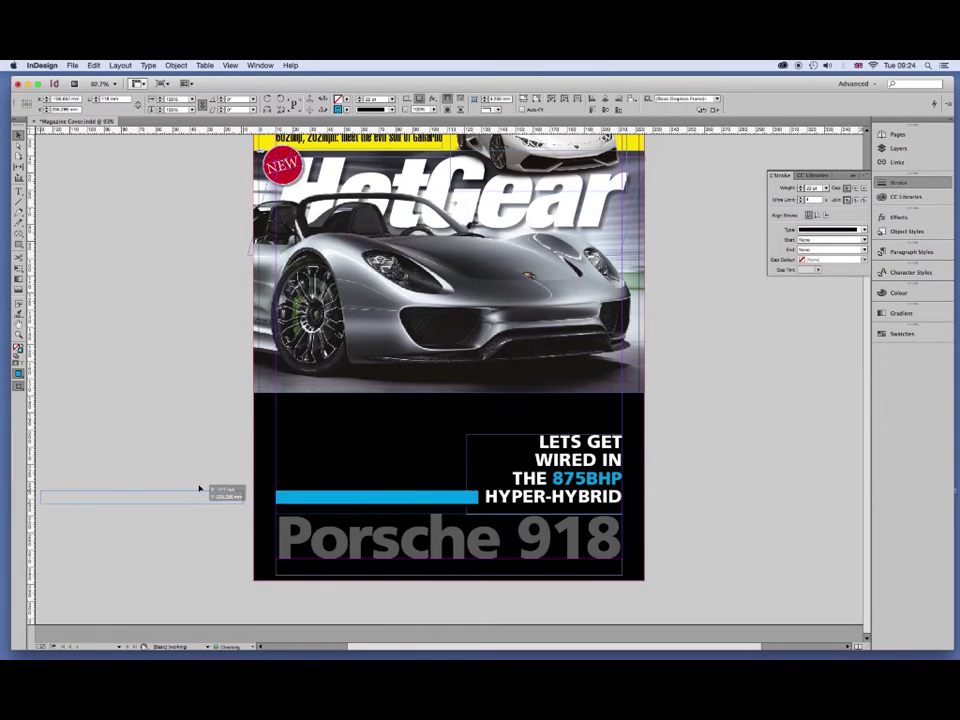
left_click_drag(452, 497, 212, 497)
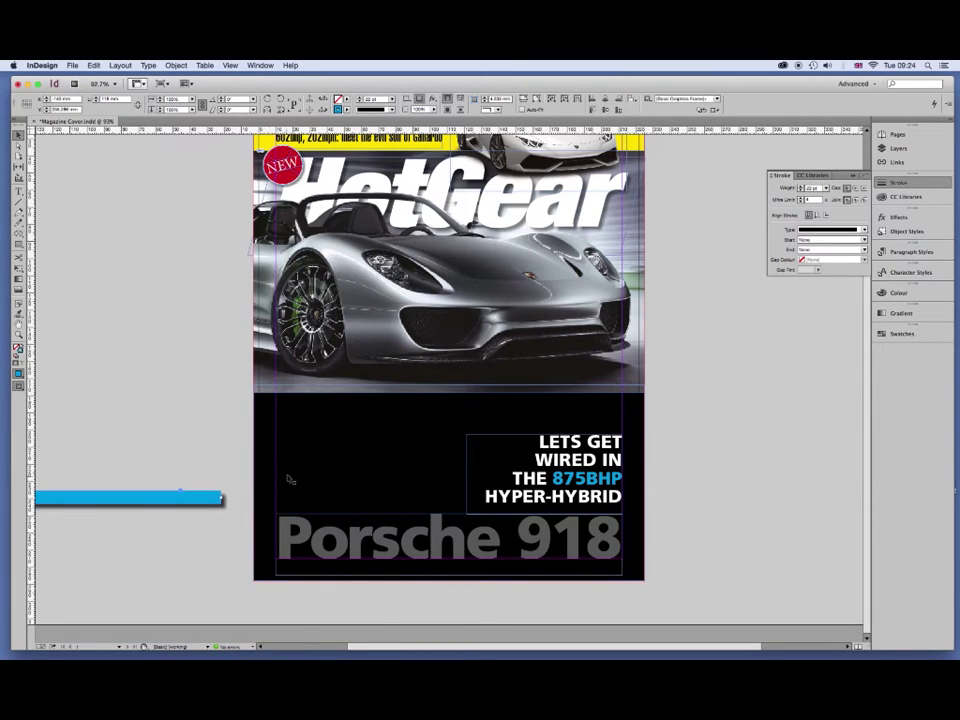
left_click(432, 100)
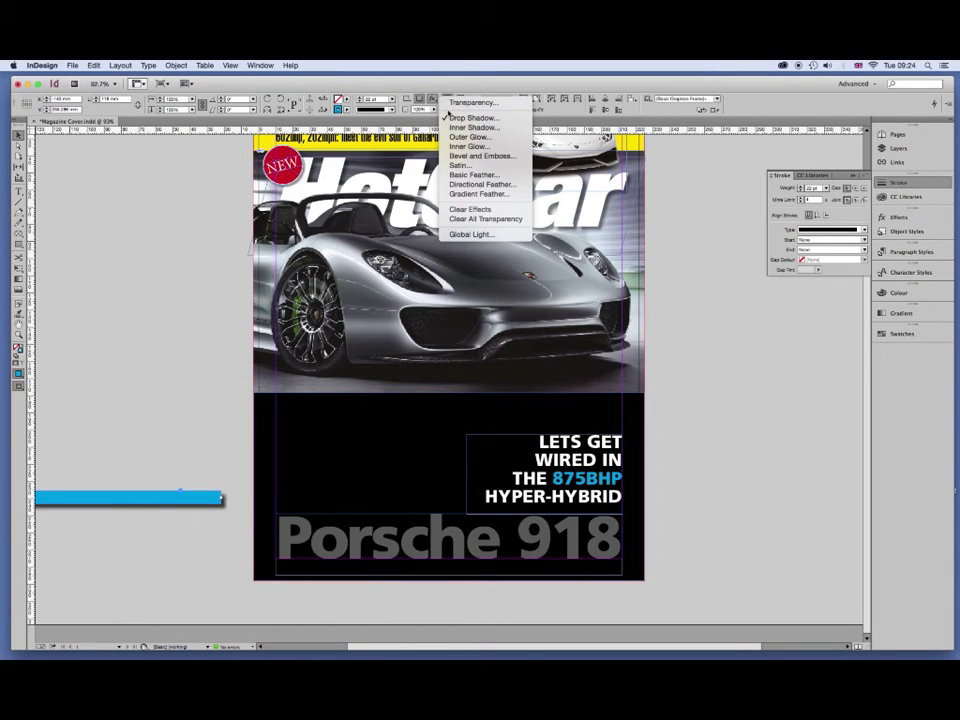
left_click(485, 218)
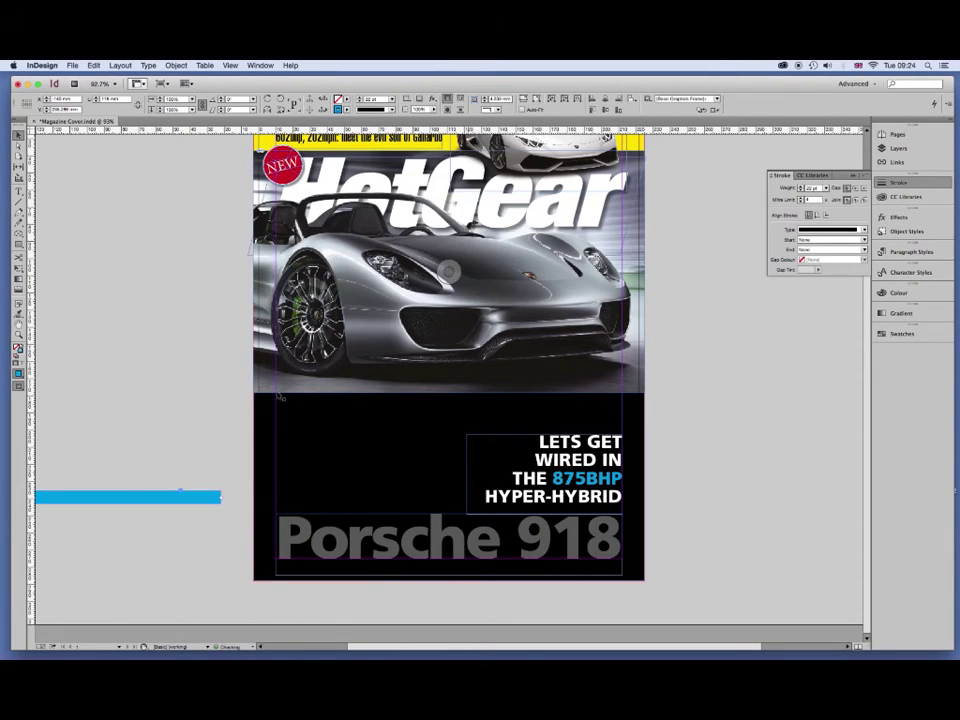
left_click_drag(186, 492, 445, 517)
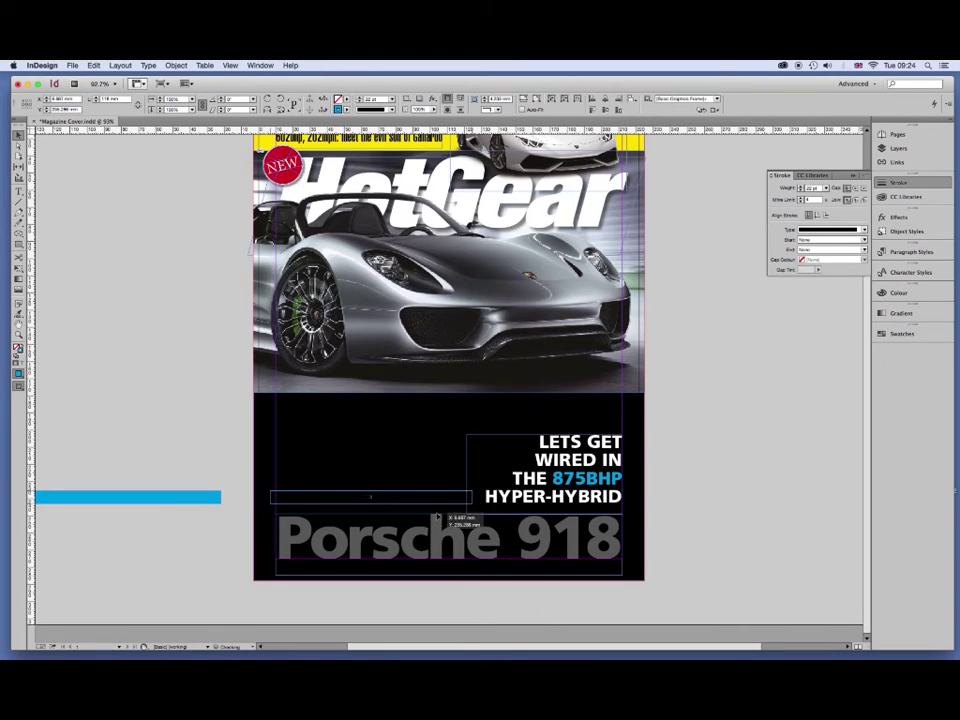
Drop the rule left of HYPER-HYBRID and set its stroke weight to 20 pt.
left_click_drag(445, 517, 441, 517)
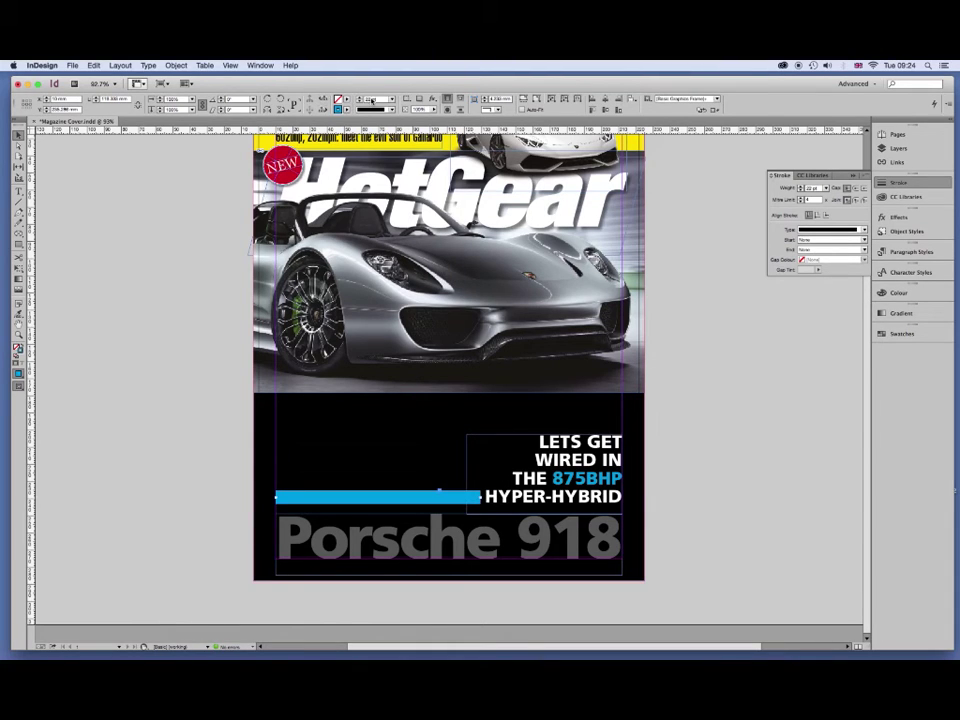
double_click(811, 187)
type("21")
key("Return")
double_click(812, 188)
type("20")
key("Return")
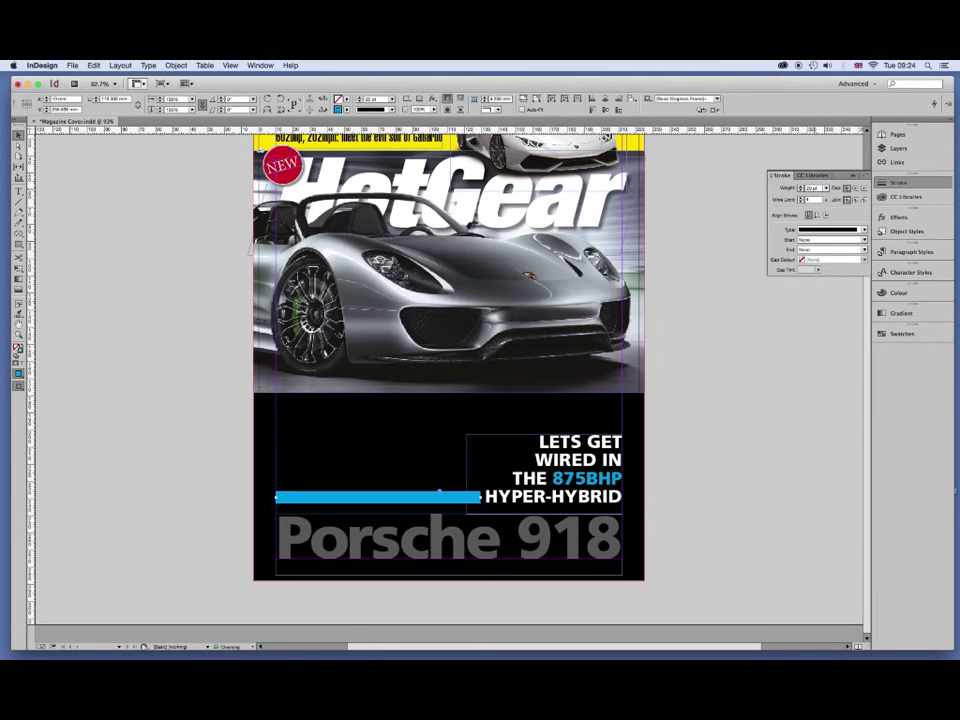
Change the rule's stroke type to Straight Hash and review the striped result.
left_click(818, 229)
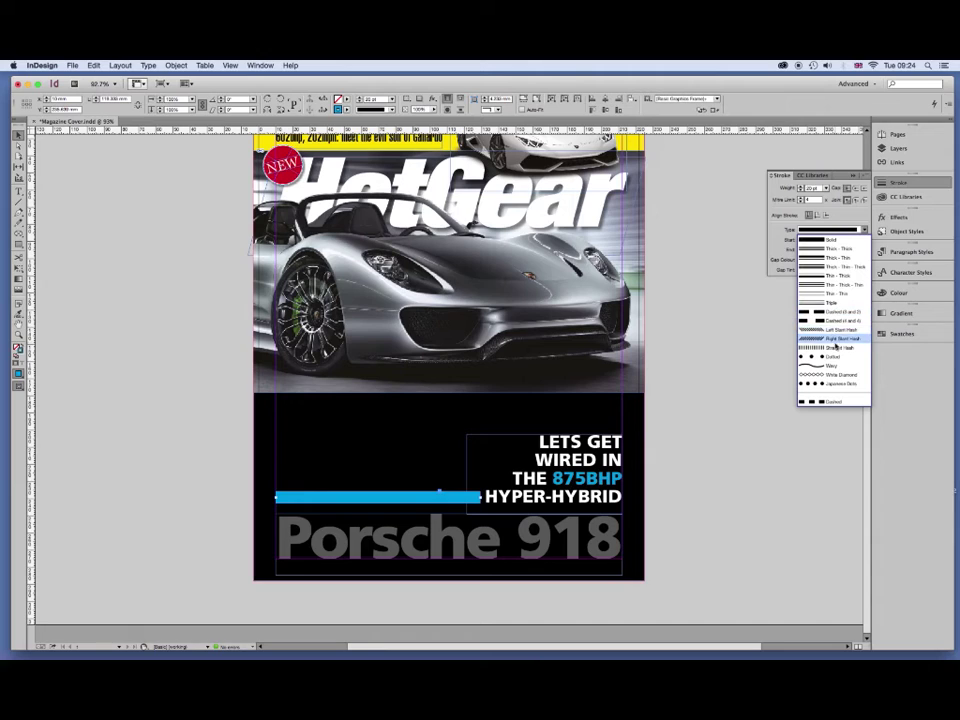
left_click(834, 346)
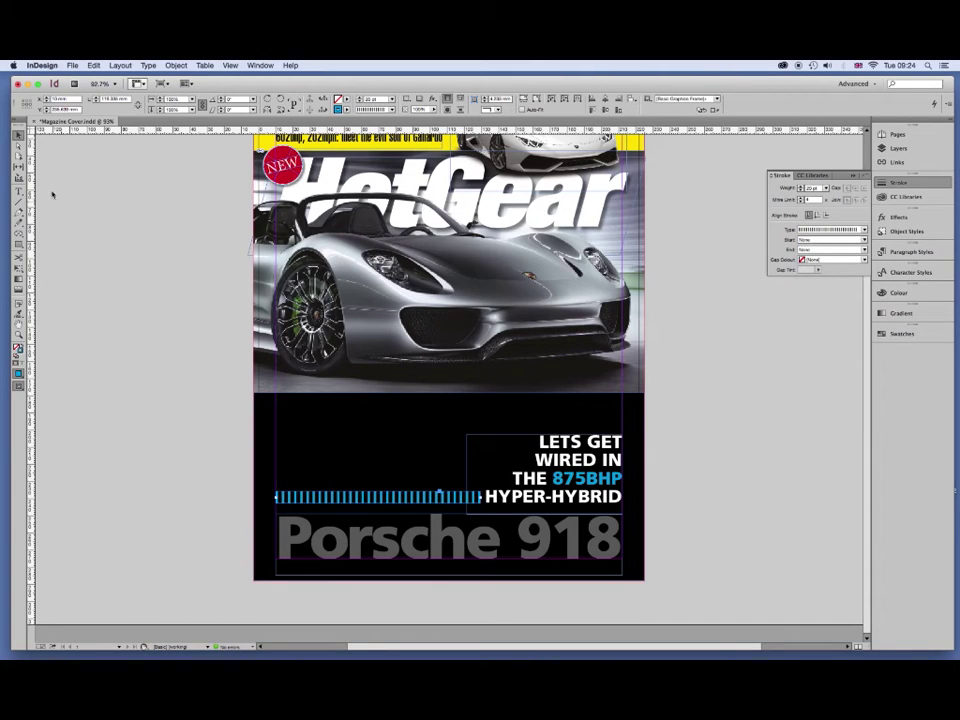
left_click(109, 210)
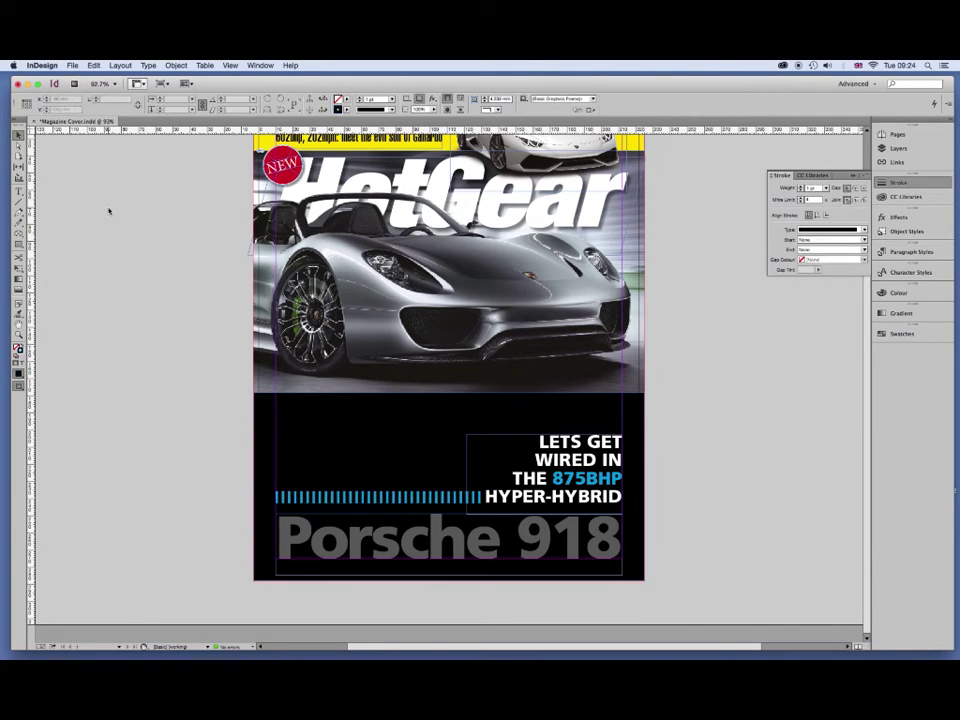
left_click(439, 495)
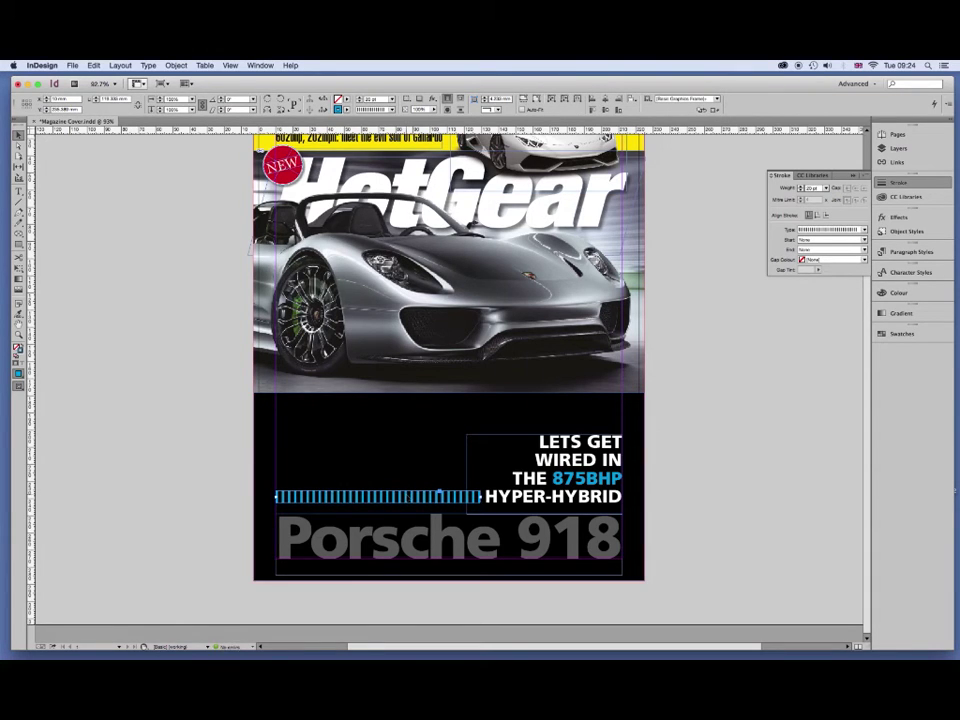
left_click(236, 455)
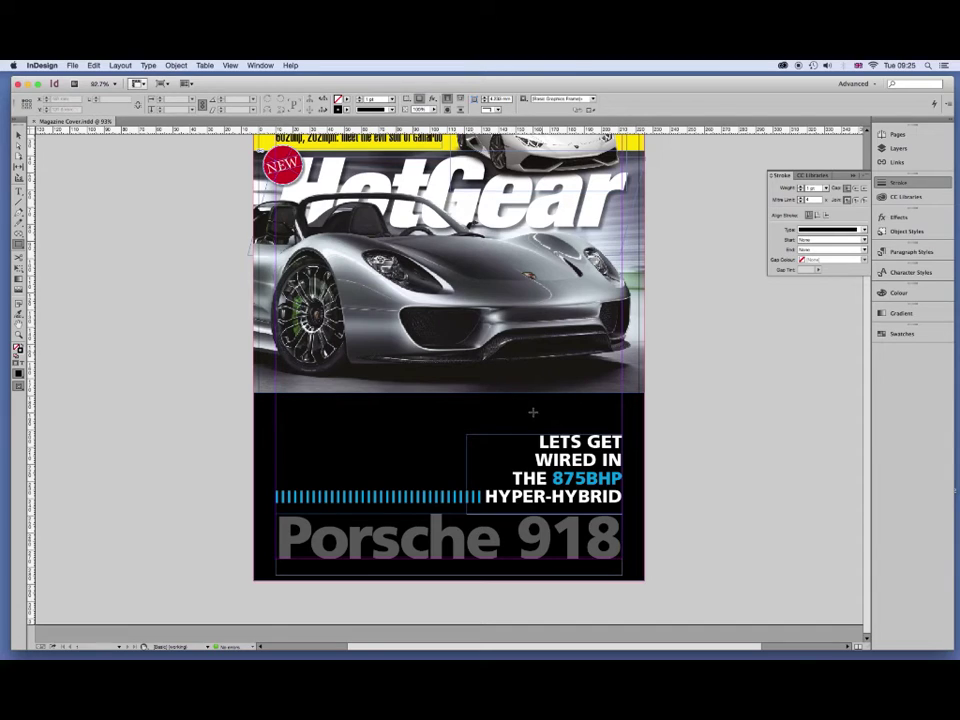
Draw a rectangle frame above LETS GET WIRED IN with a white [Paper] fill.
left_click_drag(470, 407, 622, 420)
left_click(347, 99)
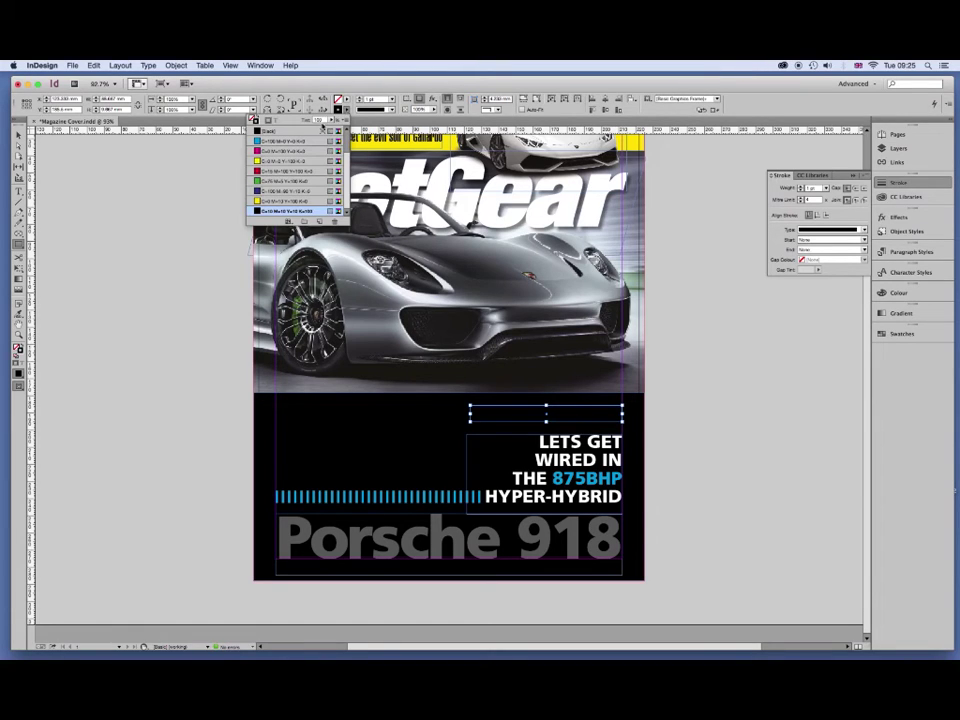
scroll(300, 140, "up", 3)
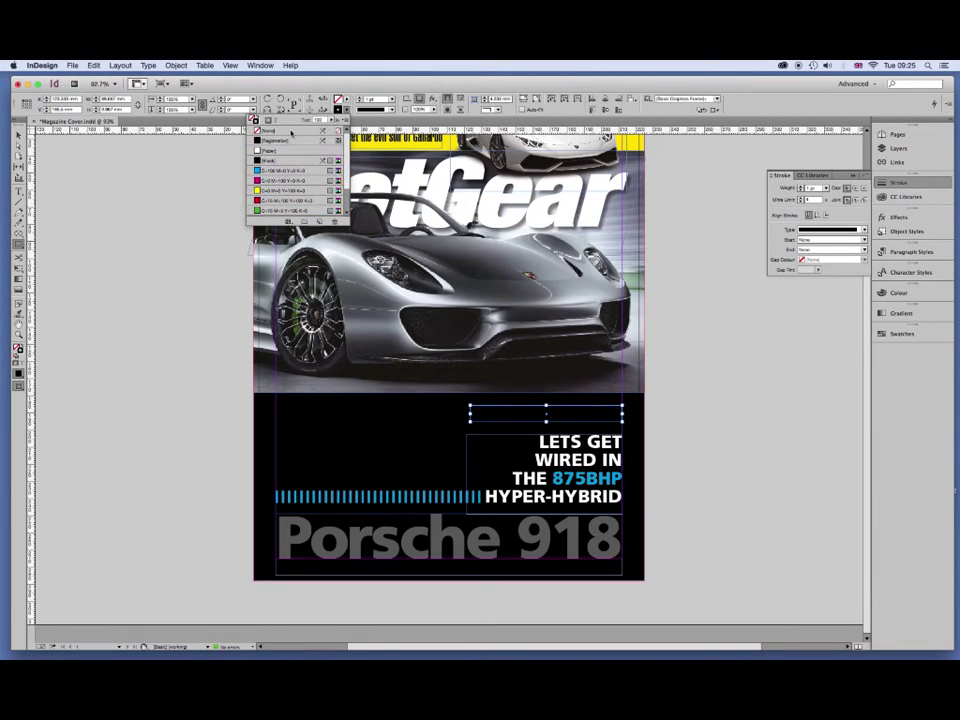
left_click(270, 131)
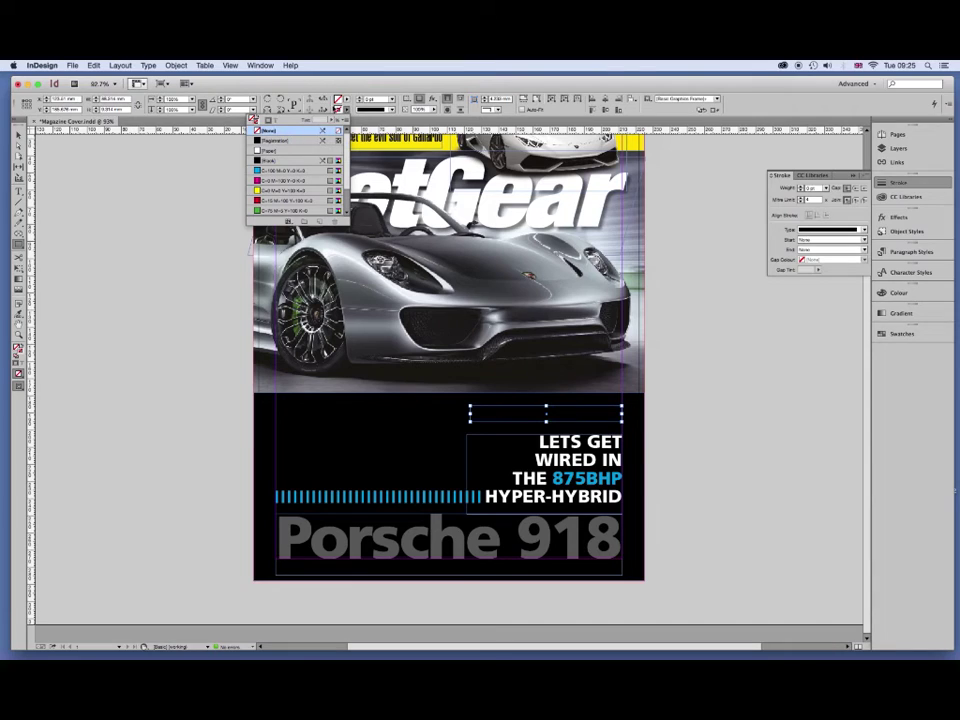
left_click(254, 100)
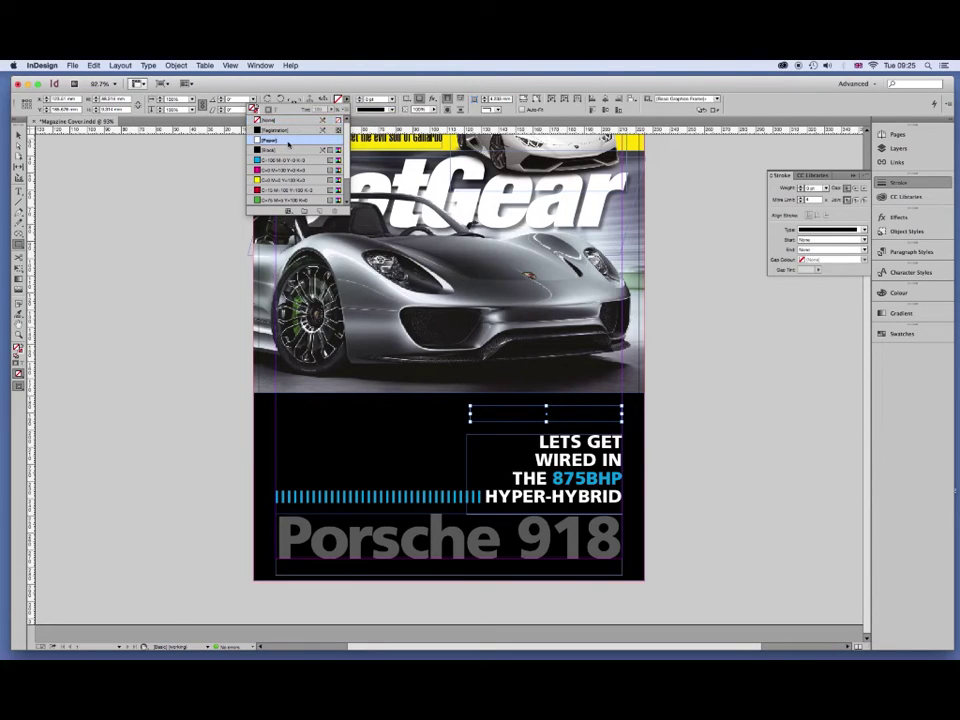
left_click(285, 141)
left_click(18, 133)
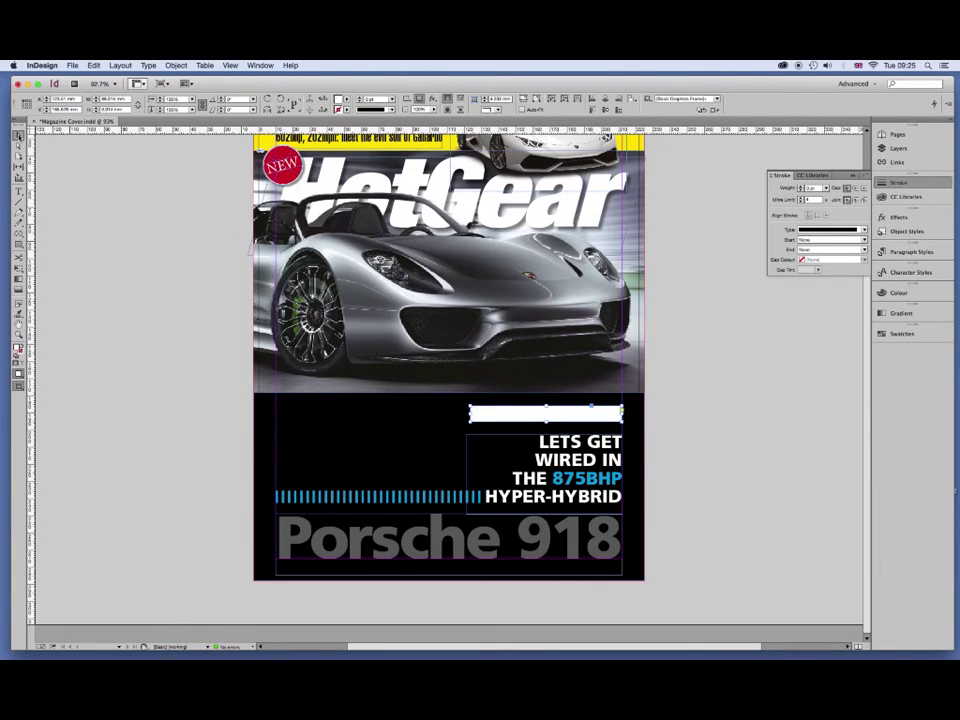
Place Barcode.png into the white frame and fit the content proportionally.
left_click(73, 65)
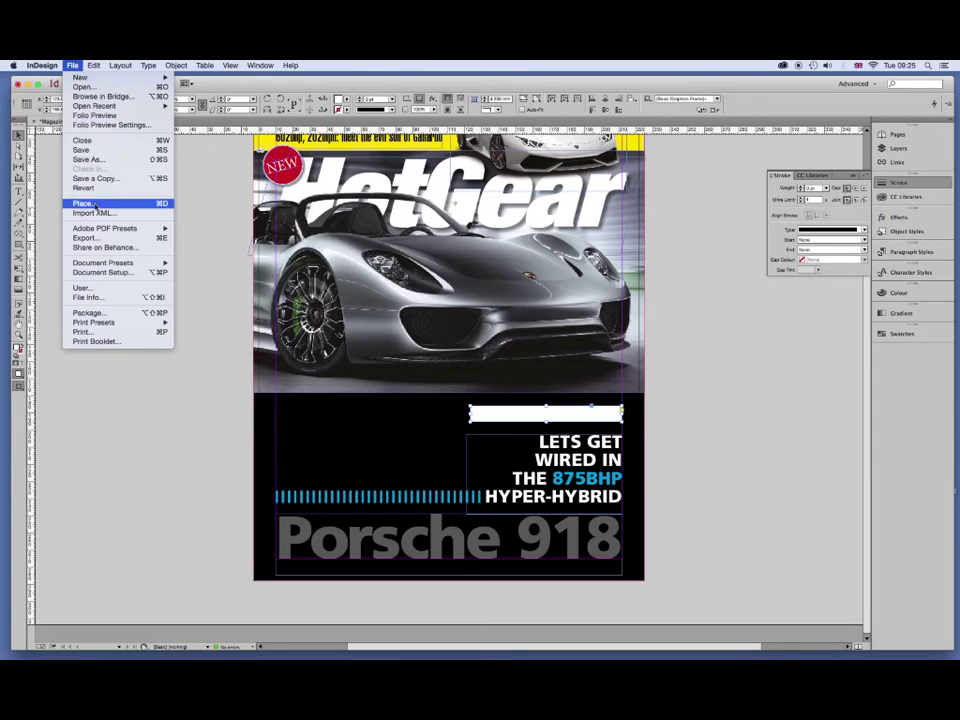
left_click(92, 203)
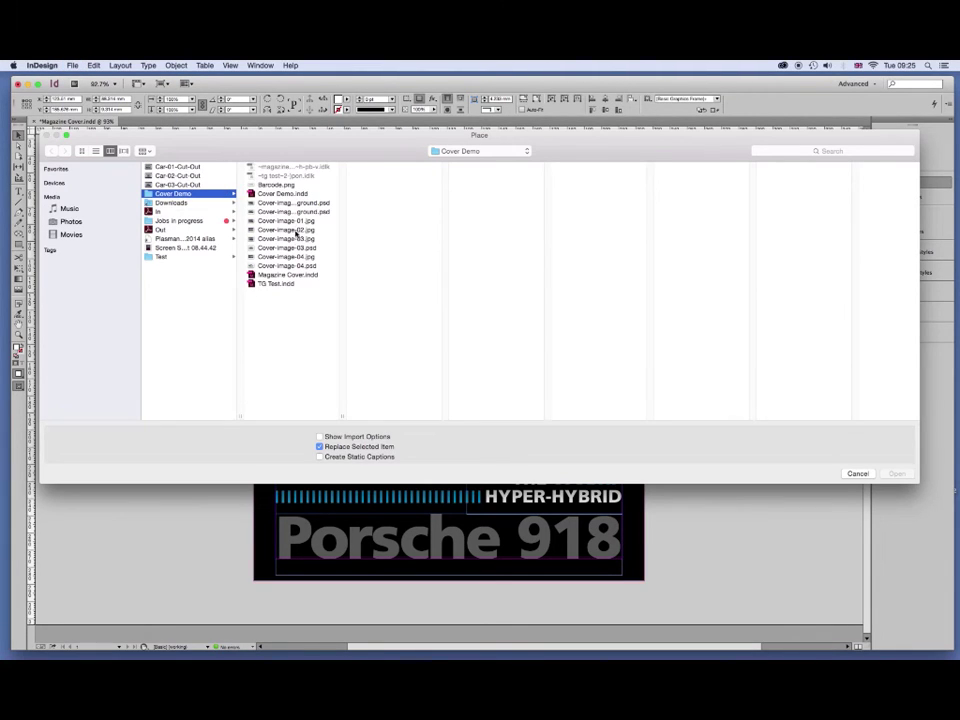
left_click(278, 185)
left_click(895, 473)
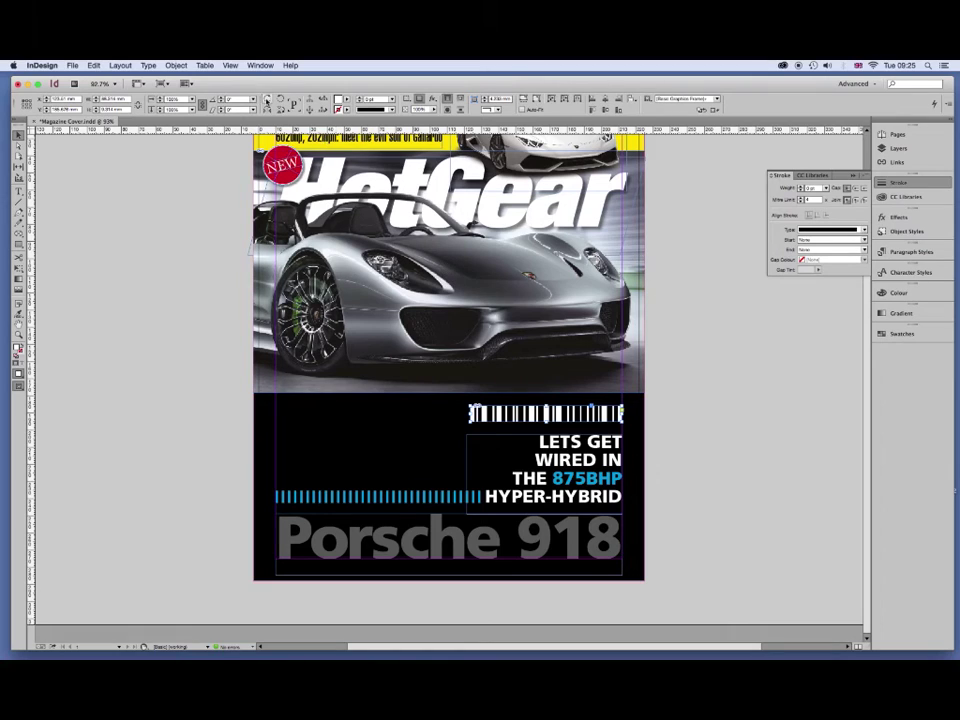
left_click(176, 65)
mouse_move(182, 240)
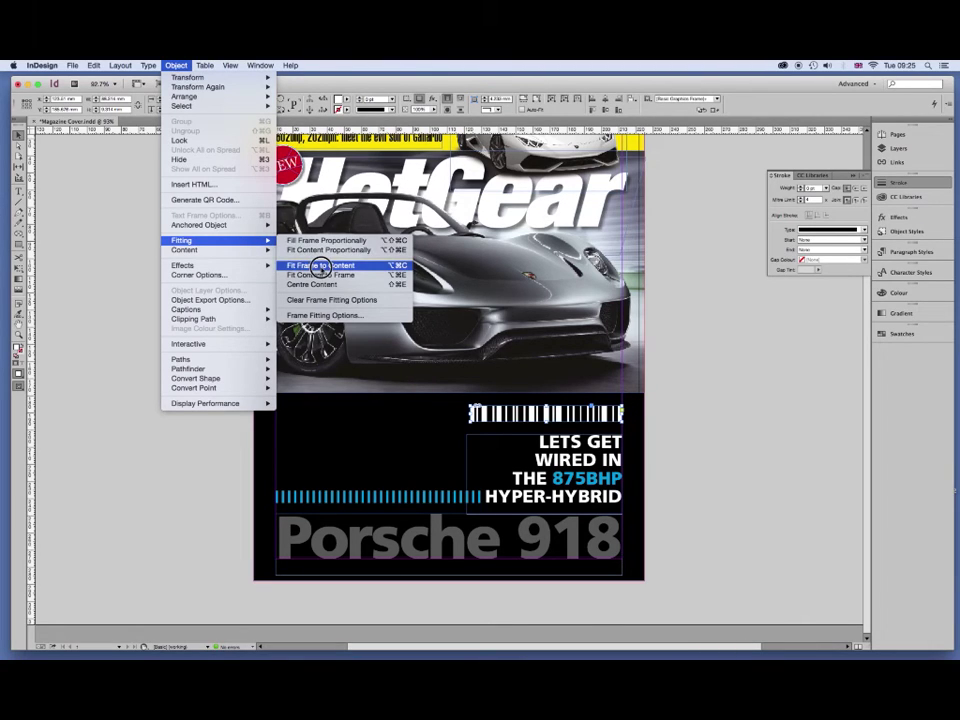
left_click(324, 249)
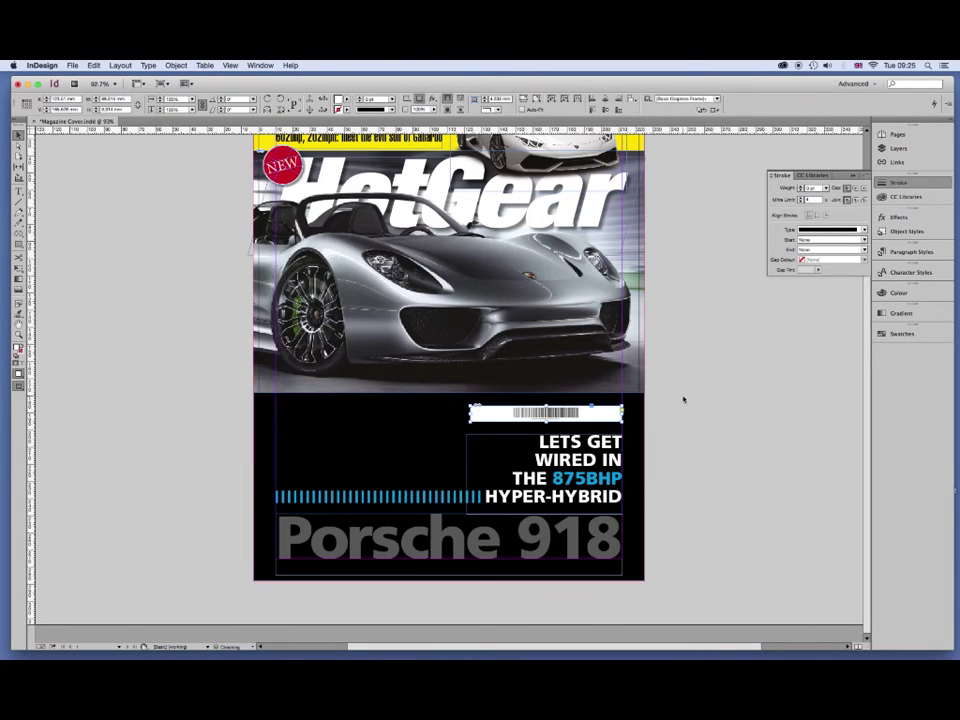
Zoom in on the barcode and nudge the barcode image slightly left within its white bar.
left_click(18, 335)
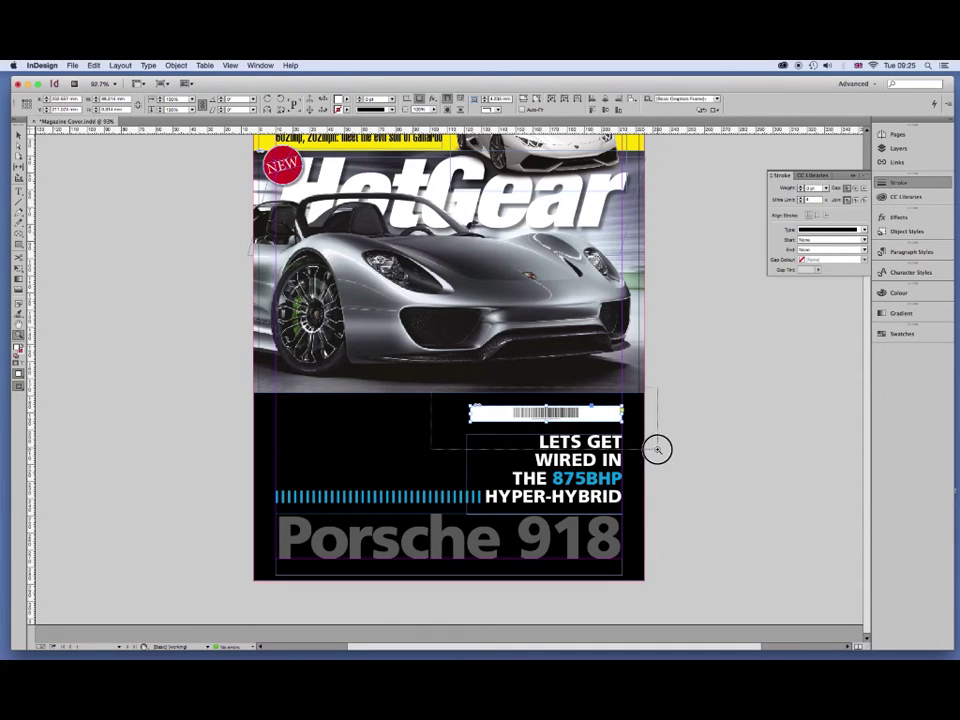
left_click_drag(658, 450, 455, 385)
key("v")
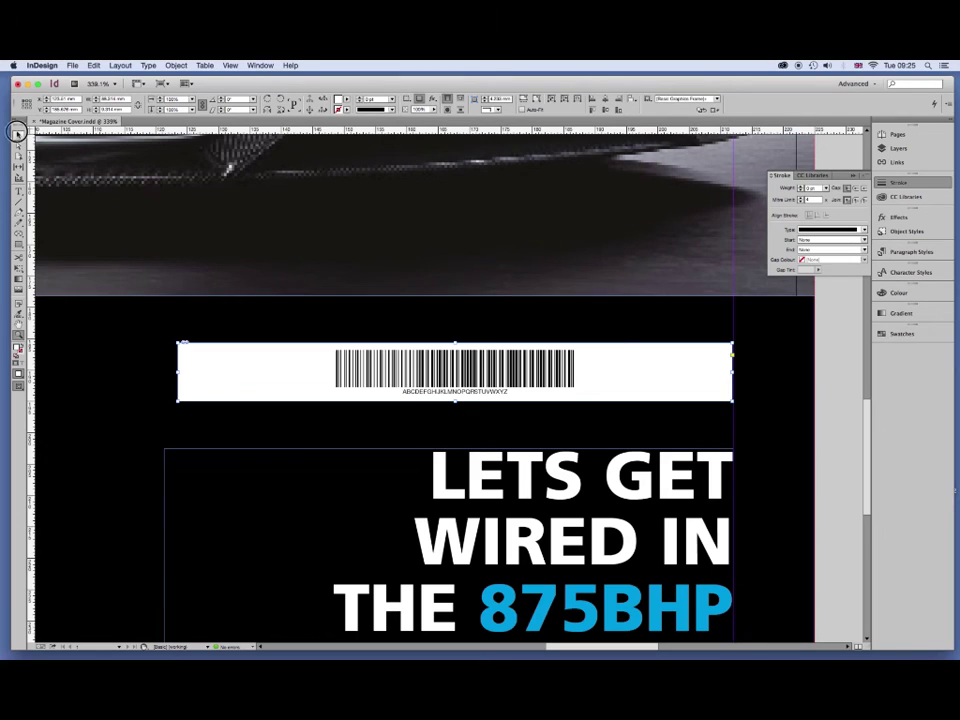
left_click_drag(453, 370, 614, 382)
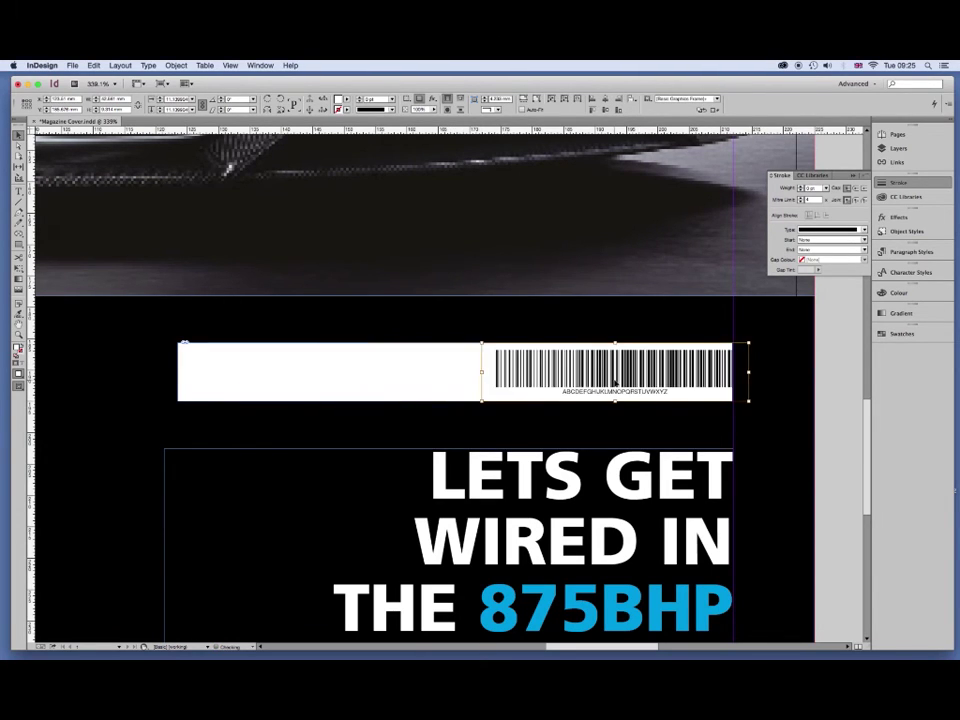
key("Left")
key("Left")
key("Left")
key("Left")
key("Left")
key("Left")
key("Left")
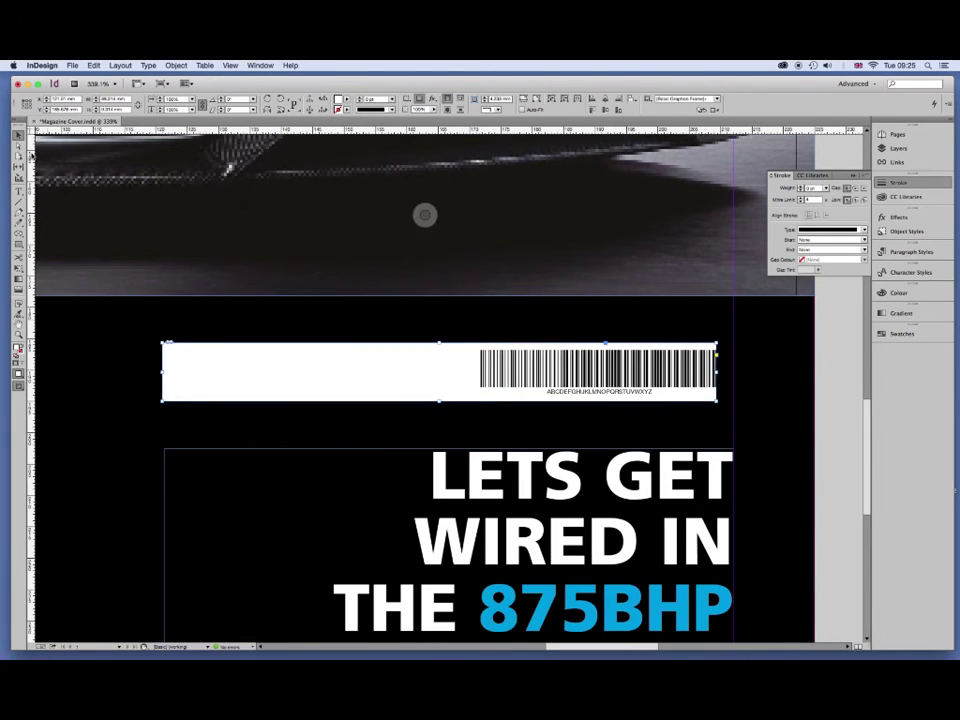
left_click_drag(272, 357, 289, 358)
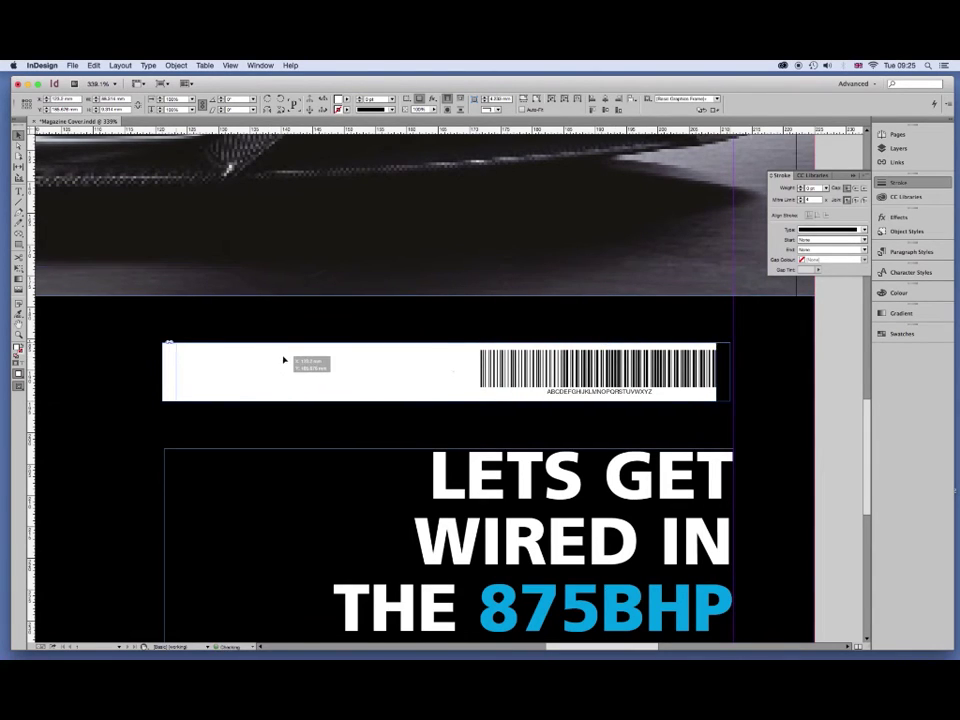
mouse_move(598, 370)
left_click(456, 372)
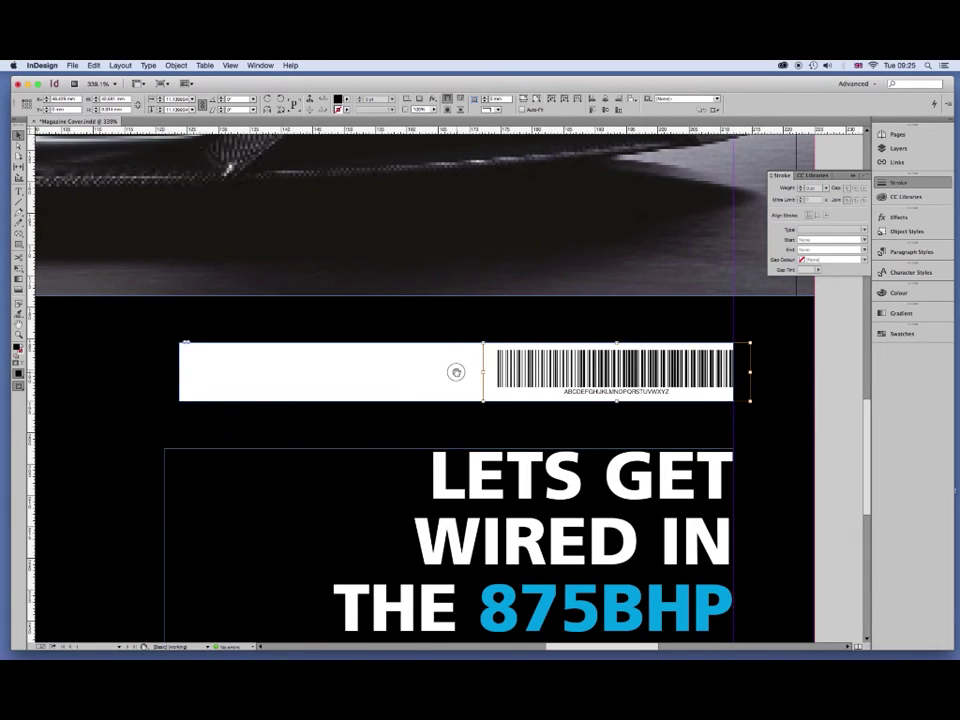
key("Left")
key("Left")
key("Left")
key("Left")
key("Left")
key("Left")
key("Right")
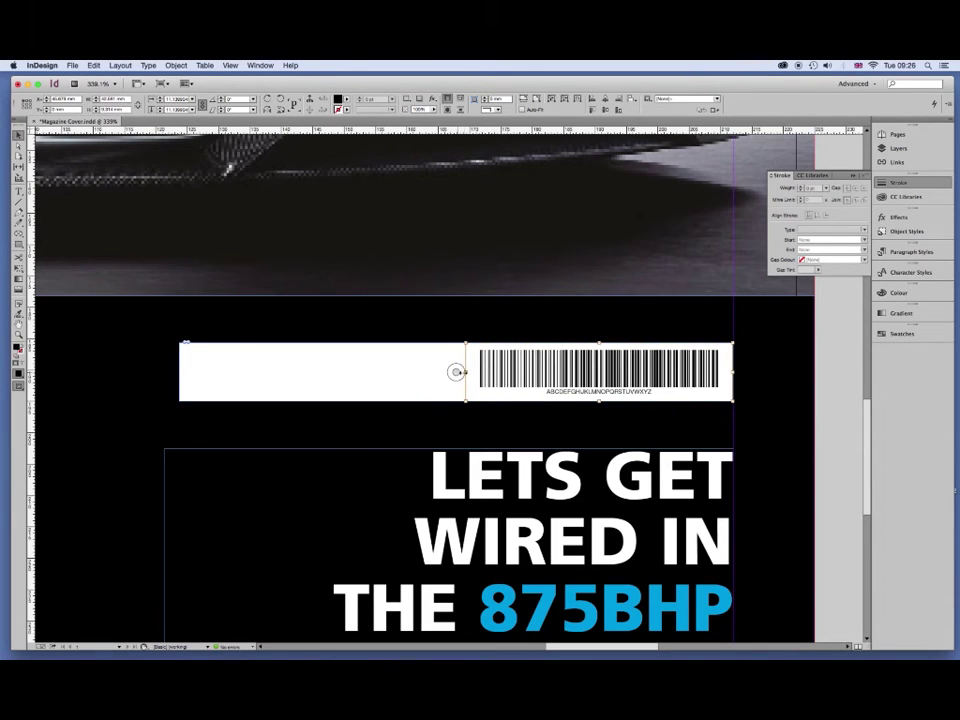
left_click(18, 190)
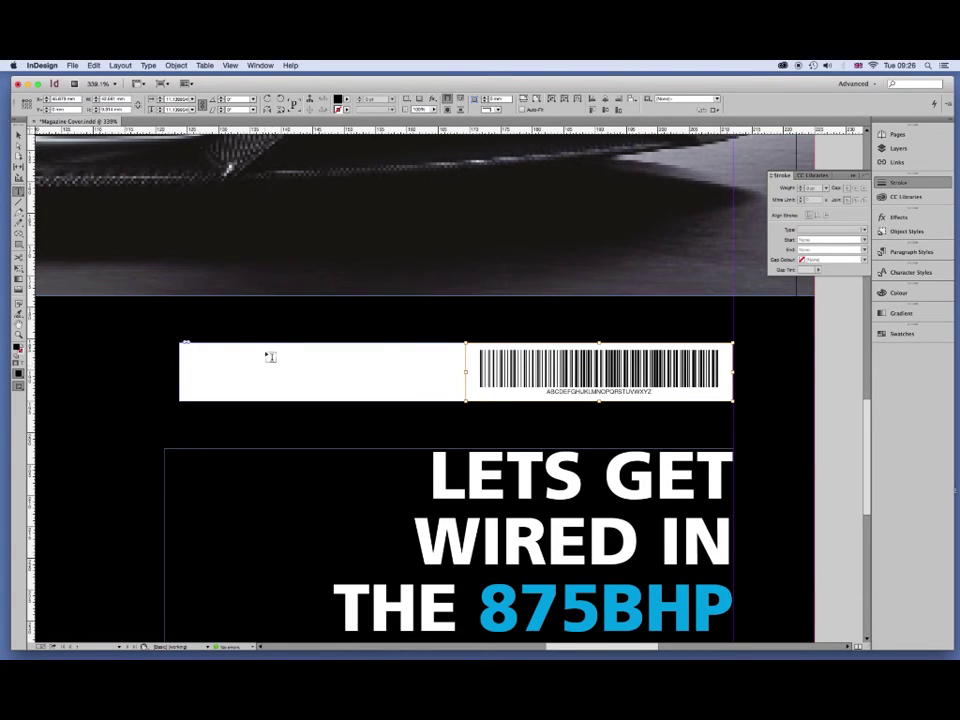
Add a '£1.50' price text frame left of the barcode, set in bold Frutiger.
left_click_drag(266, 352, 381, 385)
type("£1.50")
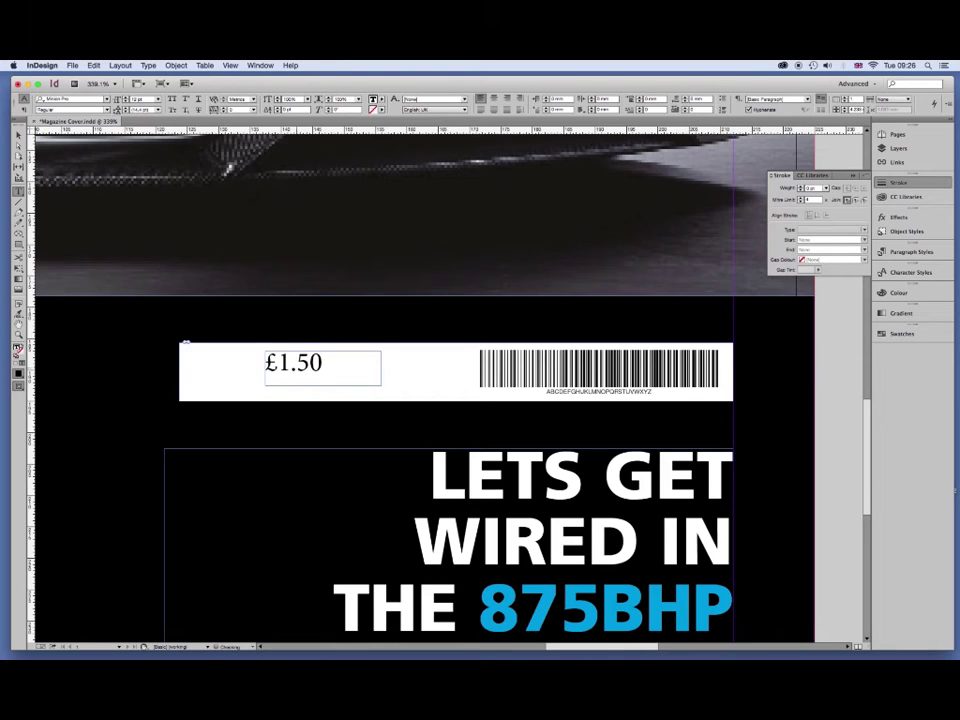
left_click_drag(327, 364, 262, 364)
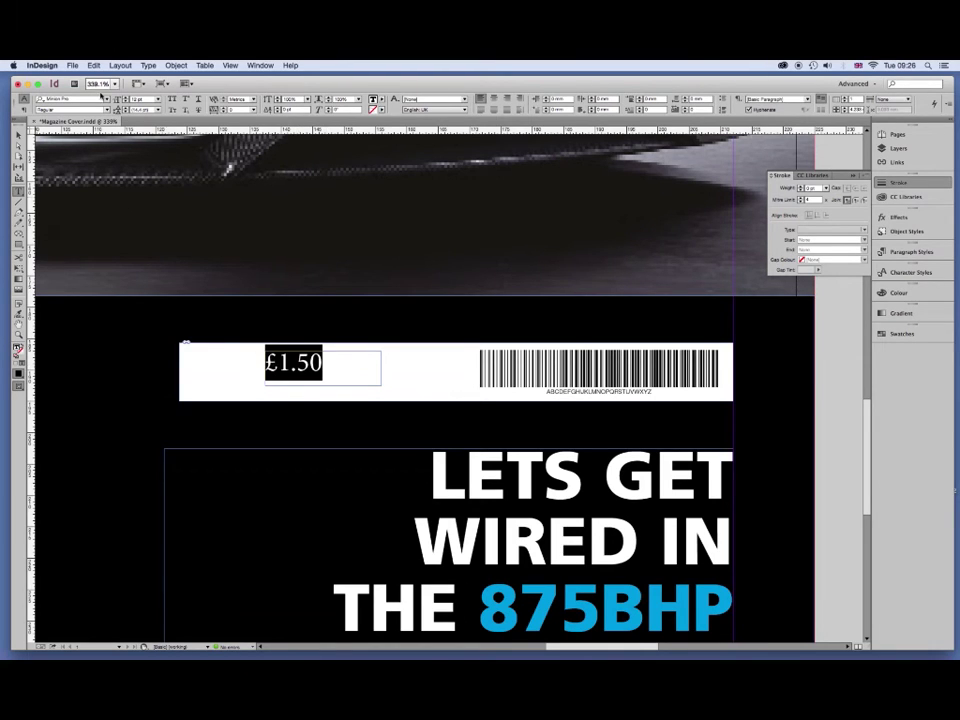
left_click(104, 99)
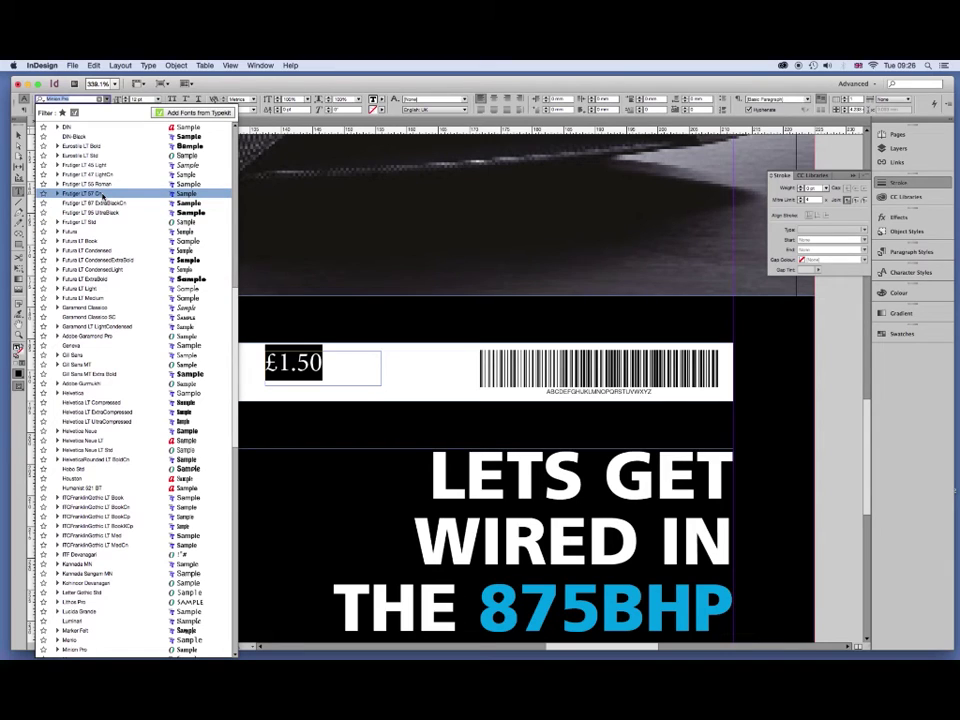
left_click(101, 193)
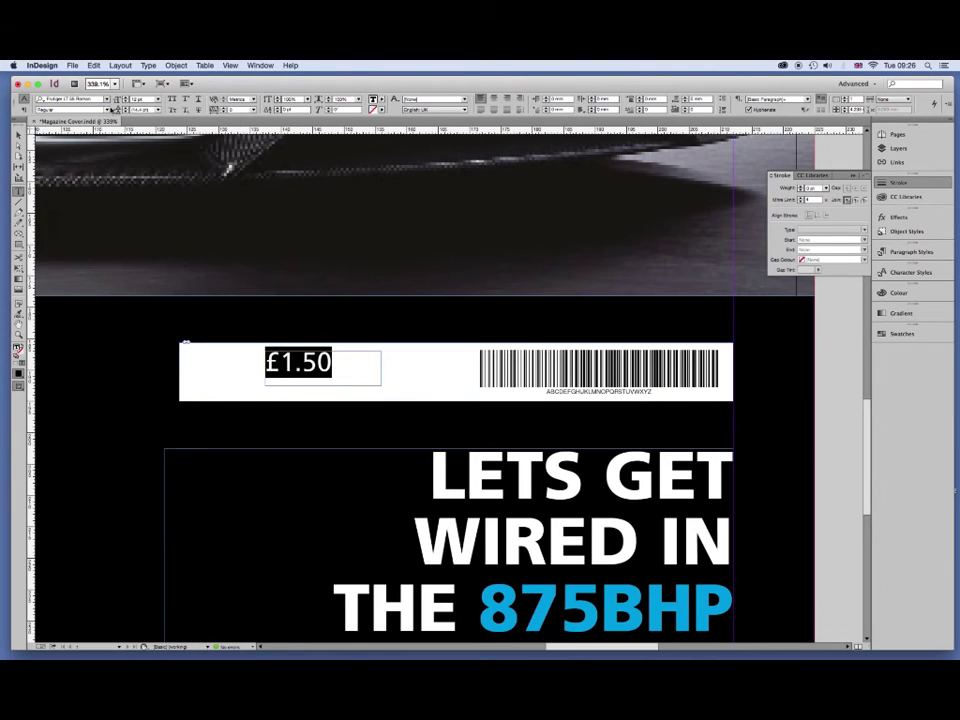
left_click(107, 108)
left_click(75, 139)
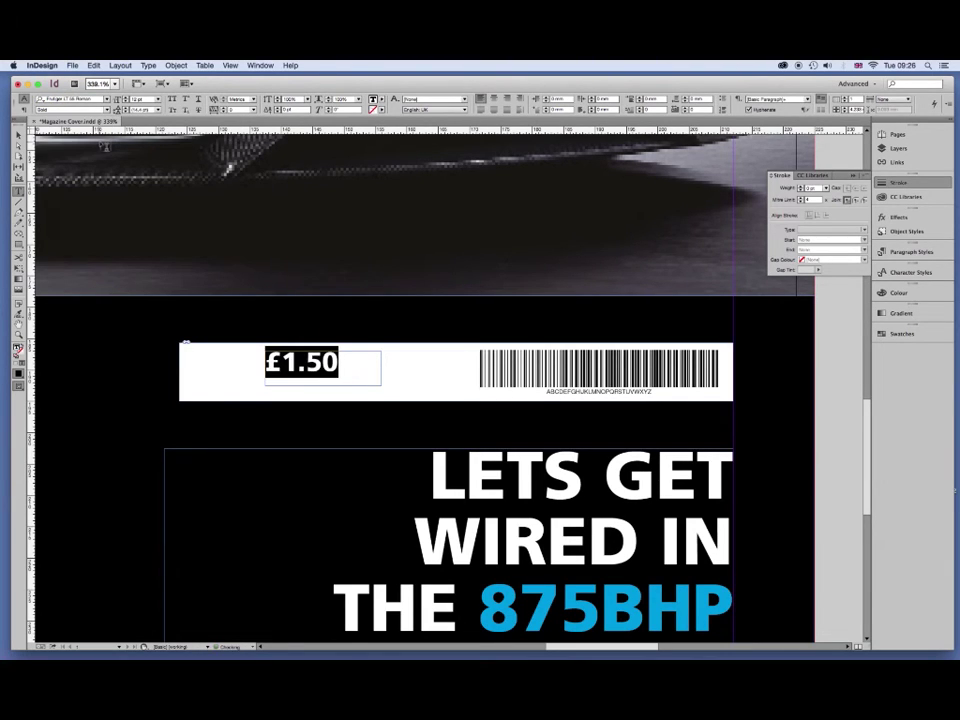
key("Escape")
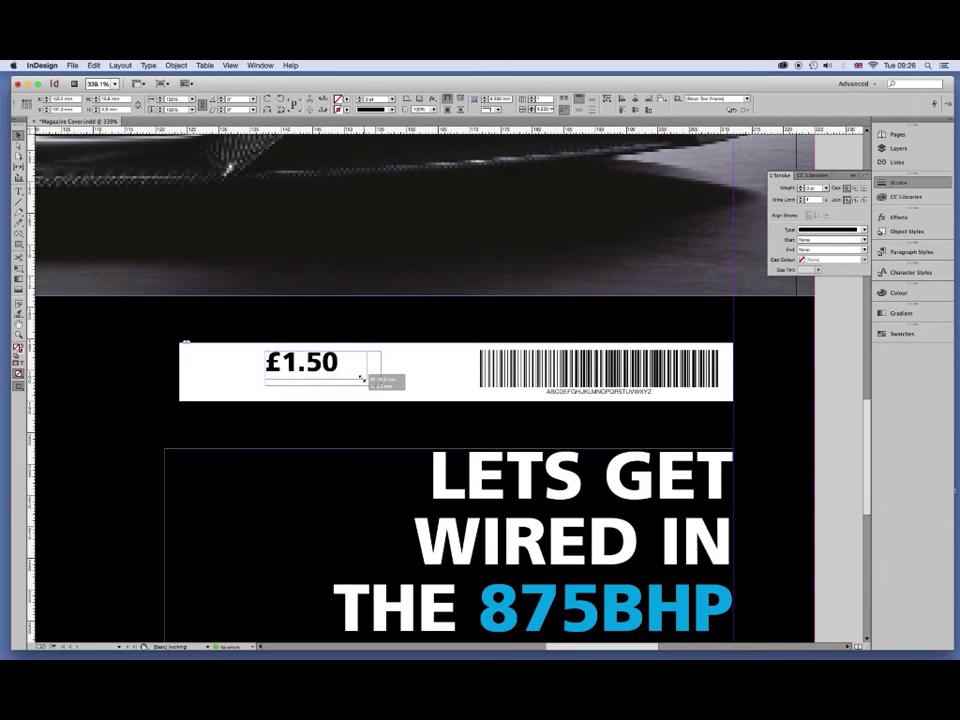
Fit the £1.50 frame to its text, rotate it 90° beside the barcode, and deepen the white bar.
left_click_drag(380, 382, 344, 349)
double_click(344, 349)
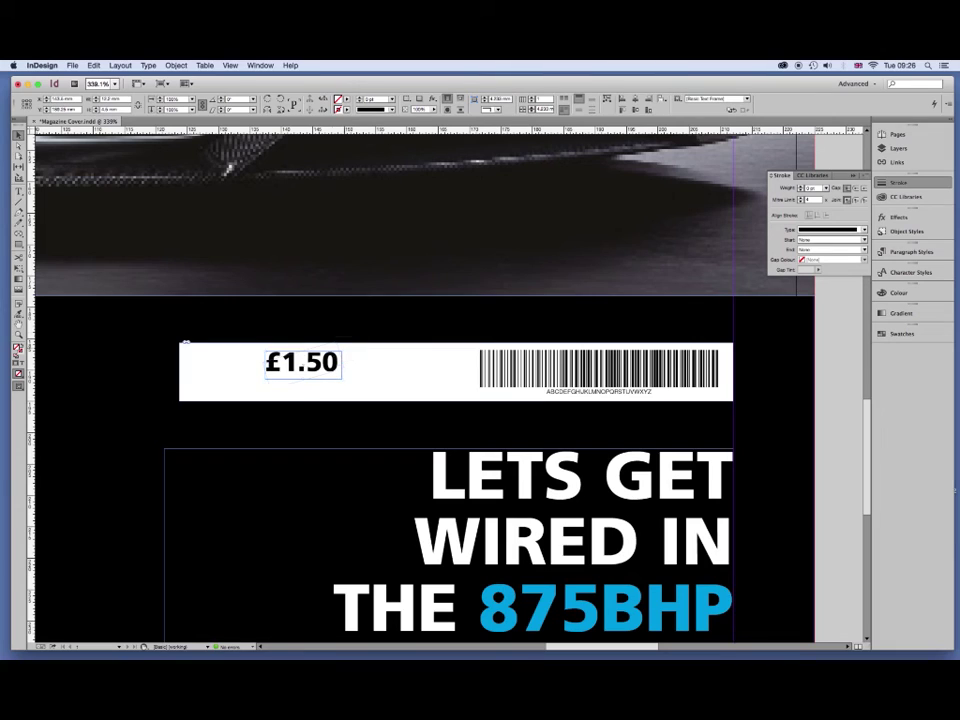
mouse_move(318, 403)
left_mouse_down()
mouse_move(293, 333)
mouse_move(301, 360)
mouse_move(444, 362)
left_mouse_up()
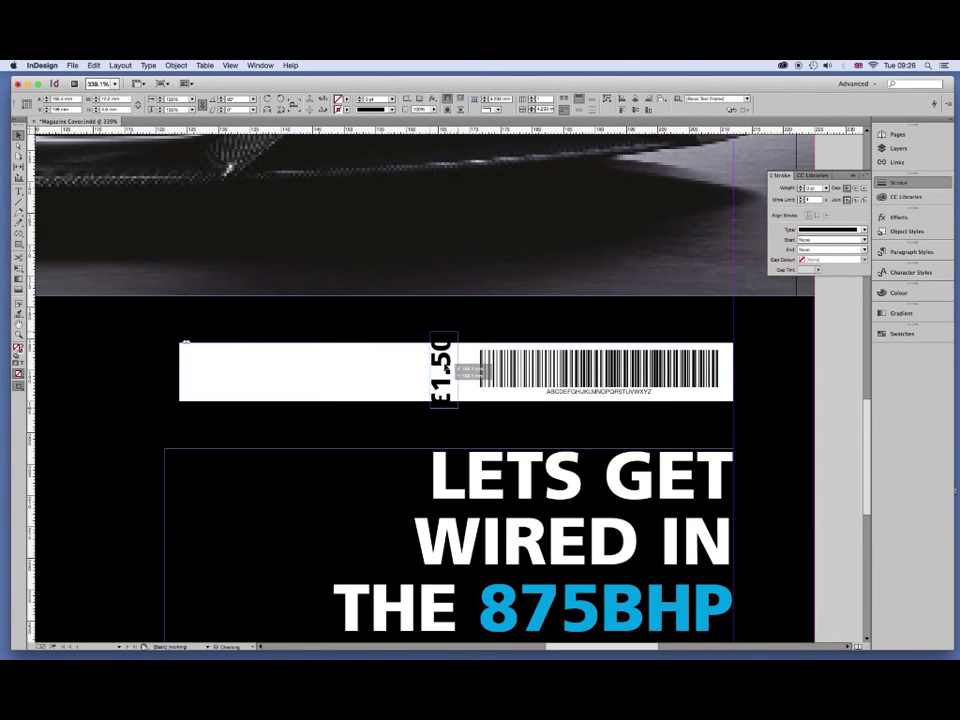
left_click_drag(452, 401, 455, 412)
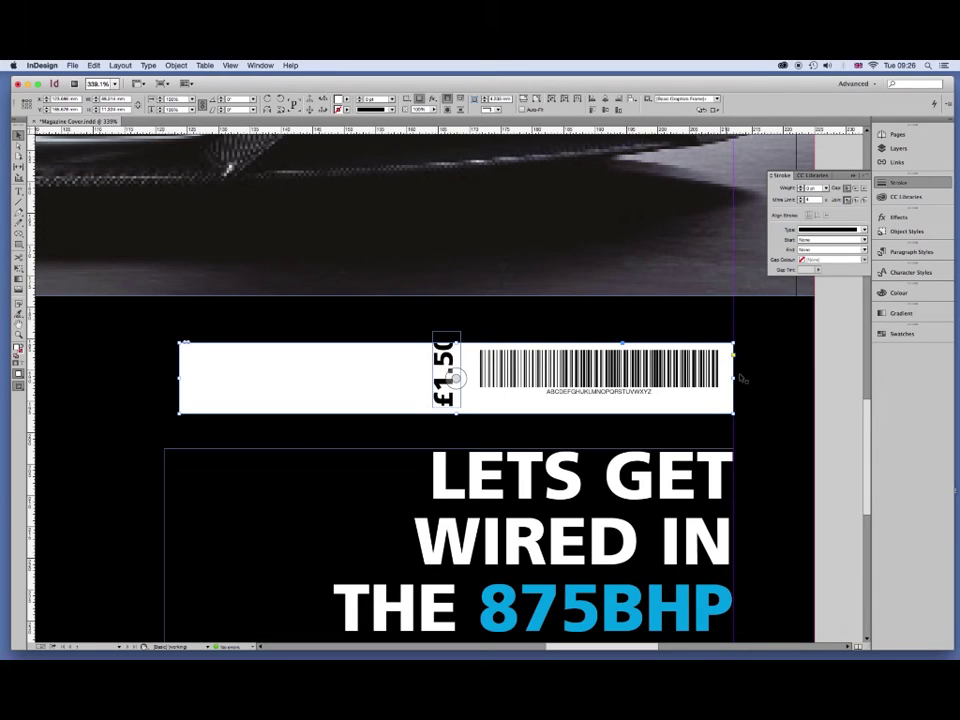
left_click(445, 370)
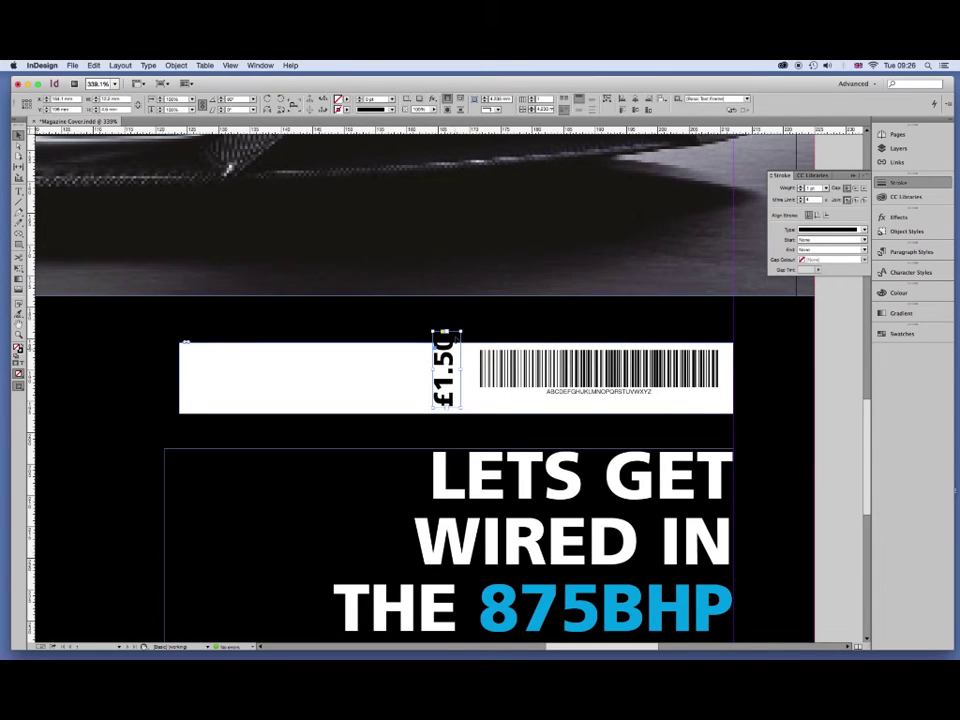
mouse_move(446, 331)
left_mouse_down()
mouse_move(460, 331)
mouse_move(446, 338)
mouse_move(446, 330)
mouse_move(457, 371)
mouse_move(441, 372)
left_mouse_up()
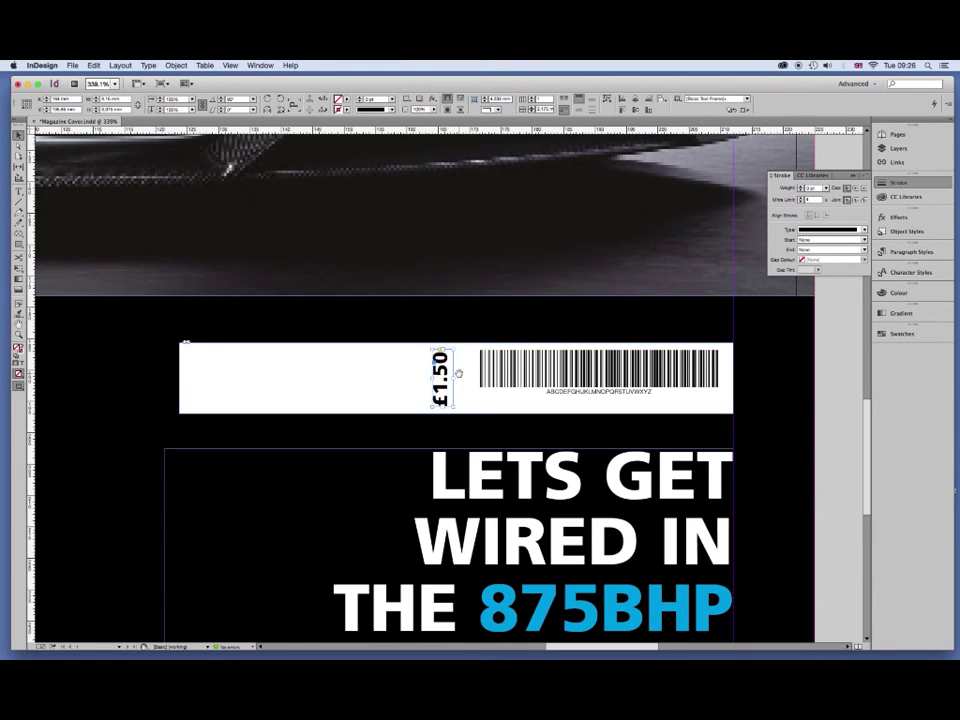
left_click(468, 375)
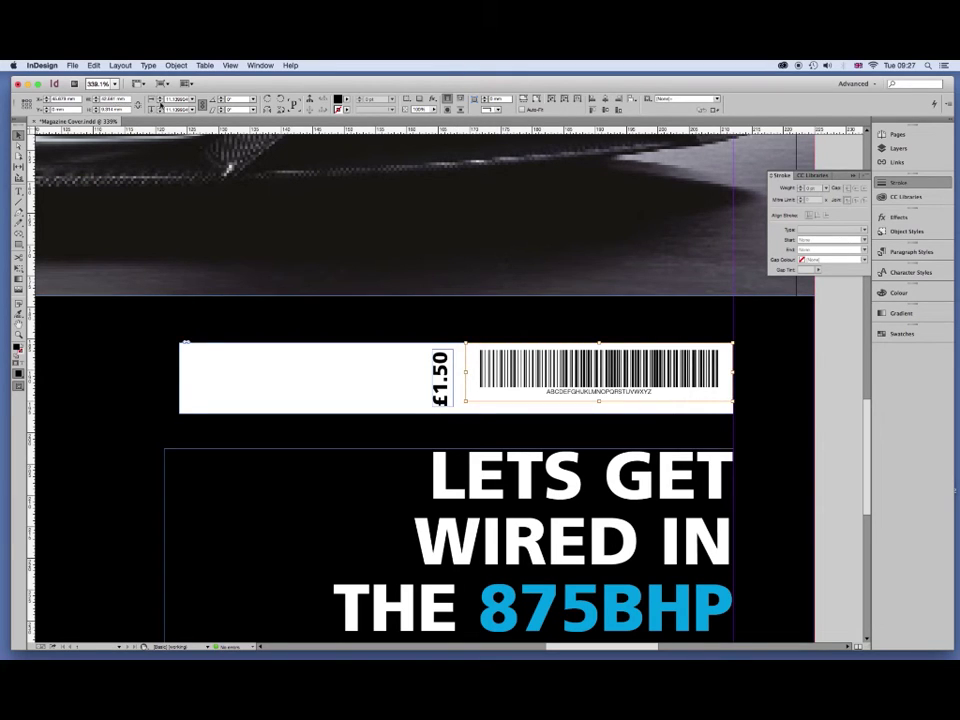
Scale the barcode frame to 125% height and line up the barcode and price side by side.
double_click(180, 100)
type("125")
key("Return")
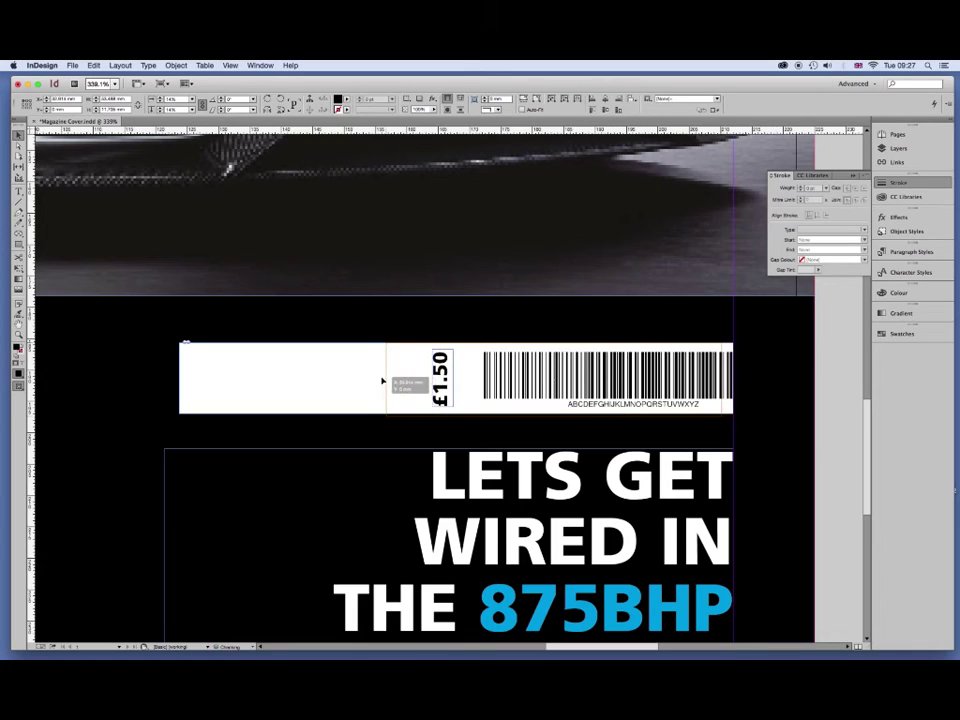
left_click_drag(457, 378, 381, 381)
key("Right")
key("Right")
key("Right")
key("Right")
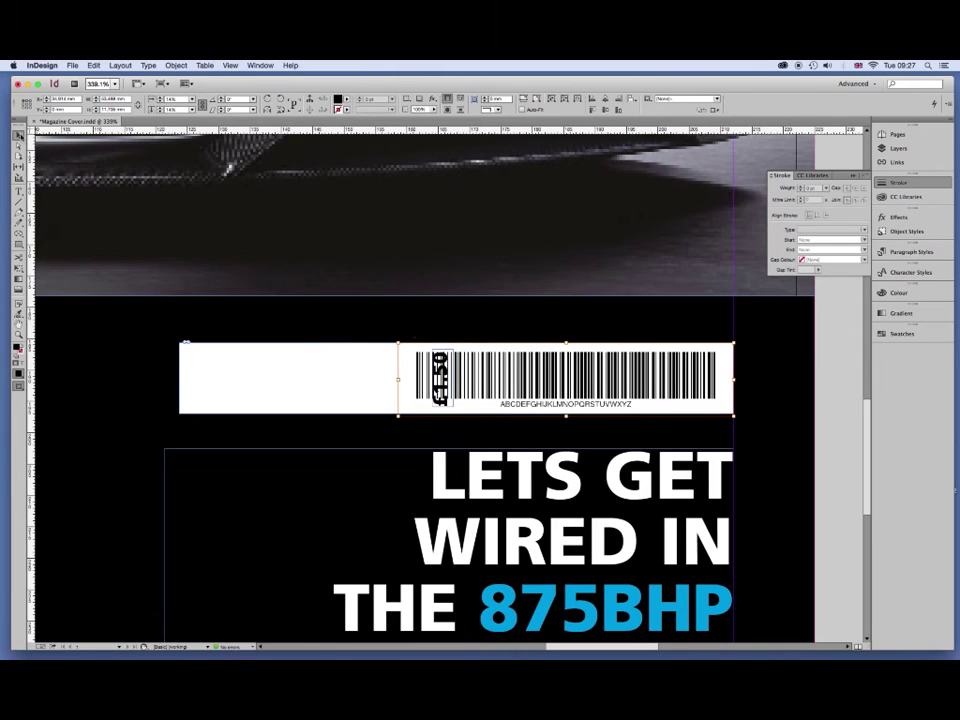
left_click_drag(436, 377, 388, 376)
Trim the white bar's left edge to the price, hide guides, and fit the cover in the window.
left_click(202, 386)
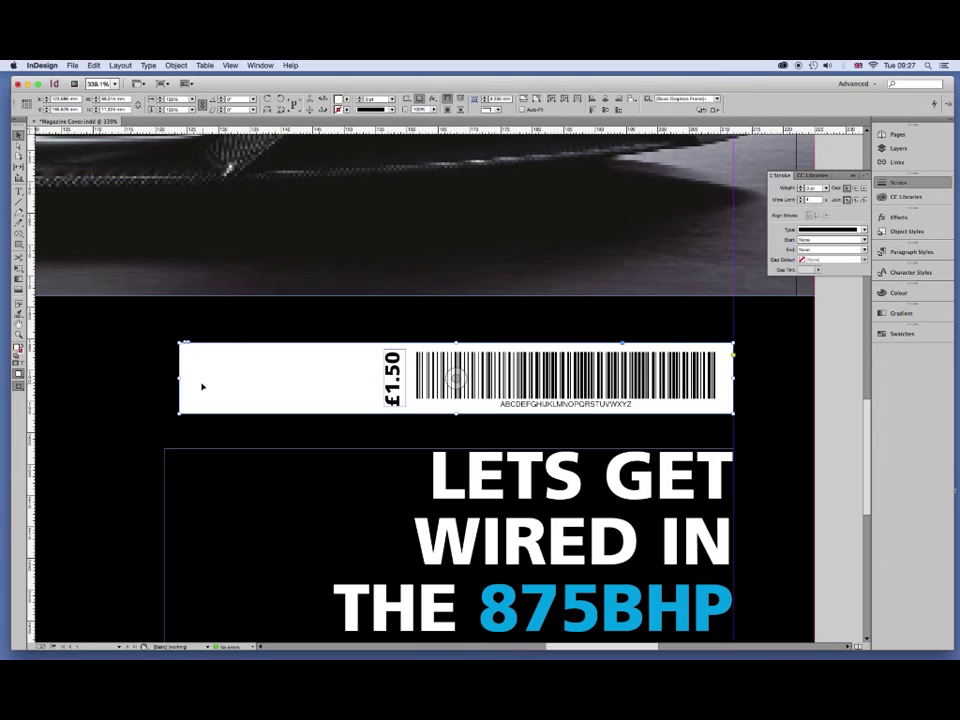
left_click_drag(180, 386, 368, 387)
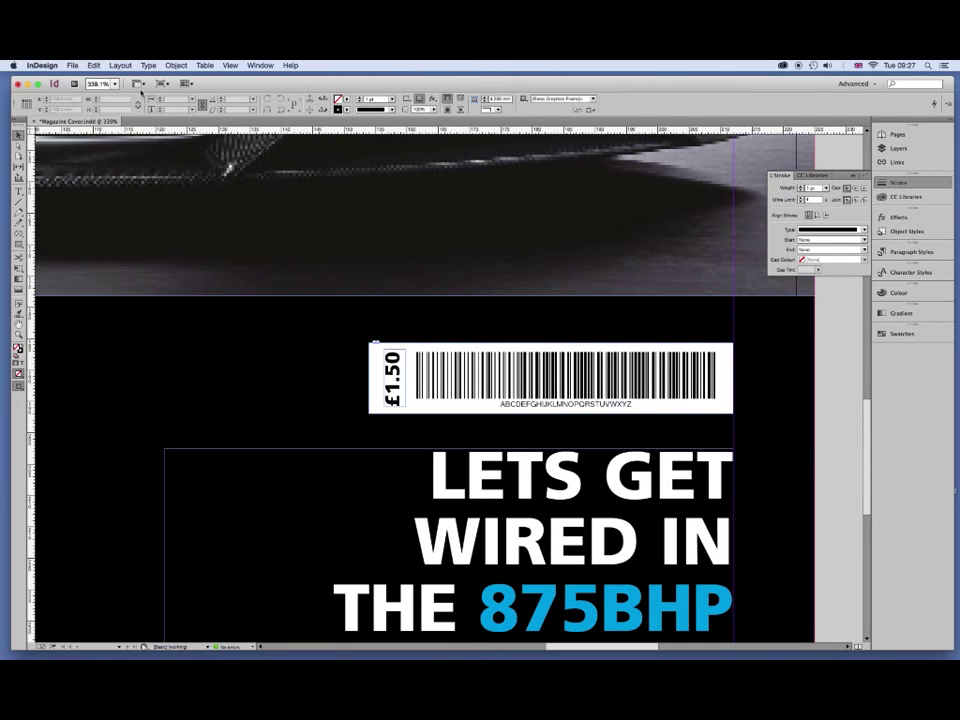
left_click(137, 84)
left_click(148, 128)
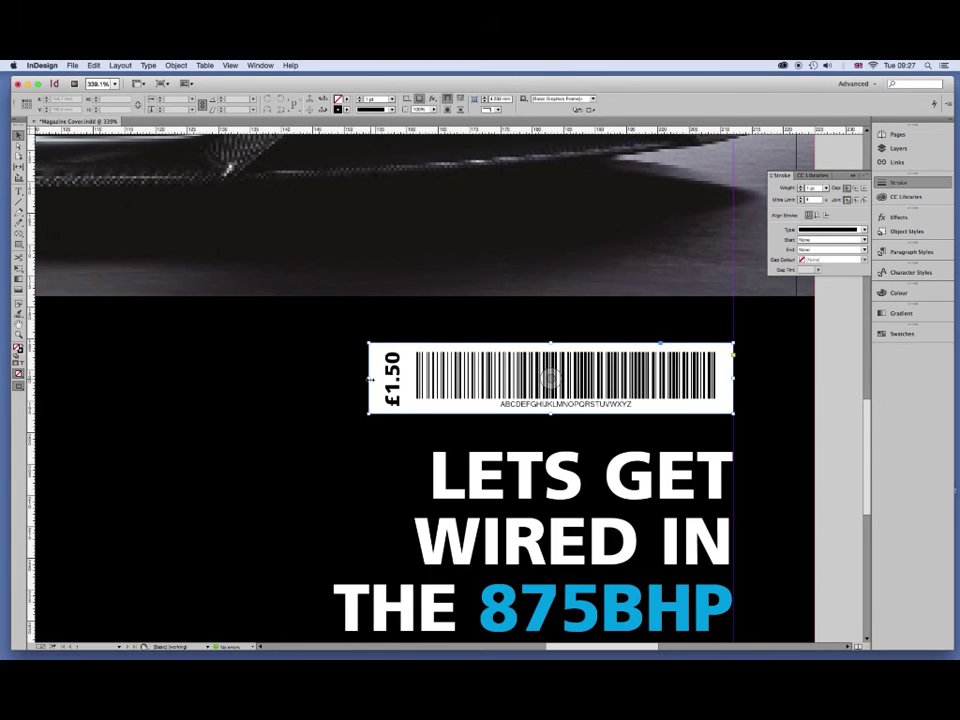
left_click(372, 378)
key("Delete")
key("ctrl+z")
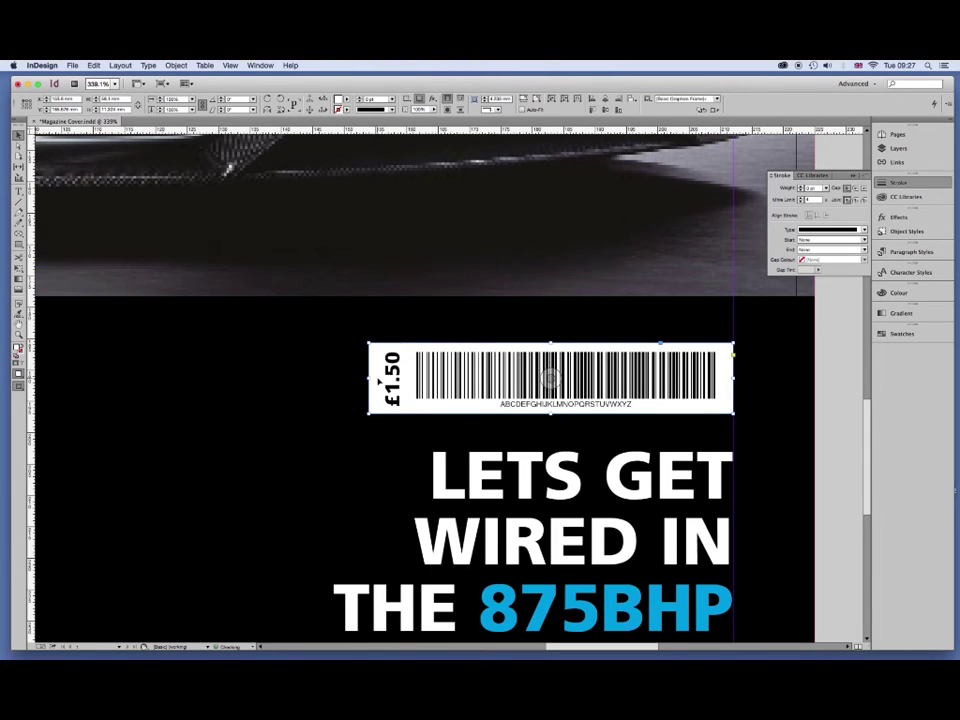
left_click_drag(373, 380, 370, 378)
left_click(833, 421)
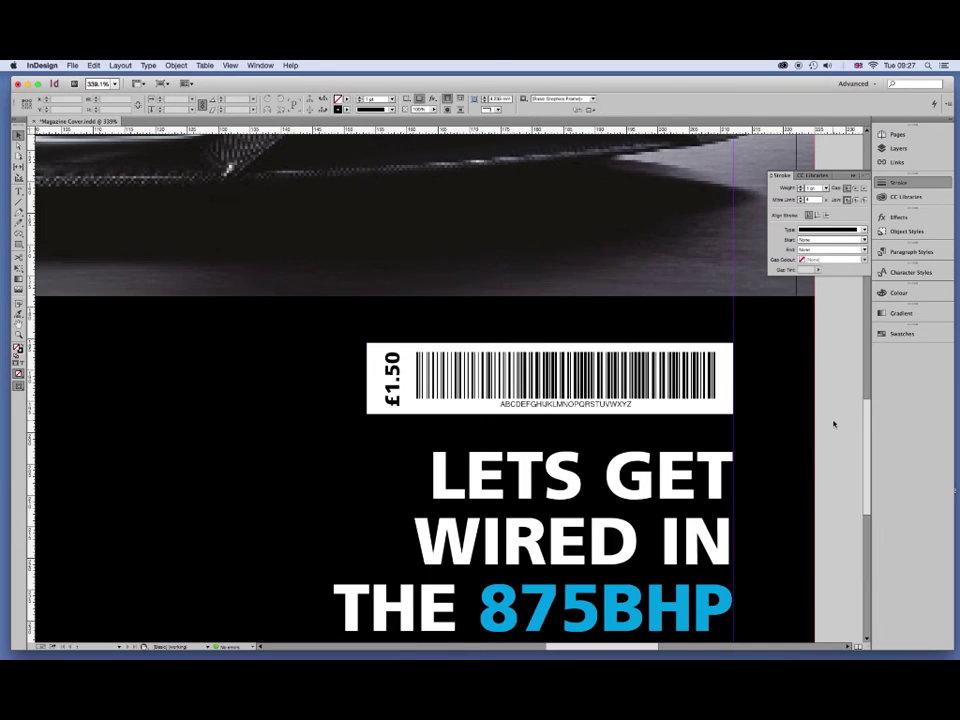
key("super+0")
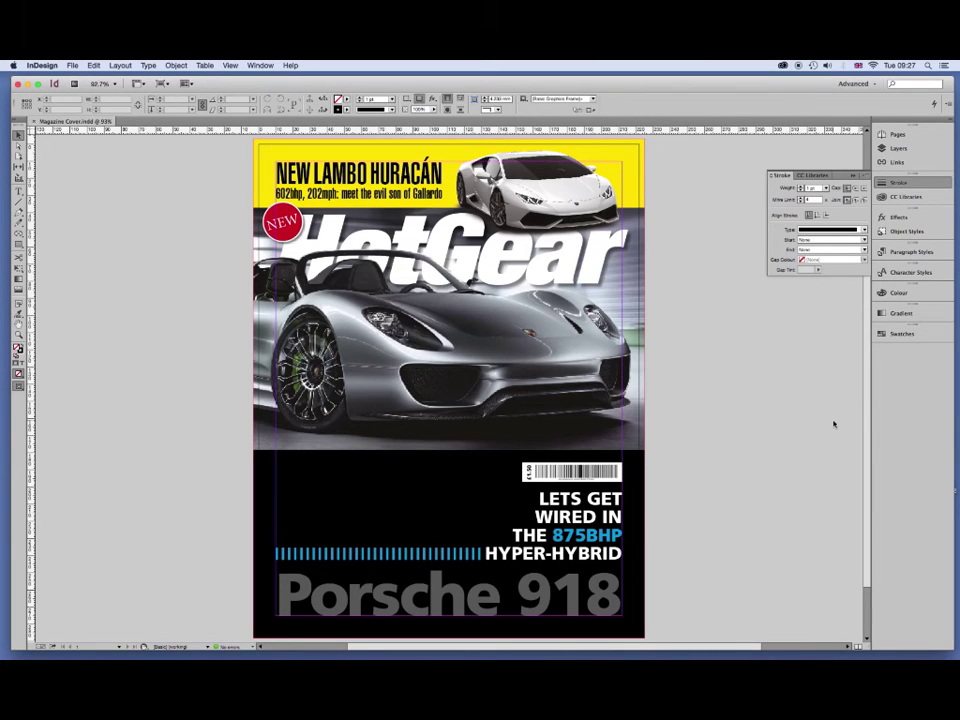
Place Cover-image-03.psd, the Porsche photo, in a new frame across the cover's left edge.
left_click(72, 65)
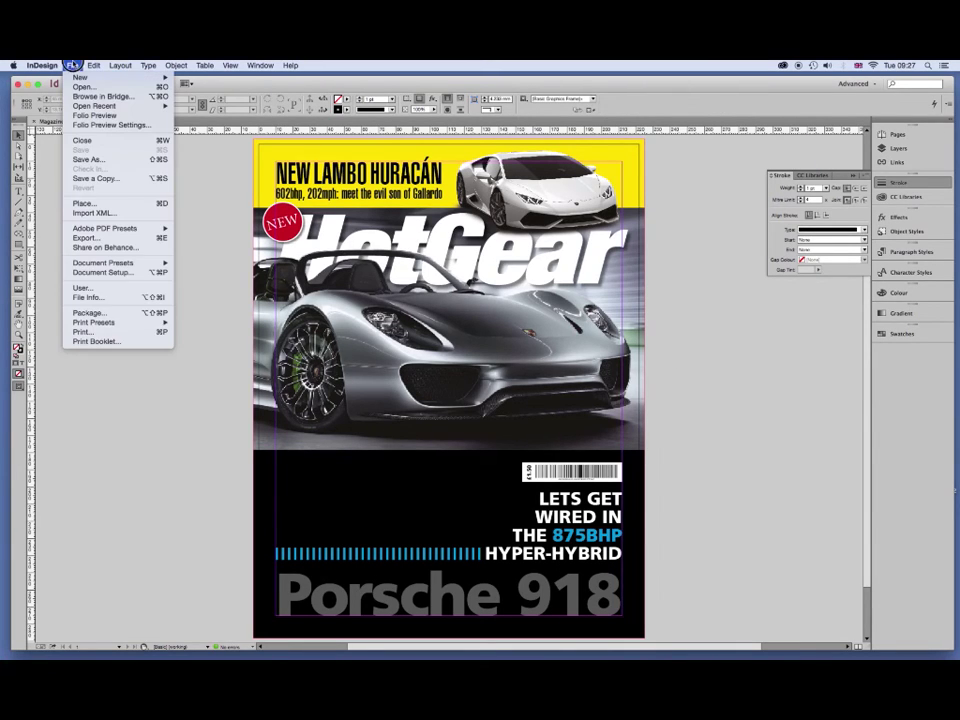
left_click(112, 204)
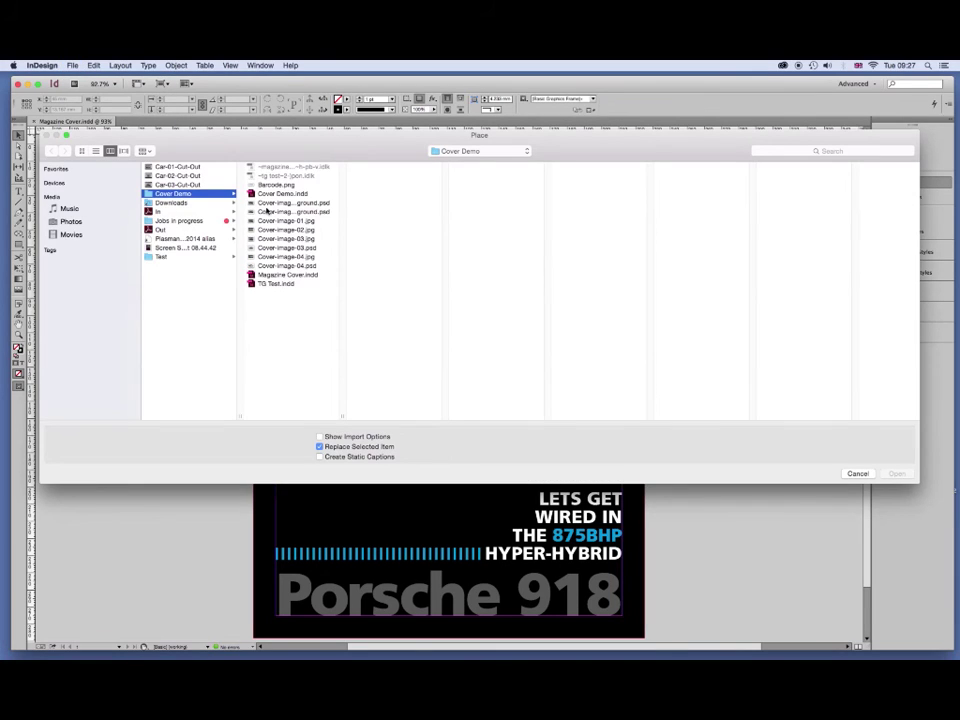
left_click(311, 266)
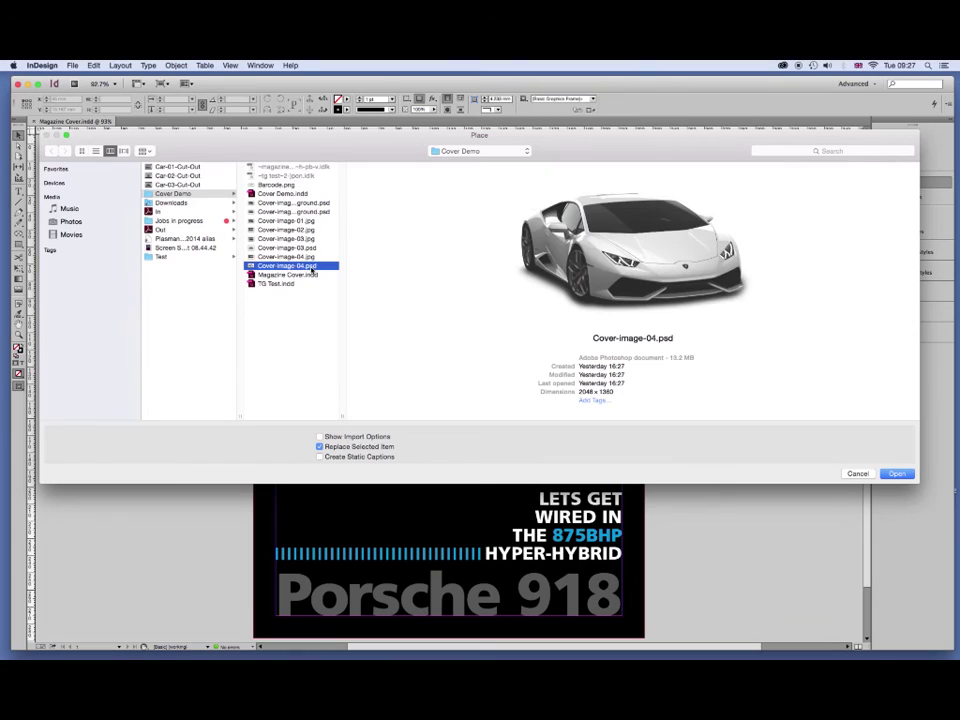
key("Up")
key("Up")
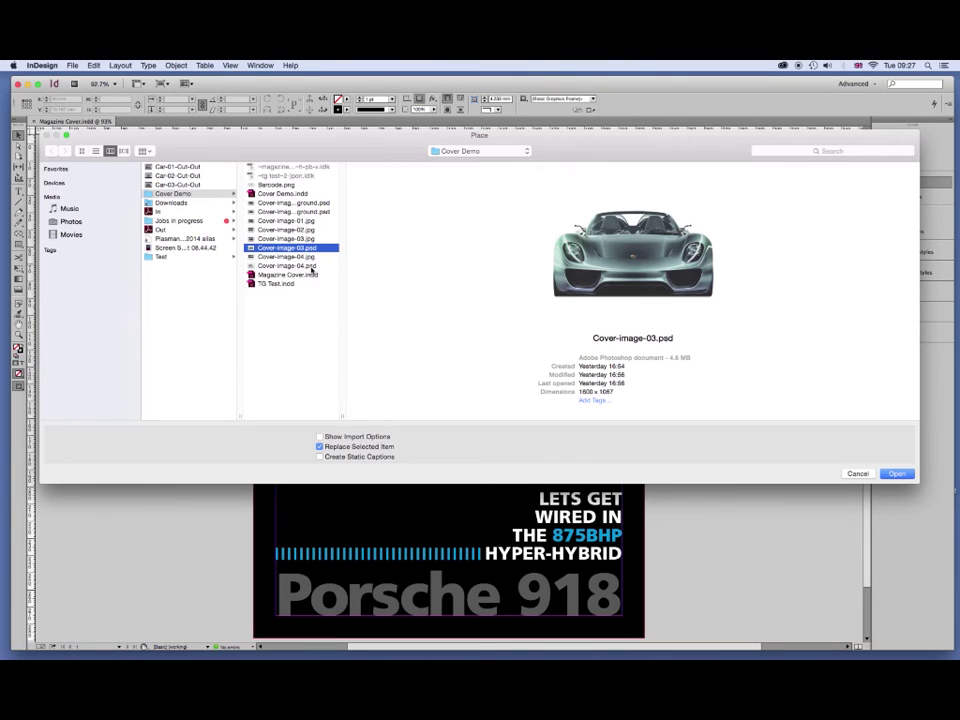
left_click(897, 474)
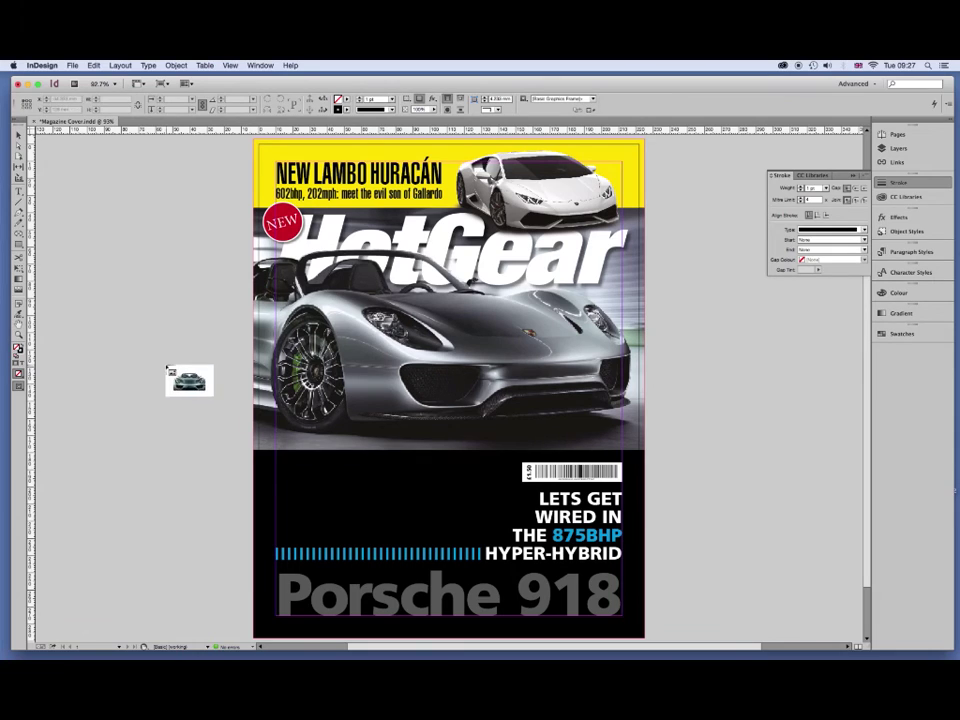
mouse_move(167, 365)
left_mouse_down()
mouse_move(288, 471)
mouse_move(369, 500)
left_mouse_up()
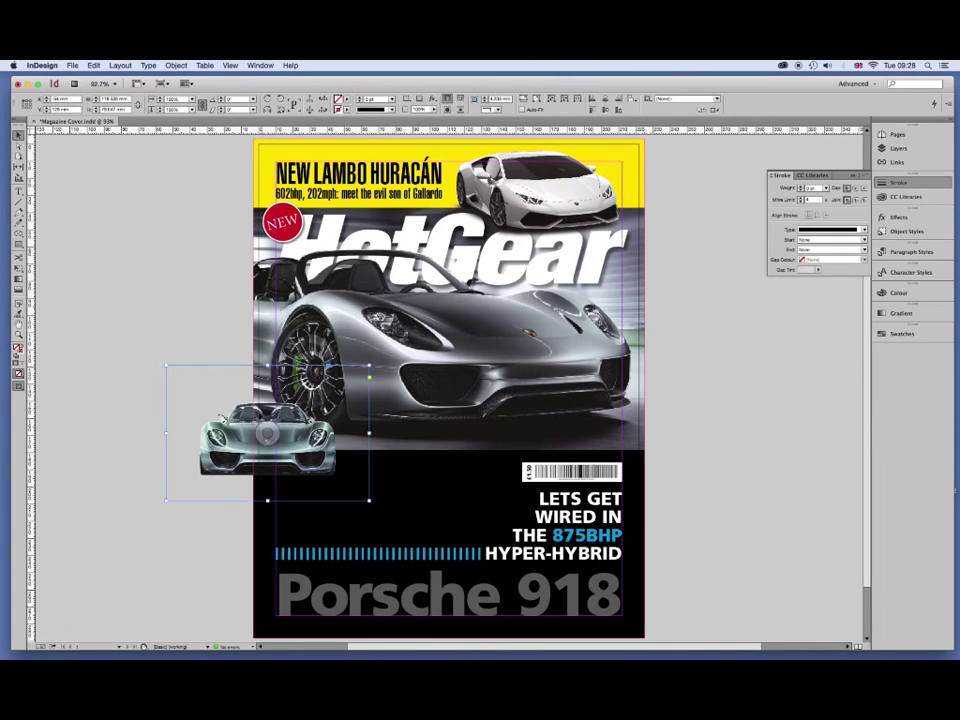
Move the Porsche picture onto the cover and adjust its scale and position within the frame.
left_click_drag(240, 413, 360, 455)
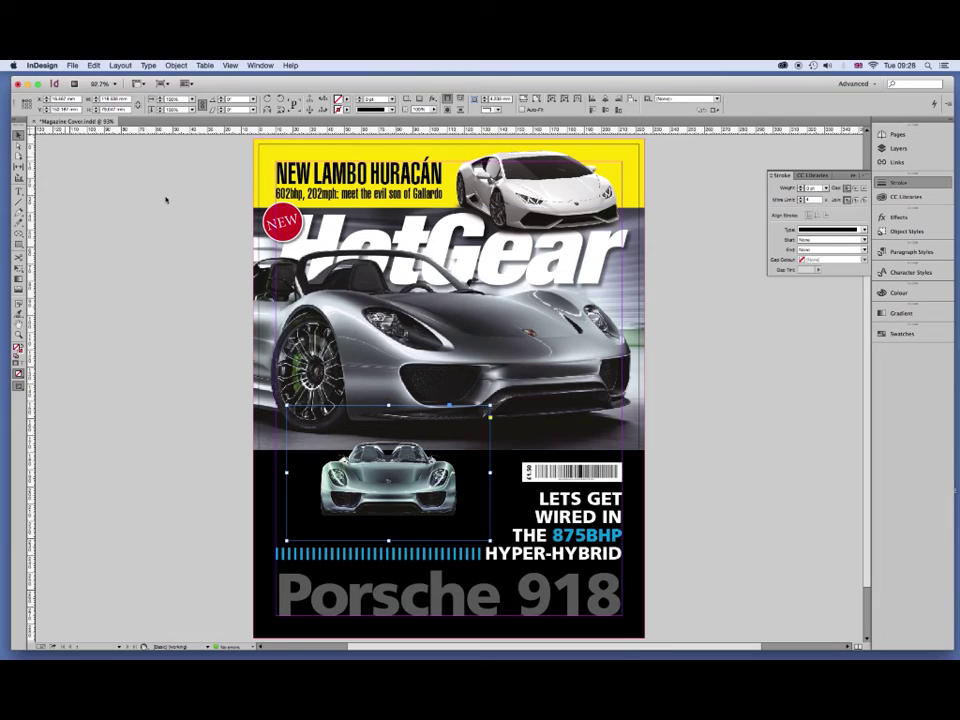
left_click(388, 470)
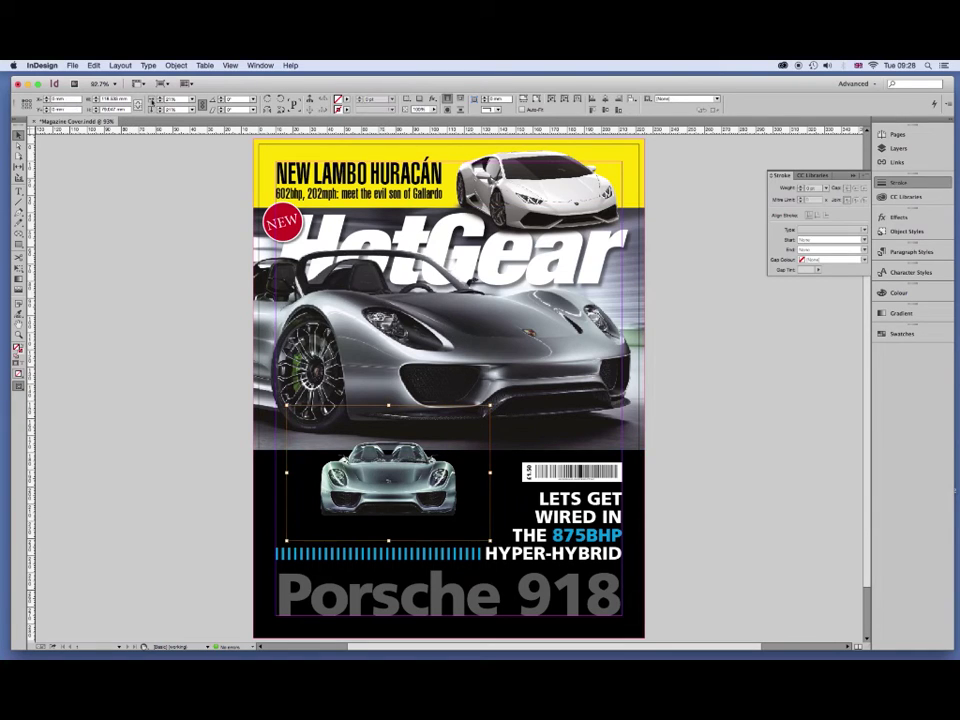
left_click(168, 99)
key("Return")
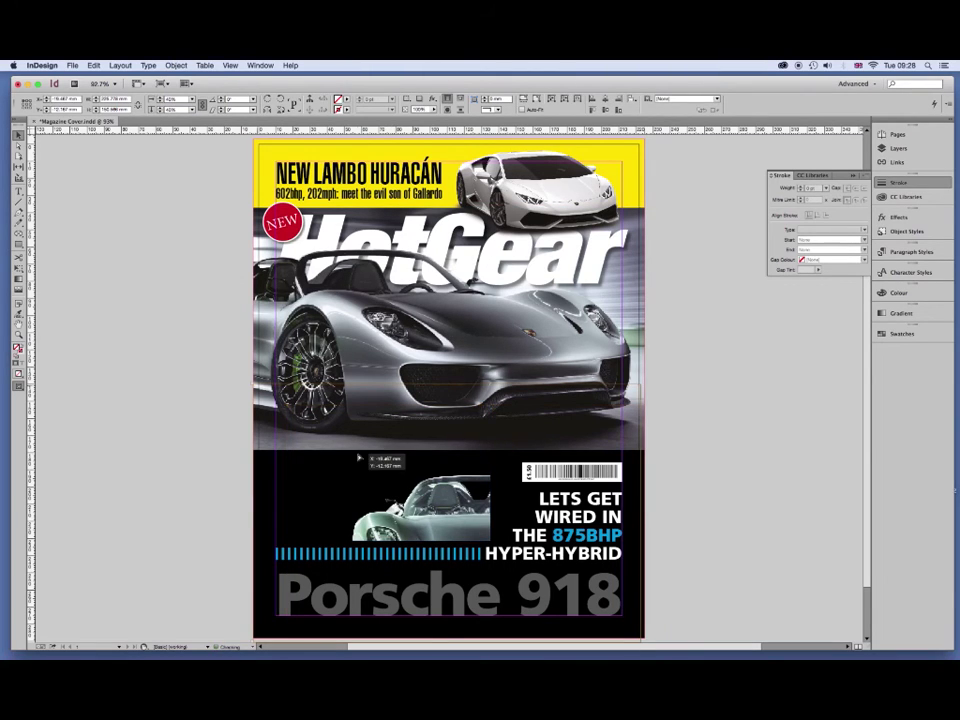
left_click_drag(388, 473, 357, 455)
key("Left")
key("Left")
key("Left")
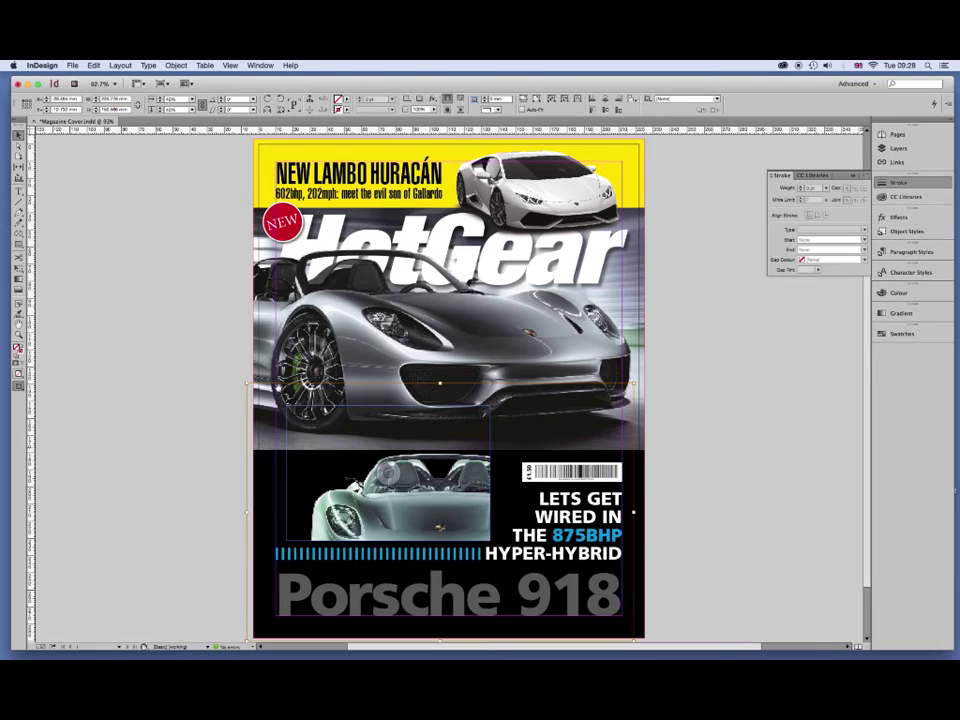
left_click(148, 225)
Rescale the Porsche picture to 30% and shift it up and left into its frame.
left_click(430, 491)
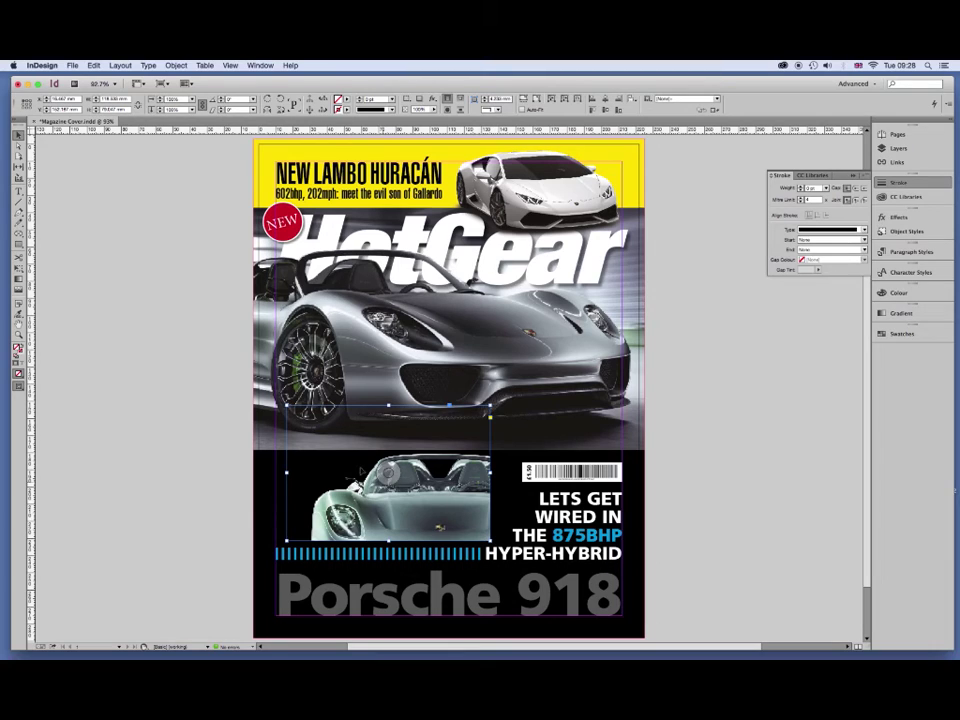
left_click(293, 355)
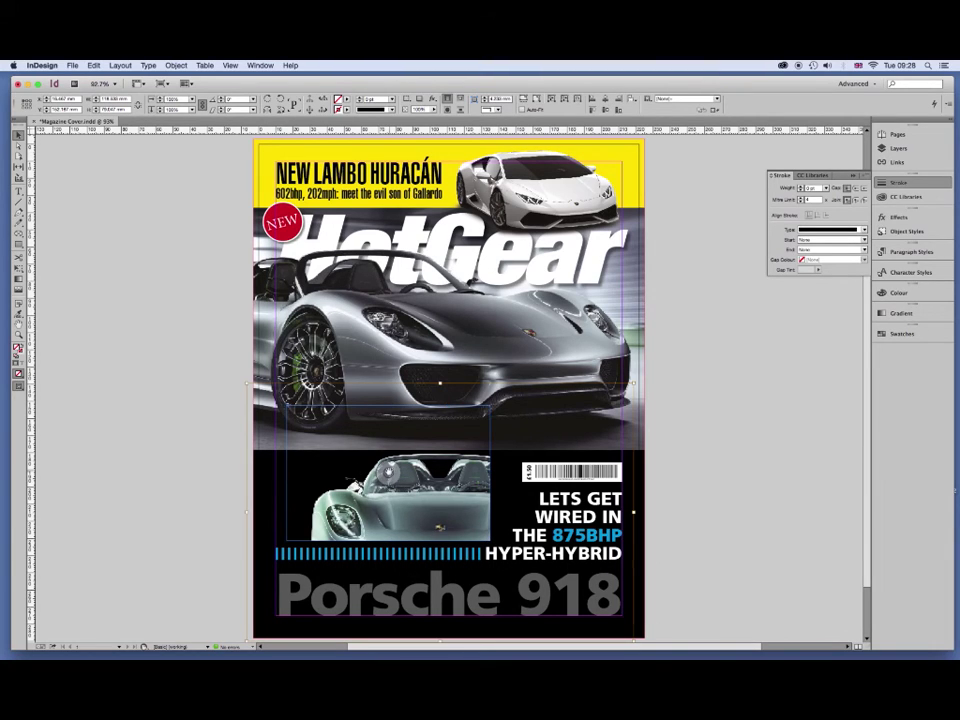
double_click(172, 100)
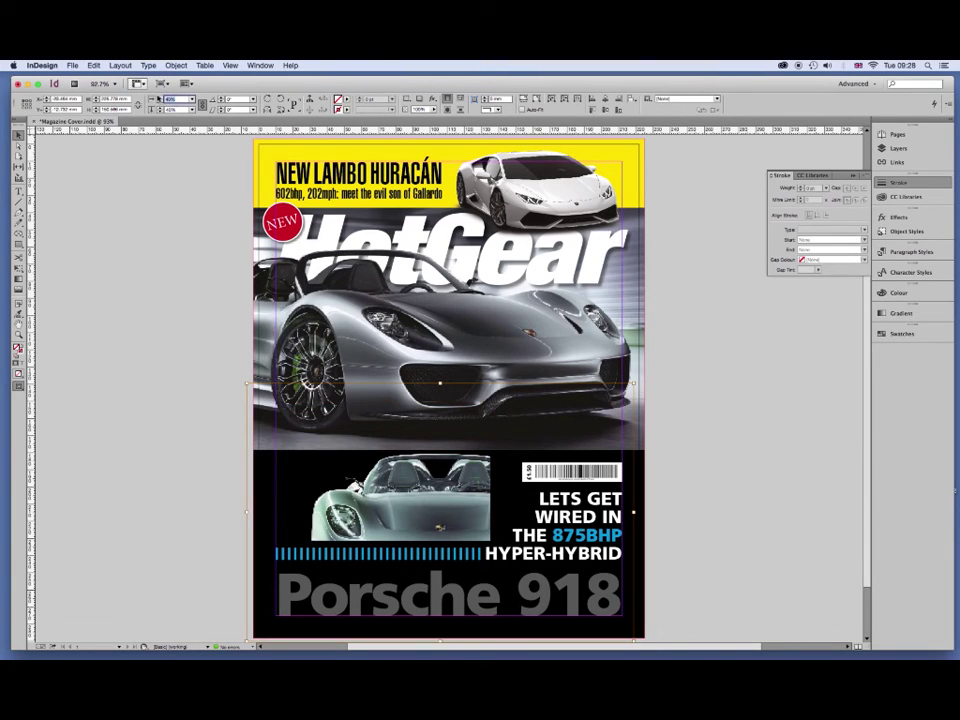
type("30")
key("Return")
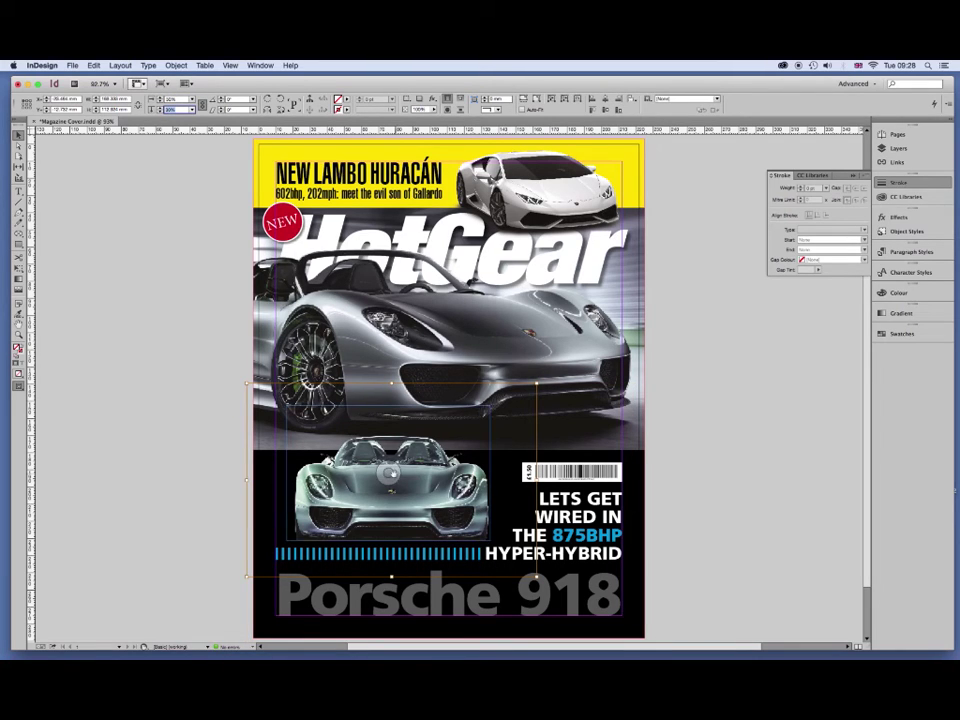
mouse_move(271, 472)
left_mouse_down()
mouse_move(258, 463)
mouse_move(276, 472)
left_mouse_up()
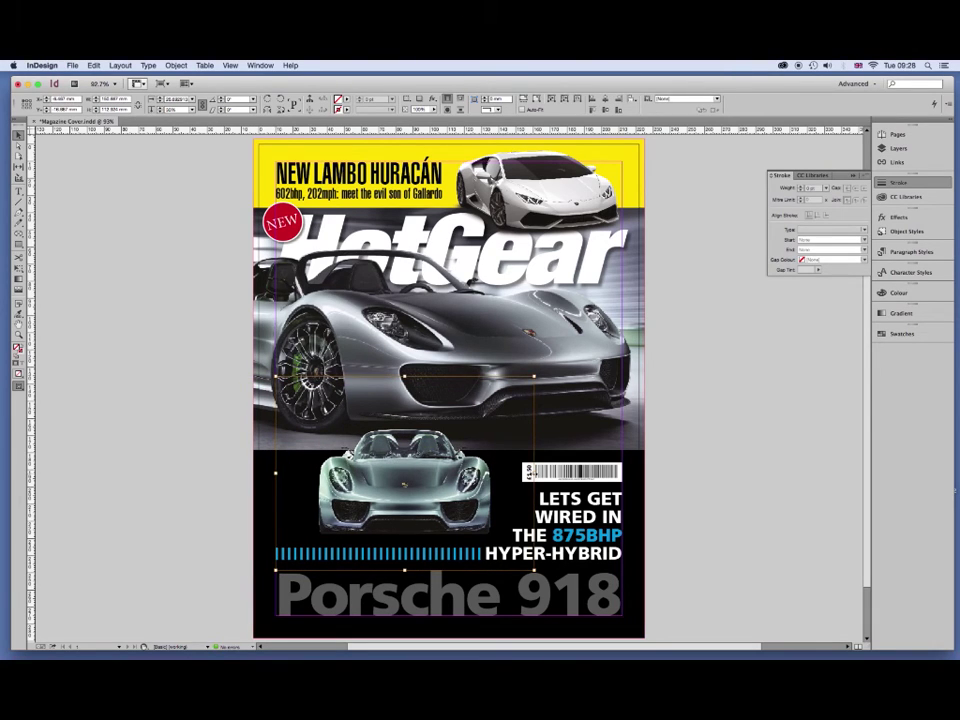
left_click(388, 475)
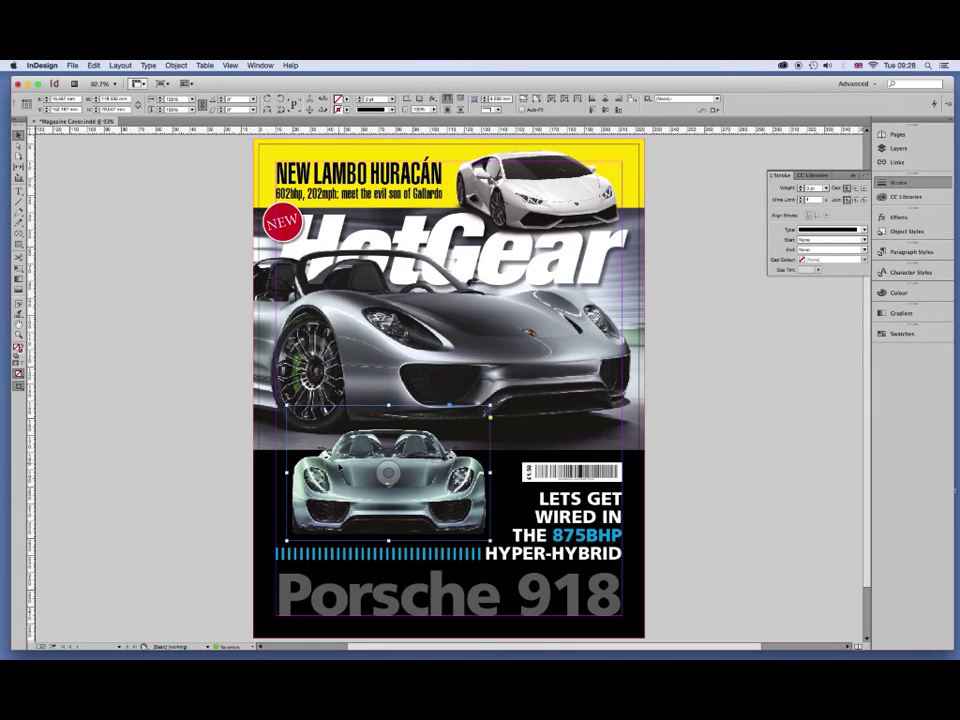
Reposition and slightly enlarge the small Porsche frame around the front-on car.
left_click(118, 196)
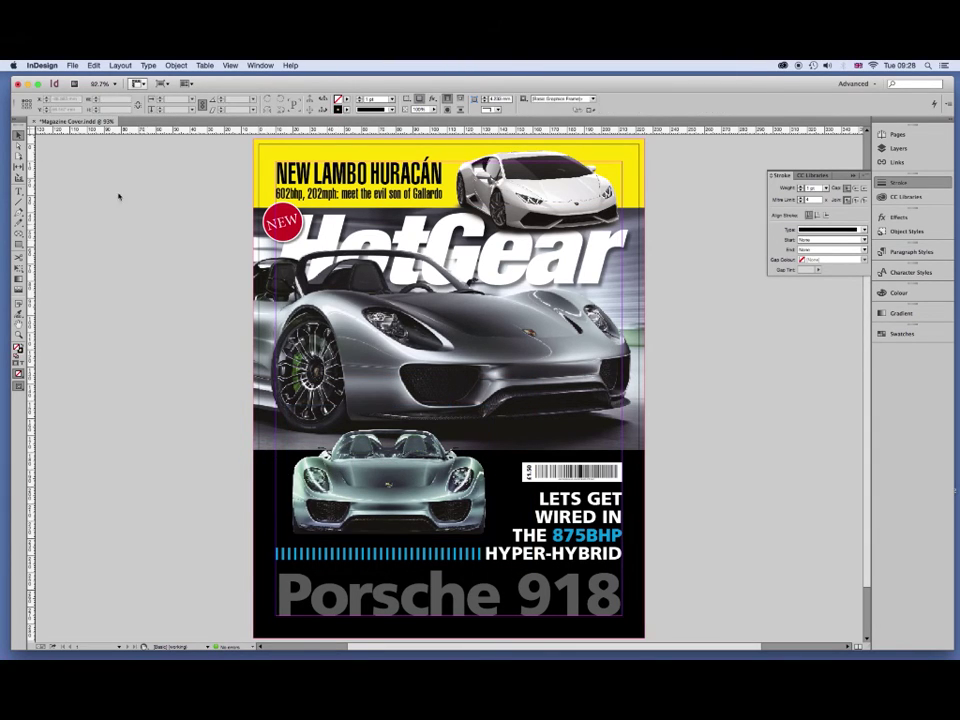
left_click(392, 460)
left_click_drag(380, 458, 382, 460)
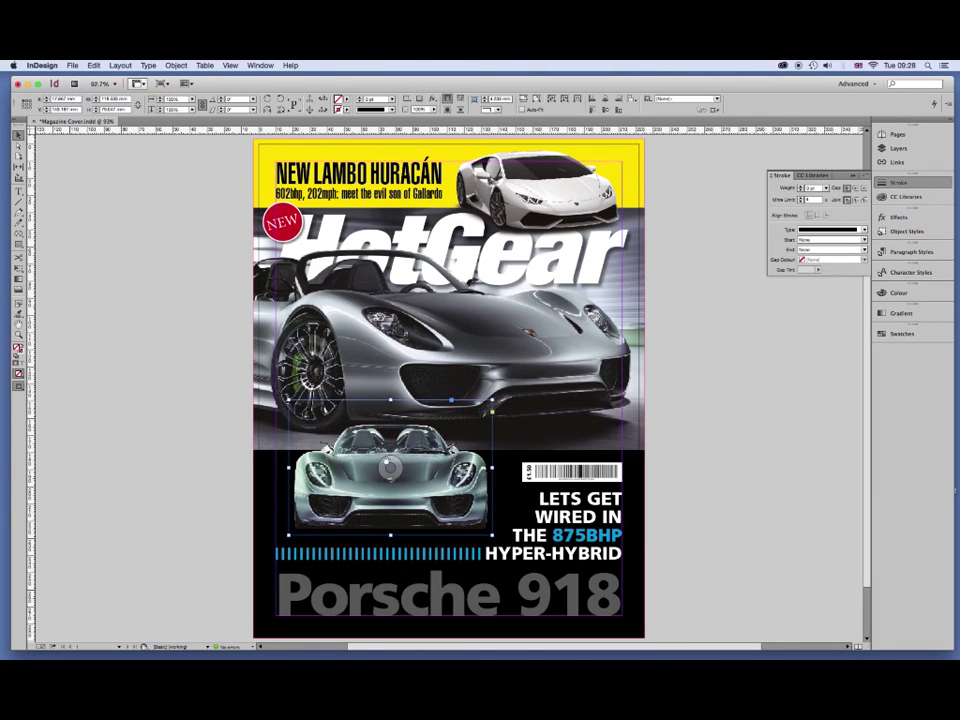
left_click_drag(389, 534, 391, 506)
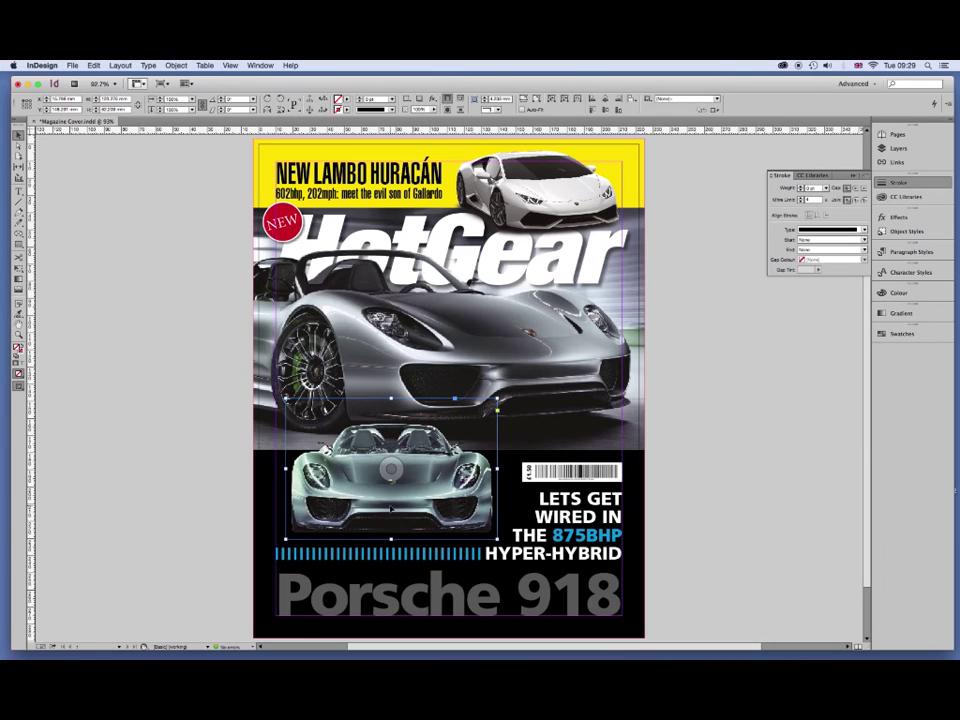
left_click(724, 437)
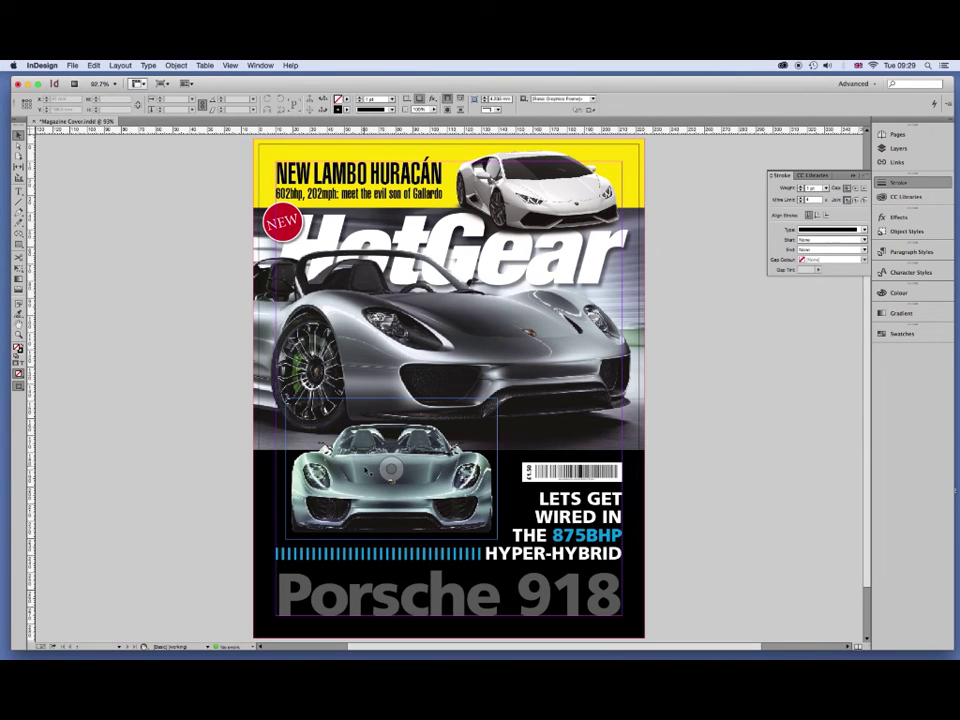
left_click(366, 469)
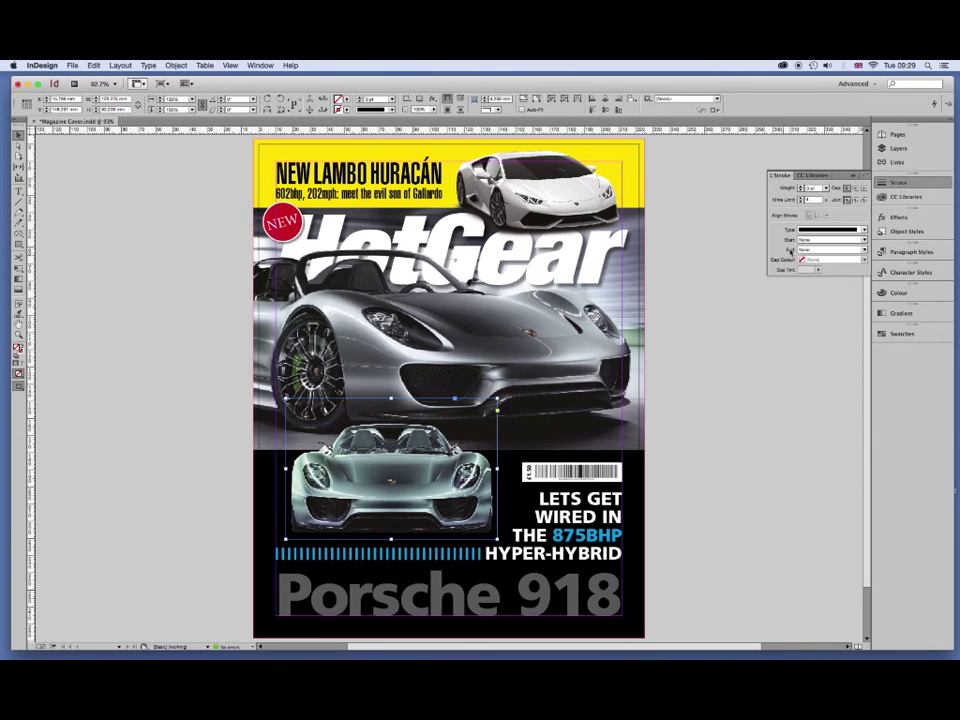
left_click(899, 183)
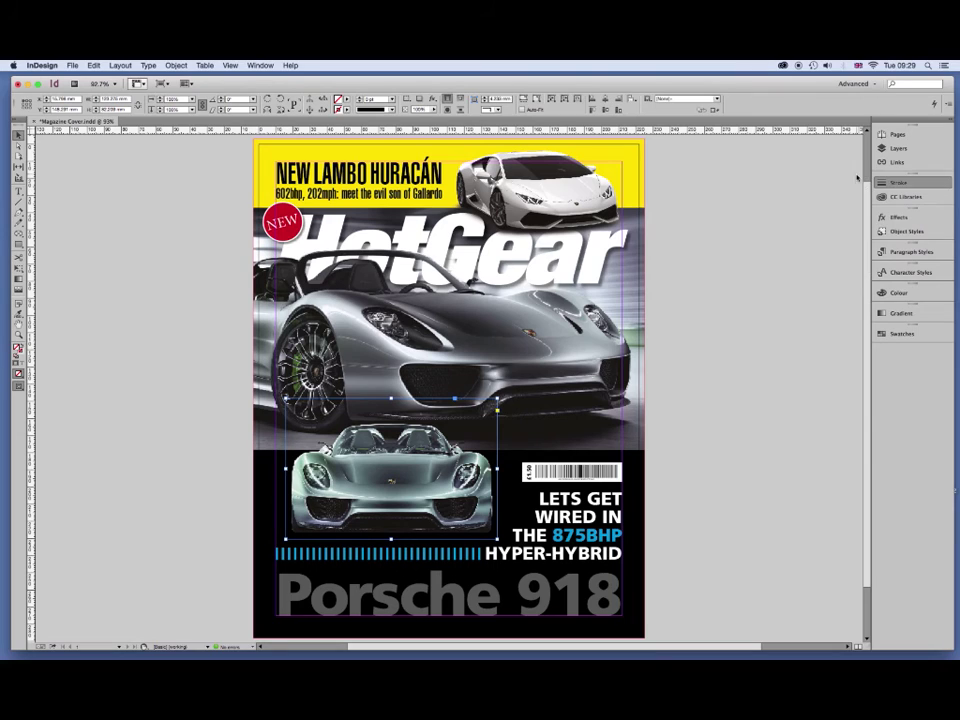
Add a yellow Outer Glow effect to the small Porsche picture.
left_click(900, 219)
left_click(840, 283)
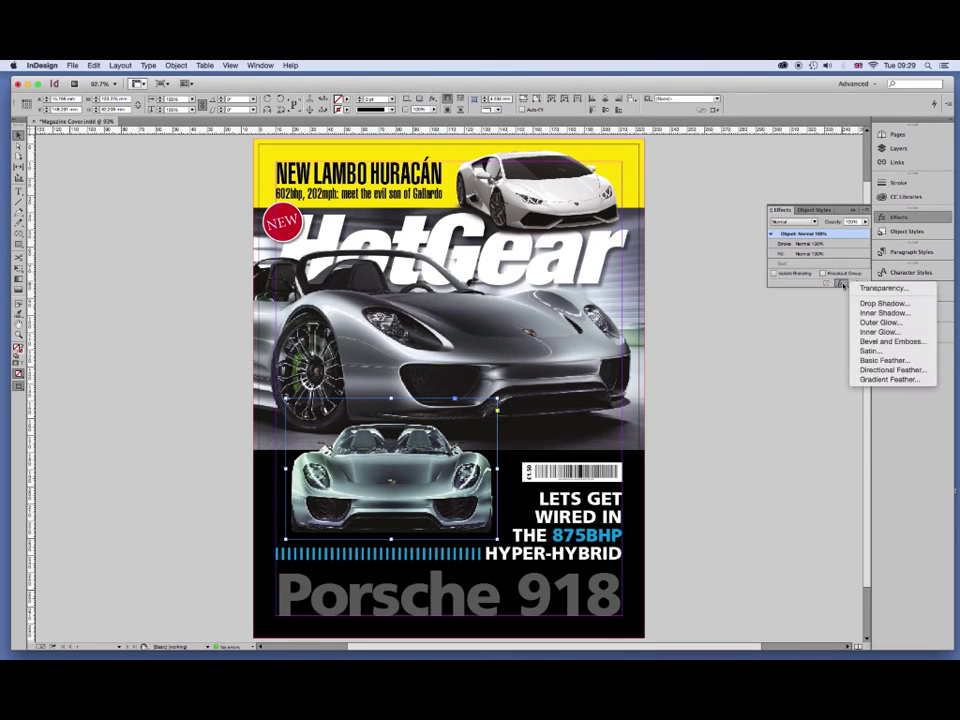
left_click(872, 322)
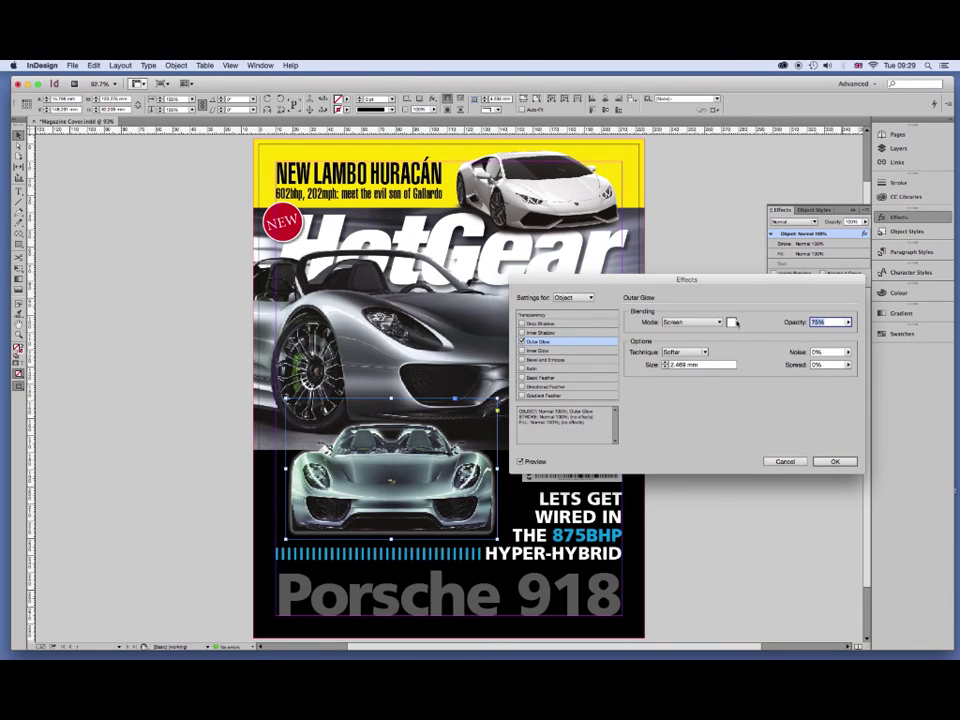
left_click(732, 322)
left_click(429, 381)
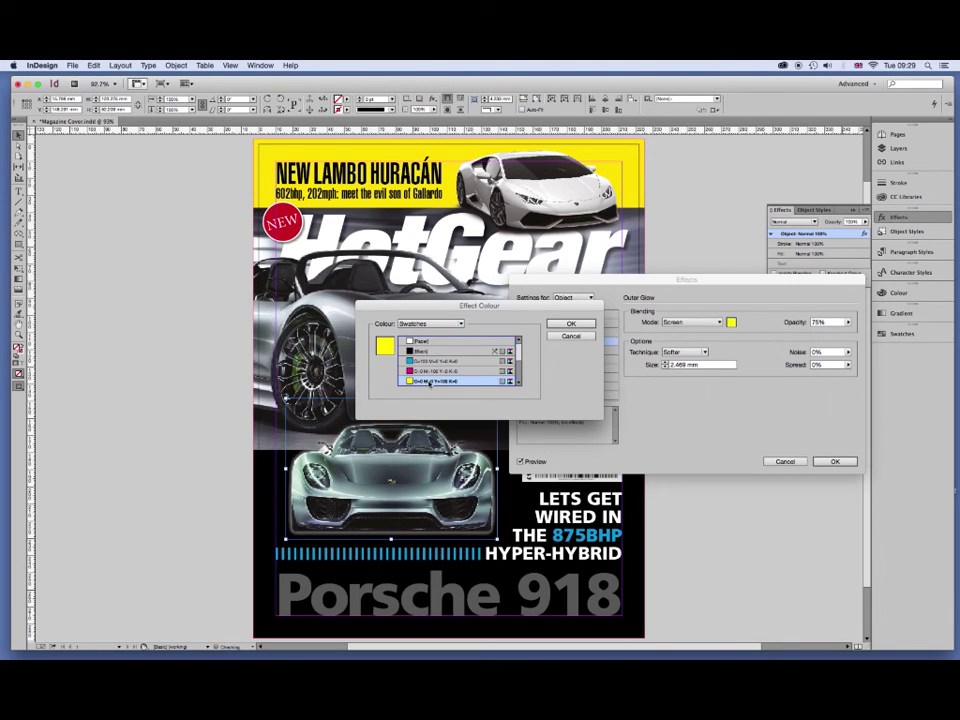
left_click(569, 325)
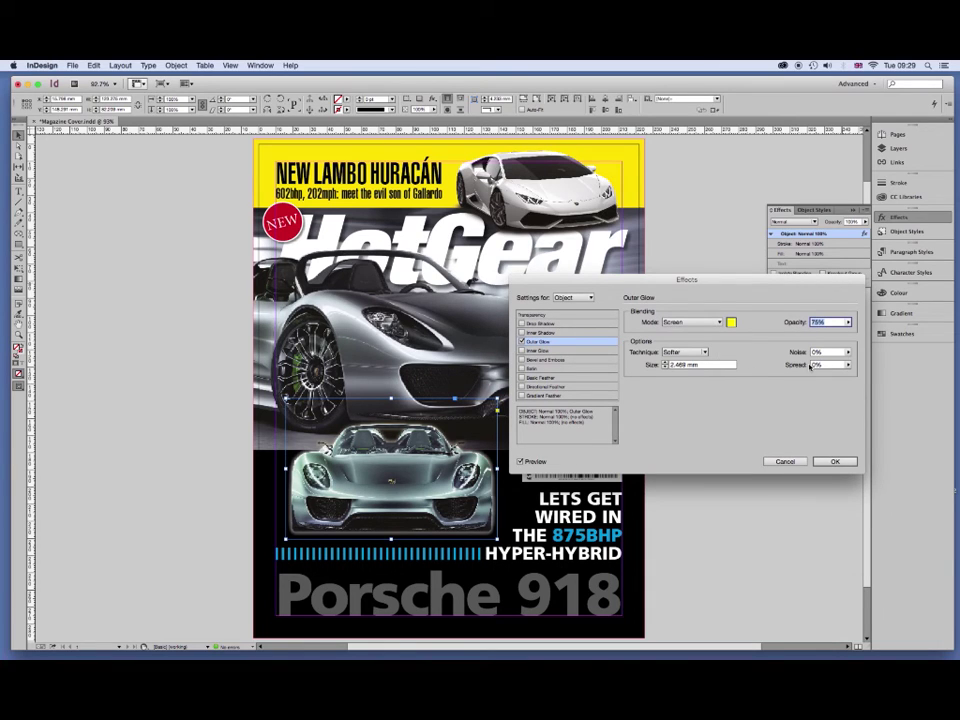
Adjust the glow's size, raise spread to about 28% and lower opacity to 80%.
type("3")
left_click(849, 365)
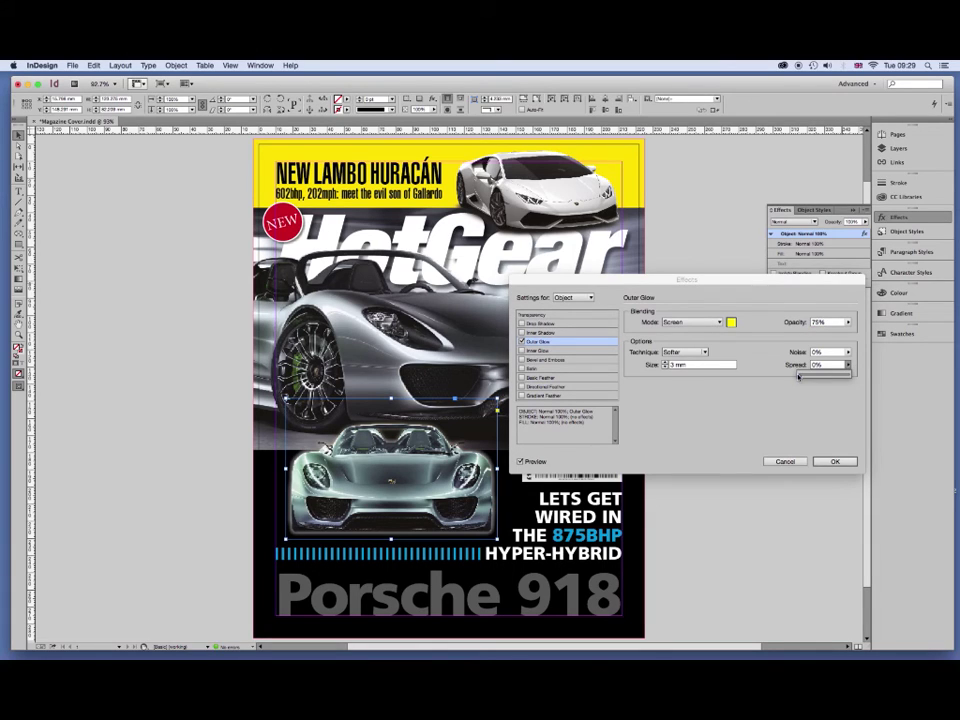
left_click_drag(799, 376, 808, 378)
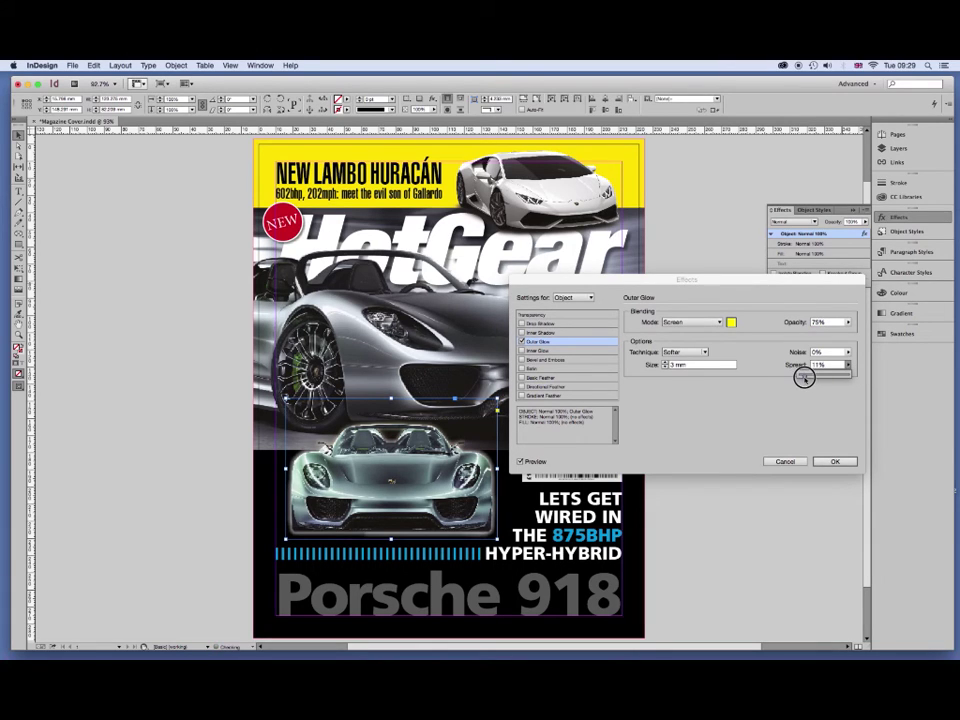
left_click_drag(808, 378, 814, 377)
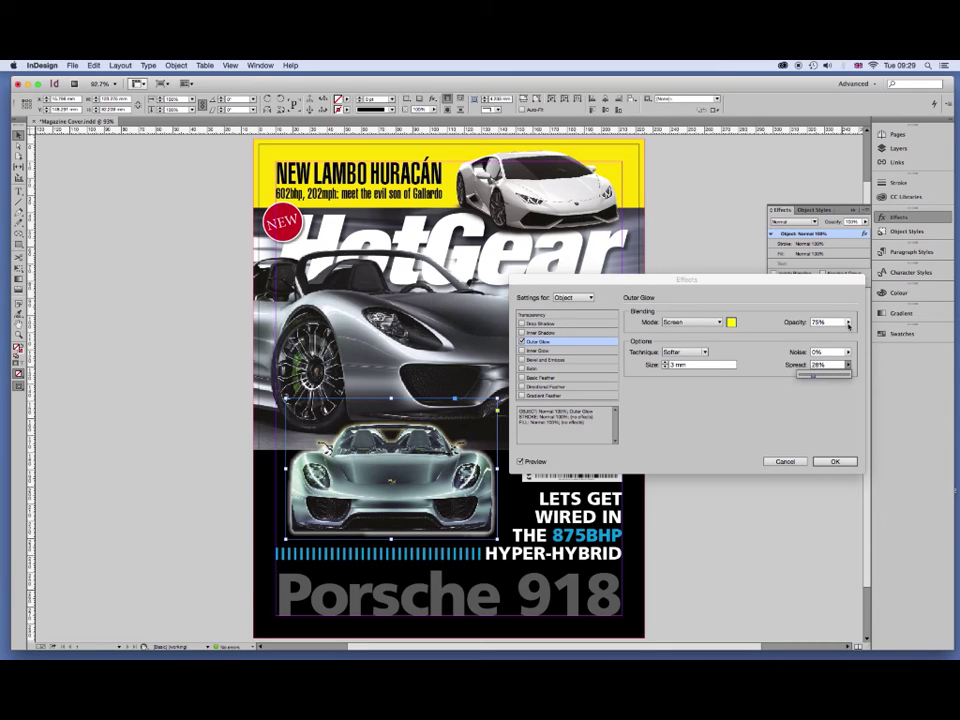
left_click_drag(848, 323, 828, 337)
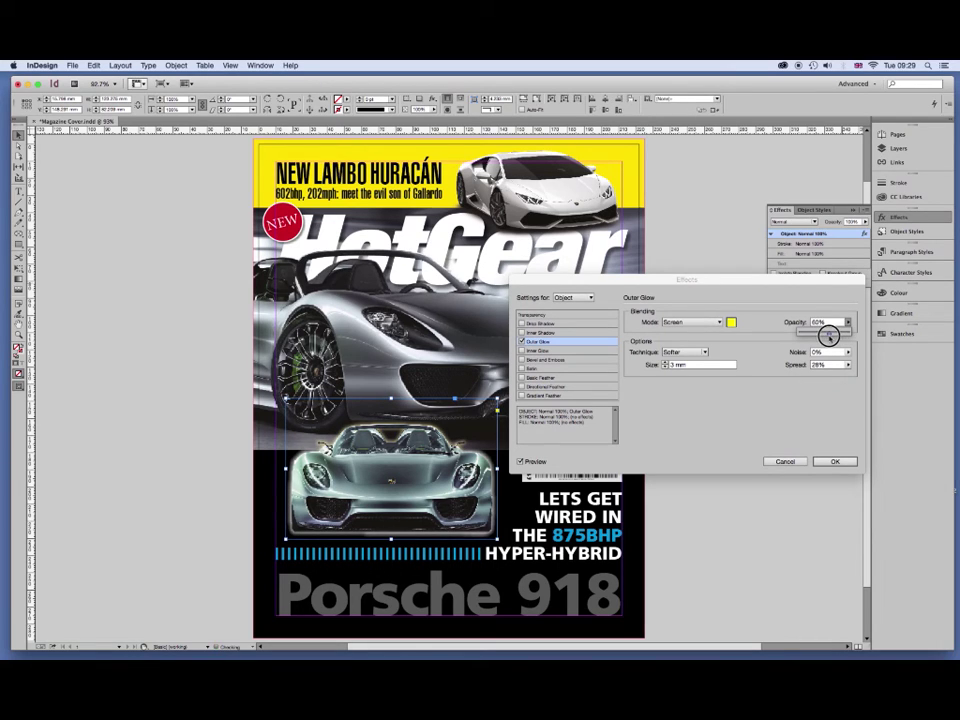
left_click(662, 365)
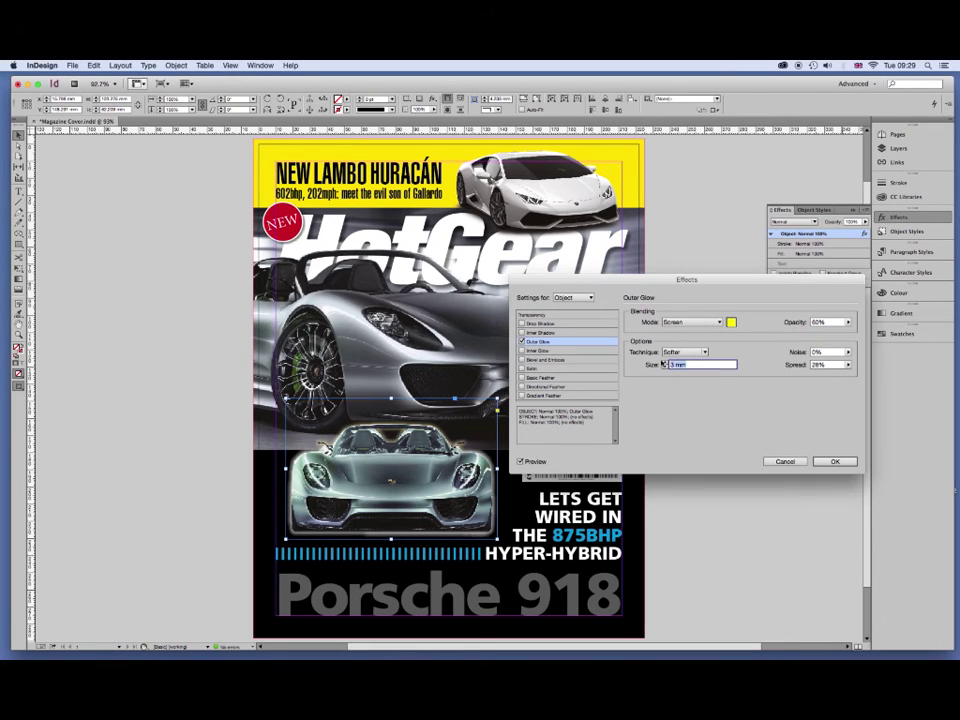
type("10")
key("Return")
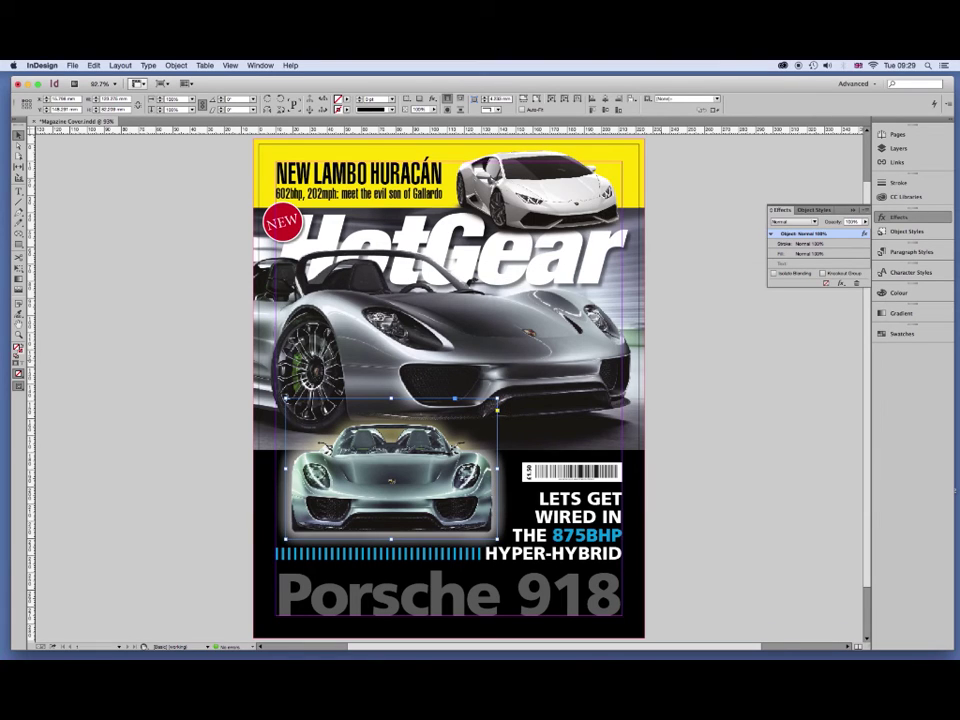
Revise the Porsche photo's outer glow to size 8 and spread 20%.
left_click(707, 439)
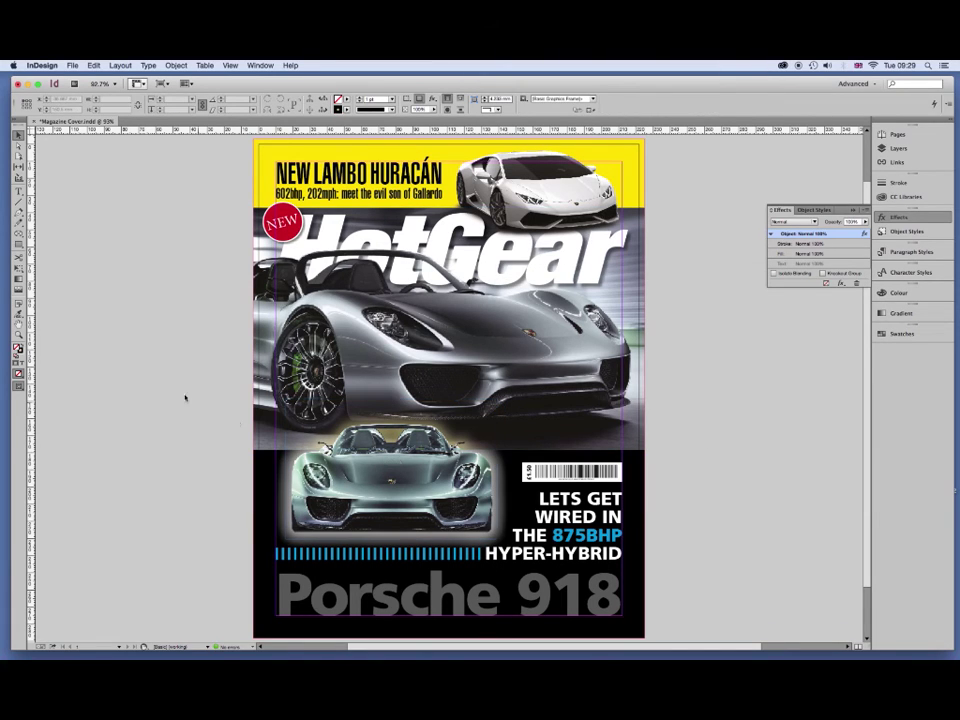
double_click(810, 233)
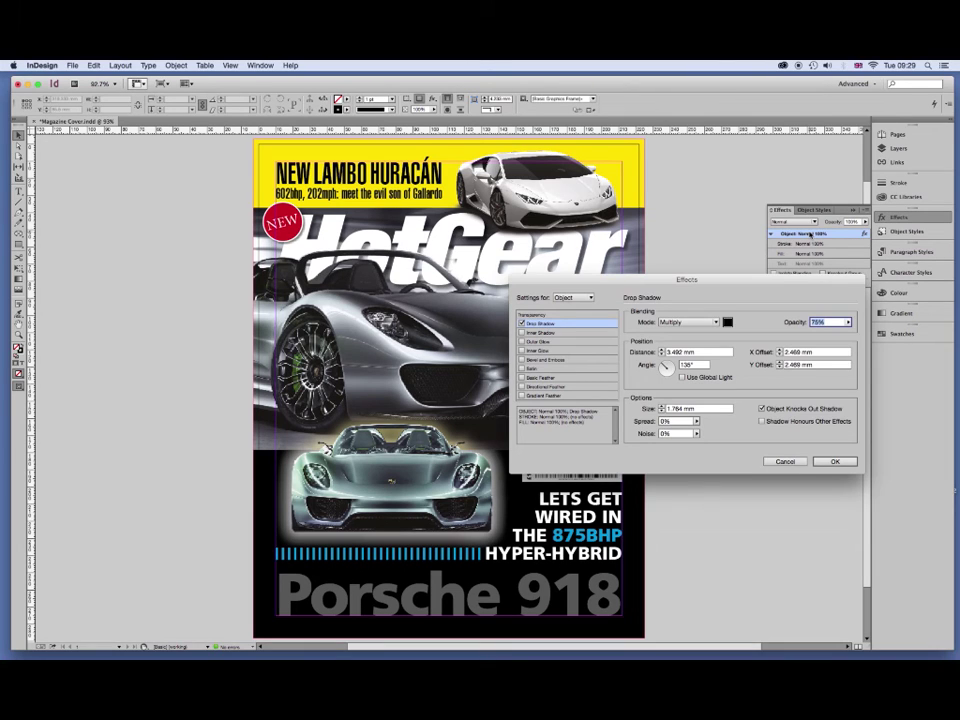
left_click(834, 461)
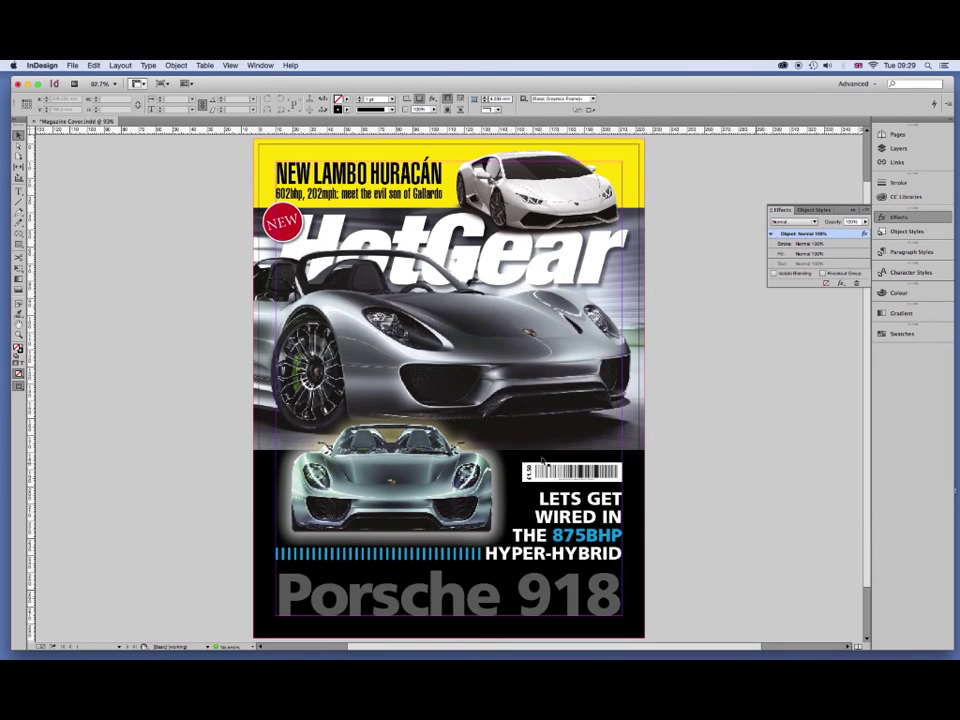
double_click(810, 233)
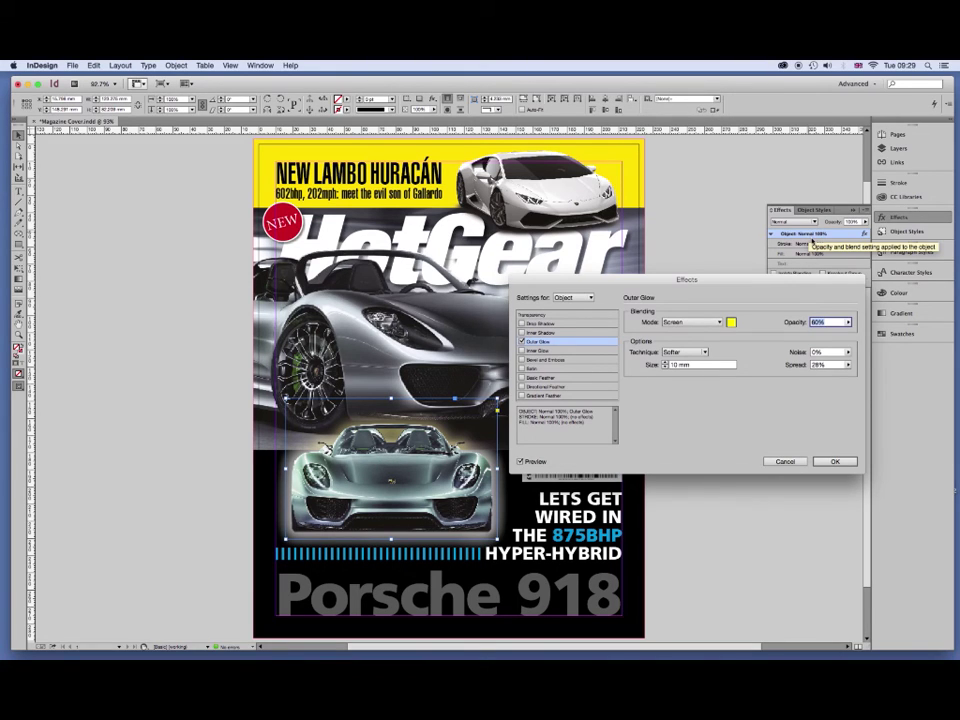
type("100")
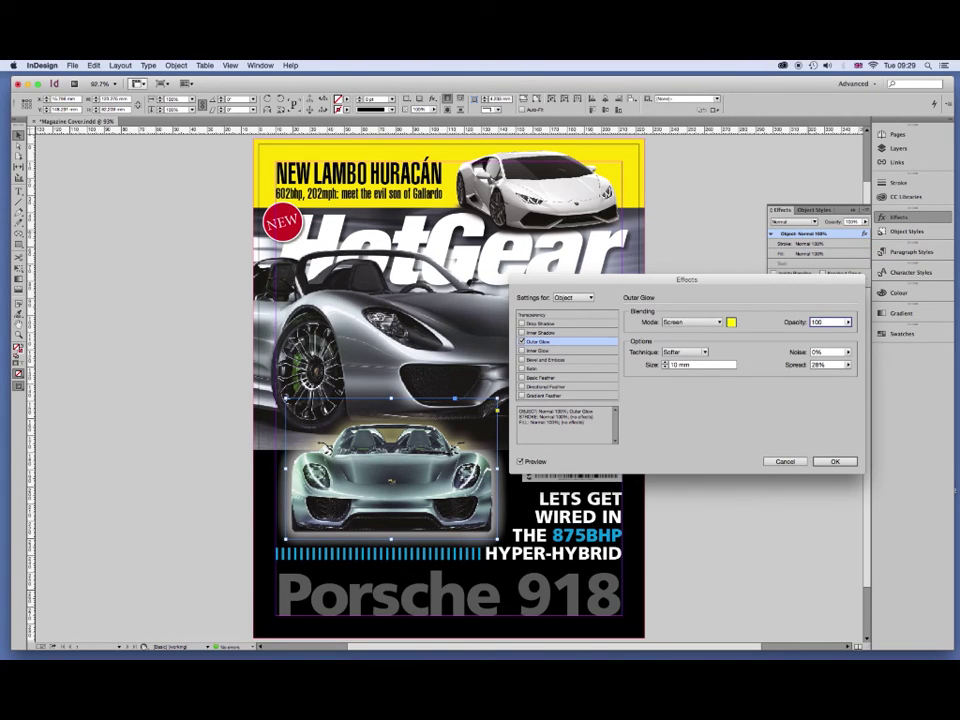
left_click(532, 462)
left_click(664, 365)
type("8")
left_click(830, 364)
type("20")
key("Return")
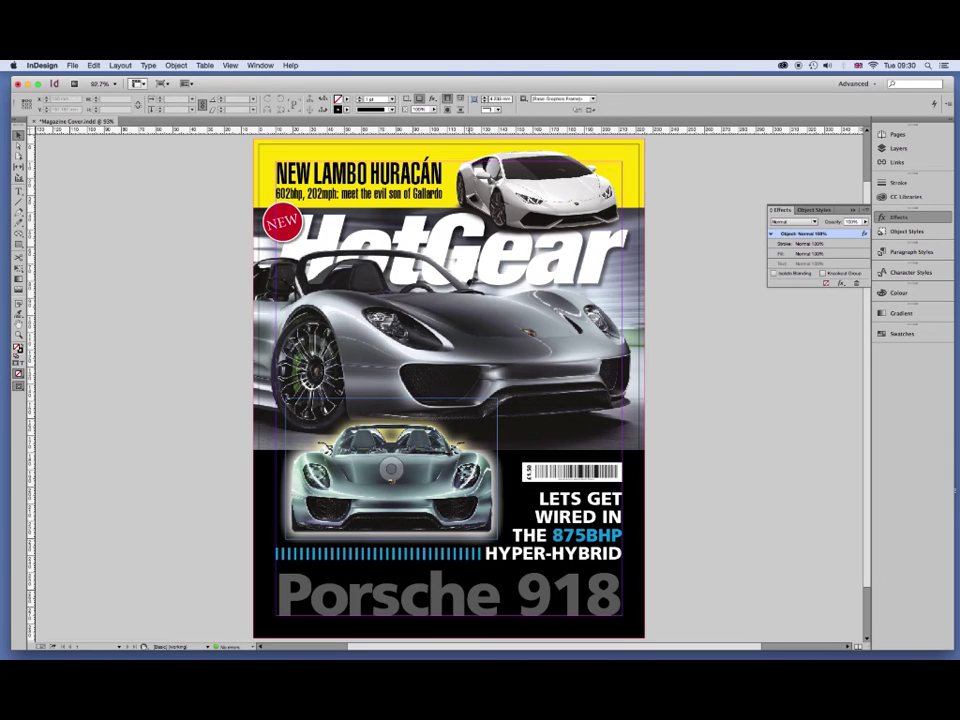
Reselect the lower Porsche frame and review its outer glow settings.
left_click(390, 480)
double_click(799, 235)
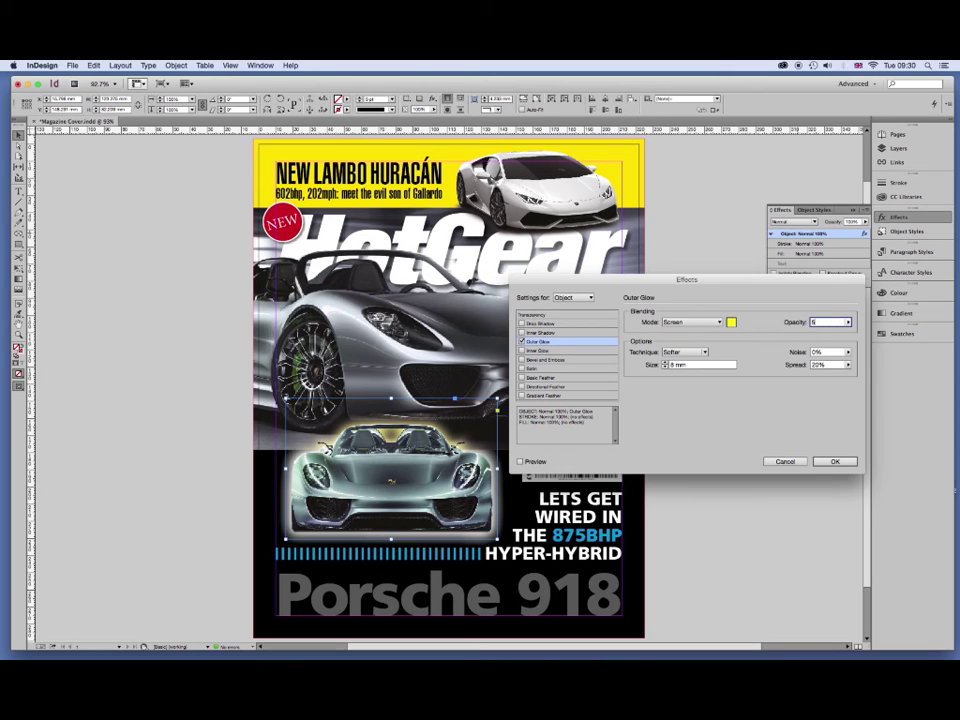
key("Return")
left_click(787, 357)
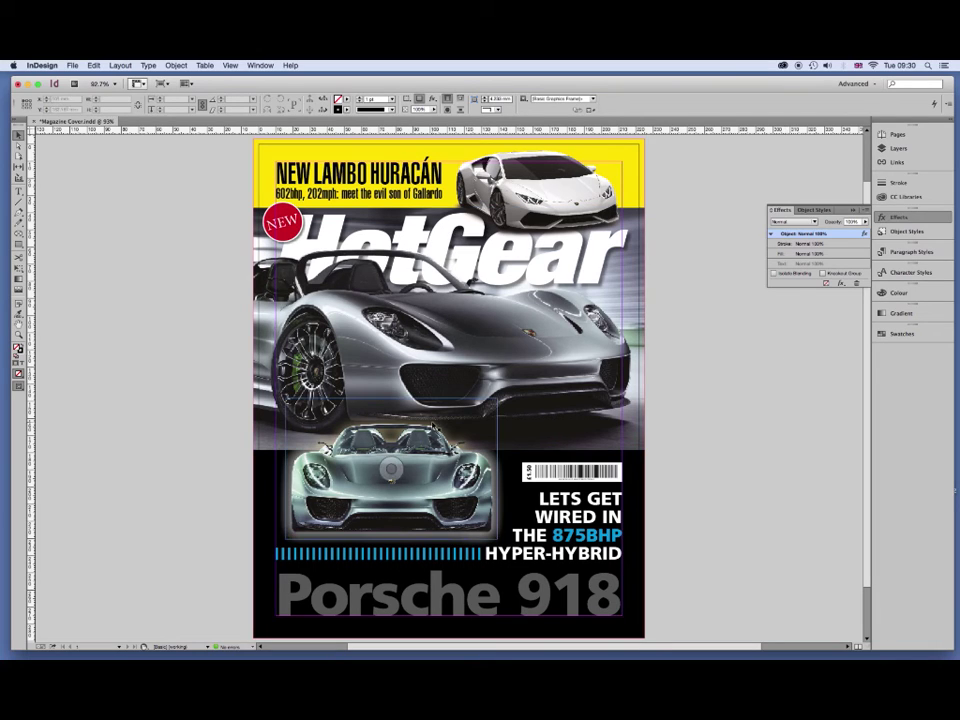
Scale up the lower Porsche frame, crop its top, and reposition it on the cover.
left_click(391, 490)
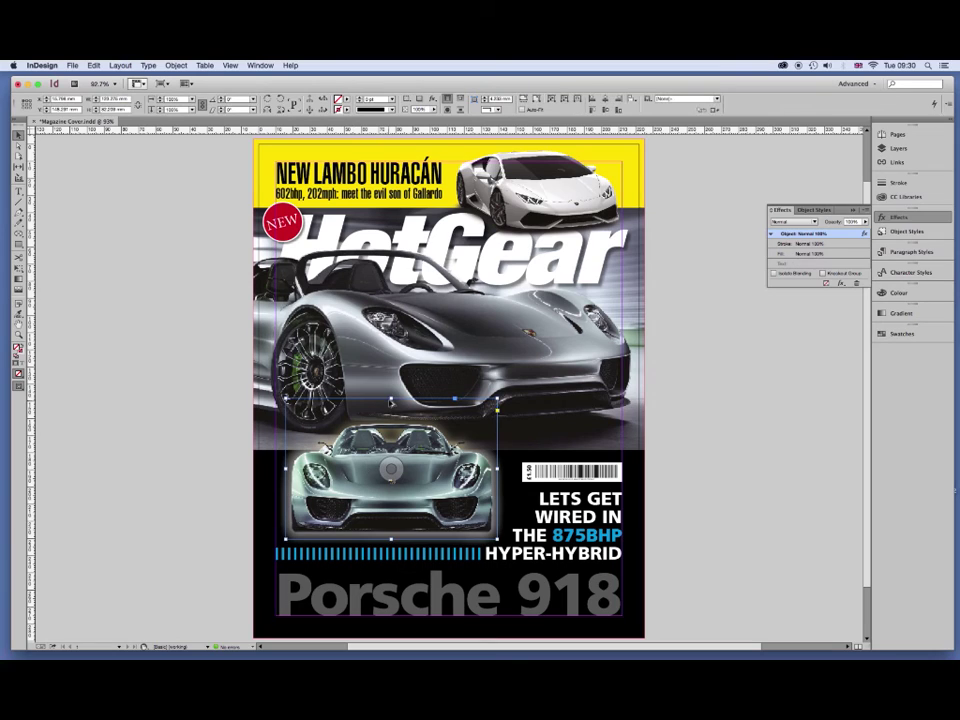
key("ctrl+alt+period")
key("ctrl+alt+period")
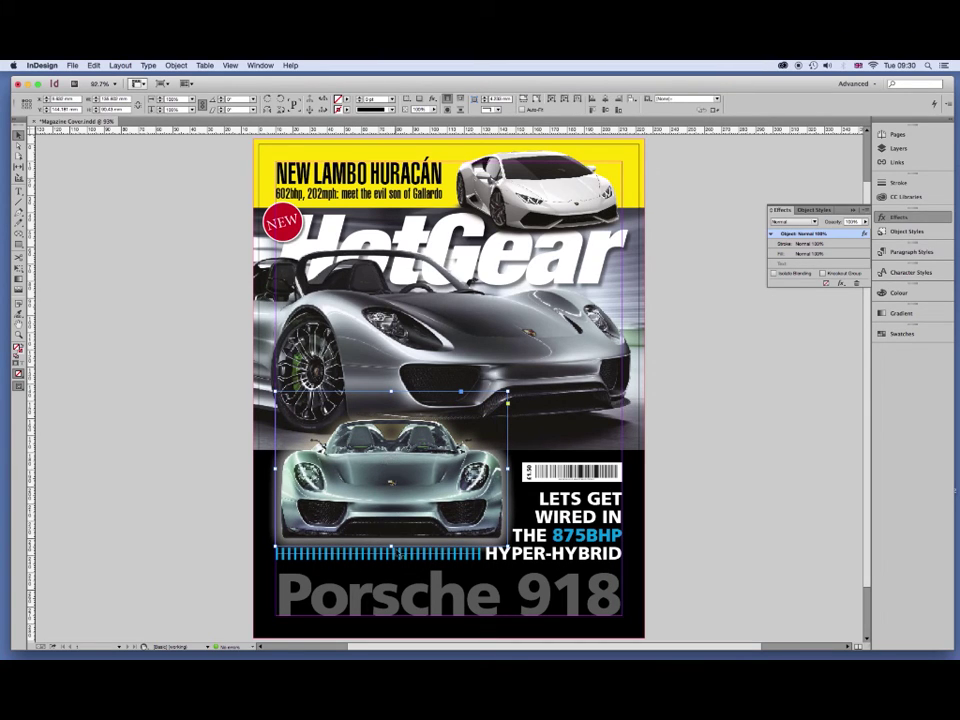
left_click_drag(391, 391, 391, 393)
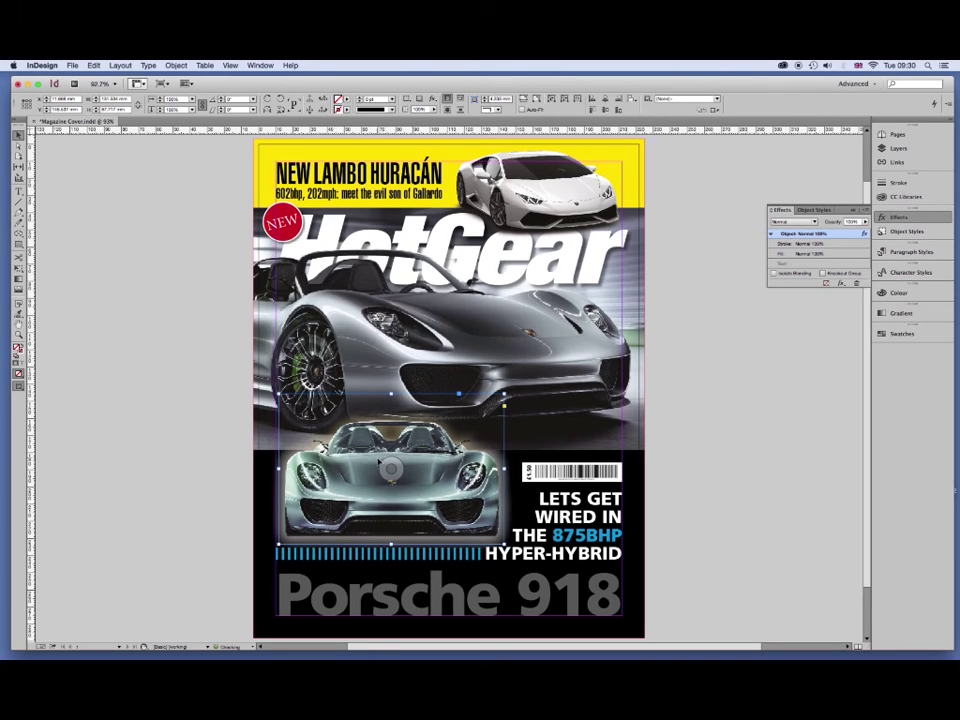
left_click_drag(370, 461, 373, 462)
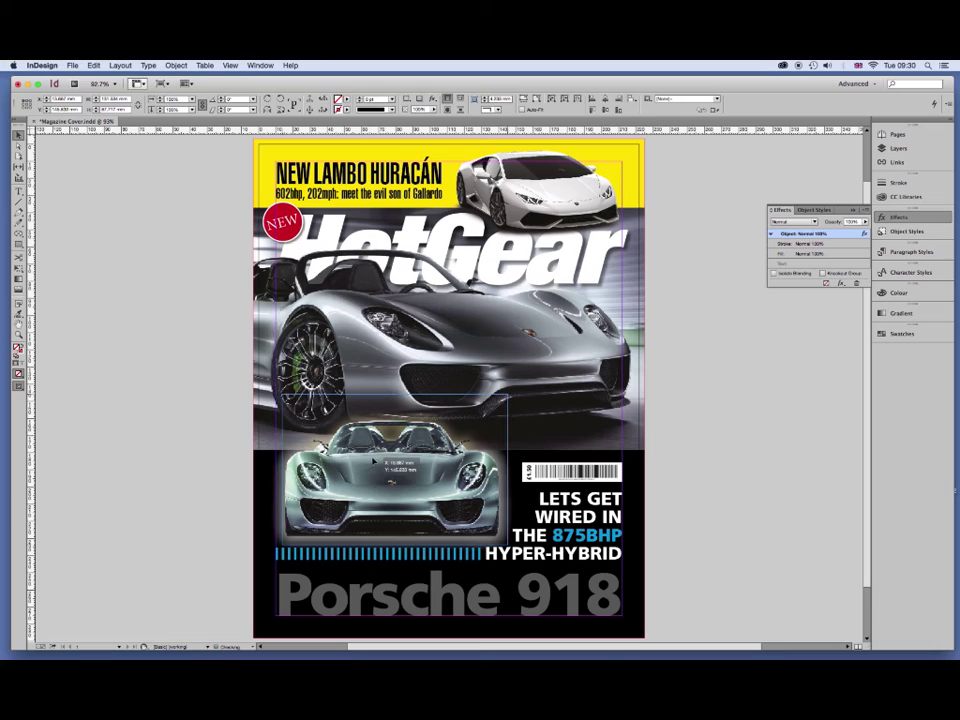
left_click_drag(373, 462, 373, 461)
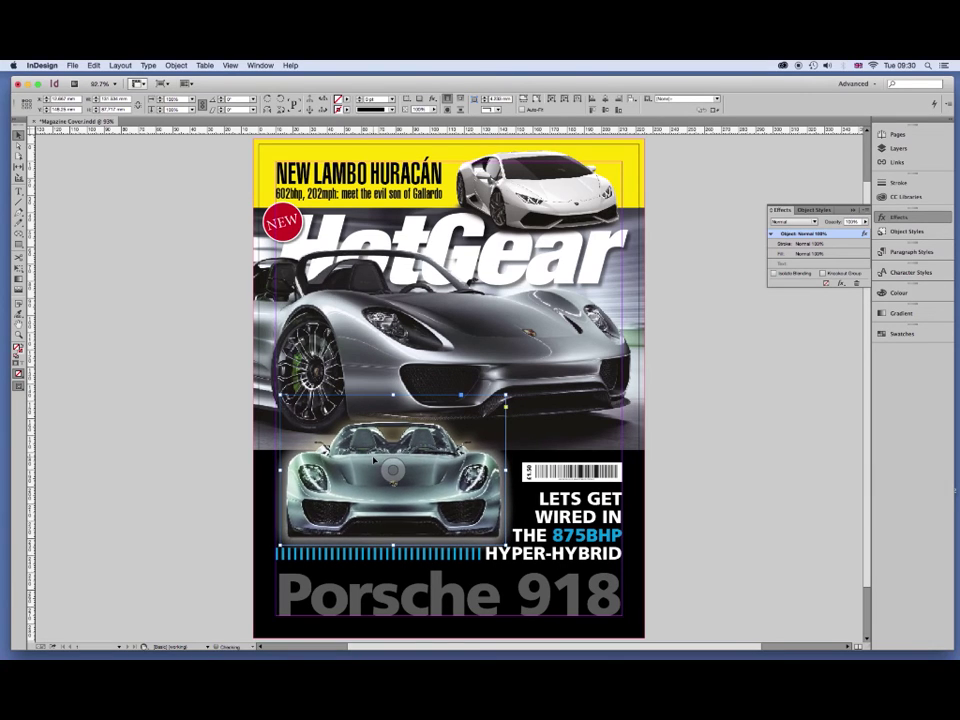
left_click_drag(374, 460, 394, 466)
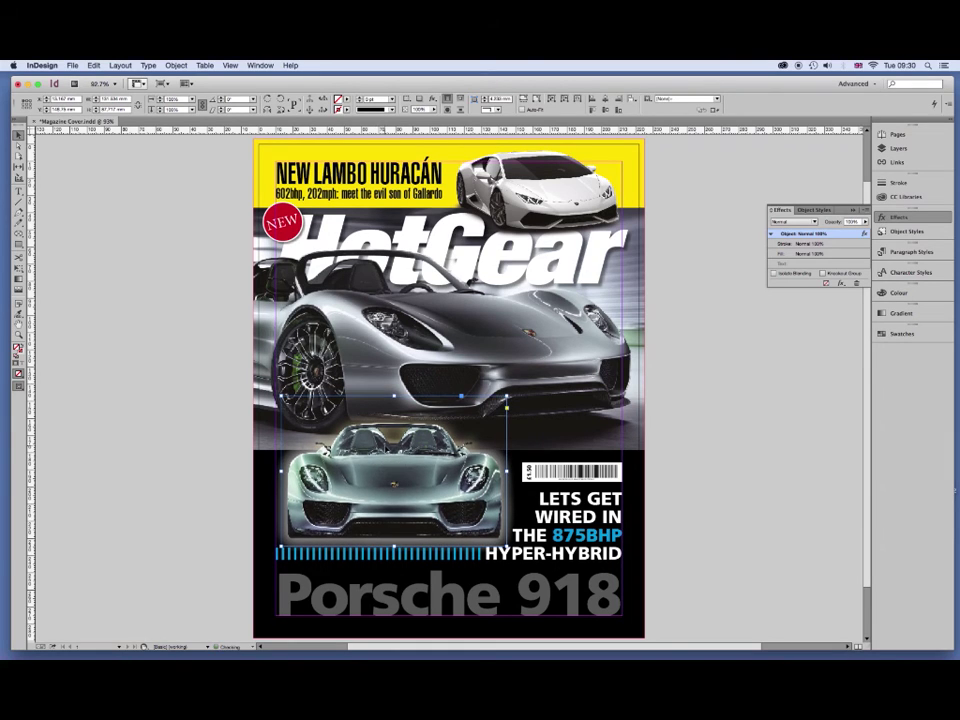
left_click(703, 433)
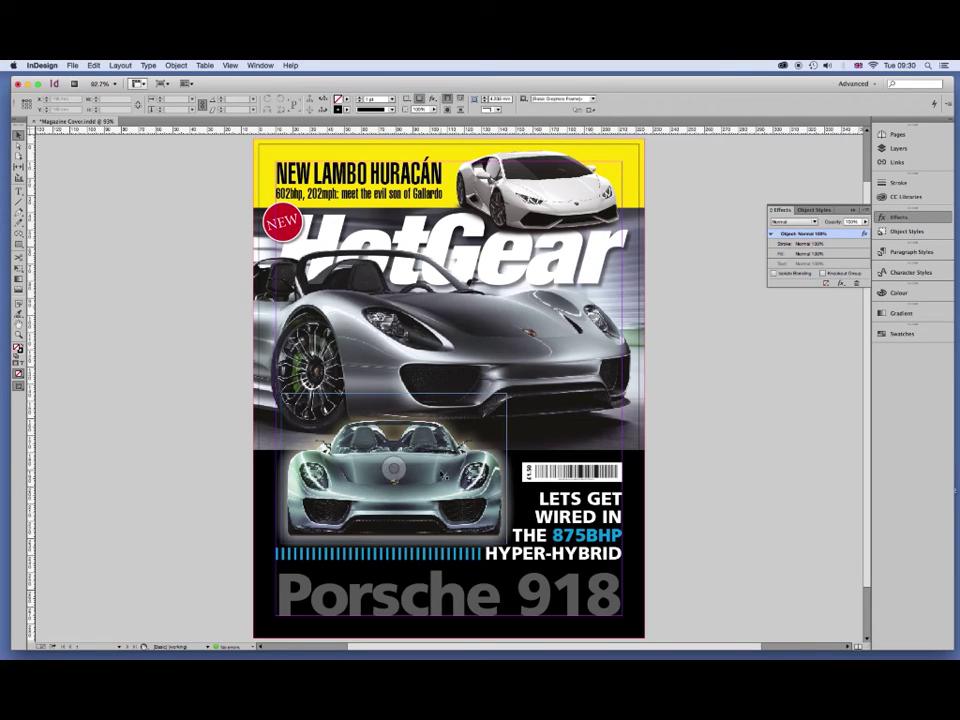
Shift the Porsche photo within its frame and save the cover.
left_click(298, 400)
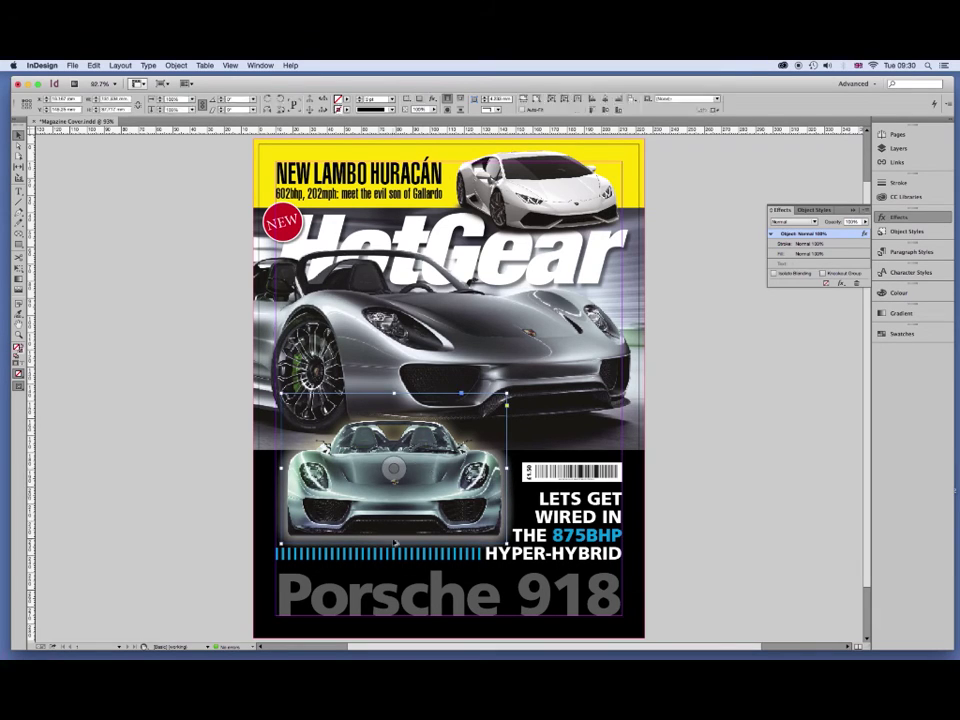
double_click(296, 408)
left_click_drag(394, 541, 398, 522)
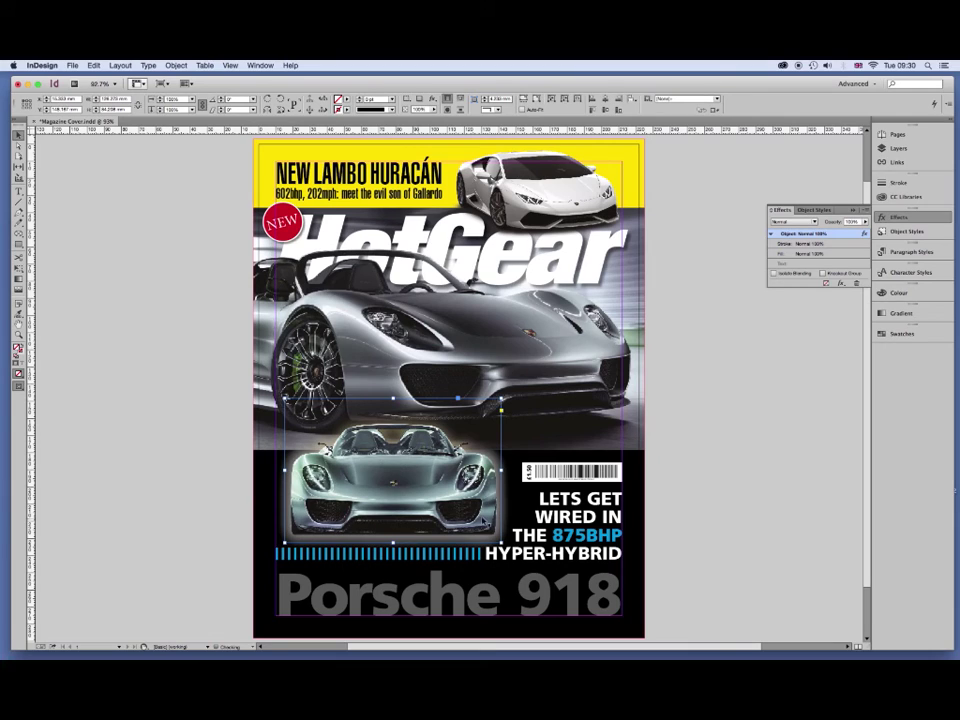
left_click(715, 509)
key("cmd+s")
left_click(470, 600)
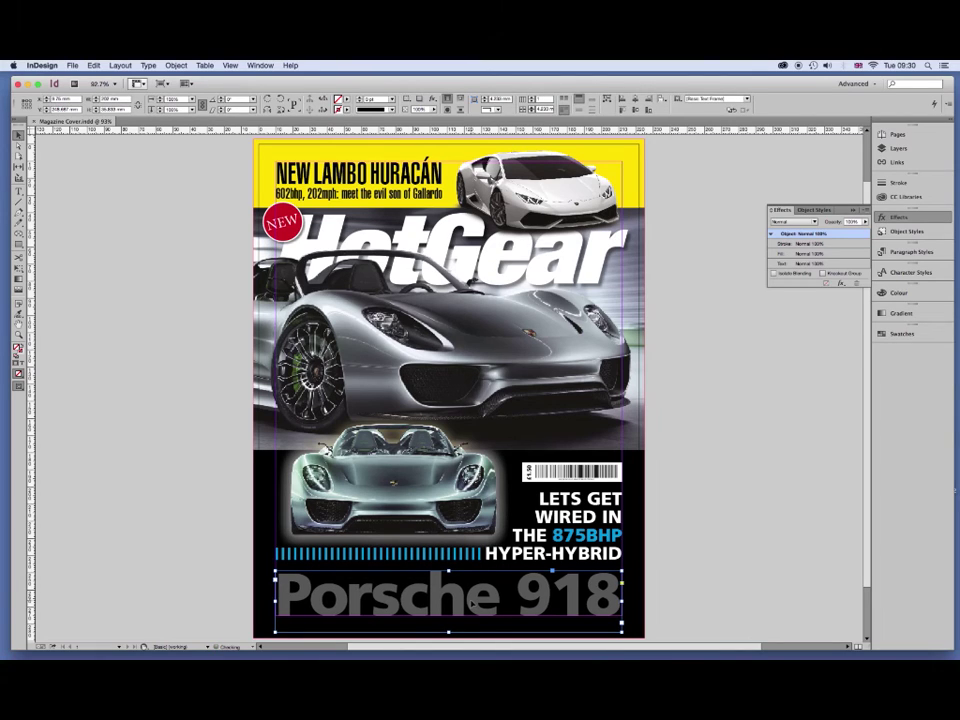
Reselect the Porsche 918 text frame and adjust its height from the top and bottom edges.
left_click(750, 525)
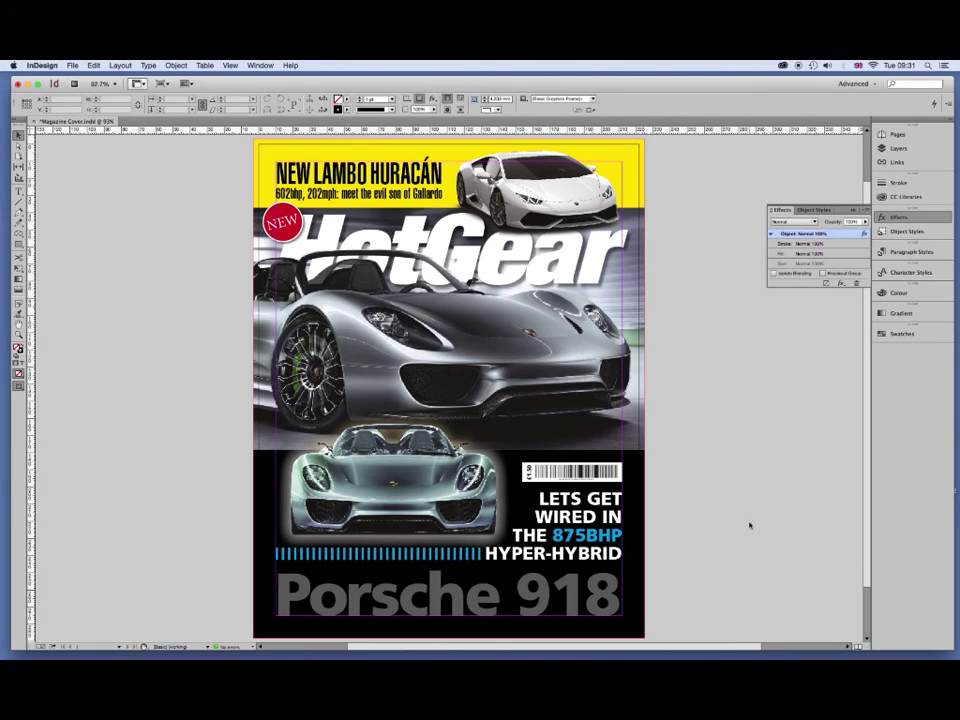
left_click(450, 600)
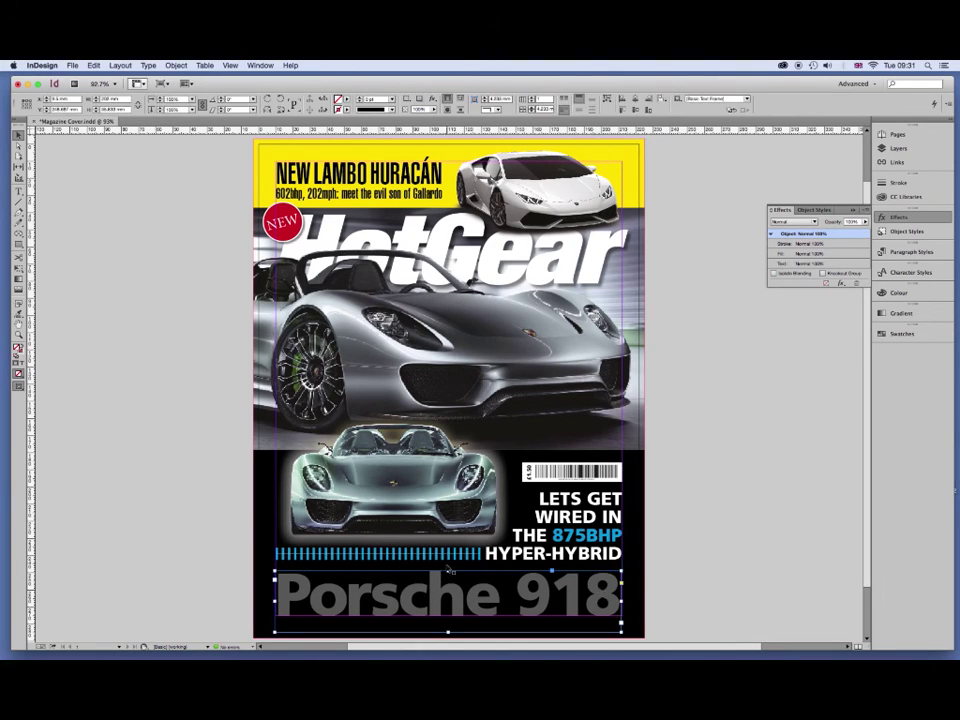
left_click_drag(448, 572, 448, 637)
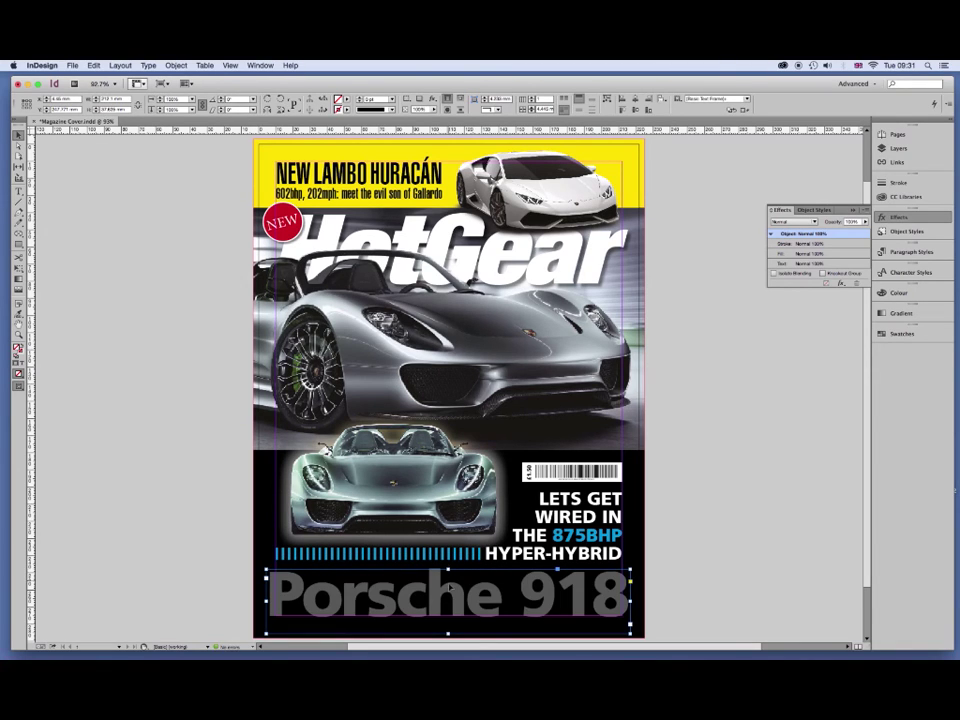
left_click_drag(448, 637, 448, 632)
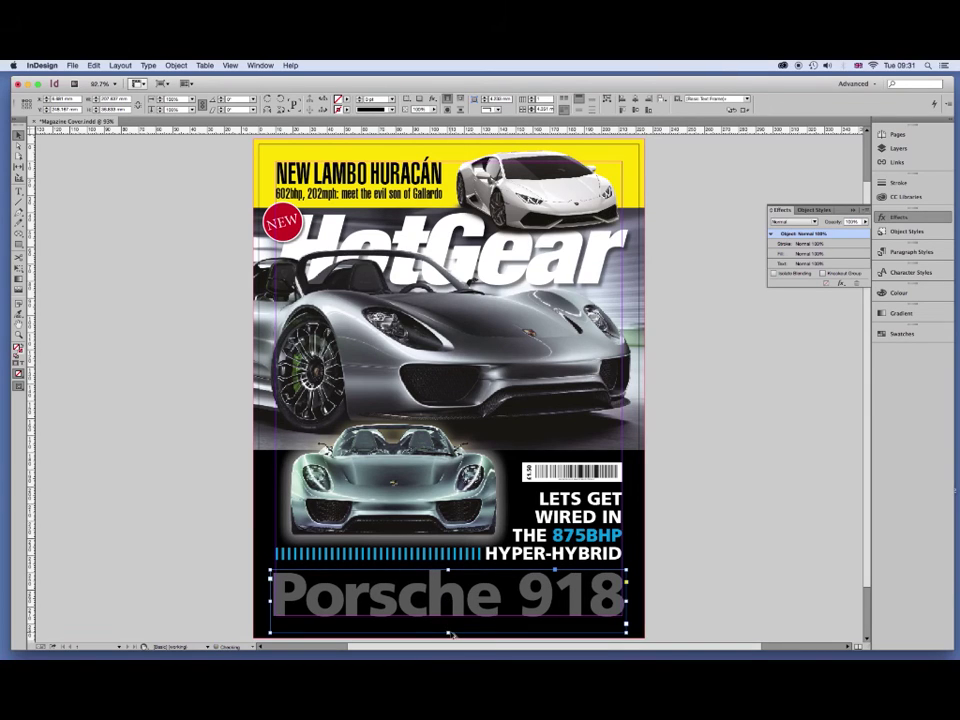
left_click_drag(448, 632, 448, 632)
Toggle snapping to guides and stretch the Porsche 918 frame to the right margin.
left_click(230, 65)
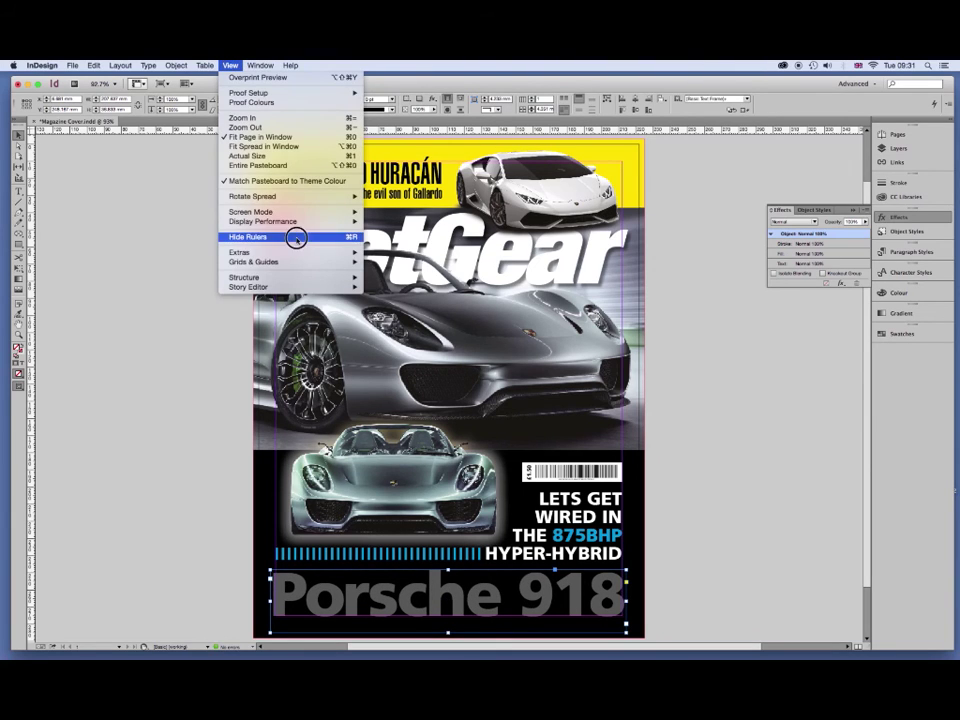
mouse_move(254, 262)
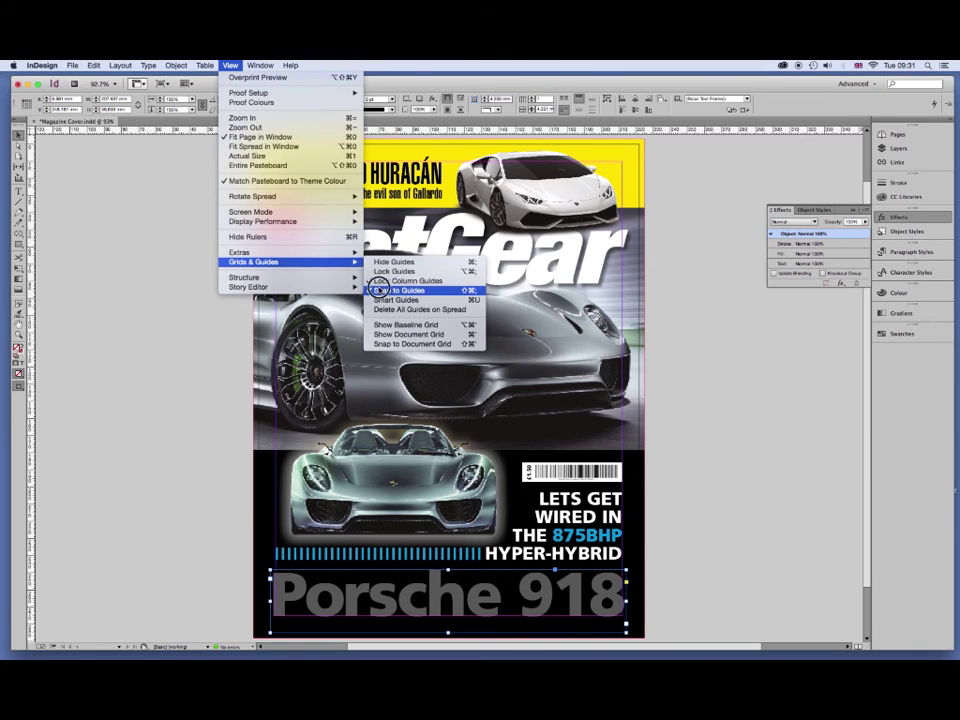
left_click(380, 271)
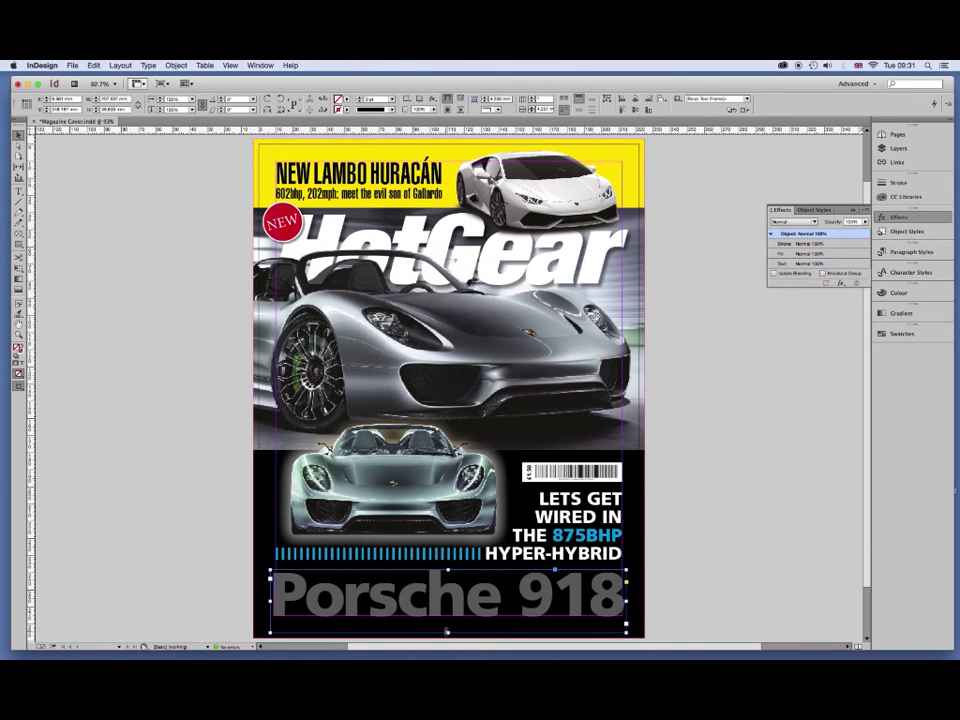
key("alt+Left")
key("alt+Left")
key("alt+Left")
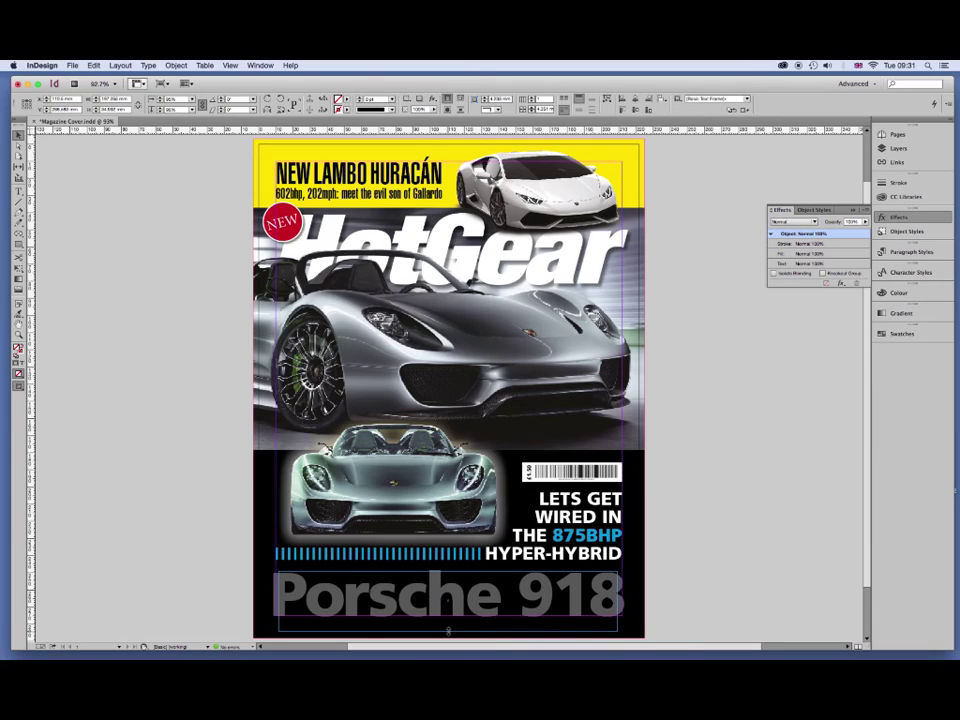
left_click_drag(448, 572, 449, 574)
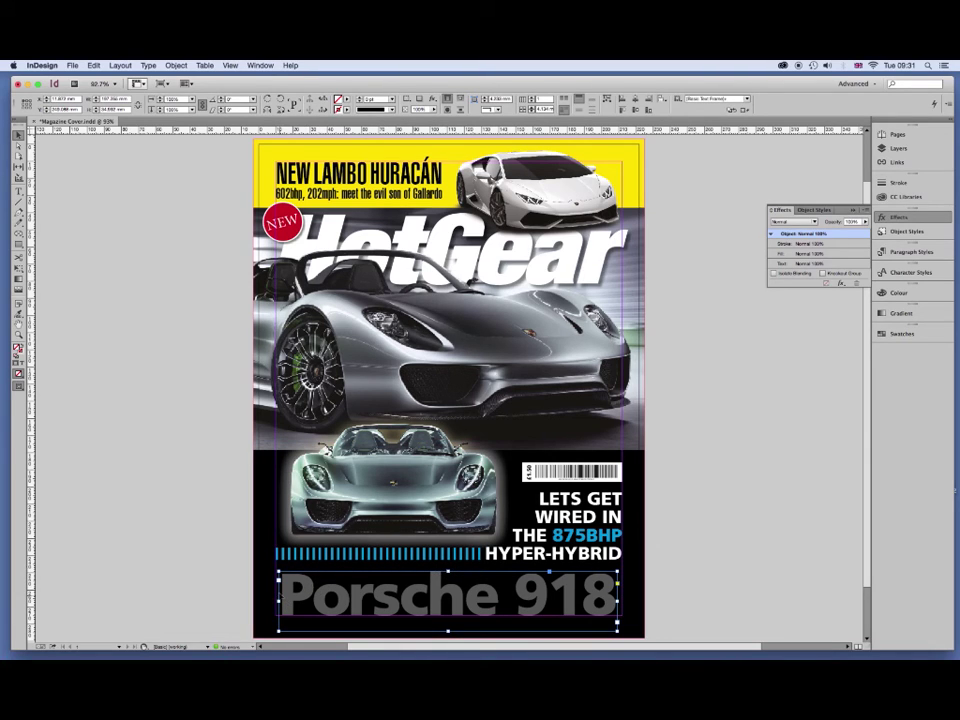
left_click_drag(278, 601, 276, 600)
left_click_drag(617, 600, 622, 600)
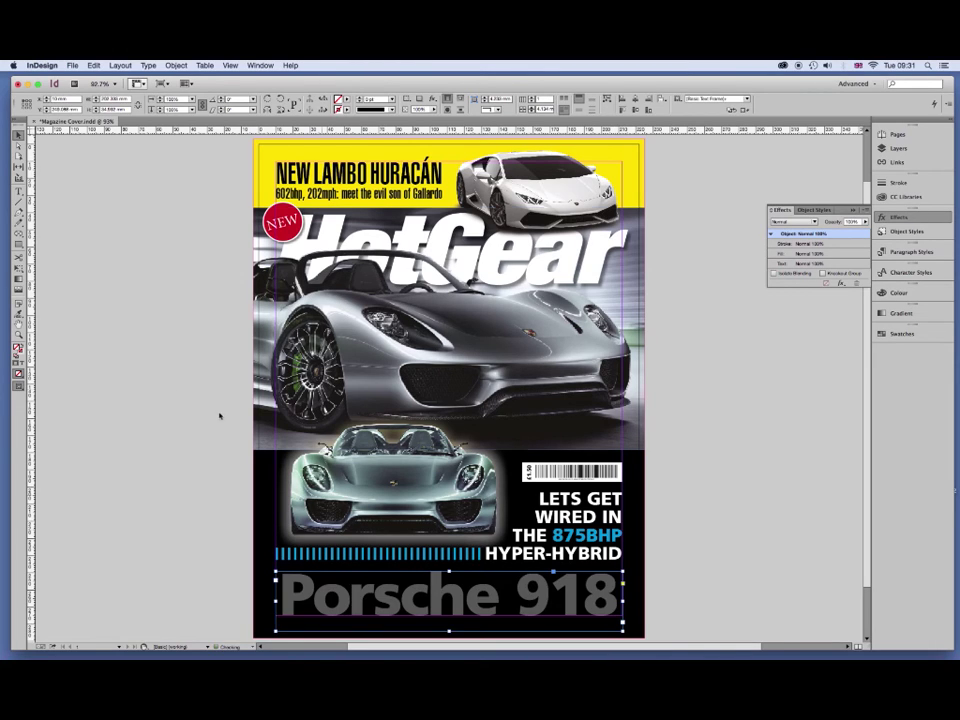
Set the Porsche 918 headline text to 86 pt, then to 90 pt.
left_click(18, 191)
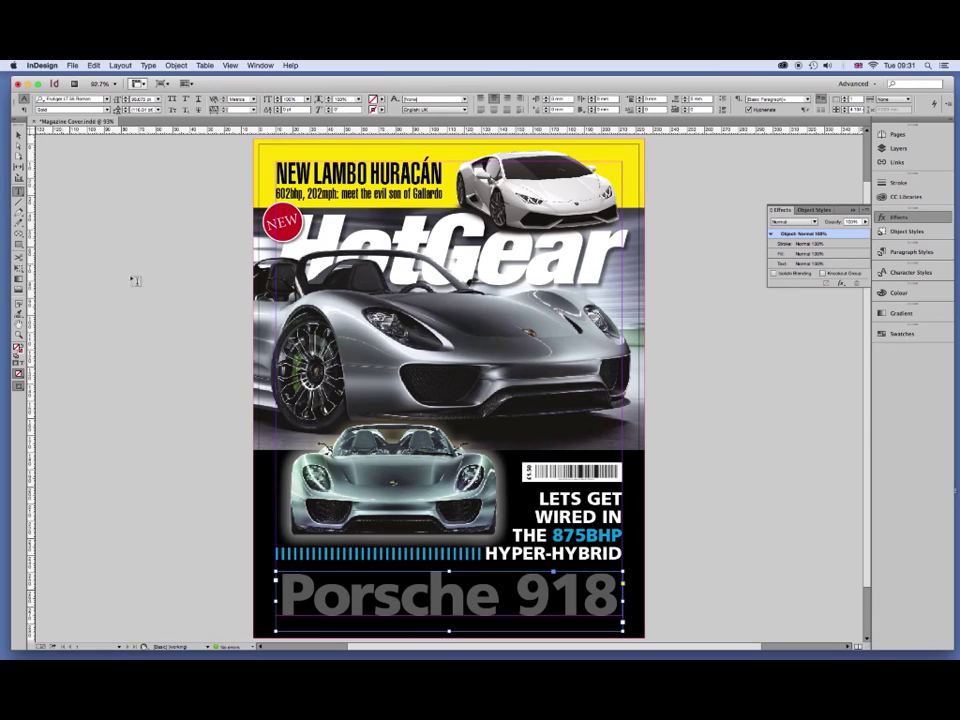
left_click(348, 597)
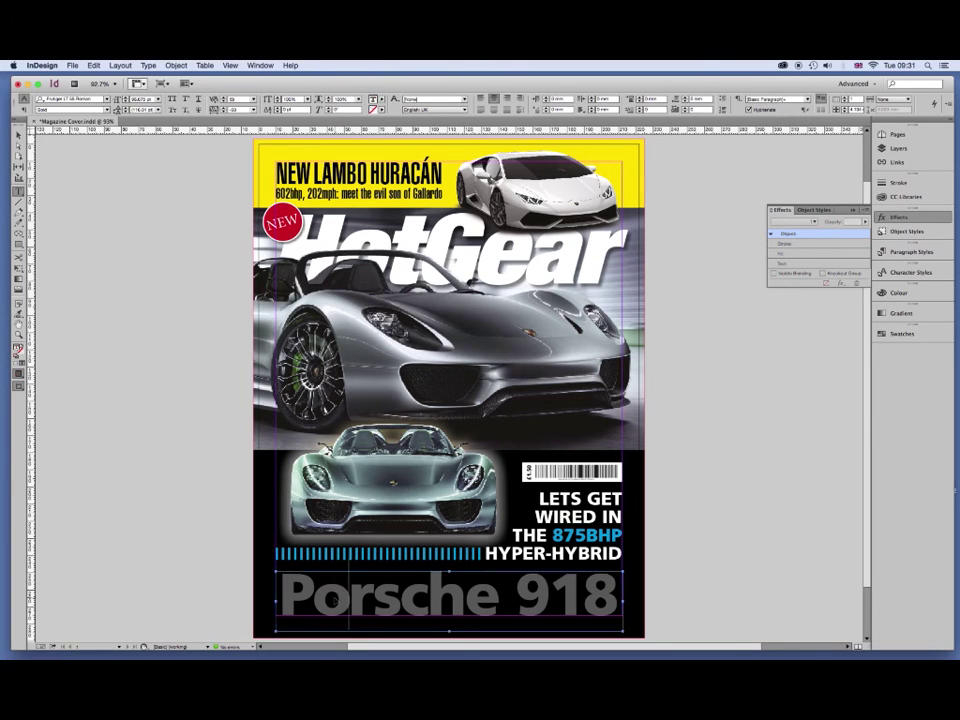
key("ctrl+a")
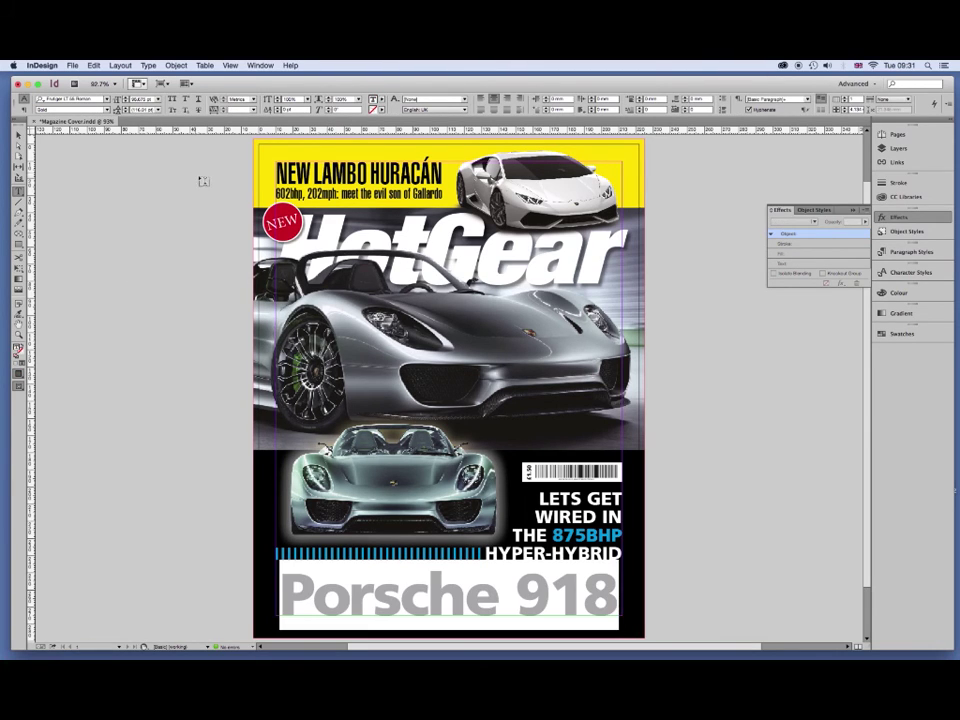
double_click(140, 99)
type("86")
key("Return")
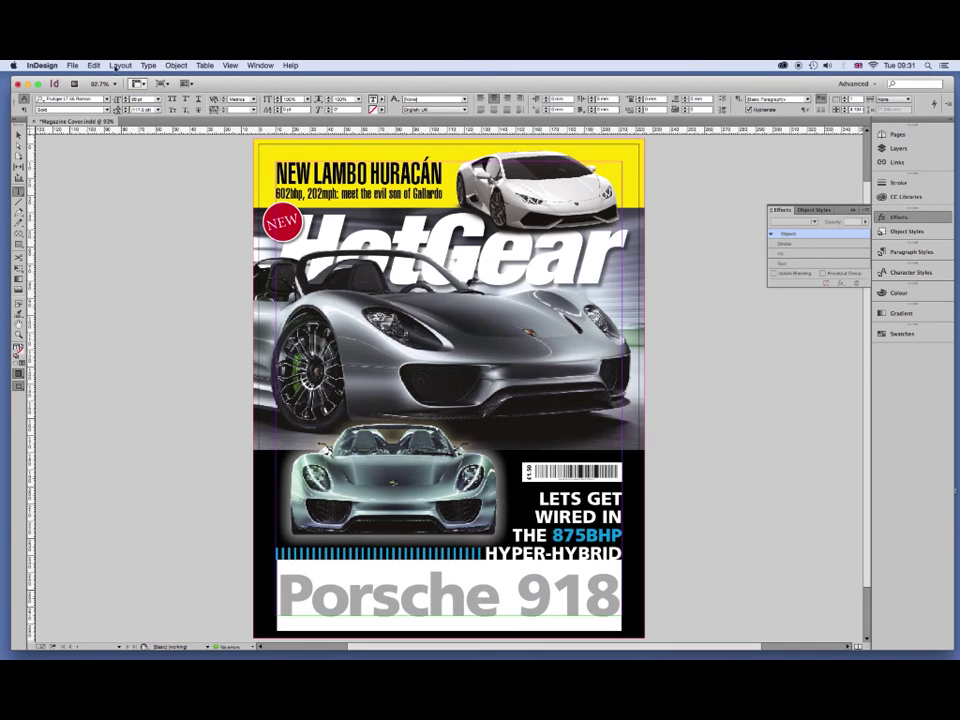
double_click(136, 99)
type("90")
key("Return")
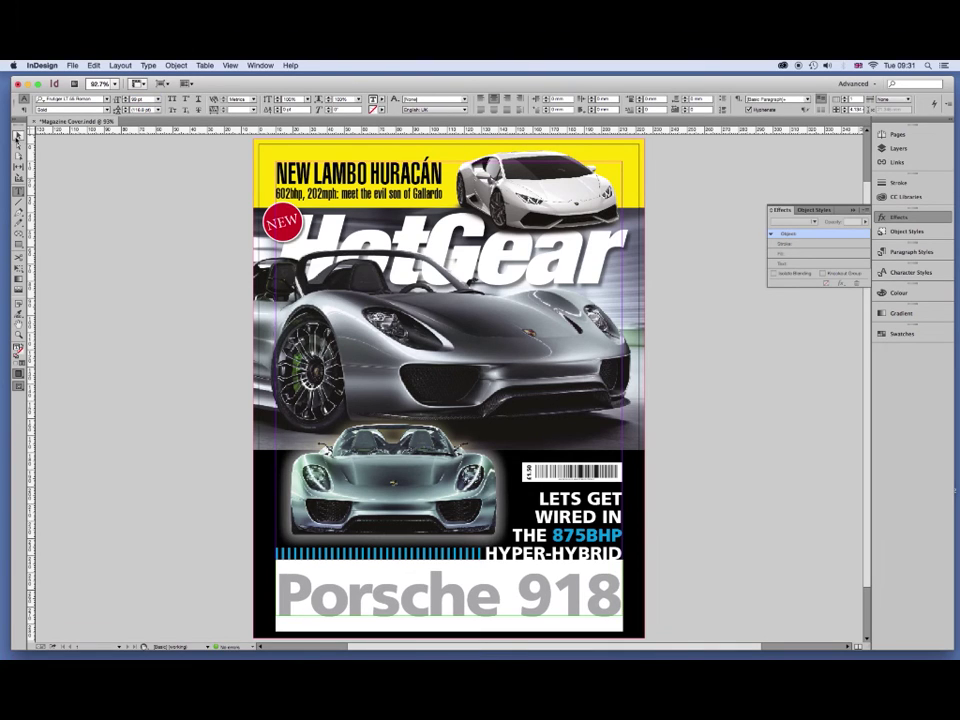
Hide the page guides to check the layout, then turn them back on.
left_click(17, 133)
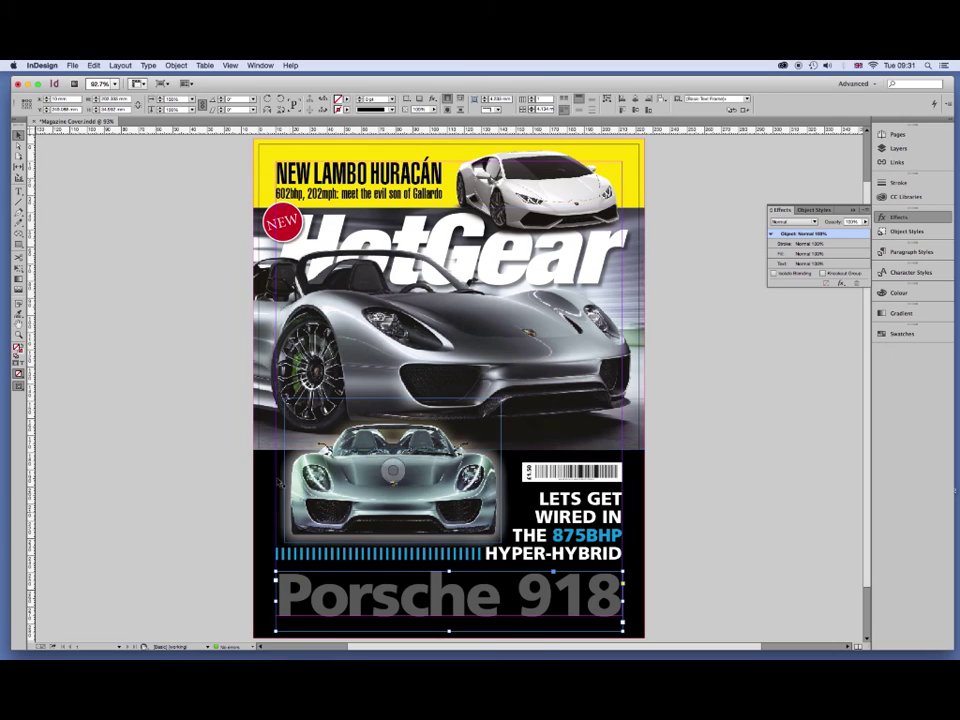
left_click(137, 257)
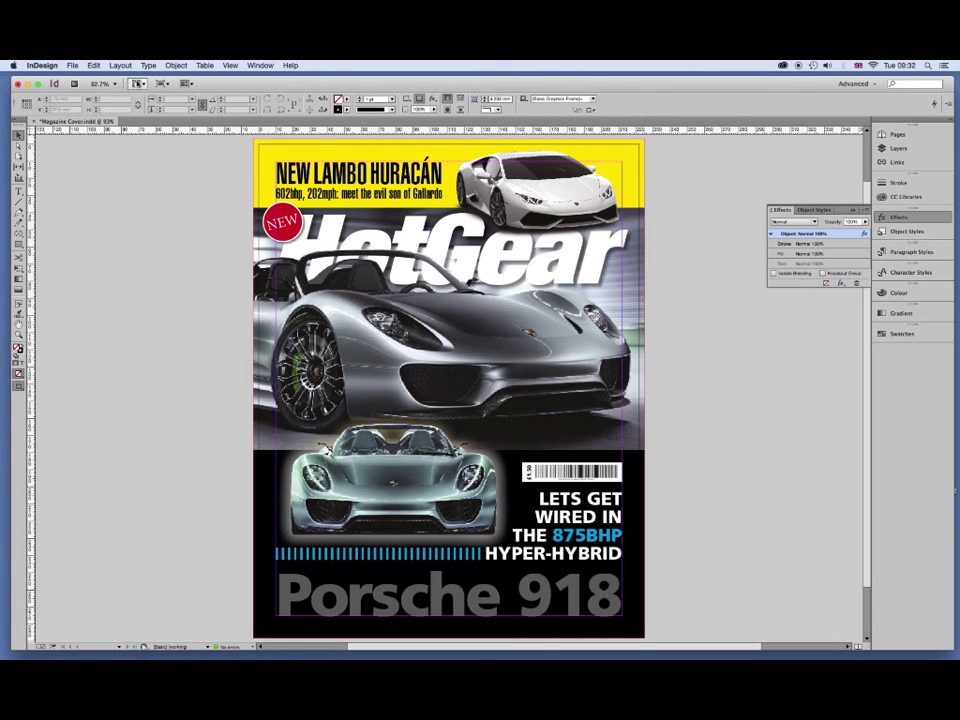
left_click(138, 84)
left_click(148, 128)
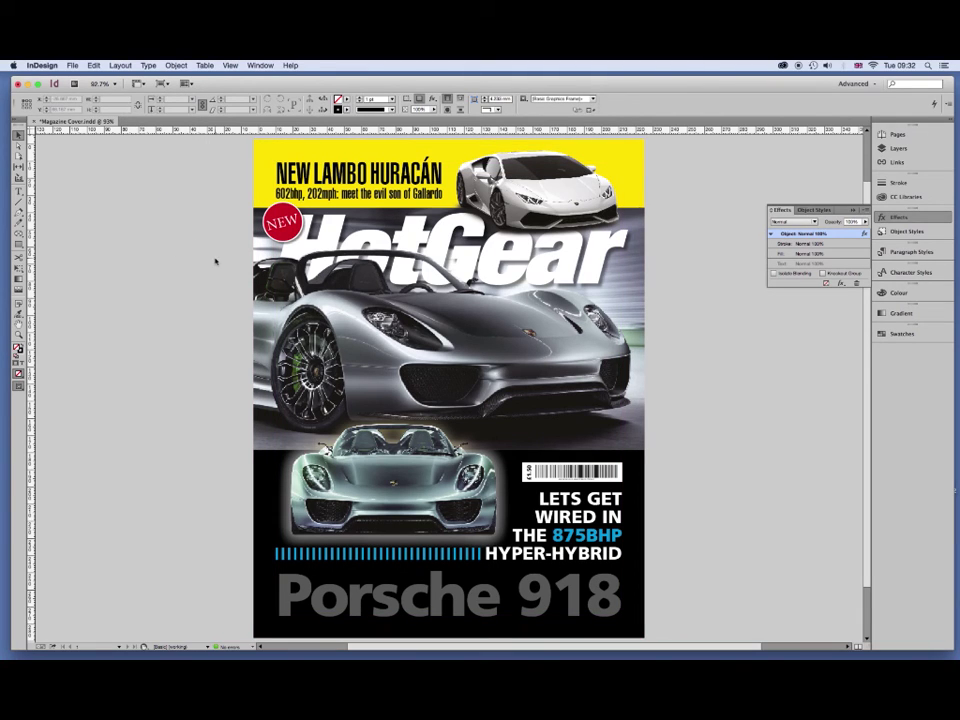
left_click(138, 84)
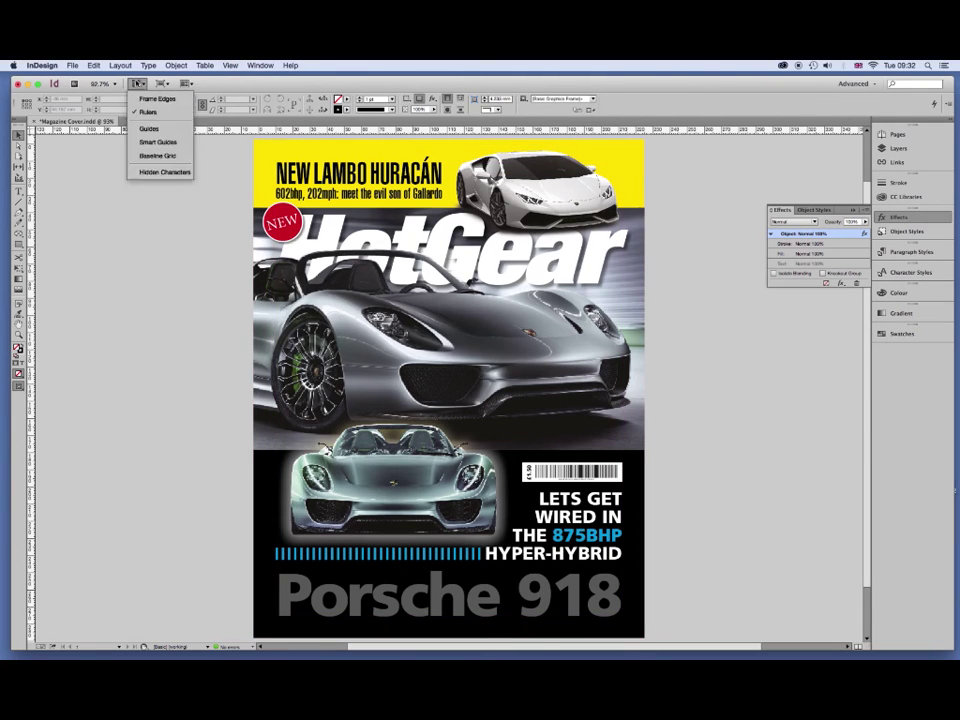
left_click(146, 128)
Nudge the Porsche 918 frame left, widen its right edge, and save the cover.
left_click(430, 595)
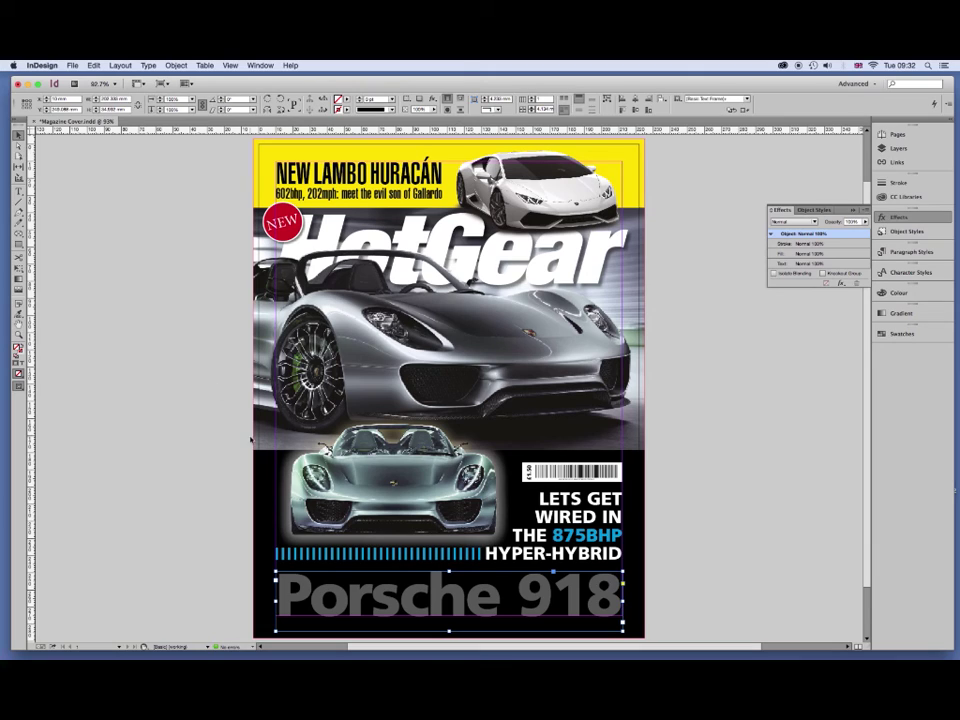
double_click(319, 596)
triple_click(319, 596)
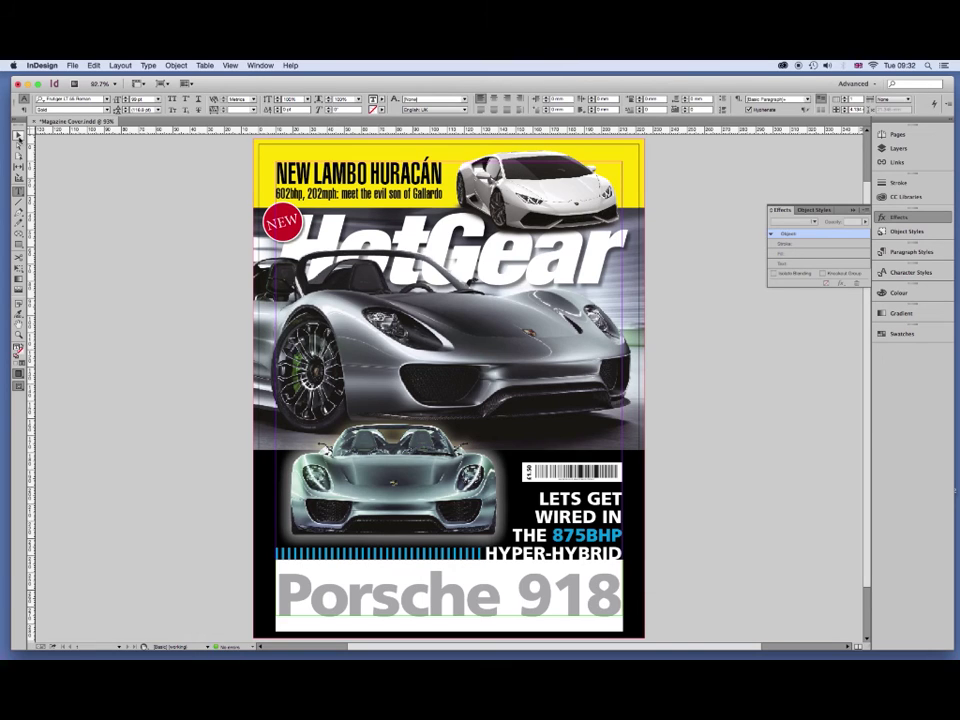
left_click(18, 136)
key("shift+Left")
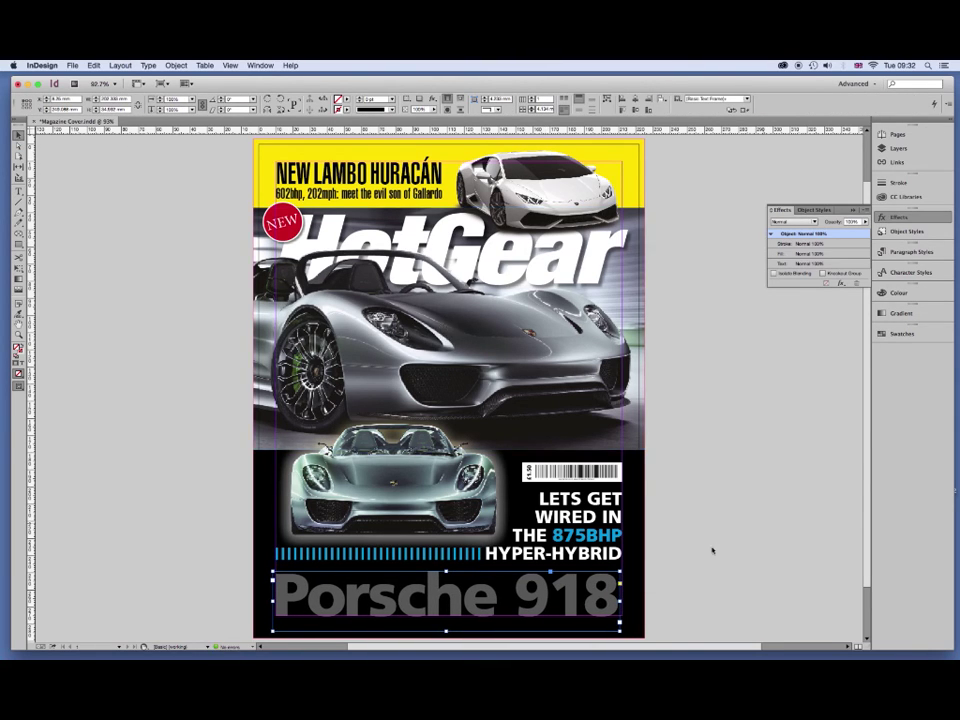
left_click_drag(620, 601, 624, 600)
left_click(698, 584)
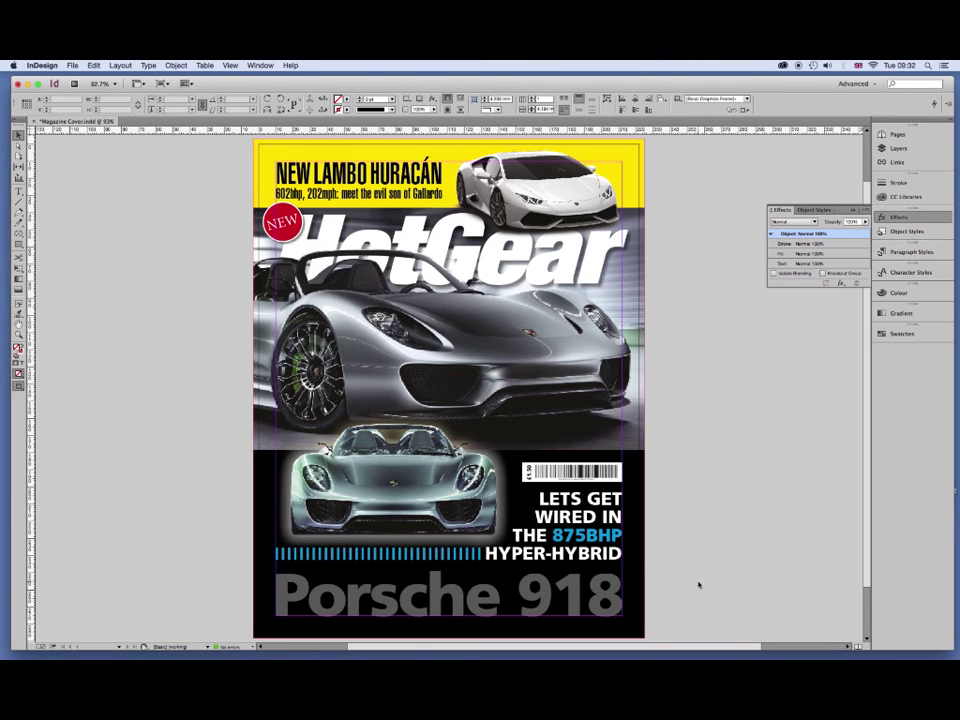
key("ctrl+s")
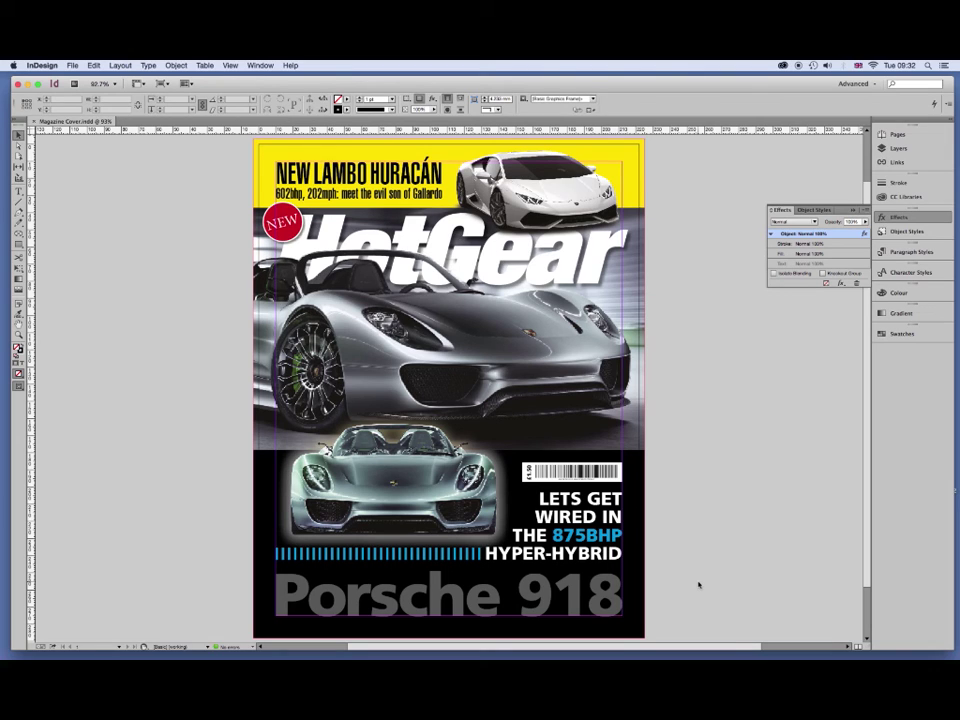
Select the barcode, £1.50 price and white strip, save, and group them with Ctrl+G.
left_click(527, 470)
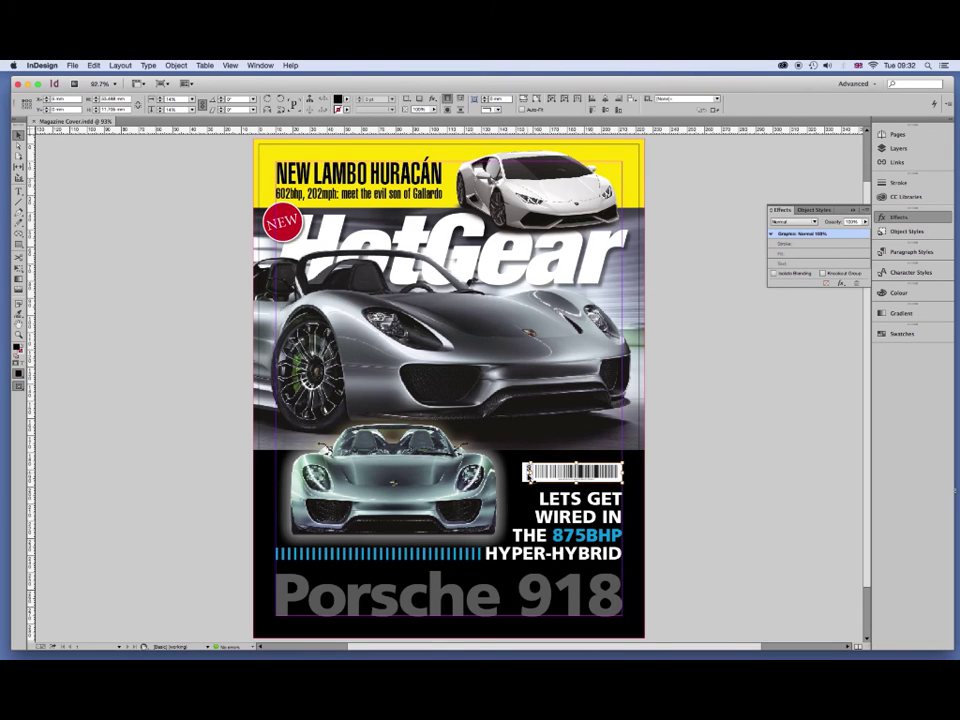
left_click(527, 470)
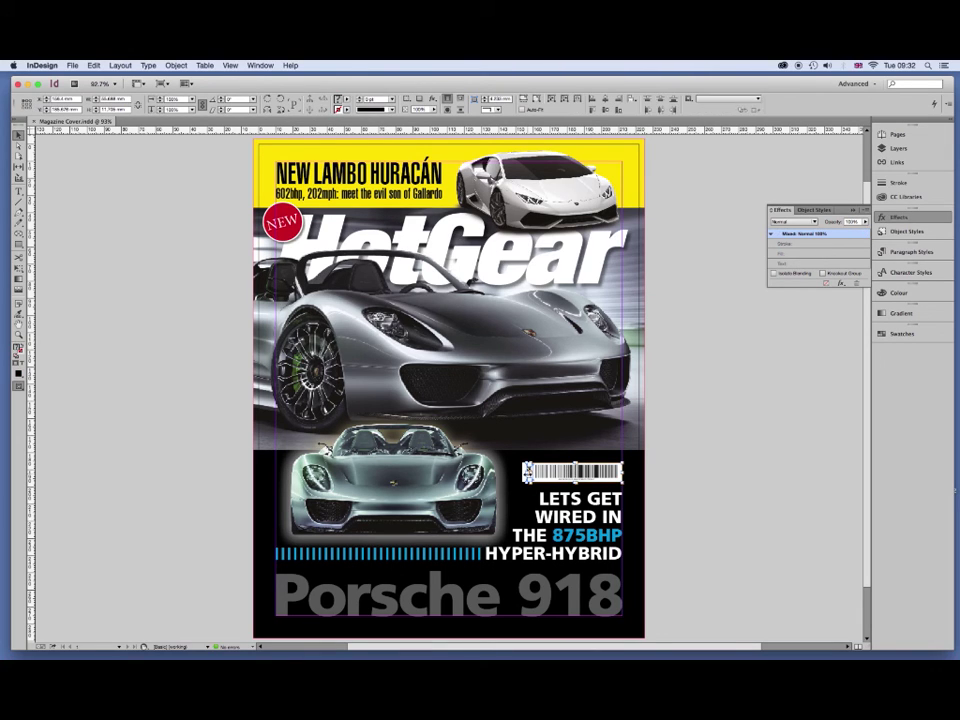
left_click(672, 533)
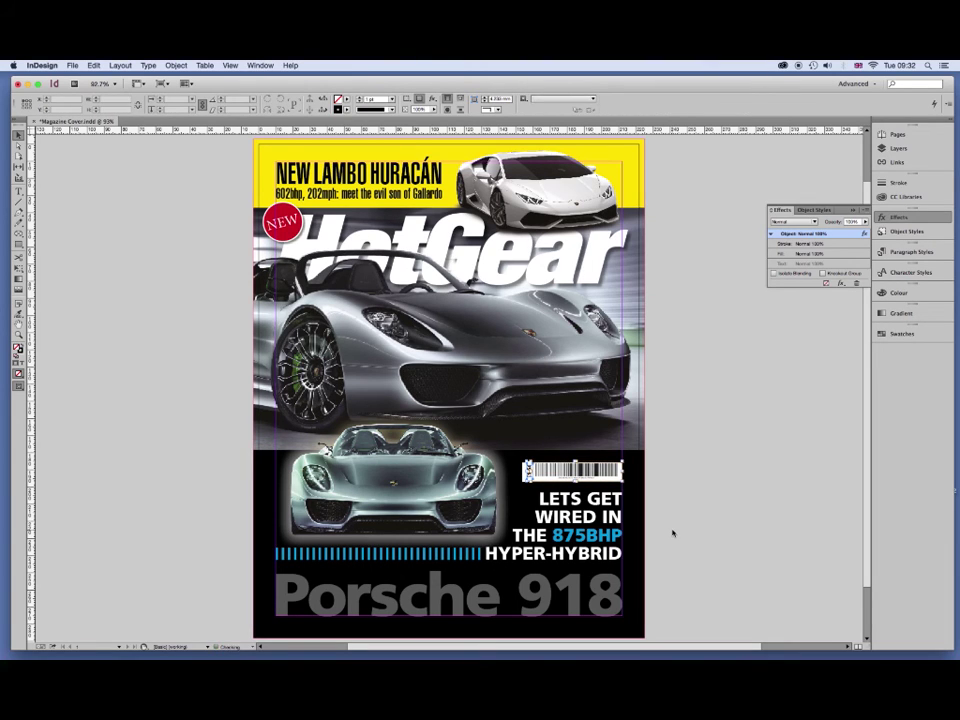
key("super+z")
key("super+s")
left_click(697, 508)
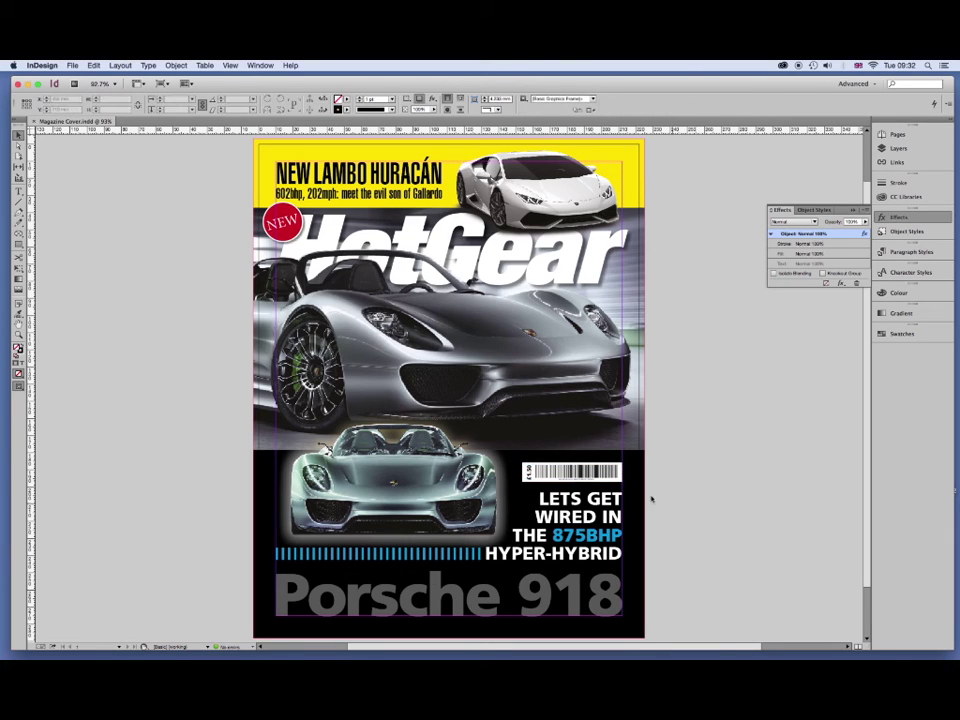
mouse_move(572, 471)
left_click(548, 470)
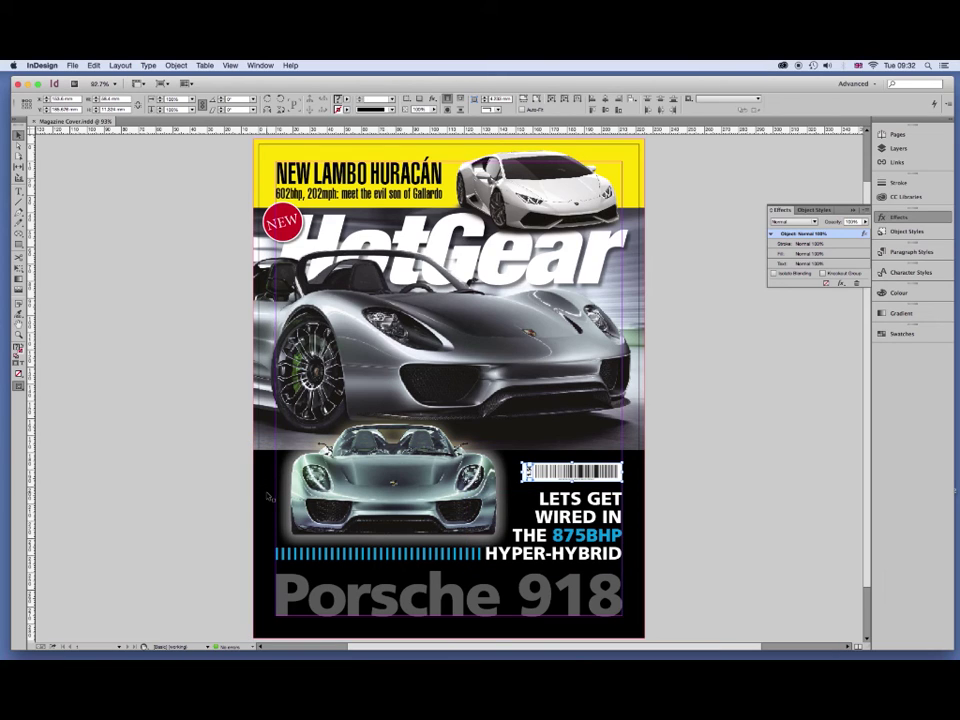
key("ctrl+g")
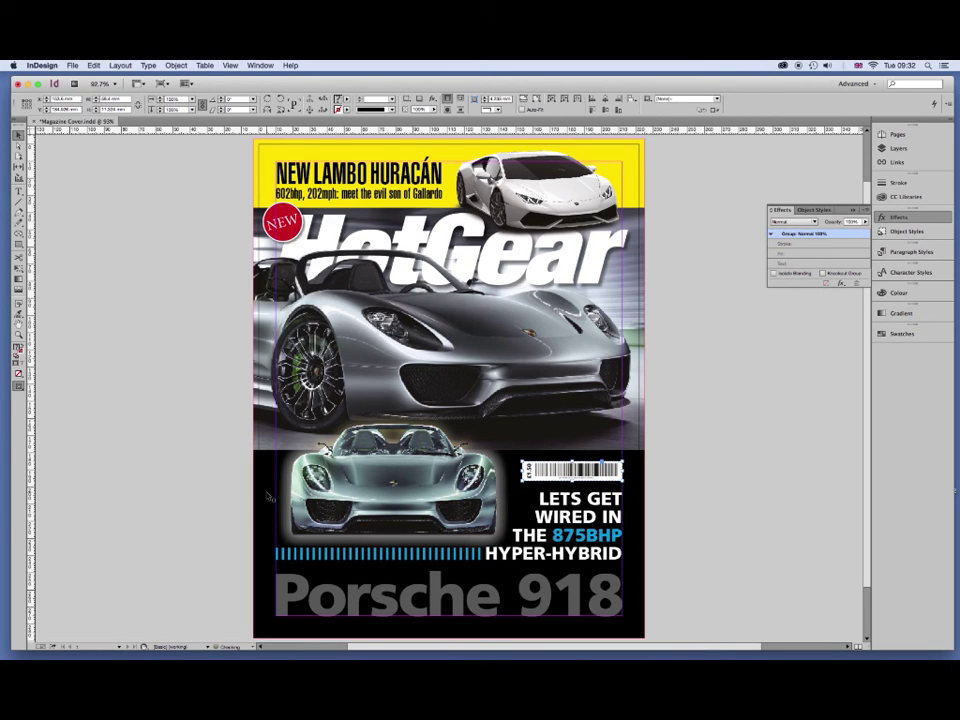
left_click(715, 489)
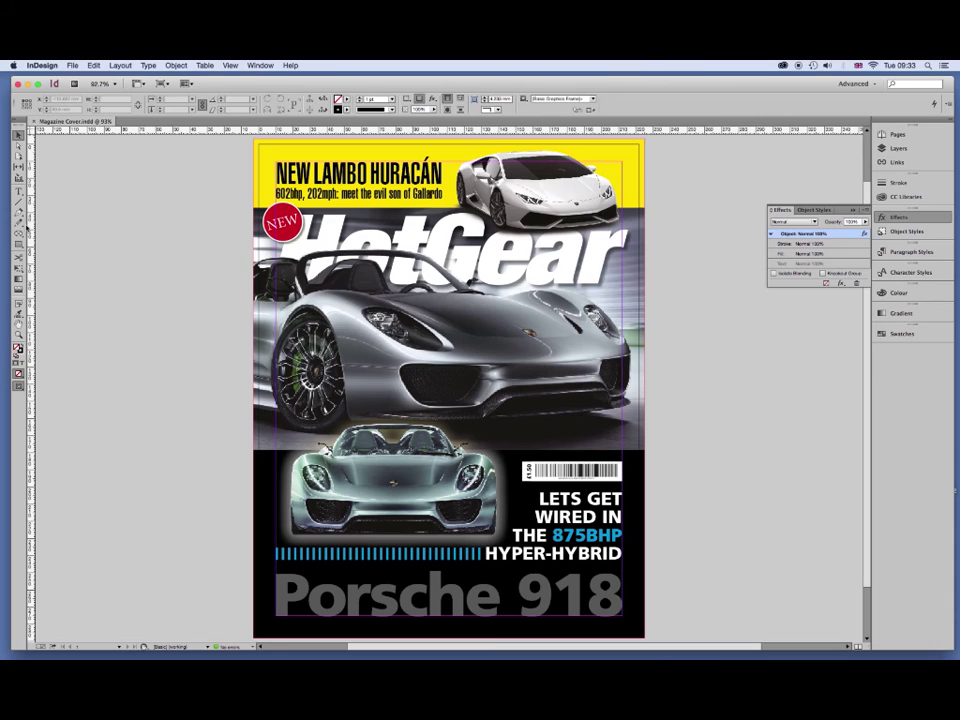
Draw a pasteboard text frame reading 'Supercar Issue', capitalising the I of Issue.
left_click(18, 191)
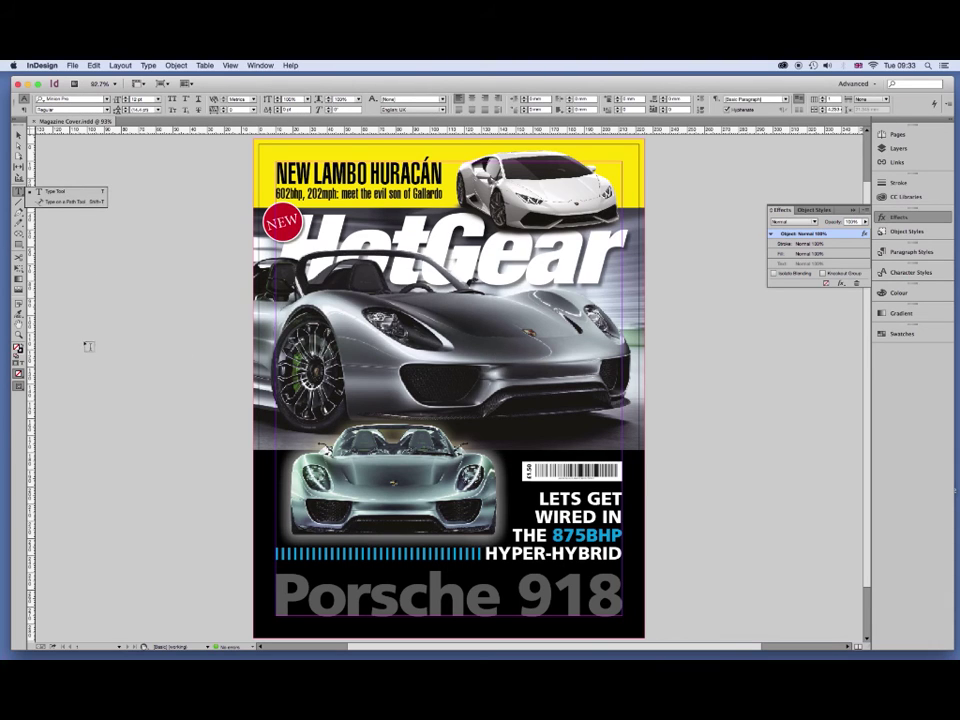
left_click_drag(83, 338, 205, 365)
type("Supercar issue")
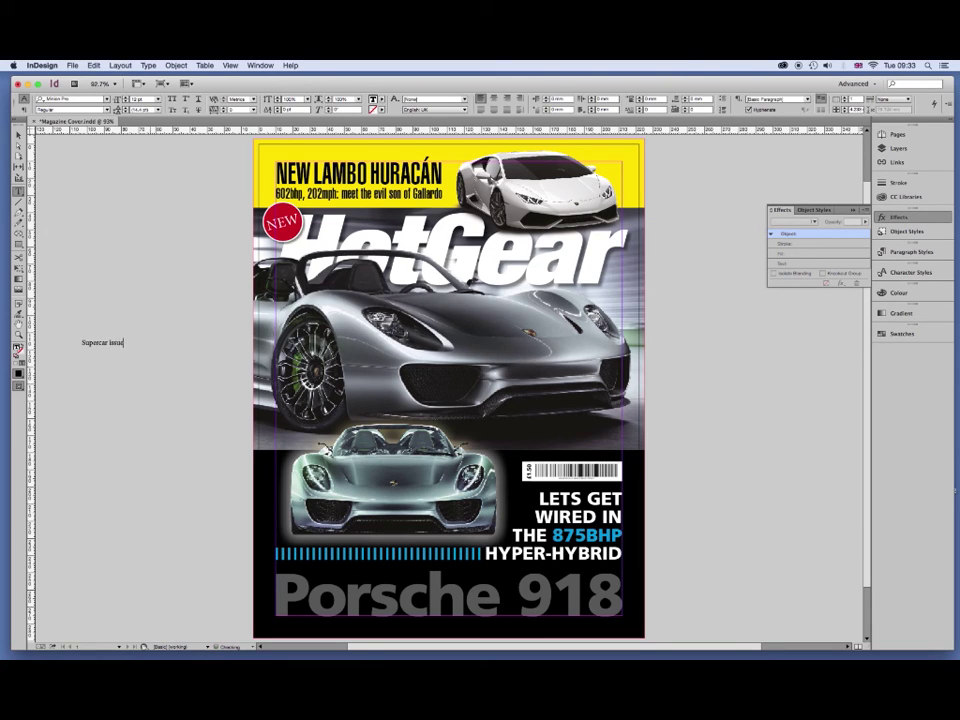
key("super+a")
left_click(18, 335)
left_click_drag(69, 336, 140, 360)
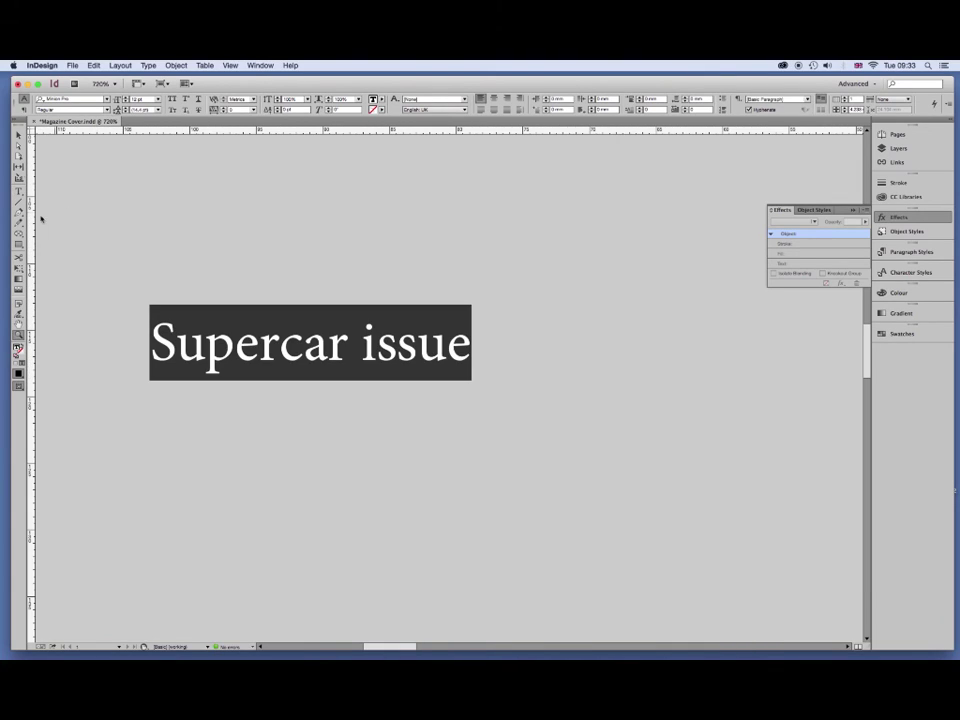
left_click(17, 146)
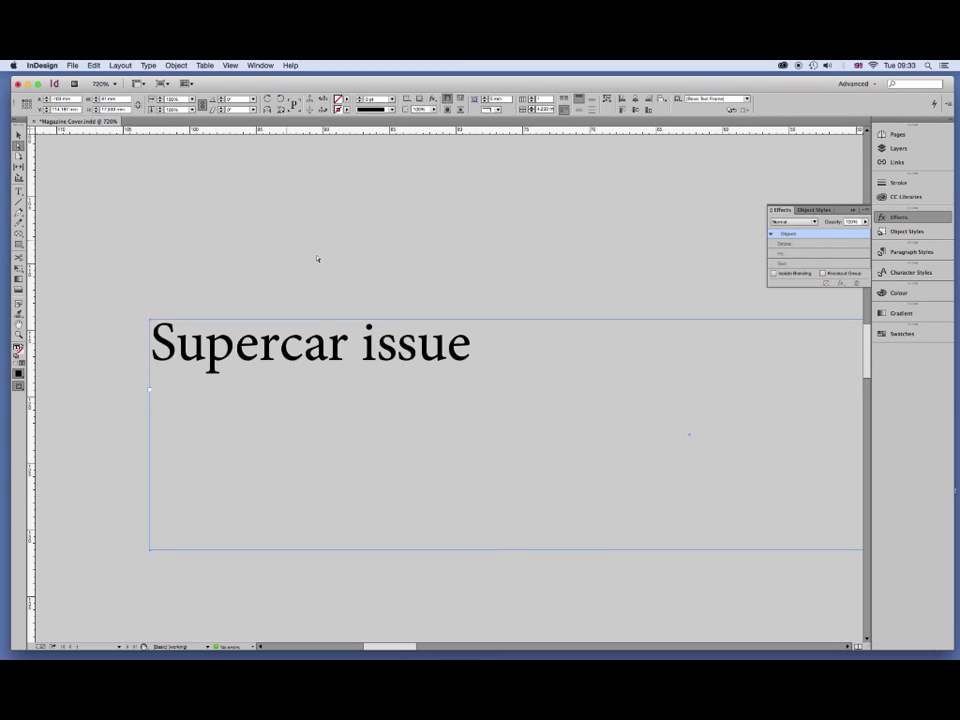
double_click(373, 343)
left_click_drag(373, 343, 365, 344)
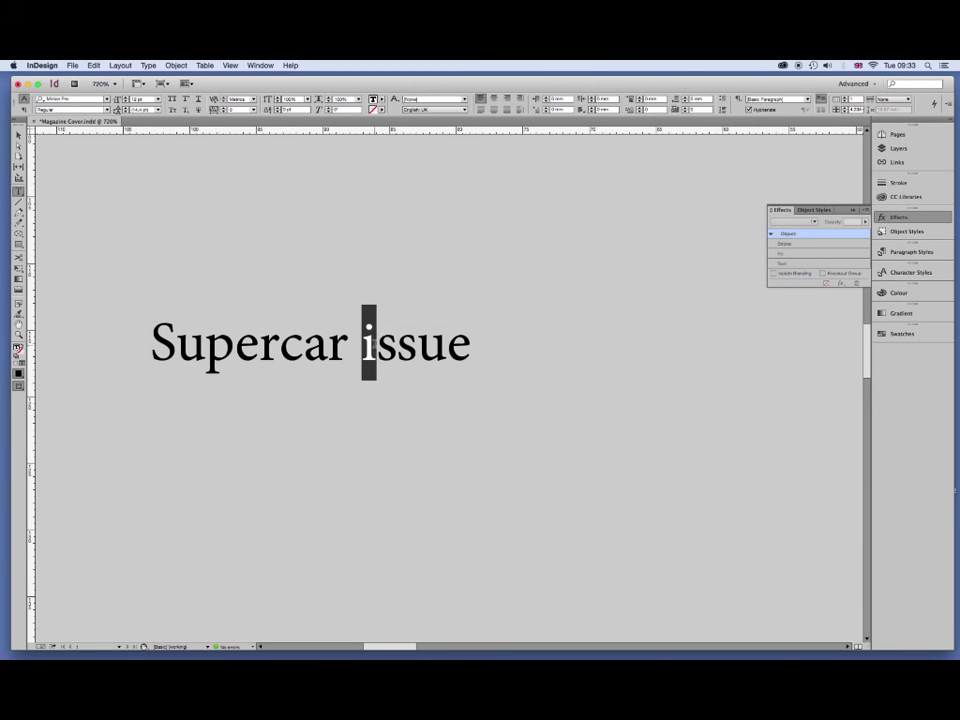
type("I")
Set the headline font to Helvetica Neue LT Std 107 Extra Black Condensed.
key("ctrl+a")
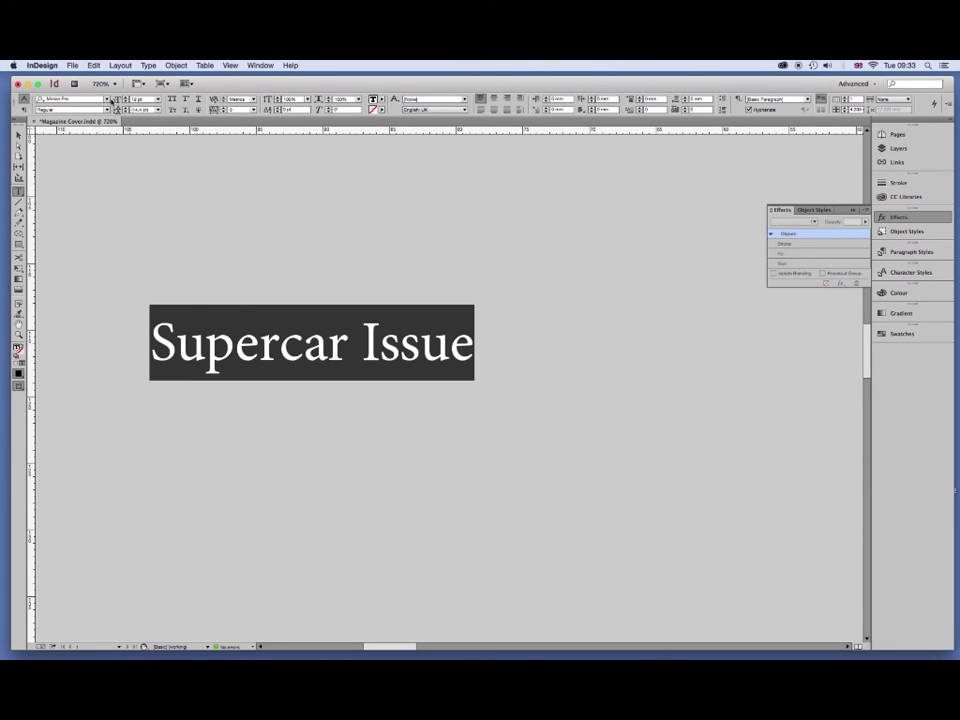
left_click(105, 99)
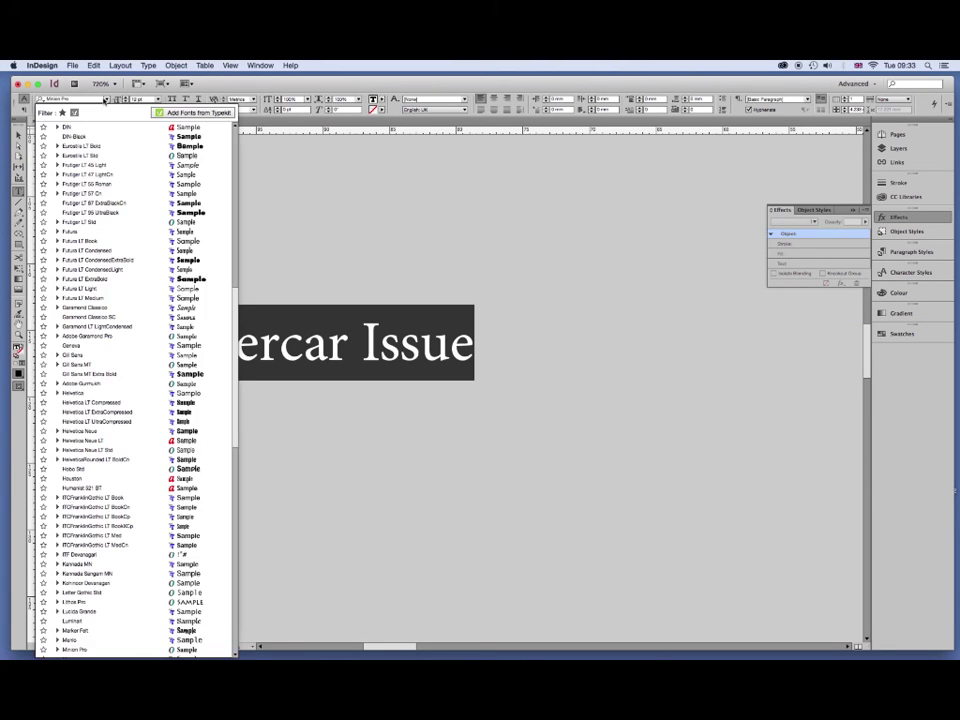
left_click(122, 450)
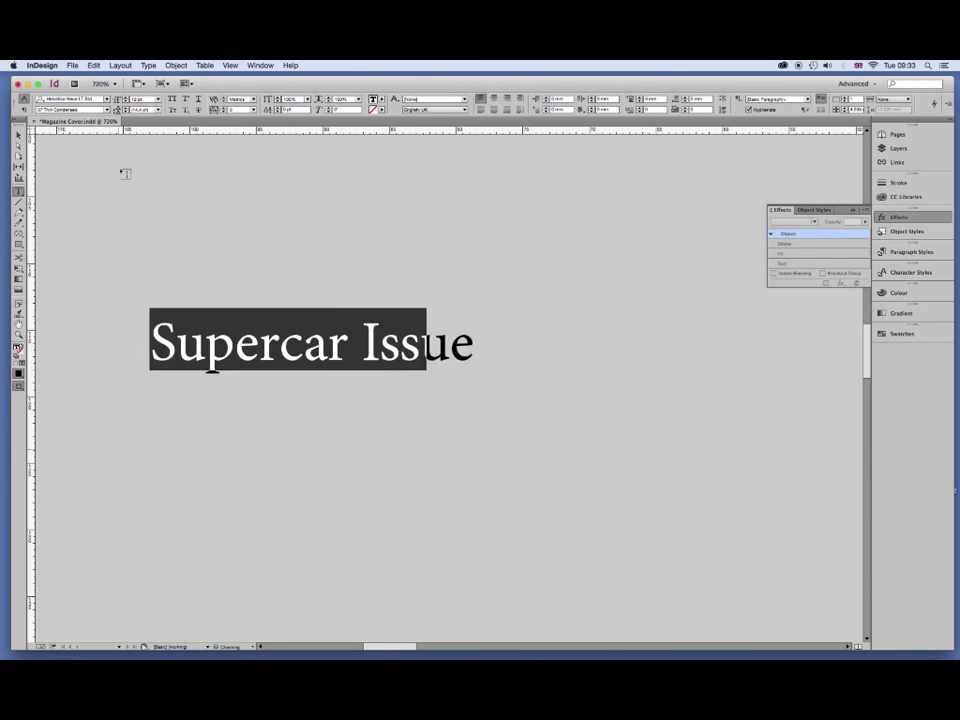
left_click(107, 109)
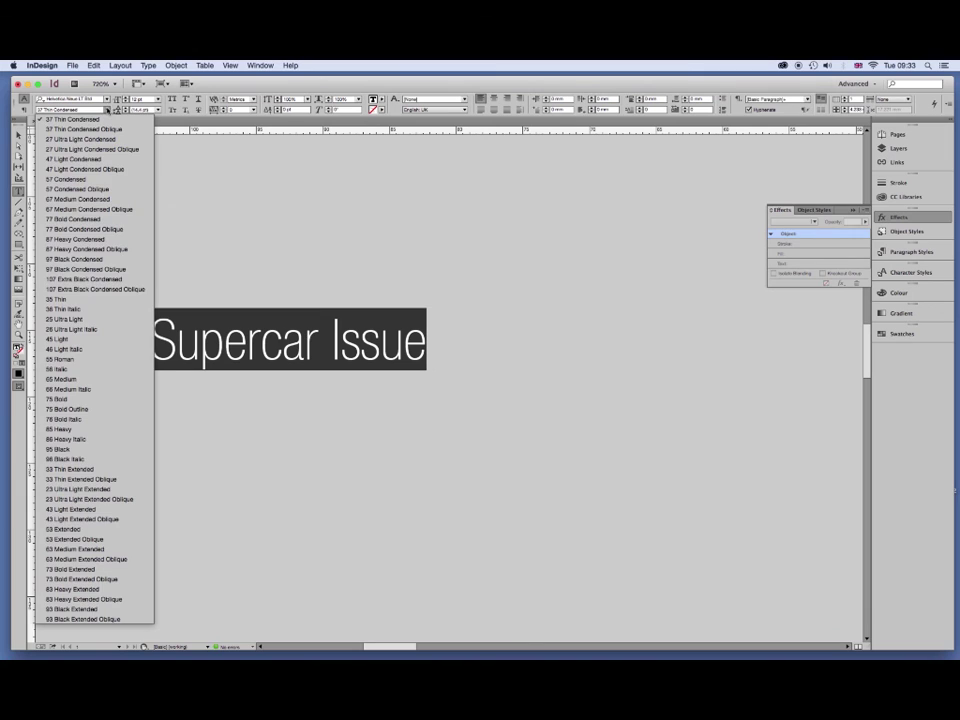
left_click(115, 279)
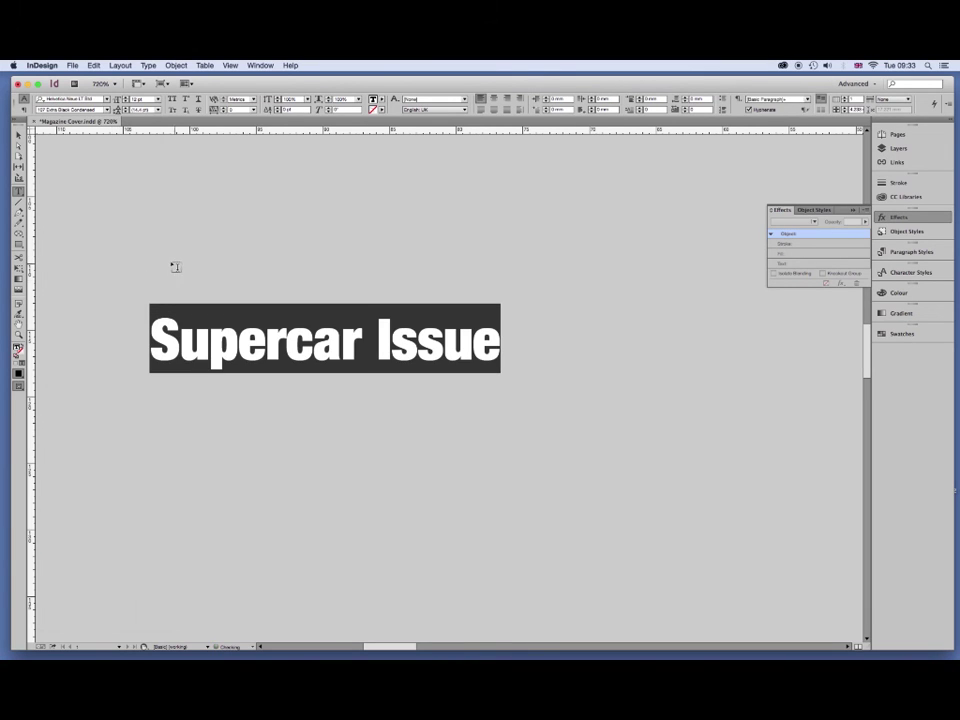
Set the frame width to 18 and resize it so the headline fits on one line.
left_click(19, 135)
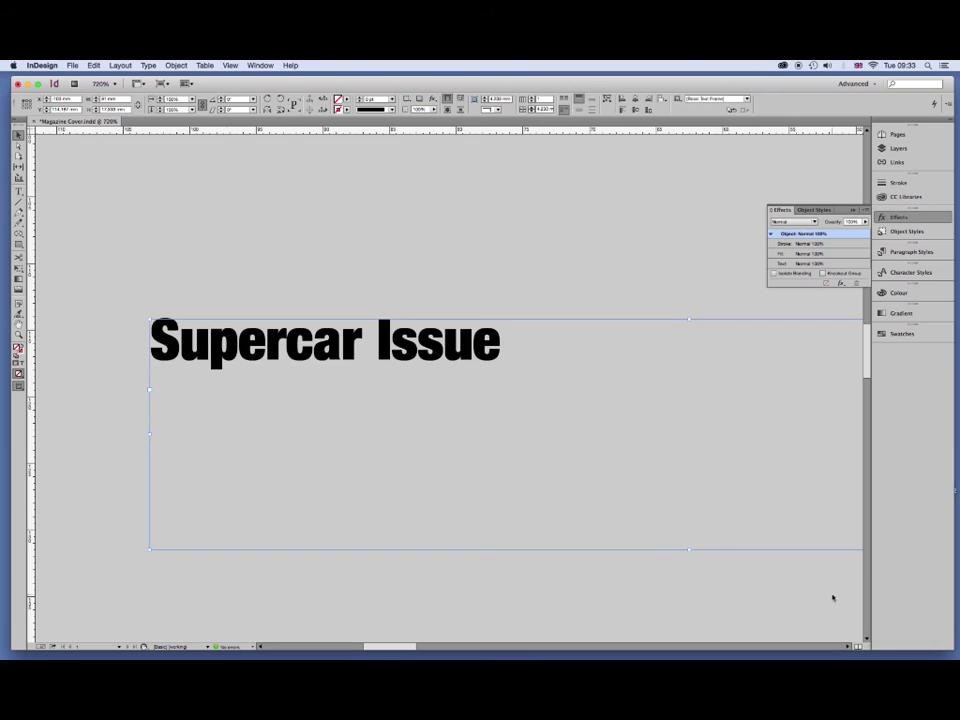
left_click(115, 99)
type("18")
key("Return")
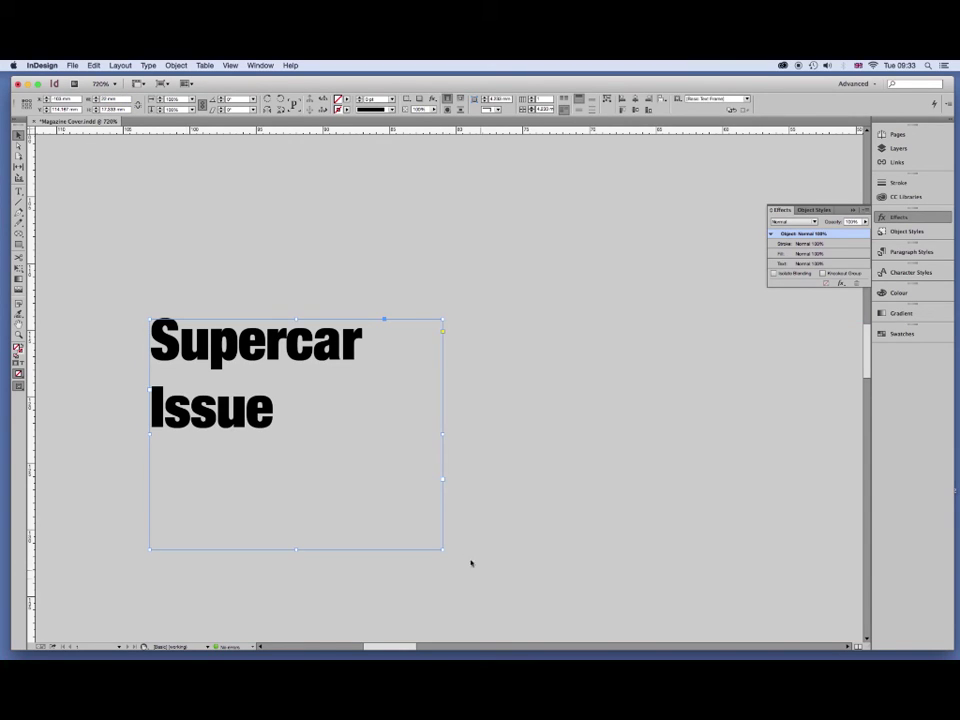
left_click_drag(443, 549, 506, 457)
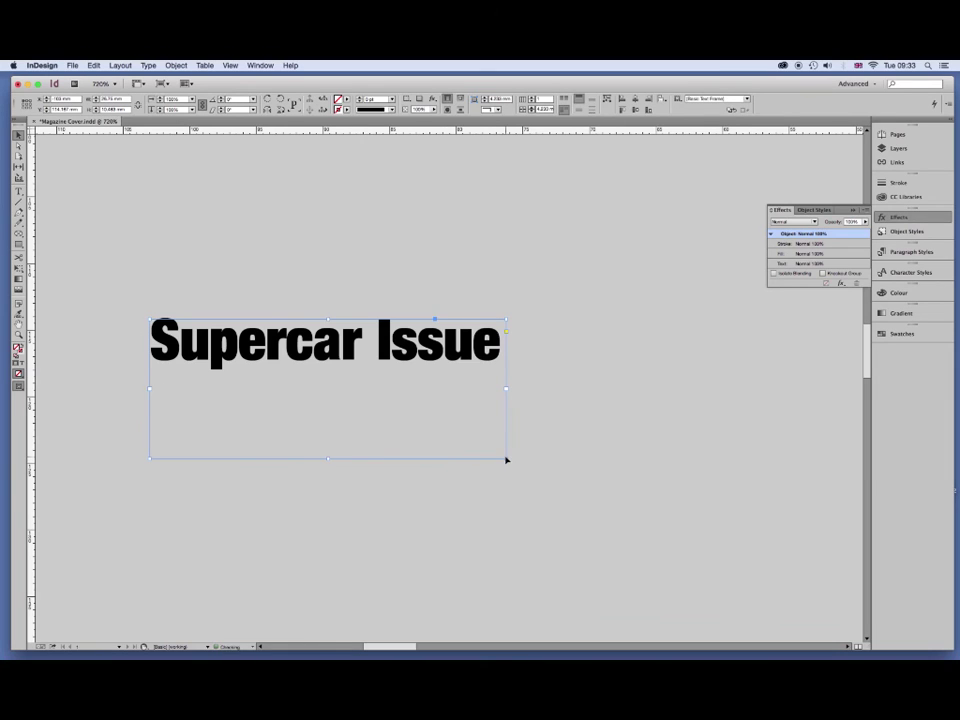
left_click_drag(329, 458, 329, 390)
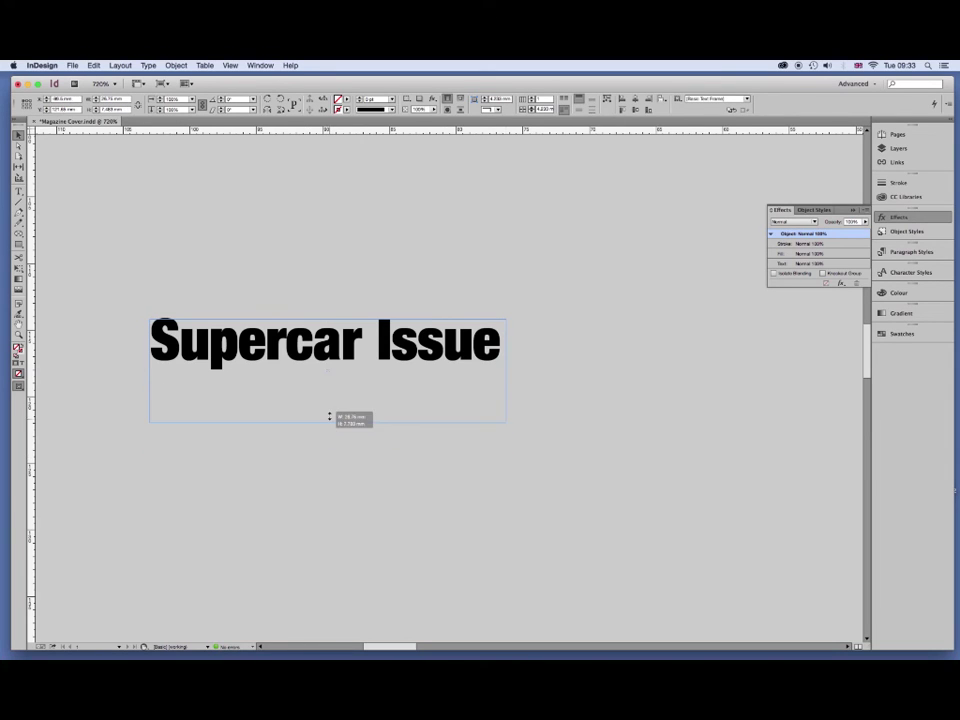
Give the 'Supercar Issue' text a red stroke swatch.
left_click(18, 191)
left_click(208, 340)
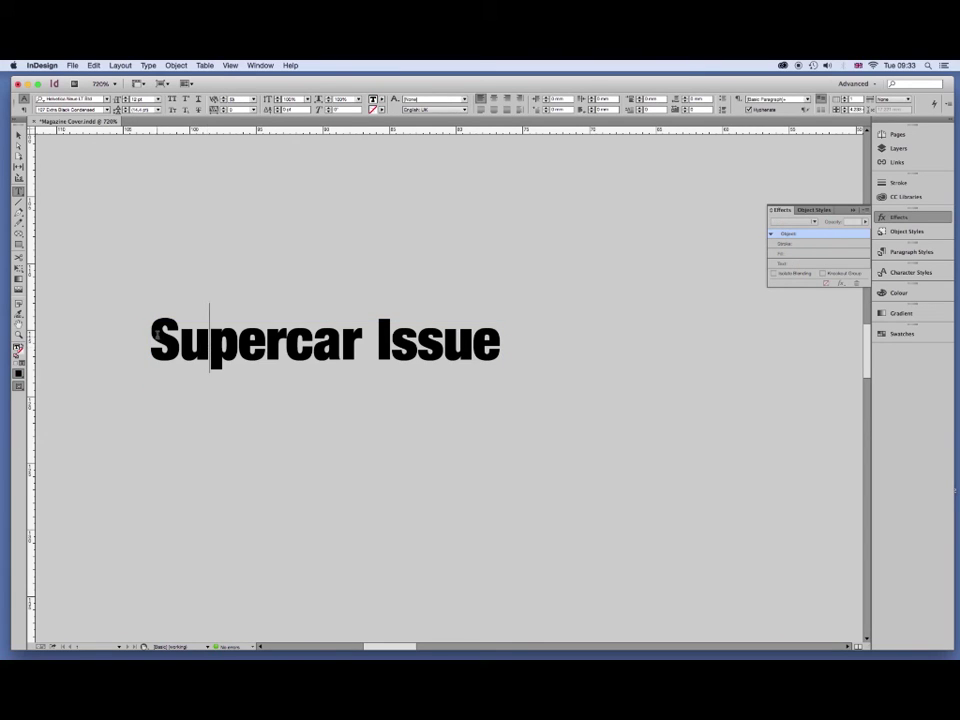
left_click_drag(155, 333, 497, 336)
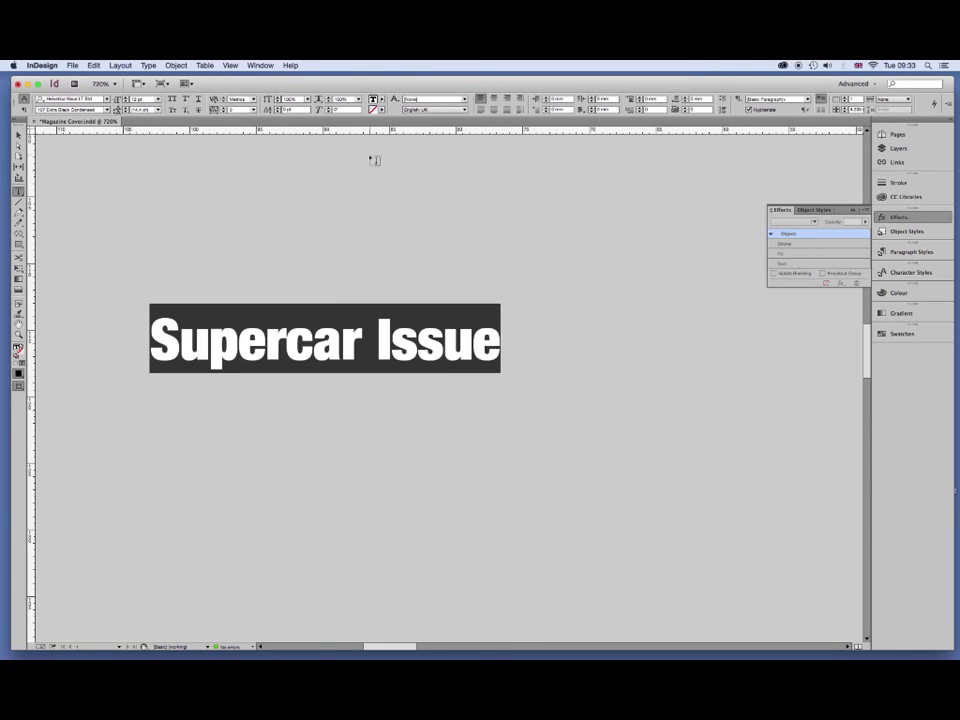
left_click(382, 110)
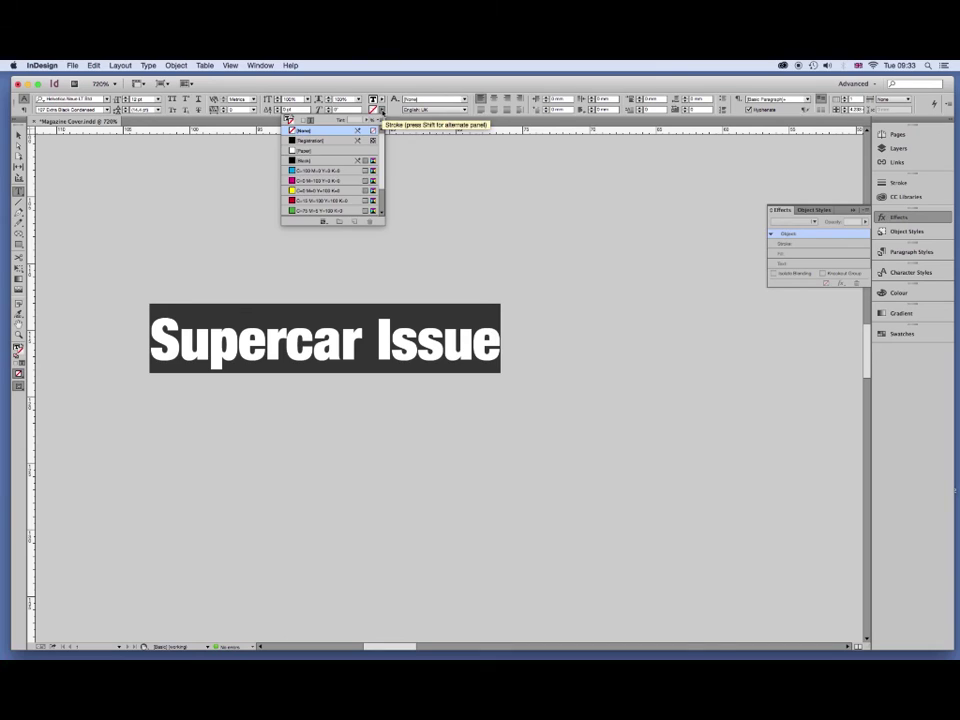
left_click(298, 201)
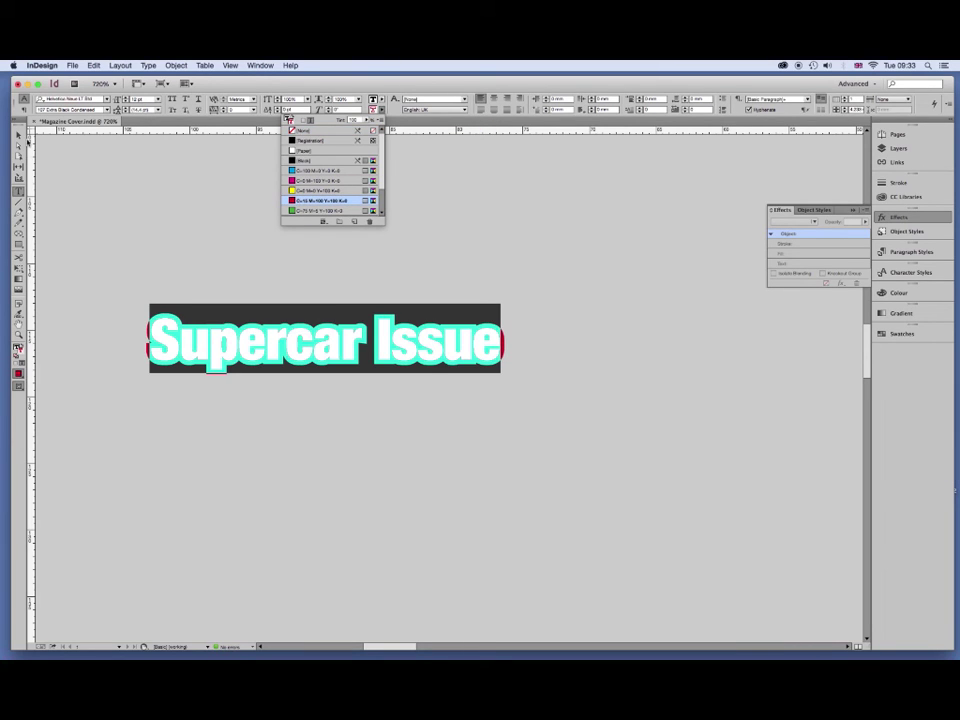
key("Escape")
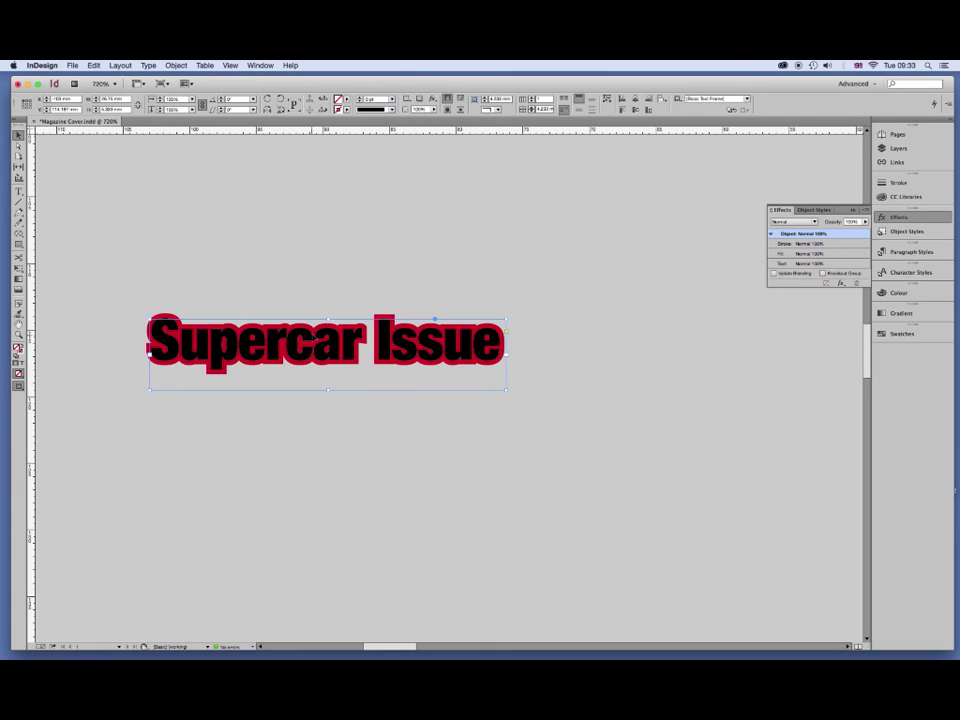
left_click(897, 183)
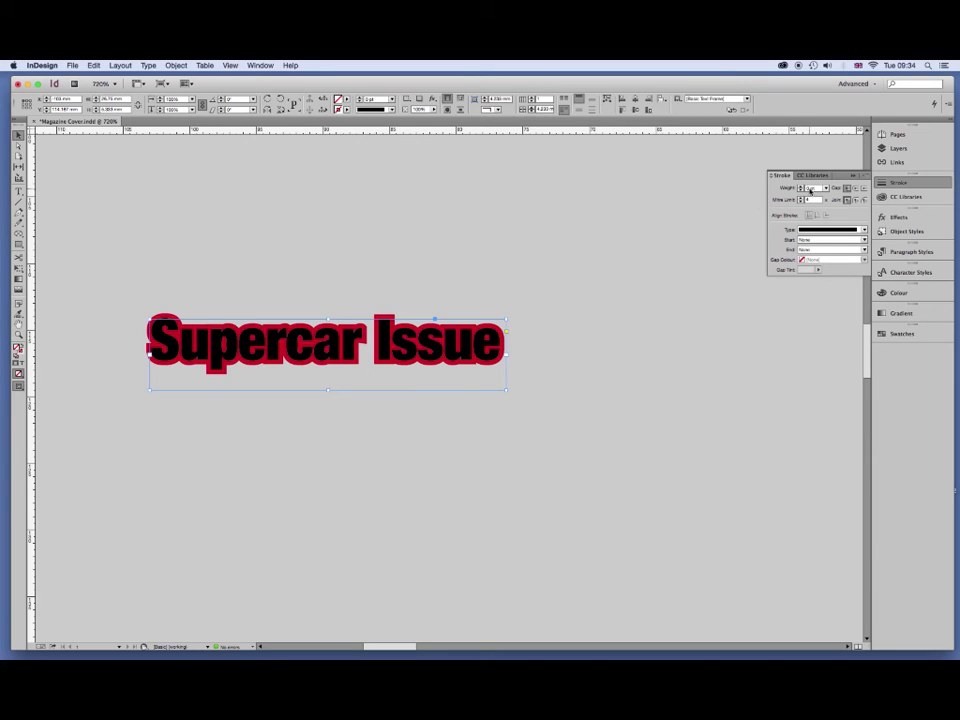
Select the Supercar Issue text and set its outline stroke weight to 1 pt.
left_click(18, 191)
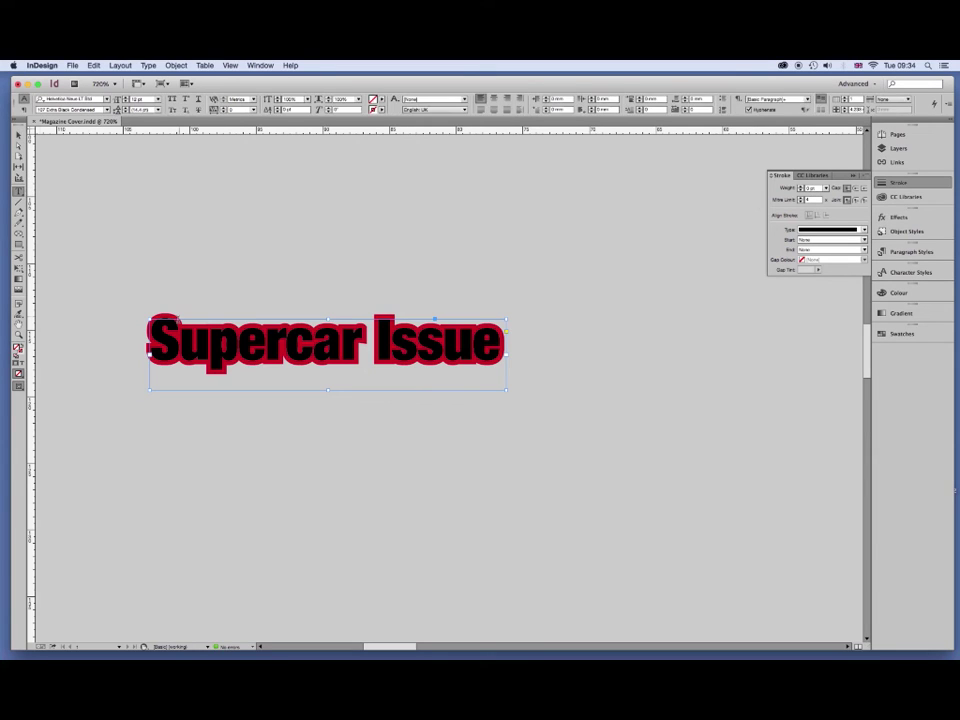
mouse_move(150, 338)
left_mouse_down()
mouse_move(474, 338)
mouse_move(557, 312)
left_mouse_up()
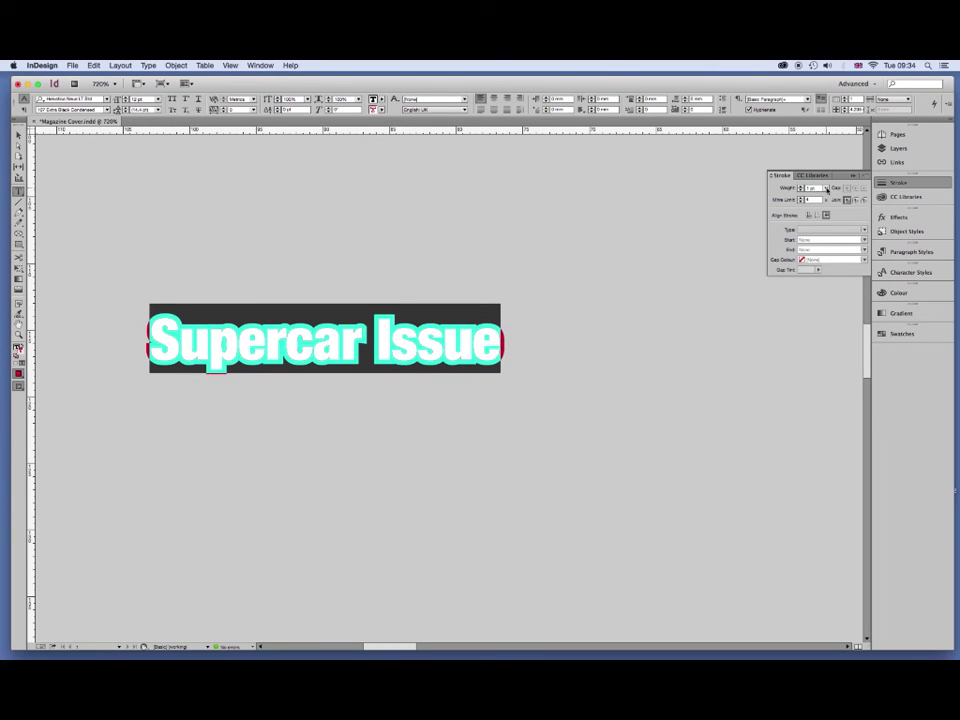
left_click(826, 188)
left_click(825, 249)
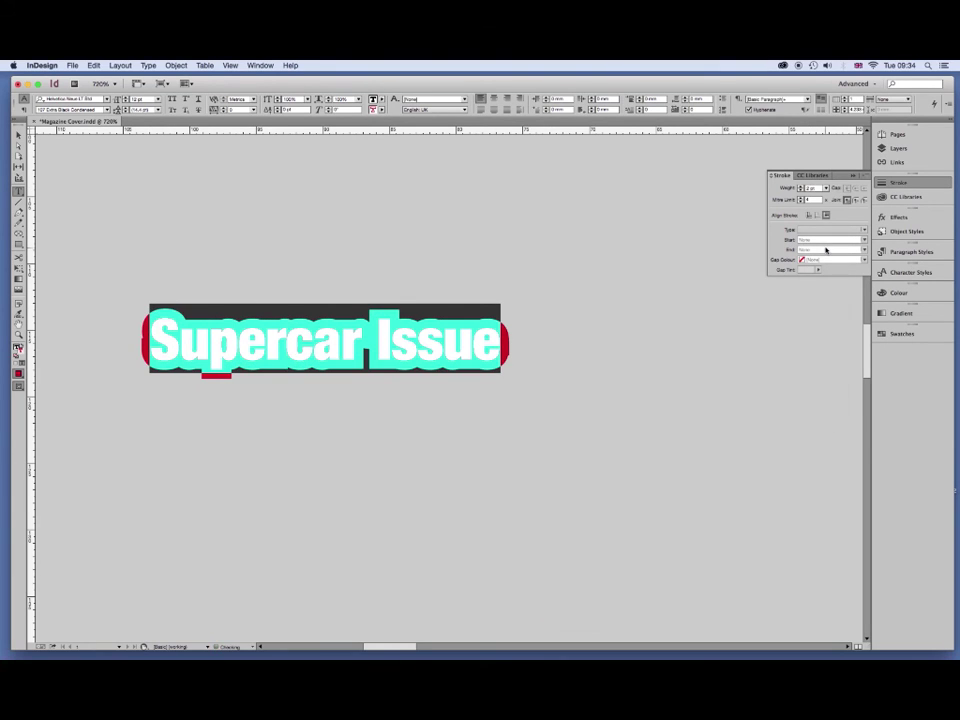
double_click(810, 188)
type("1")
key("Return")
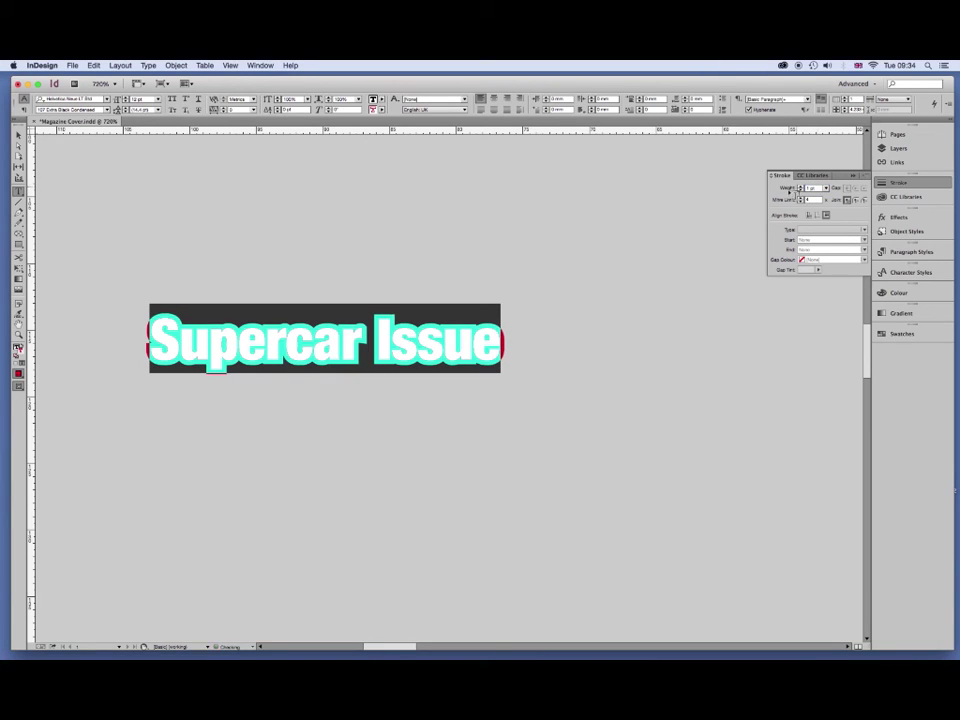
Fill the Supercar Issue text with the Paper white swatch, then reselect its frame.
left_click(20, 136)
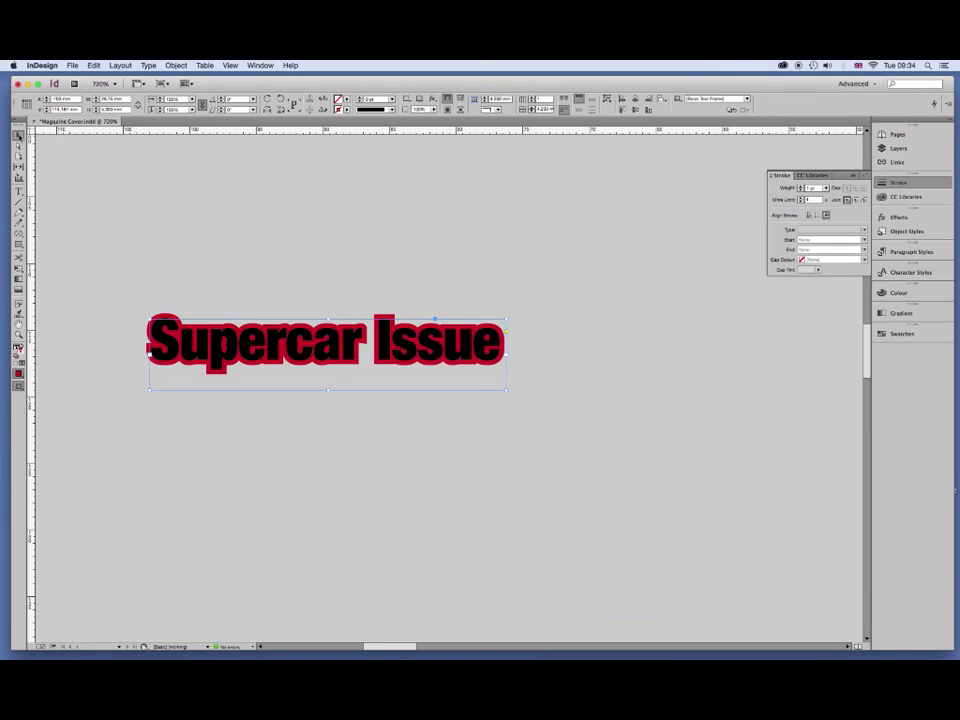
left_click(19, 192)
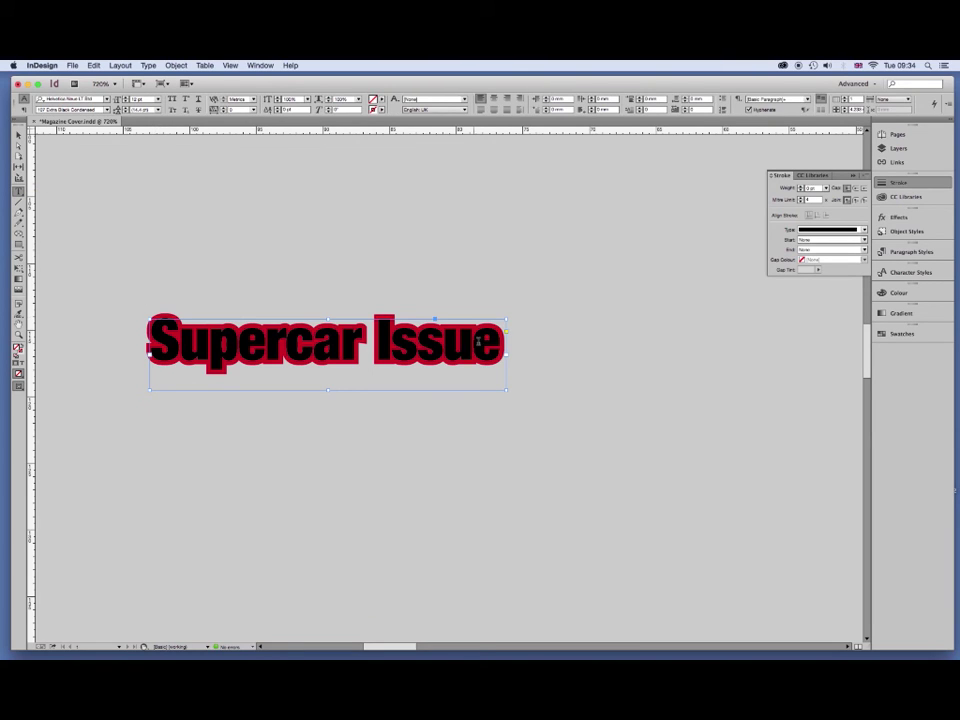
left_click_drag(495, 345, 150, 345)
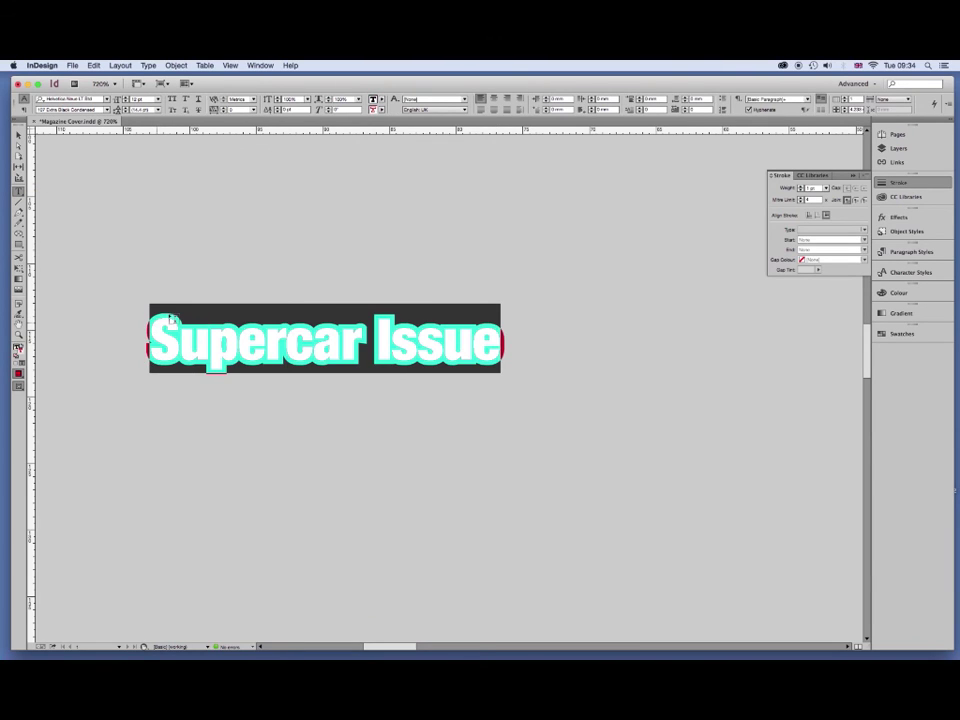
left_click(383, 100)
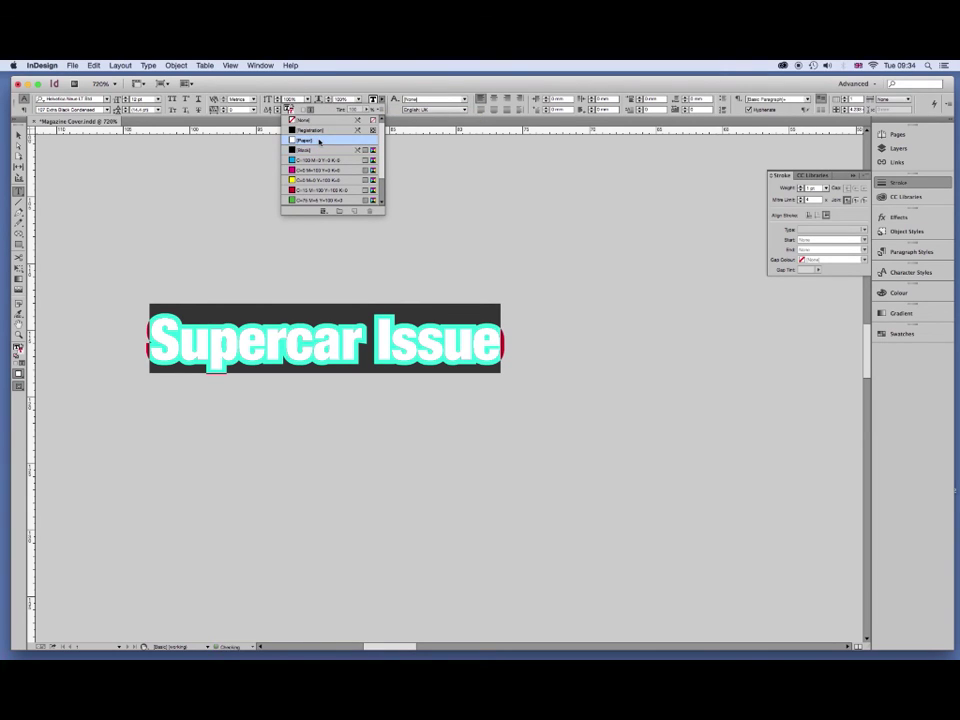
left_click(319, 141)
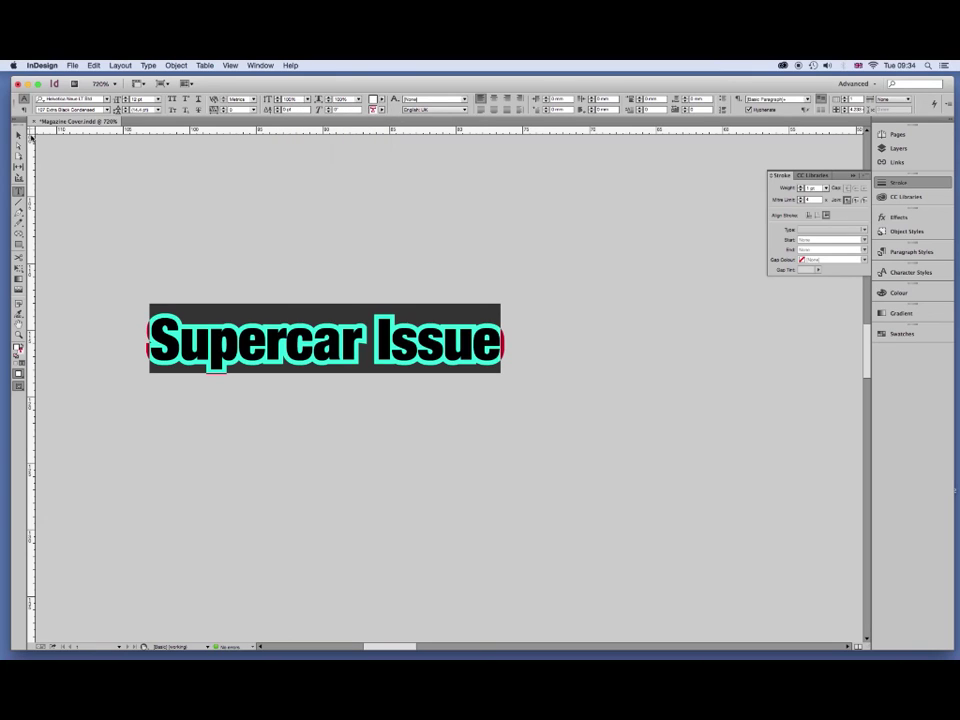
left_click(214, 228)
left_click(18, 133)
left_click(240, 340)
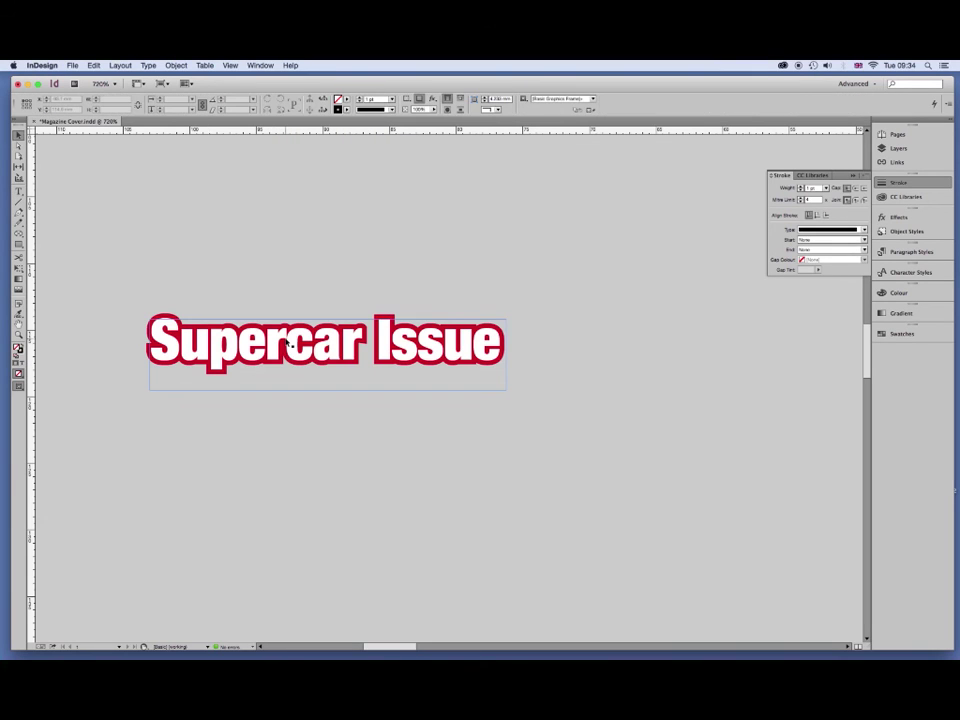
left_click(899, 216)
Add a Drop Shadow to the Supercar Issue frame with 1 mm offsets and 1 mm size.
left_click(841, 281)
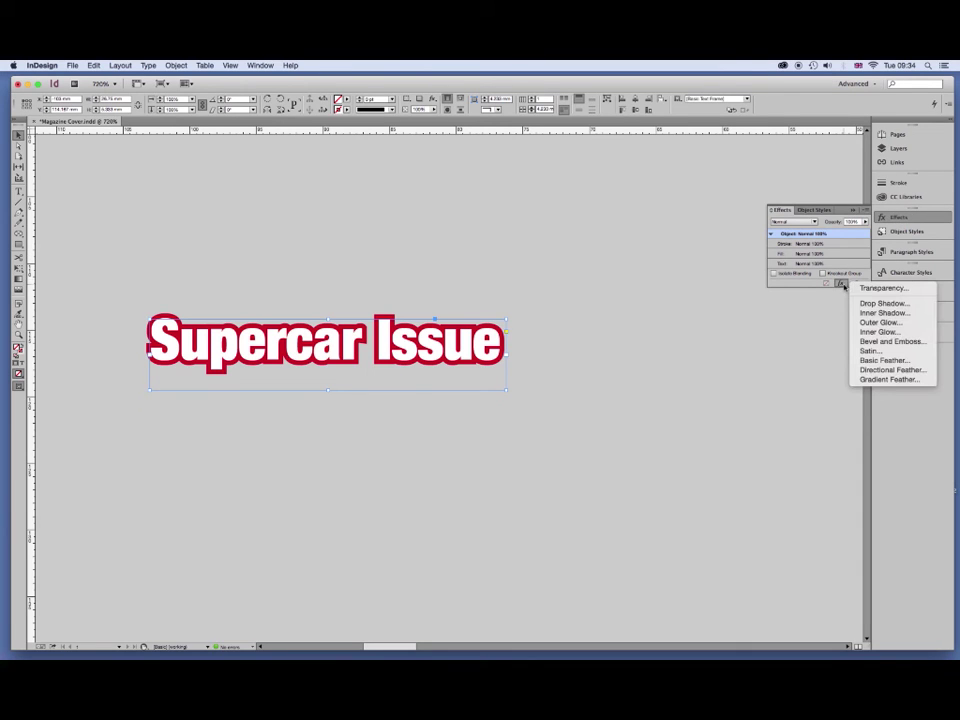
left_click(870, 304)
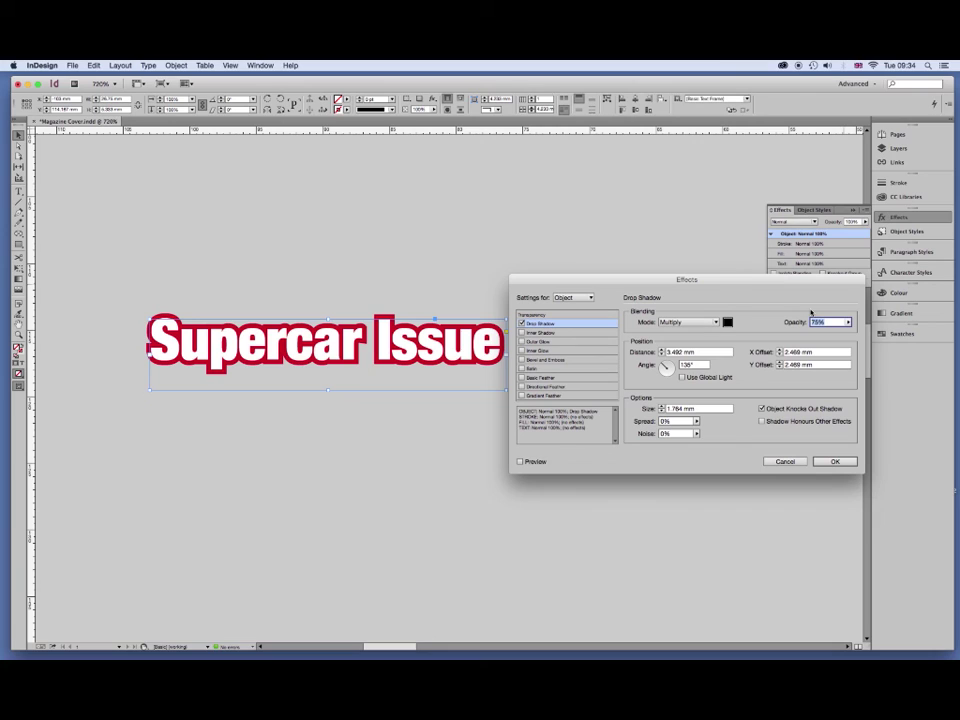
left_click(521, 462)
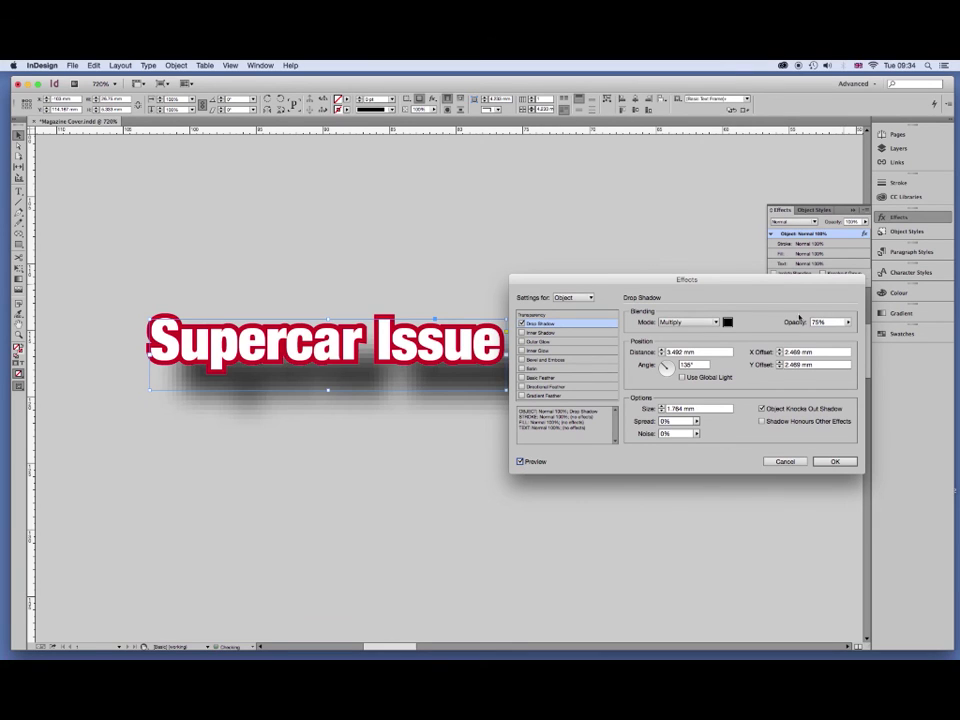
double_click(795, 352)
type("1")
key("Tab")
type("1")
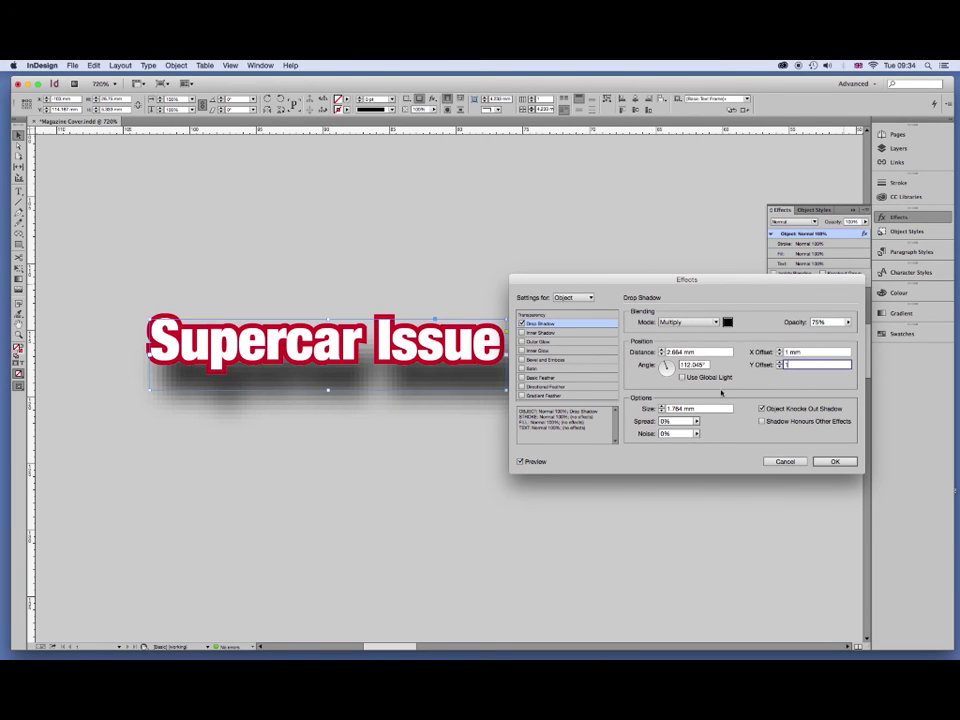
double_click(680, 408)
type("1")
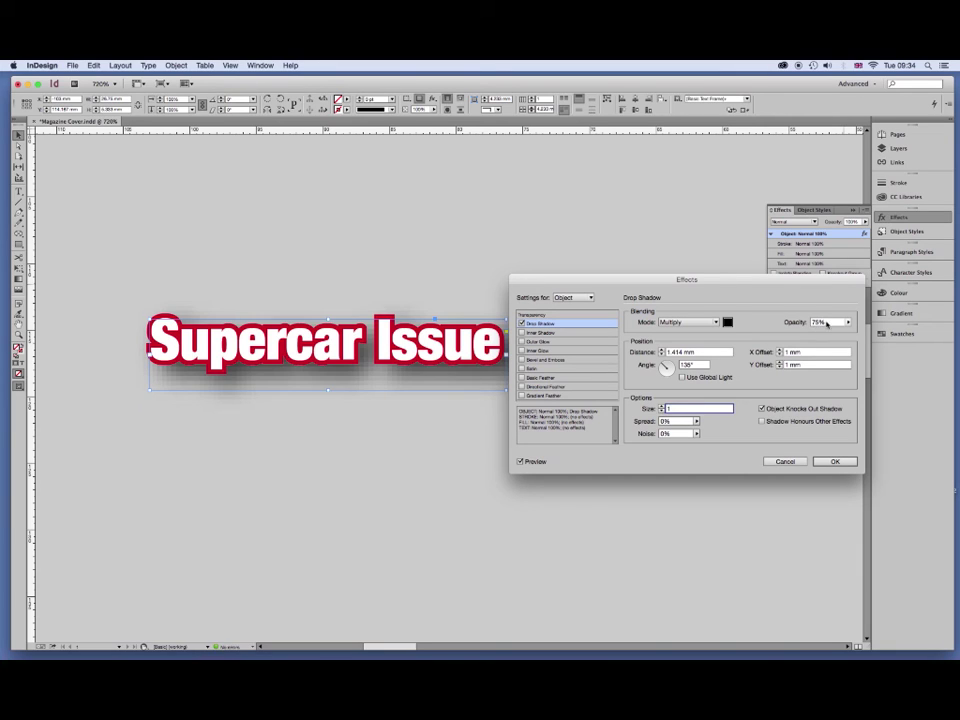
double_click(824, 322)
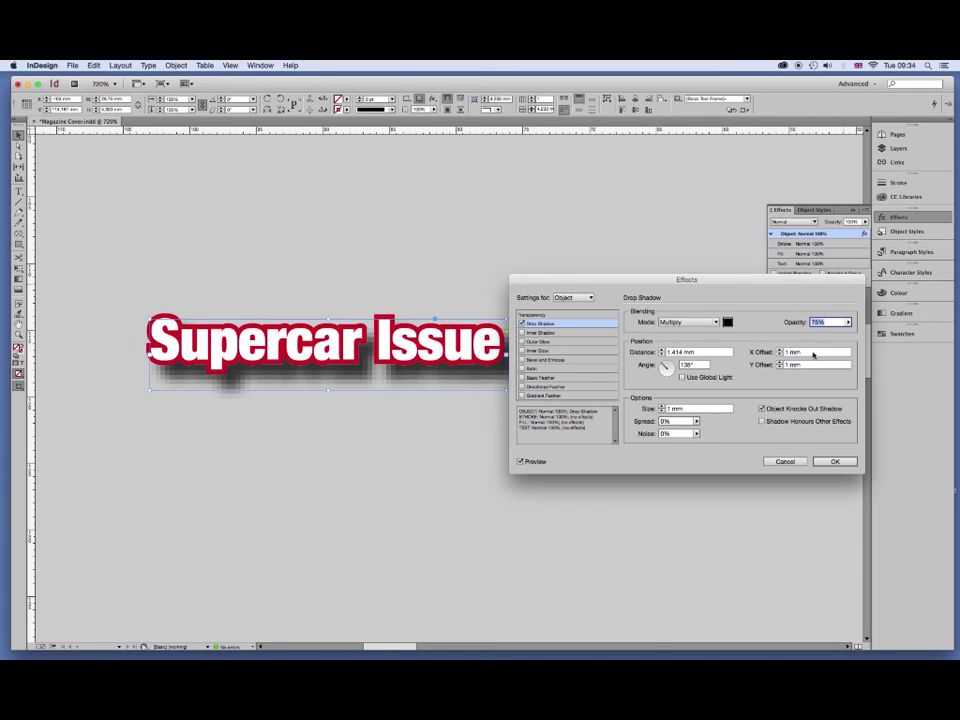
Correct the shadow to 1 mm offsets and 1 mm size, apply it, and fit the page in view.
left_click(780, 355)
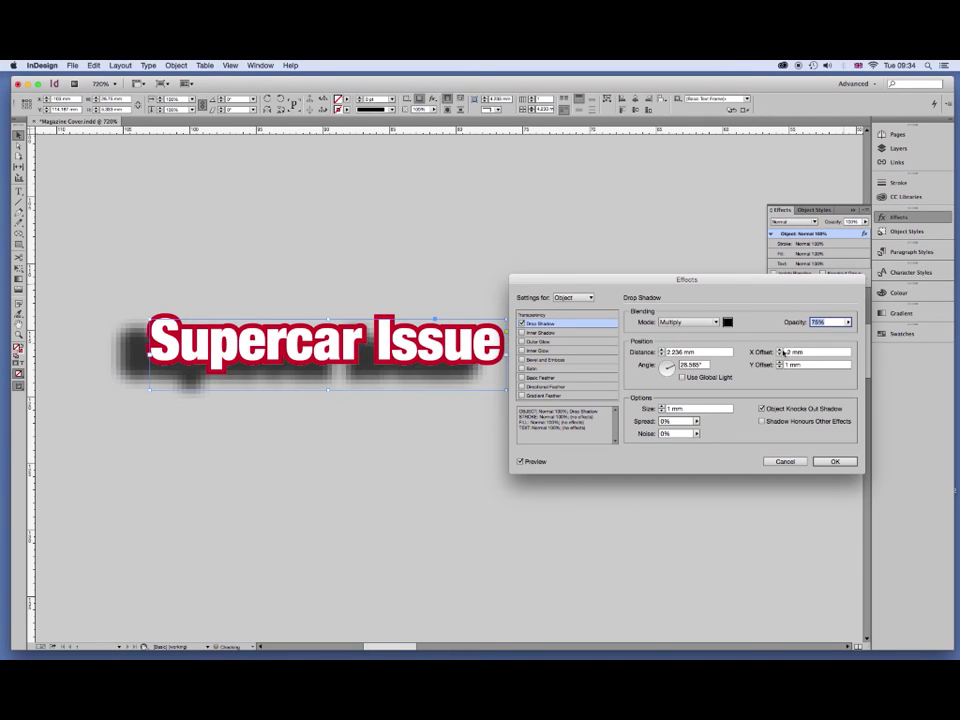
left_click(780, 350)
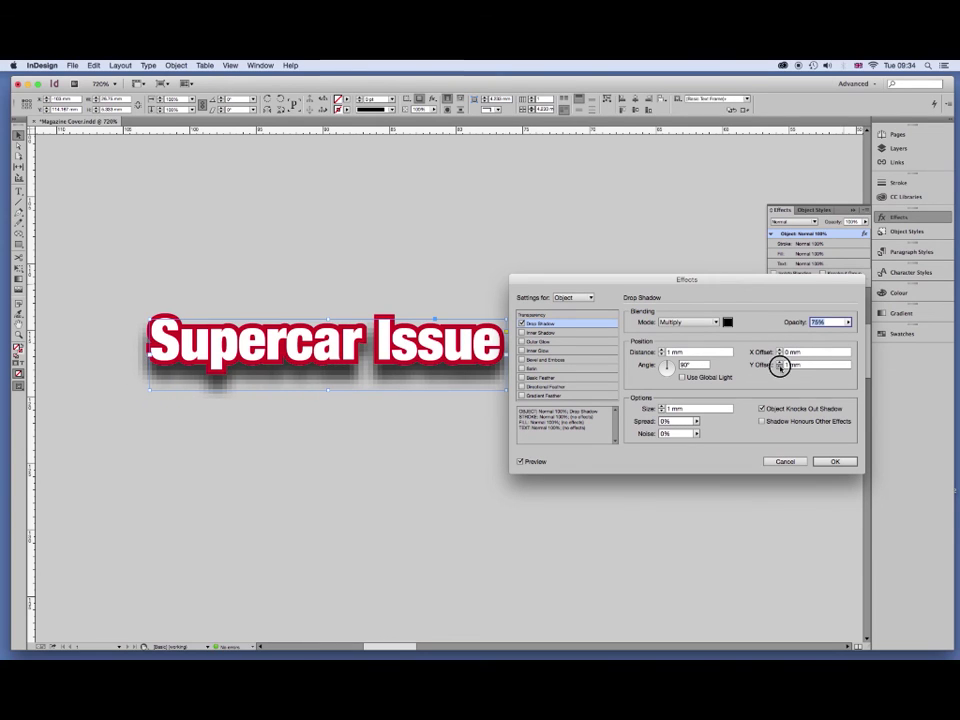
left_click(781, 367)
double_click(790, 352)
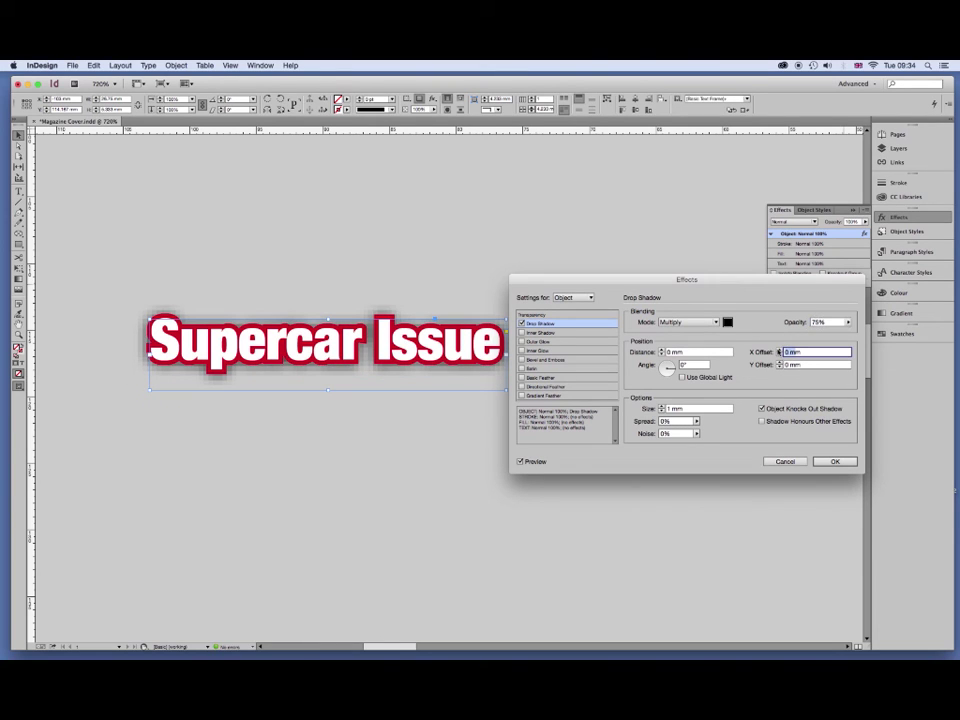
type(".5")
key("Tab")
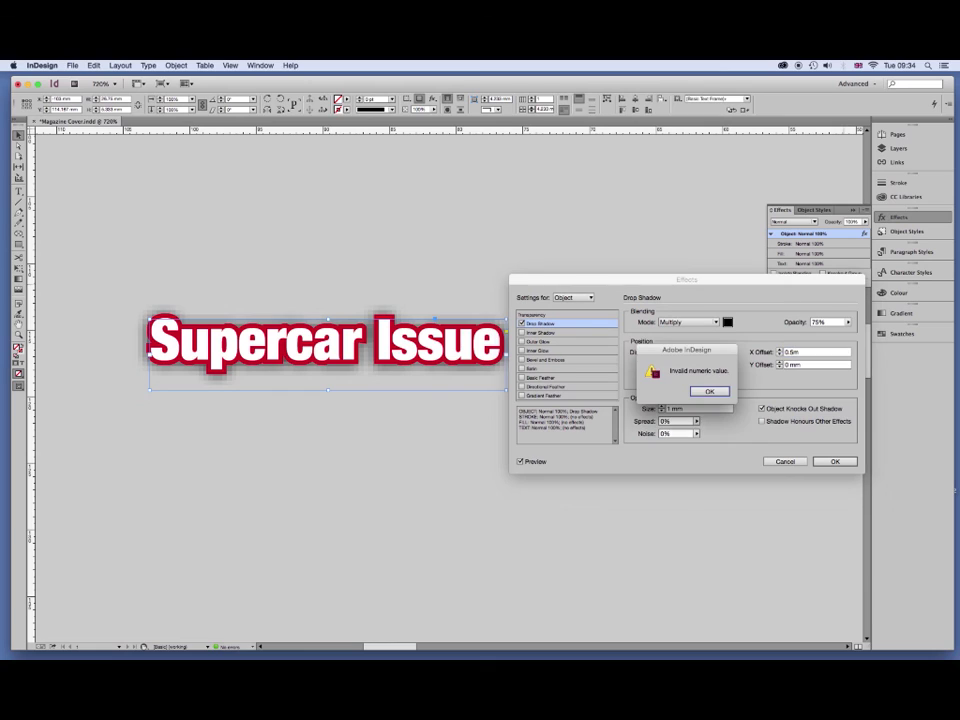
key("Return")
type("1")
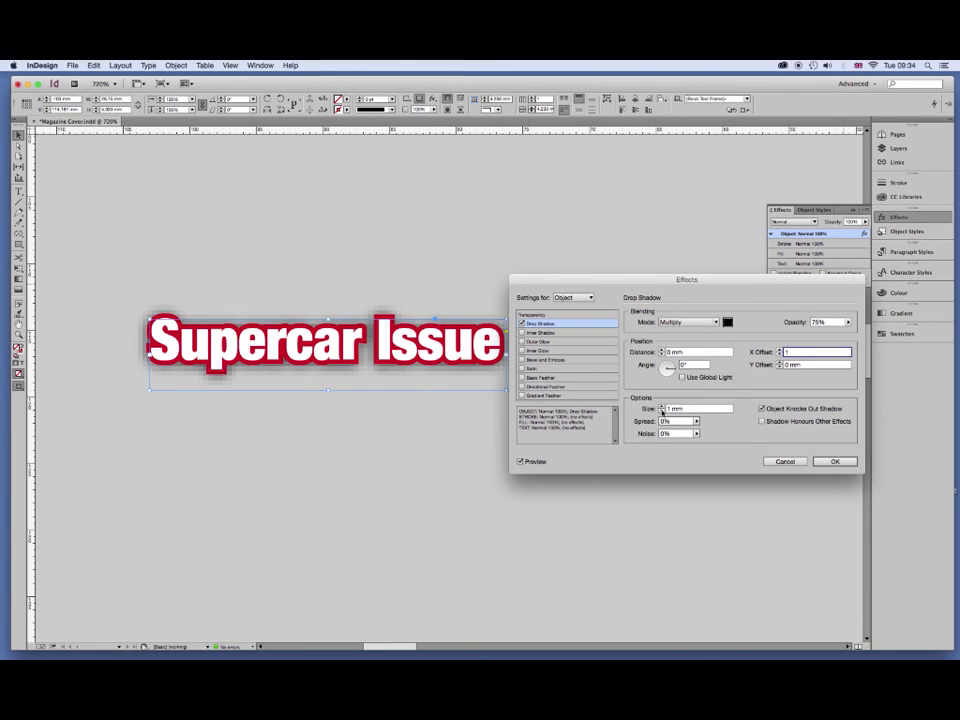
left_click(661, 407)
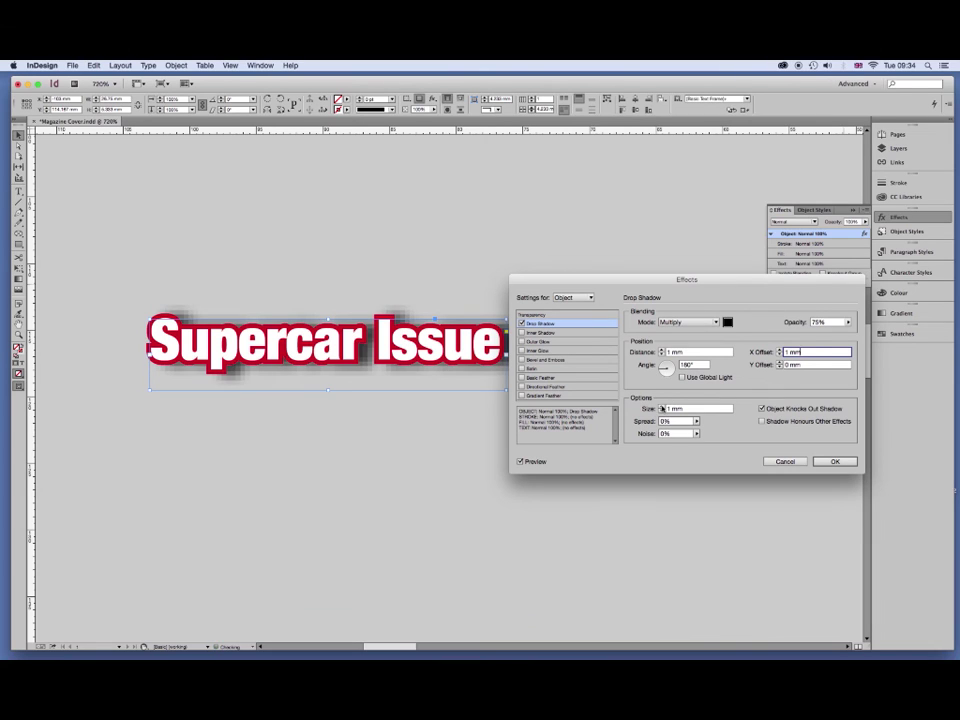
key("Tab")
type("1")
left_click(836, 461)
left_click(589, 443)
key("super+0")
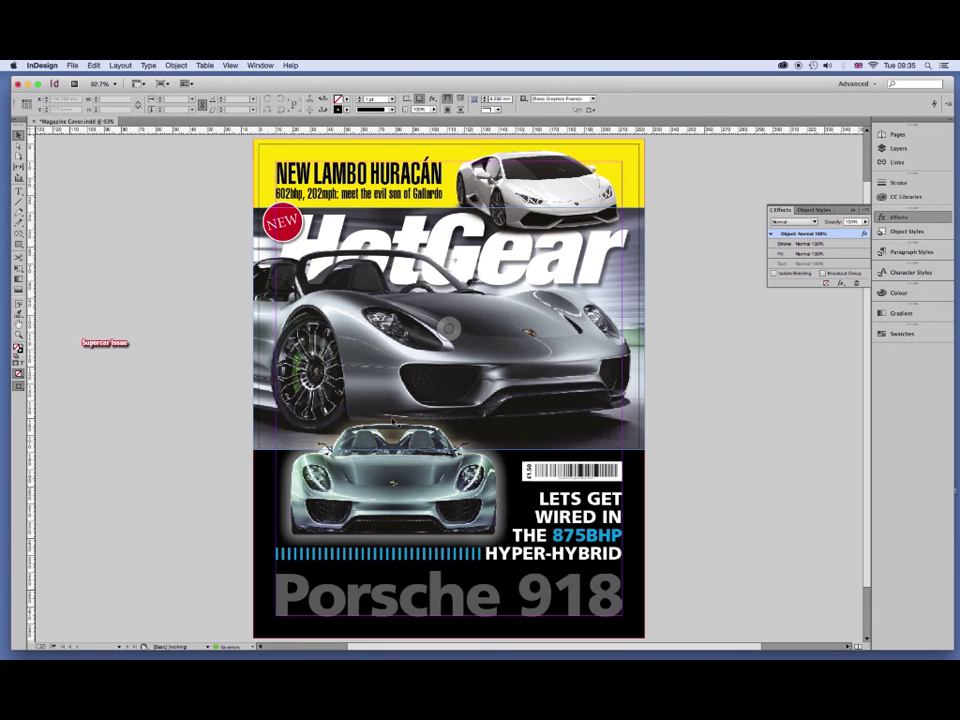
Resize, scale, tilt and reposition the Supercar Issue frame beside the HotGear logo.
left_click(126, 346)
mouse_move(129, 348)
left_mouse_down()
mouse_move(175, 396)
mouse_move(137, 349)
left_mouse_up()
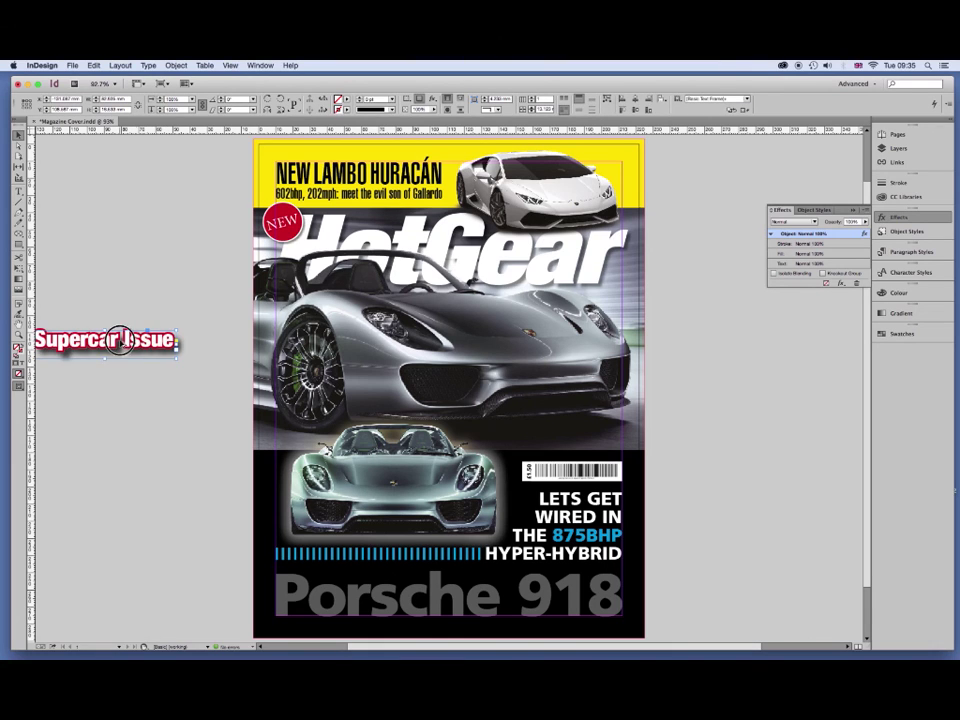
mouse_move(553, 283)
left_mouse_down()
mouse_move(641, 285)
mouse_move(626, 283)
left_mouse_up()
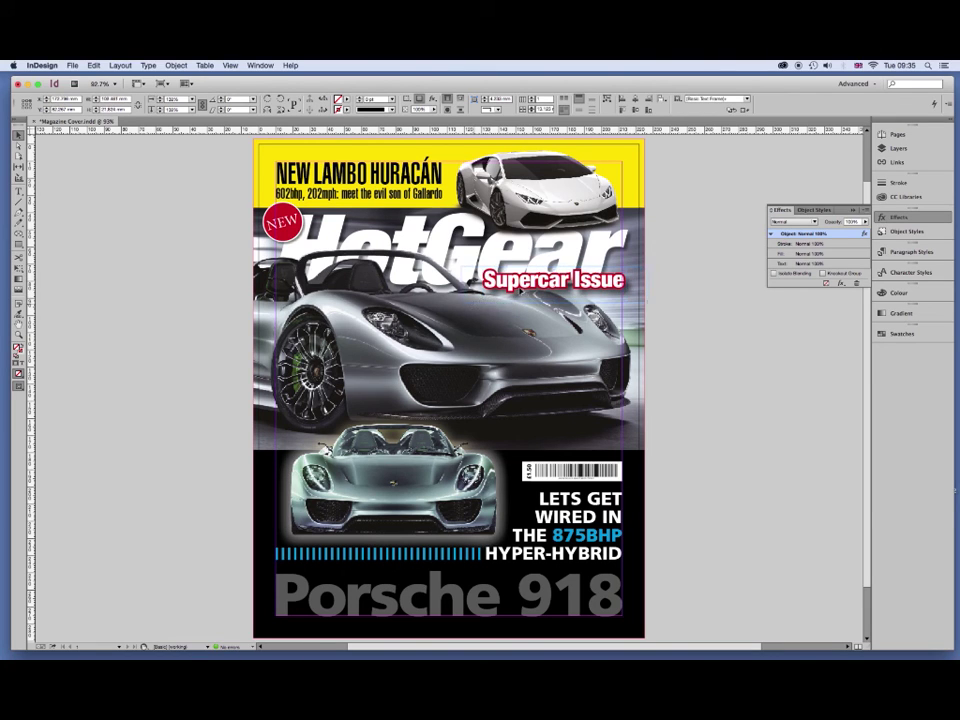
left_click_drag(626, 281, 648, 280)
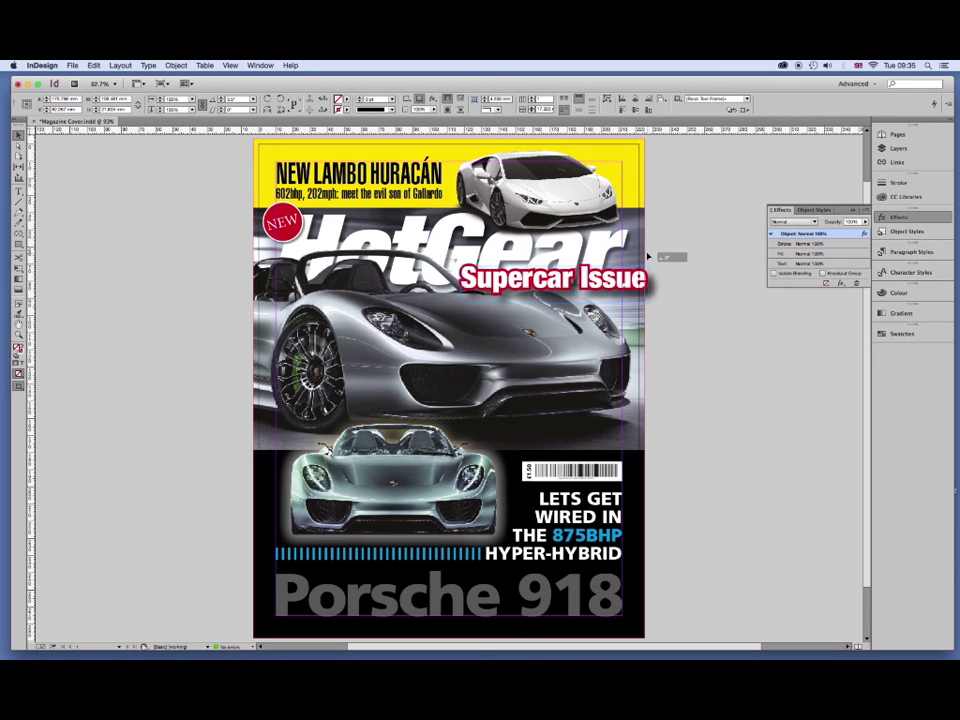
left_click_drag(652, 258, 650, 252)
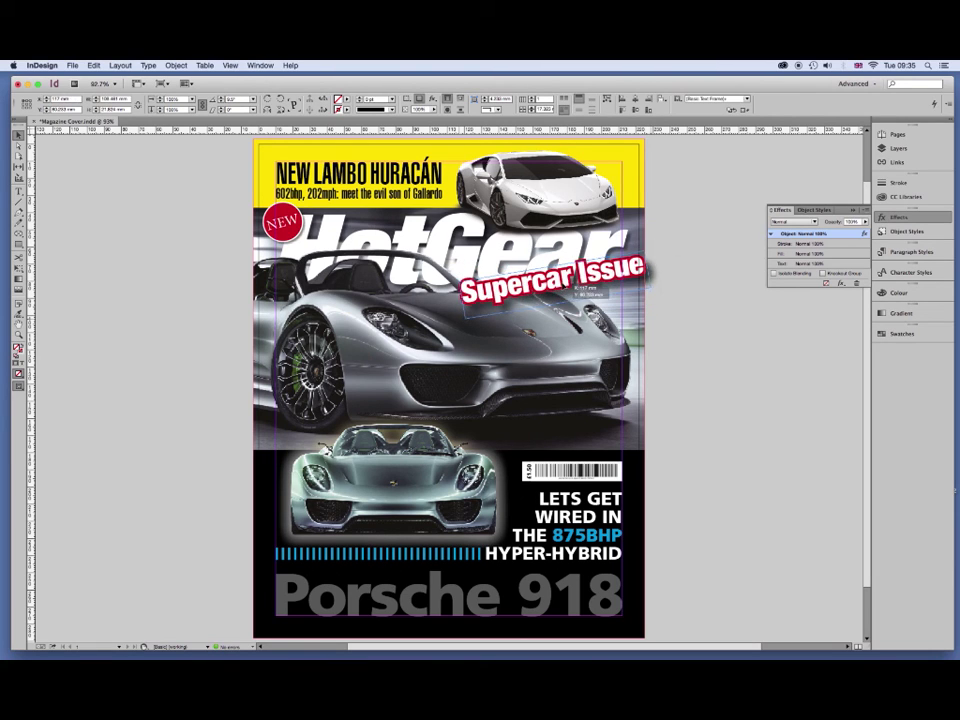
left_click_drag(553, 280, 535, 293)
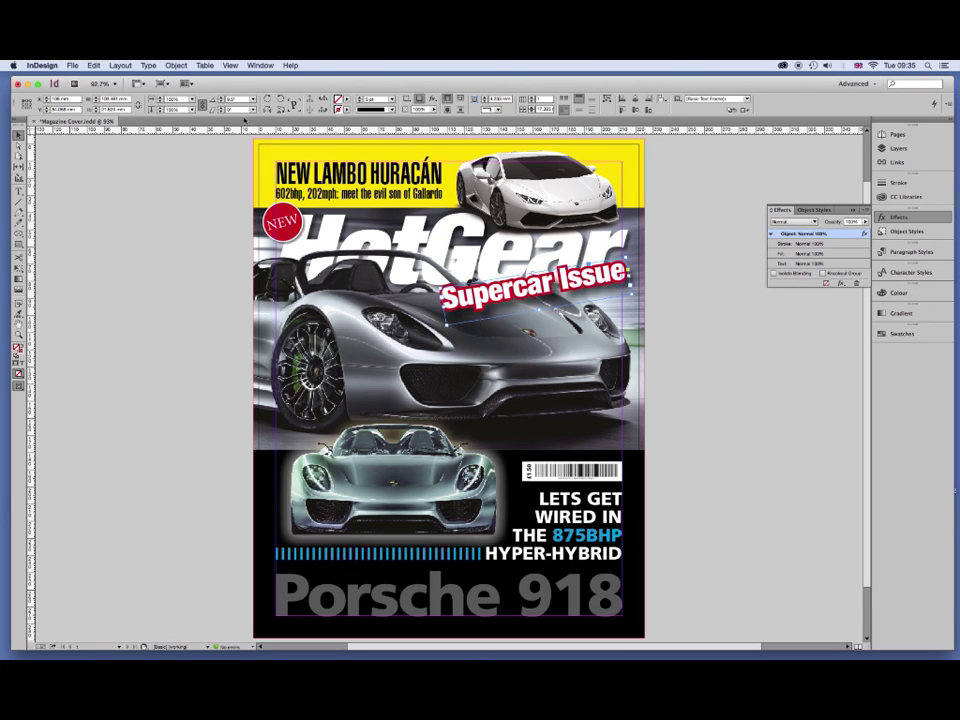
Shear the Supercar Issue frame to 15° and resize it slightly.
left_click(213, 109)
type("12")
key("Return")
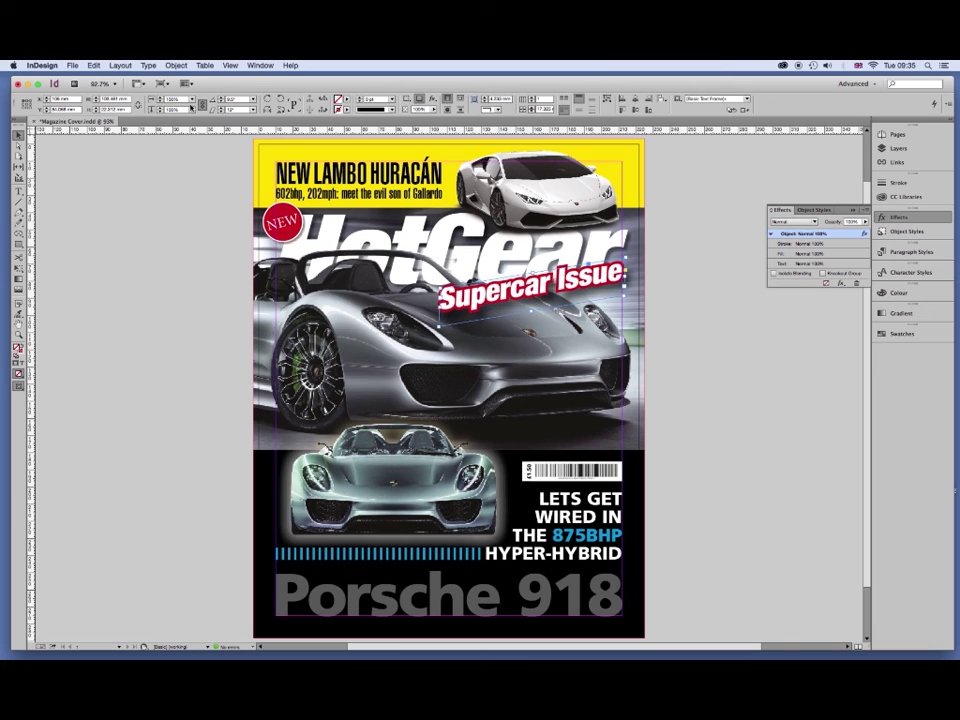
left_click(222, 110)
type("15")
key("Return")
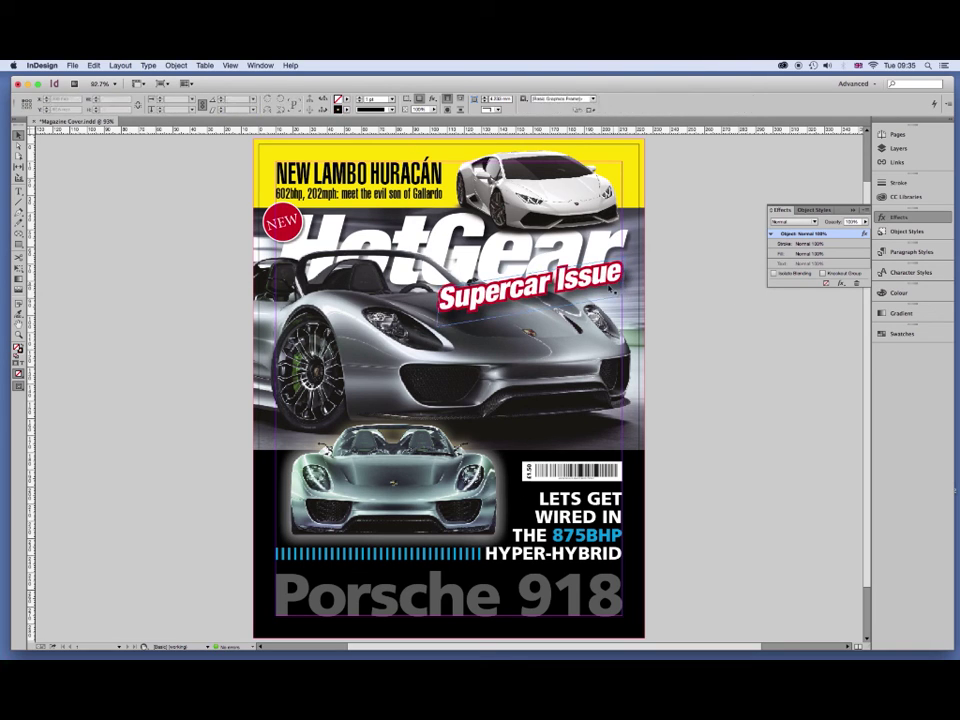
mouse_move(621, 292)
left_mouse_down()
mouse_move(605, 288)
mouse_move(628, 288)
left_mouse_up()
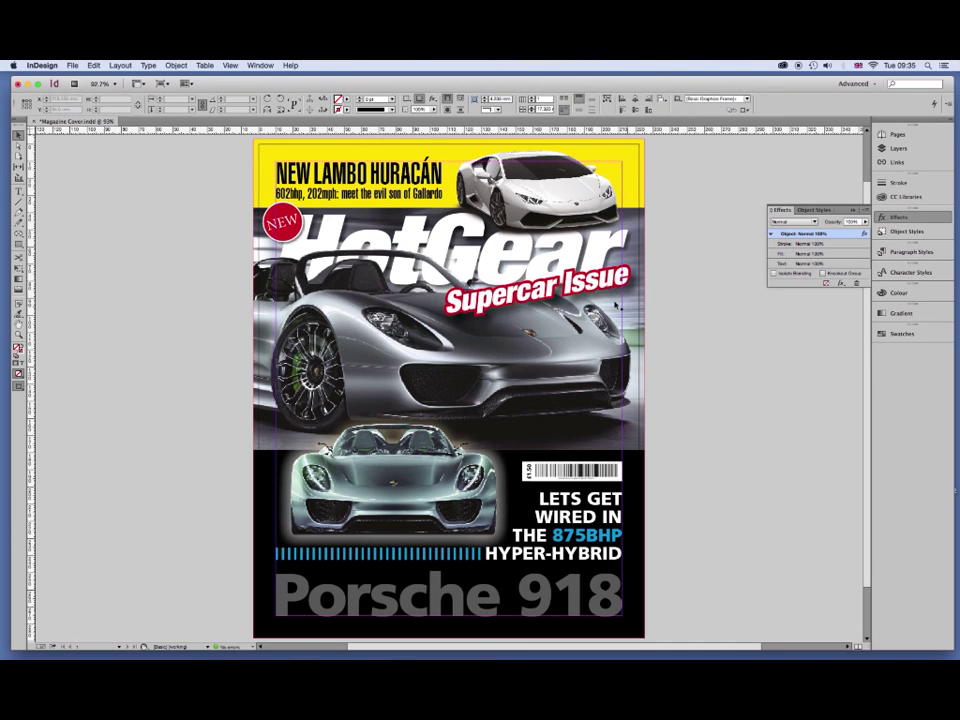
Set the drop shadow's X and Y offsets and size to 3 mm.
double_click(811, 235)
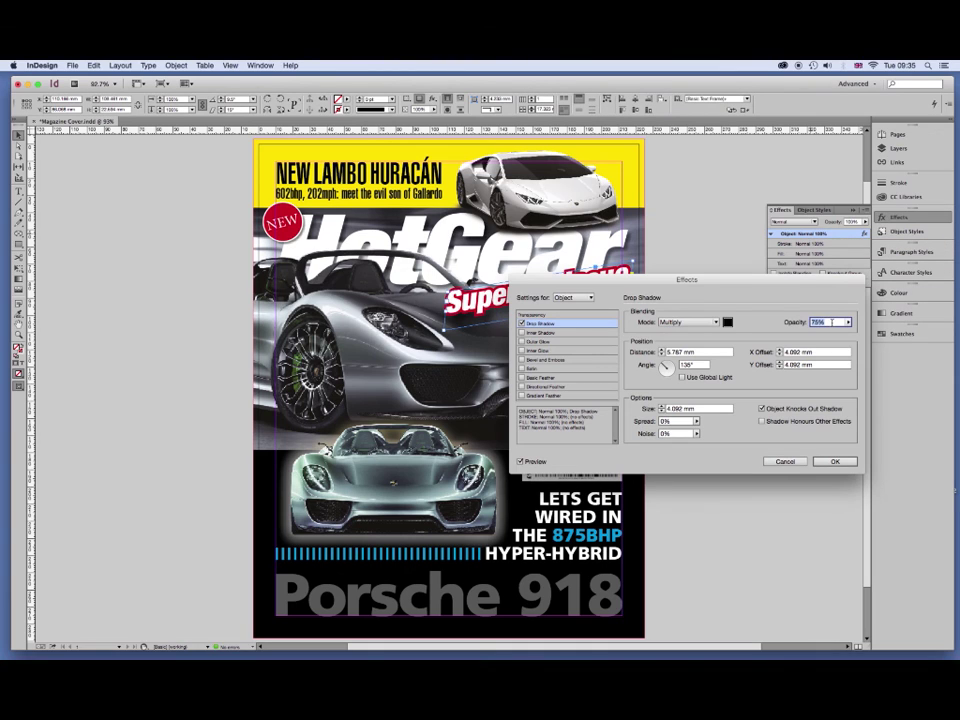
left_click(790, 352)
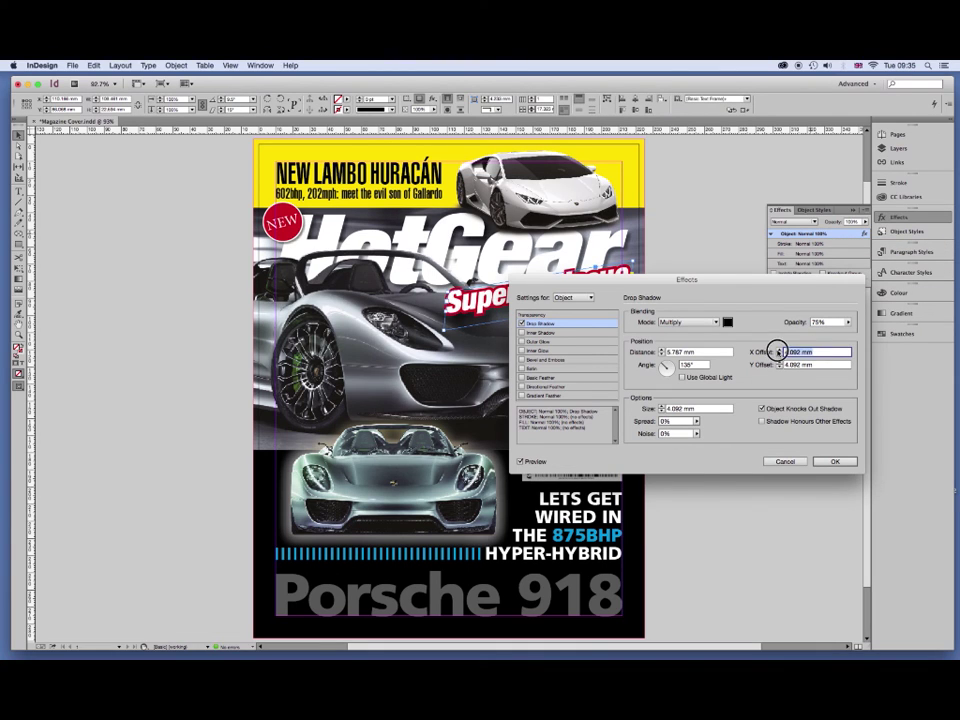
type("3")
key("Tab")
type("3")
key("Tab")
type("3")
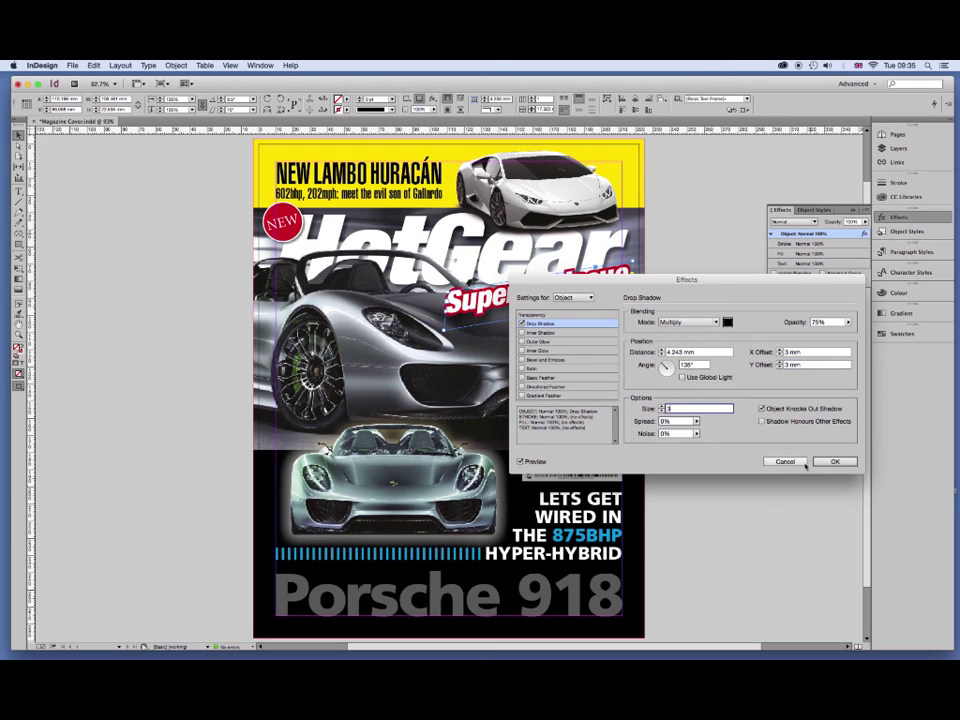
left_click(835, 461)
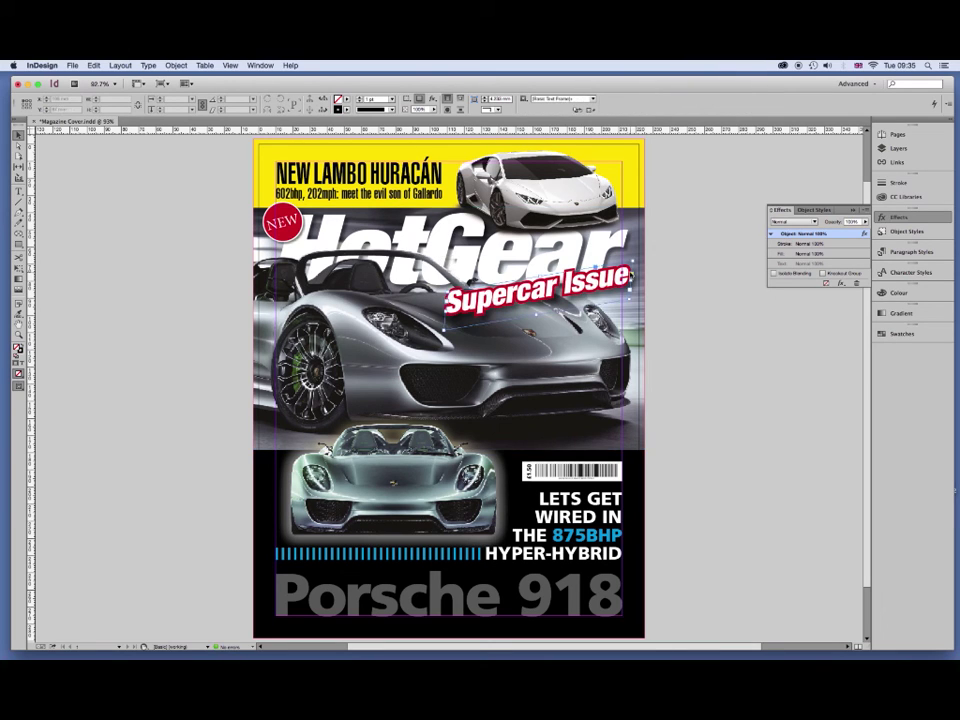
Revise the drop shadow to 2 mm offsets and 2 mm size, then save the document.
double_click(805, 234)
double_click(815, 352)
type("2")
key("Tab")
type("2")
double_click(697, 408)
type("2")
left_click(836, 461)
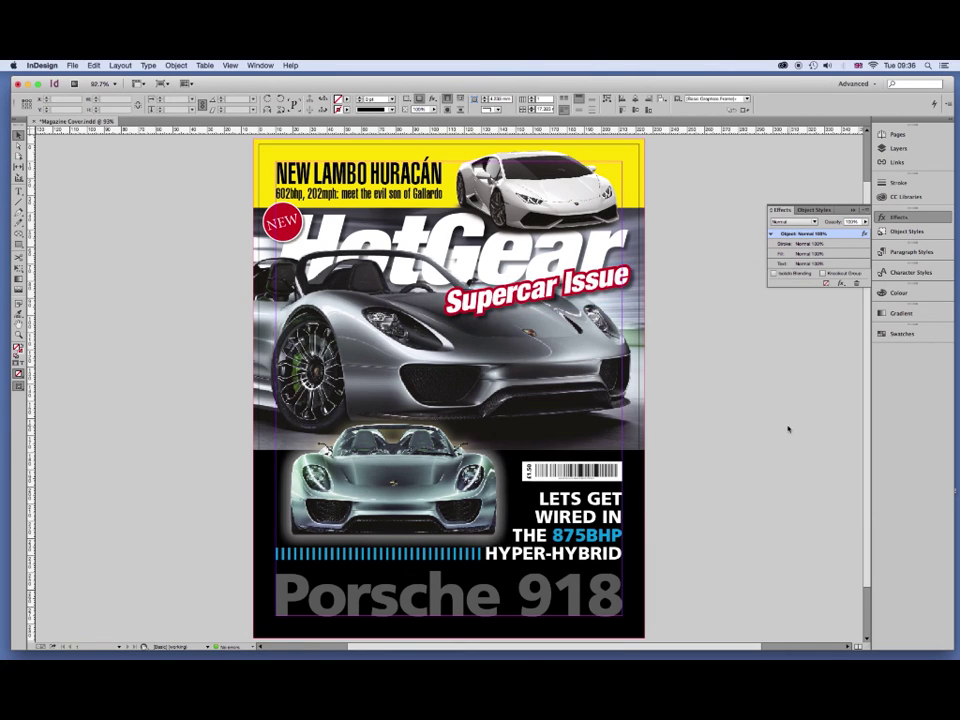
key("super+s")
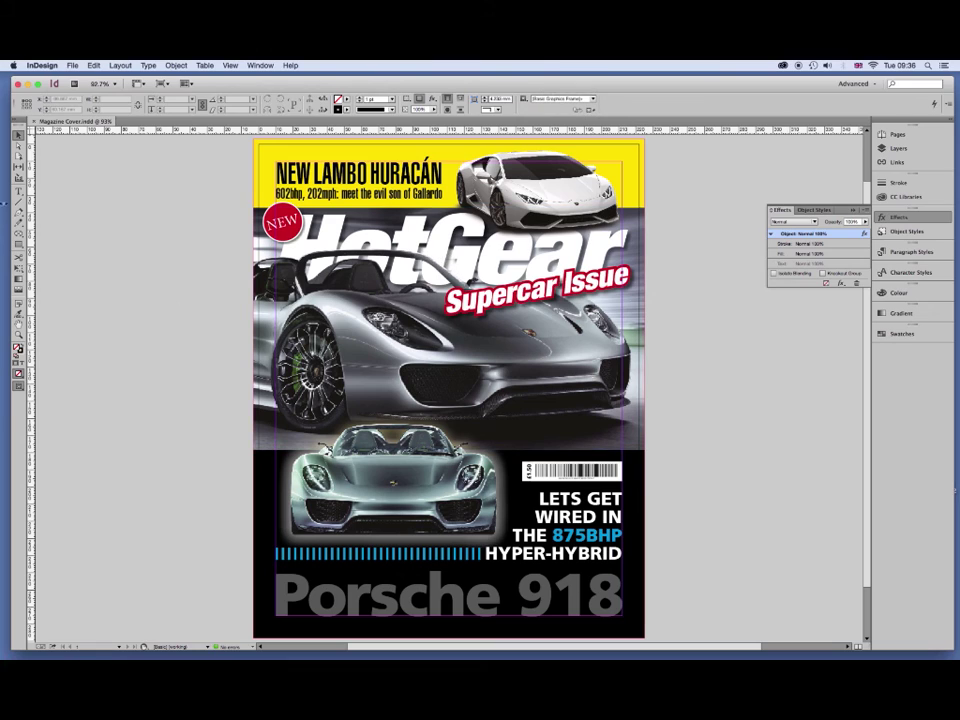
Draw a short Pen-tool path beside the Supercar Issue banner.
left_click(19, 213)
left_click(623, 296)
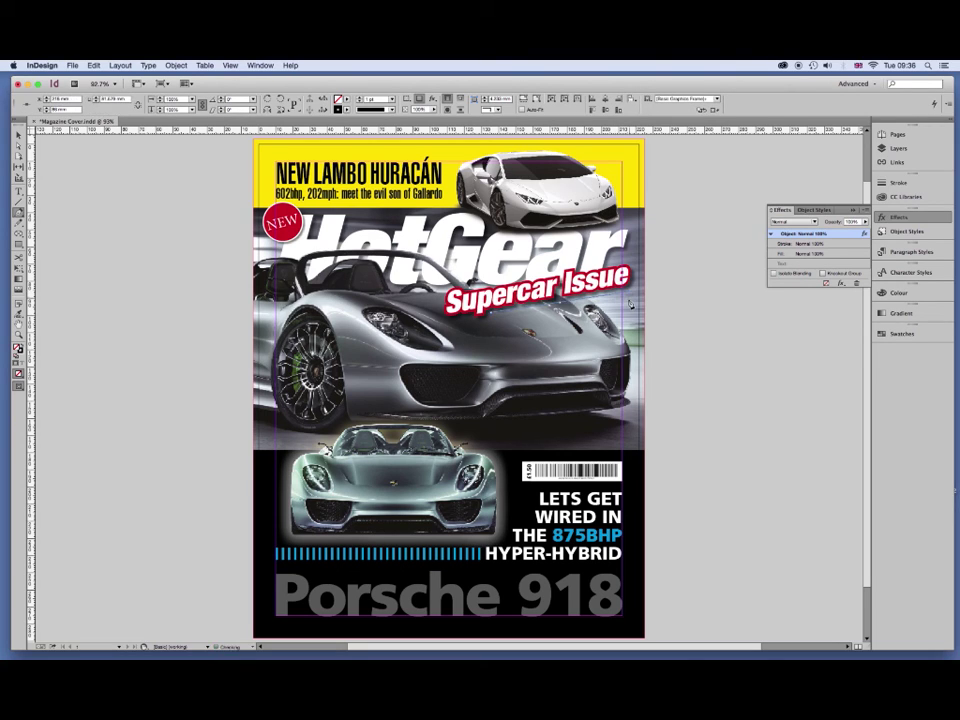
left_click(627, 298)
left_click(491, 315)
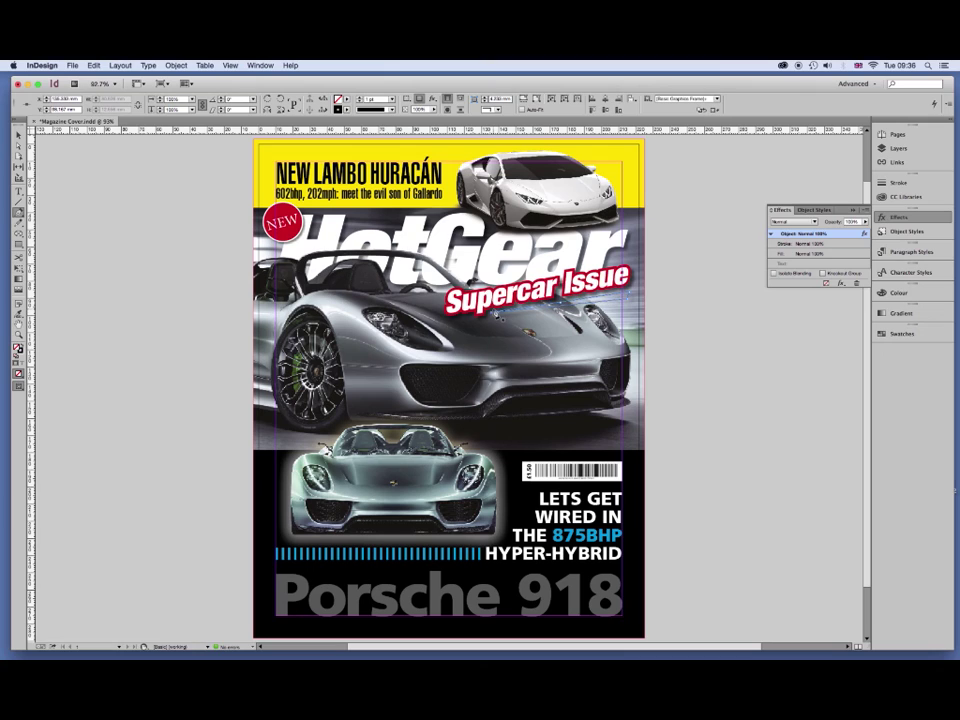
Clear all effects from the new path and set its stroke to None.
left_click(430, 98)
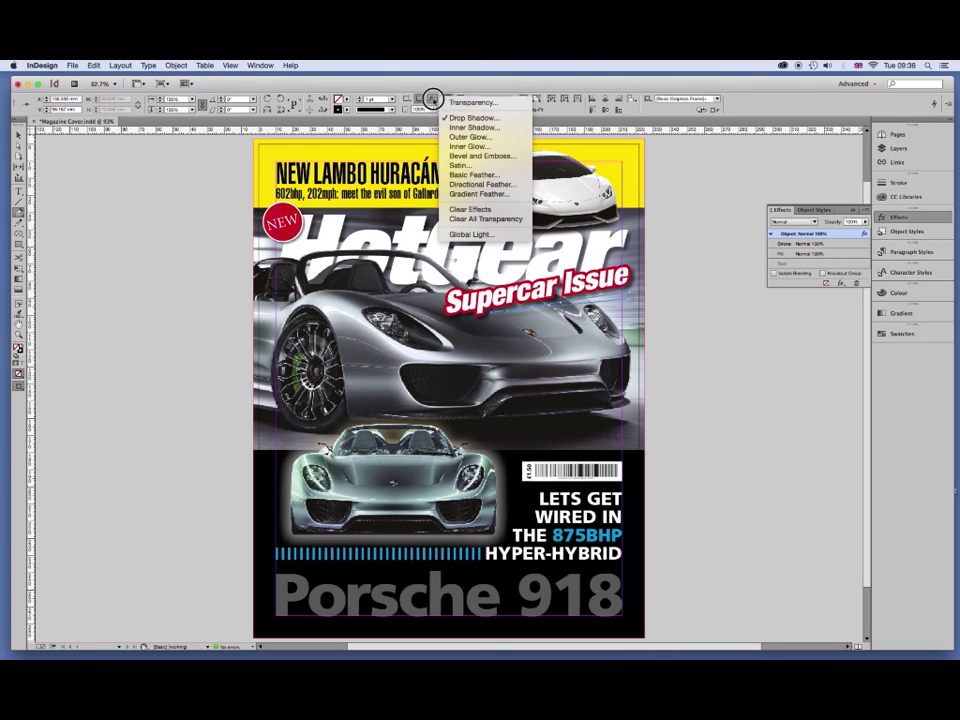
left_click(470, 209)
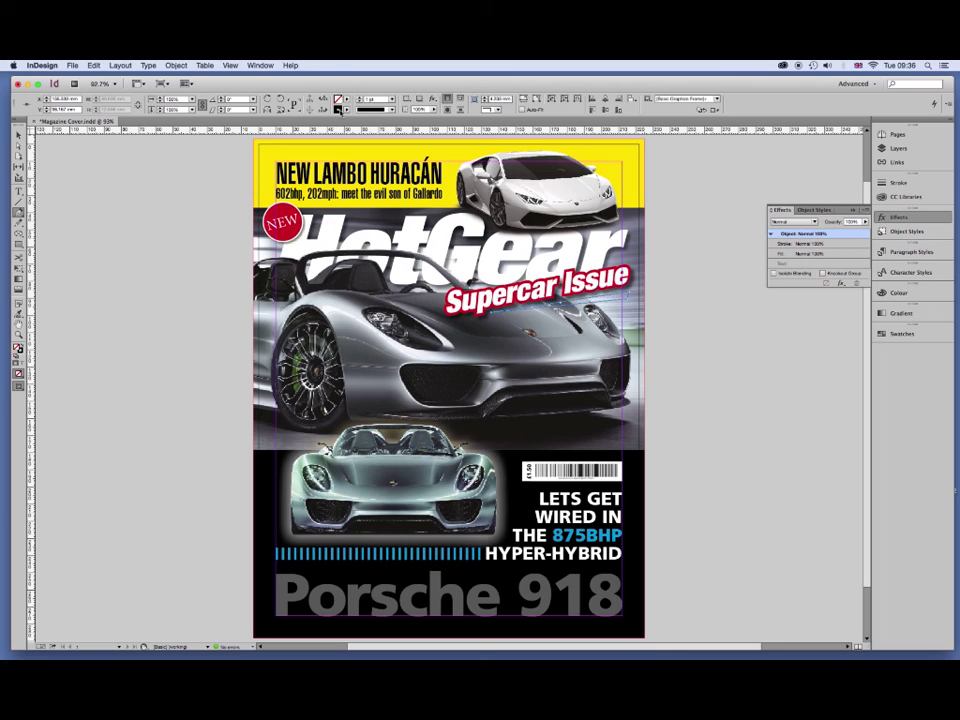
left_click(346, 108)
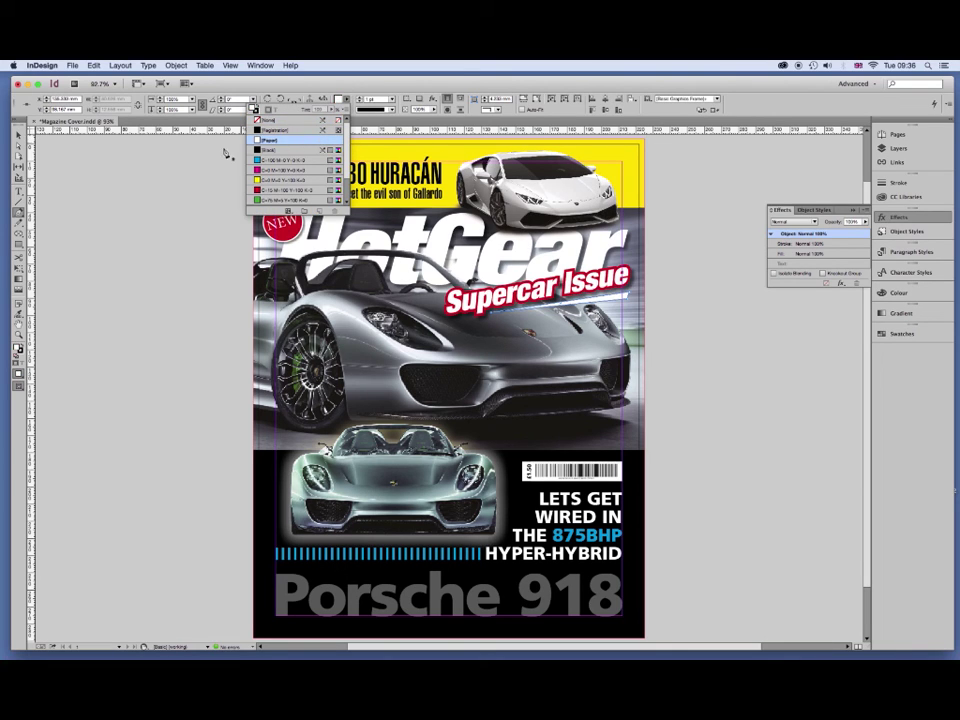
left_click(225, 150)
left_click(346, 108)
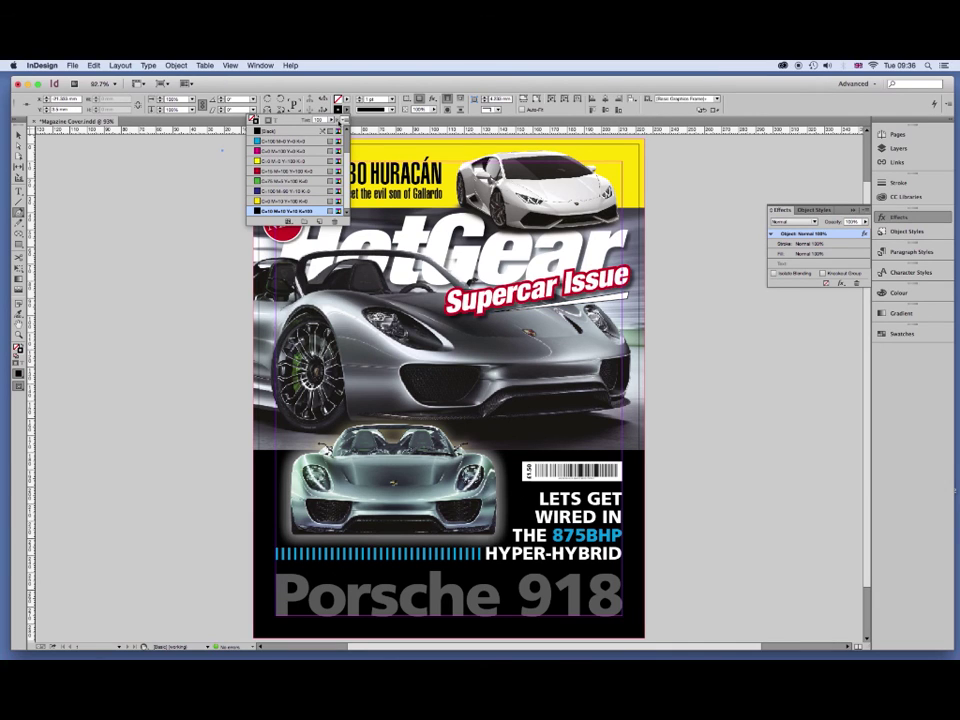
left_click(311, 131)
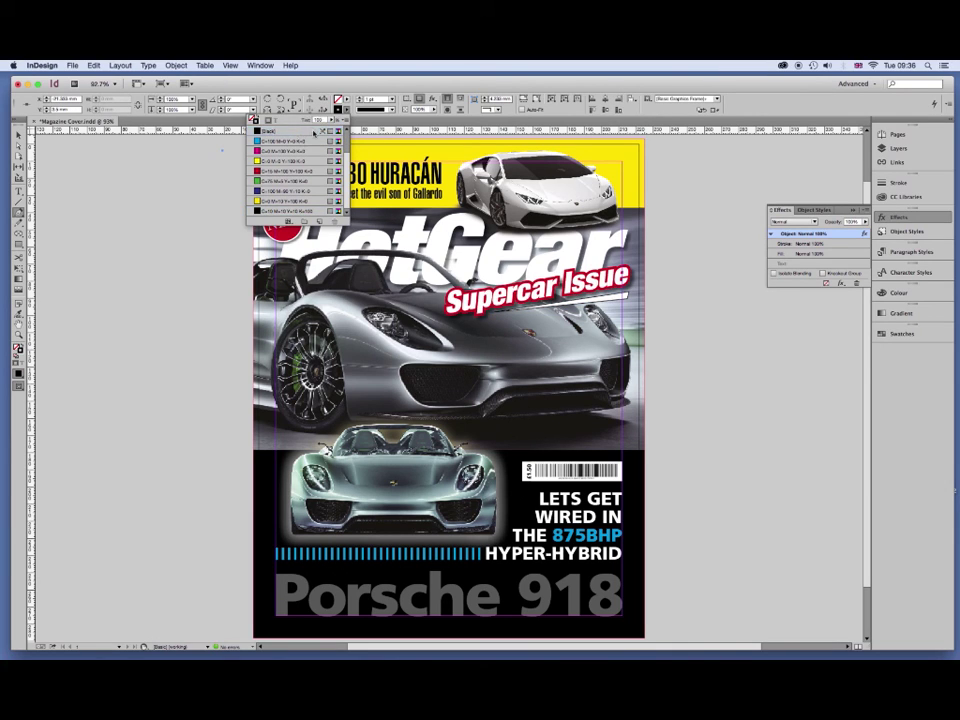
scroll(290, 160, "up", 2)
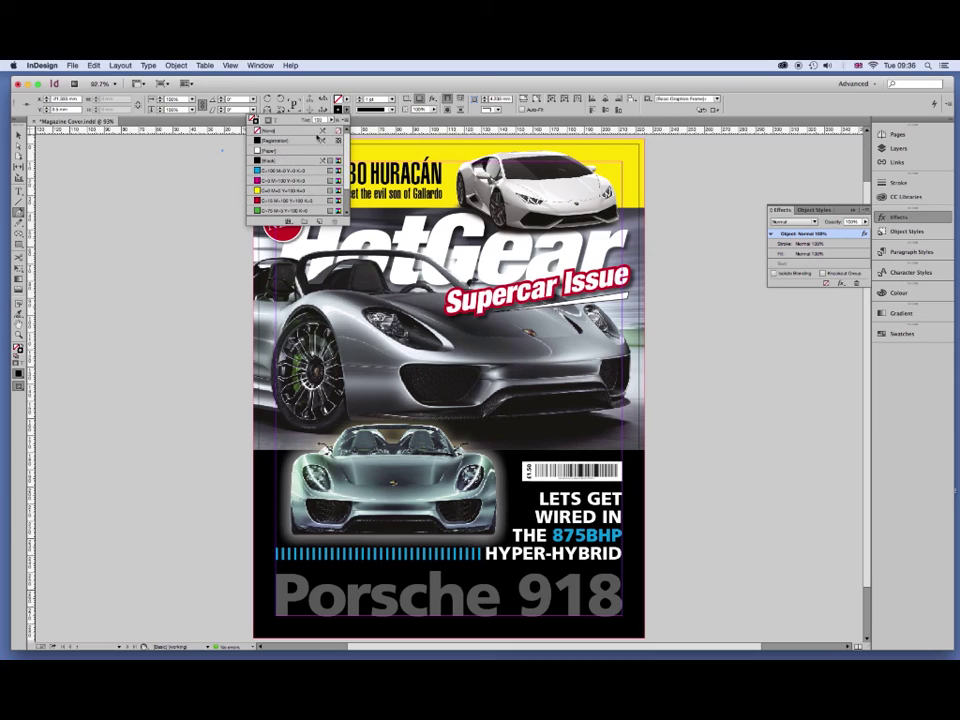
left_click(268, 130)
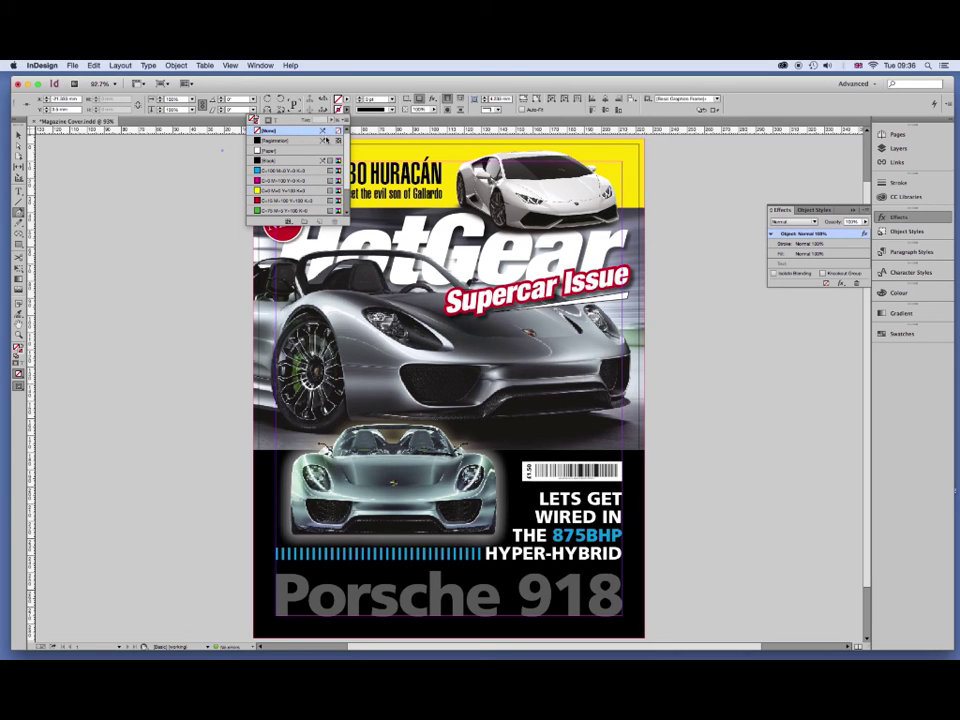
key("Escape")
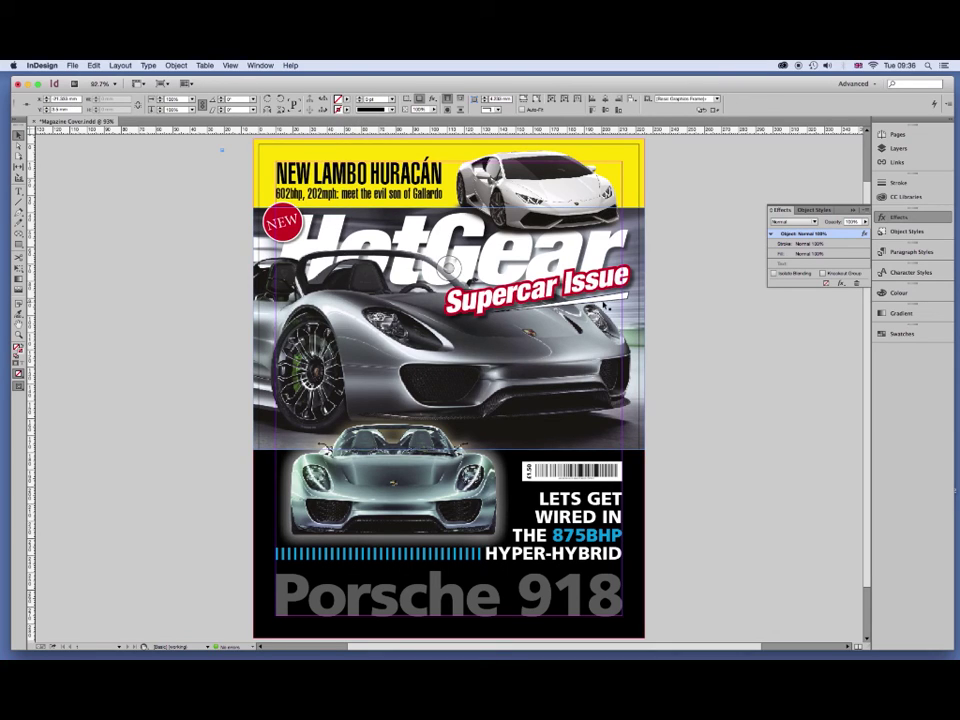
left_click(515, 162)
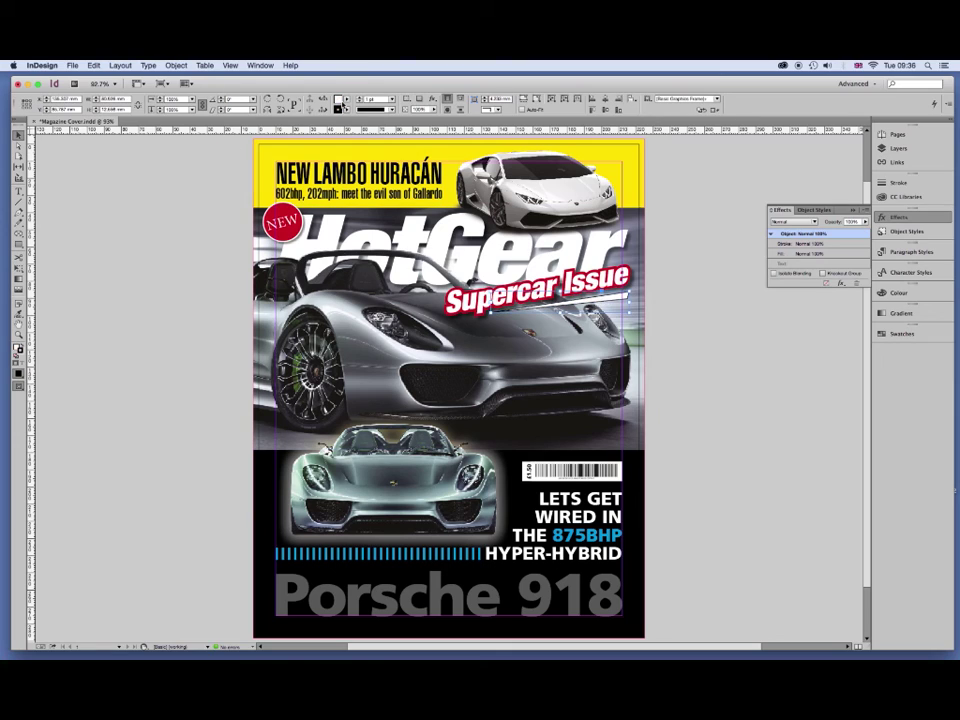
left_click(346, 100)
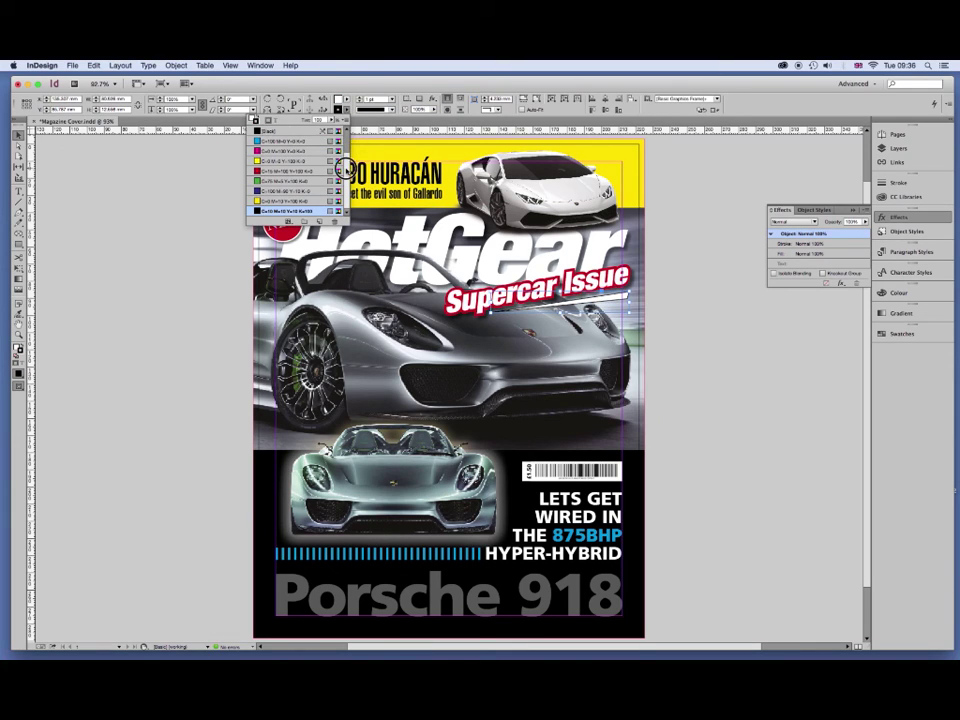
scroll(323, 131, "up", 3)
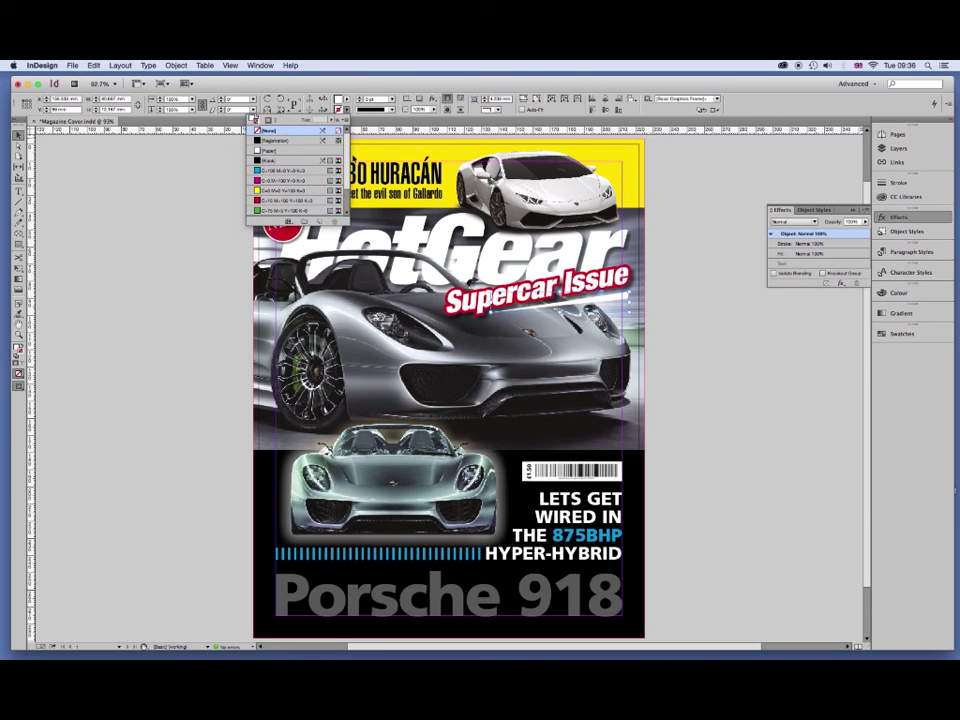
left_click(678, 302)
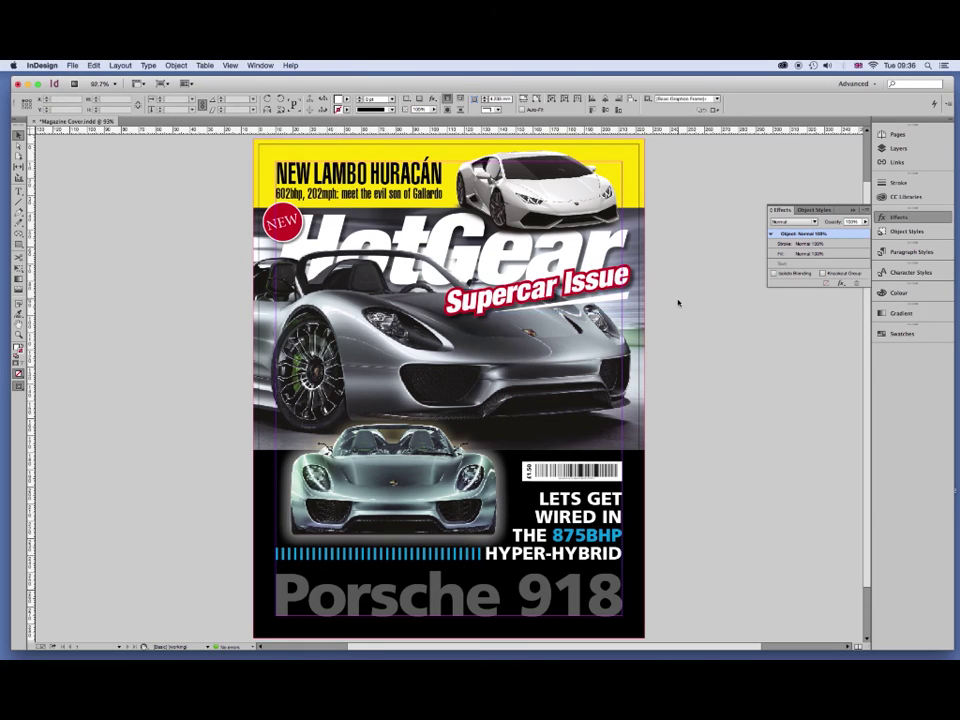
Tighten the Supercar Issue drop shadow to 1 mm X/Y offsets and 1 mm size.
left_click(613, 297)
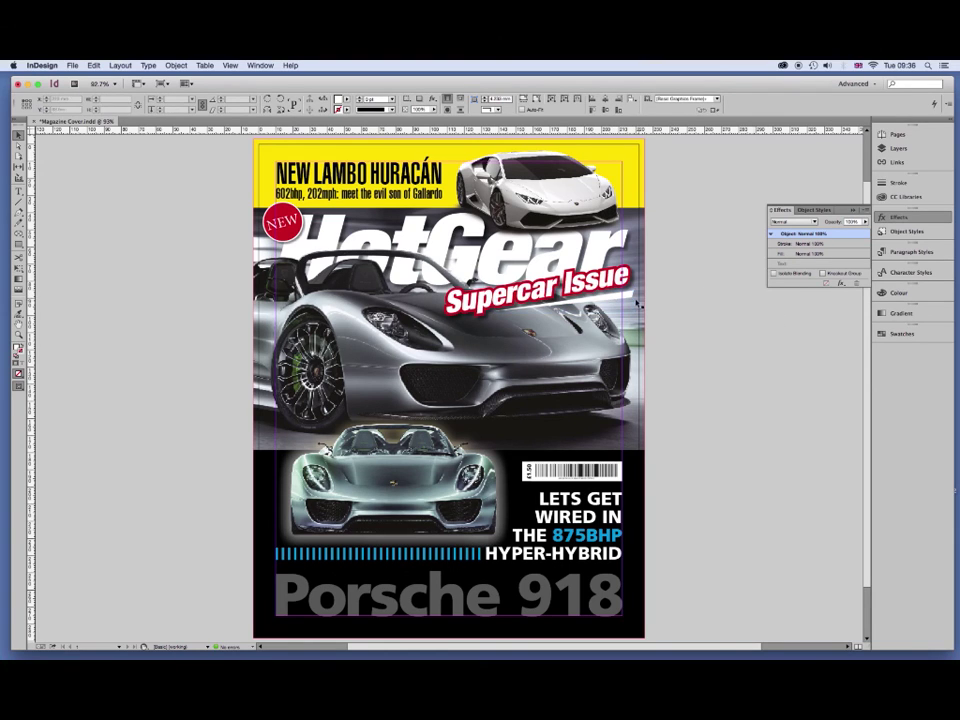
left_click(841, 284)
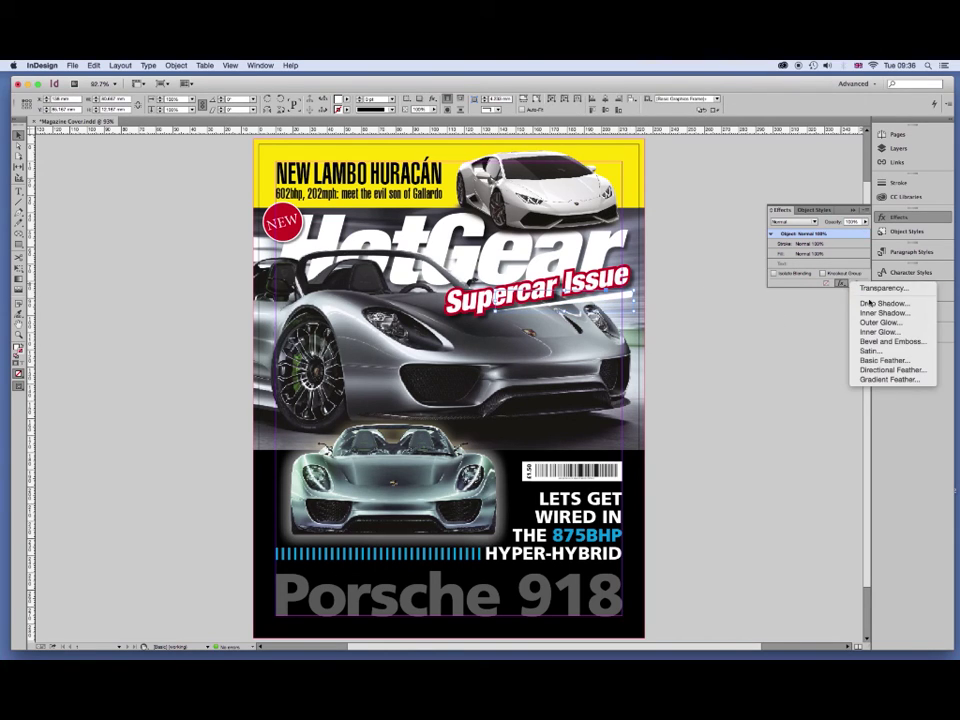
left_click(869, 302)
double_click(818, 351)
type("1")
double_click(810, 364)
type("1")
double_click(680, 408)
type("1")
left_click(834, 461)
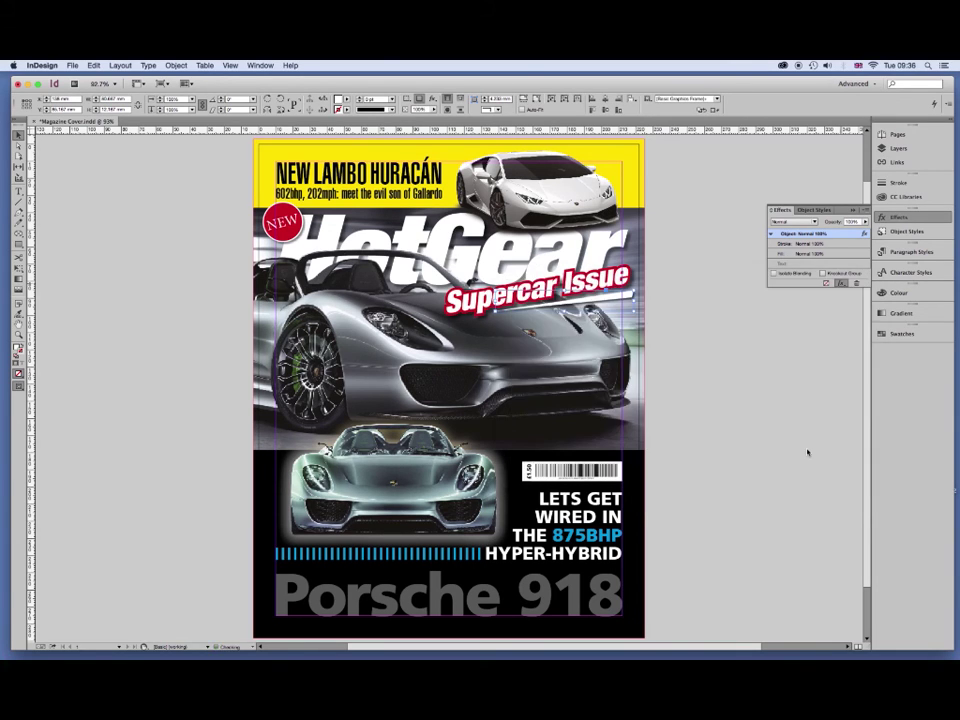
Check the Supercar Issue graphic's selection, then save the document.
left_click(770, 428)
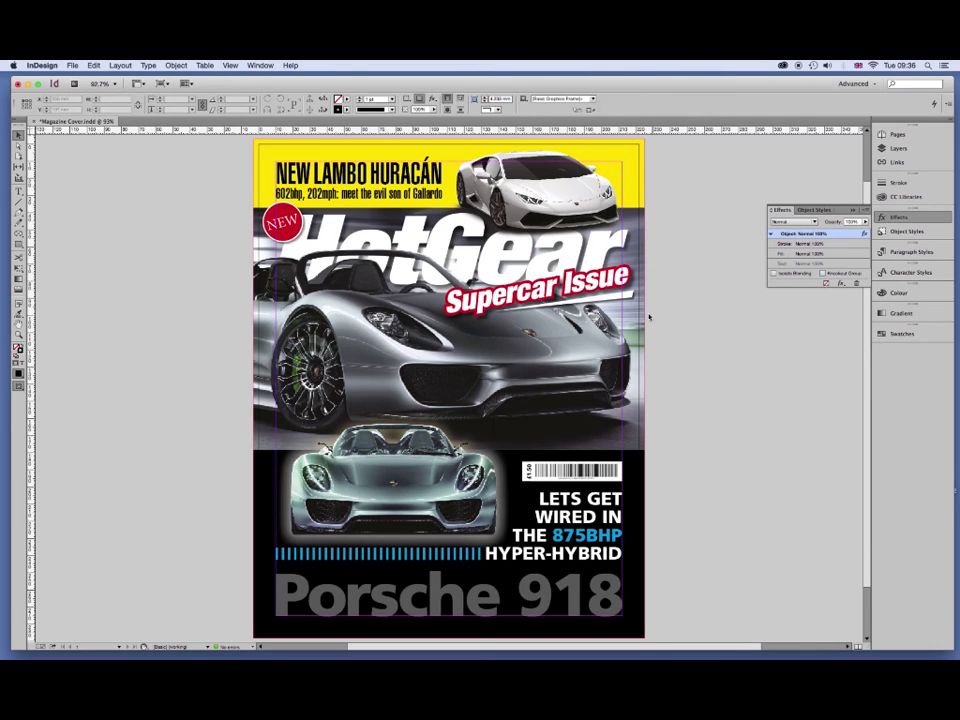
left_click(636, 285)
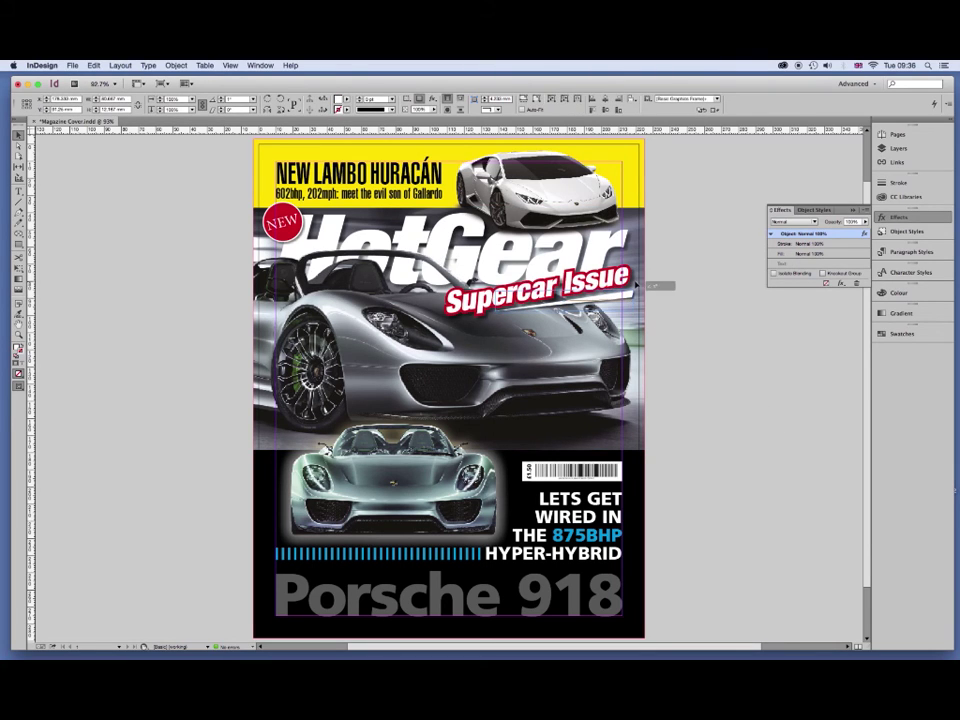
left_click(759, 367)
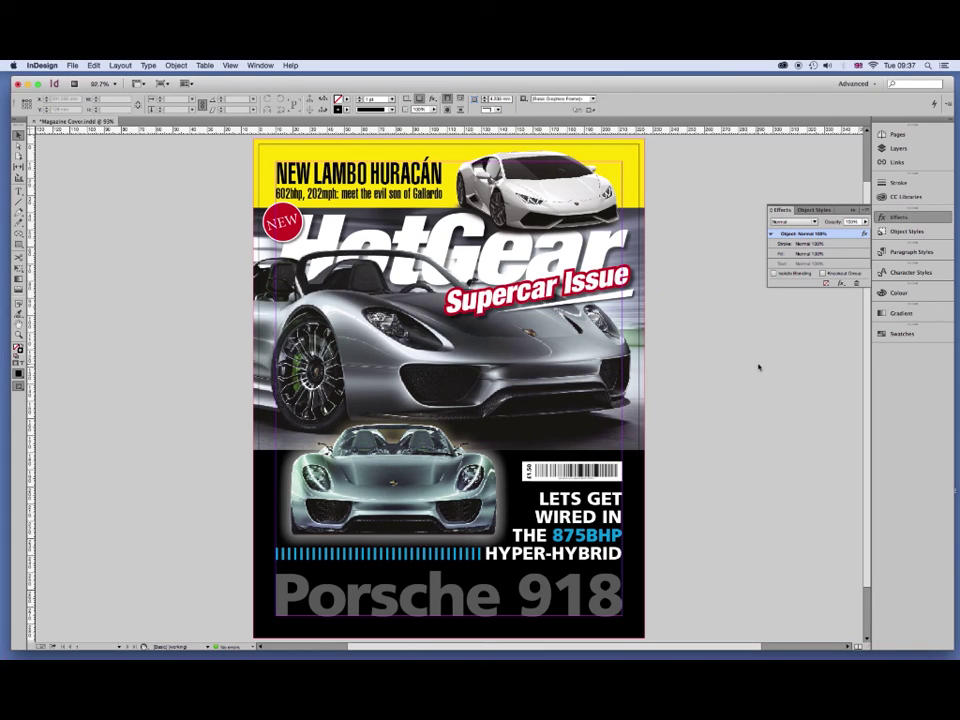
key("ctrl+s")
Draw a two-segment chevron beside the HURACÁN headline and fine-tune its points.
scroll(446, 200, "up", 5)
key("f")
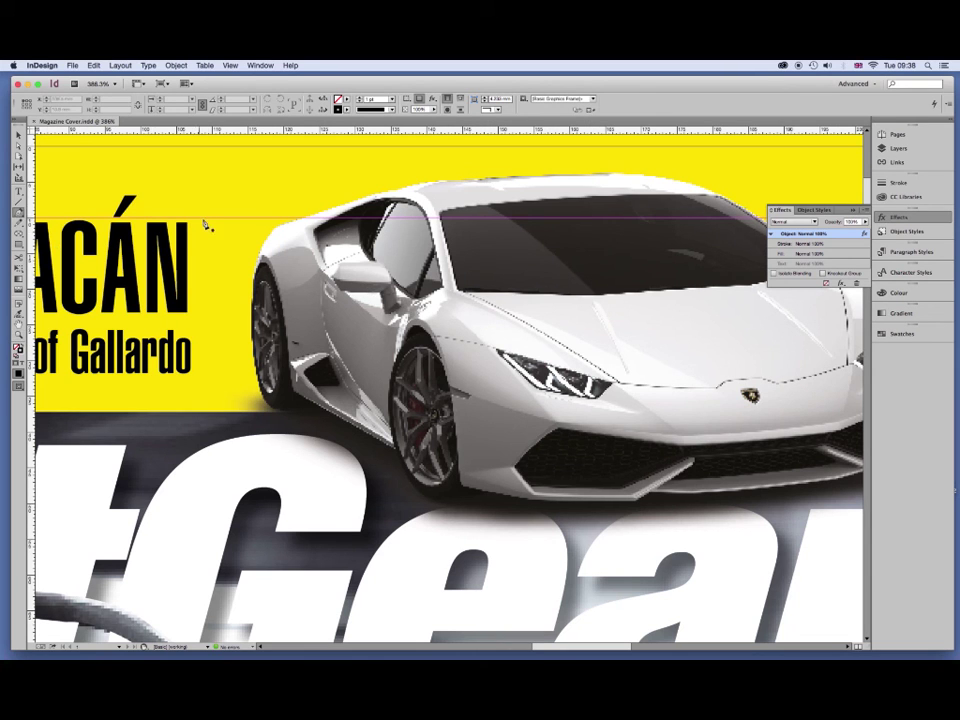
left_click_drag(218, 219, 228, 295)
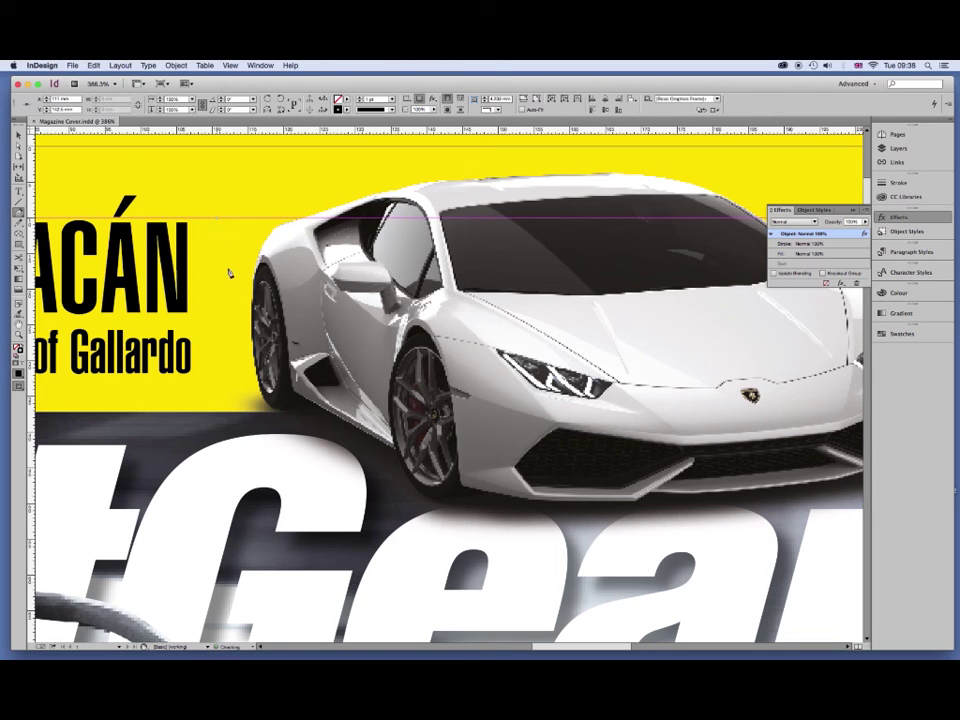
left_click(200, 368)
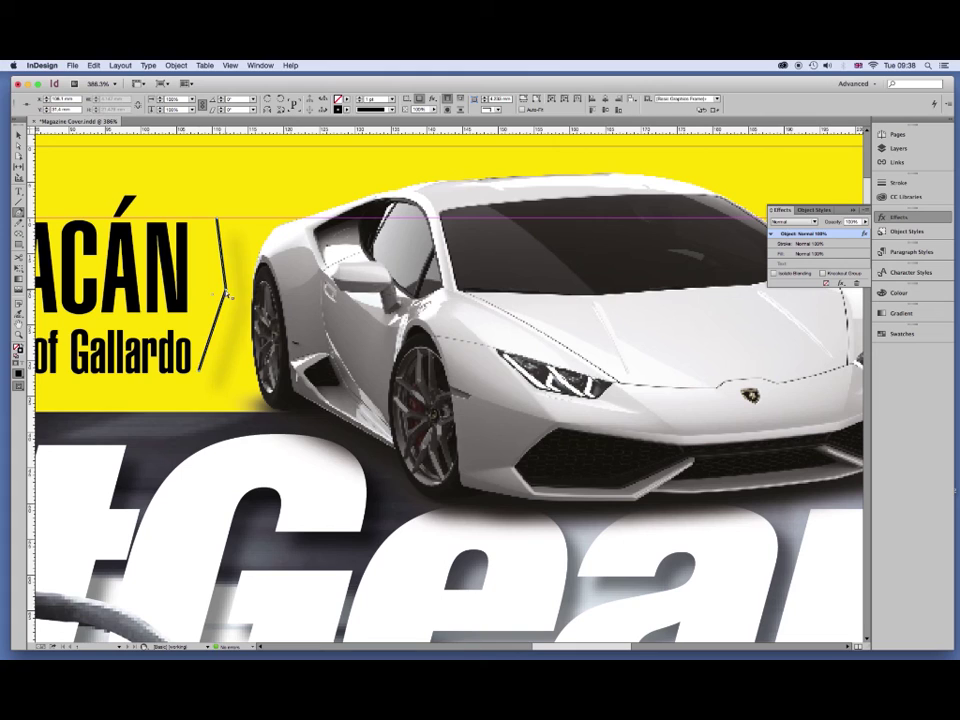
left_click_drag(227, 293, 237, 291)
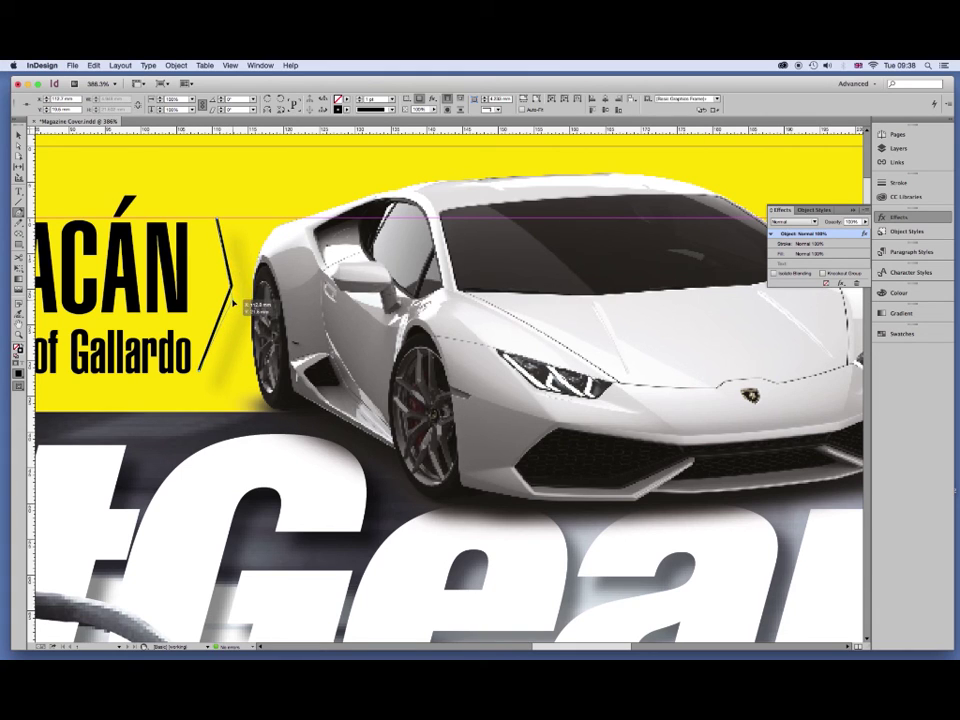
left_click_drag(203, 367, 208, 376)
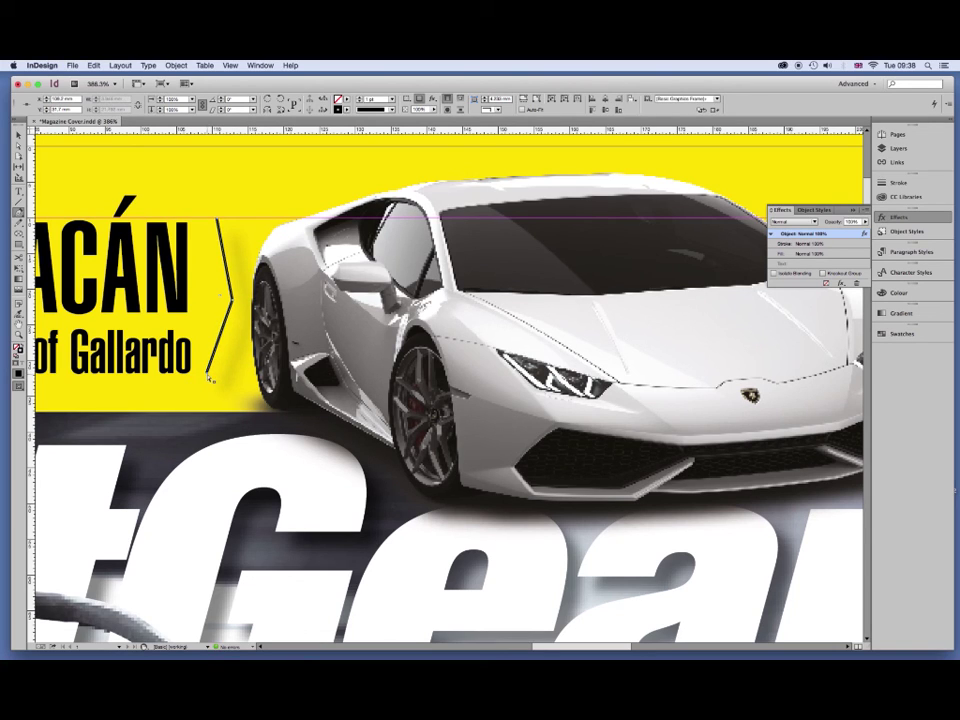
left_click_drag(209, 377, 207, 375)
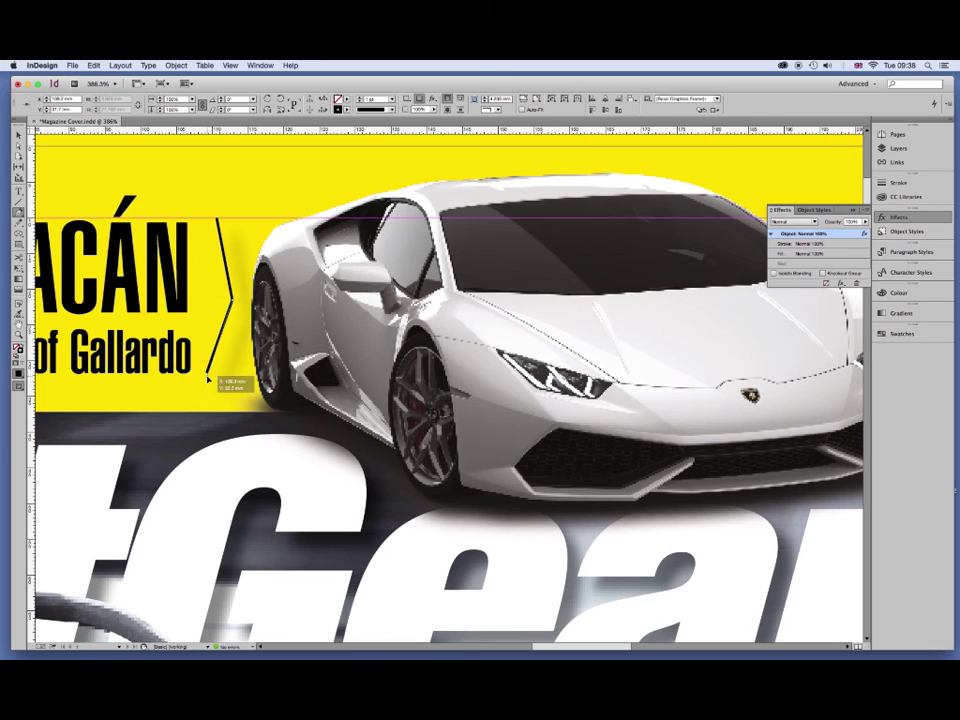
Give the chevron a cyan stroke and clear all its transparency effects.
left_click(346, 109)
left_click(298, 142)
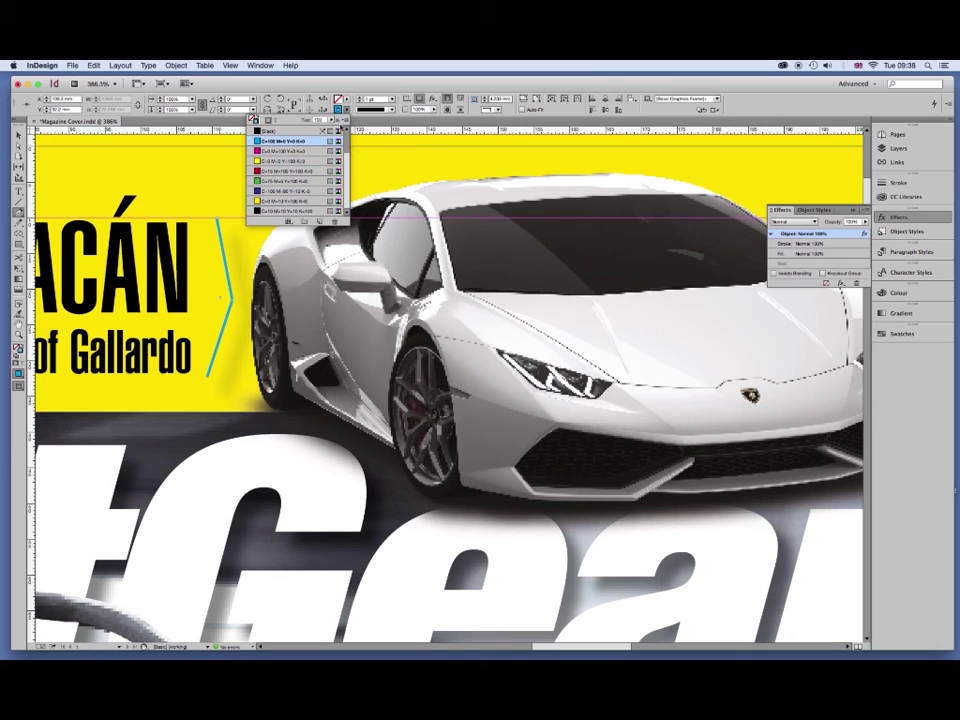
left_click(432, 99)
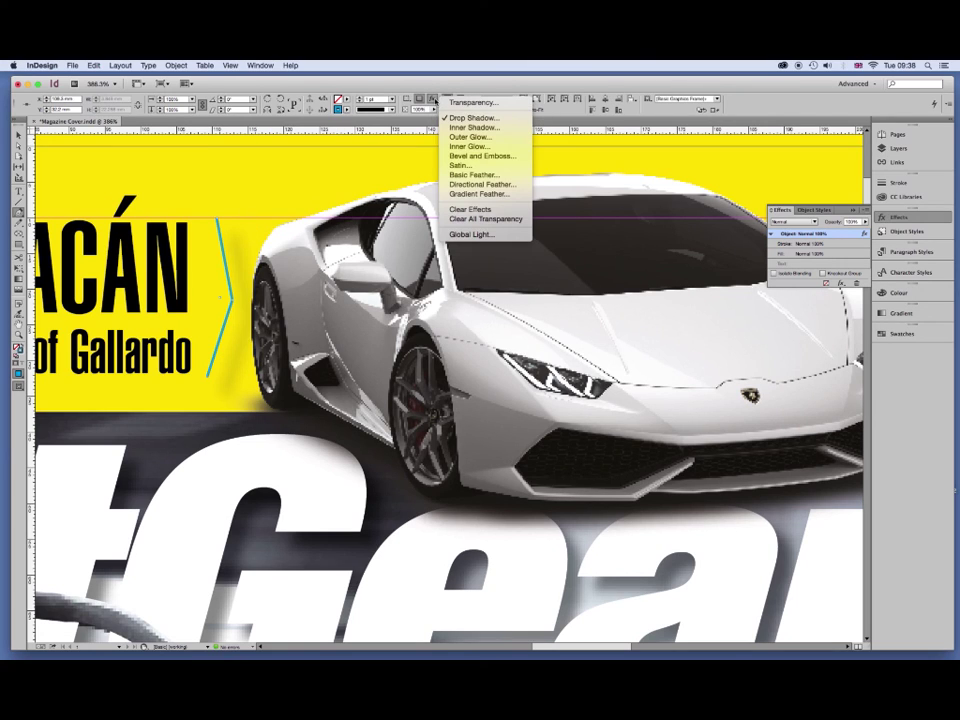
left_click(483, 217)
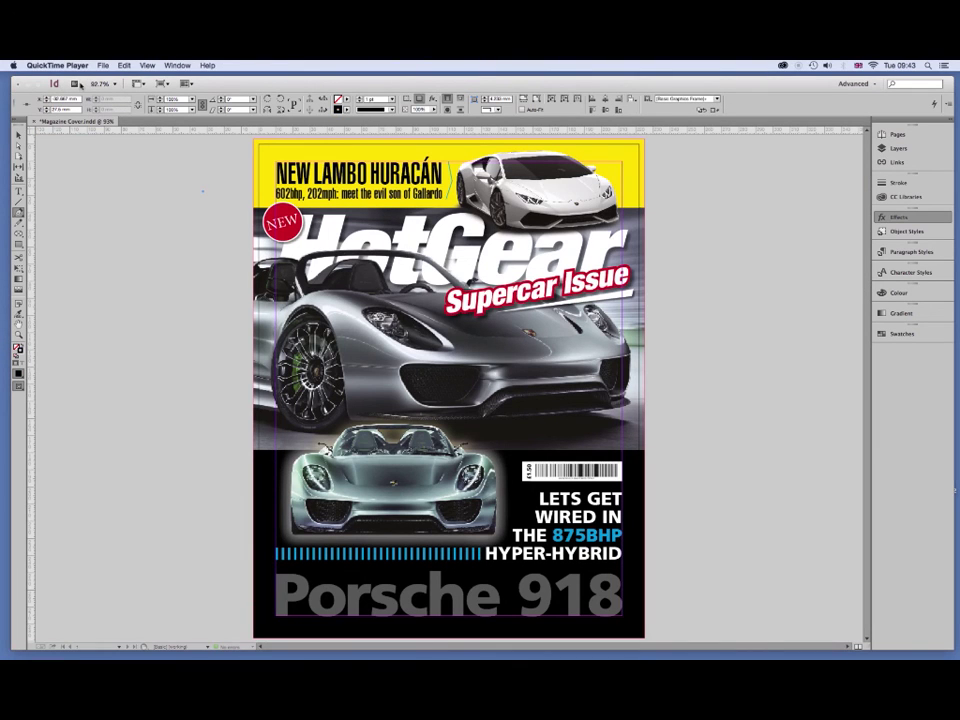
left_click(80, 85)
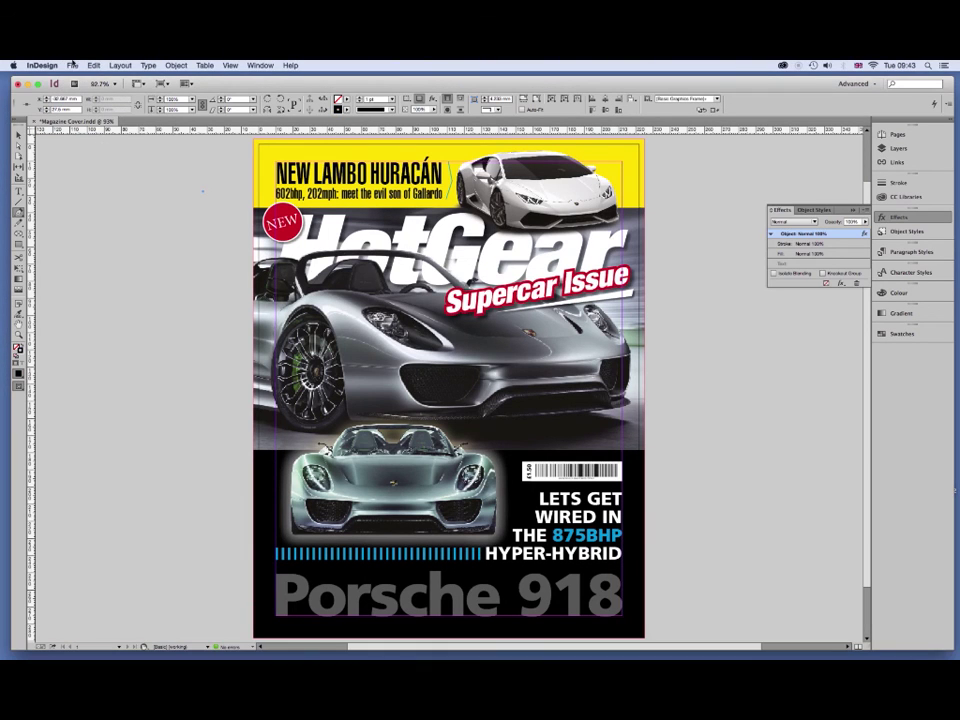
Export the document as Adobe PDF (Print) named Magazine Cover.
left_click(71, 64)
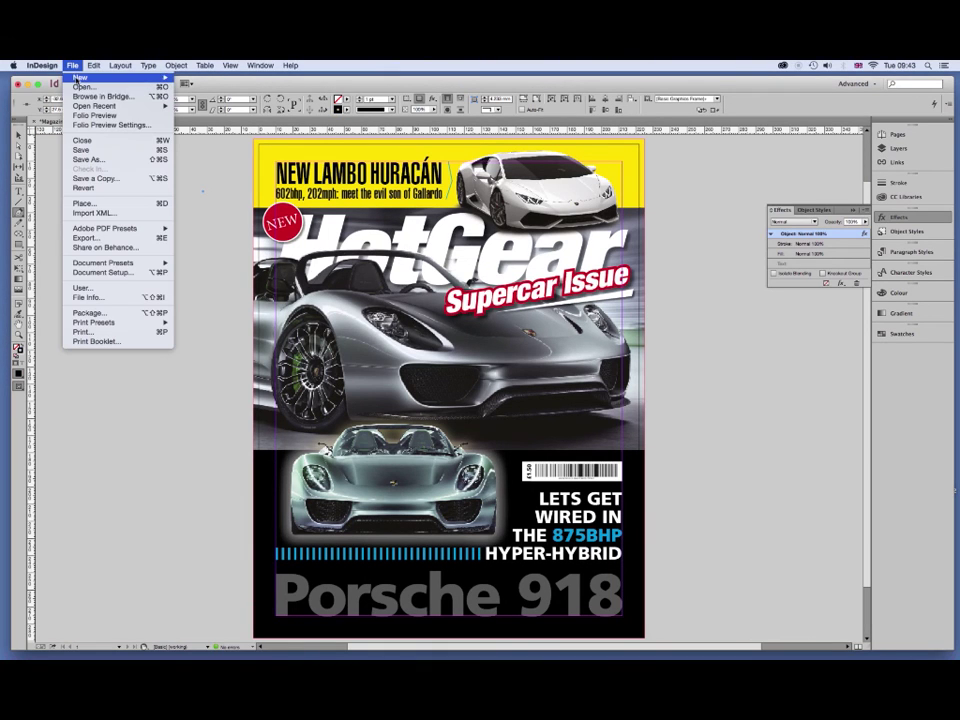
left_click(120, 239)
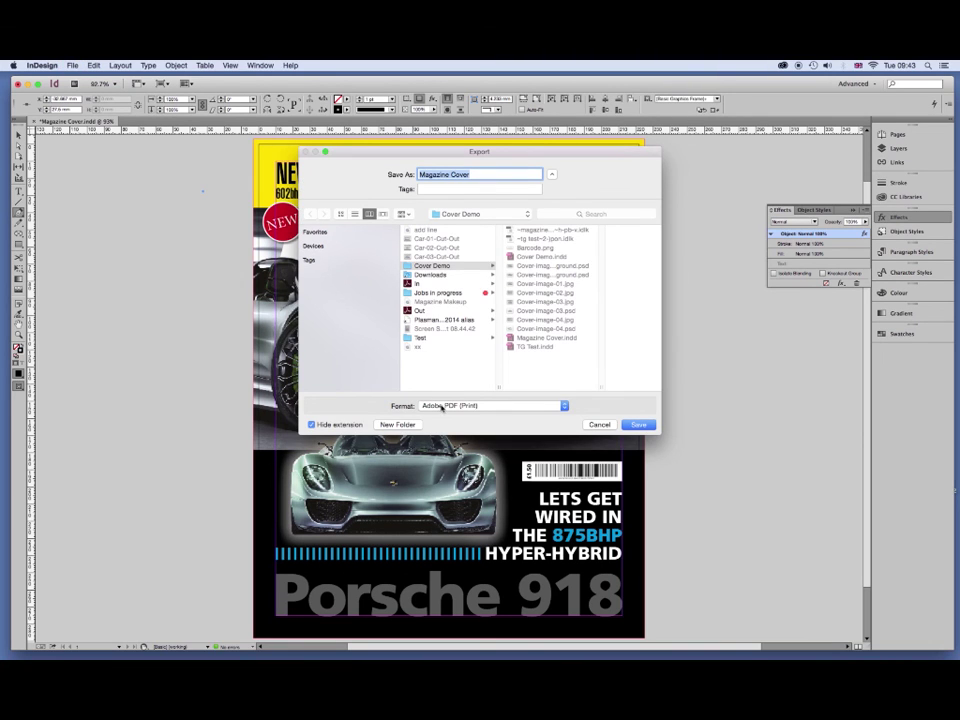
left_click(441, 406)
left_click(440, 372)
left_click(630, 427)
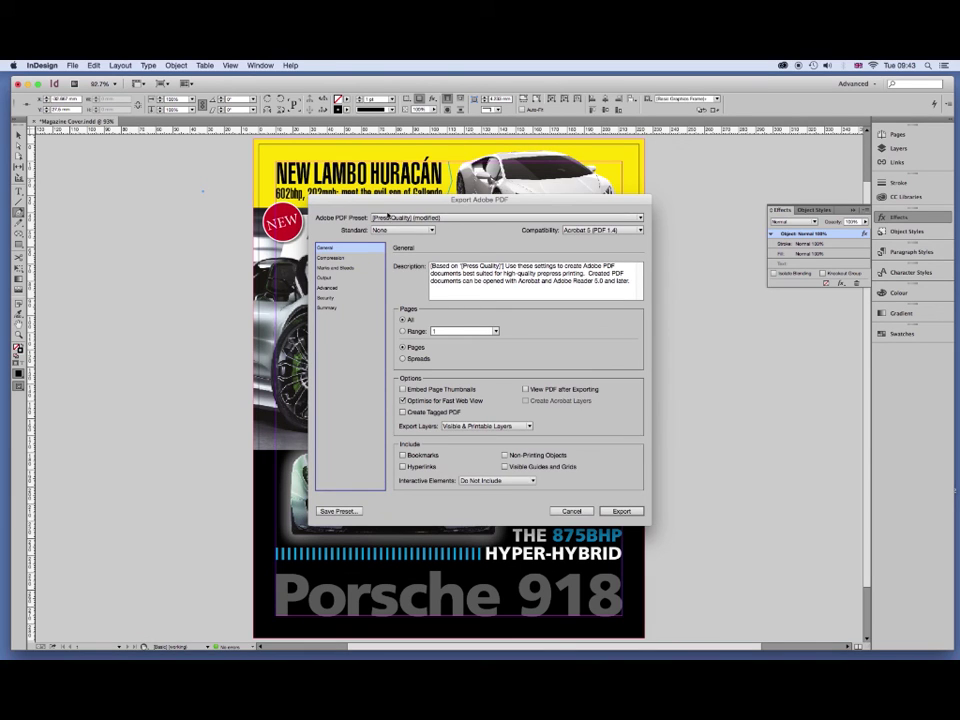
Export with the [Press Quality] preset, all printer's marks and the document bleed settings.
left_click(386, 217)
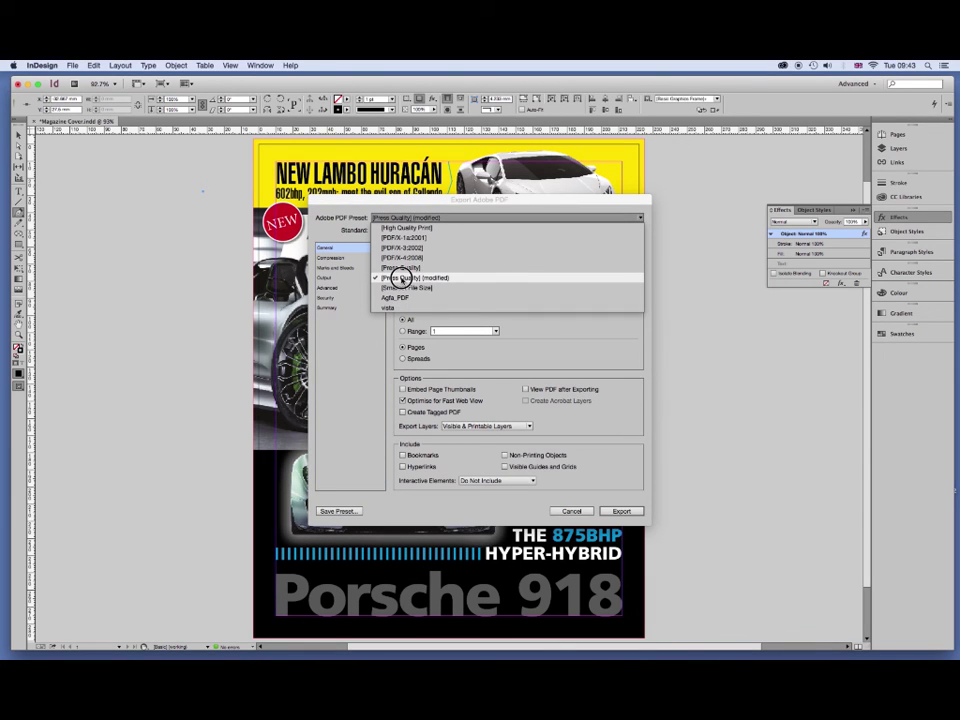
left_click(400, 278)
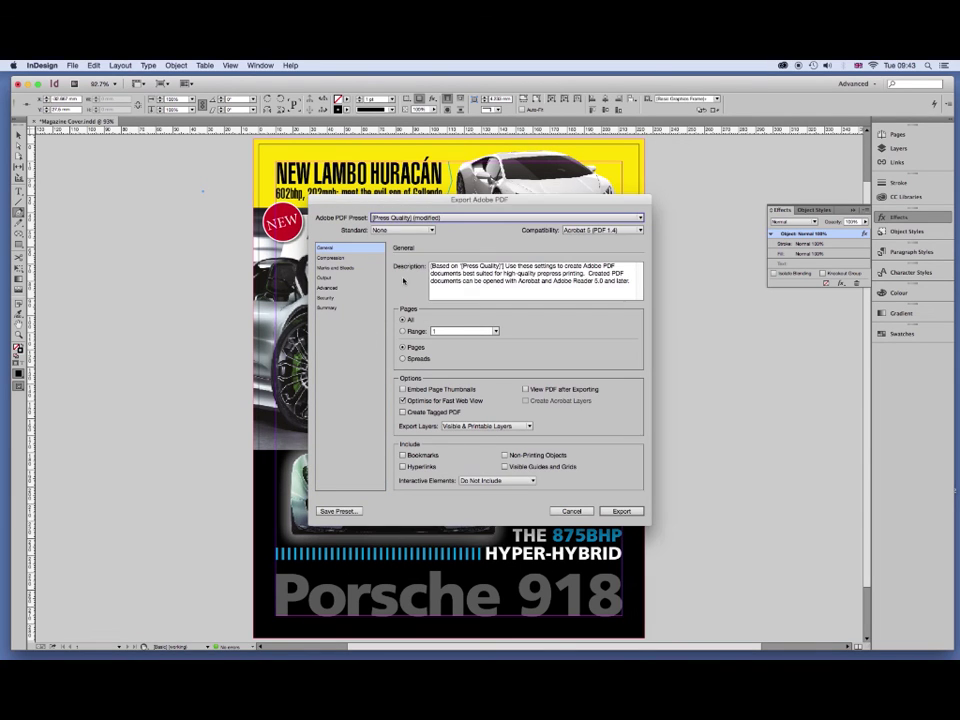
left_click(334, 258)
left_click(338, 268)
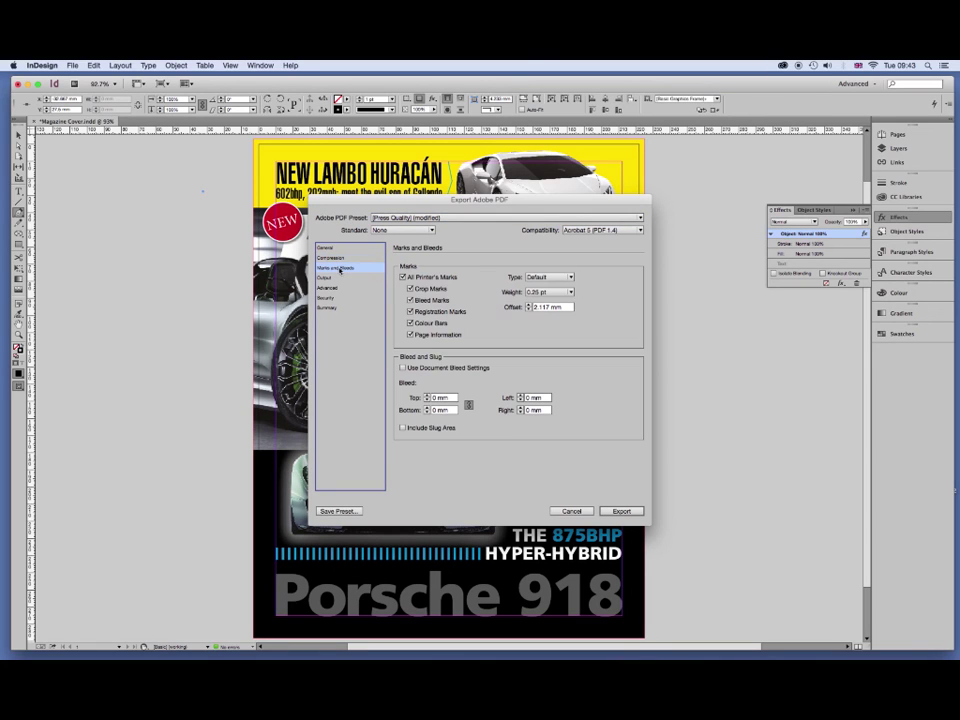
left_click(403, 277)
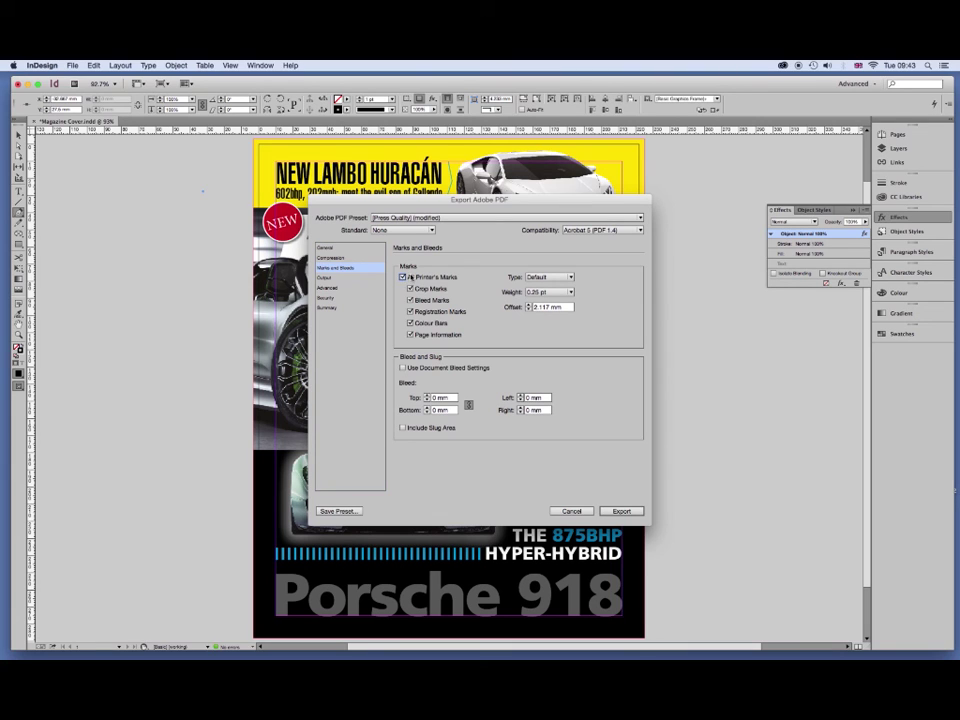
left_click(402, 368)
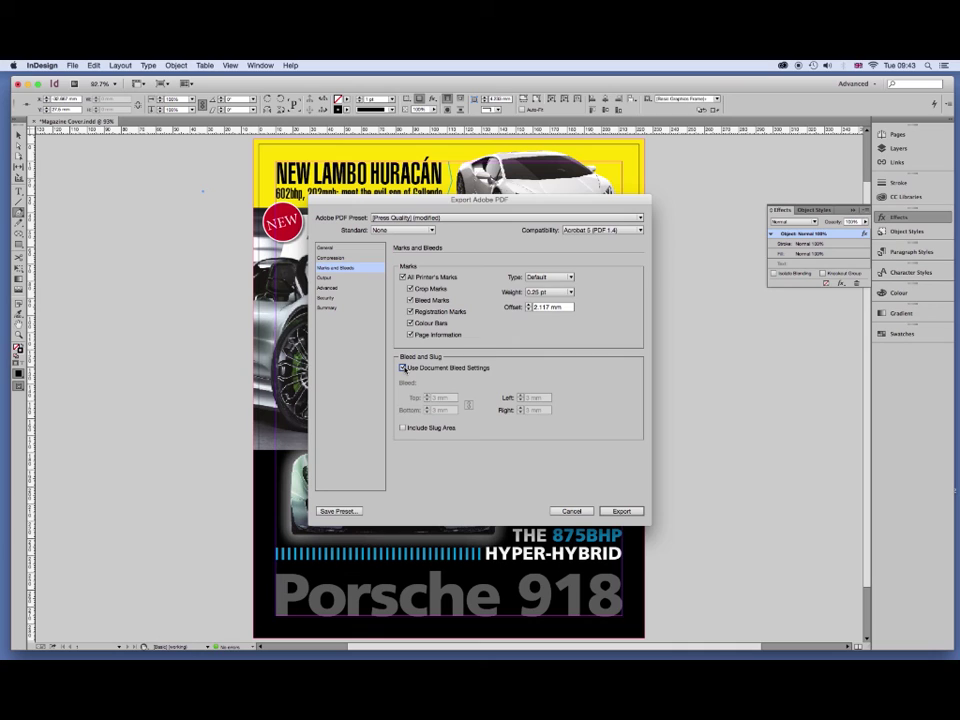
left_click(341, 278)
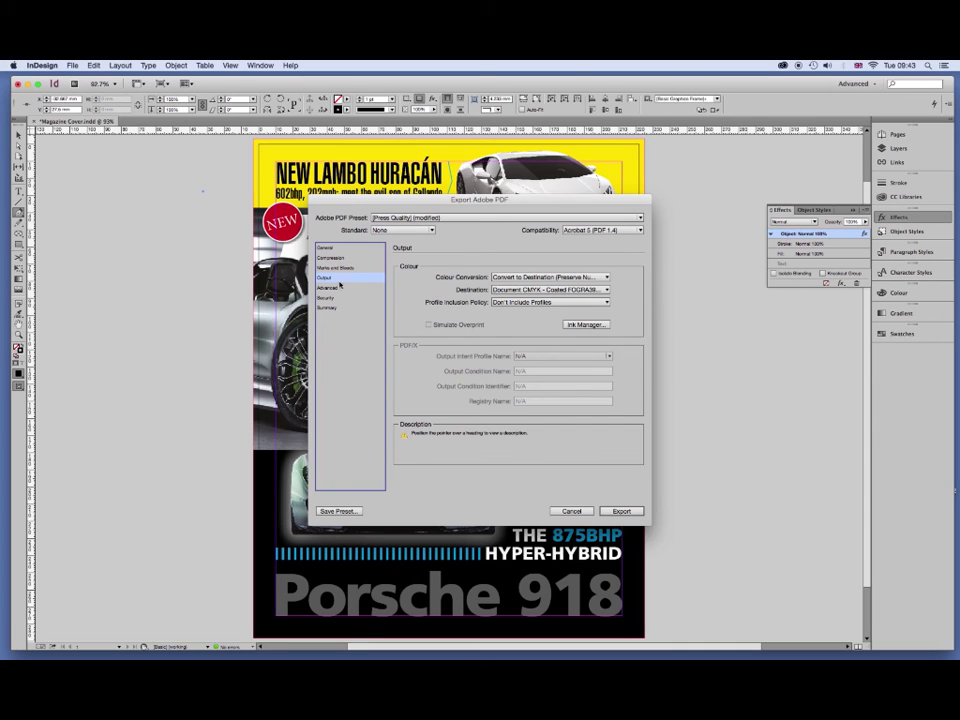
left_click(339, 289)
left_click(338, 297)
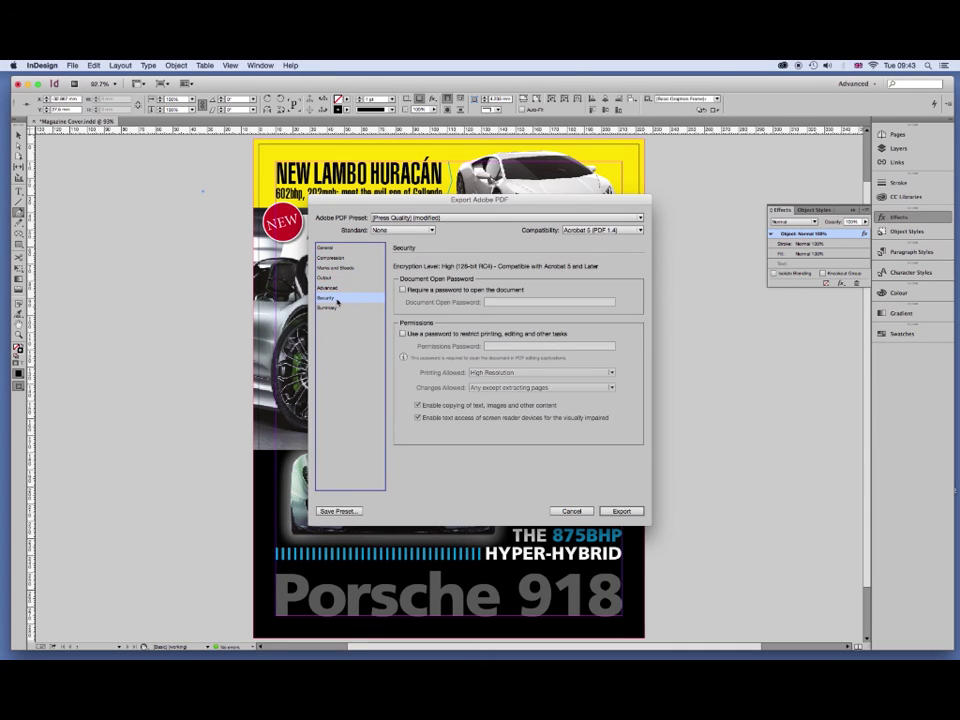
left_click(618, 510)
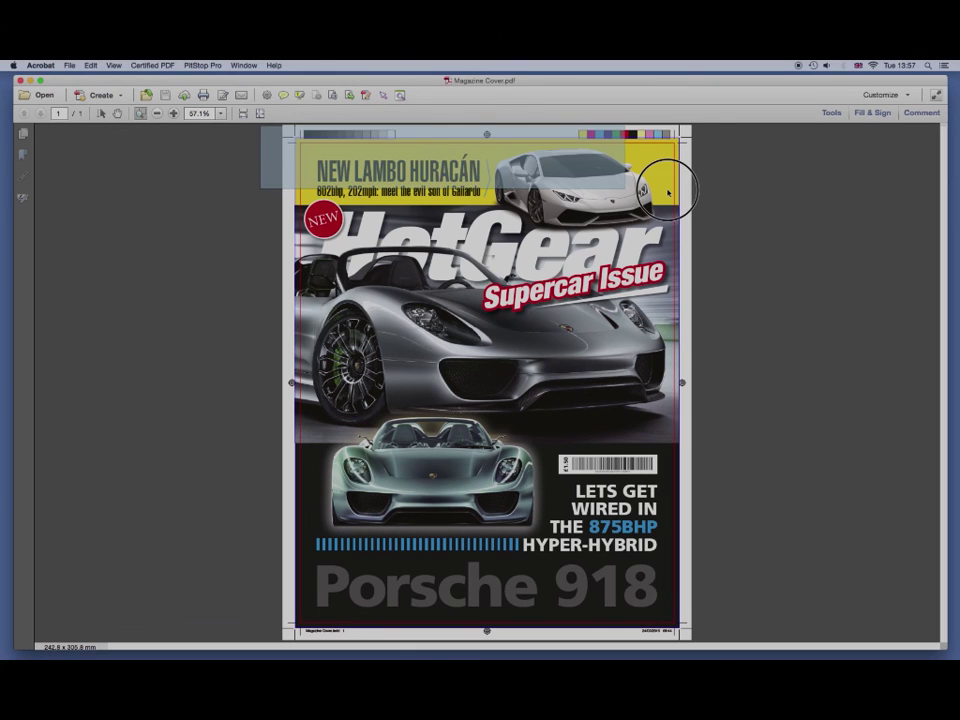
Zoom Magazine Cover.pdf to fit width and scroll down to the bottom of the page.
key("super+2")
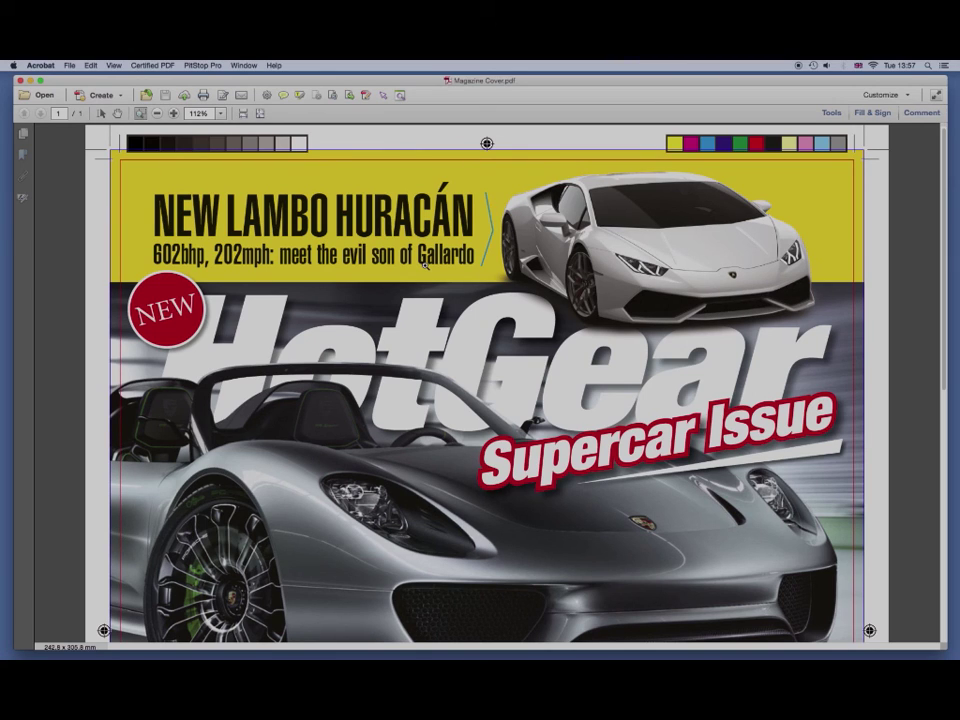
scroll(934, 437, "down", 1)
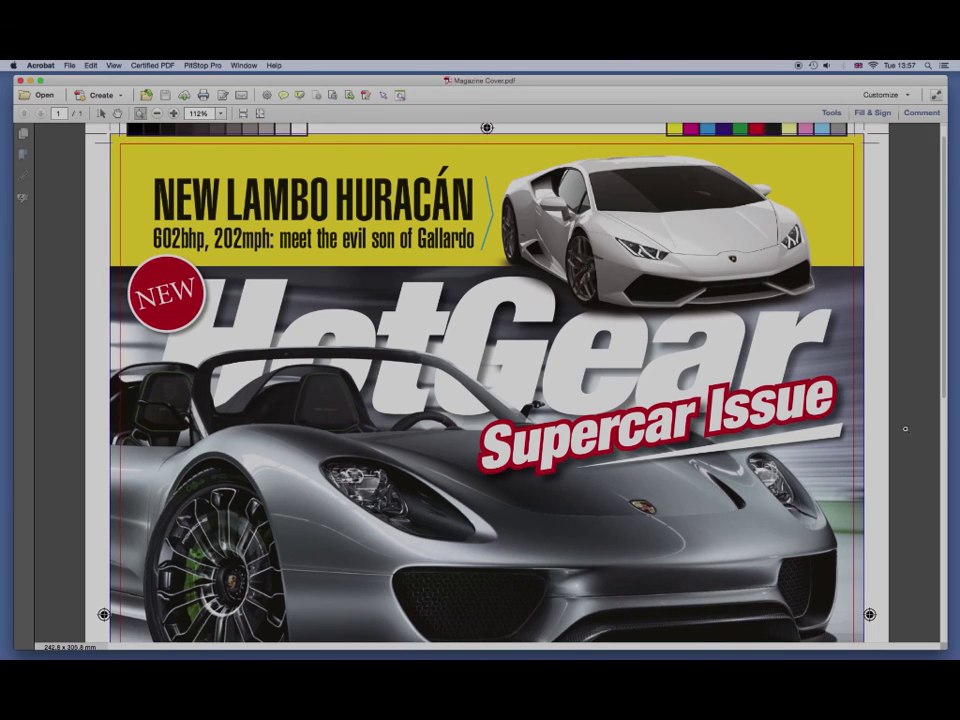
scroll(897, 424, "down", 1)
scroll(897, 424, "down", 4)
scroll(897, 424, "down", 2)
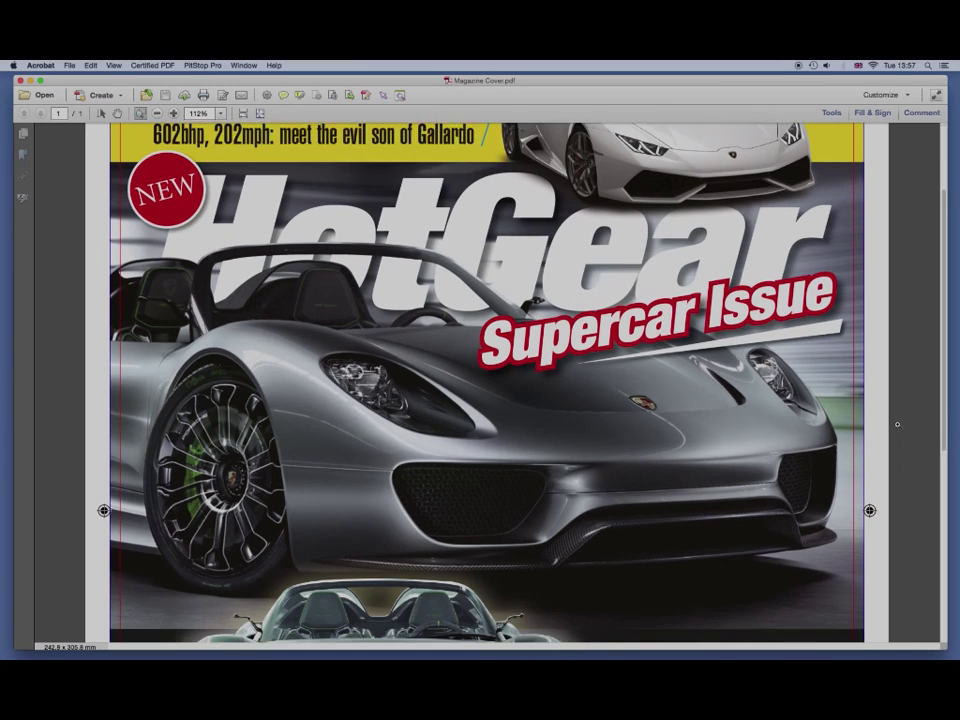
scroll(897, 424, "down", 1)
scroll(894, 424, "down", 5)
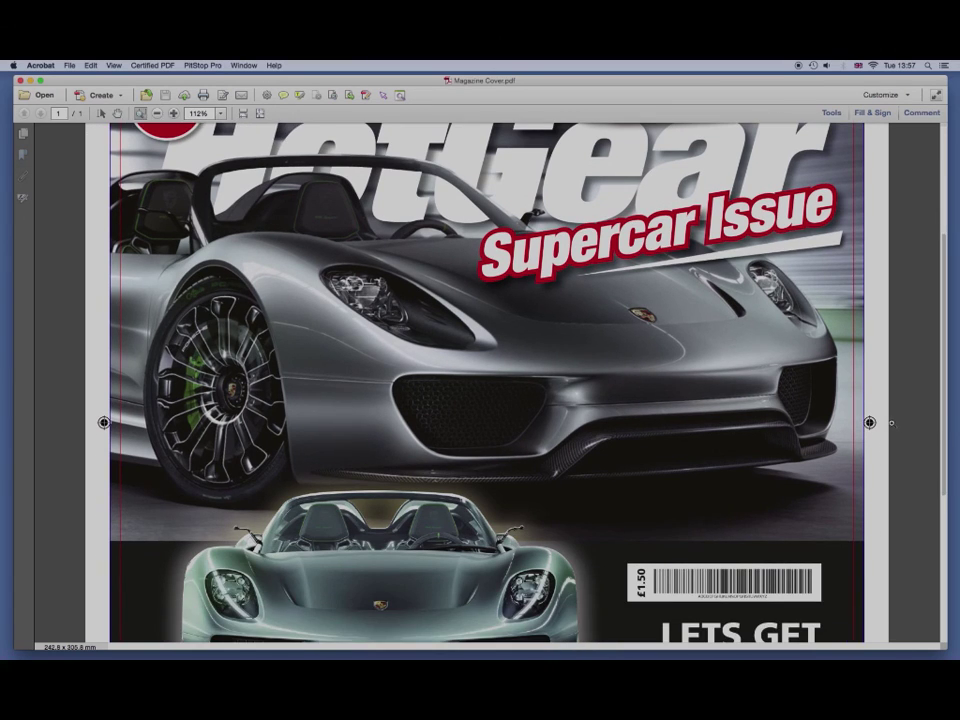
scroll(891, 423, "down", 2)
scroll(889, 422, "down", 2)
scroll(886, 421, "down", 2)
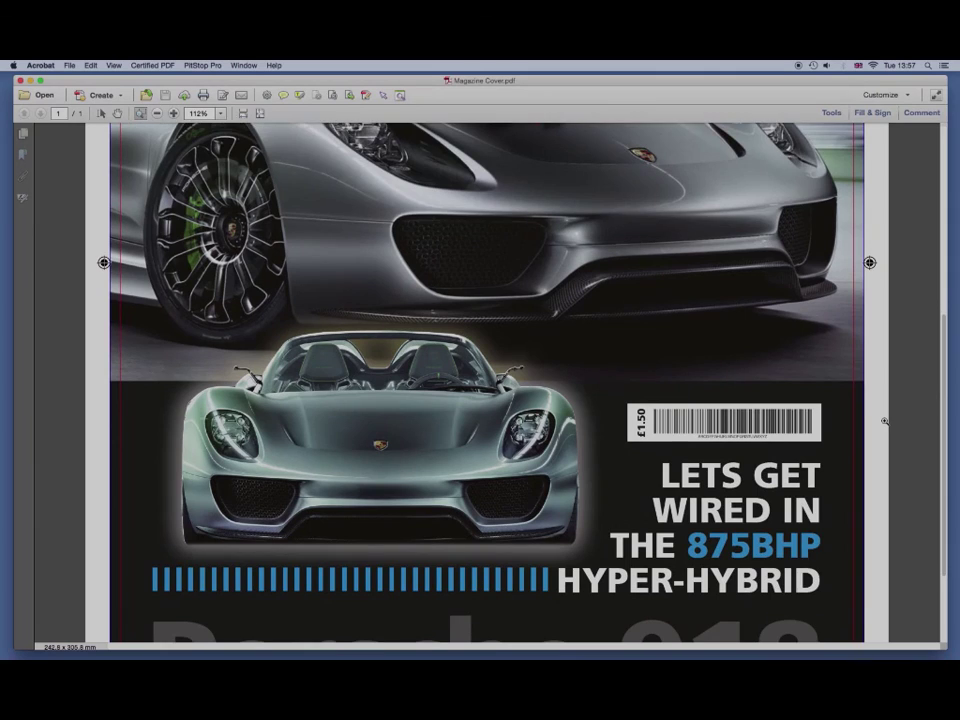
scroll(886, 421, "down", 2)
scroll(886, 421, "down", 2)
scroll(885, 421, "down", 1)
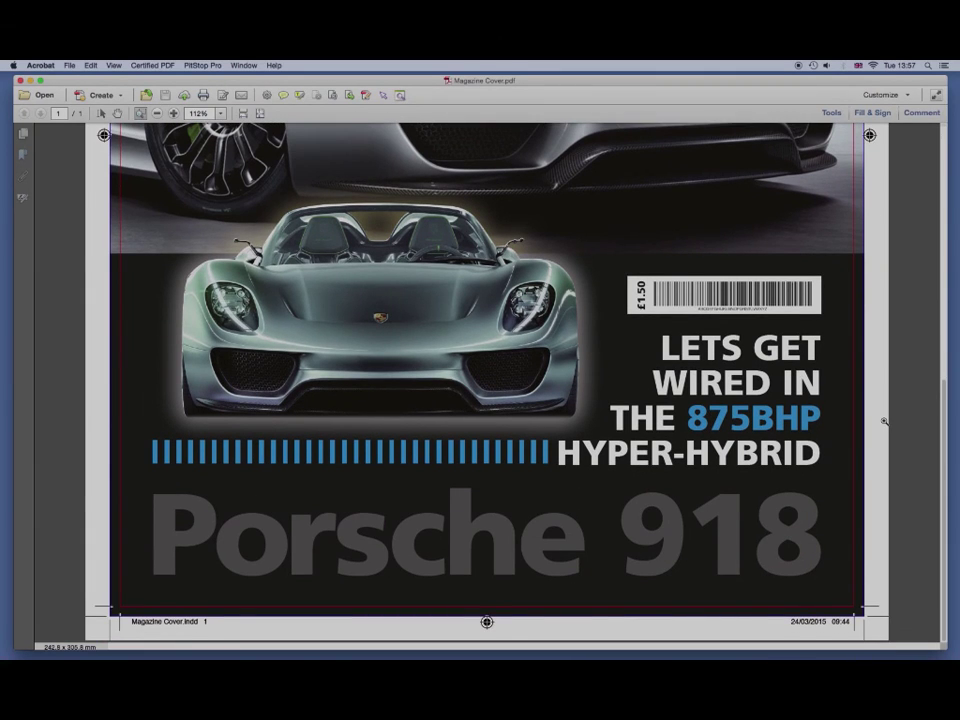
Scroll back up through the cover, its printer's marks and colour bars, to the top.
scroll(884, 421, "up", 2)
scroll(884, 421, "up", 2)
scroll(884, 421, "up", 3)
scroll(884, 421, "up", 2)
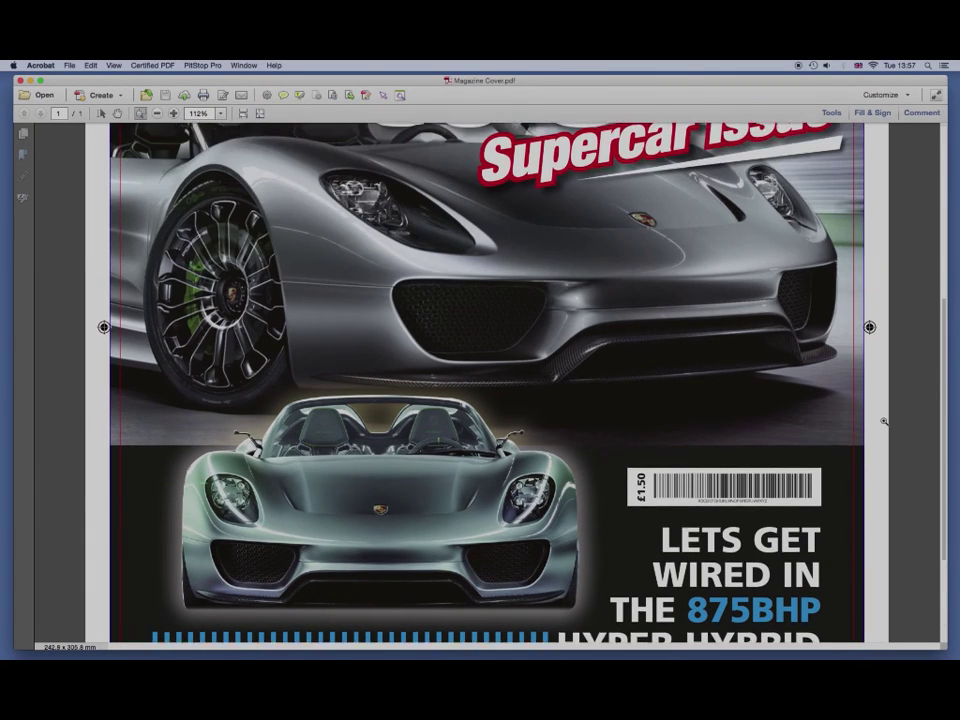
scroll(884, 421, "up", 3)
scroll(884, 421, "up", 4)
scroll(884, 421, "up", 4)
scroll(882, 421, "up", 3)
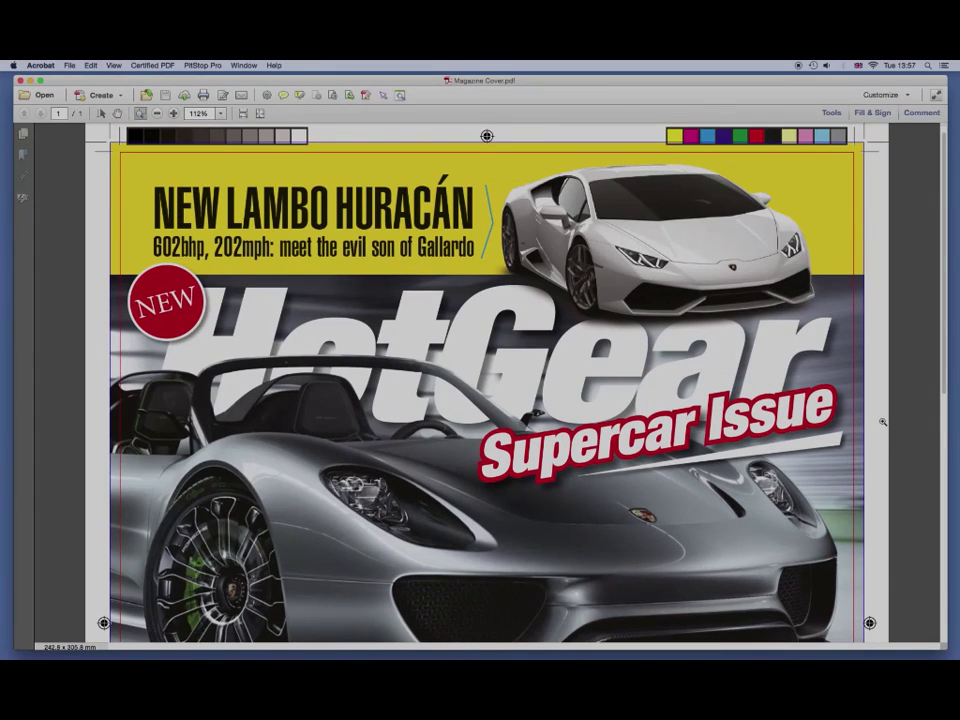
scroll(882, 421, "up", 1)
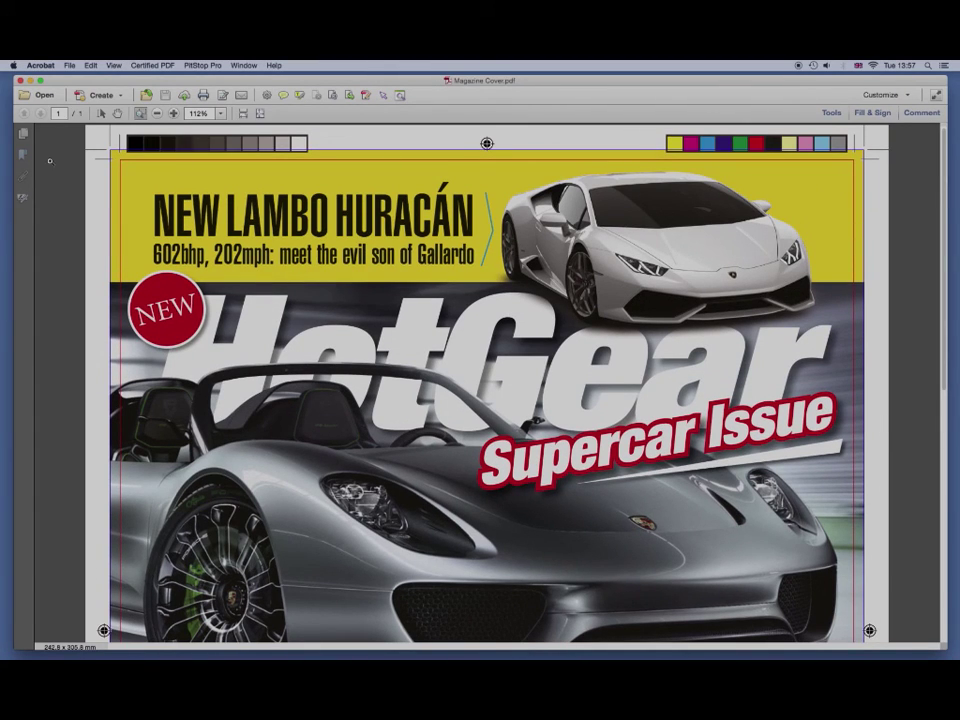